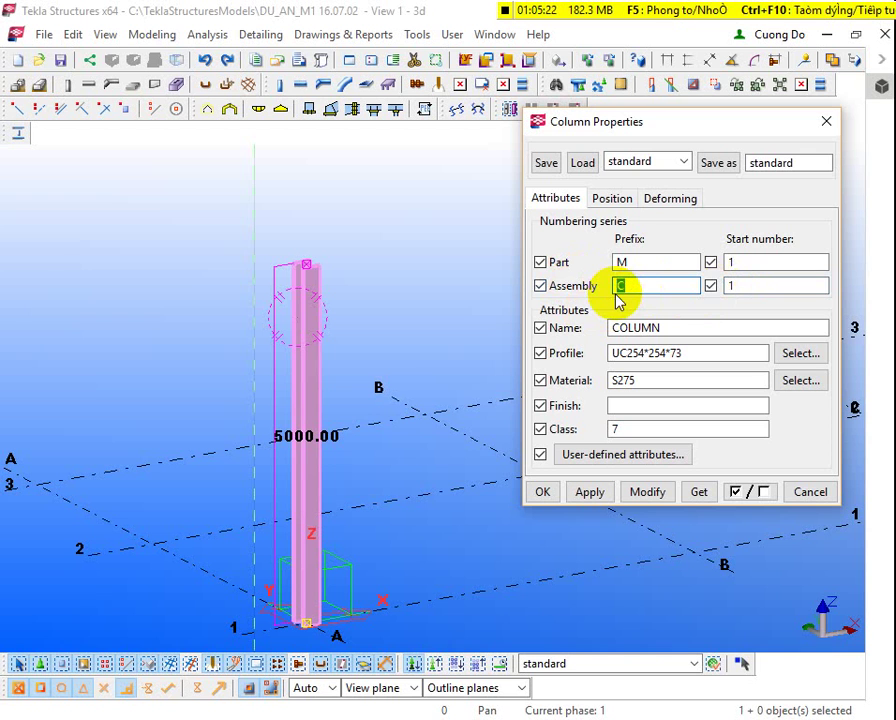
# Step: Enter C as the assembly numbering prefix in the column's properties
pyautogui.click(636, 288)
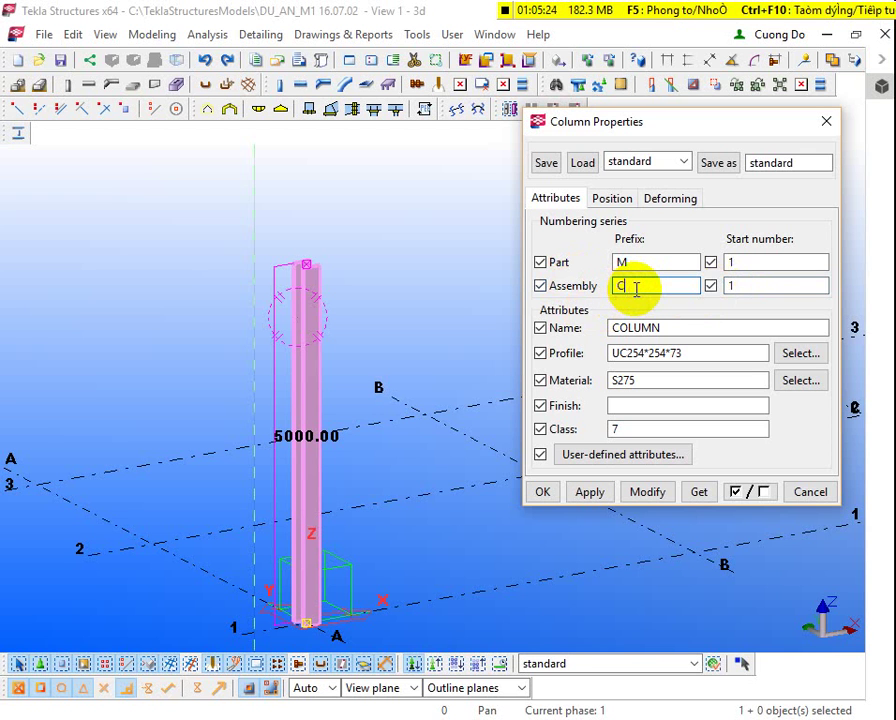
pyautogui.write('CC')
pyautogui.doubleClick(627, 287)
pyautogui.write('C')
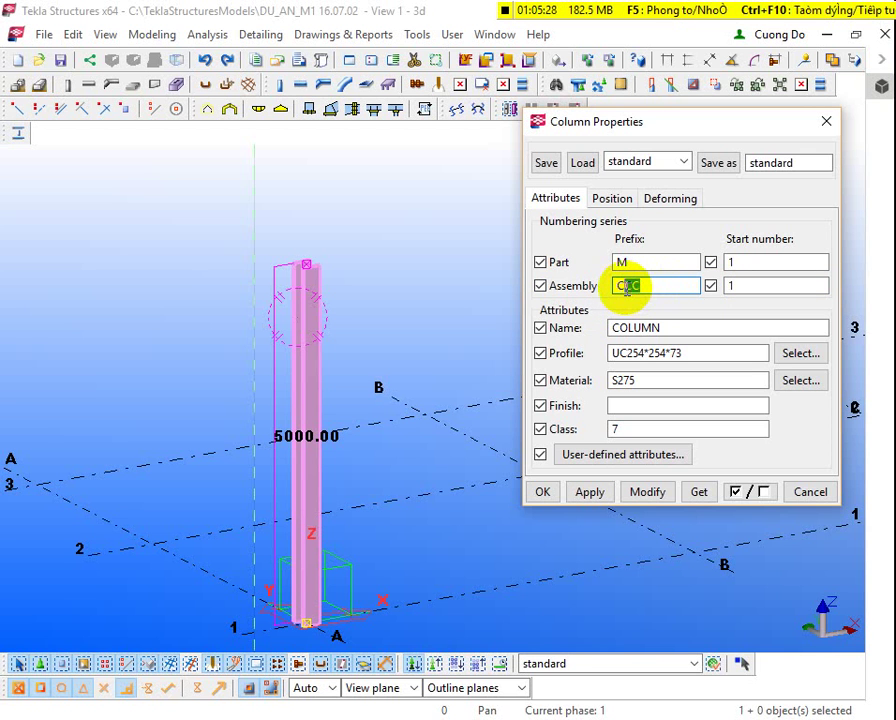
# Step: Examine the column's part and assembly numbering series, its name and its profile attribute
pyautogui.click(736, 286)
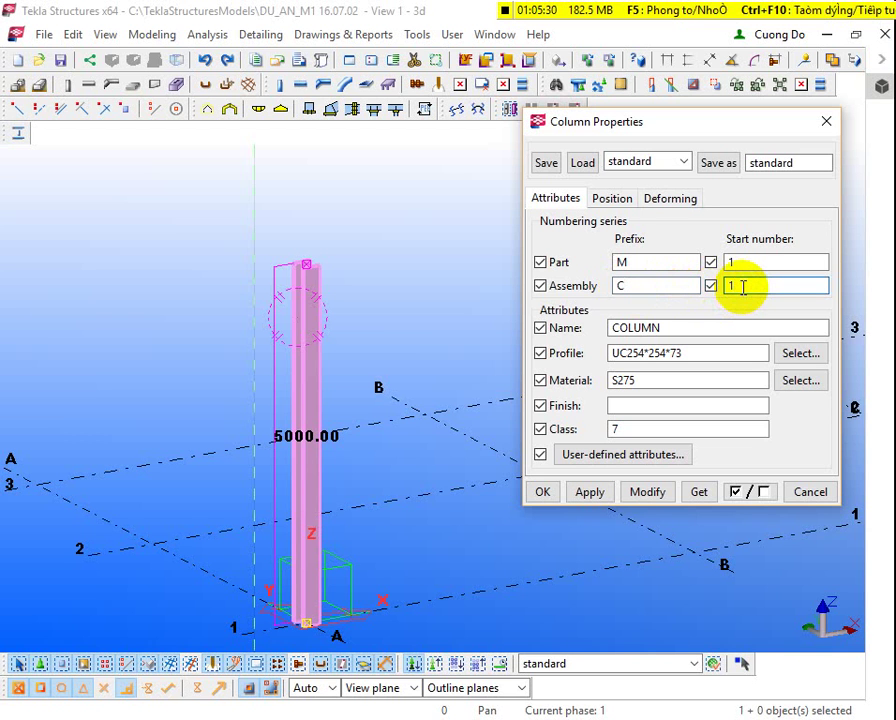
pyautogui.click(651, 263)
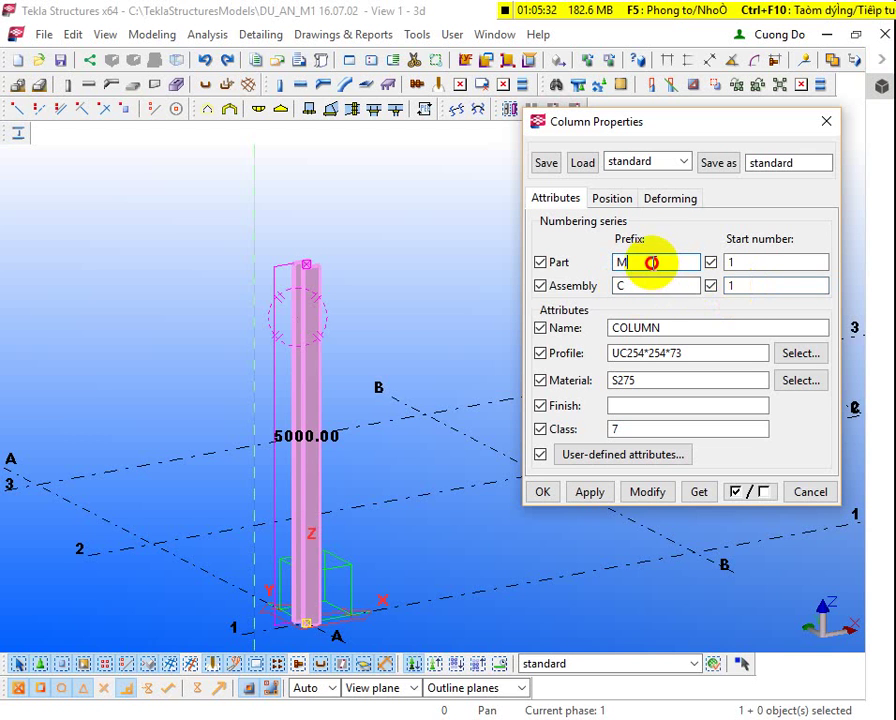
pyautogui.moveTo(651, 263); pyautogui.dragTo(592, 262)
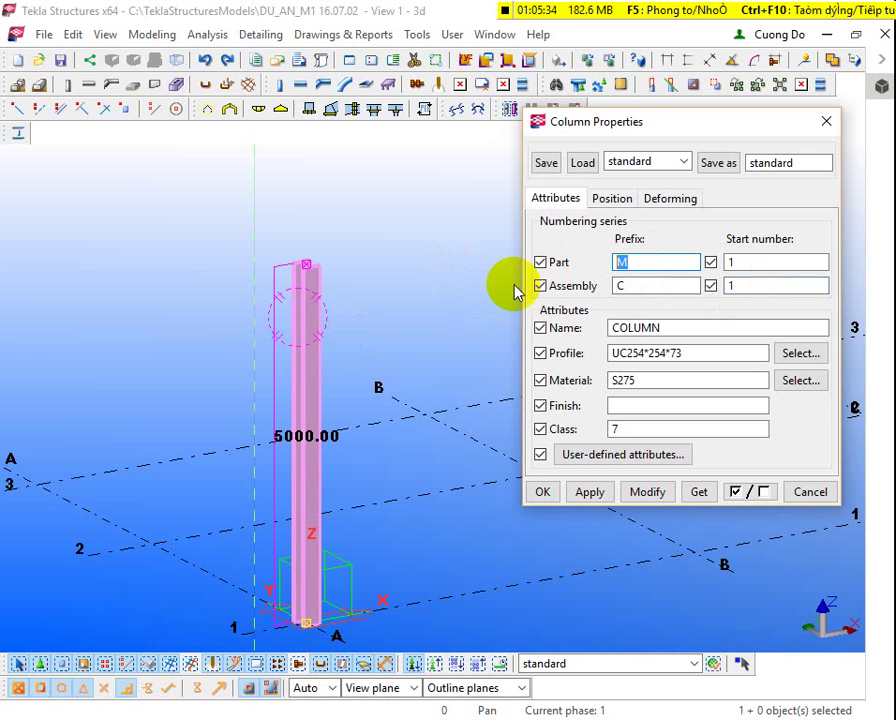
pyautogui.click(735, 285)
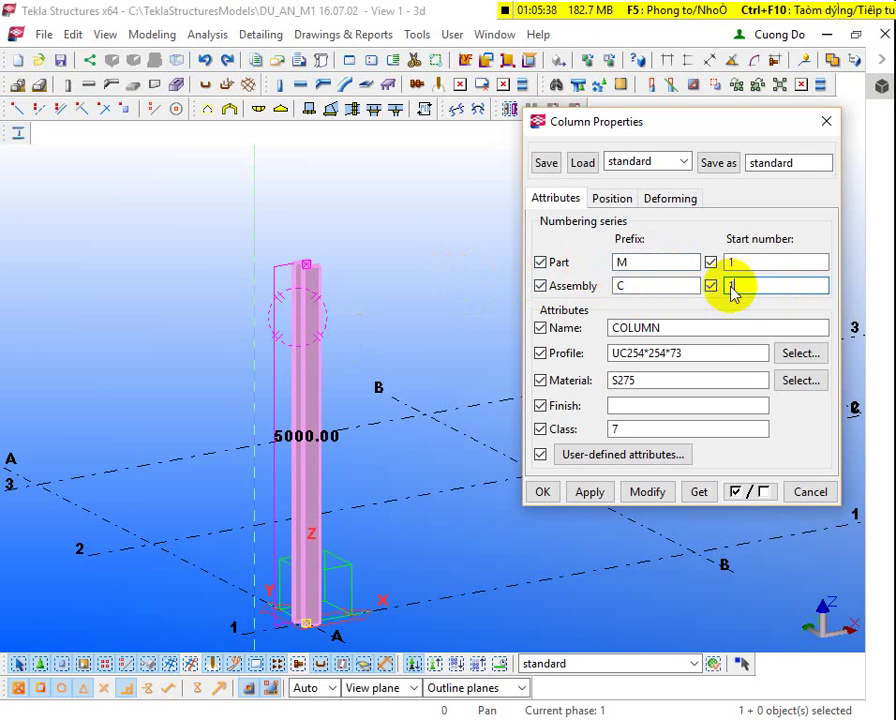
pyautogui.moveTo(704, 326); pyautogui.dragTo(590, 320)
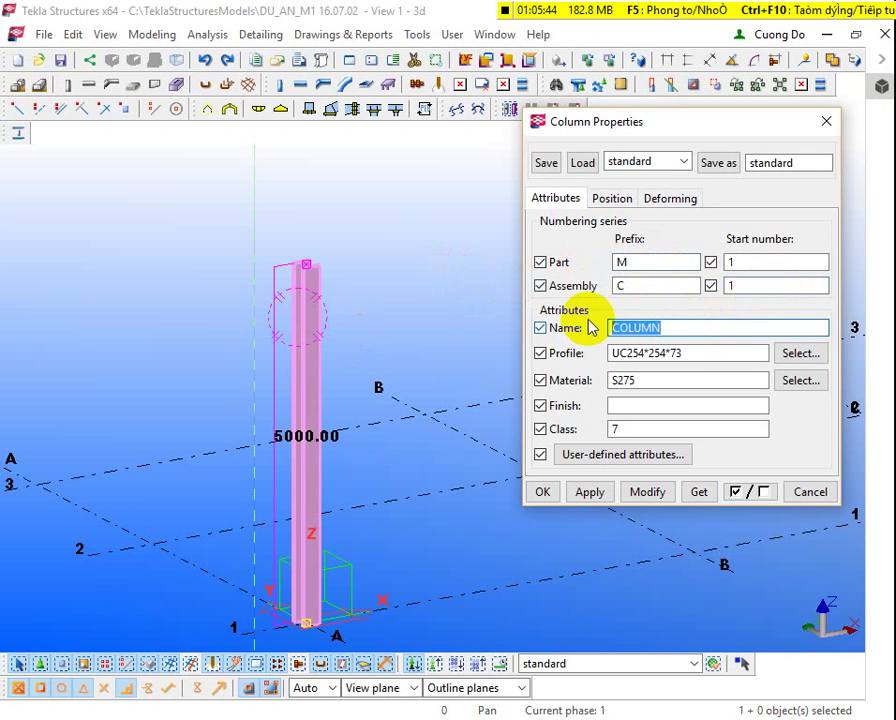
pyautogui.click(710, 351)
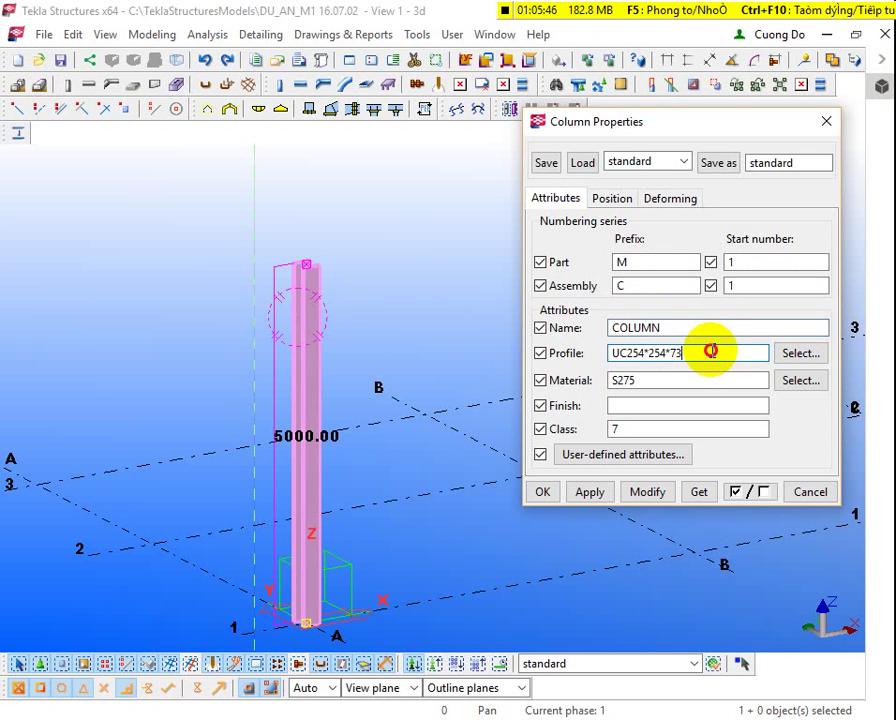
pyautogui.moveTo(713, 350); pyautogui.dragTo(592, 338)
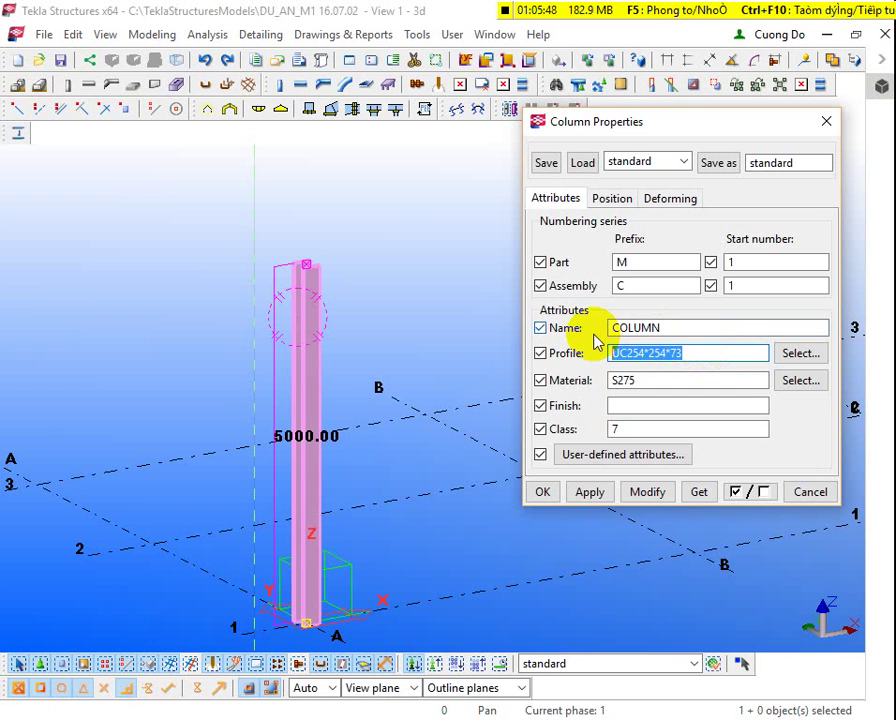
# Step: Open the profile catalog for the column, collapse the I profiles group and filter the profiles by H*
pyautogui.click(810, 360)
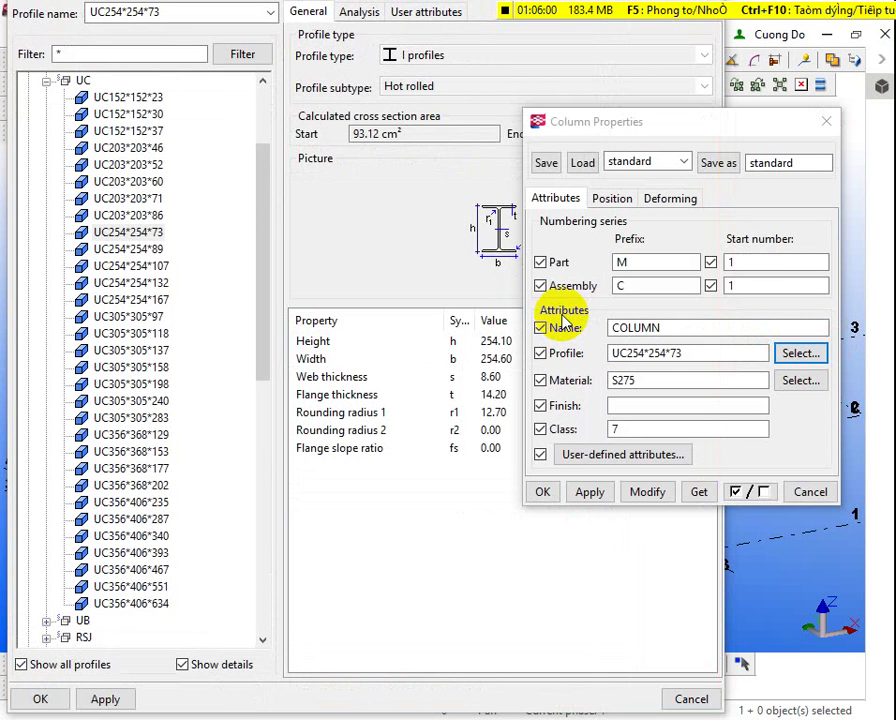
pyautogui.scroll(3, 60, 90)
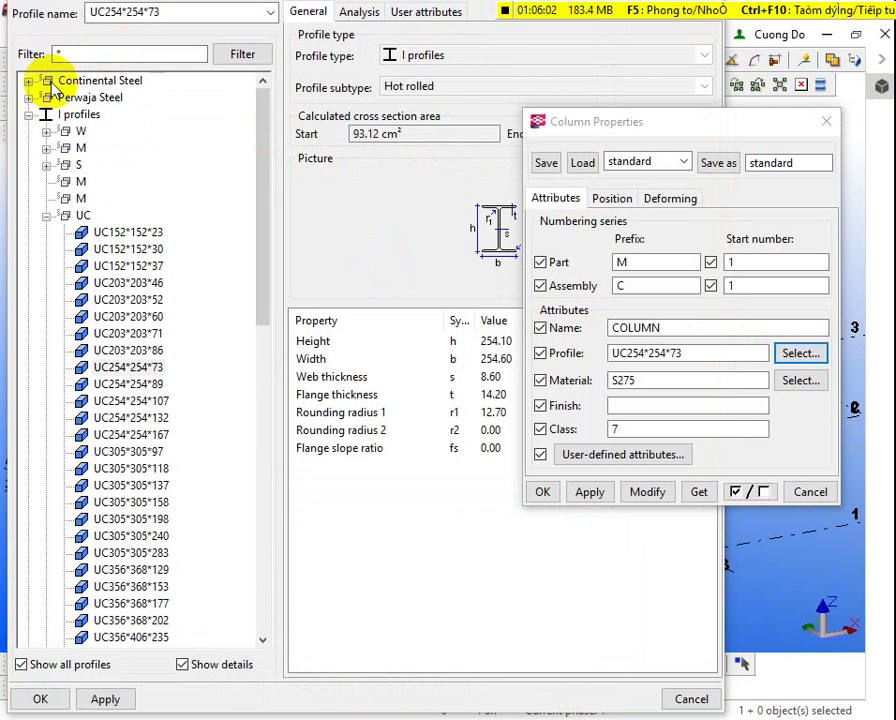
pyautogui.click(46, 215)
pyautogui.click(30, 114)
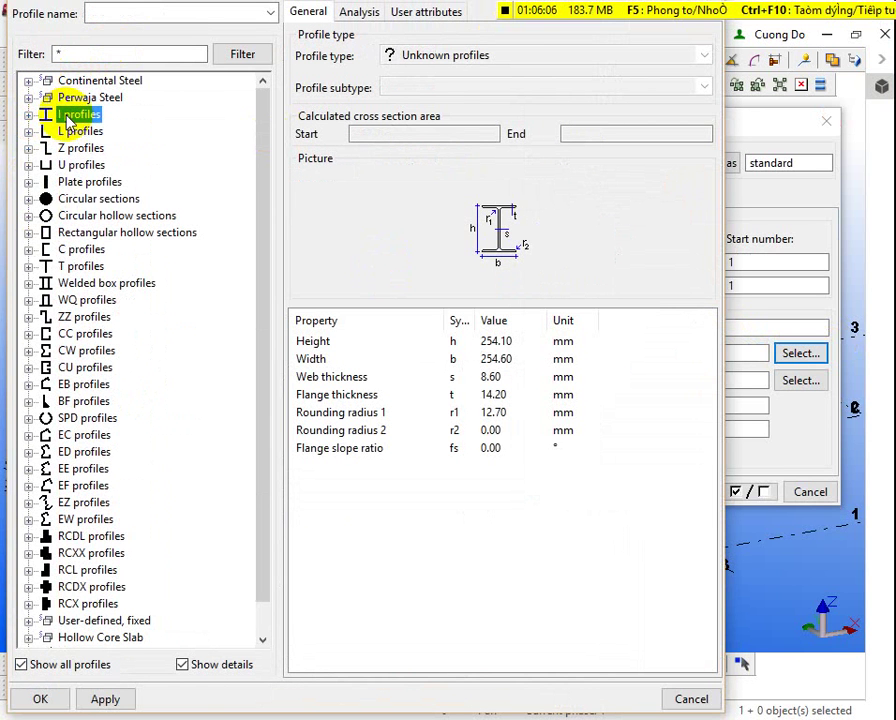
pyautogui.click(58, 55)
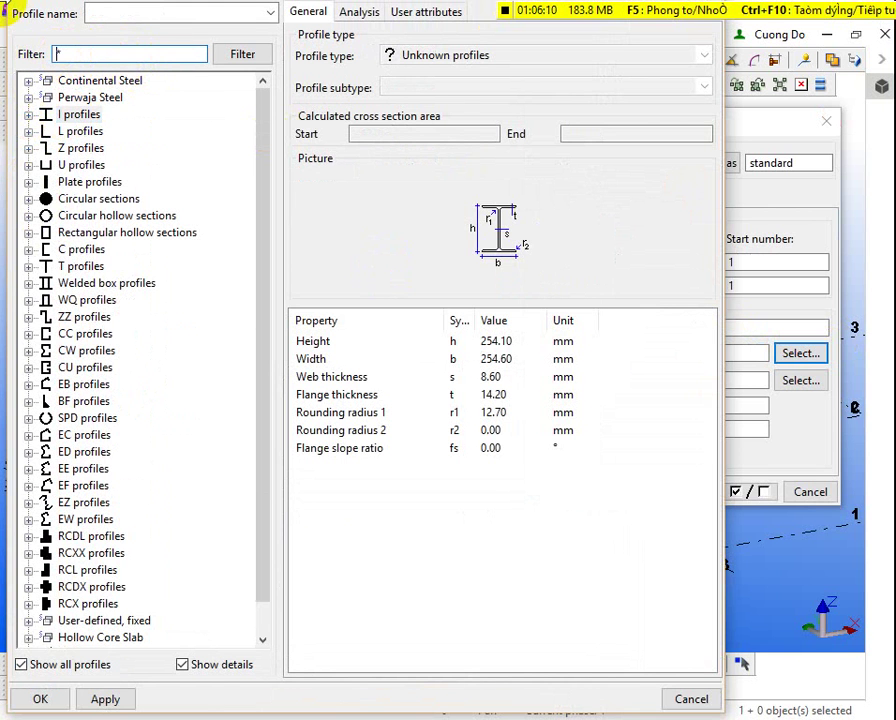
pyautogui.write('*')
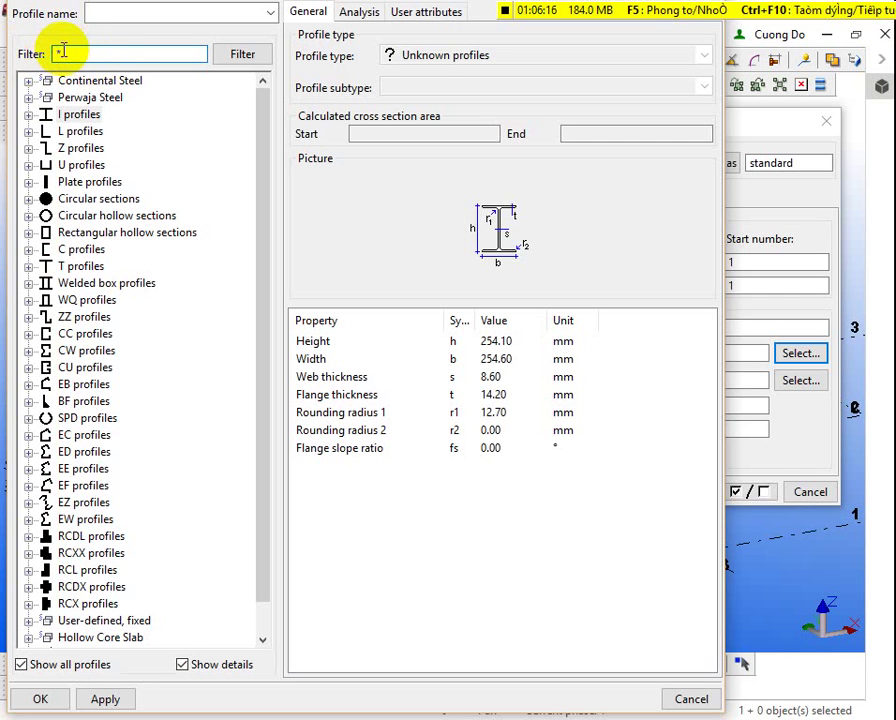
pyautogui.write('H')
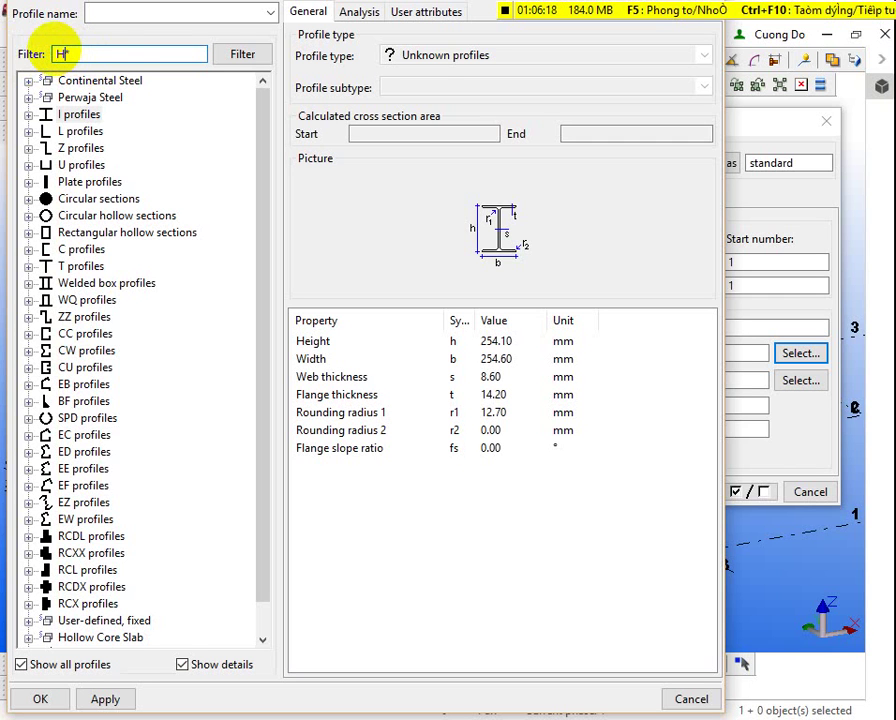
pyautogui.press('Return')
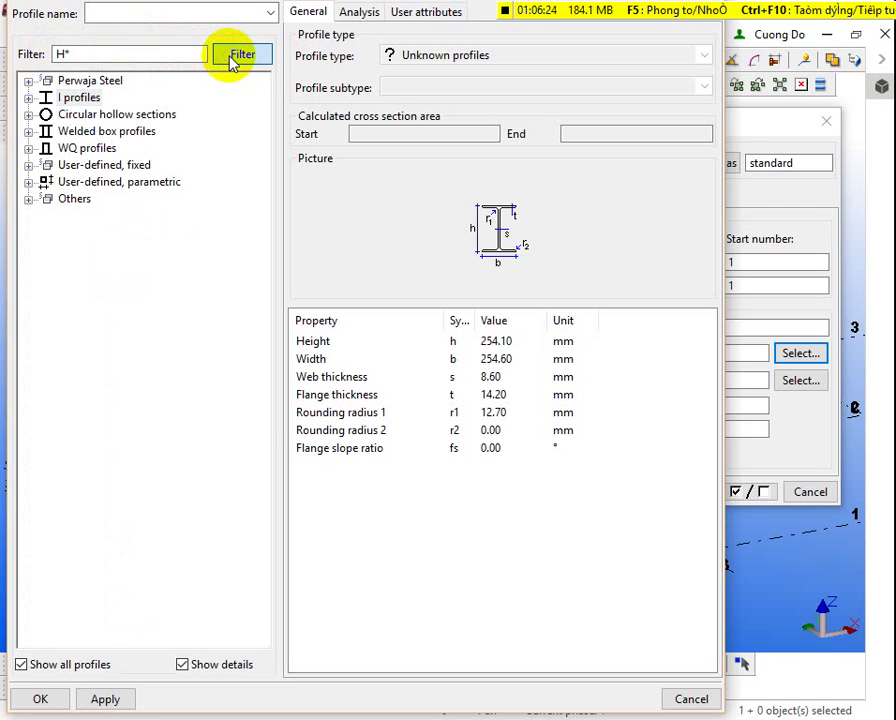
pyautogui.click(234, 53)
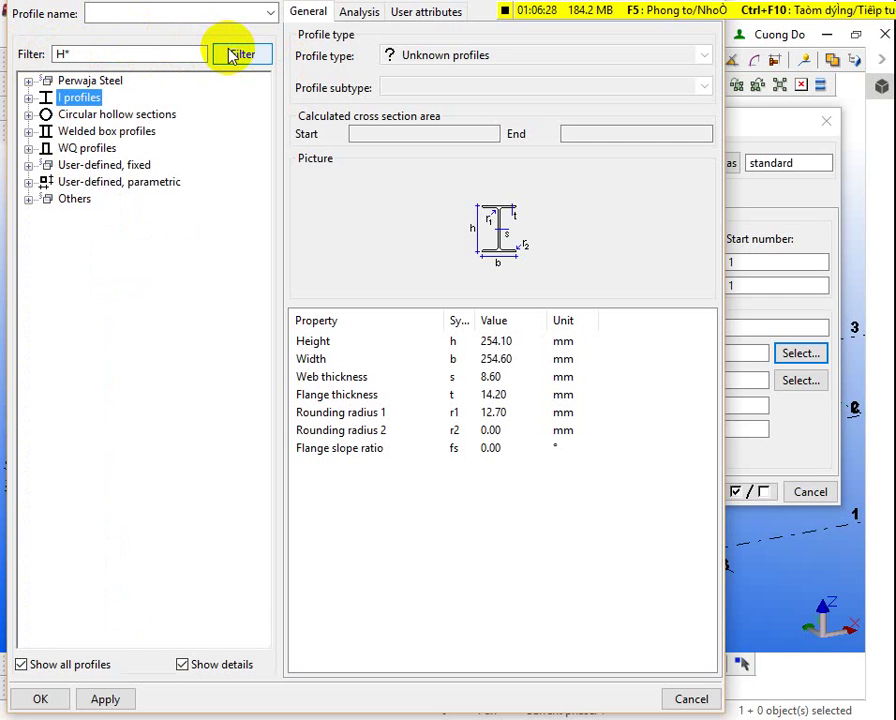
# Step: Assign the profile H-300X300X10X15 from the 300-400 range of the H sections under I profiles to the column's properties
pyautogui.click(29, 98)
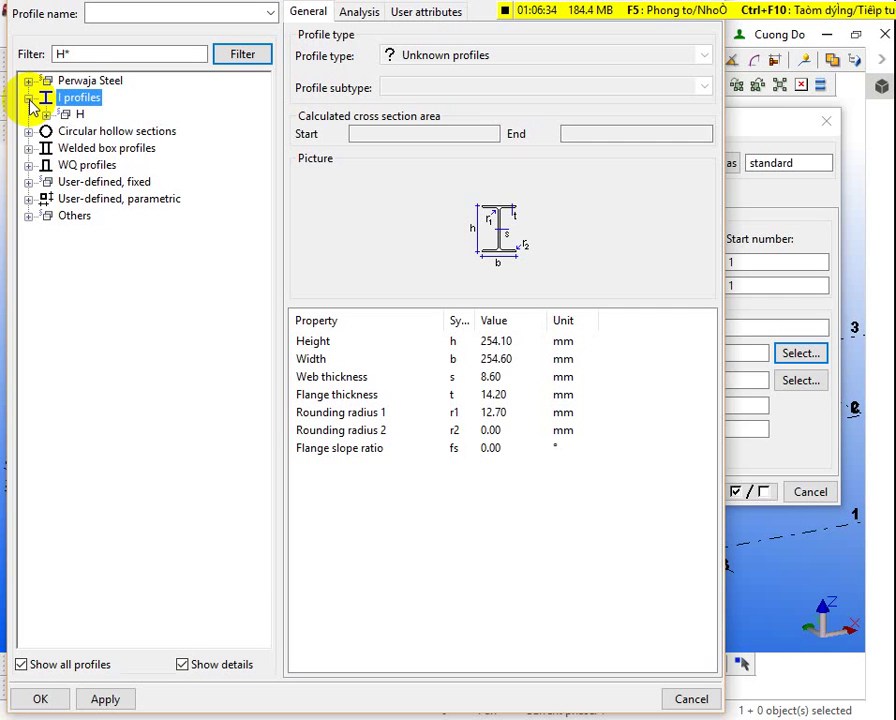
pyautogui.click(59, 54)
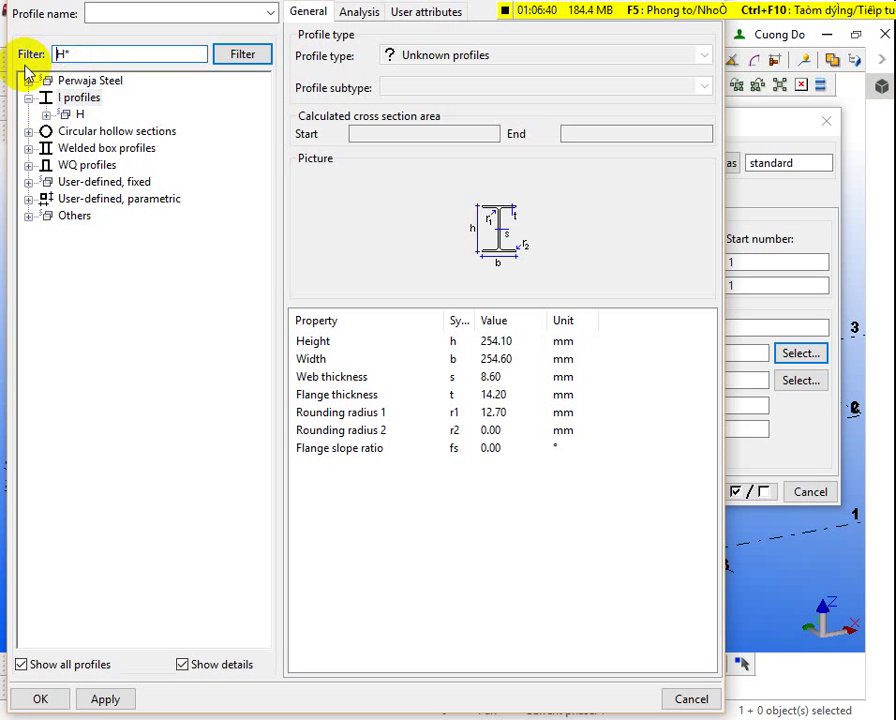
pyautogui.click(46, 115)
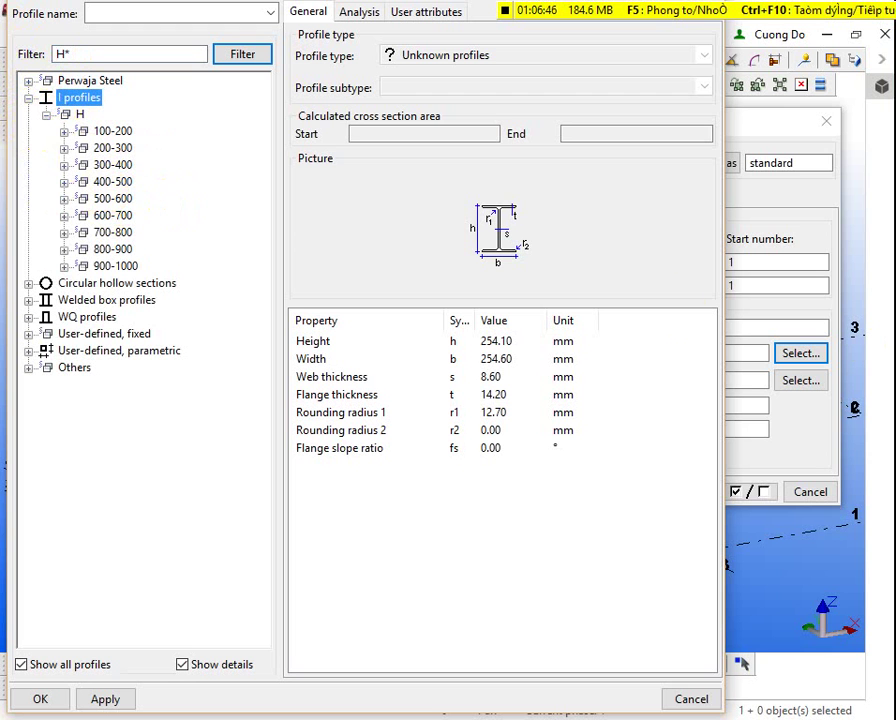
pyautogui.click(65, 165)
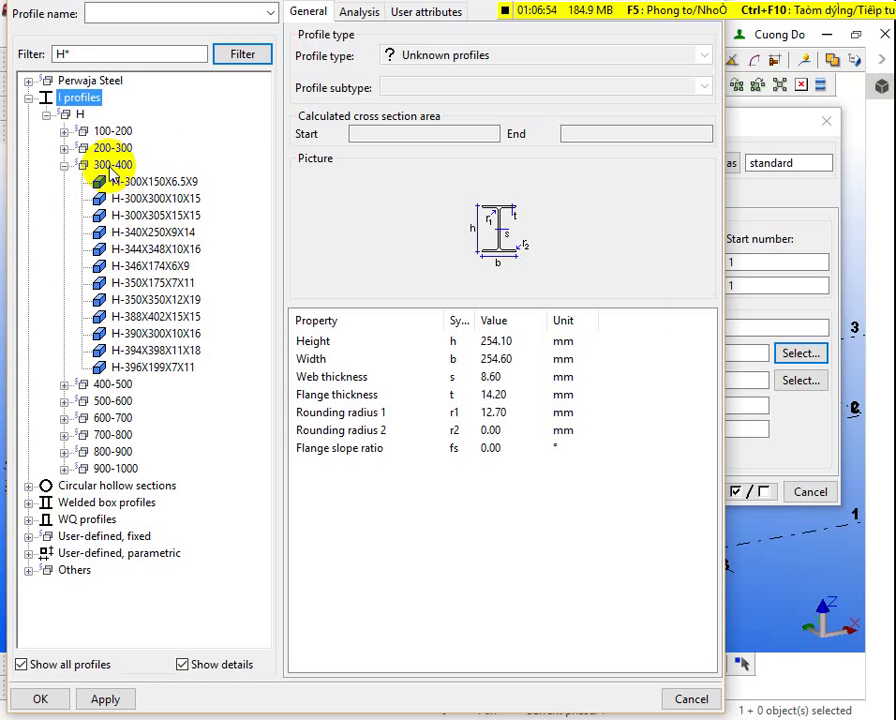
pyautogui.click(187, 203)
pyautogui.doubleClick(187, 203)
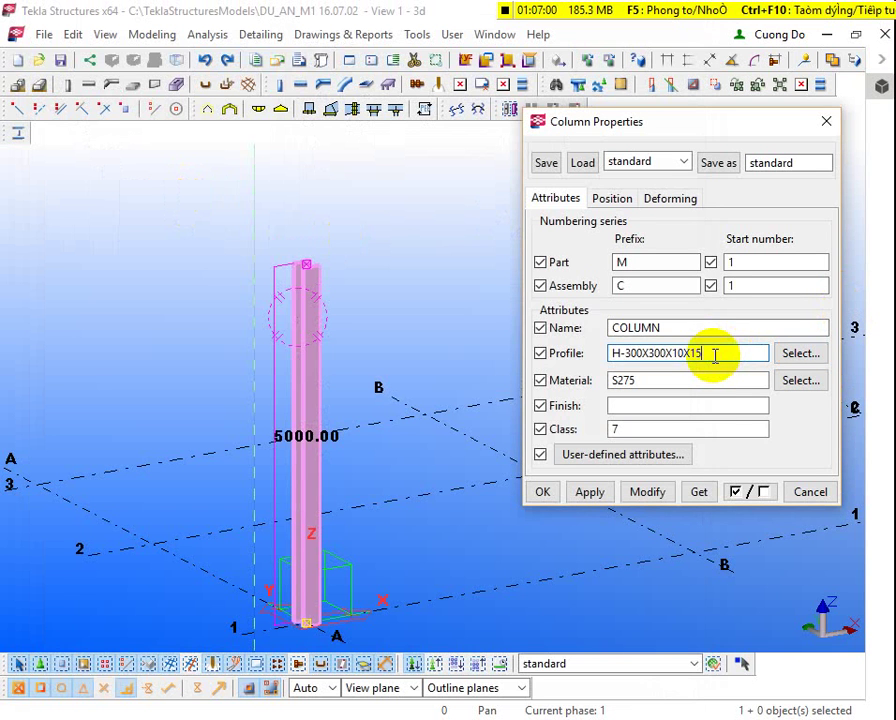
pyautogui.moveTo(714, 355); pyautogui.dragTo(602, 352)
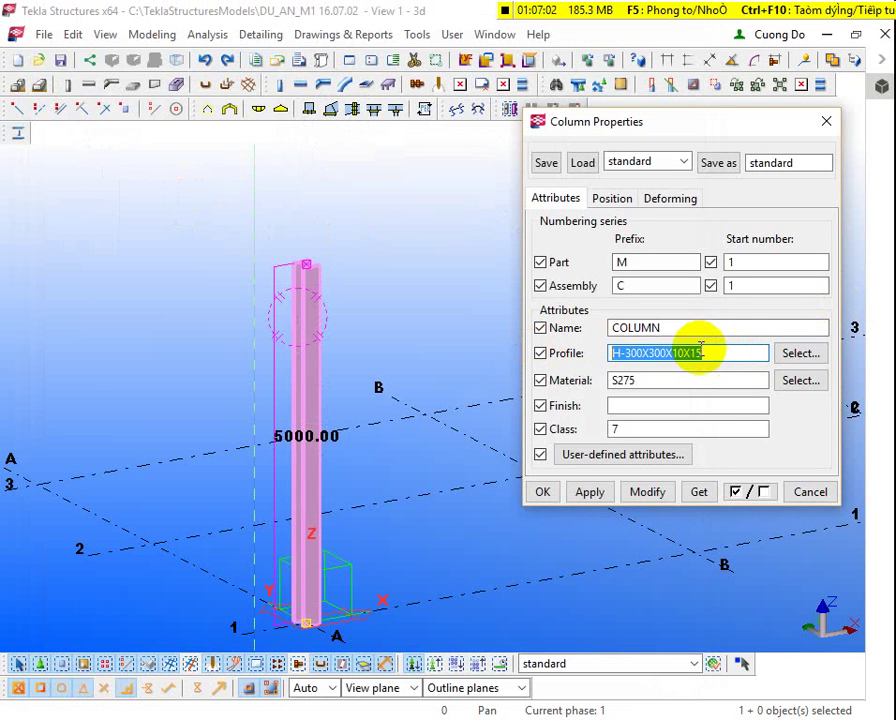
pyautogui.moveTo(710, 353); pyautogui.dragTo(581, 357)
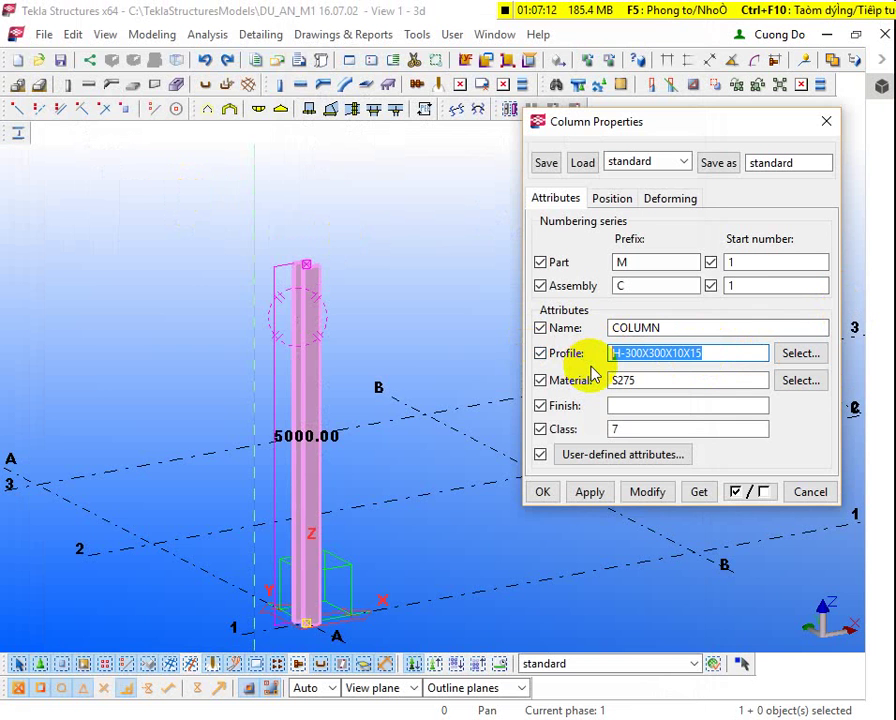
# Step: Reopen the column's profile catalog, filter it by I* and expand the I sections under I profiles
pyautogui.click(808, 350)
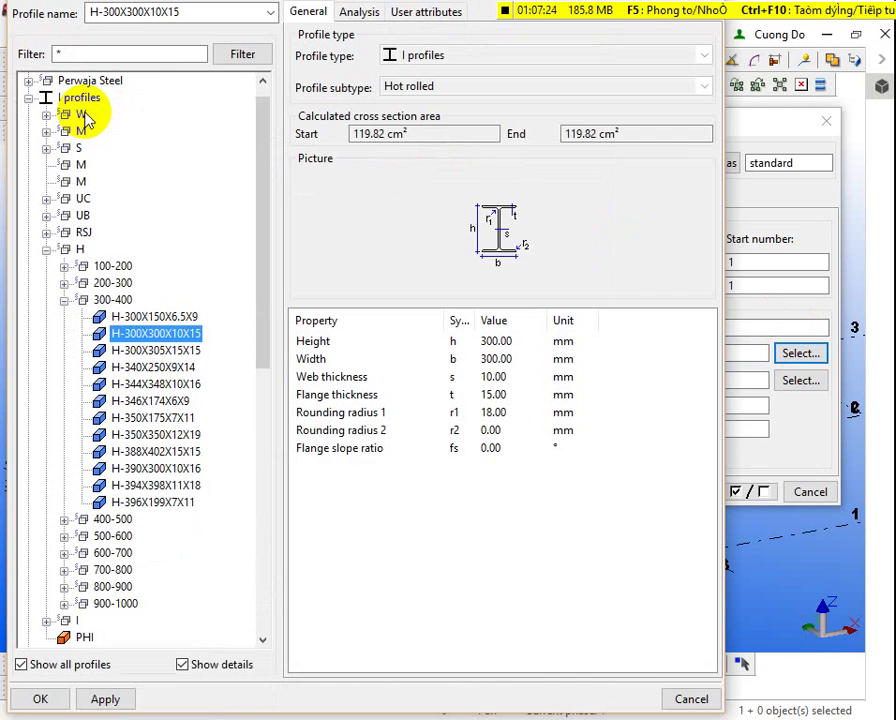
pyautogui.click(57, 54)
pyautogui.press('BackSpace')
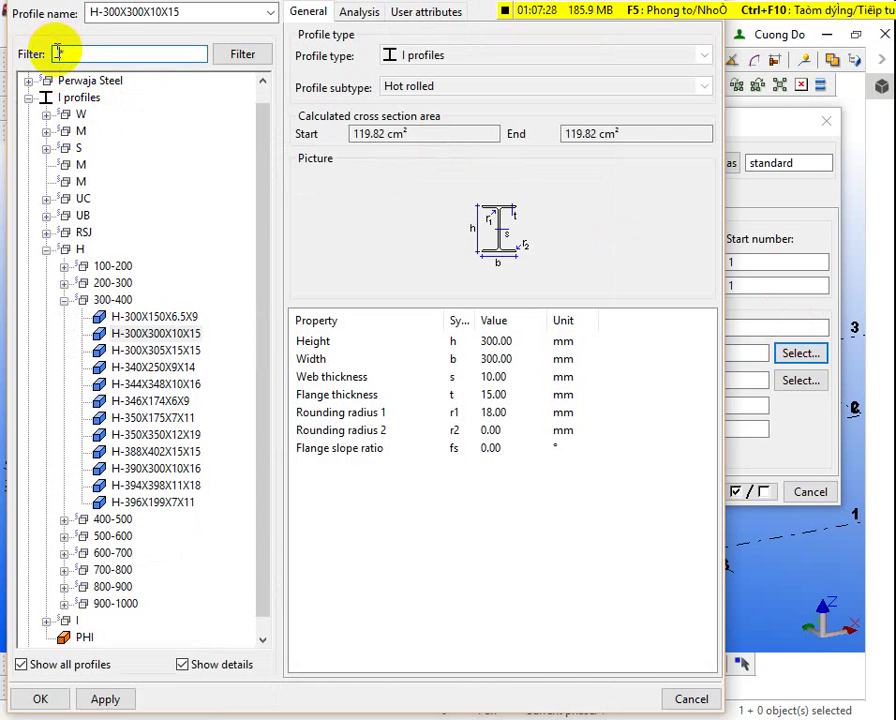
pyautogui.press('Return')
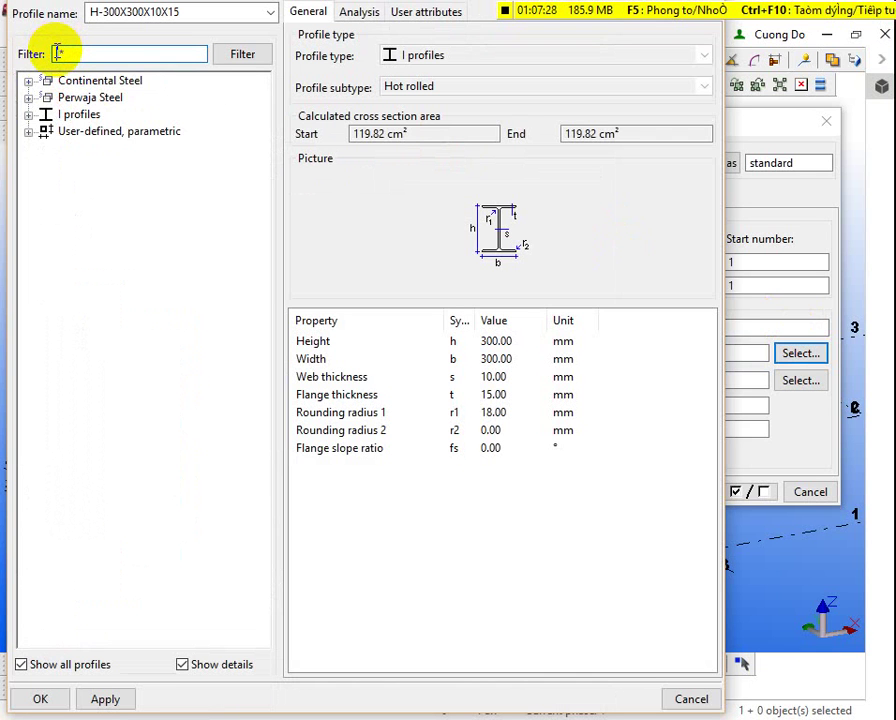
pyautogui.click(29, 114)
pyautogui.click(47, 131)
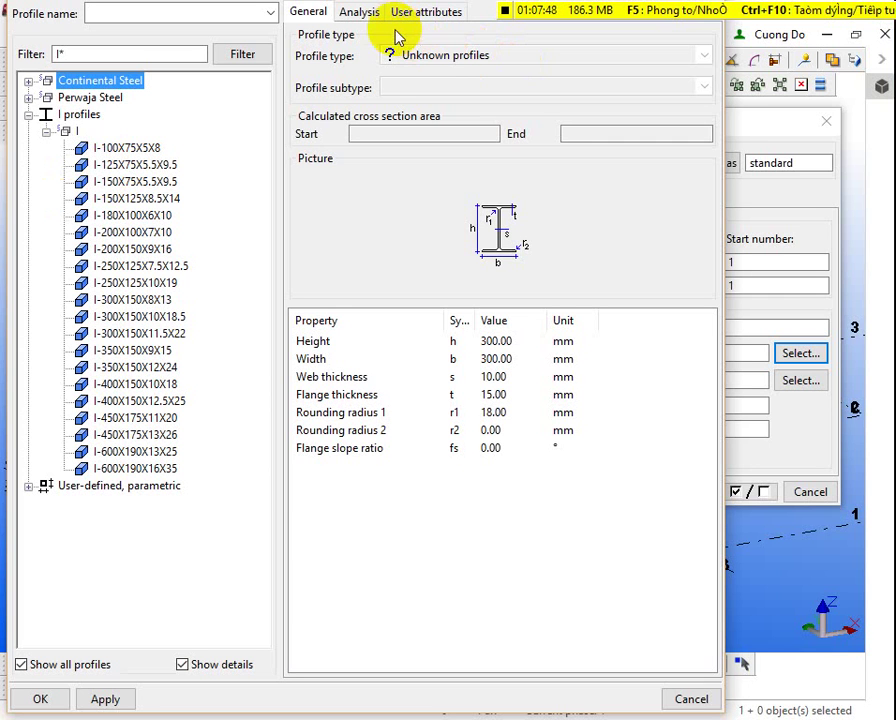
# Step: Filter the profile catalog by H* again and expand the 300-400 range of the H sections under I profiles
pyautogui.click(364, 13)
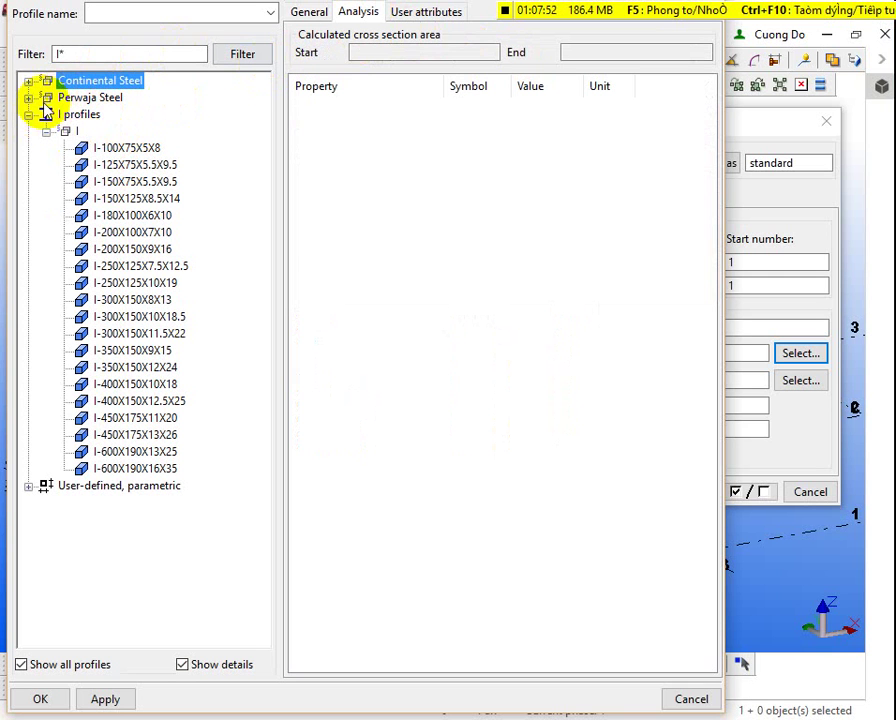
pyautogui.doubleClick(52, 52)
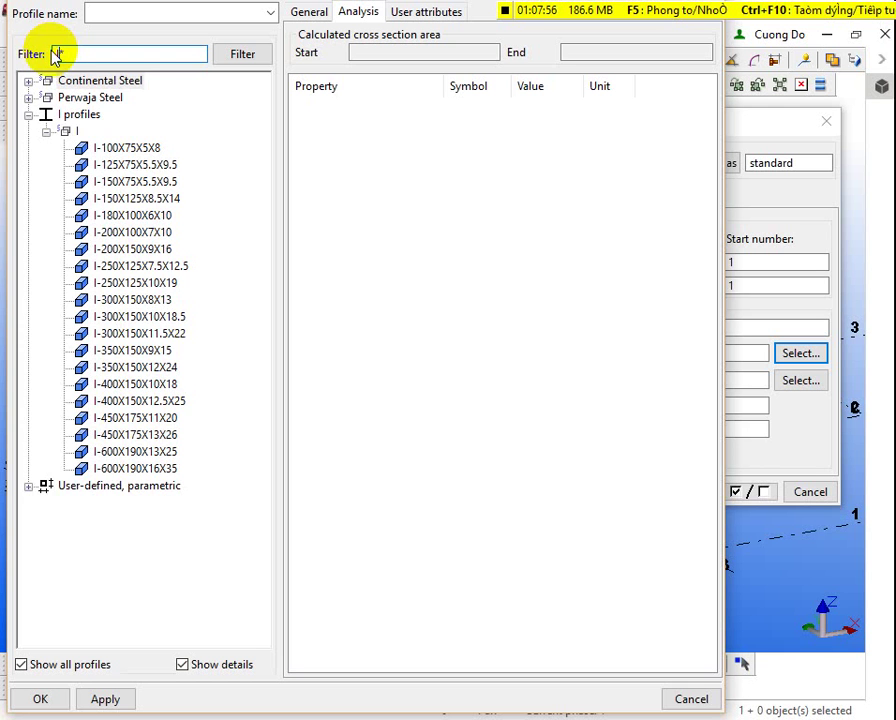
pyautogui.press('Return')
pyautogui.click(28, 97)
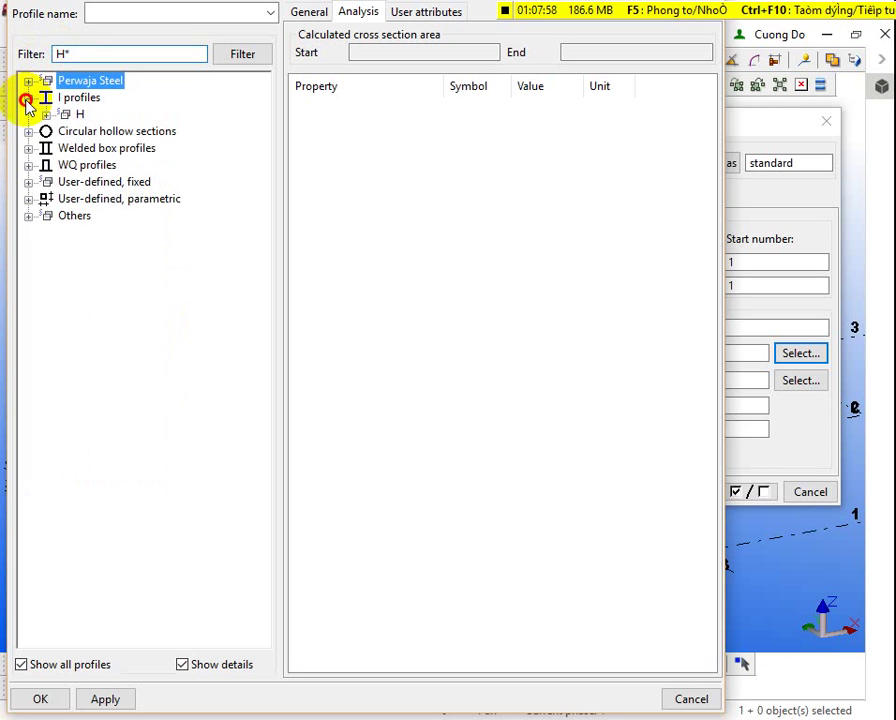
pyautogui.click(46, 114)
pyautogui.click(64, 164)
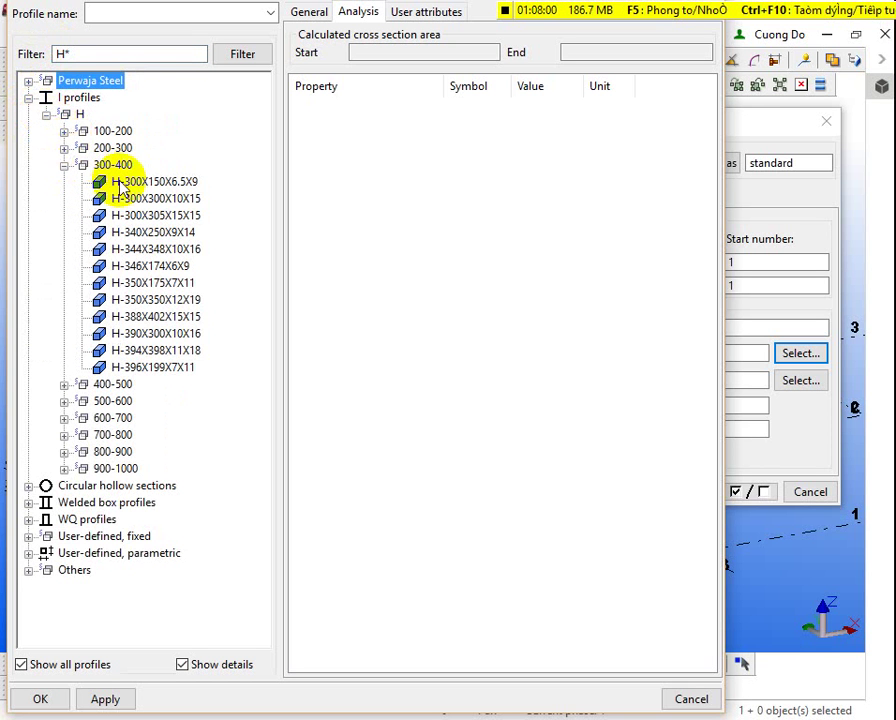
# Step: Examine the analysis and general properties of the H-300X300X10X15 profile
pyautogui.click(160, 198)
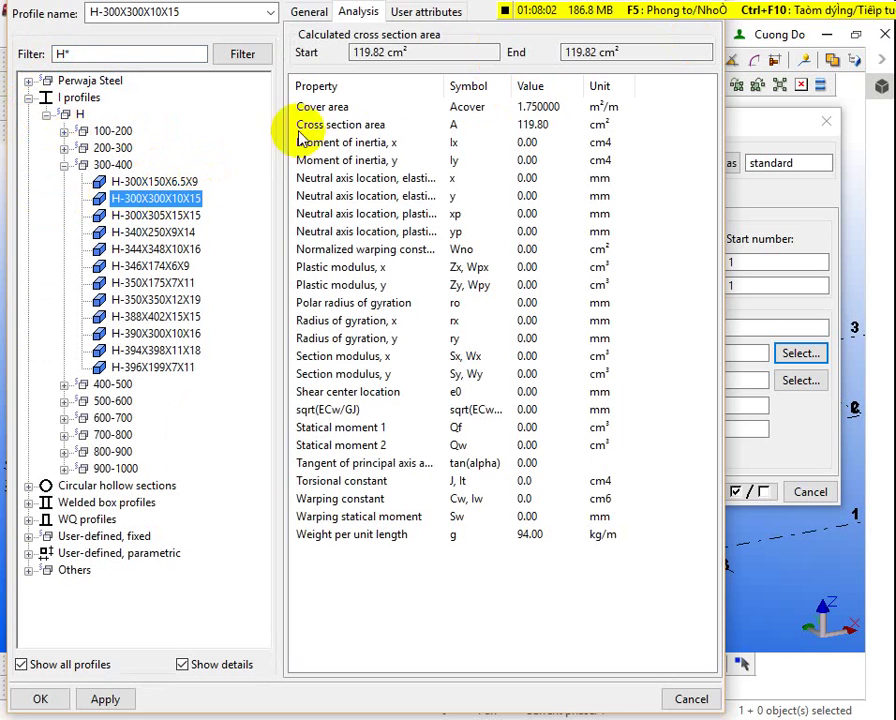
pyautogui.click(320, 13)
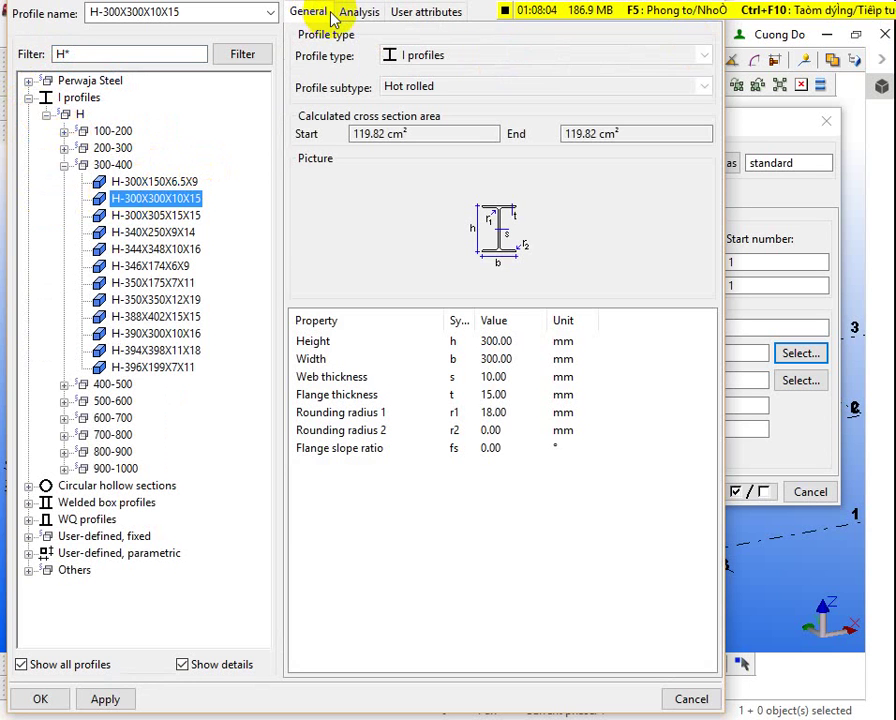
pyautogui.click(355, 13)
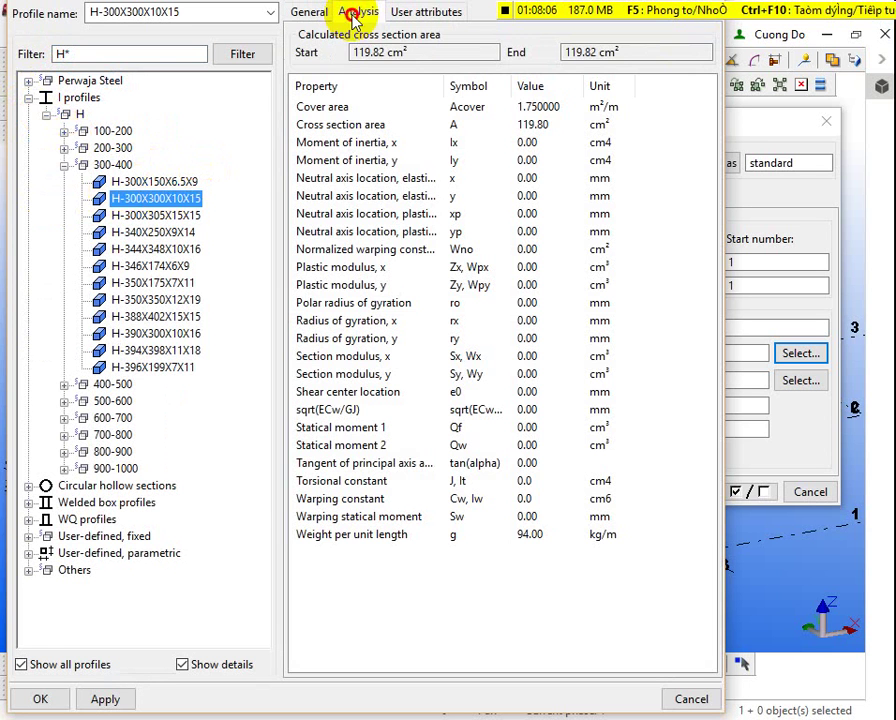
# Step: Check the weight per unit length of H-300X300X10X15 and confirm it as the column's profile
pyautogui.click(540, 534)
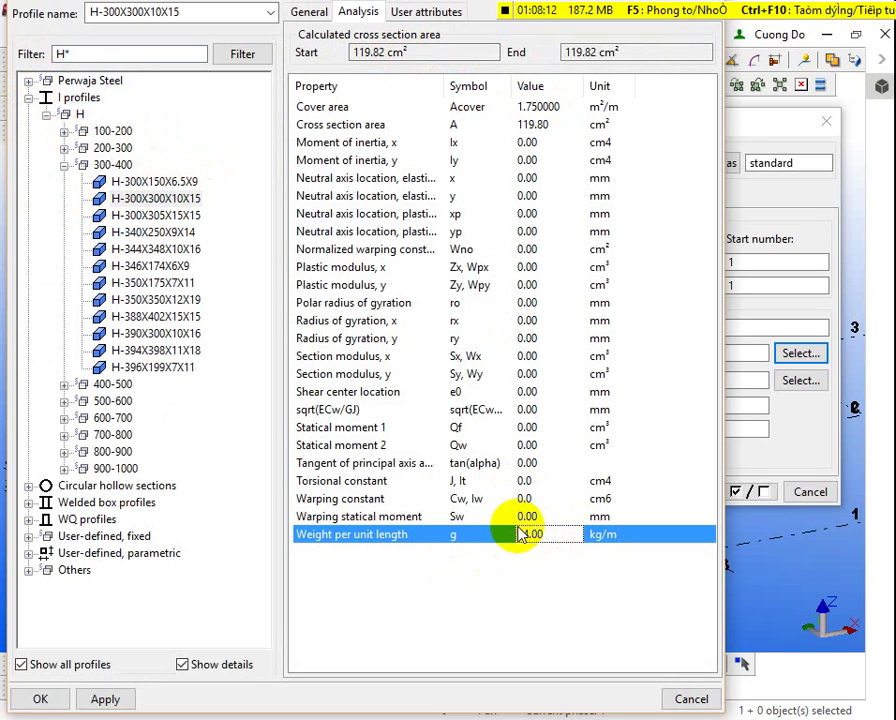
pyautogui.write('94.00')
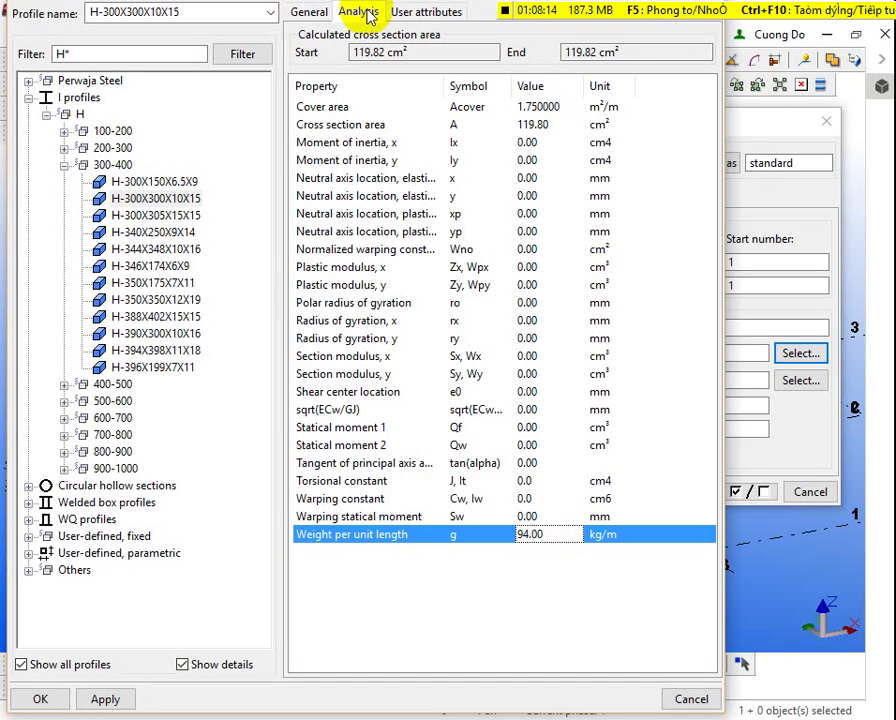
pyautogui.click(366, 15)
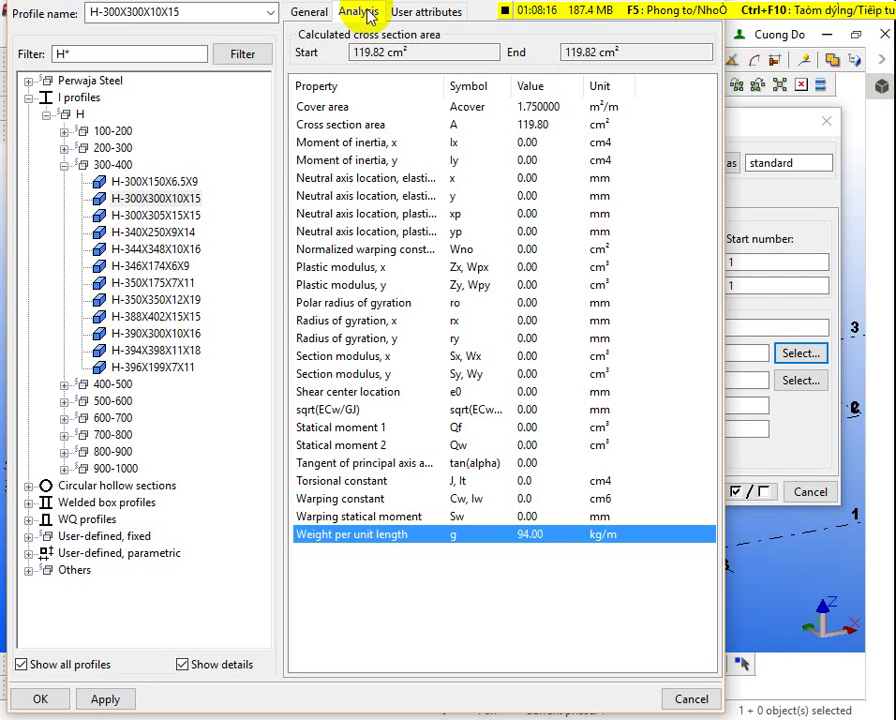
pyautogui.click(32, 699)
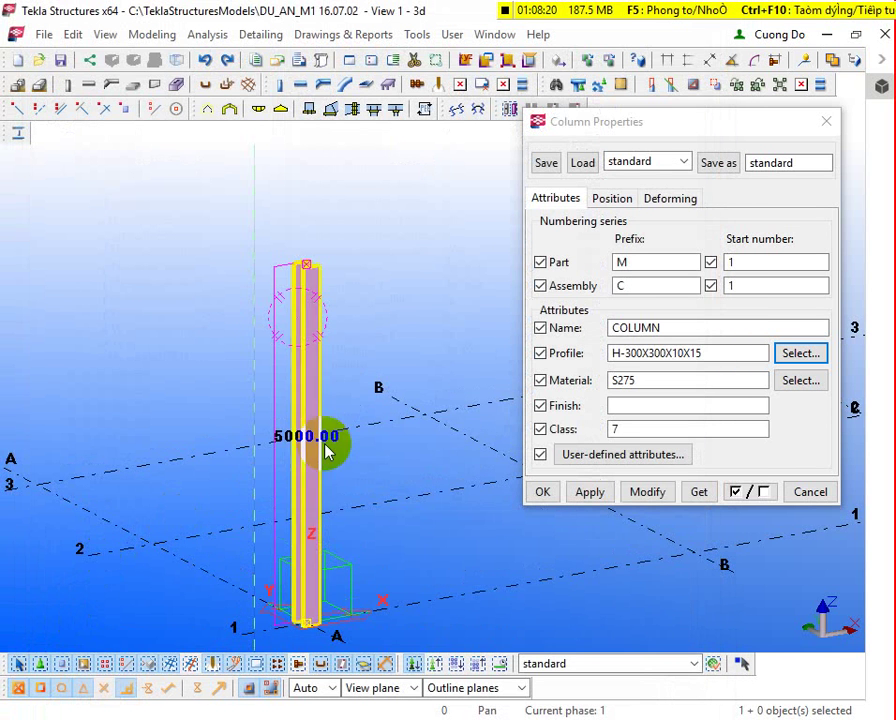
pyautogui.click(455, 457)
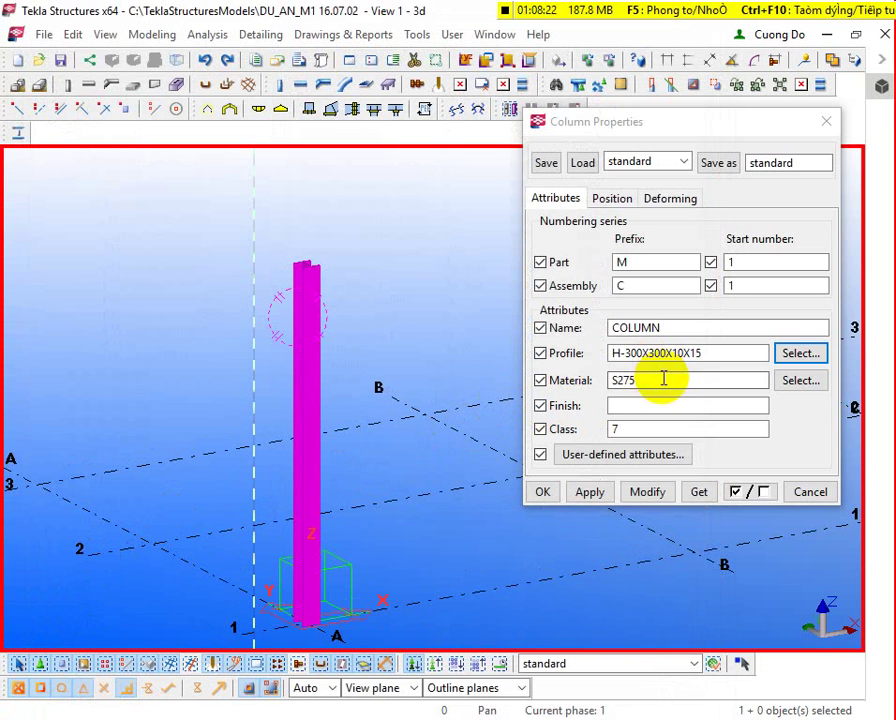
# Step: Choose SS400 from the material catalog as the column's material and modify the column with the current properties
pyautogui.doubleClick(608, 380)
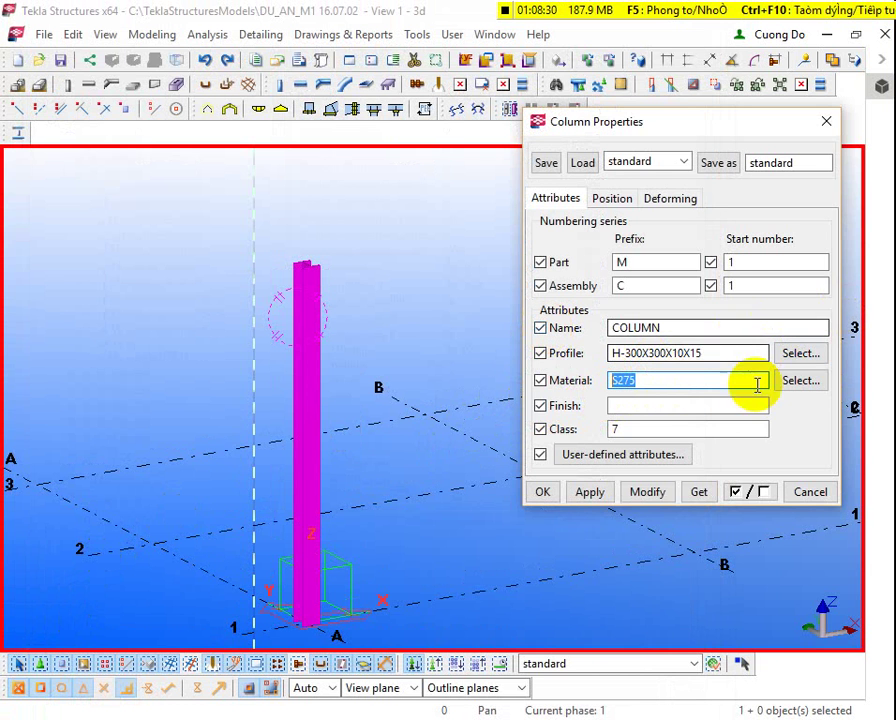
pyautogui.click(798, 380)
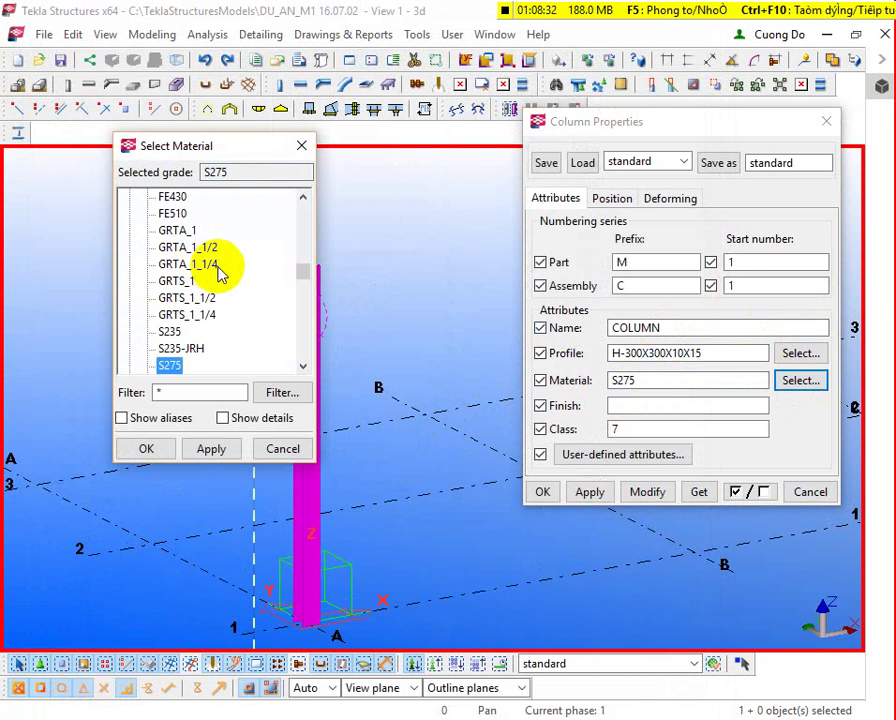
pyautogui.scroll(-4, 236, 268)
pyautogui.scroll(-2, 220, 270)
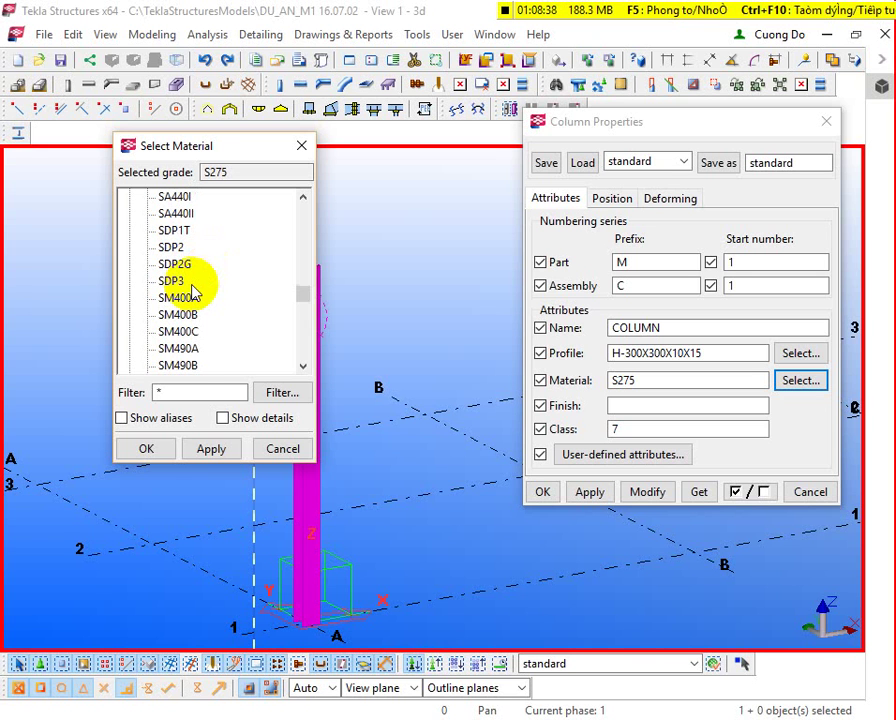
pyautogui.scroll(-4, 198, 280)
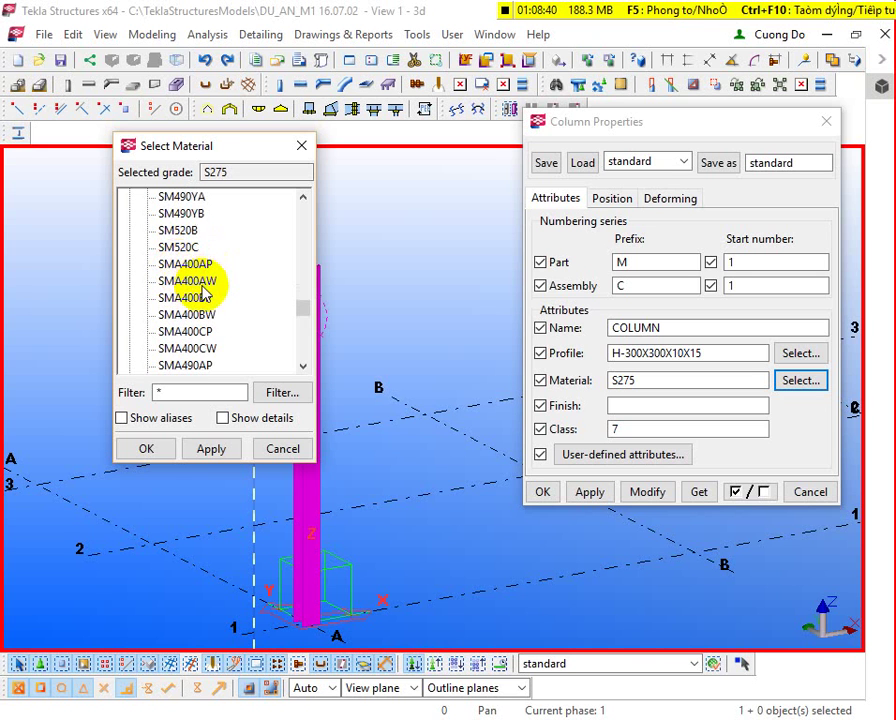
pyautogui.scroll(7, 200, 285)
pyautogui.scroll(7, 203, 288)
pyautogui.scroll(-4, 203, 287)
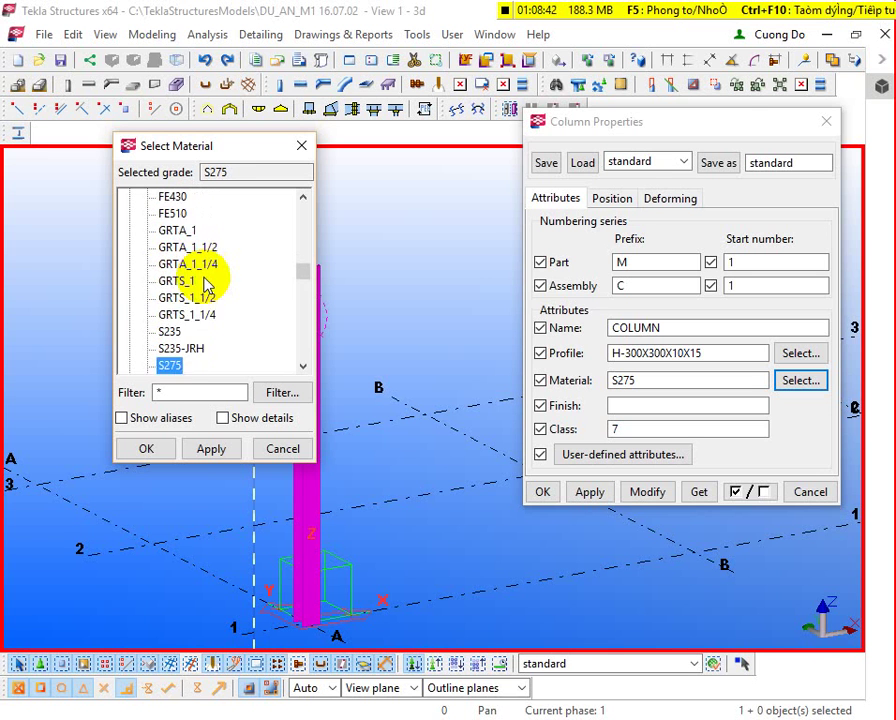
pyautogui.scroll(-15, 220, 285)
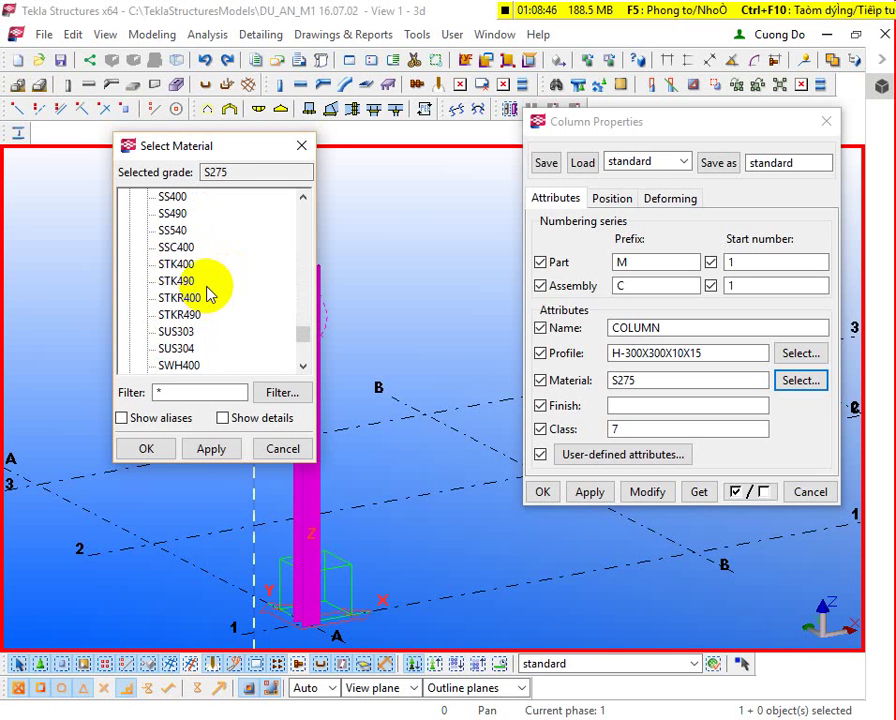
pyautogui.scroll(-3, 206, 290)
pyautogui.scroll(3, 206, 292)
pyautogui.scroll(1, 208, 290)
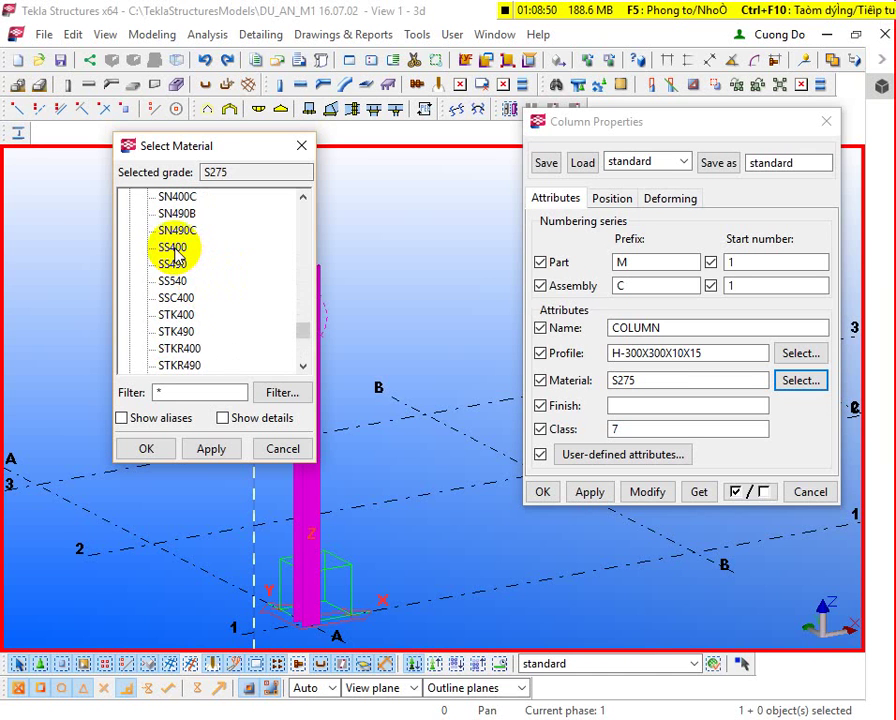
pyautogui.doubleClick(174, 254)
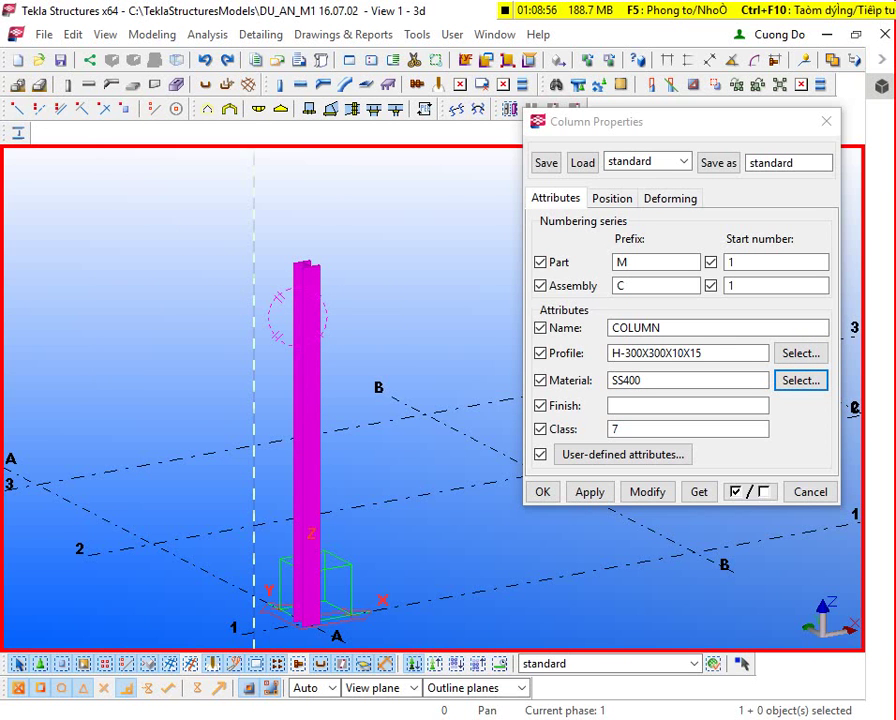
pyautogui.click(322, 356)
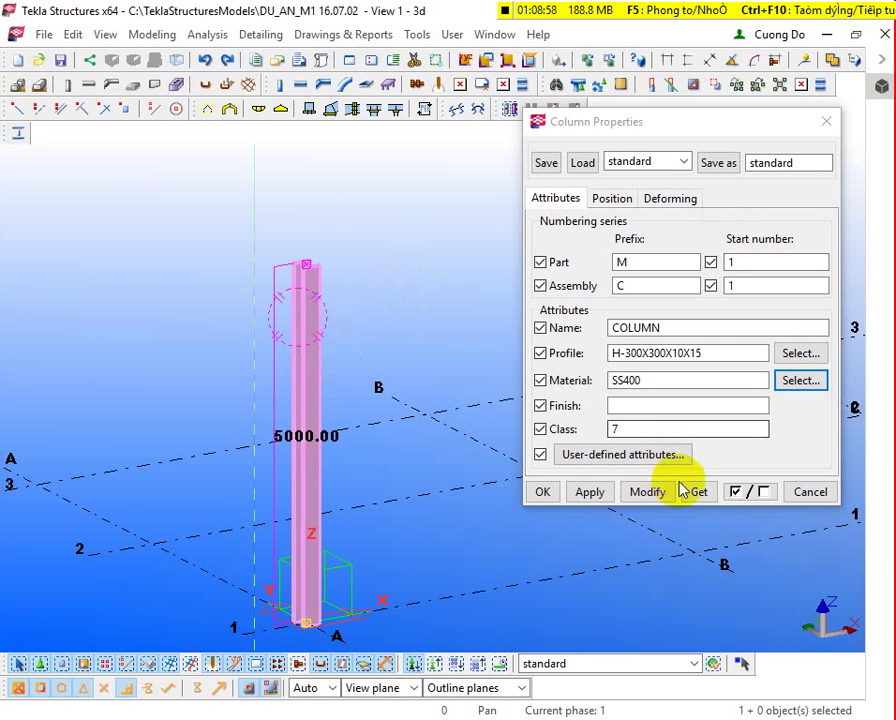
pyautogui.click(474, 412)
pyautogui.click(640, 428)
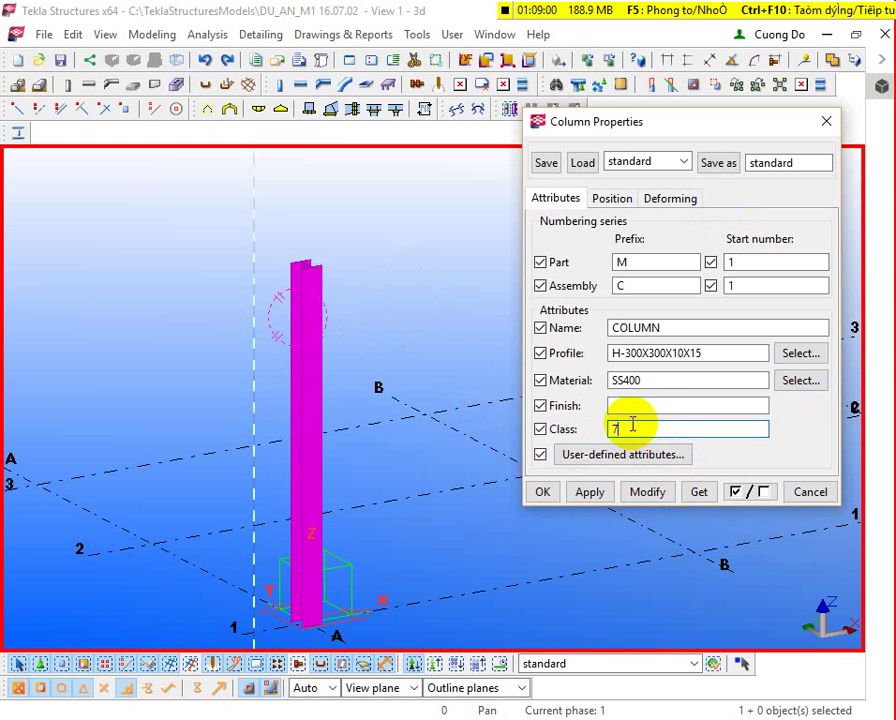
pyautogui.doubleClick(600, 424)
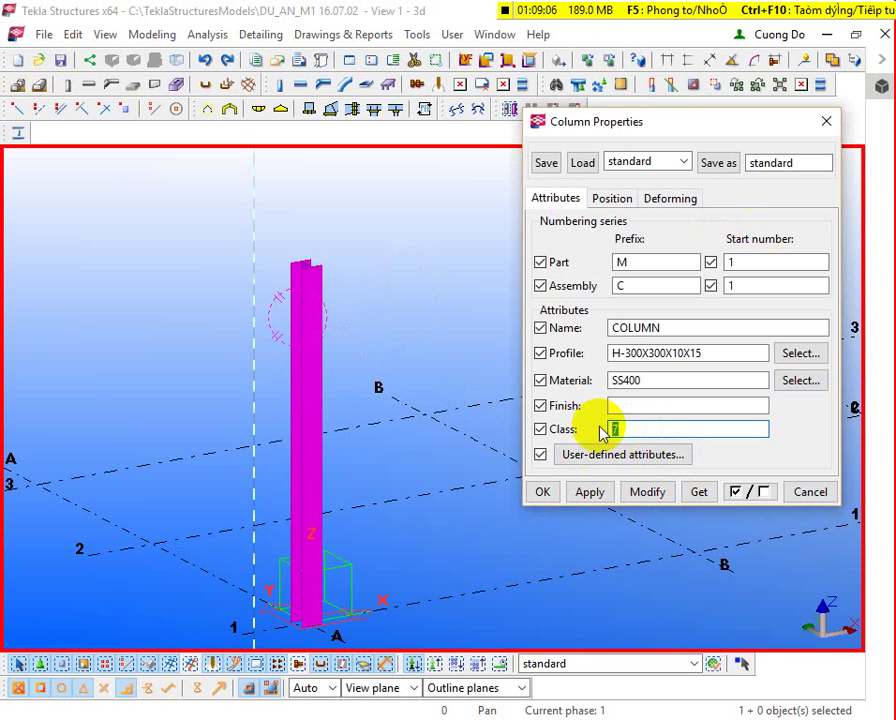
pyautogui.click(645, 407)
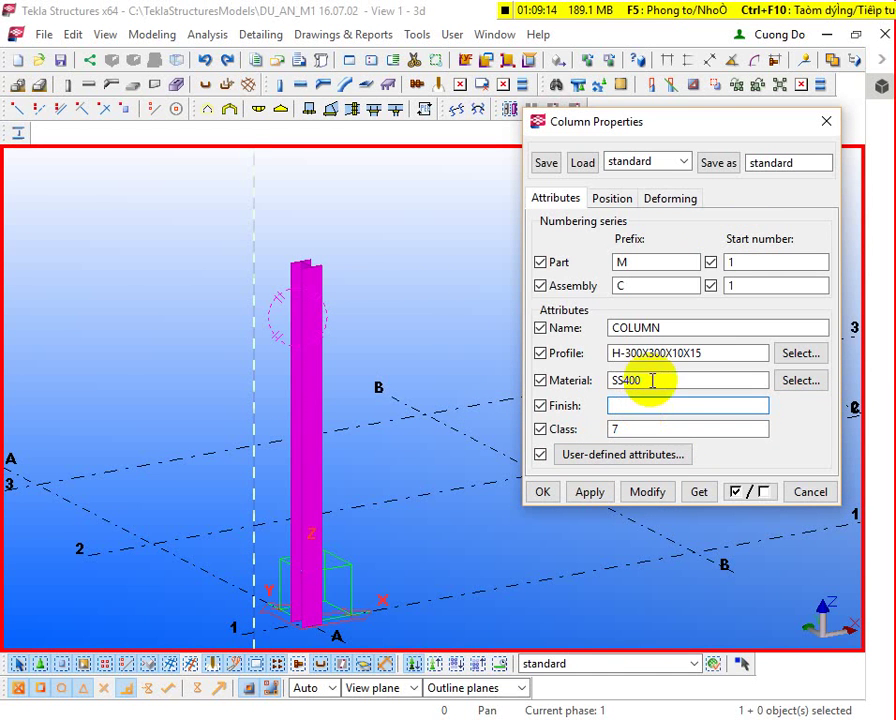
# Step: Show the column's position settings and view the model in plan, focused on the selected column's cross-section
pyautogui.click(605, 200)
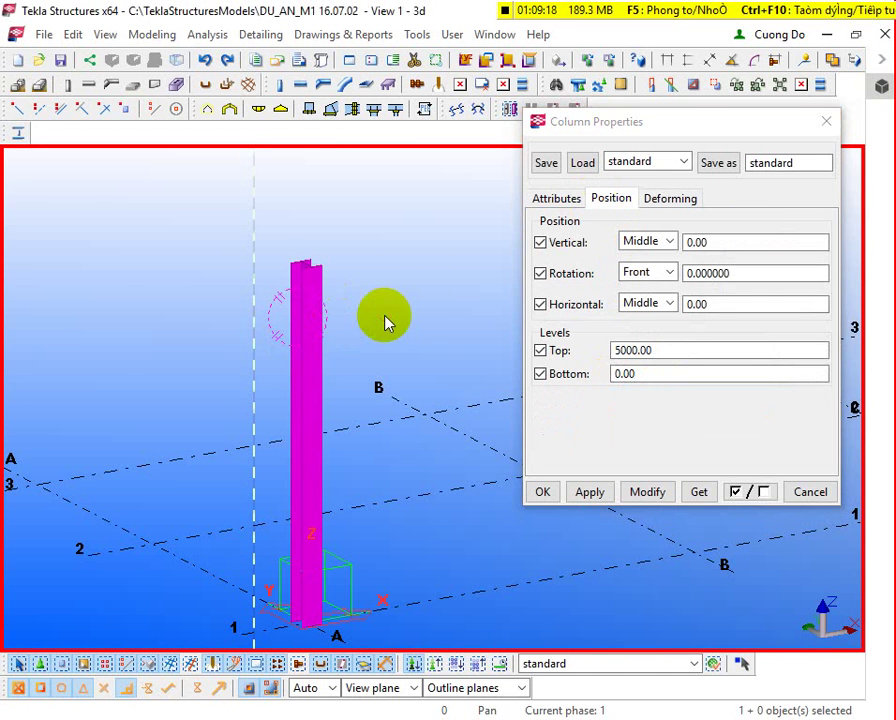
pyautogui.hotkey('ctrl', 'p')
pyautogui.moveTo(230, 428); pyautogui.dragTo(324, 360, button='middle')
pyautogui.scroll(6, 180, 434)
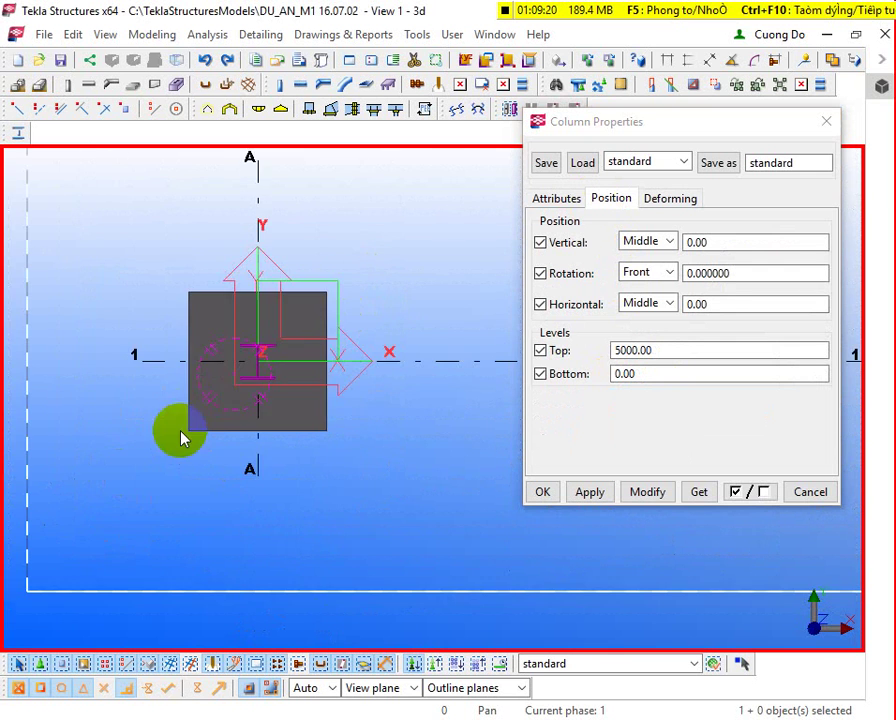
pyautogui.click(279, 342)
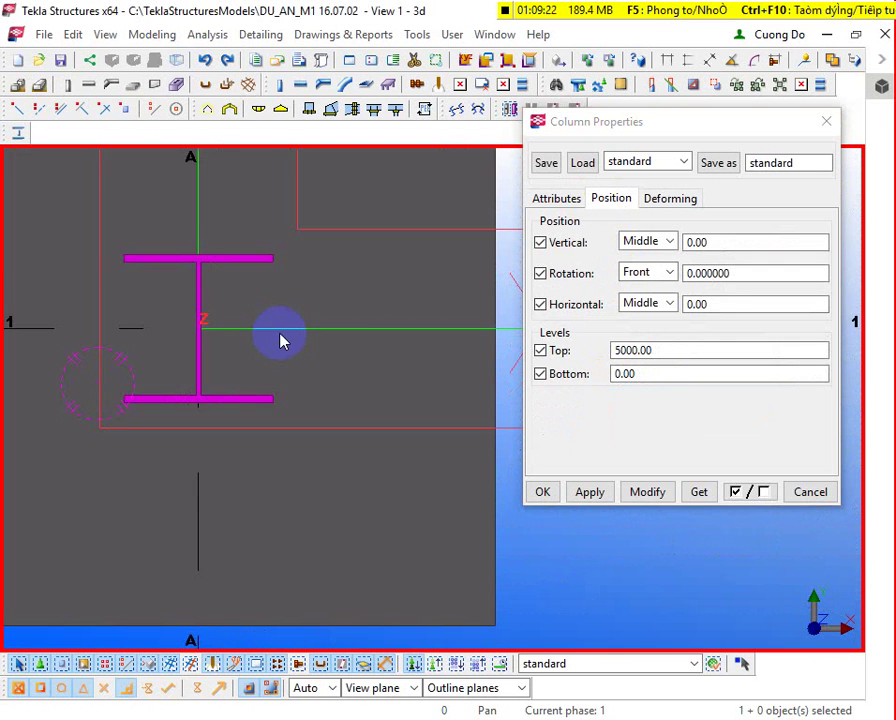
pyautogui.click(217, 268)
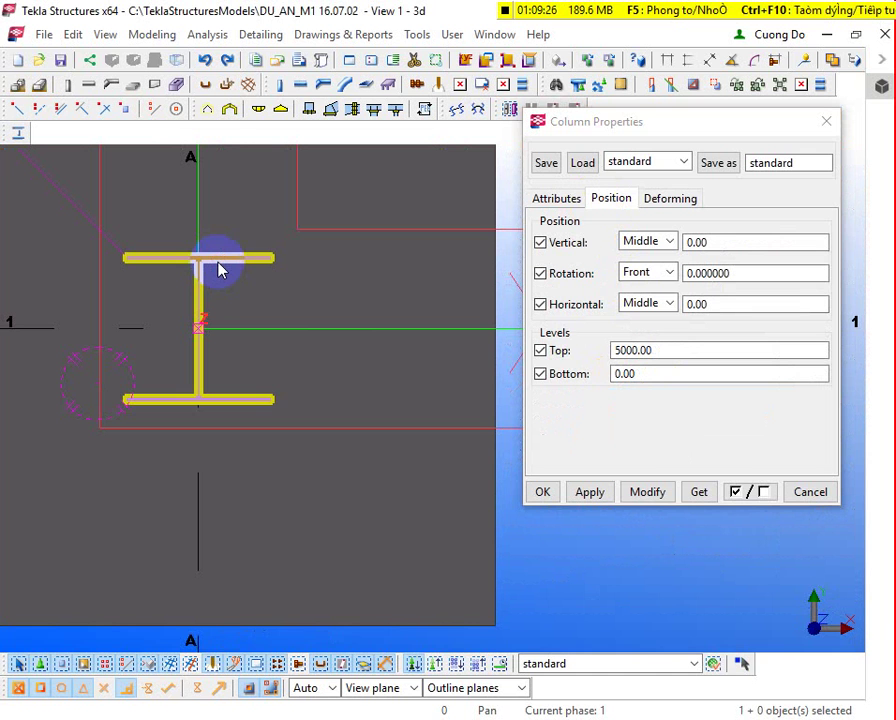
pyautogui.rightClick(217, 277)
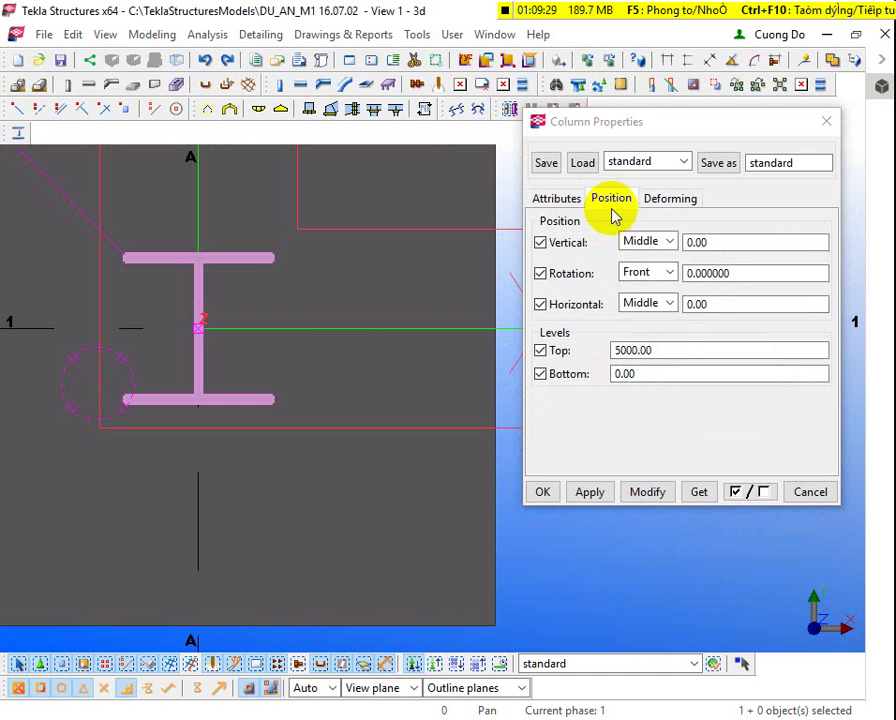
# Step: Set the selected column's vertical position to Down and modify the column
pyautogui.click(612, 200)
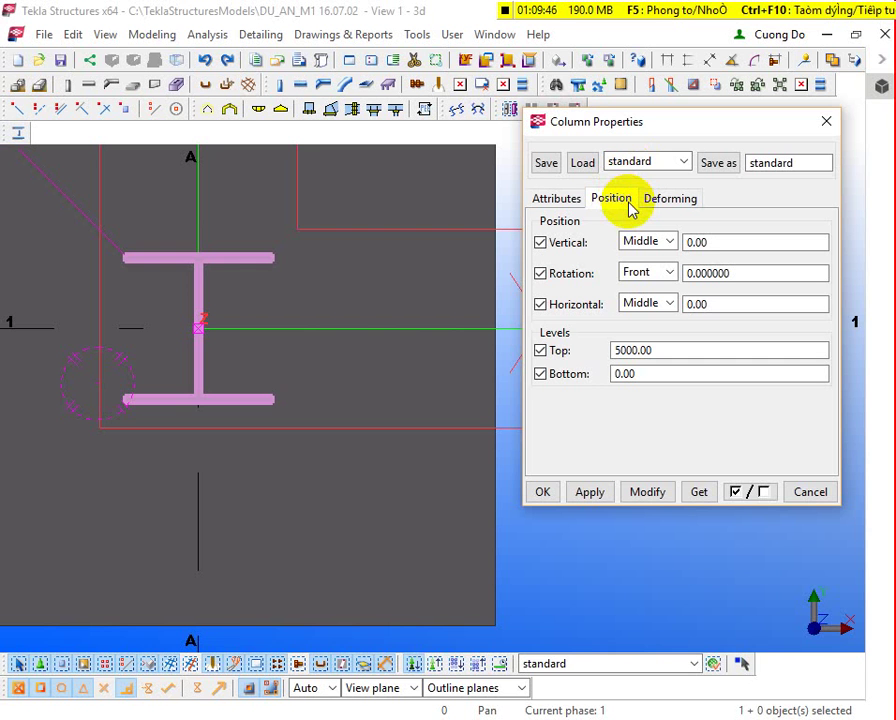
pyautogui.click(430, 190)
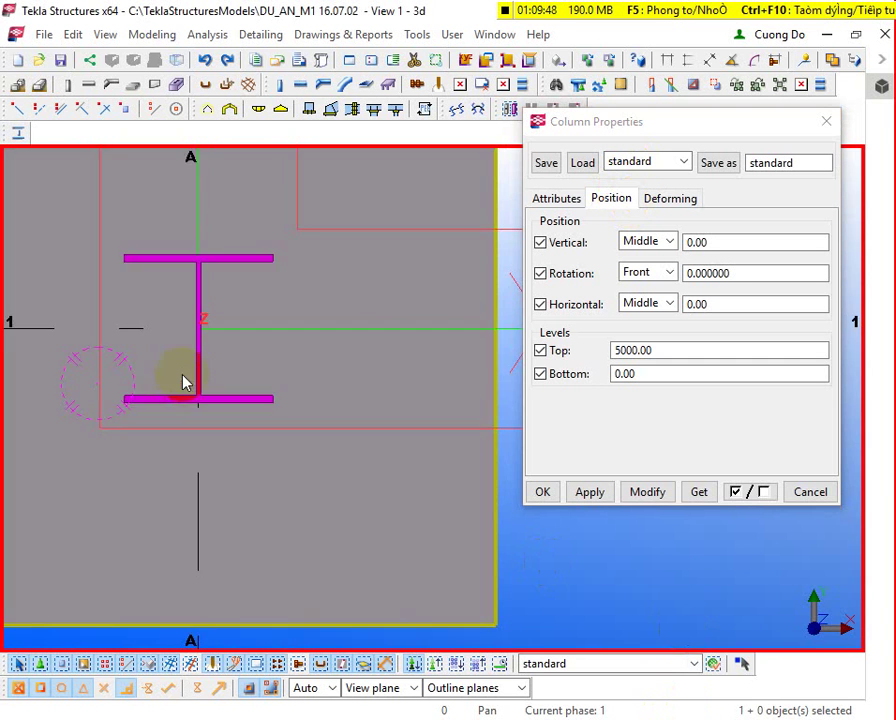
pyautogui.click(200, 386)
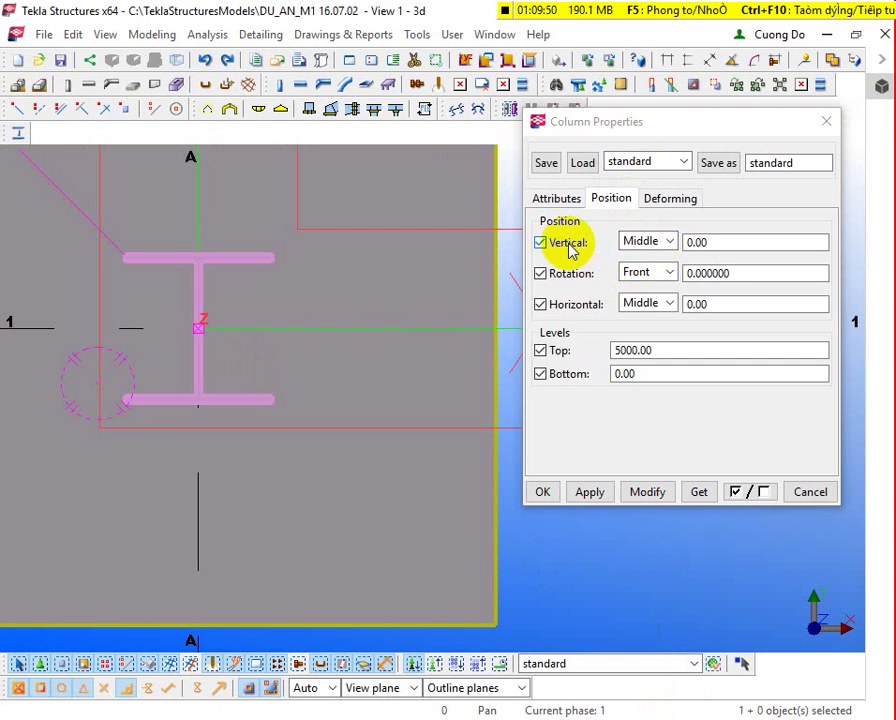
pyautogui.moveTo(280, 307); pyautogui.dragTo(305, 493, button='middle')
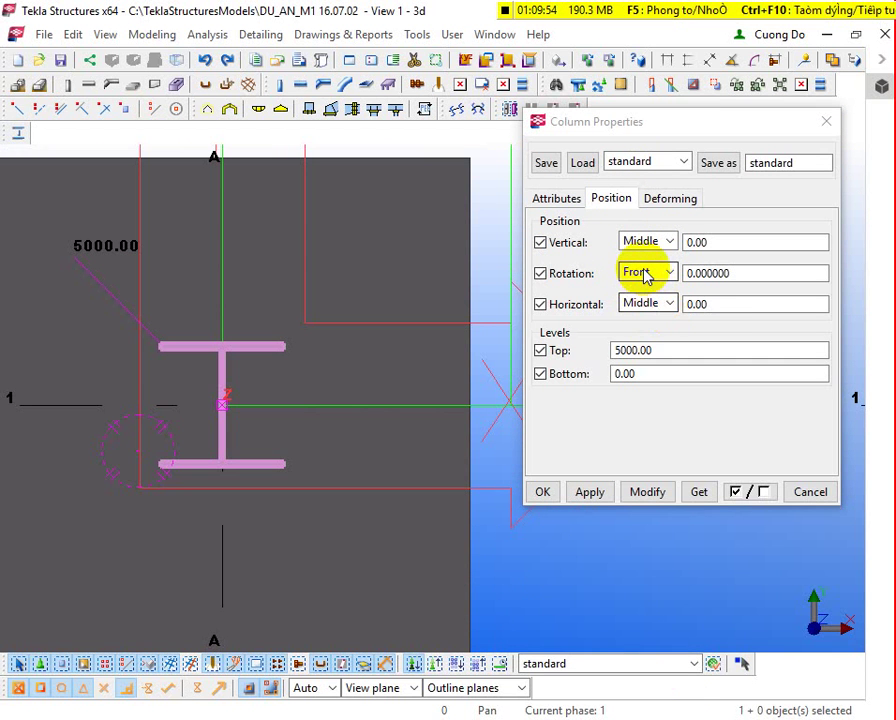
pyautogui.click(640, 245)
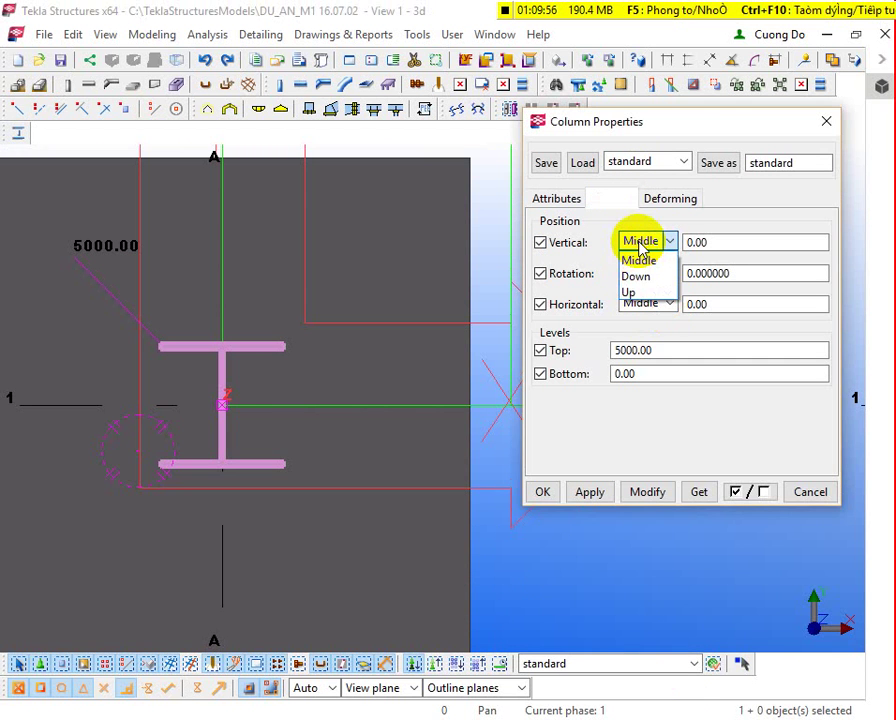
pyautogui.click(638, 276)
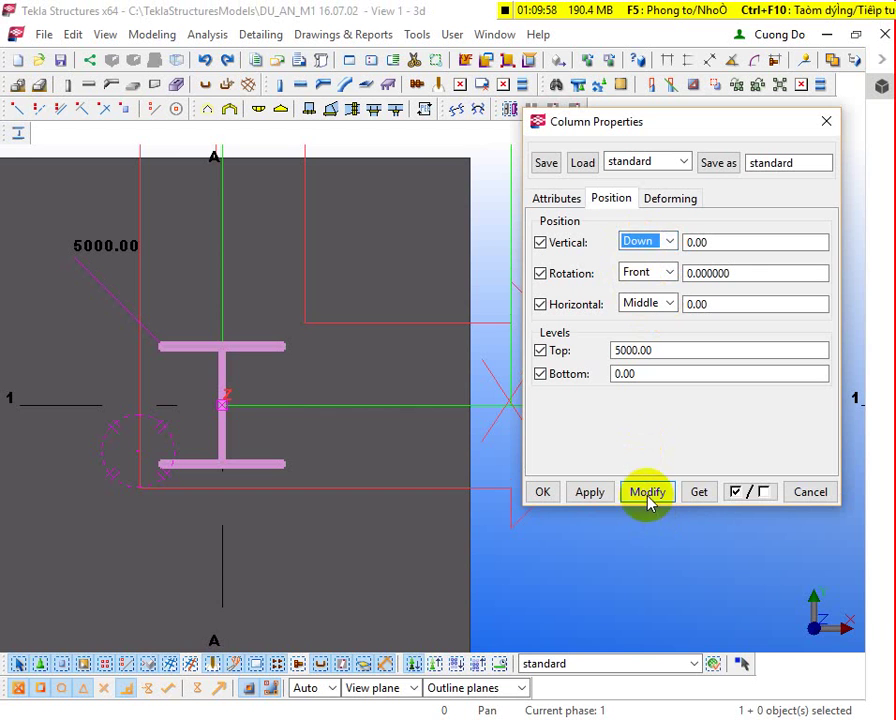
pyautogui.click(647, 499)
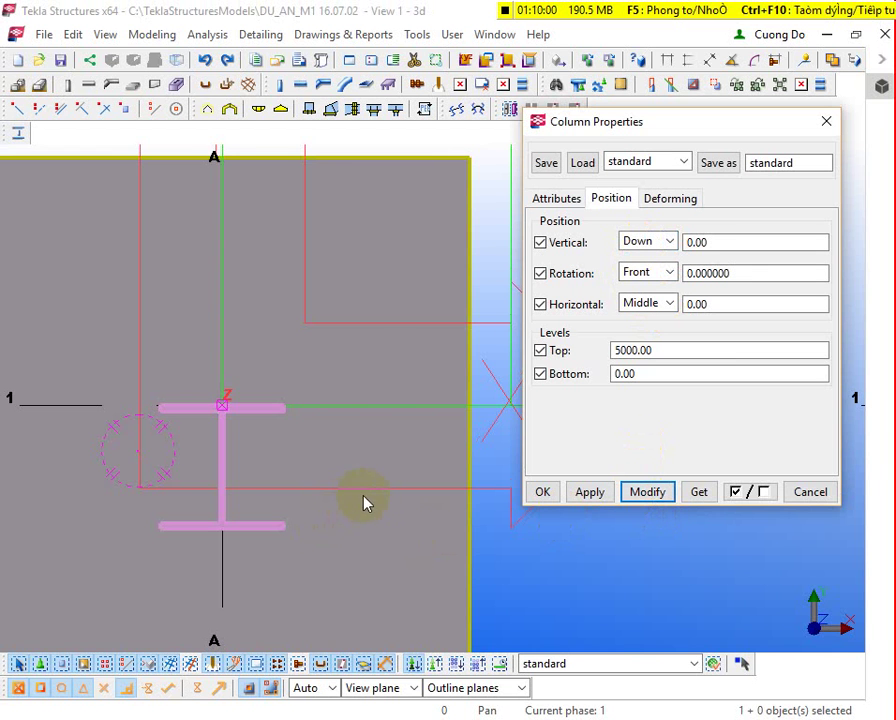
# Step: Change the column's vertical position to Up and apply it to the selected column
pyautogui.moveTo(357, 485); pyautogui.dragTo(290, 362, button='middle')
pyautogui.scroll(1, 254, 527)
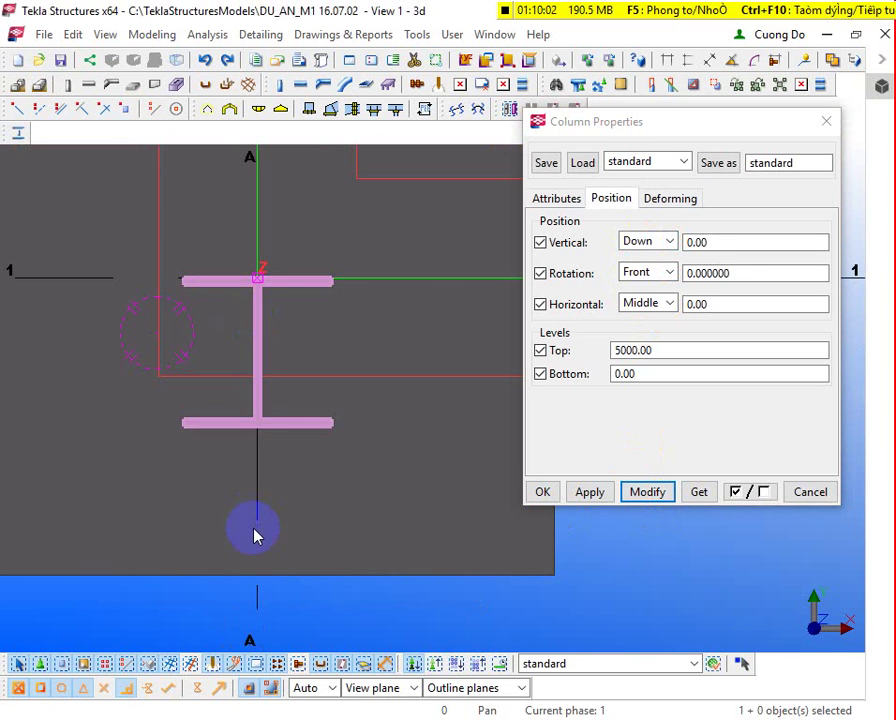
pyautogui.click(250, 522)
pyautogui.click(670, 241)
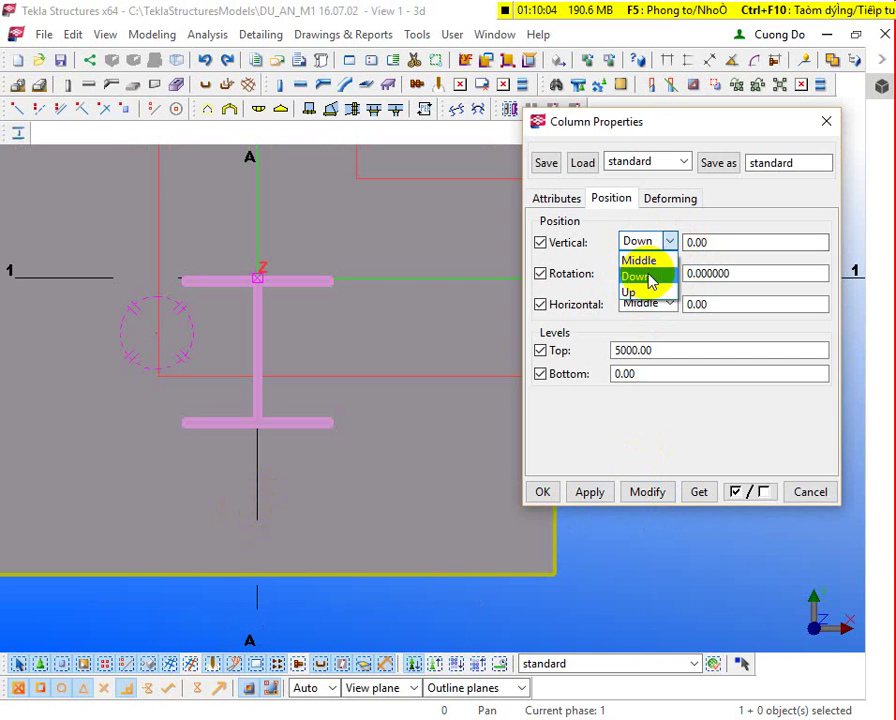
pyautogui.click(648, 292)
pyautogui.click(647, 492)
# Step: Set the column's vertical position back to Middle and modify the column
pyautogui.moveTo(416, 305); pyautogui.dragTo(397, 507, button='middle')
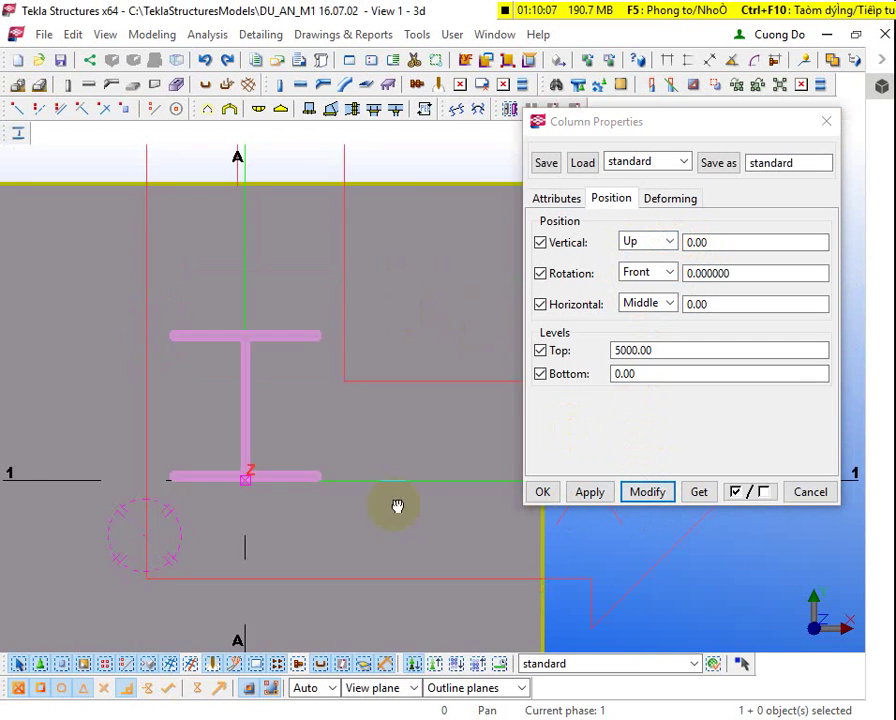
pyautogui.scroll(2, 277, 498)
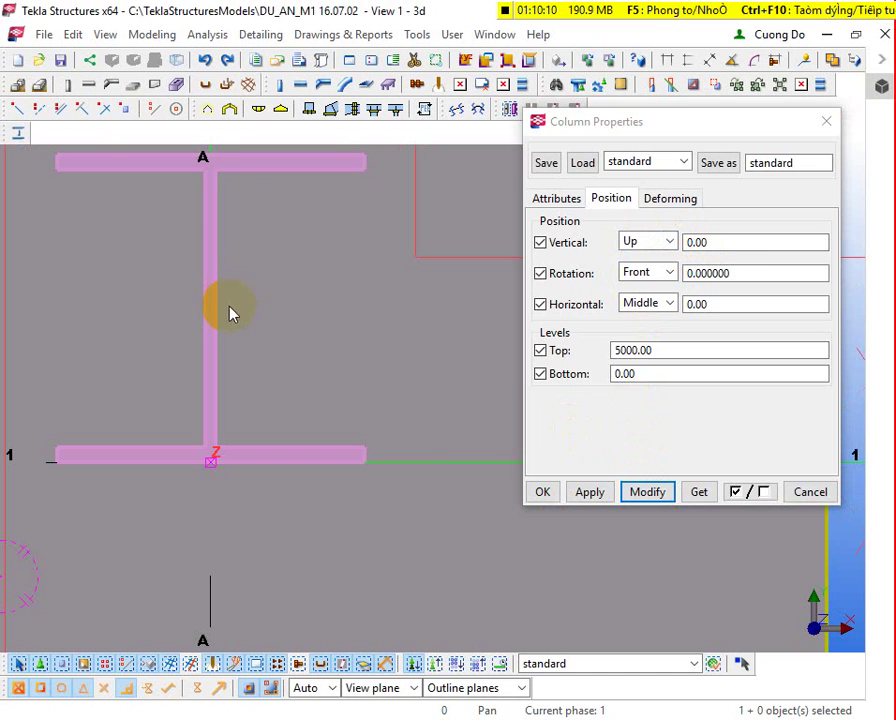
pyautogui.click(650, 241)
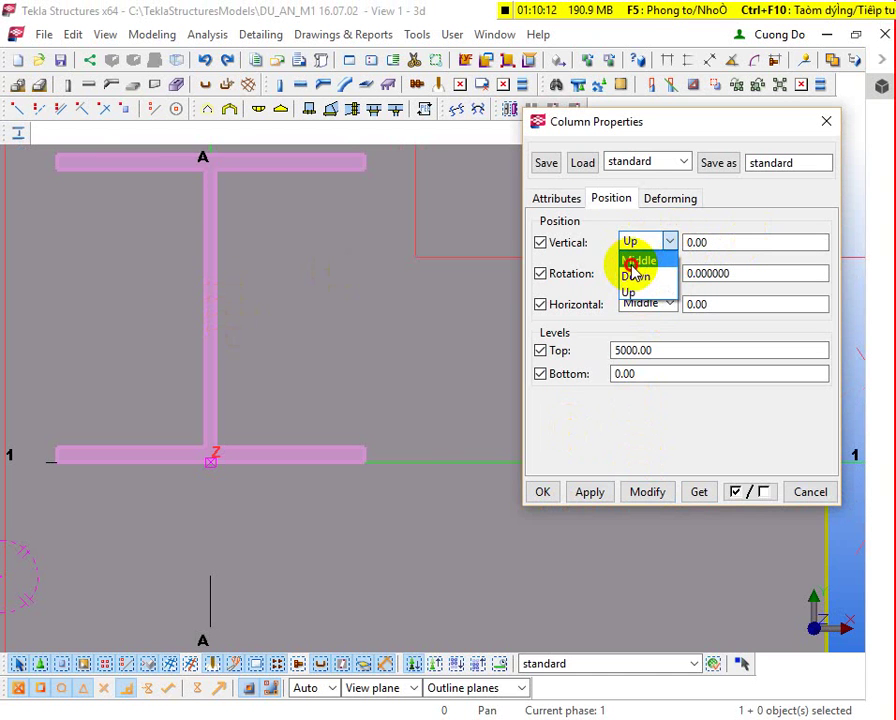
pyautogui.click(636, 258)
pyautogui.click(648, 491)
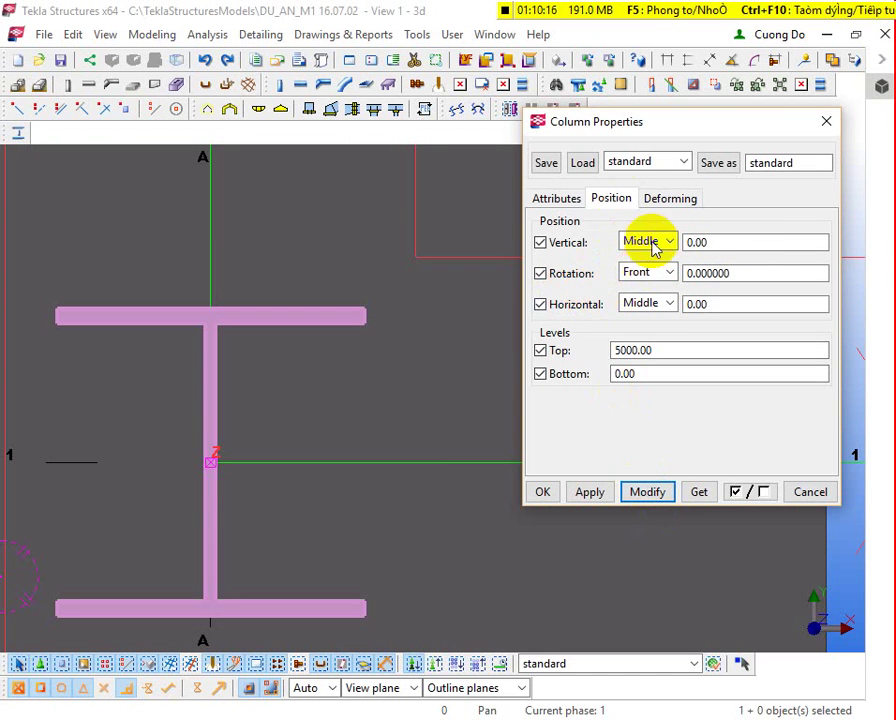
# Step: Try the selected column's horizontal position as Left and as Right, modifying the column each time
pyautogui.click(648, 304)
pyautogui.click(632, 337)
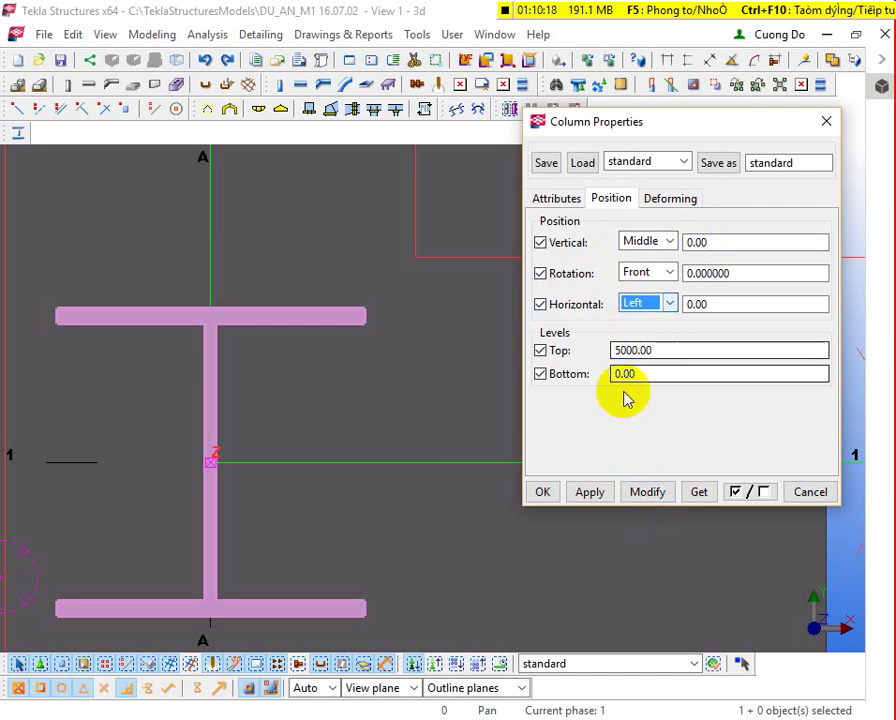
pyautogui.click(662, 491)
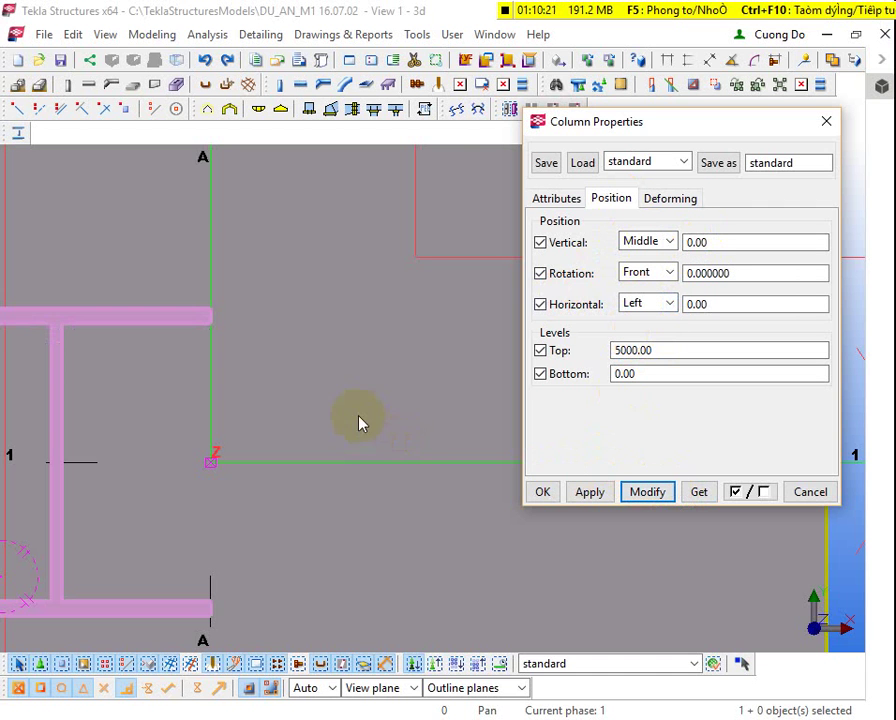
pyautogui.click(664, 302)
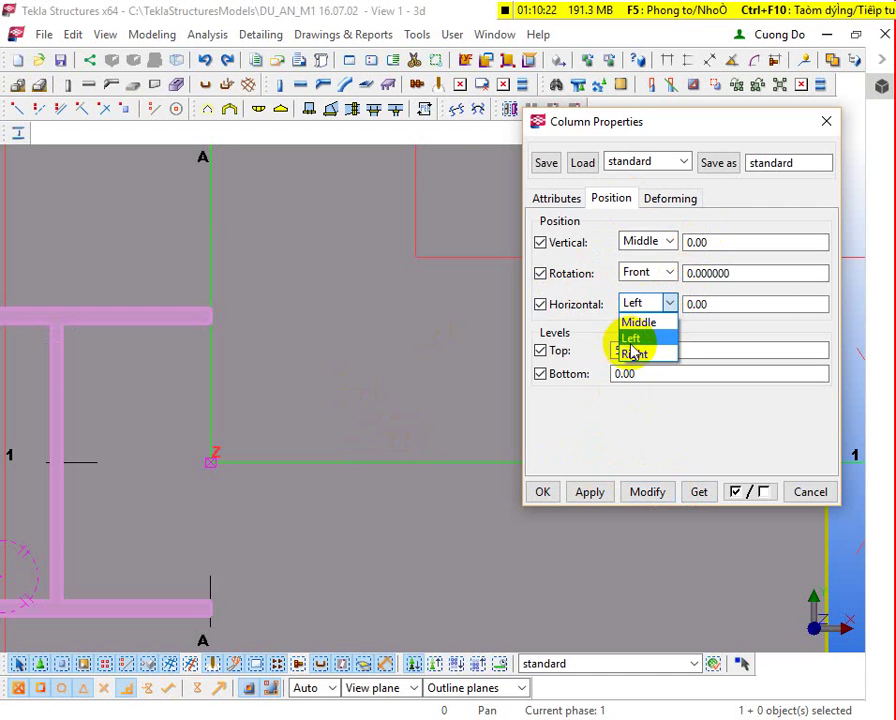
pyautogui.click(636, 354)
pyautogui.click(648, 491)
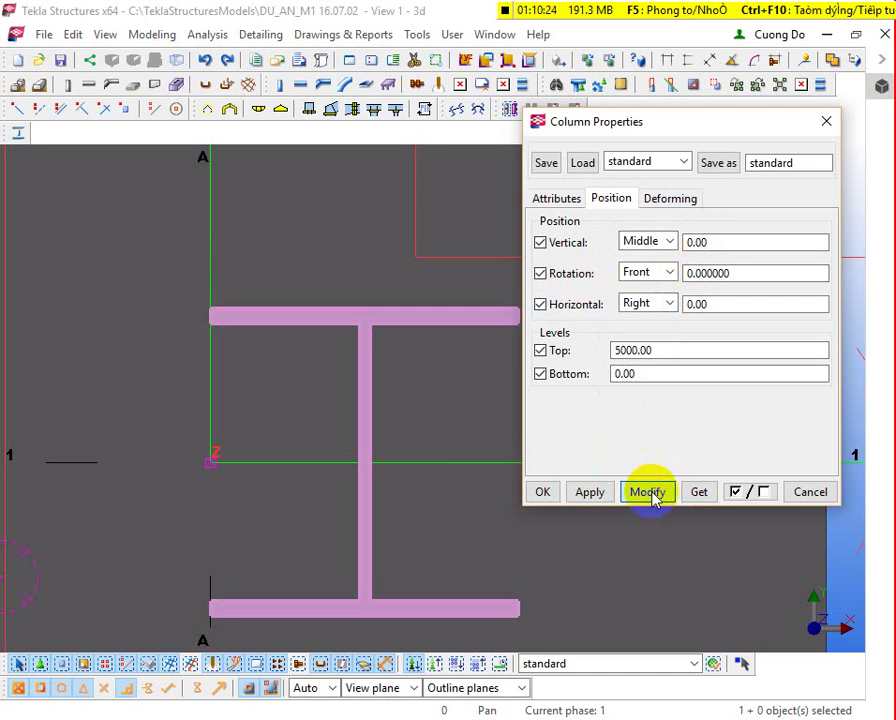
pyautogui.moveTo(410, 413); pyautogui.dragTo(321, 393, button='middle')
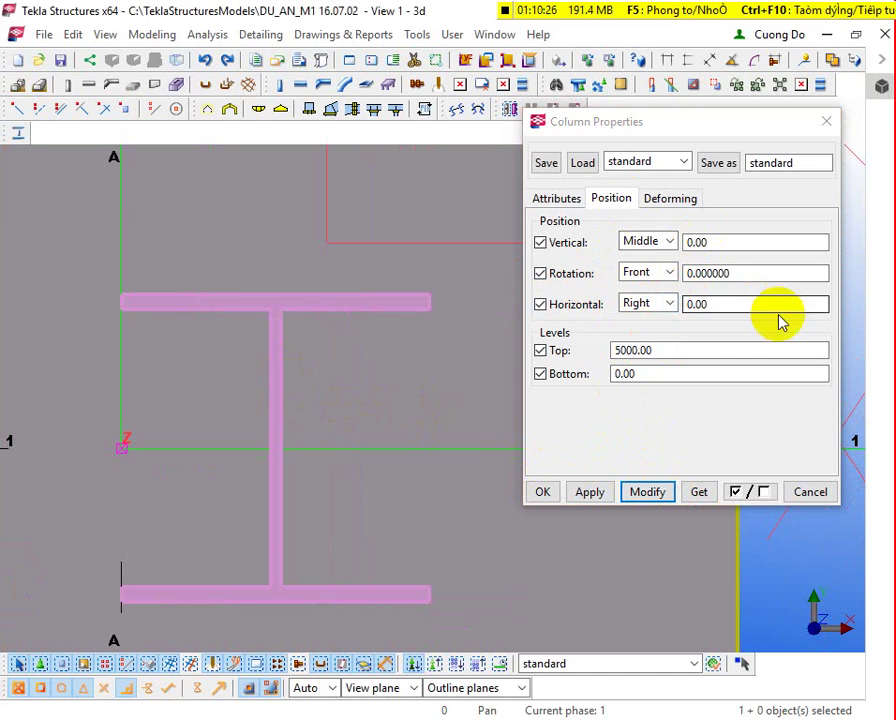
# Step: Set the selected column's horizontal position back to Middle and modify the column
pyautogui.click(657, 303)
pyautogui.click(638, 323)
pyautogui.click(644, 492)
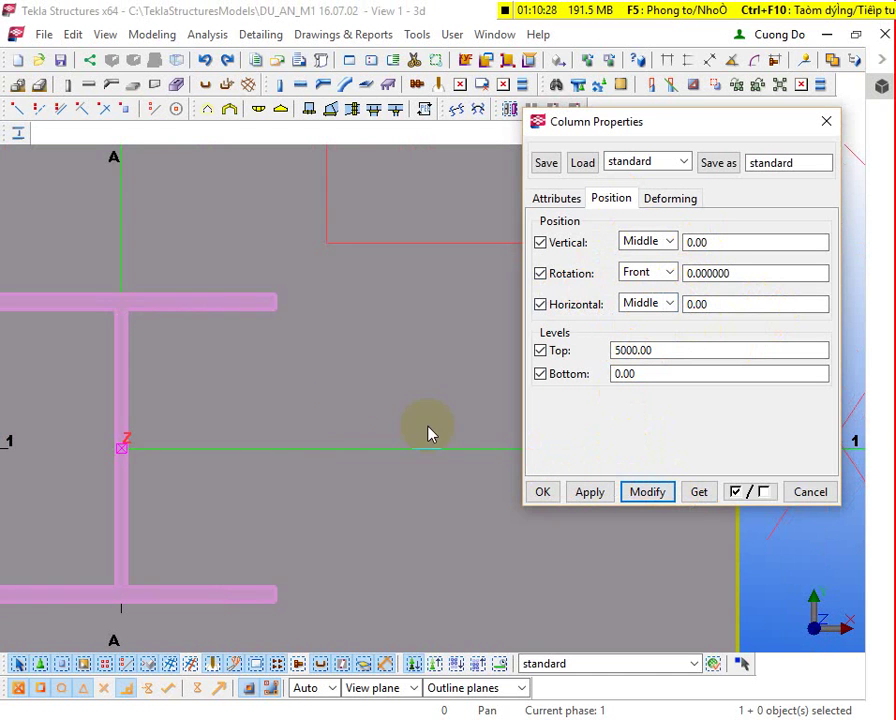
# Step: Change the selected column's rotation to Top and modify the column
pyautogui.moveTo(341, 411); pyautogui.dragTo(328, 436, button='middle')
pyautogui.scroll(-2, 332, 405)
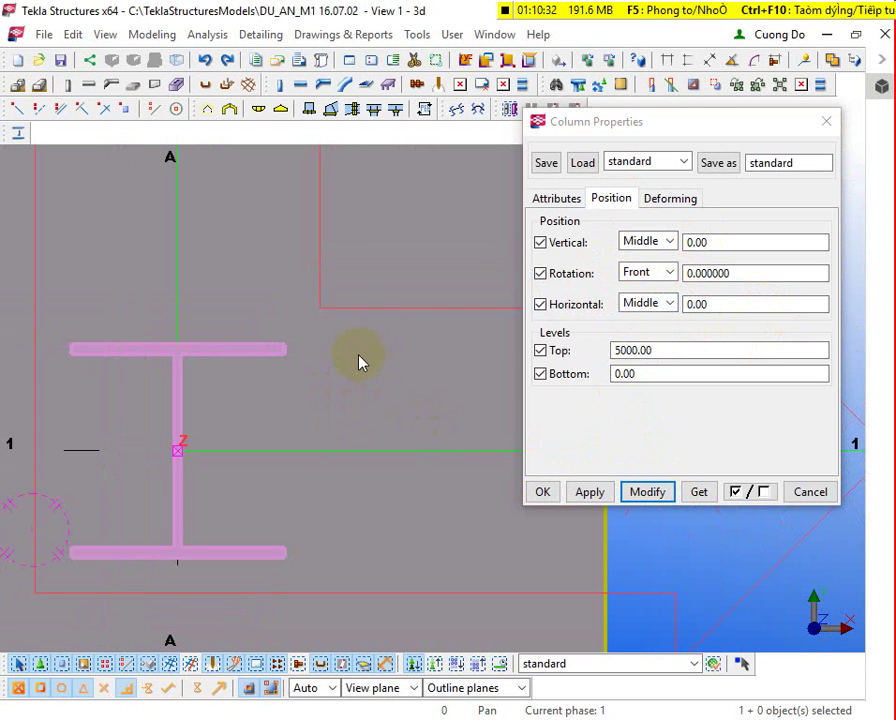
pyautogui.click(638, 275)
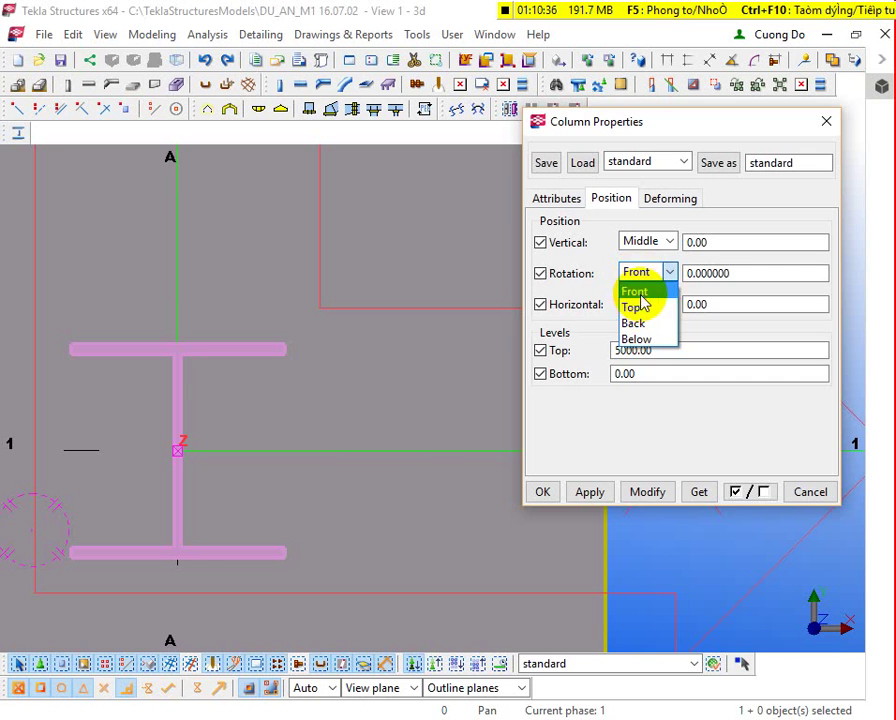
pyautogui.click(632, 307)
pyautogui.click(647, 491)
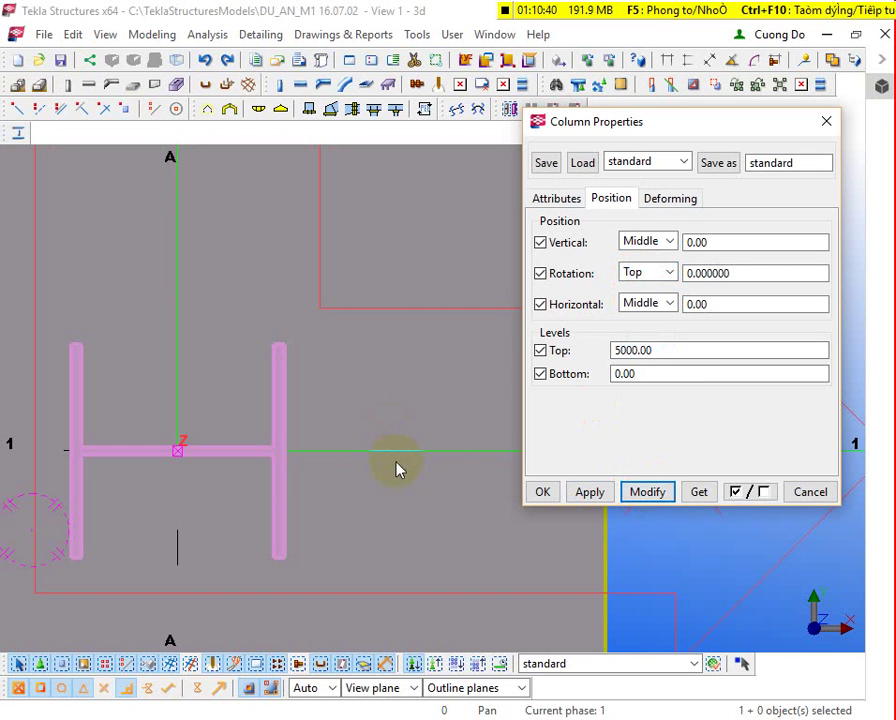
# Step: Set the selected column's rotation to Back and modify the column
pyautogui.click(644, 276)
pyautogui.click(646, 325)
pyautogui.click(645, 491)
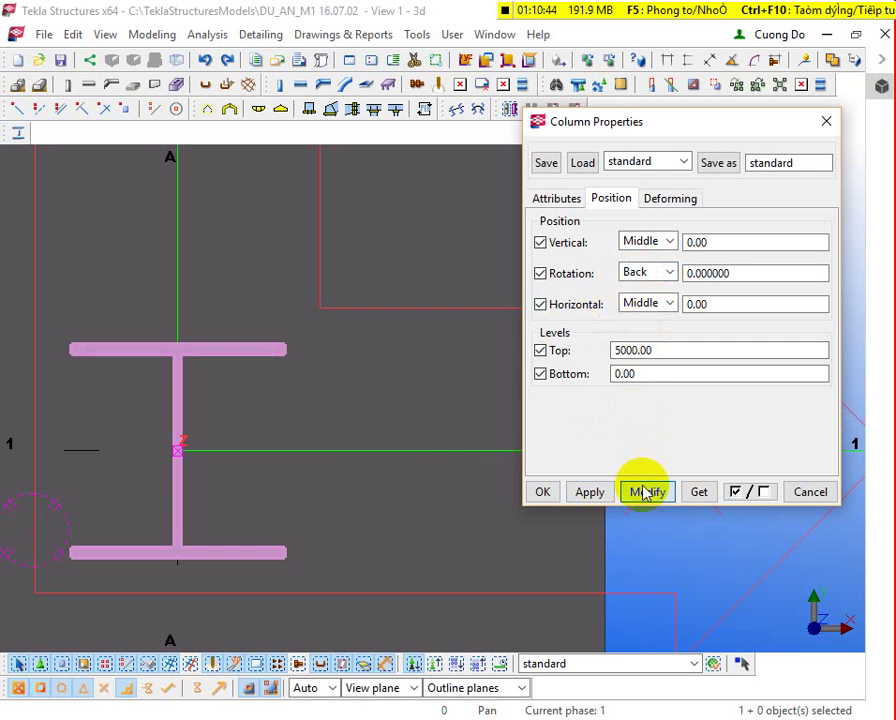
# Step: Apply a rotation angle of 45 degrees to the selected column, followed by 30 degrees, modifying the column each time
pyautogui.doubleClick(720, 273)
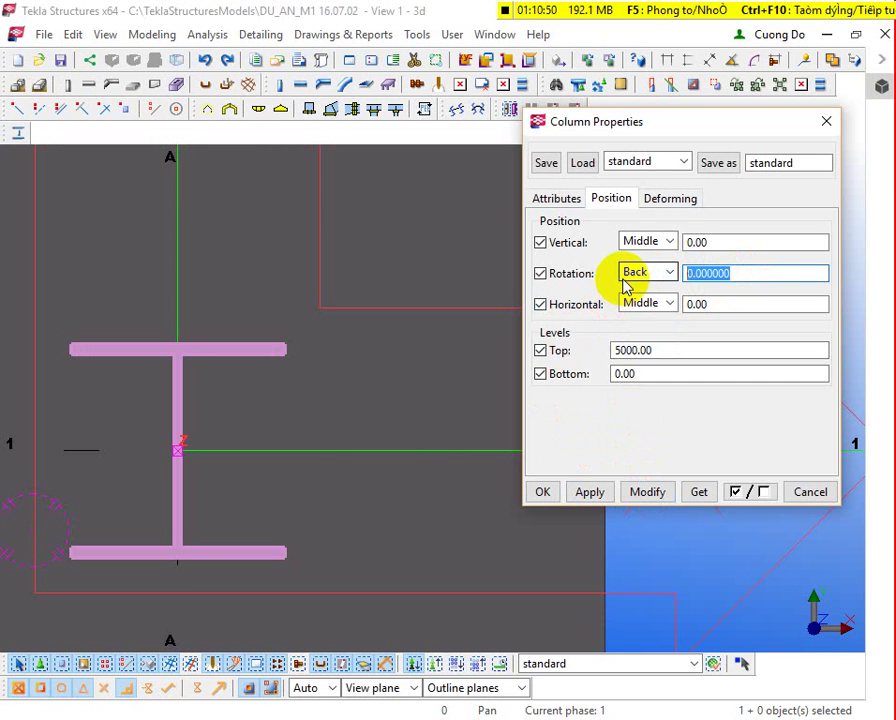
pyautogui.click(650, 491)
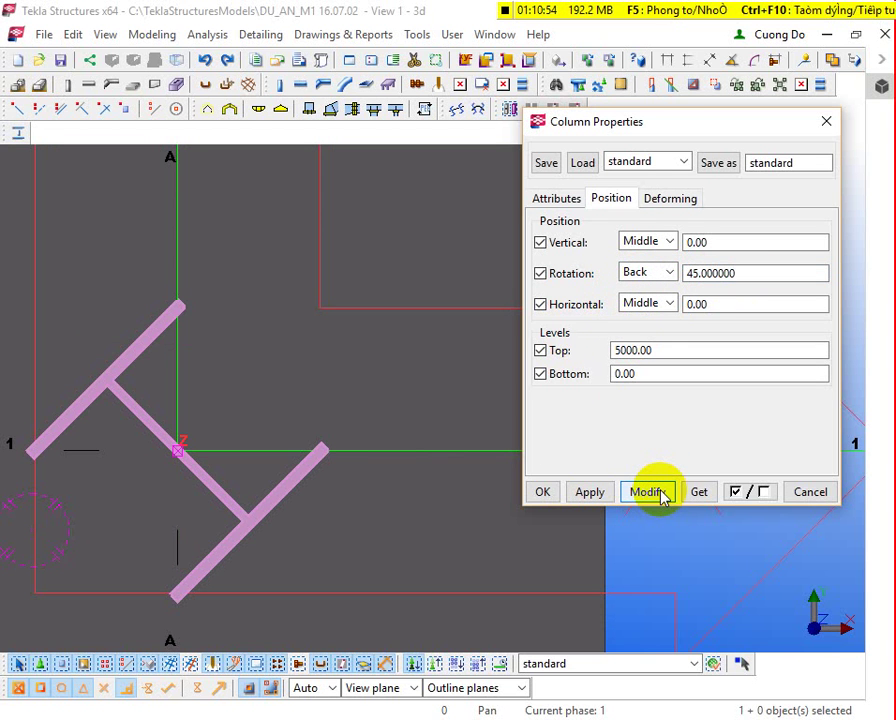
pyautogui.moveTo(752, 272); pyautogui.dragTo(615, 277)
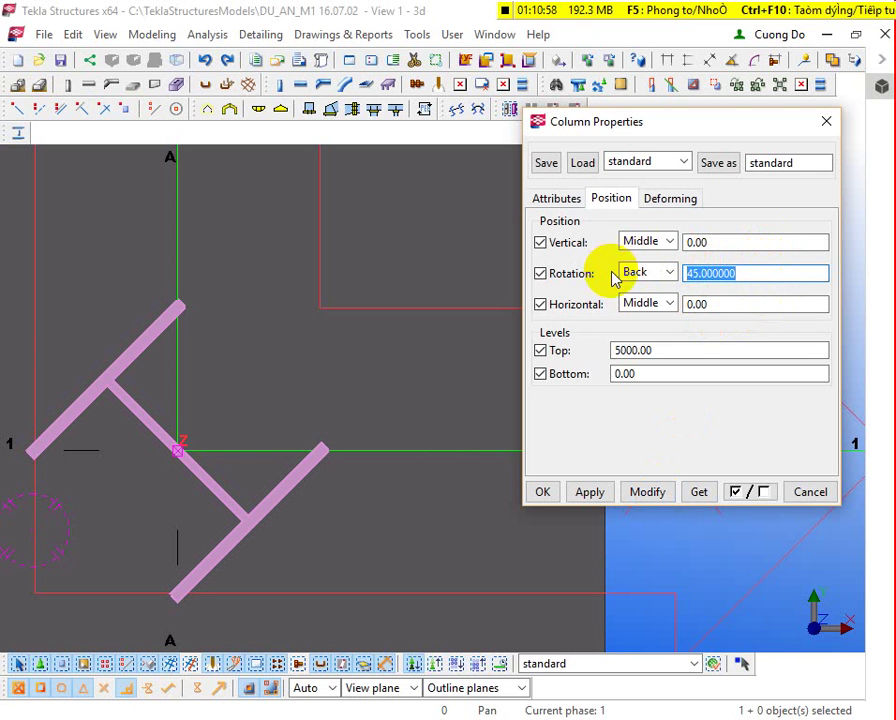
pyautogui.write('30')
pyautogui.click(645, 492)
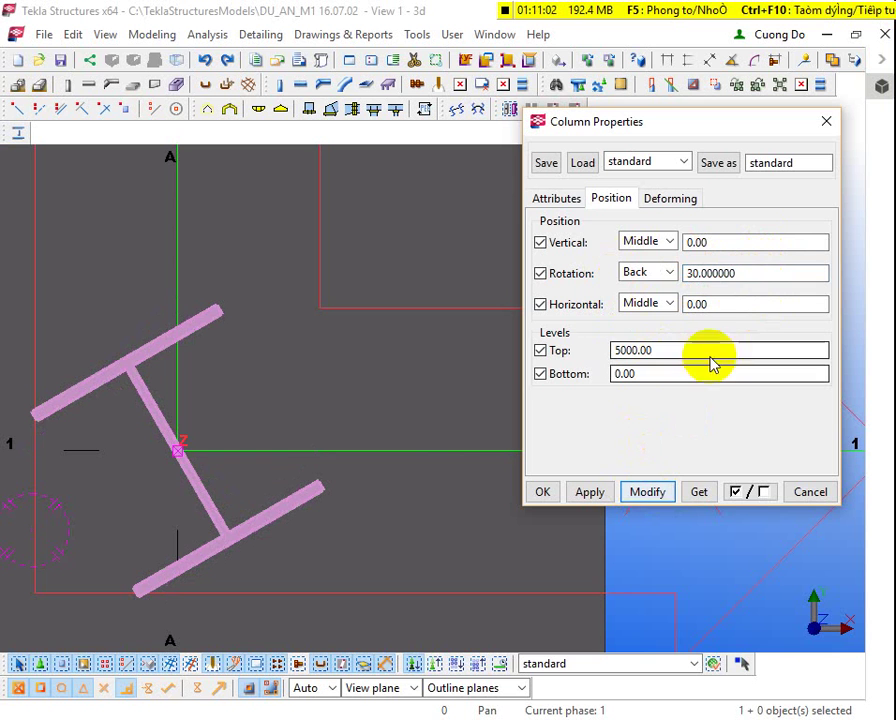
pyautogui.click(770, 266)
pyautogui.click(679, 290)
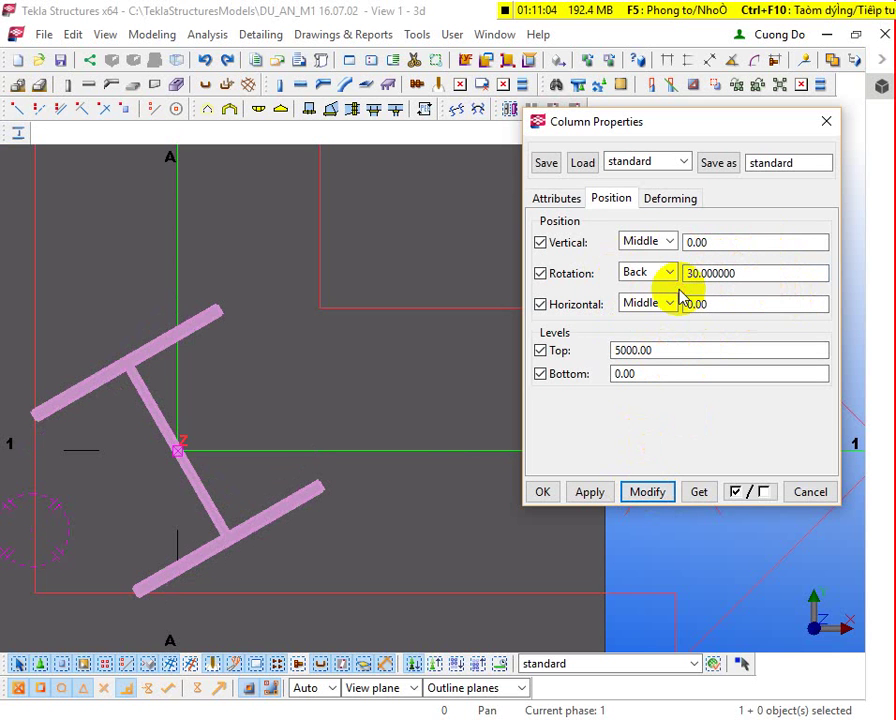
# Step: Set the column's vertical offset to 100 and modify the column
pyautogui.doubleClick(686, 242)
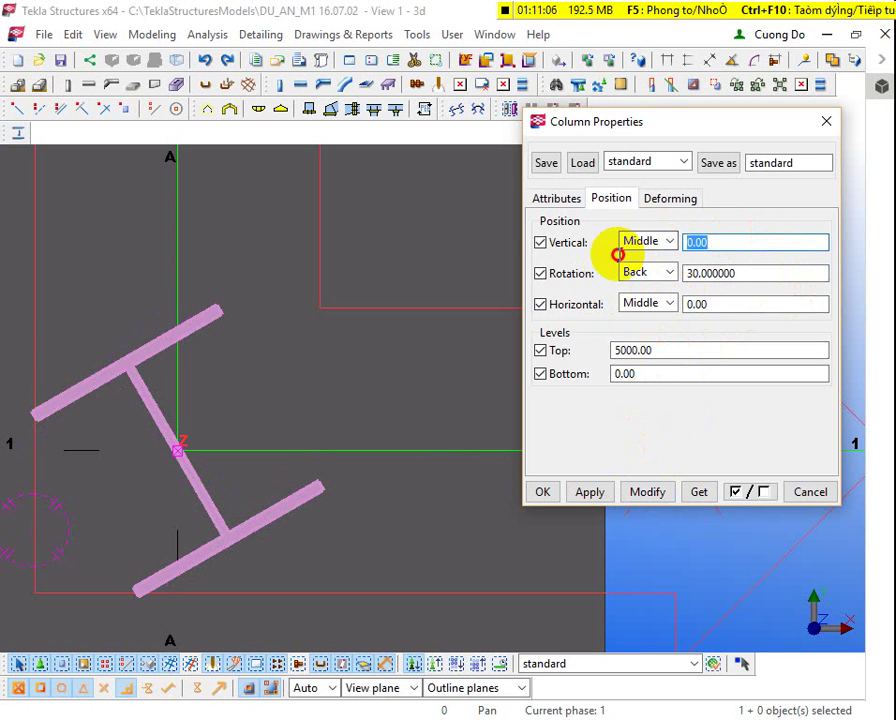
pyautogui.write('100')
pyautogui.click(646, 492)
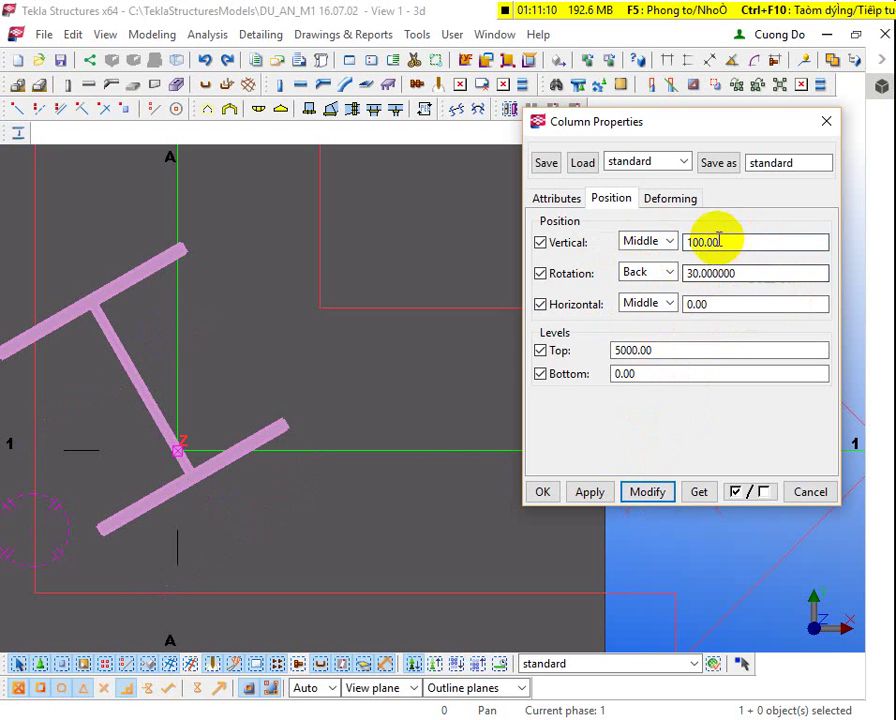
# Step: Increase the column's vertical offset to 1000, modify the column and view its shifted location
pyautogui.click(695, 242)
pyautogui.write('0')
pyautogui.click(649, 492)
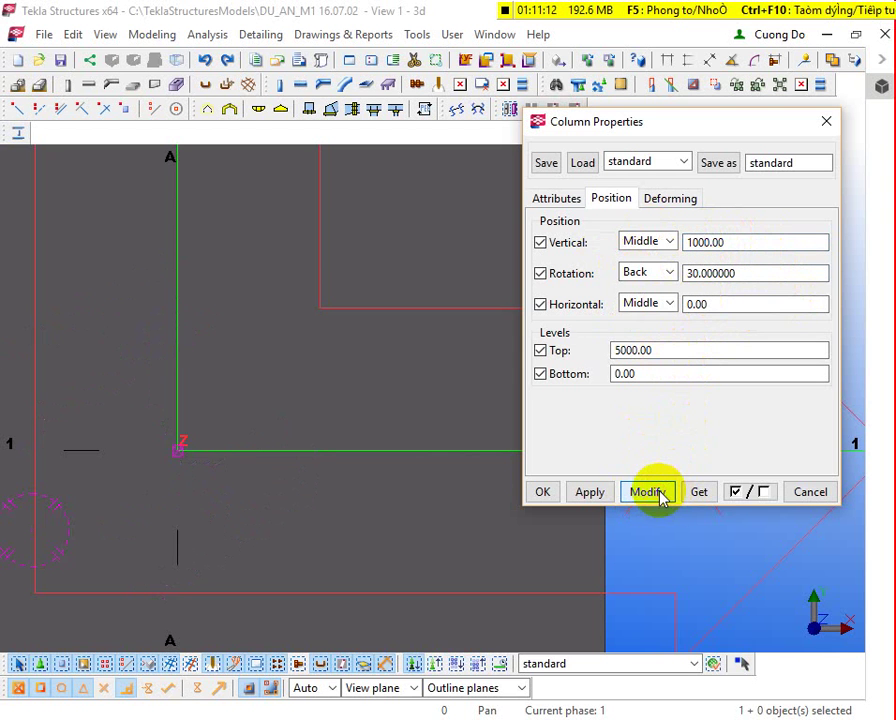
pyautogui.scroll(-5, 278, 476)
pyautogui.scroll(5, 296, 480)
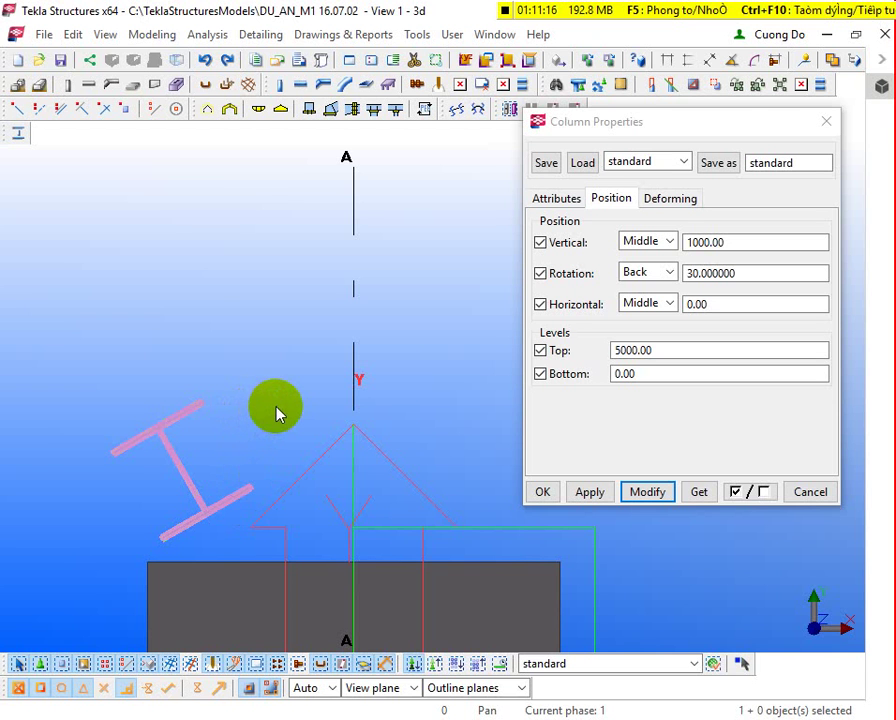
# Step: Reset the column's vertical offset and rotation angle to 0 and modify the column
pyautogui.moveTo(738, 243); pyautogui.dragTo(620, 238)
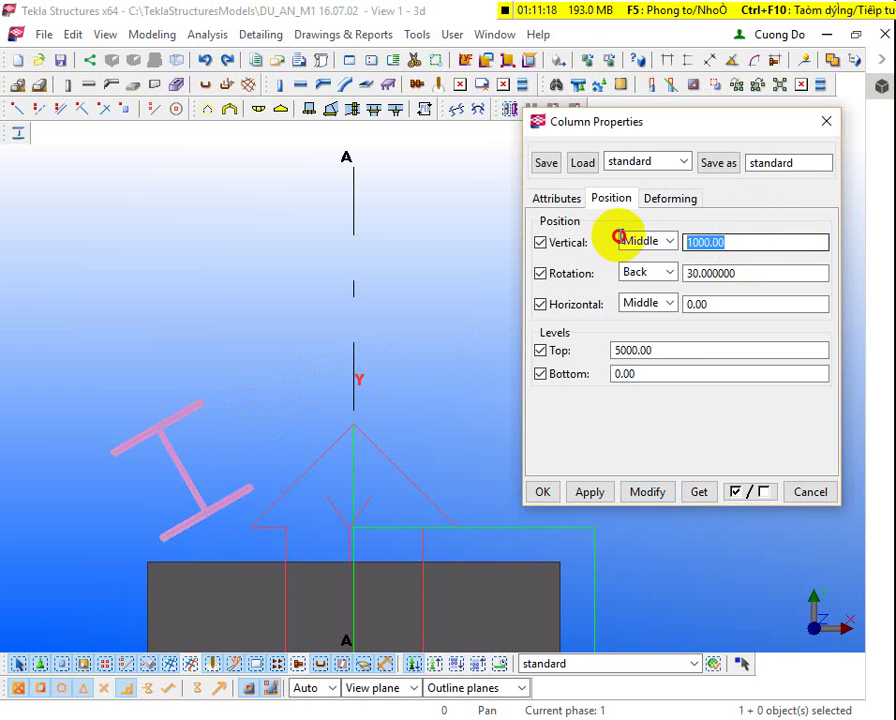
pyautogui.write('0')
pyautogui.click(745, 273)
pyautogui.write('0')
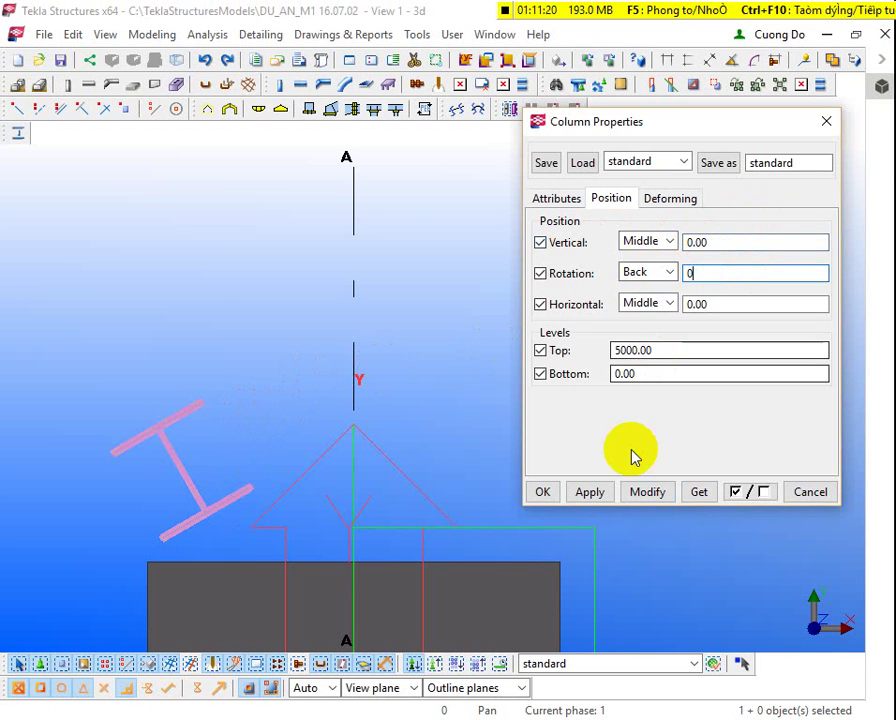
pyautogui.click(666, 500)
# Step: Set both the horizontal and vertical offsets of the column to 100 and modify it
pyautogui.click(725, 306)
pyautogui.scroll(-3, 214, 320)
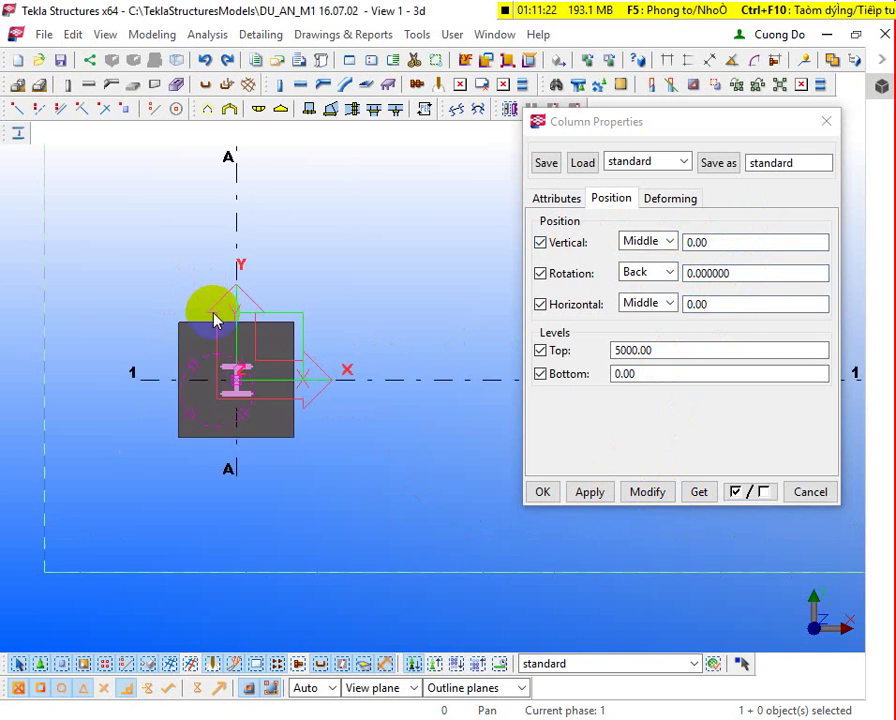
pyautogui.scroll(3, 268, 380)
pyautogui.moveTo(722, 304); pyautogui.dragTo(614, 305)
pyautogui.write('100')
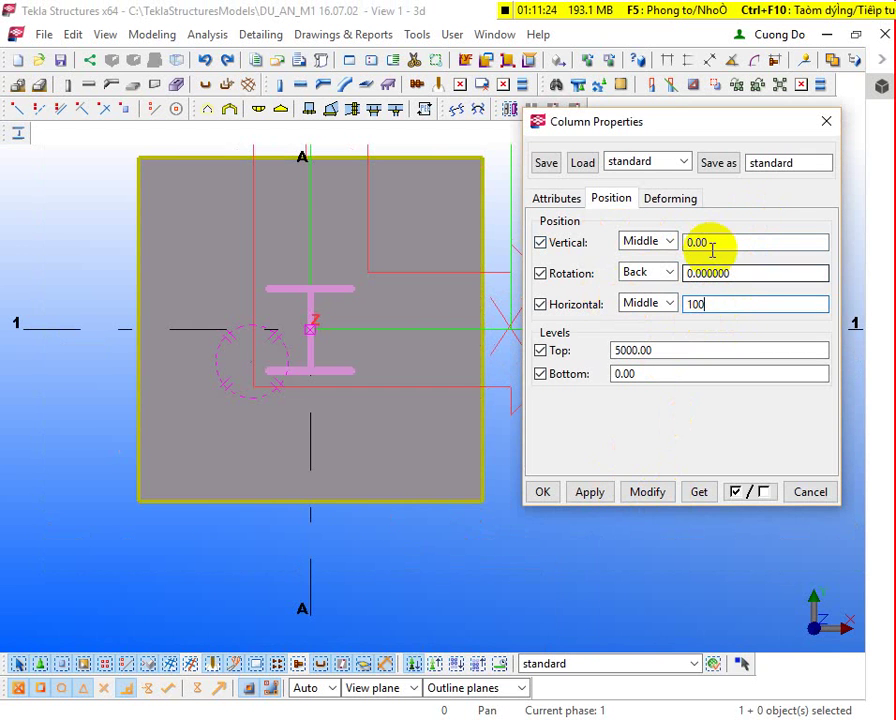
pyautogui.moveTo(712, 243); pyautogui.dragTo(636, 247)
pyautogui.write('100')
pyautogui.click(660, 491)
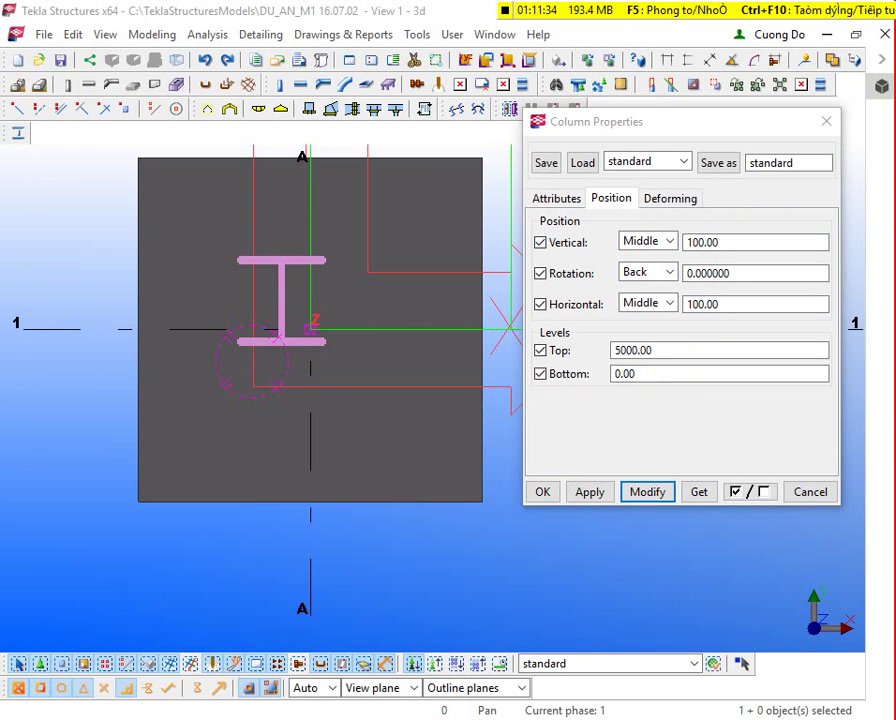
# Step: Switch to Foxit Reader, examine the corner column's placement on grid A in M1-E1-PLAN.pdf, and return to the Tekla model
pyautogui.scroll(3, 400, 430)
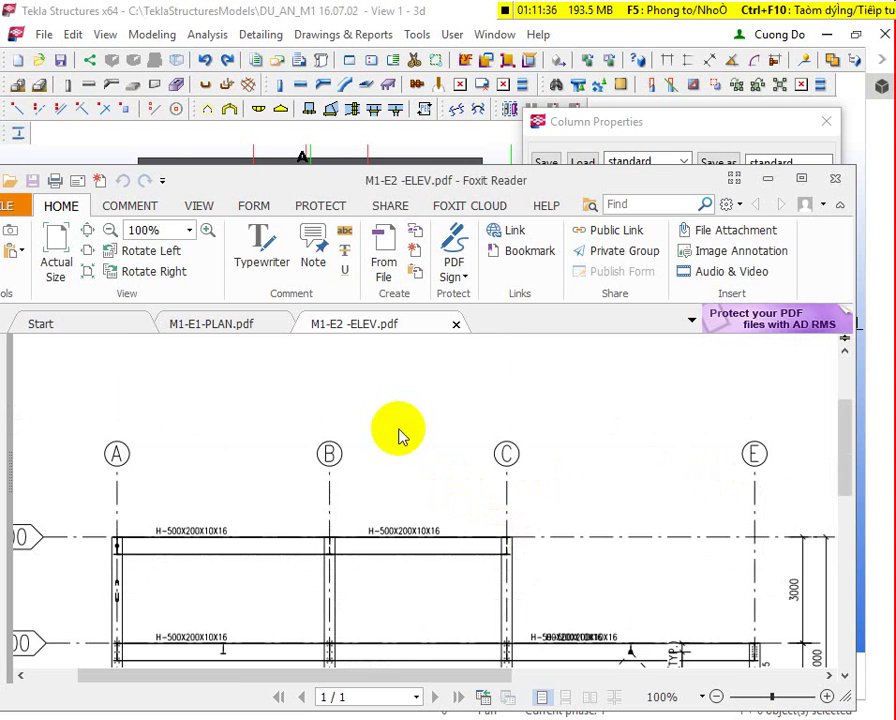
pyautogui.click(251, 322)
pyautogui.scroll(2, 464, 390)
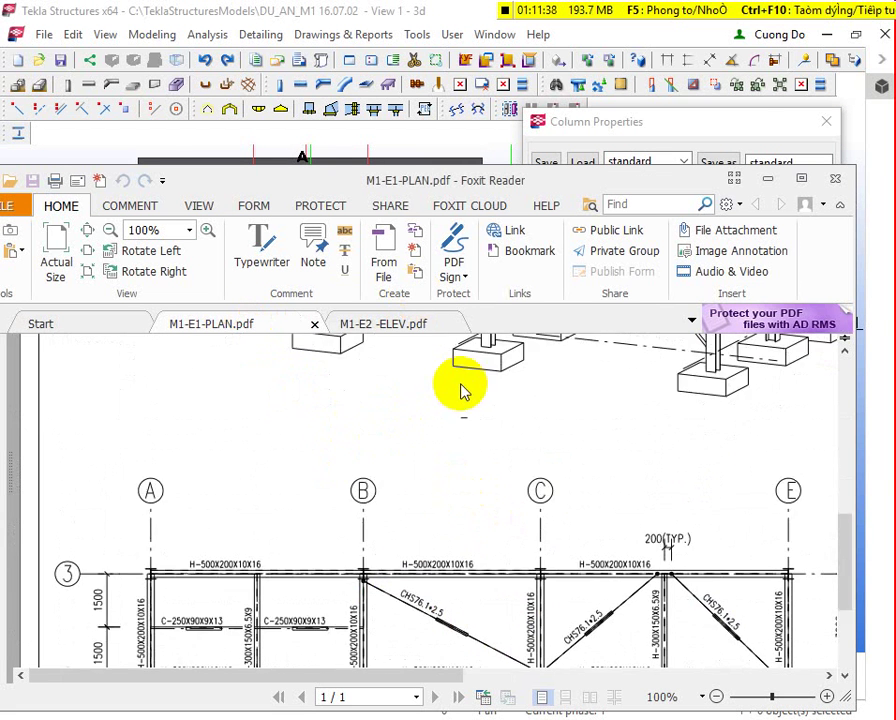
pyautogui.scroll(-4, 300, 480)
pyautogui.keyDown('ctrl'); pyautogui.scroll(4, 170, 567); pyautogui.keyUp('ctrl')
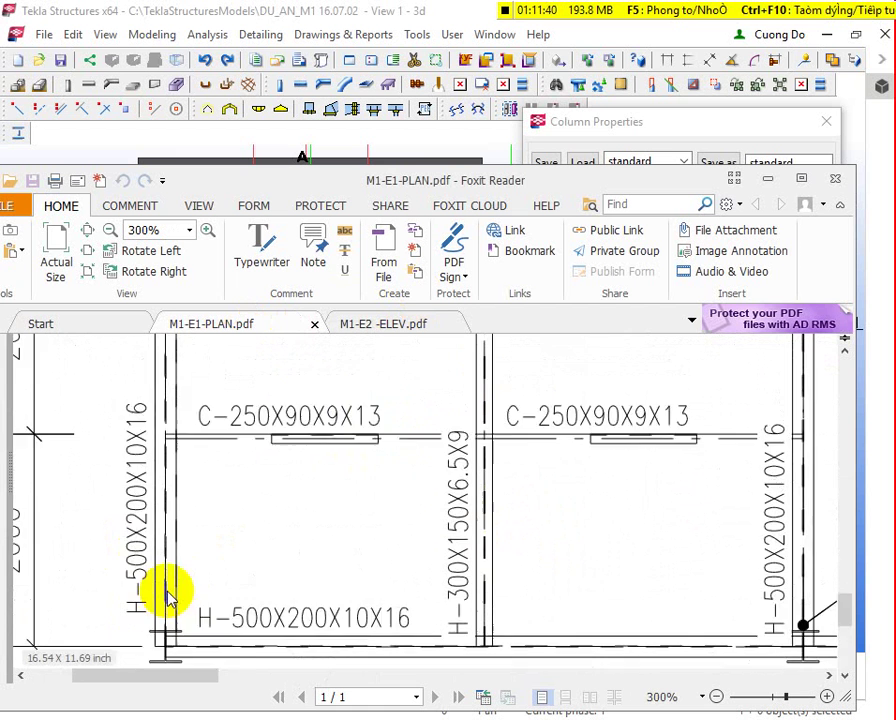
pyautogui.keyDown('ctrl'); pyautogui.scroll(-1, 150, 486); pyautogui.keyUp('ctrl')
pyautogui.keyDown('ctrl'); pyautogui.scroll(2, 176, 500); pyautogui.keyUp('ctrl')
pyautogui.keyDown('ctrl'); pyautogui.scroll(1, 206, 420); pyautogui.keyUp('ctrl')
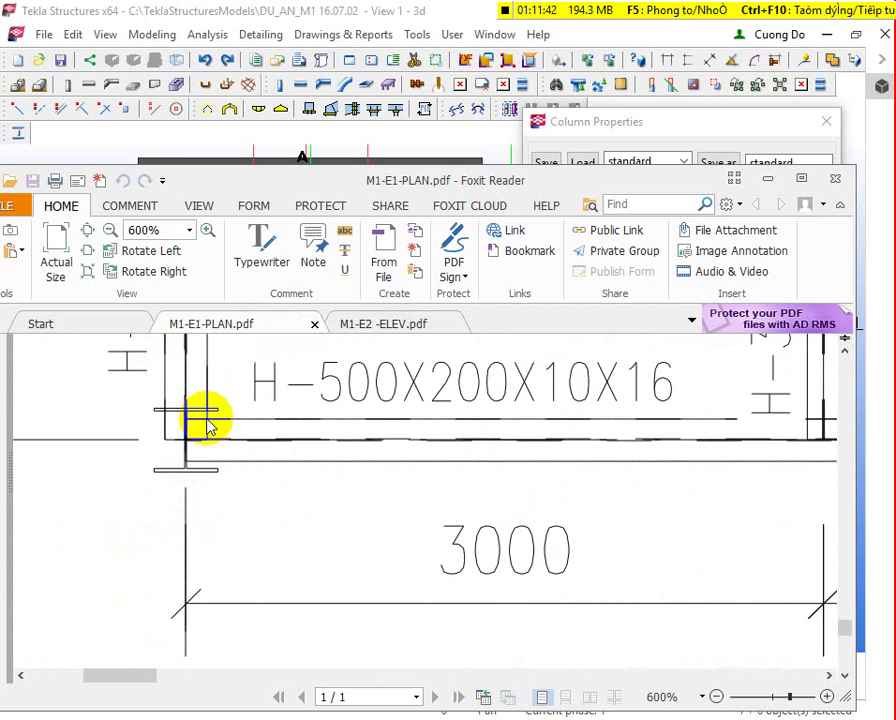
pyautogui.scroll(1, 208, 476)
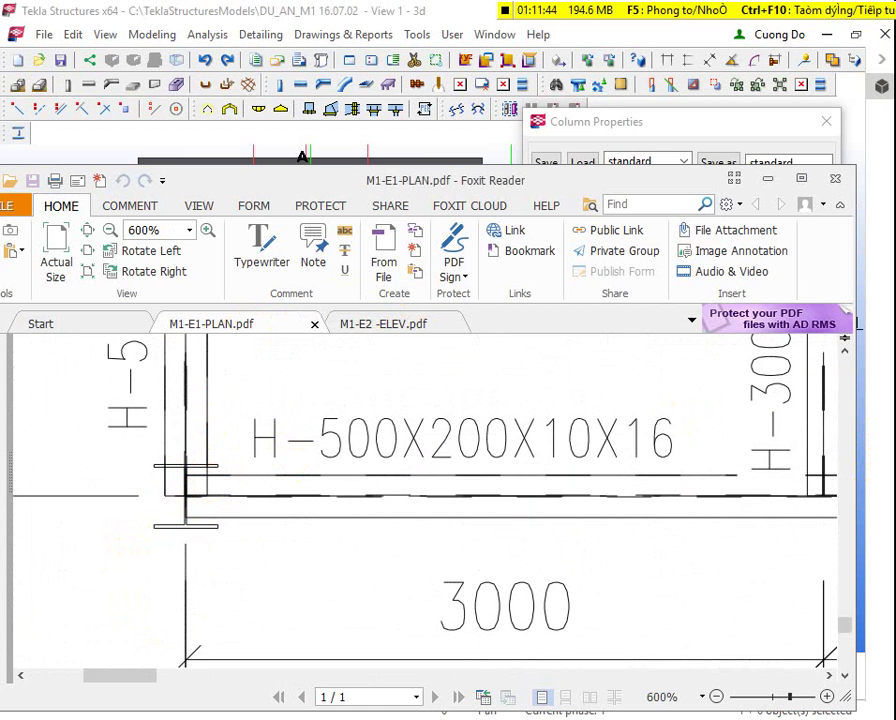
pyautogui.click(767, 178)
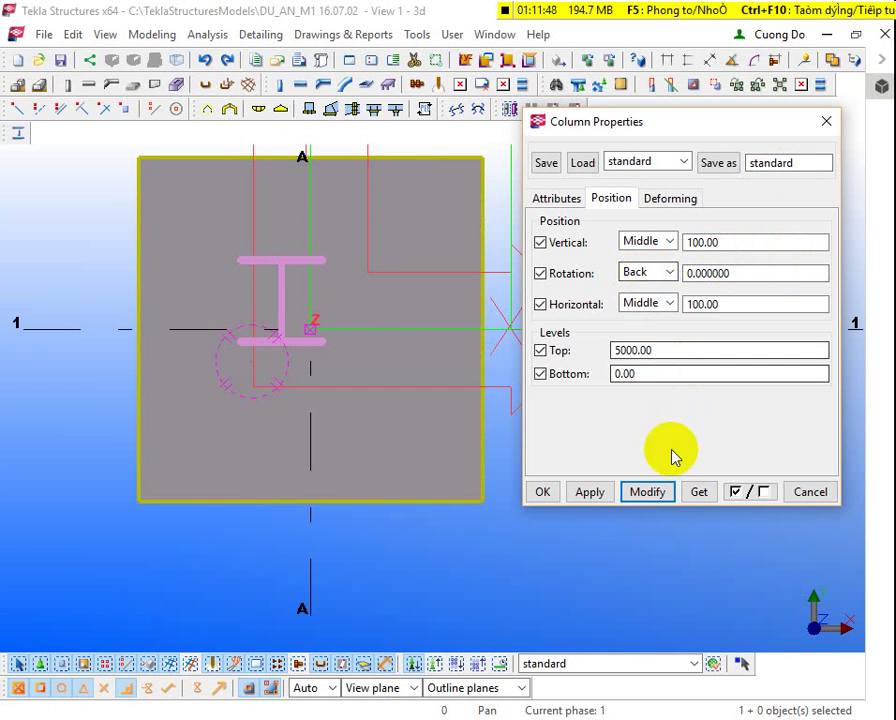
# Step: Reset the selected column's vertical and horizontal offsets to 0 and modify the column
pyautogui.click(652, 495)
pyautogui.click(280, 327)
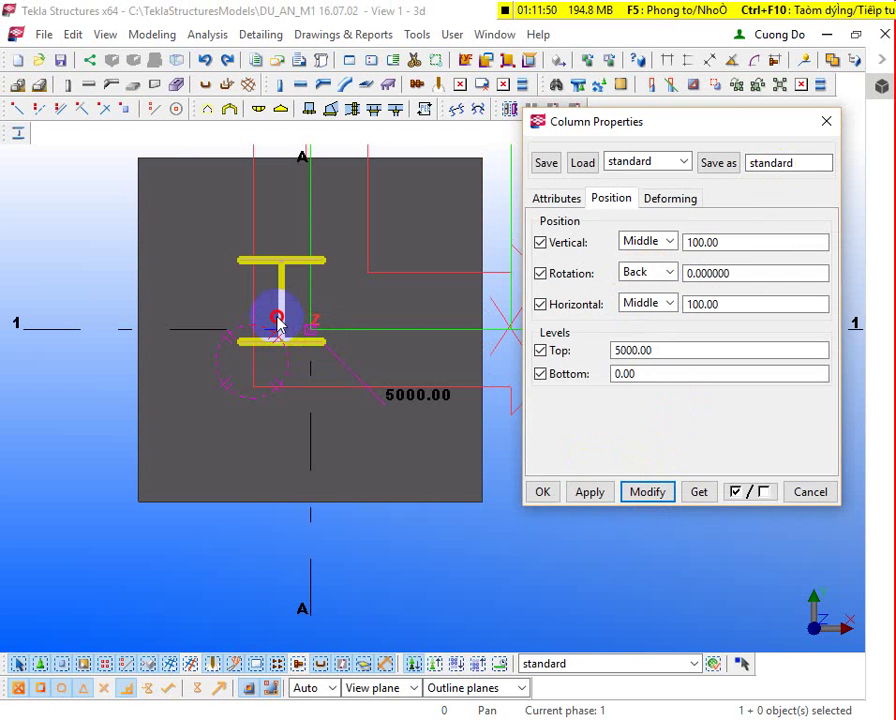
pyautogui.doubleClick(740, 242)
pyautogui.write('0')
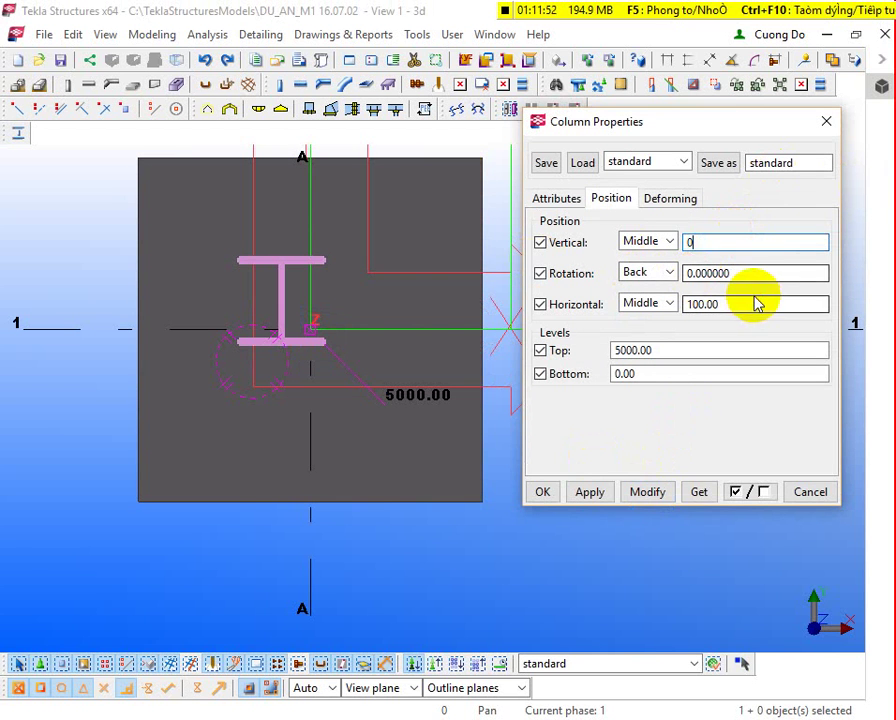
pyautogui.doubleClick(708, 304)
pyautogui.write('0')
pyautogui.click(647, 492)
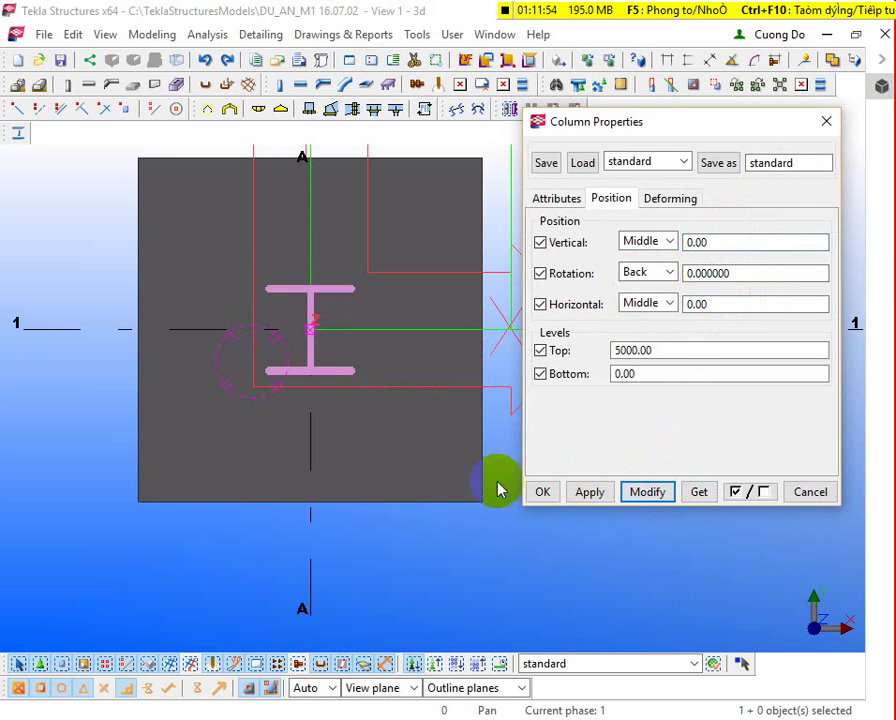
# Step: Rotate the model from plan to a 3D view showing the full height of the column above its footing
pyautogui.scroll(2, 330, 440)
pyautogui.click(614, 538)
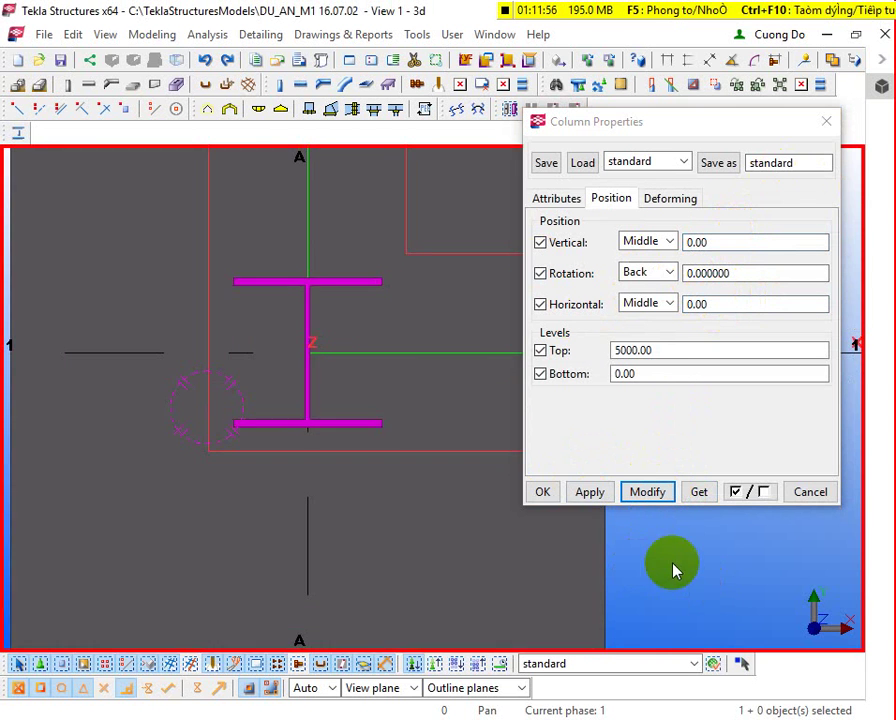
pyautogui.keyDown('ctrl'); pyautogui.moveTo(293, 443); pyautogui.dragTo(515, 408, button='middle'); pyautogui.keyUp('ctrl')
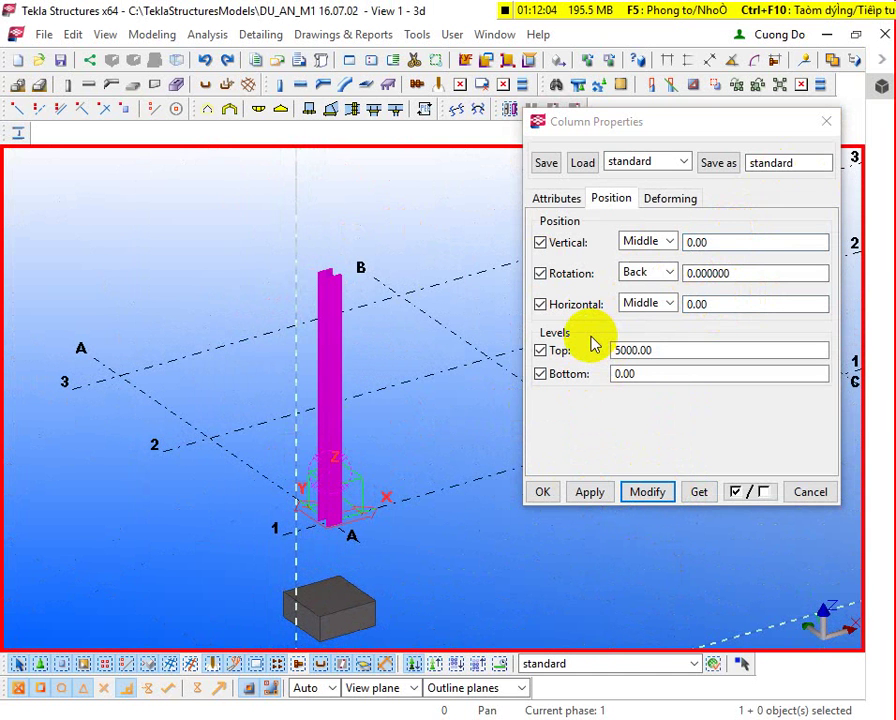
# Step: Set the selected column's top level to 7000 and bottom level to -500 and modify it
pyautogui.doubleClick(668, 376)
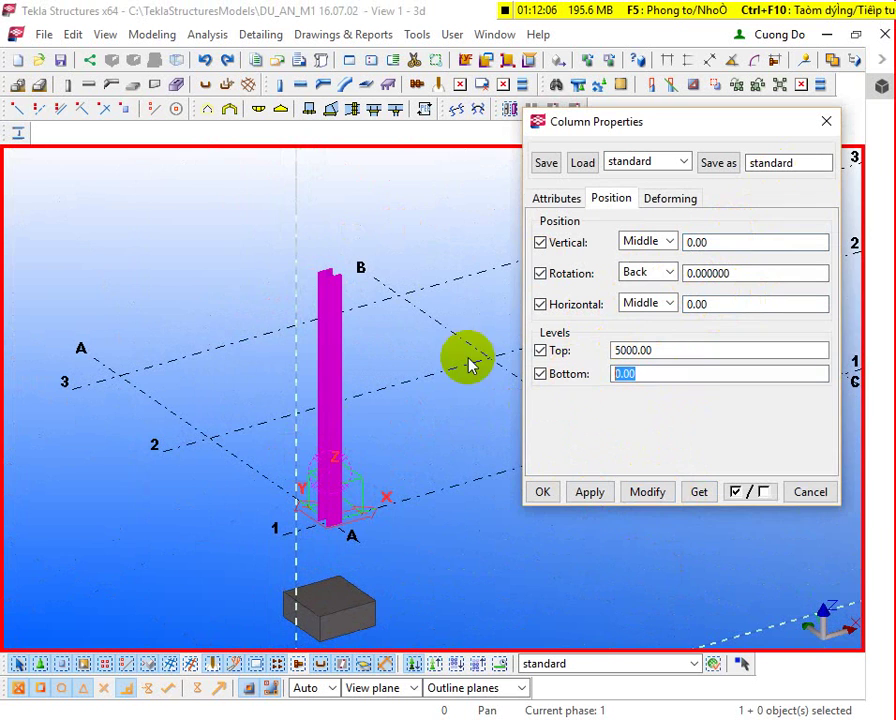
pyautogui.doubleClick(677, 346)
pyautogui.doubleClick(682, 378)
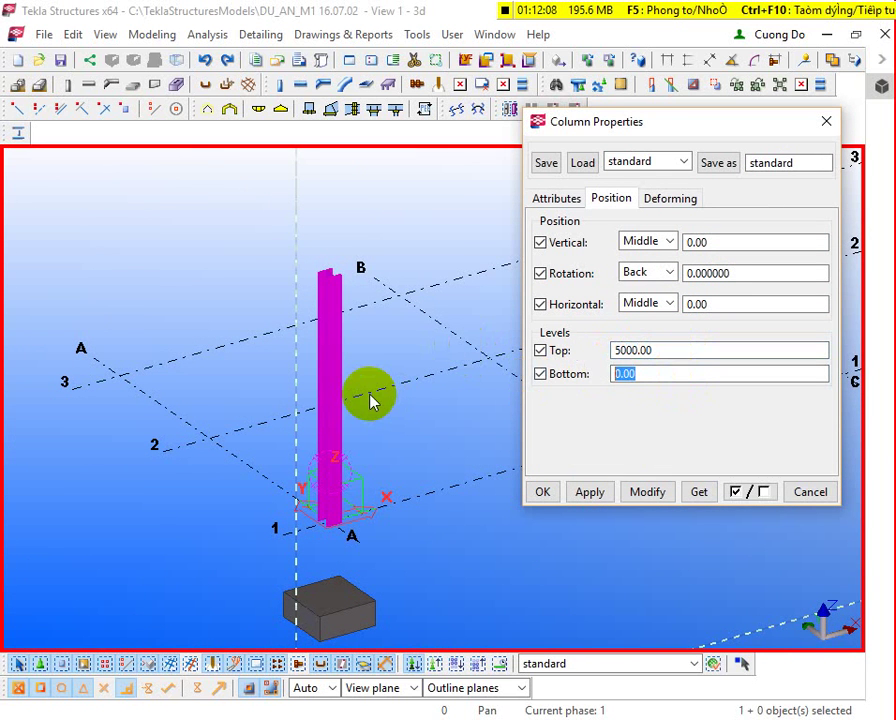
pyautogui.write('-5')
pyautogui.press('BackSpace')
pyautogui.click(544, 347)
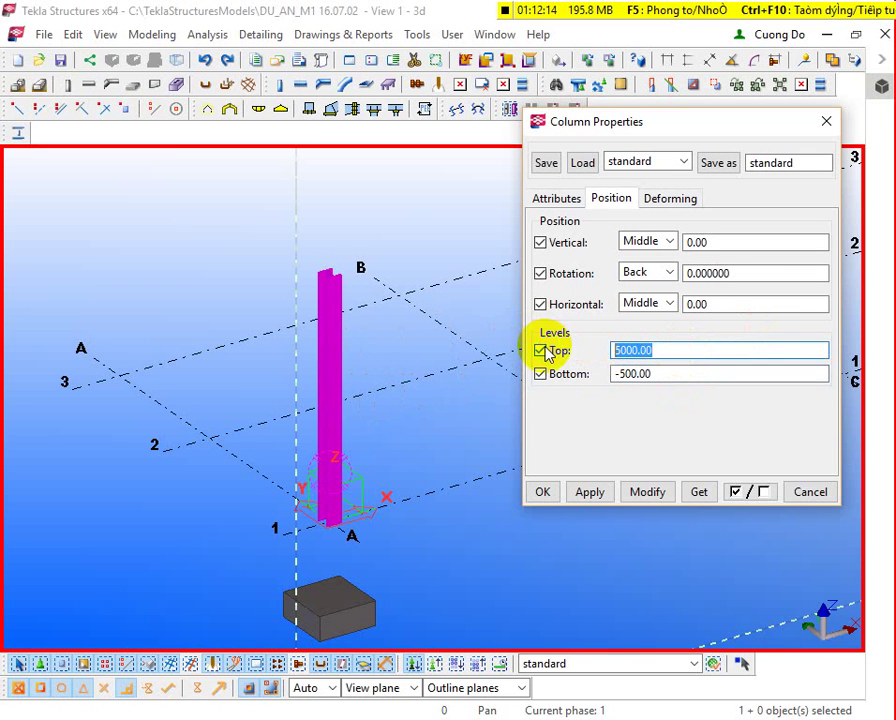
pyautogui.write('7000')
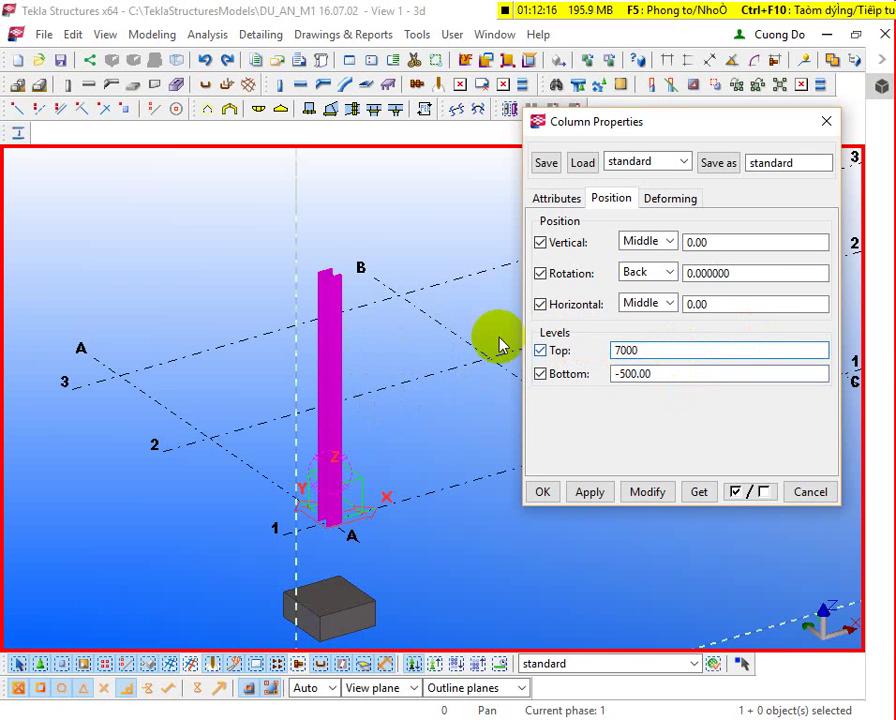
pyautogui.click(311, 335)
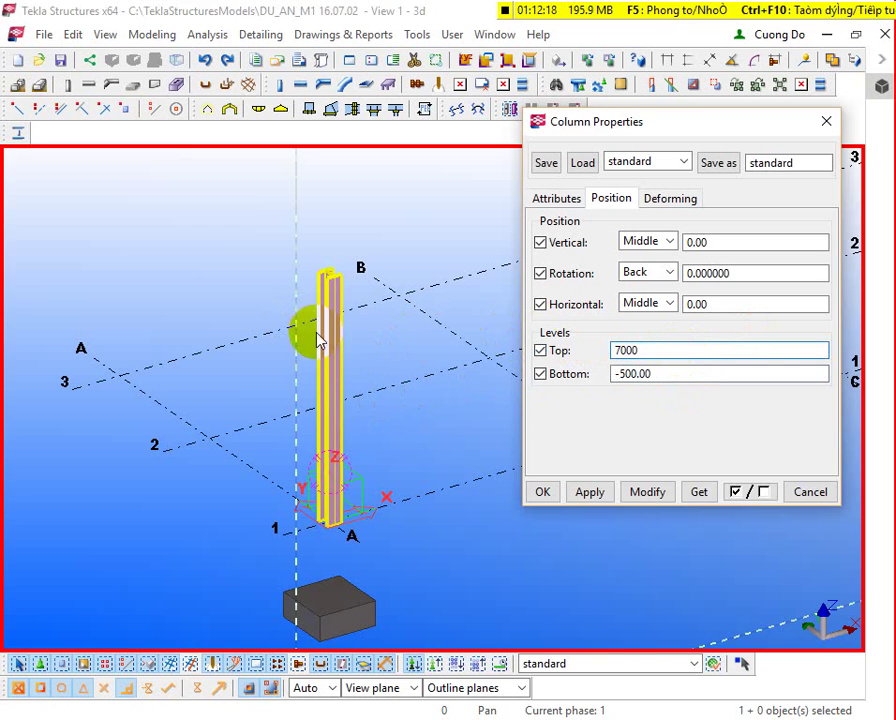
pyautogui.click(645, 492)
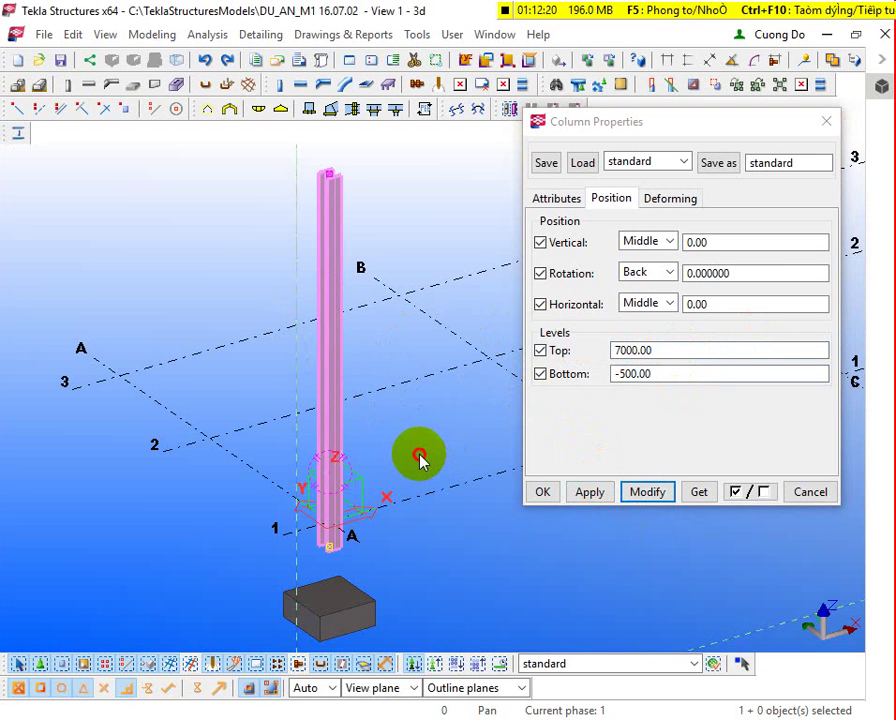
pyautogui.keyDown('ctrl'); pyautogui.moveTo(349, 461); pyautogui.dragTo(327, 454, button='middle'); pyautogui.keyUp('ctrl')
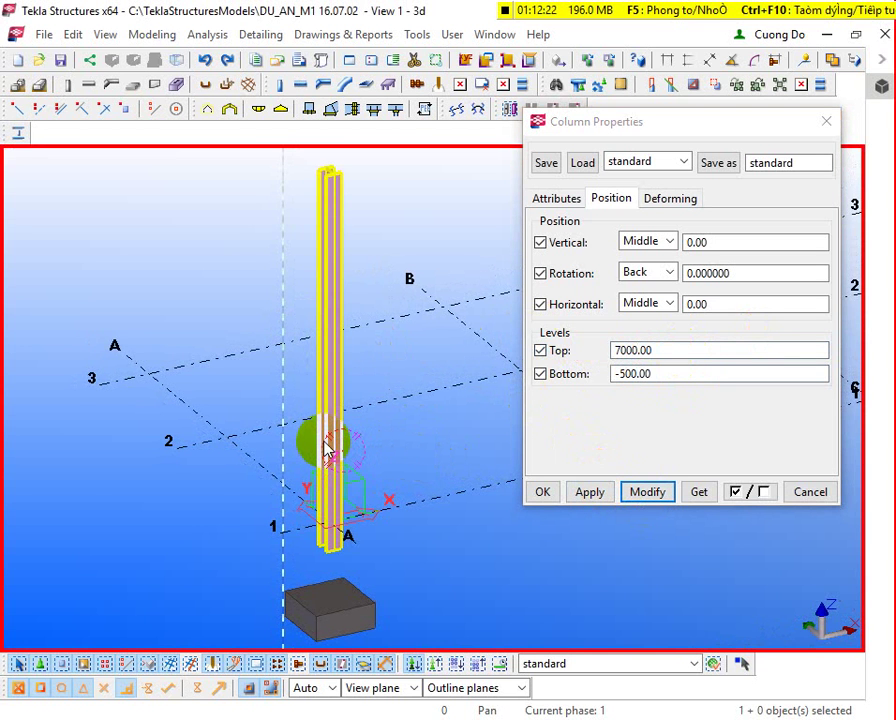
pyautogui.click(344, 424)
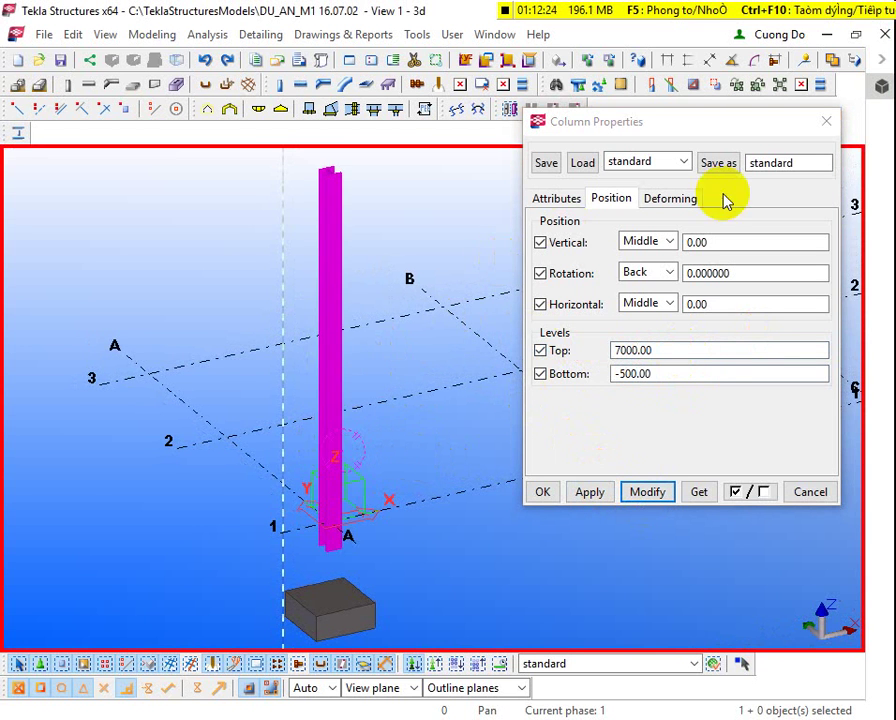
# Step: Reapply the column's current level settings to the model and close its properties
pyautogui.moveTo(664, 350); pyautogui.dragTo(558, 352)
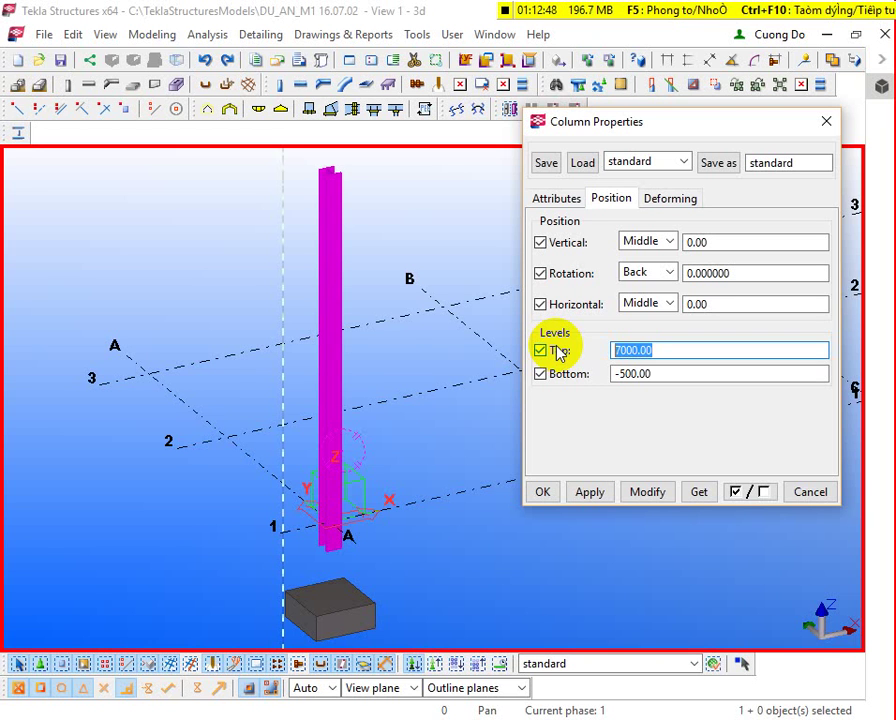
pyautogui.click(310, 180)
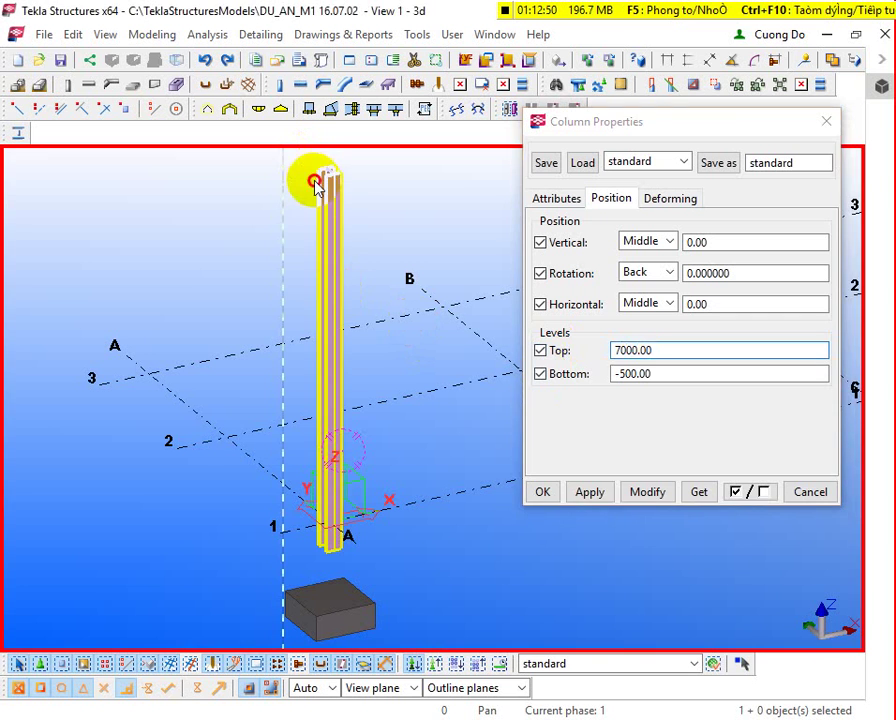
pyautogui.click(636, 497)
pyautogui.click(542, 491)
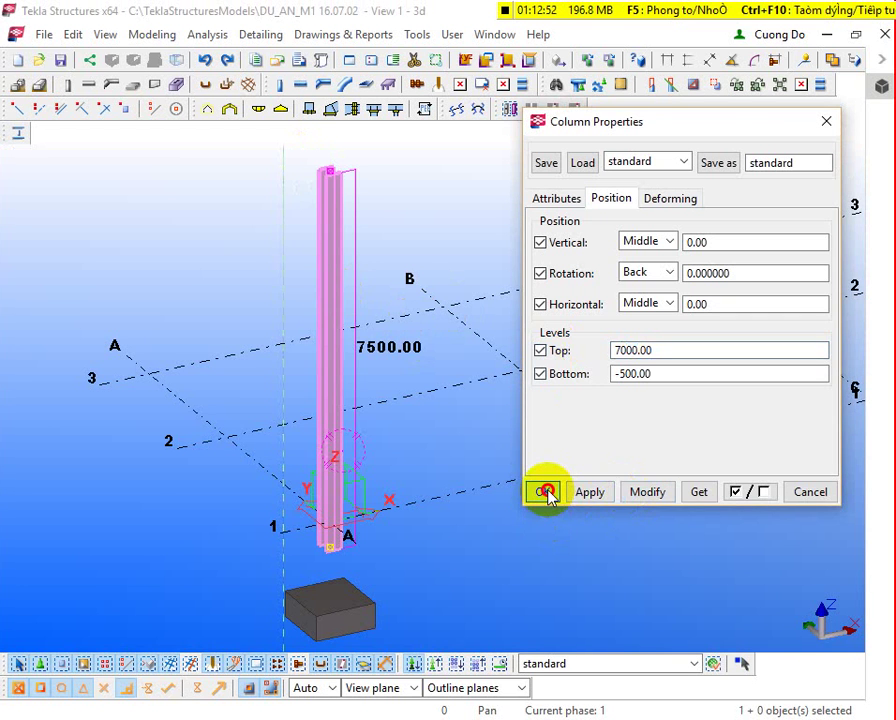
# Step: Delete the concrete footing block below the steel column
pyautogui.scroll(2, 400, 606)
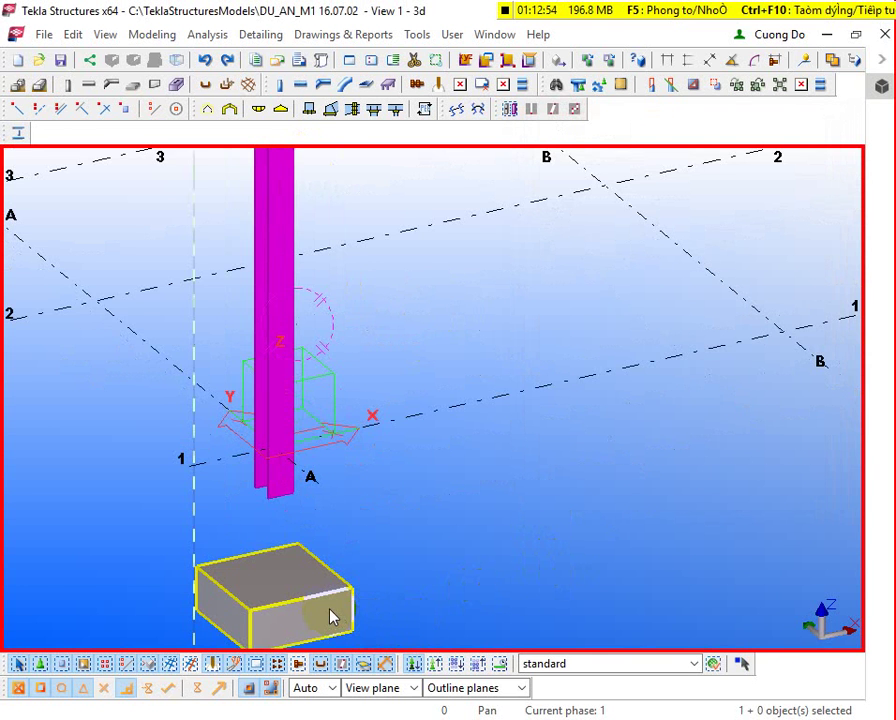
pyautogui.scroll(-5, 420, 430)
pyautogui.scroll(3, 300, 493)
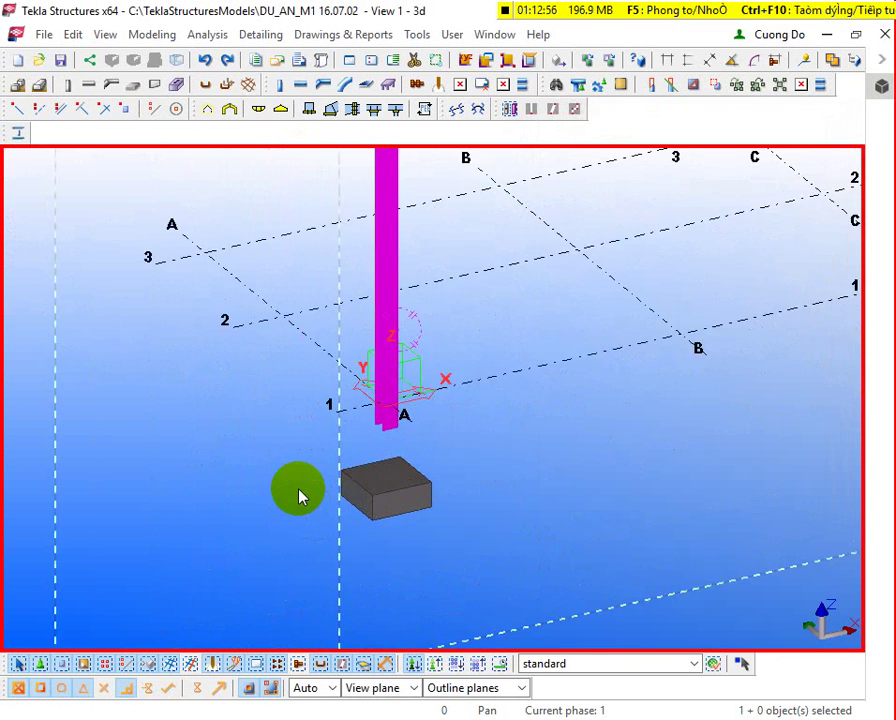
pyautogui.scroll(1, 300, 497)
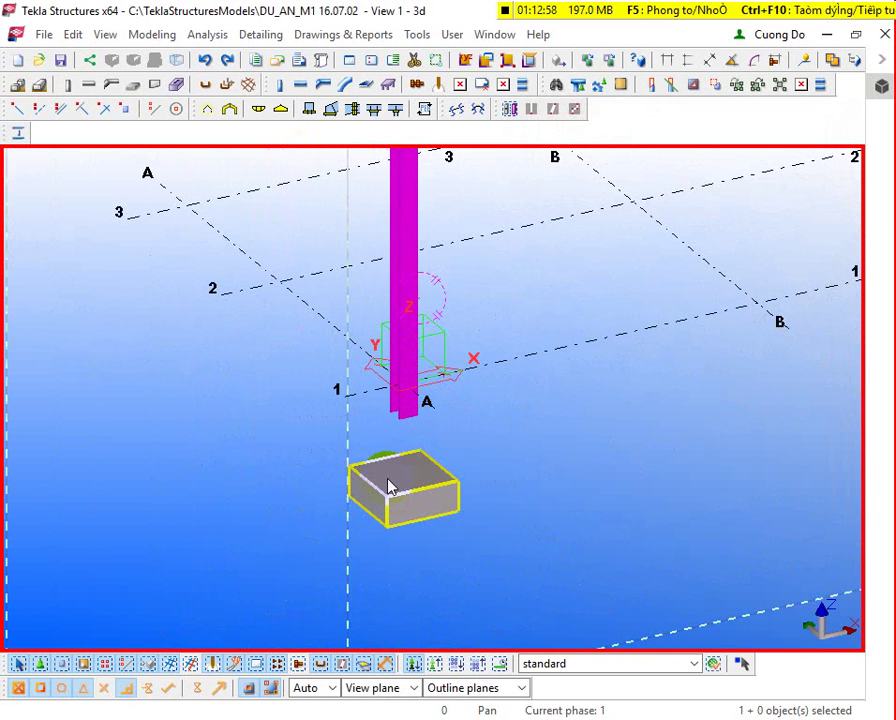
pyautogui.click(443, 504)
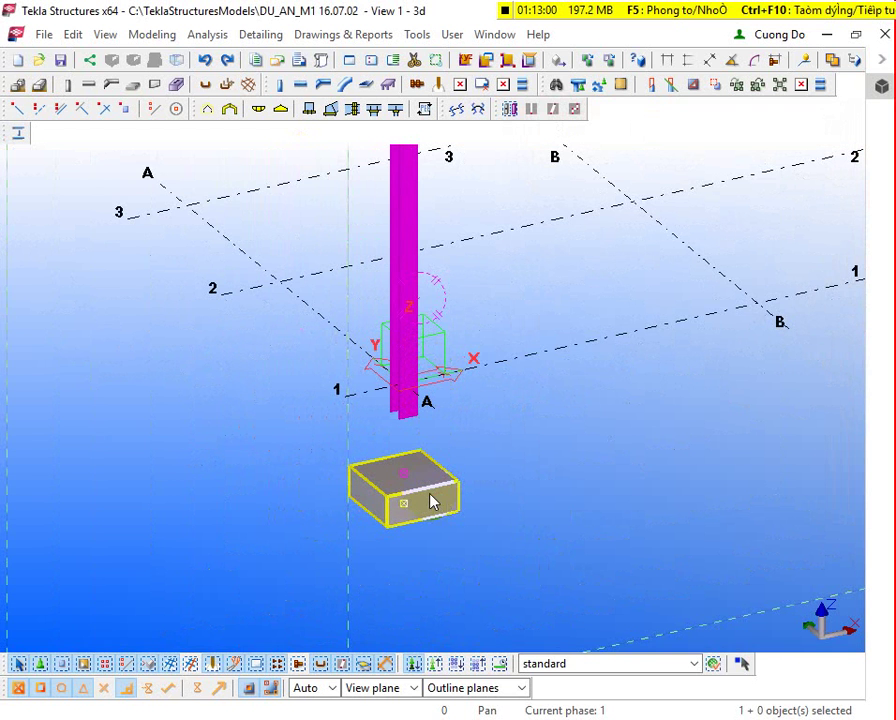
pyautogui.click(456, 470)
pyautogui.press('Delete')
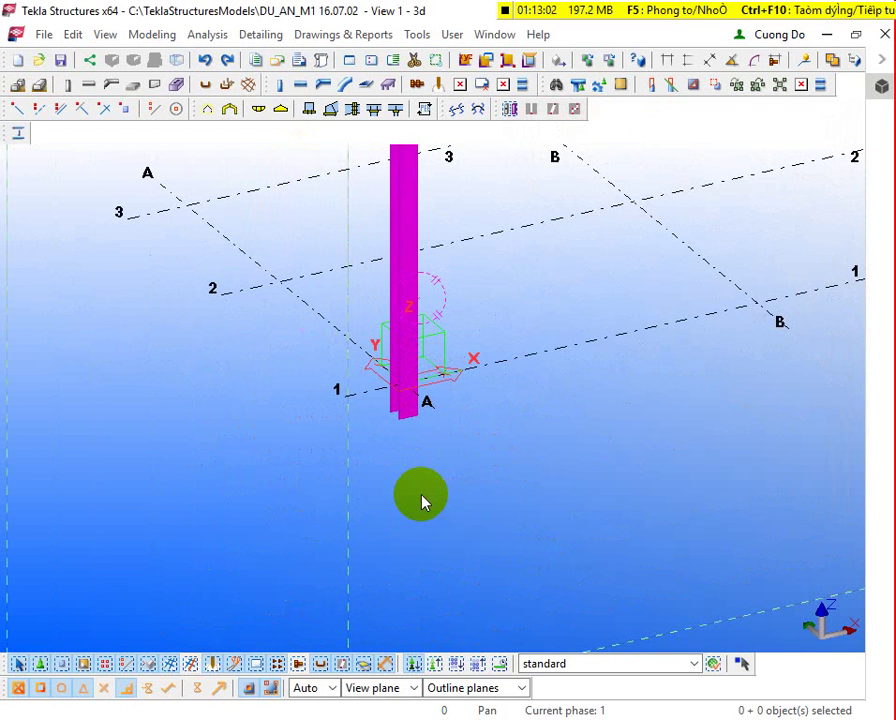
pyautogui.click(420, 452)
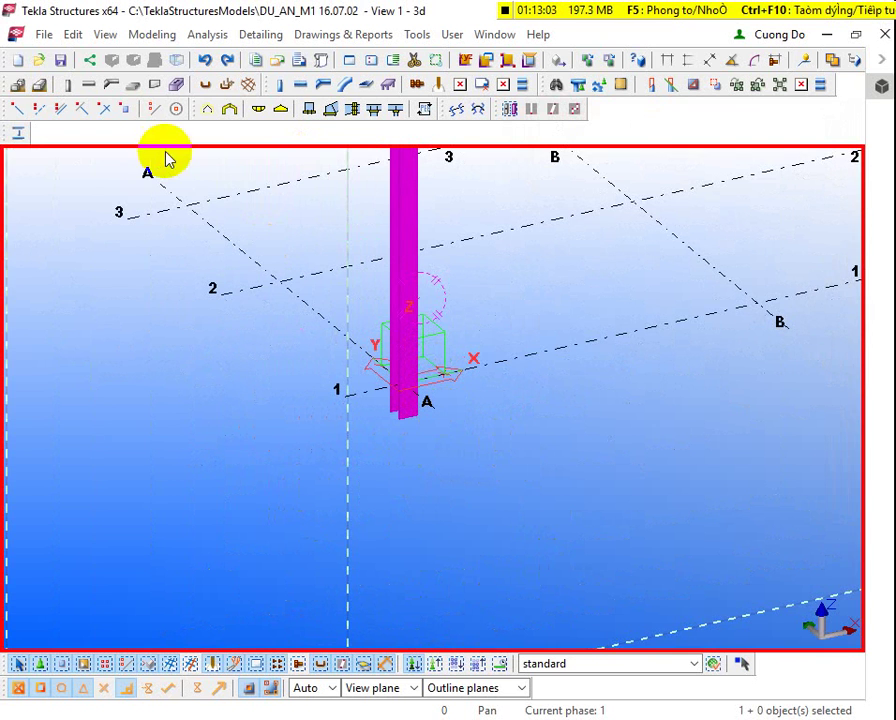
pyautogui.click(16, 88)
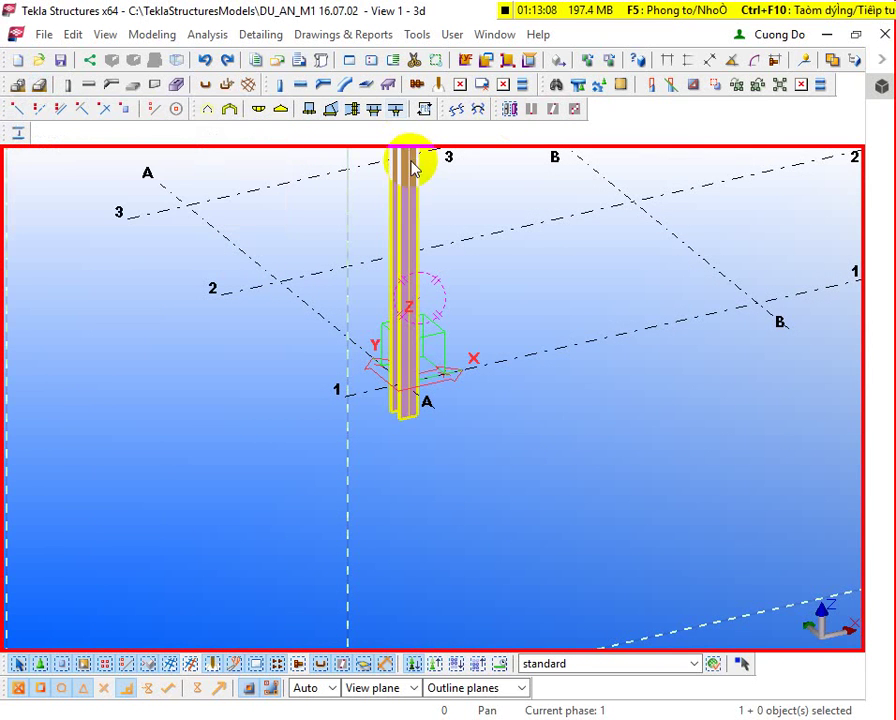
pyautogui.click(414, 232)
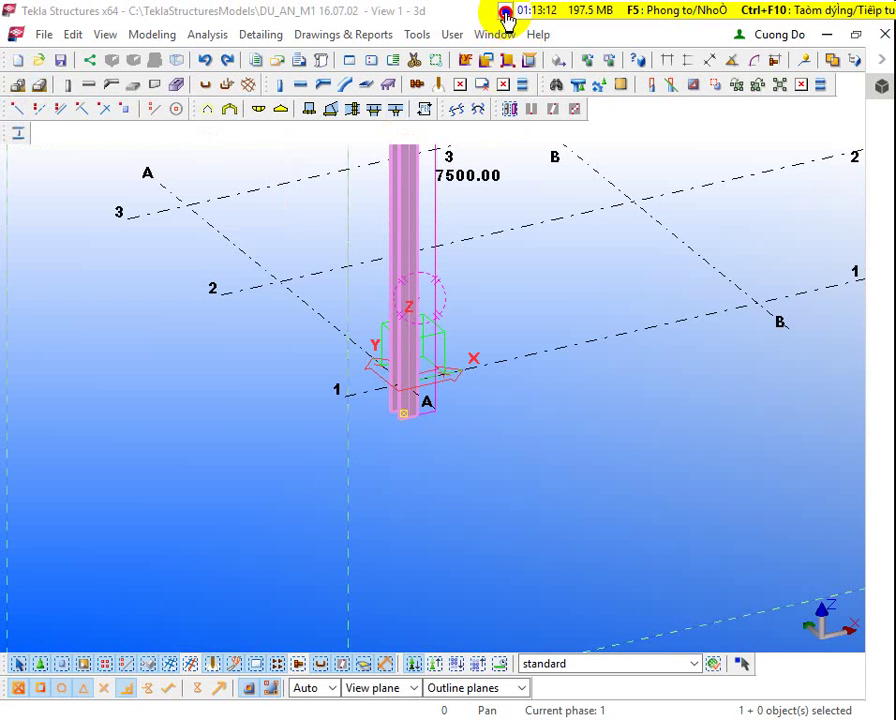
pyautogui.keyDown('ctrl'); pyautogui.moveTo(570, 498); pyautogui.dragTo(398, 496, button='middle'); pyautogui.keyUp('ctrl')
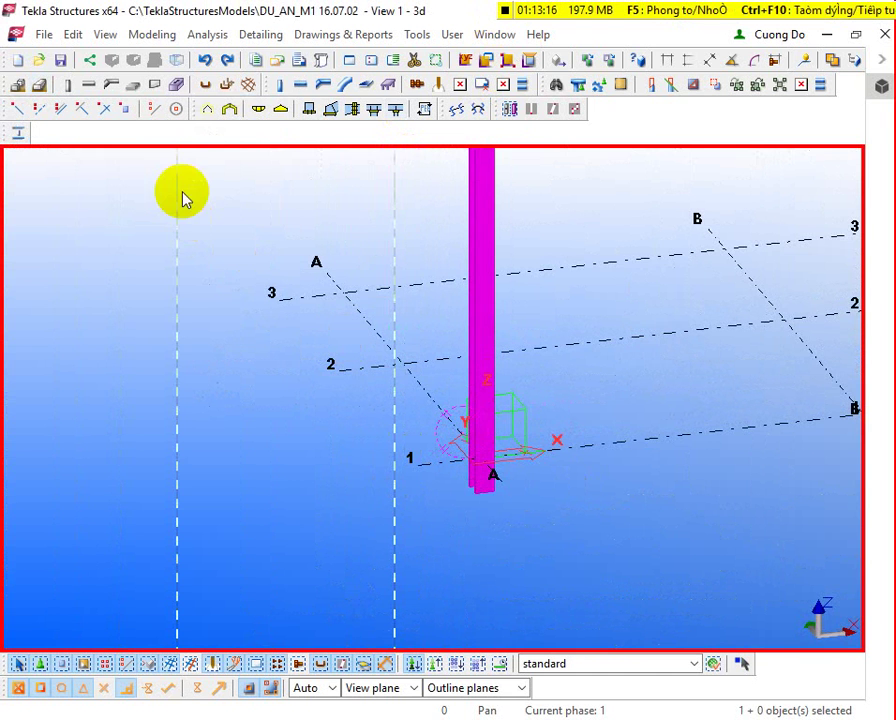
# Step: Switch to the View 2 - Plan 0 view and frame the column at the intersection of grids A and 1
pyautogui.click(18, 84)
pyautogui.scroll(3, 492, 445)
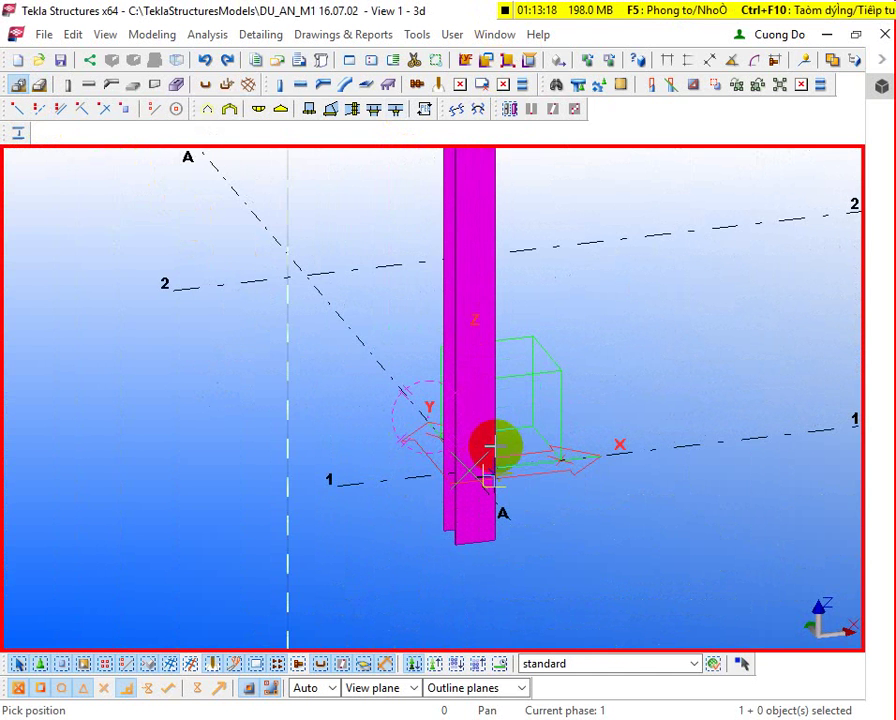
pyautogui.hotkey('ctrl', 'p')
pyautogui.moveTo(168, 428); pyautogui.dragTo(467, 301, button='middle')
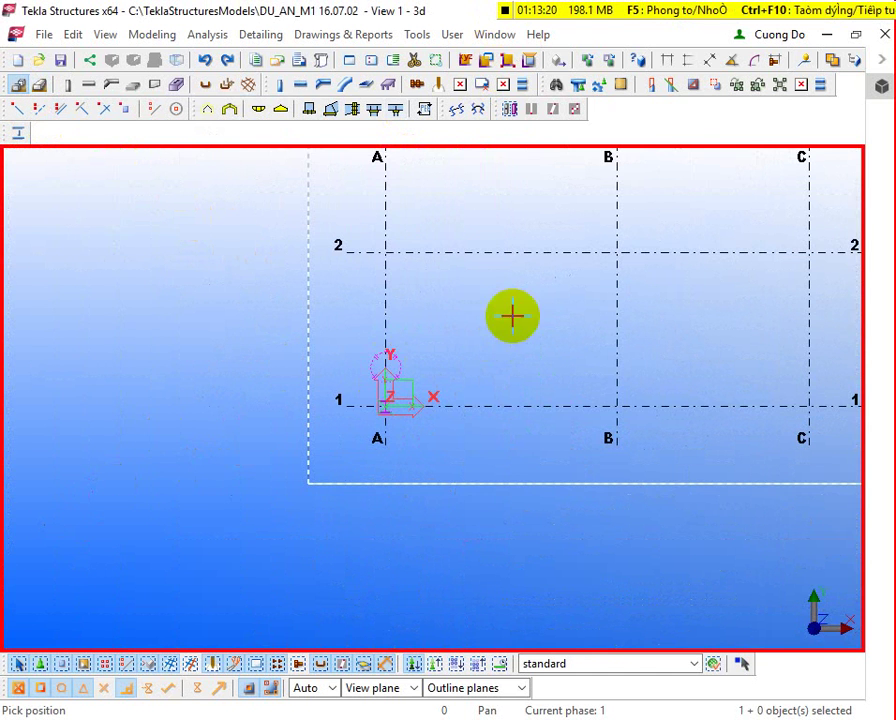
pyautogui.click(490, 35)
pyautogui.click(544, 176)
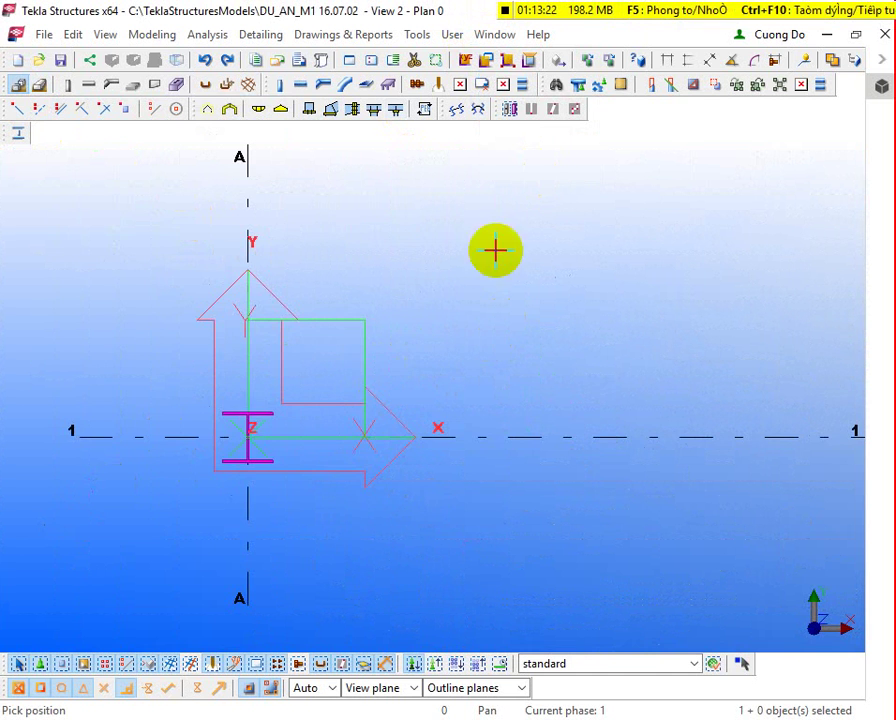
pyautogui.scroll(5, 274, 450)
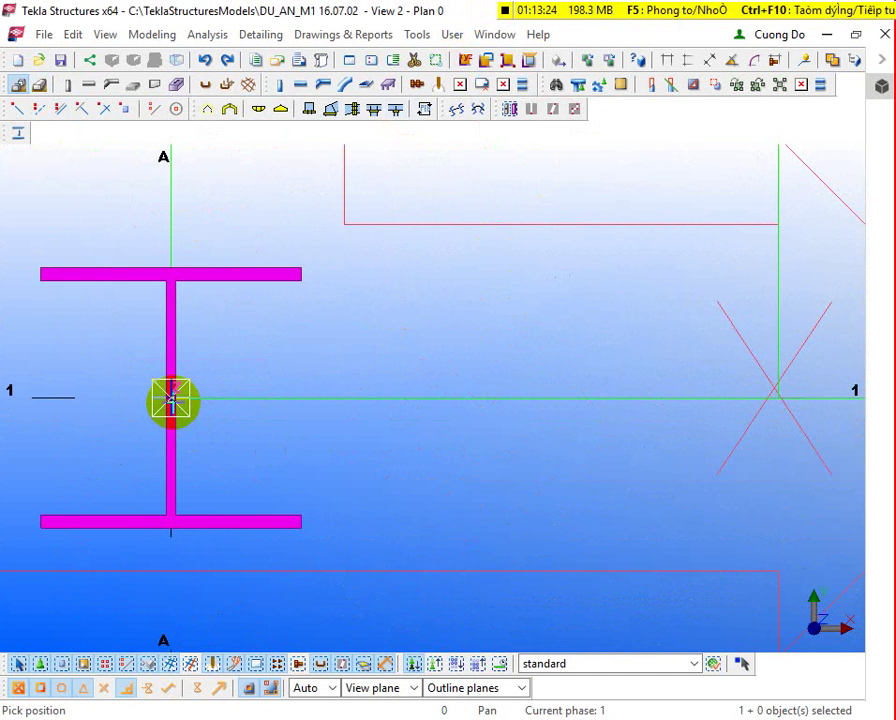
pyautogui.scroll(-5, 172, 400)
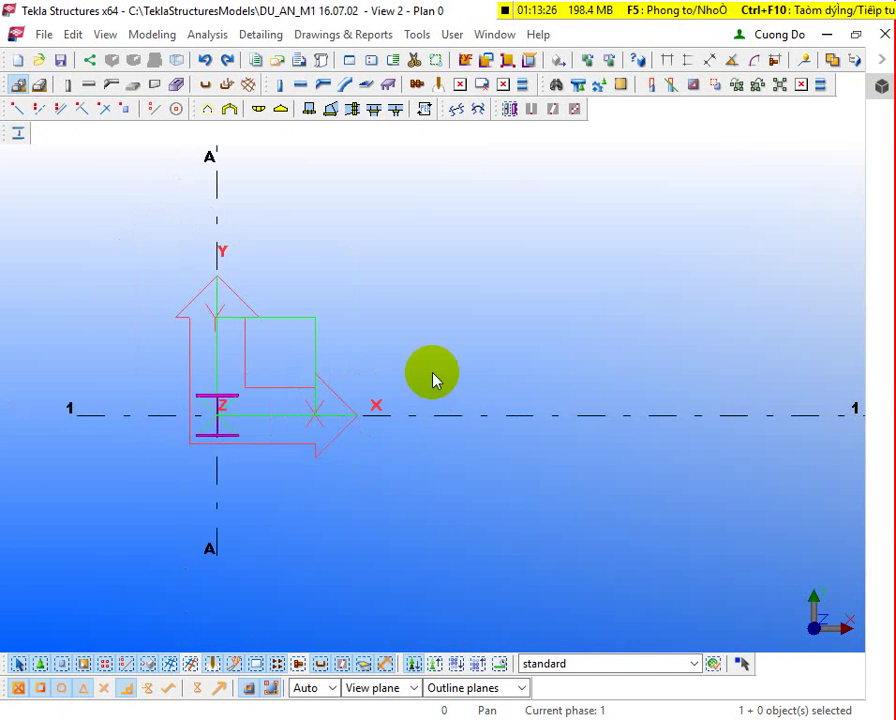
pyautogui.click(192, 428)
pyautogui.scroll(3, 228, 430)
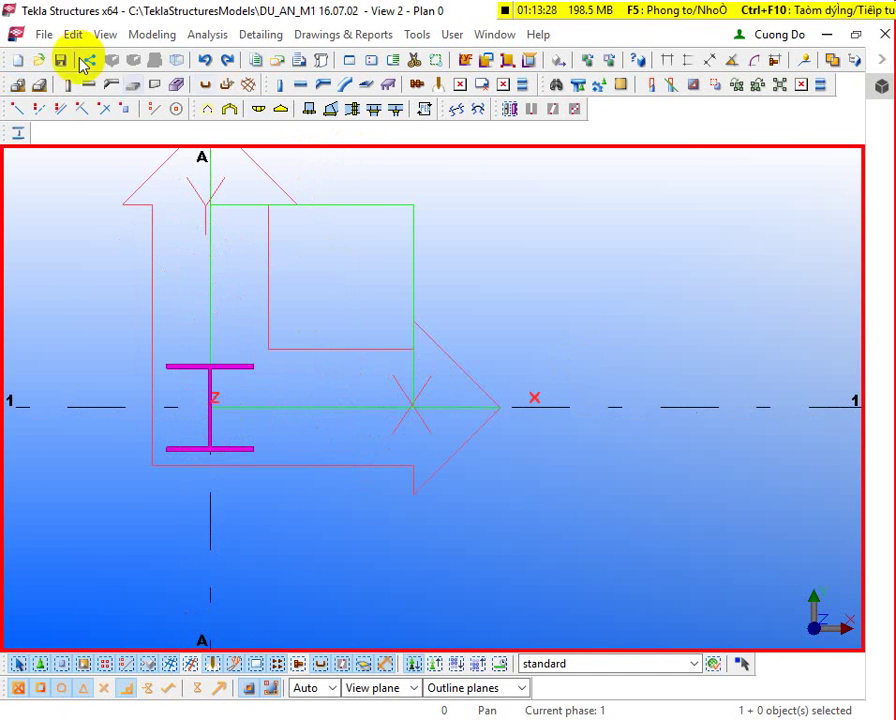
# Step: Create a concrete pad footing at the intersection of grid lines A and 1
pyautogui.click(152, 36)
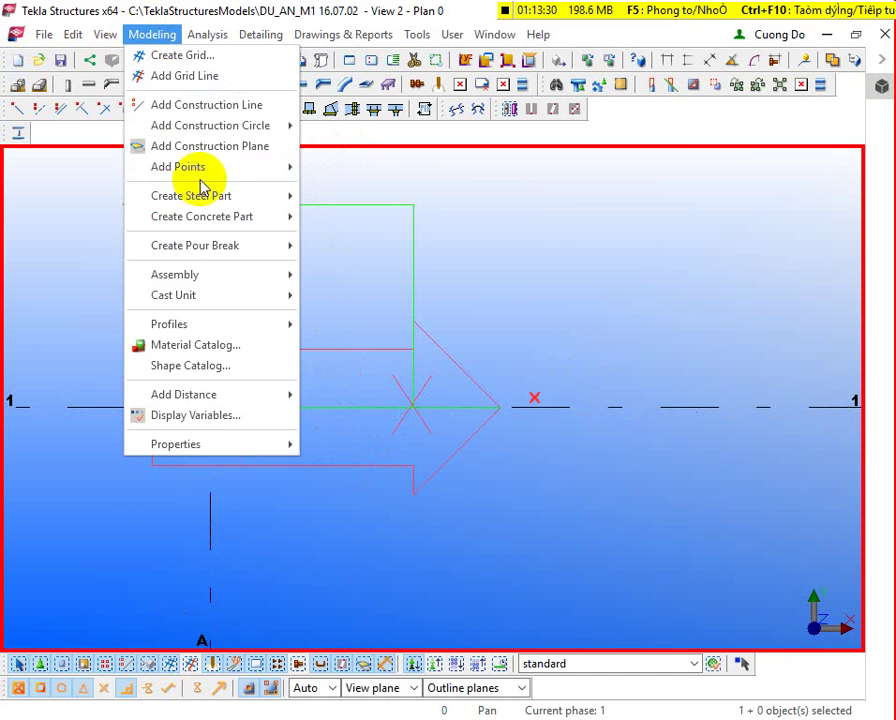
pyautogui.moveTo(242, 220)
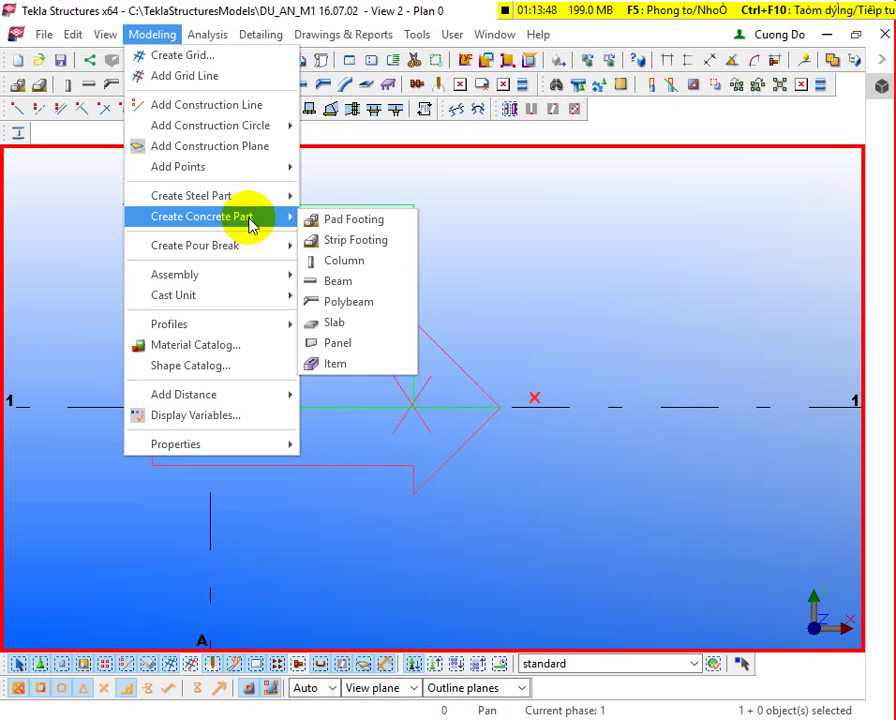
pyautogui.click(343, 220)
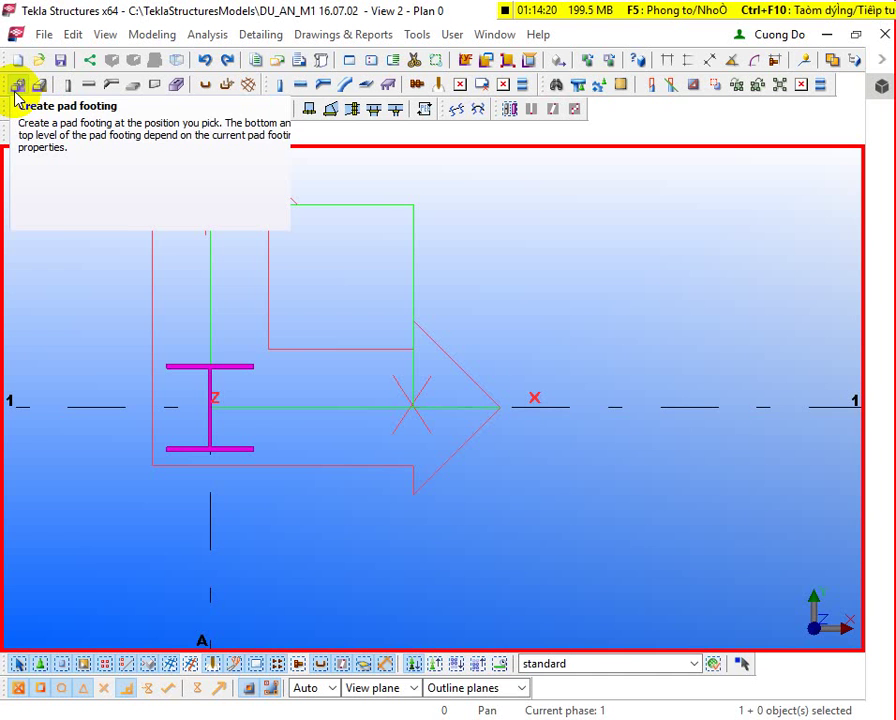
pyautogui.click(17, 90)
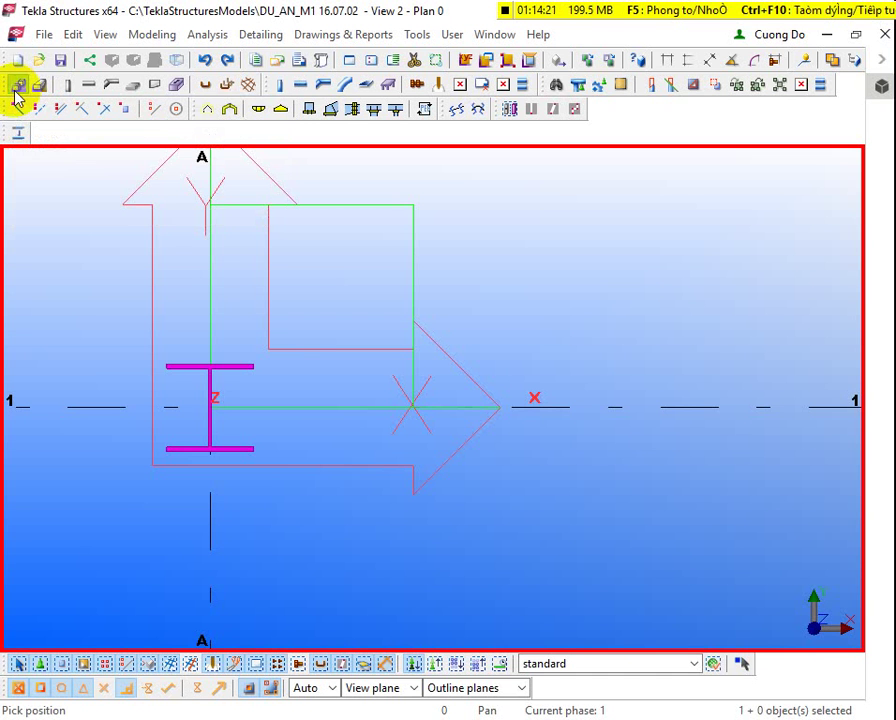
pyautogui.click(211, 410)
pyautogui.scroll(-3, 462, 444)
# Step: Display the model in 3D and examine the pad footing's position relative to the column base
pyautogui.hotkey('ctrl', 'p')
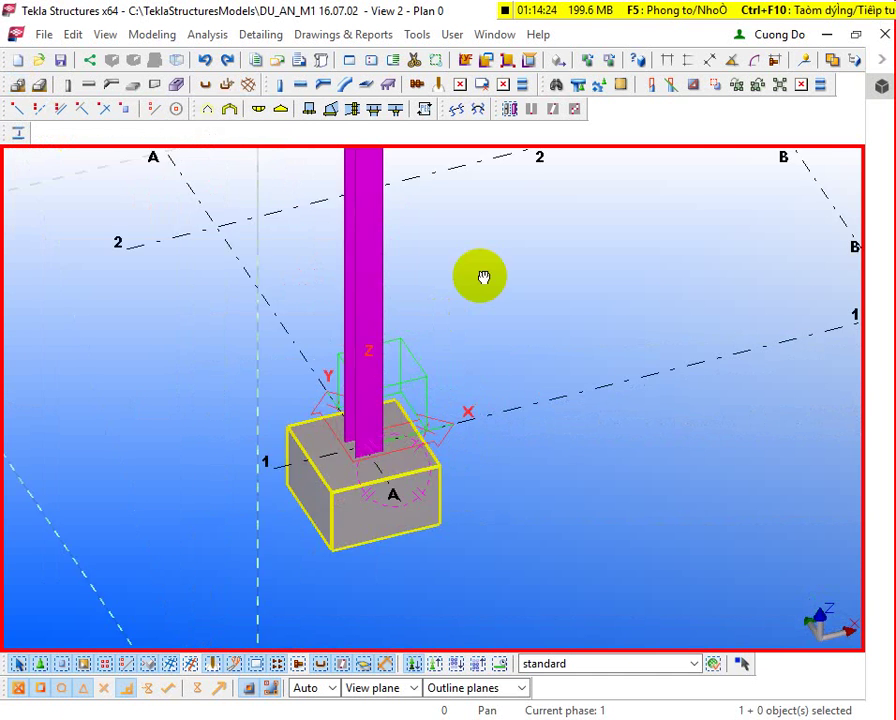
pyautogui.keyDown('ctrl'); pyautogui.moveTo(483, 277); pyautogui.dragTo(498, 304, button='middle'); pyautogui.keyUp('ctrl')
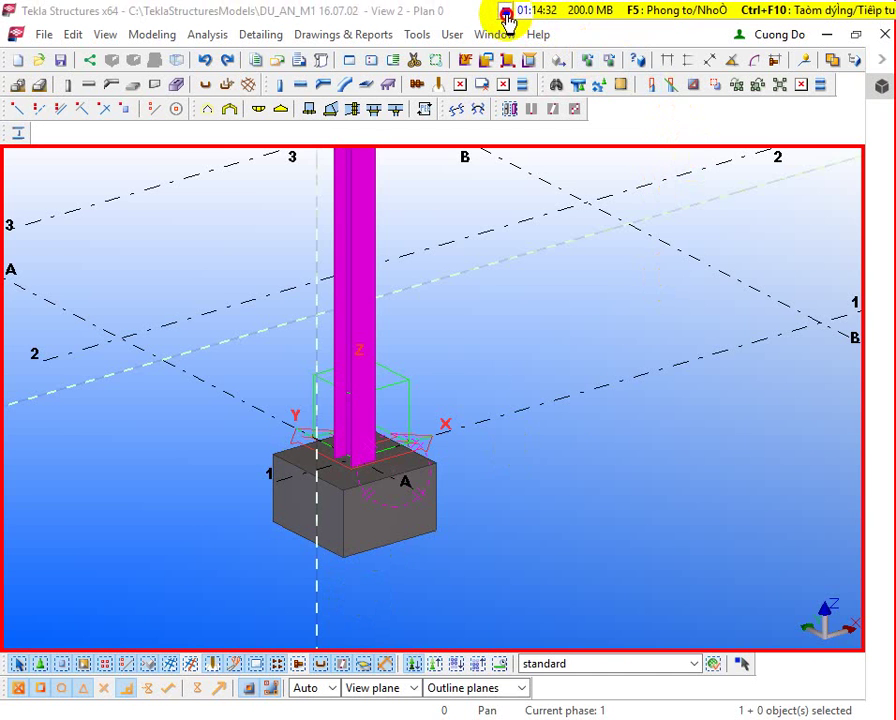
pyautogui.scroll(-5, 590, 424)
pyautogui.moveTo(660, 440); pyautogui.dragTo(496, 480, button='middle')
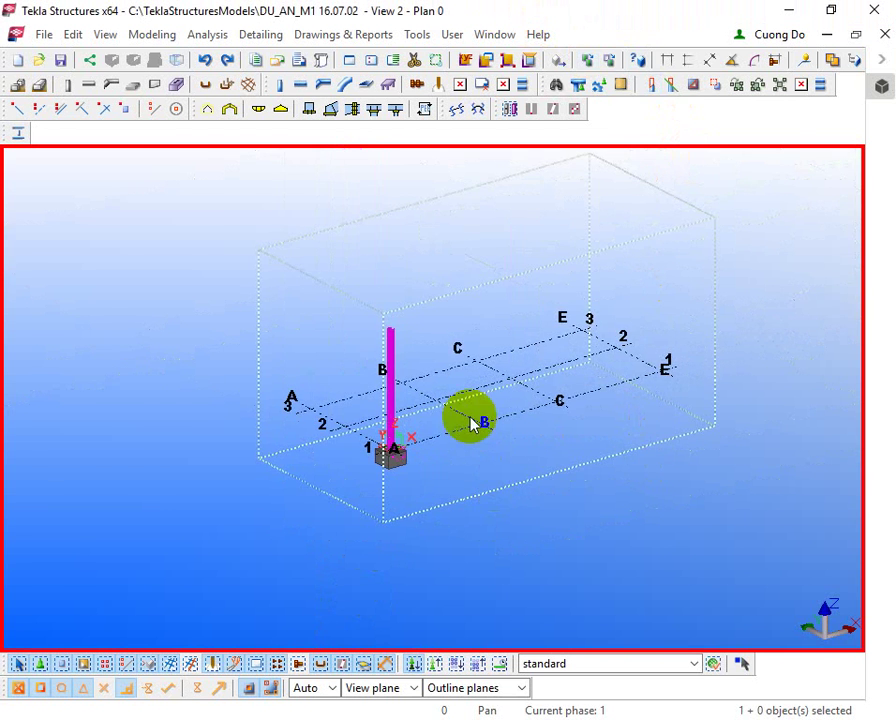
pyautogui.scroll(8, 474, 424)
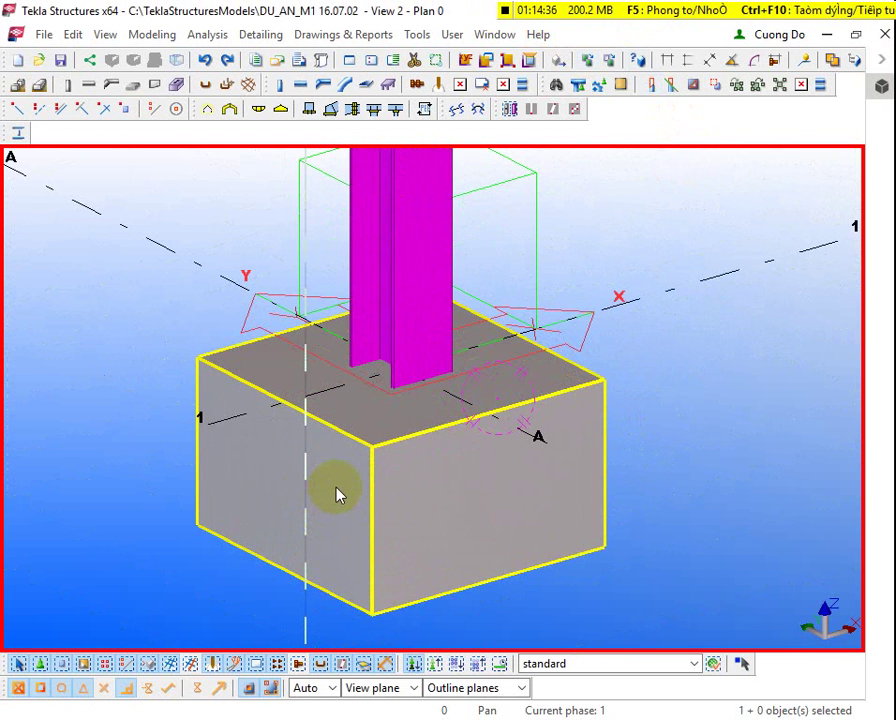
pyautogui.scroll(-1, 462, 480)
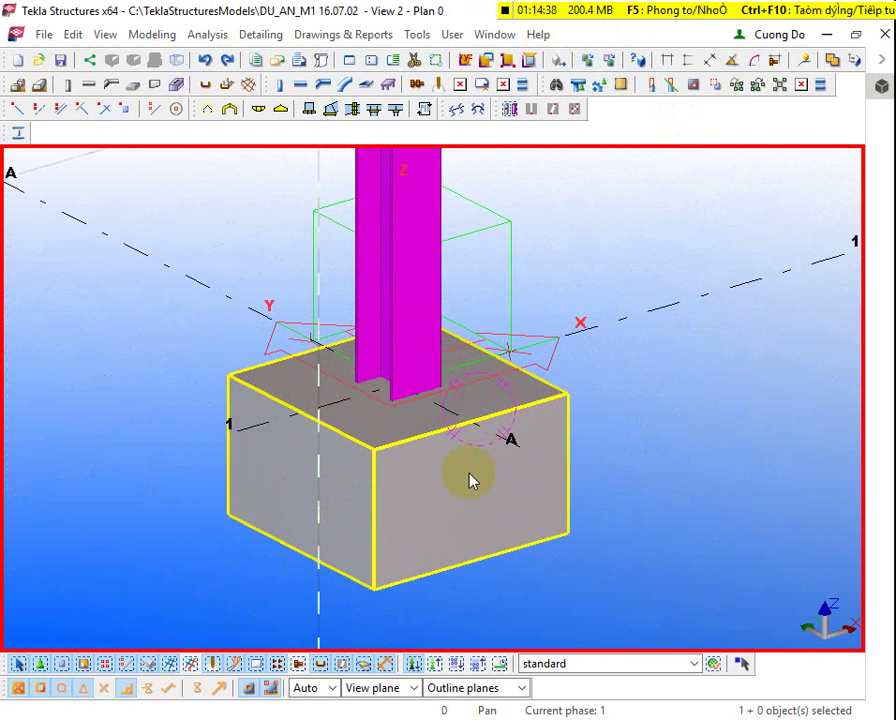
# Step: Open the properties of the concrete pad footing beneath the steel column
pyautogui.scroll(-3, 446, 506)
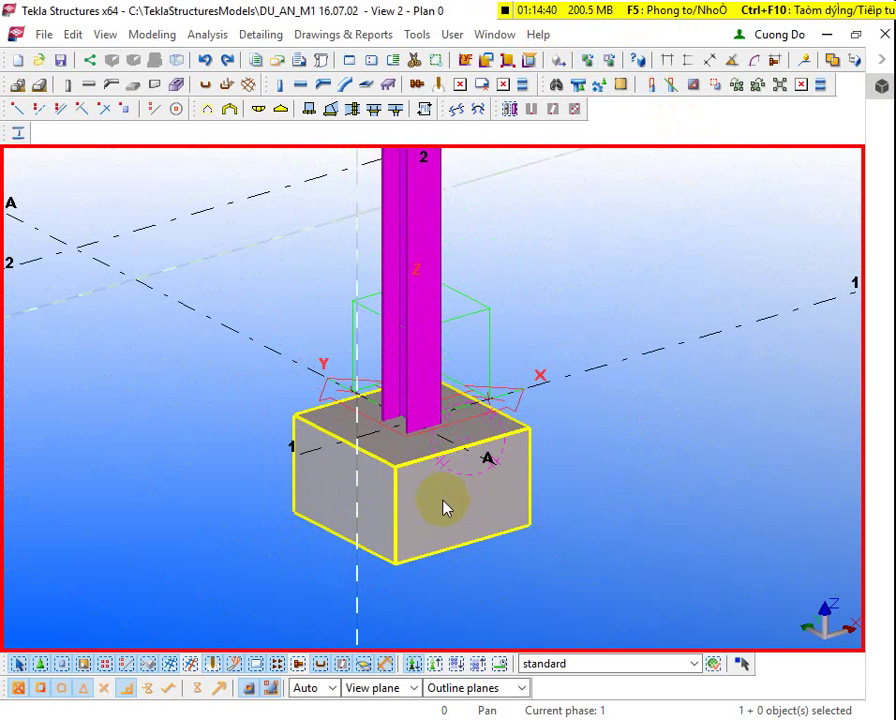
pyautogui.click(443, 502)
pyautogui.doubleClick(443, 502)
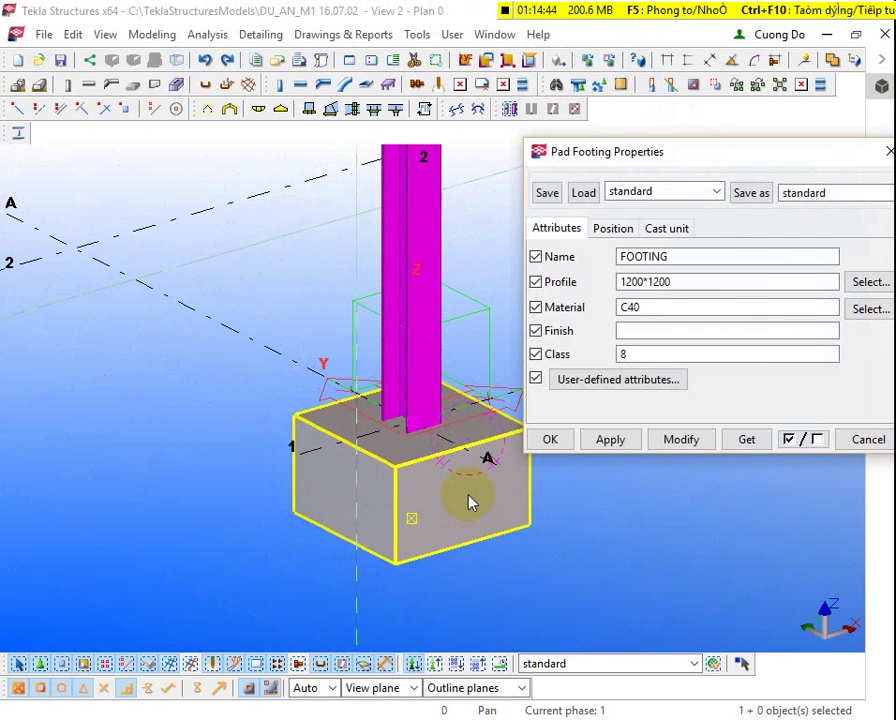
# Step: Make the Grid 1 elevation view visible and frame the pad footing and column base at grid A
pyautogui.click(495, 34)
pyautogui.click(334, 390)
pyautogui.scroll(-3, 243, 507)
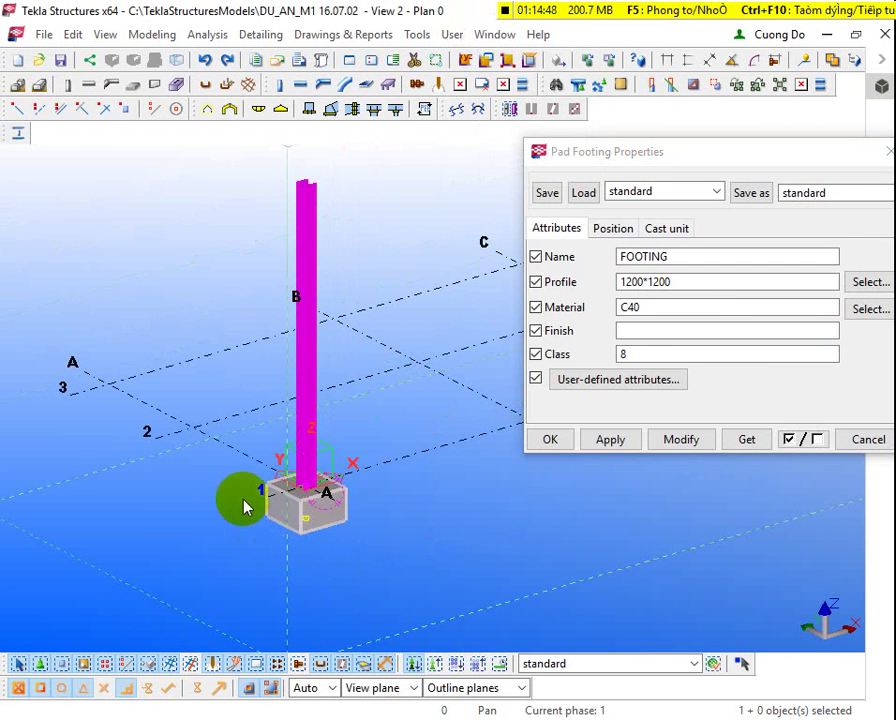
pyautogui.hotkey('ctrl', 'i')
pyautogui.click(466, 365)
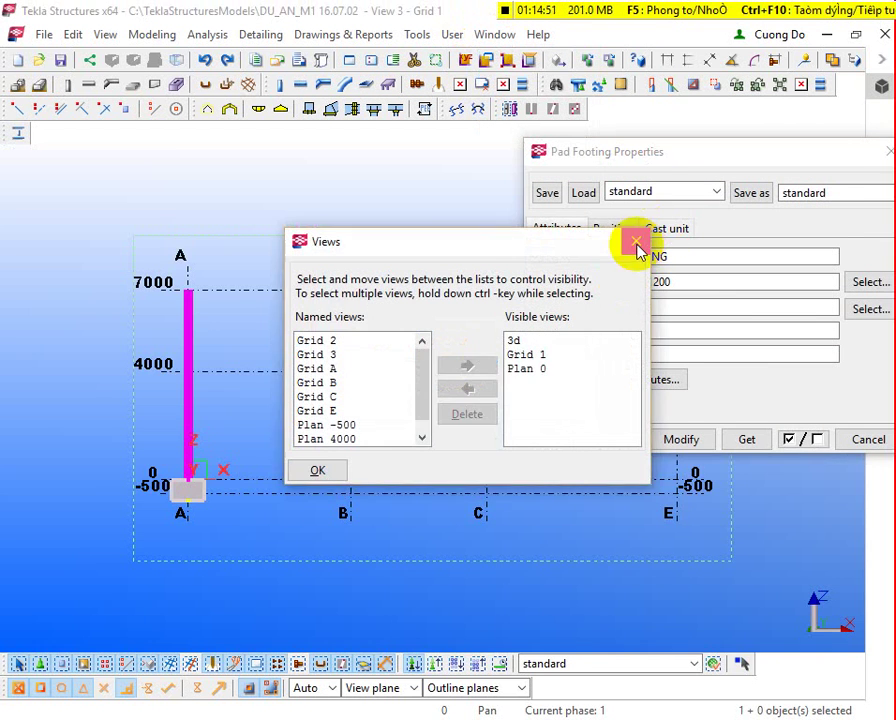
pyautogui.click(636, 241)
pyautogui.scroll(5, 156, 510)
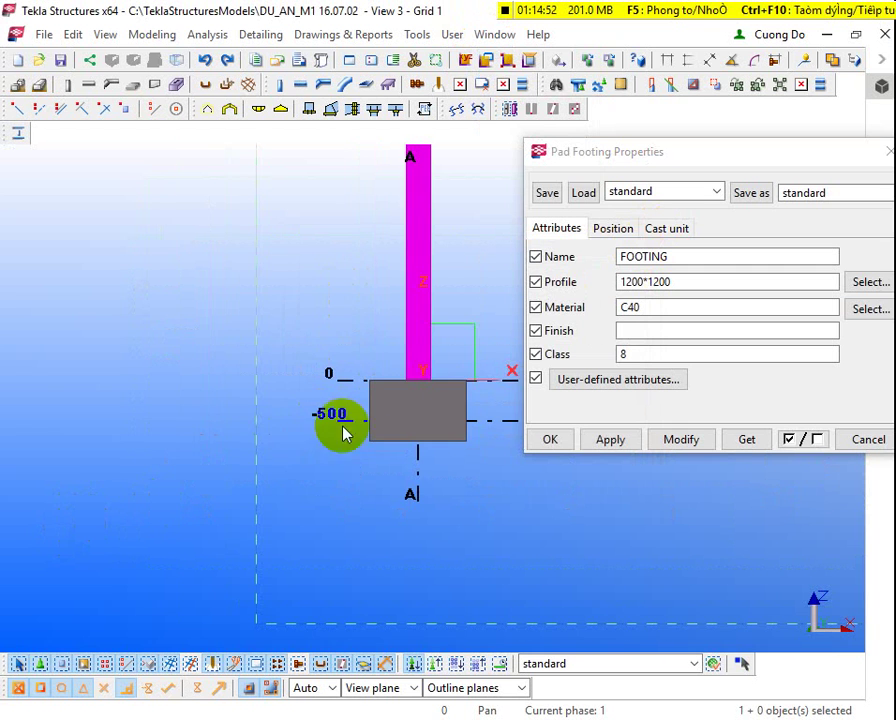
pyautogui.scroll(3, 224, 444)
pyautogui.click(392, 296)
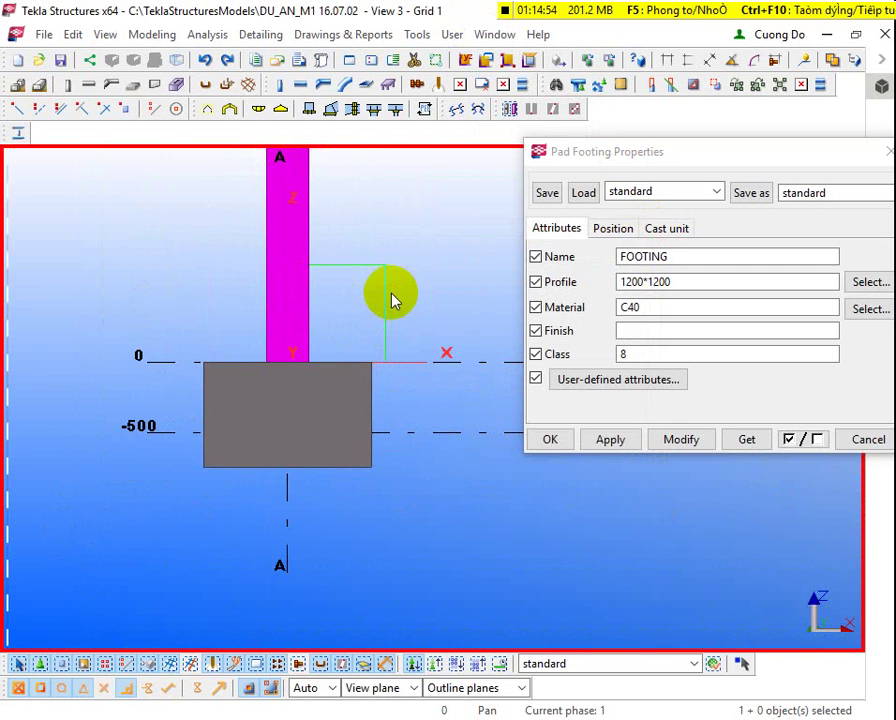
# Step: Change the pad footing's profile to 1000*1000 and apply the modification to the model
pyautogui.doubleClick(306, 414)
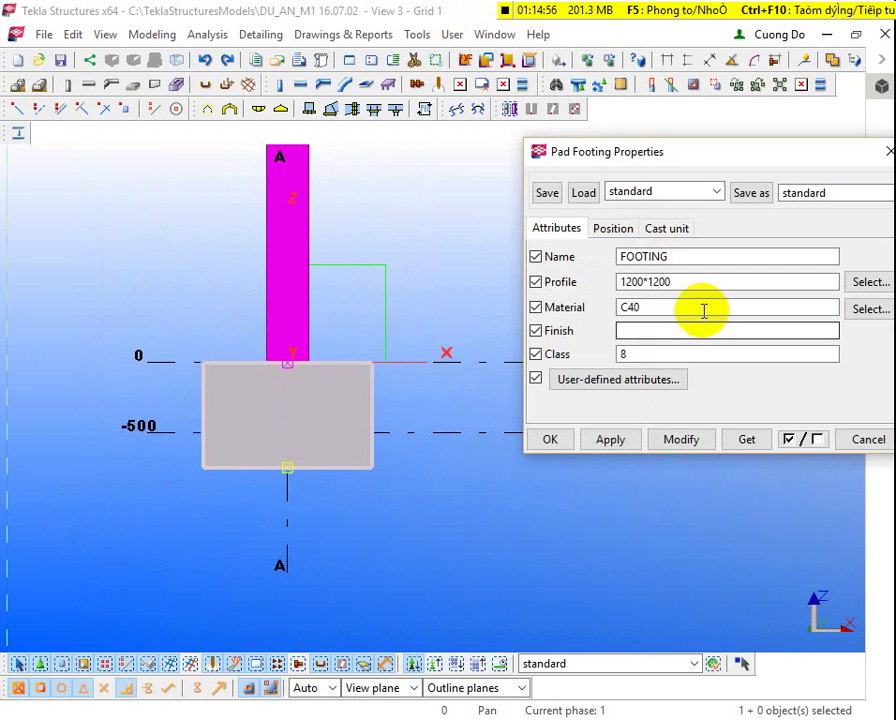
pyautogui.click(716, 280)
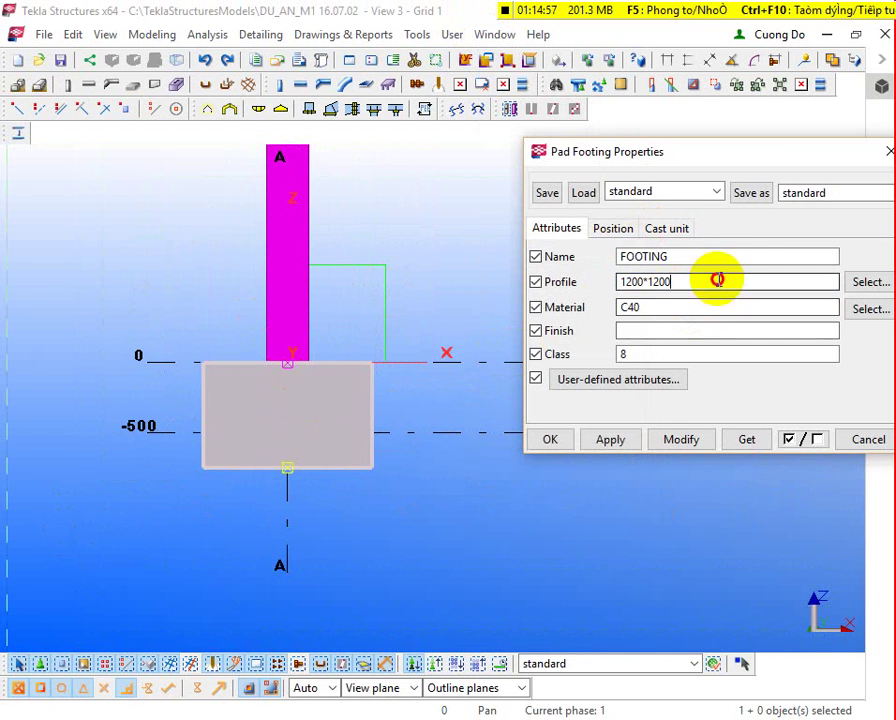
pyautogui.click(627, 281)
pyautogui.press('Delete')
pyautogui.write('0')
pyautogui.click(656, 281)
pyautogui.press('BackSpace')
pyautogui.write('0')
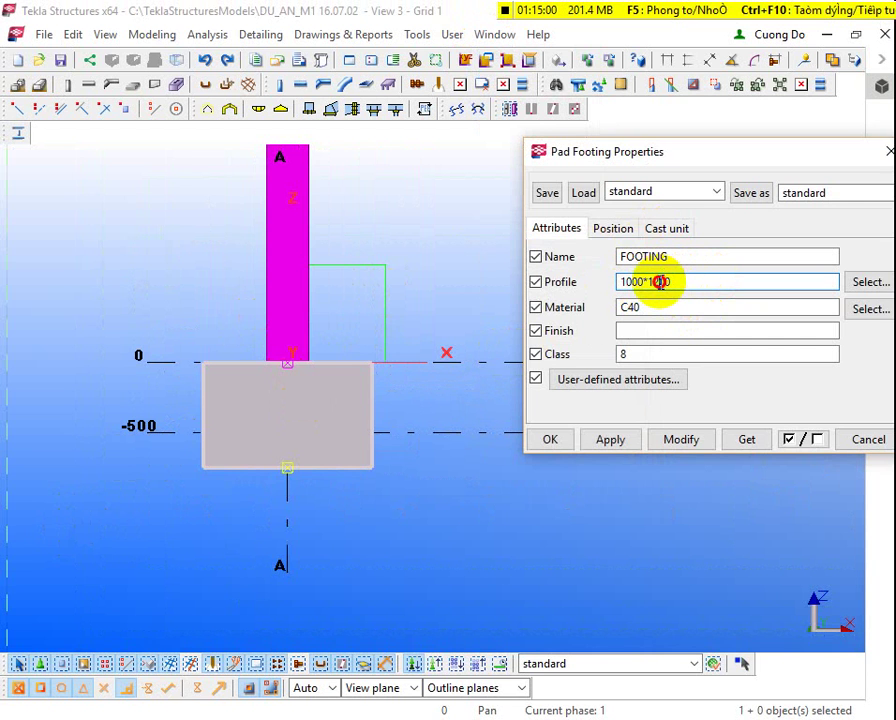
pyautogui.click(678, 449)
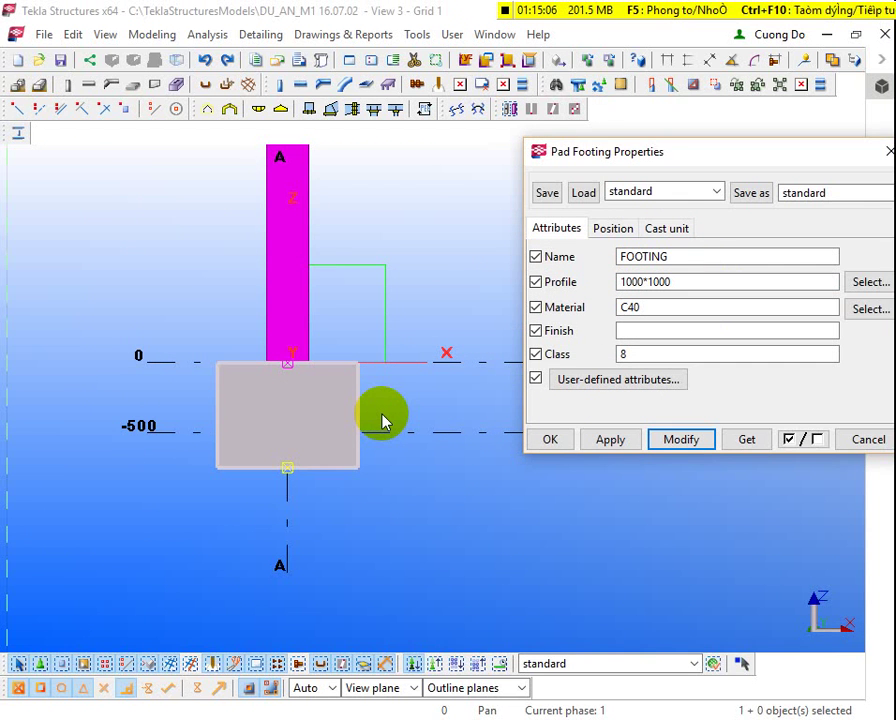
# Step: Set the pad footing's top level to -500 and its bottom level to -1000, and apply the change
pyautogui.click(280, 438)
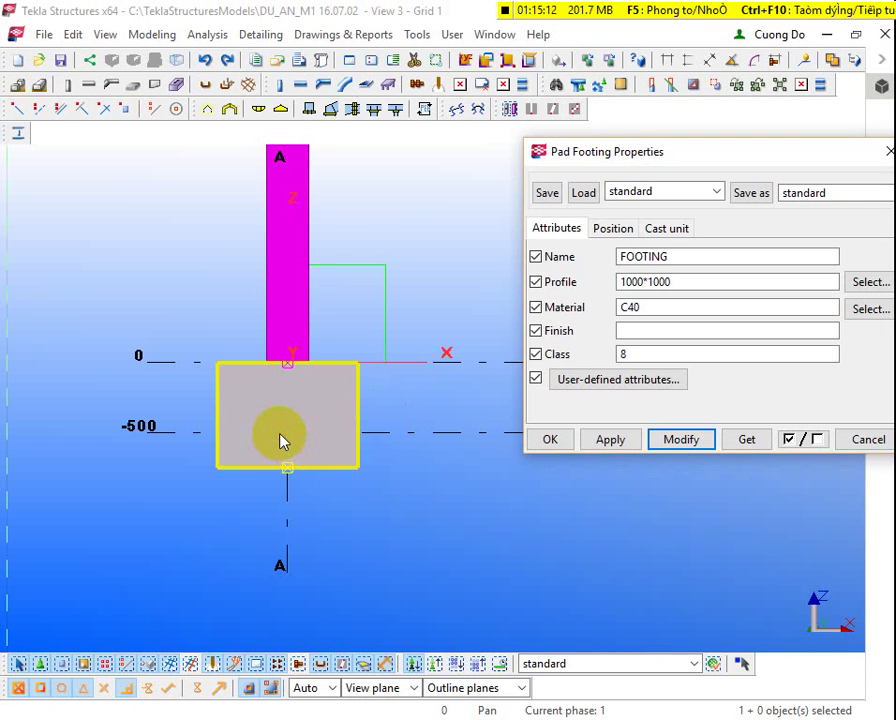
pyautogui.click(687, 287)
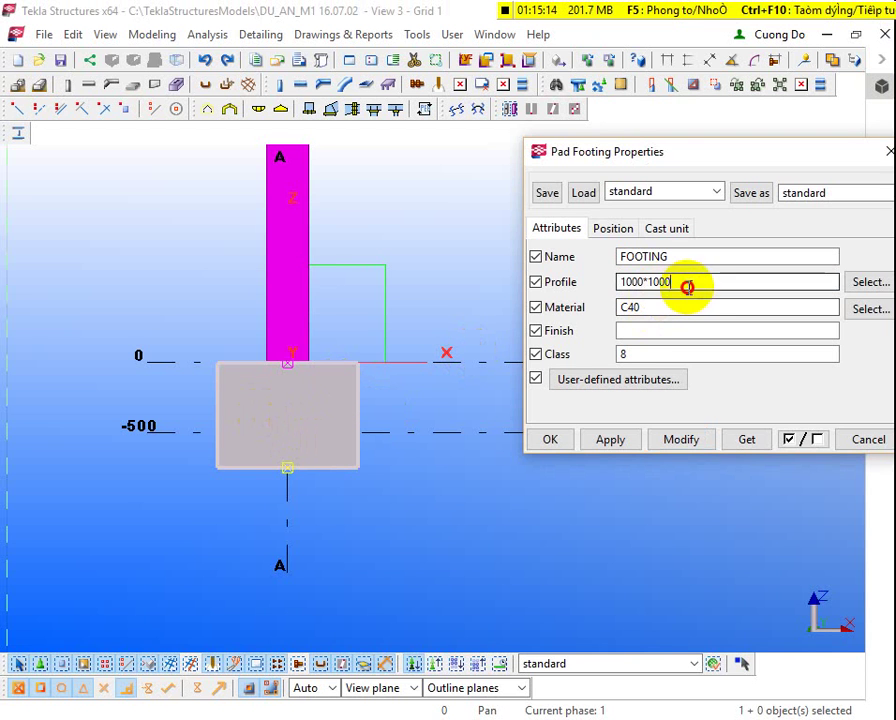
pyautogui.moveTo(687, 287); pyautogui.dragTo(555, 292)
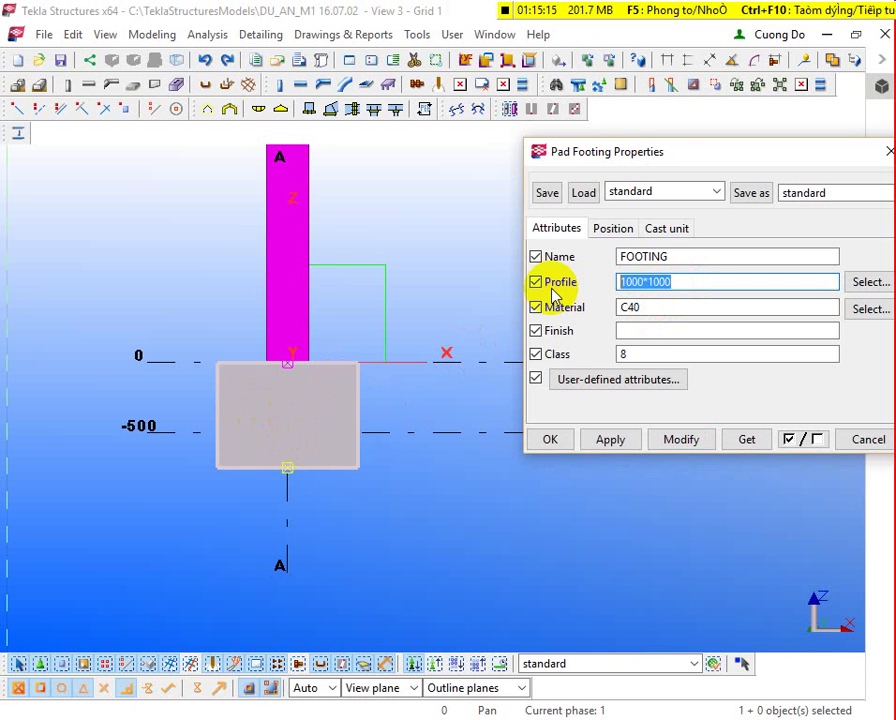
pyautogui.click(614, 230)
pyautogui.moveTo(675, 151); pyautogui.dragTo(539, 130)
pyautogui.click(434, 206)
pyautogui.click(495, 285)
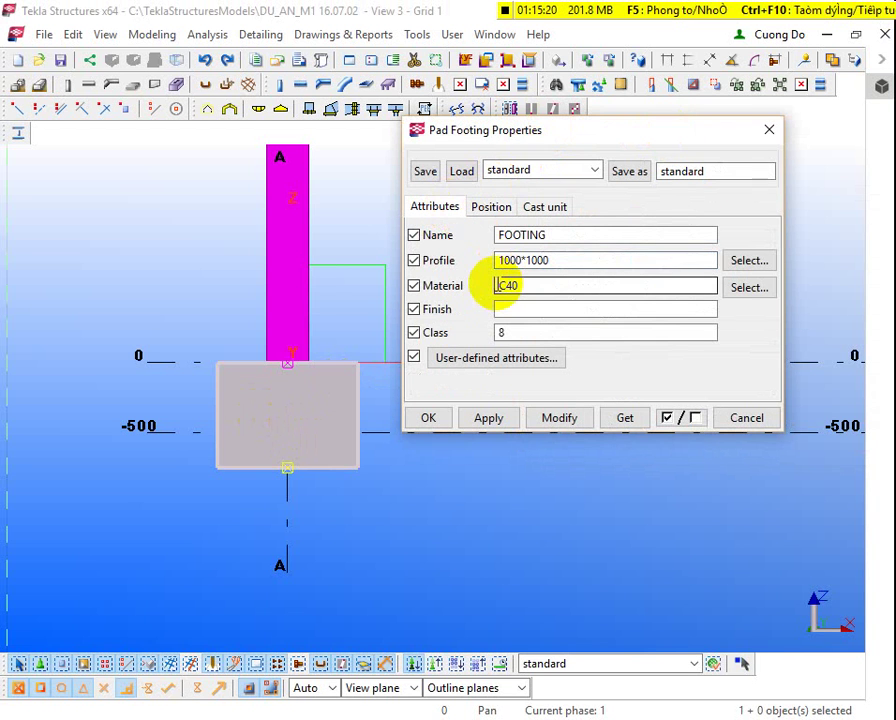
pyautogui.click(500, 206)
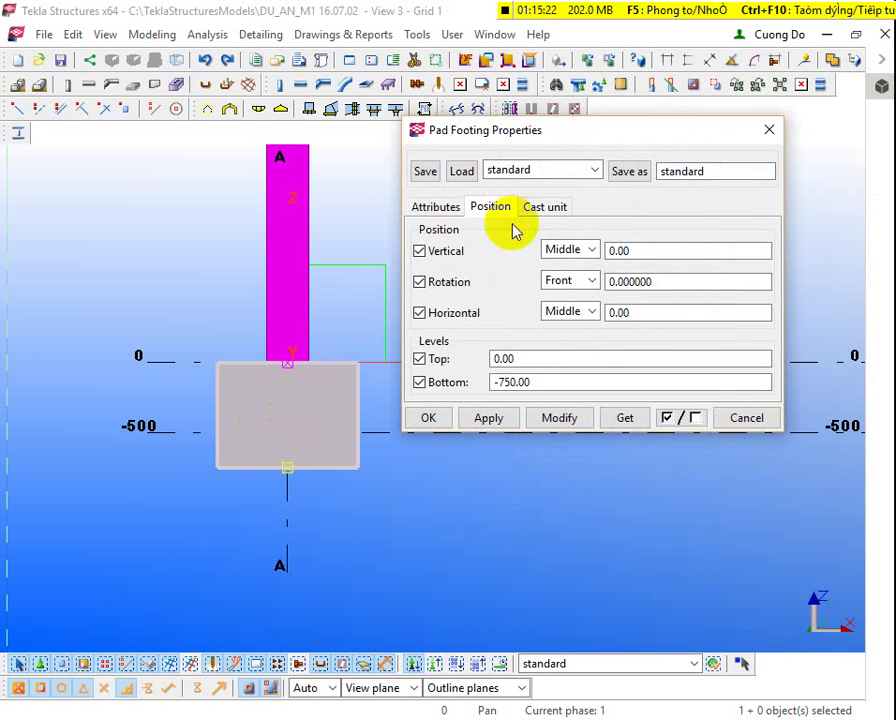
pyautogui.doubleClick(540, 359)
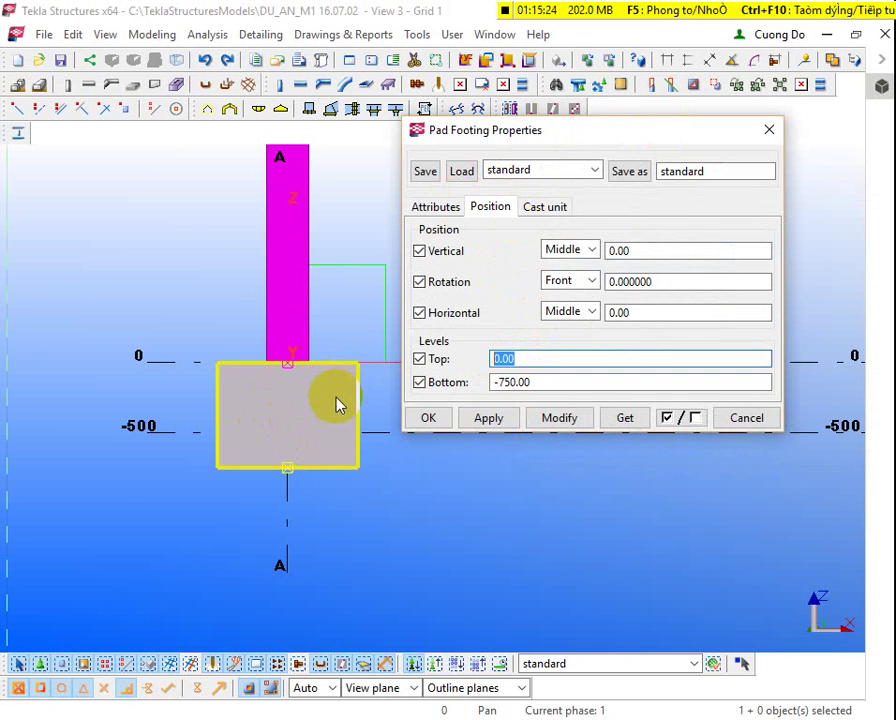
pyautogui.write('-500')
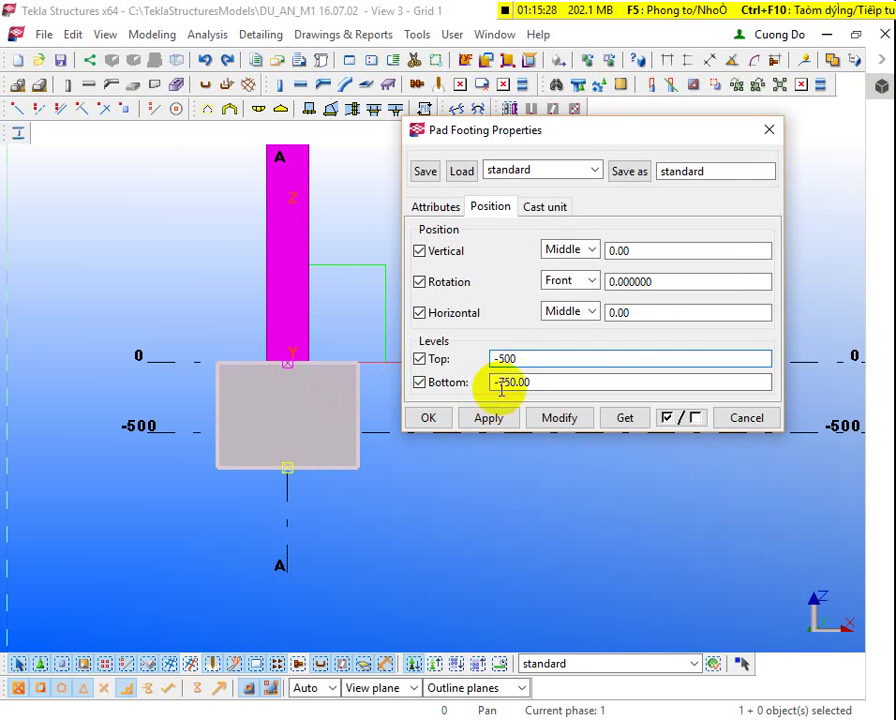
pyautogui.moveTo(498, 381); pyautogui.dragTo(716, 376)
pyautogui.write('10')
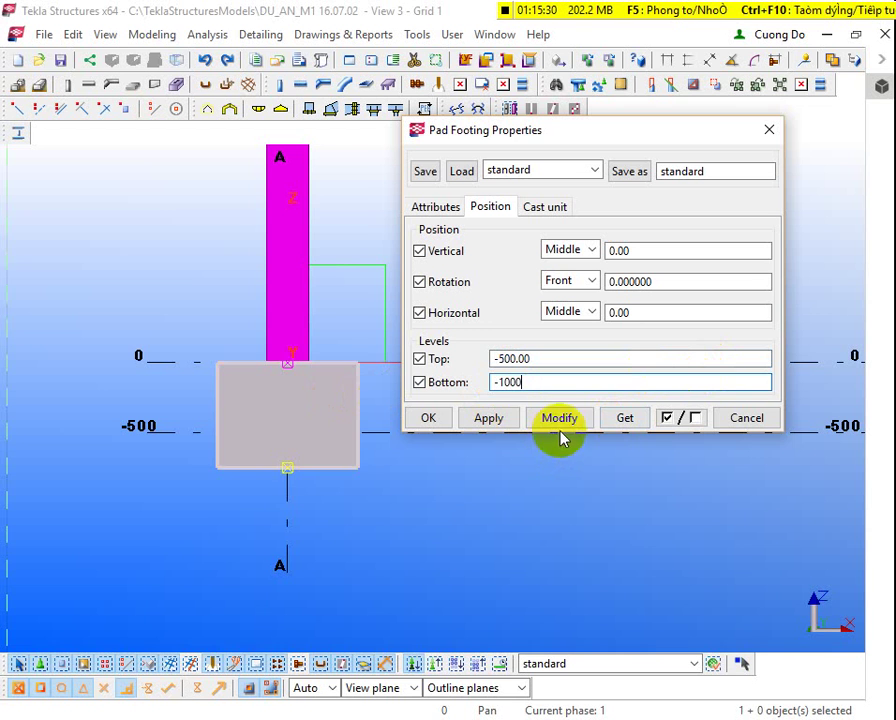
pyautogui.write('00')
pyautogui.click(563, 421)
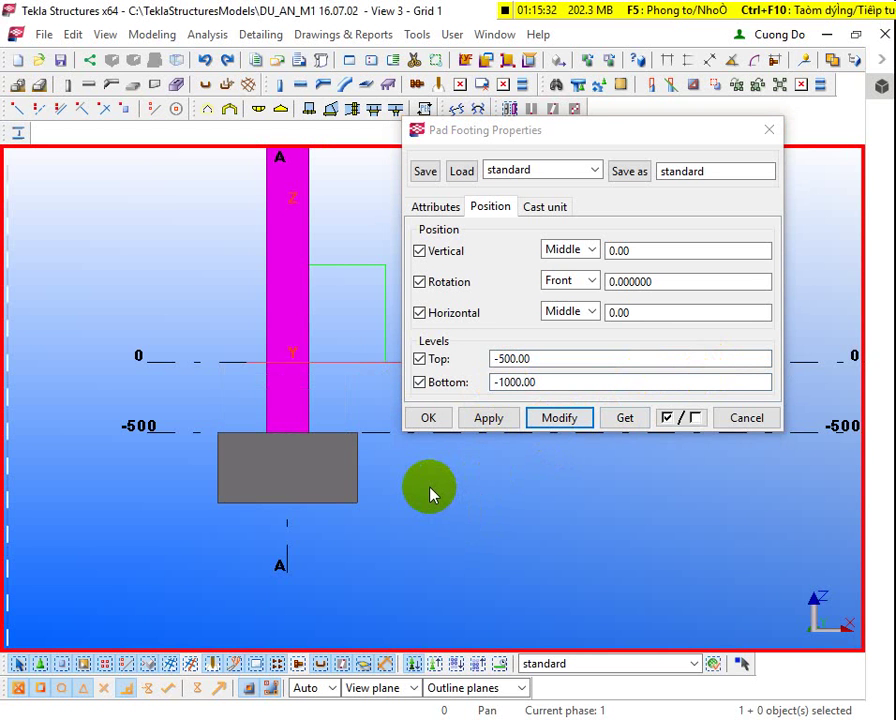
# Step: Examine the modified footing under the column base from an angle, closing its properties dialog
pyautogui.keyDown('ctrl'); pyautogui.moveTo(362, 480); pyautogui.dragTo(373, 563, button='middle'); pyautogui.keyUp('ctrl')
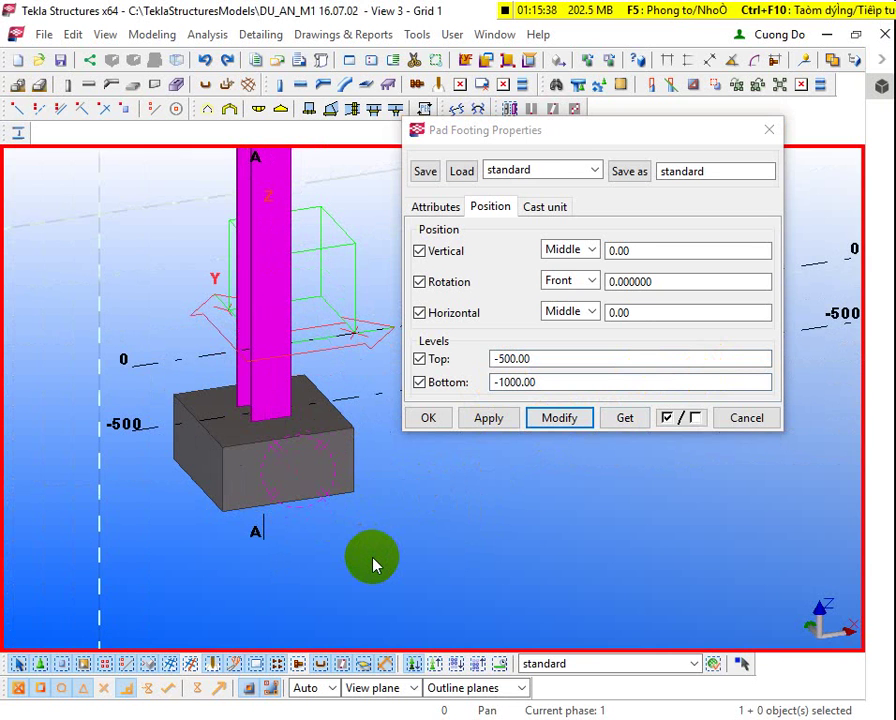
pyautogui.click(340, 458)
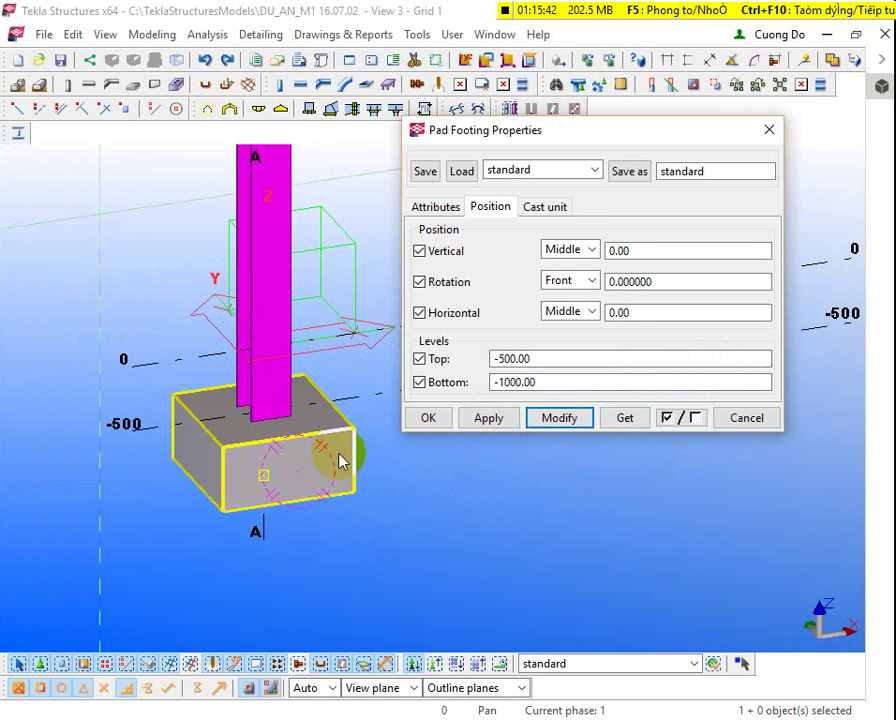
pyautogui.click(372, 330)
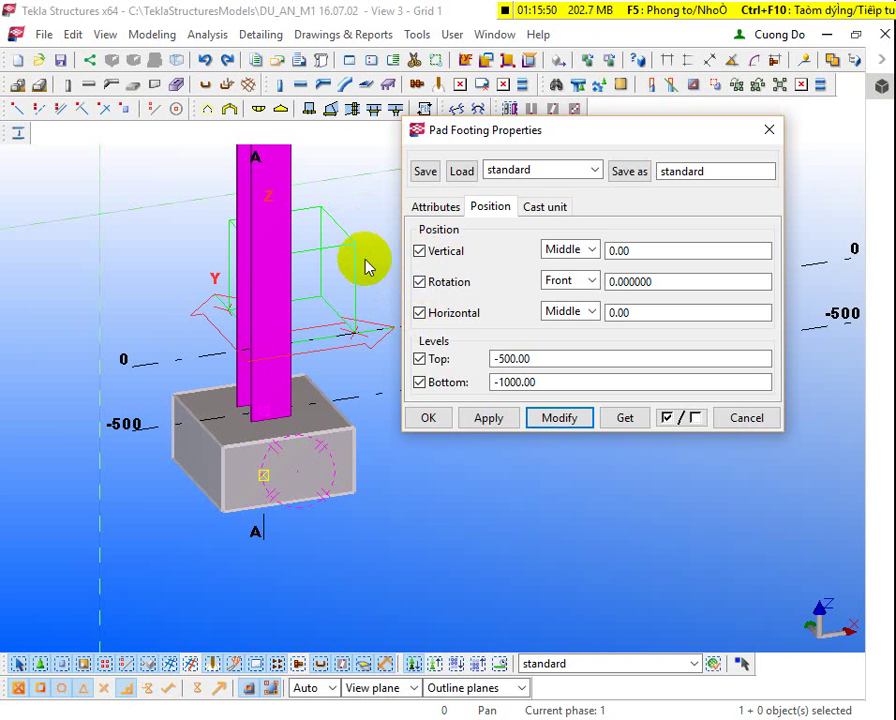
pyautogui.click(340, 464)
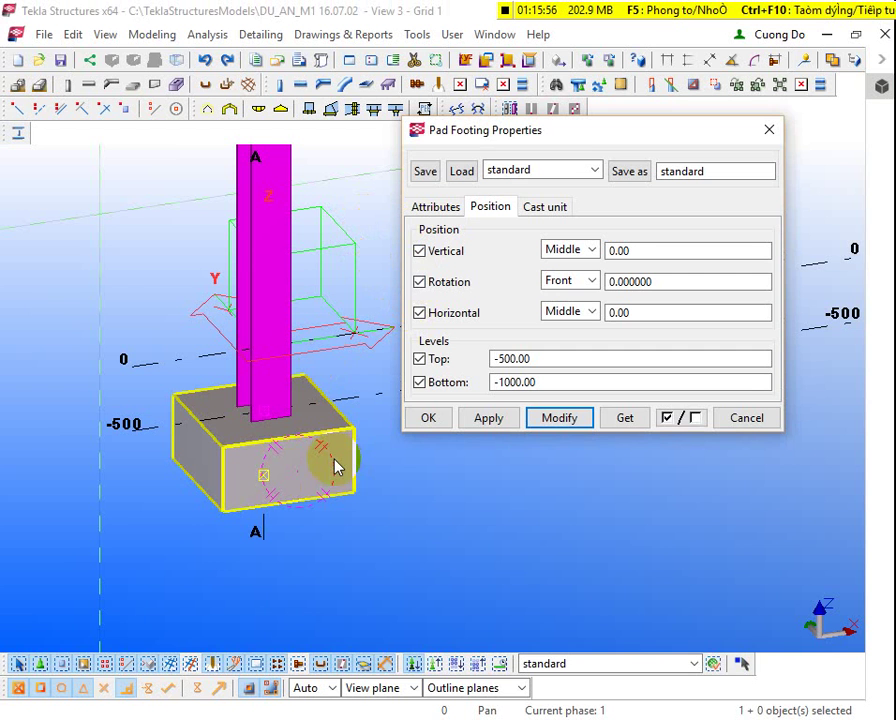
pyautogui.click(356, 520)
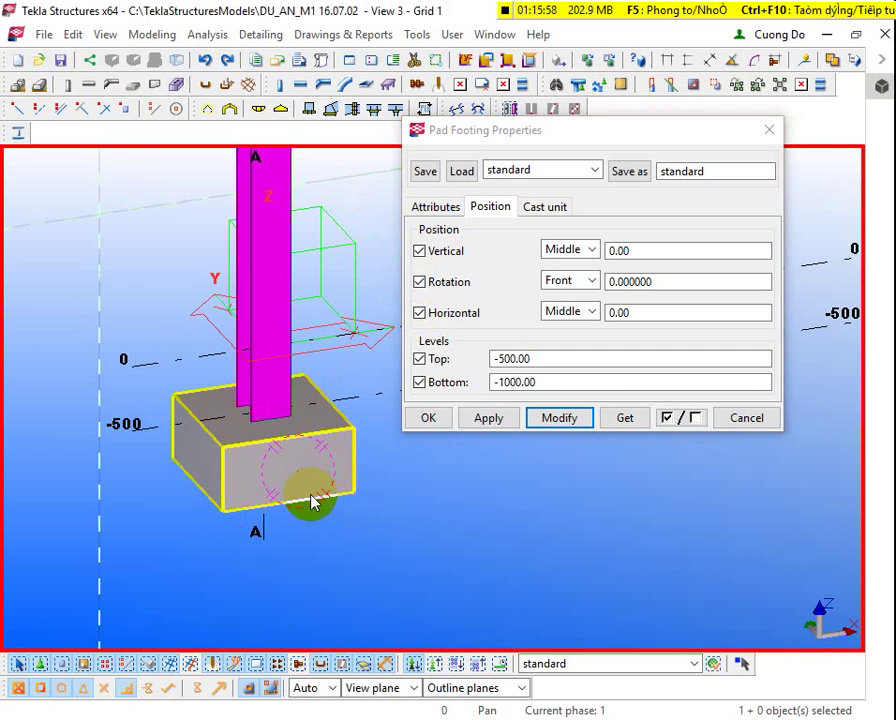
pyautogui.click(762, 419)
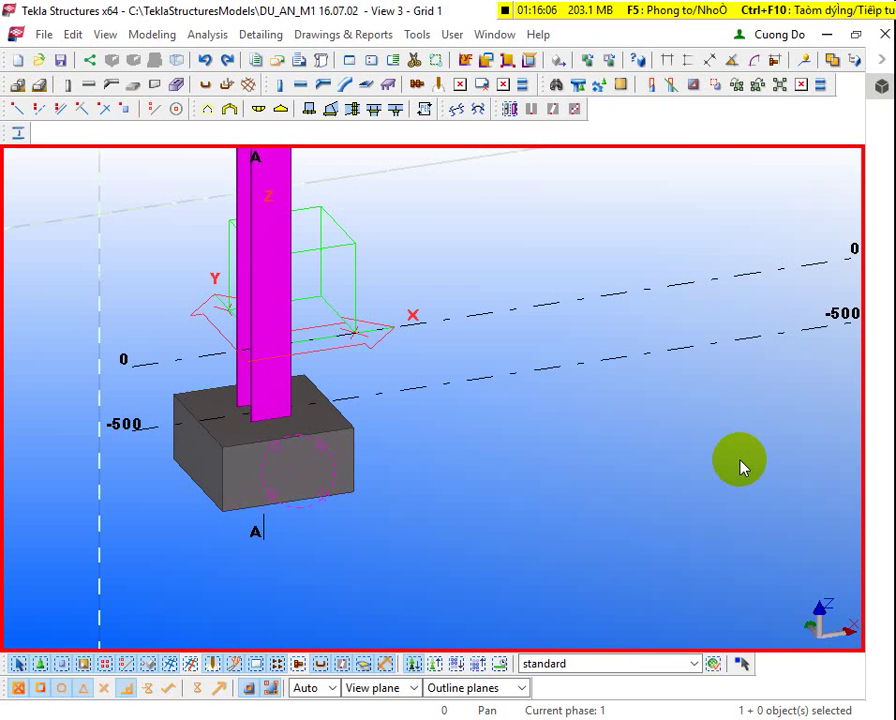
pyautogui.scroll(3, 334, 452)
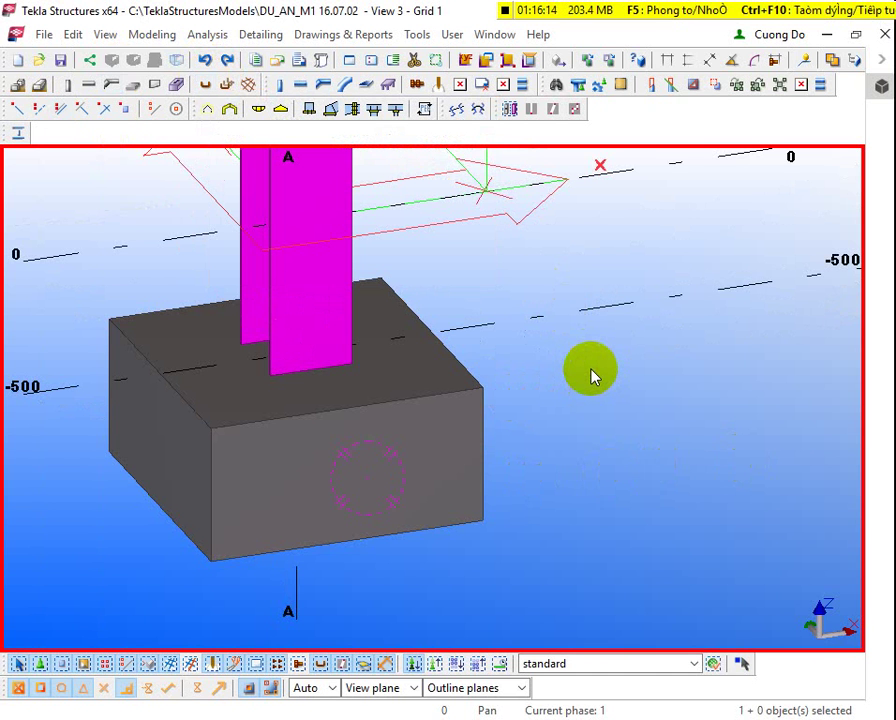
pyautogui.click(748, 364)
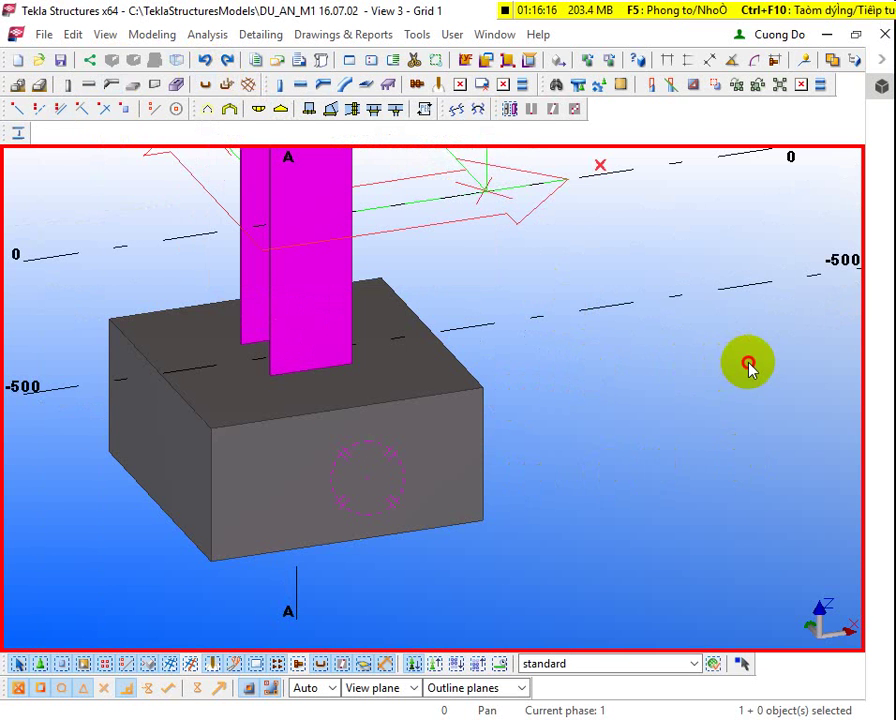
pyautogui.scroll(-3, 543, 405)
pyautogui.keyDown('ctrl'); pyautogui.moveTo(541, 405); pyautogui.dragTo(452, 508, button='middle'); pyautogui.keyUp('ctrl')
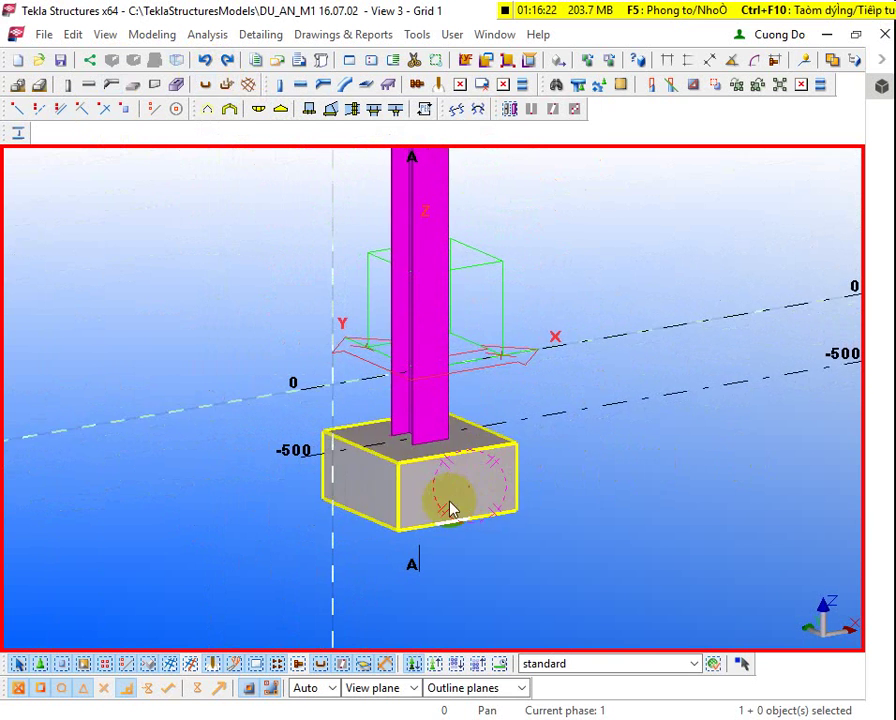
# Step: Switch to View 1 - 3d and frame the pad footing at the intersection of grids A and 1
pyautogui.click(493, 36)
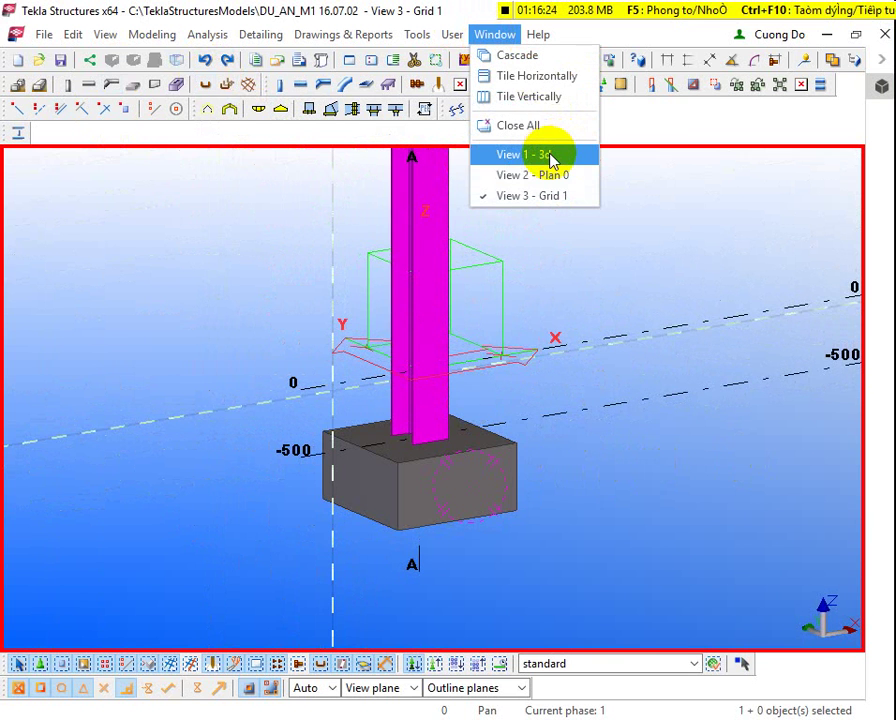
pyautogui.click(551, 159)
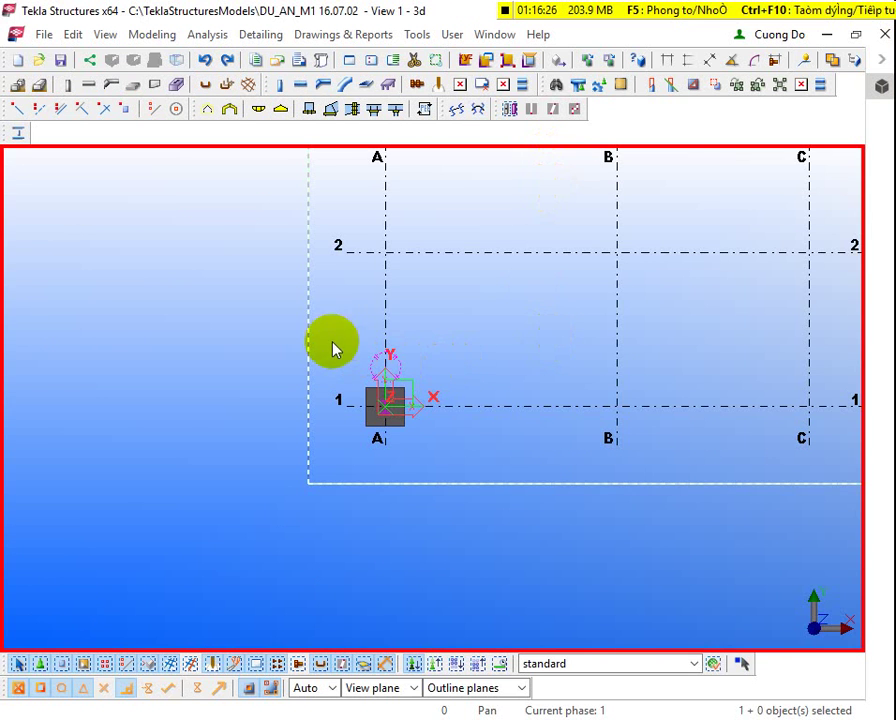
pyautogui.scroll(-3, 337, 318)
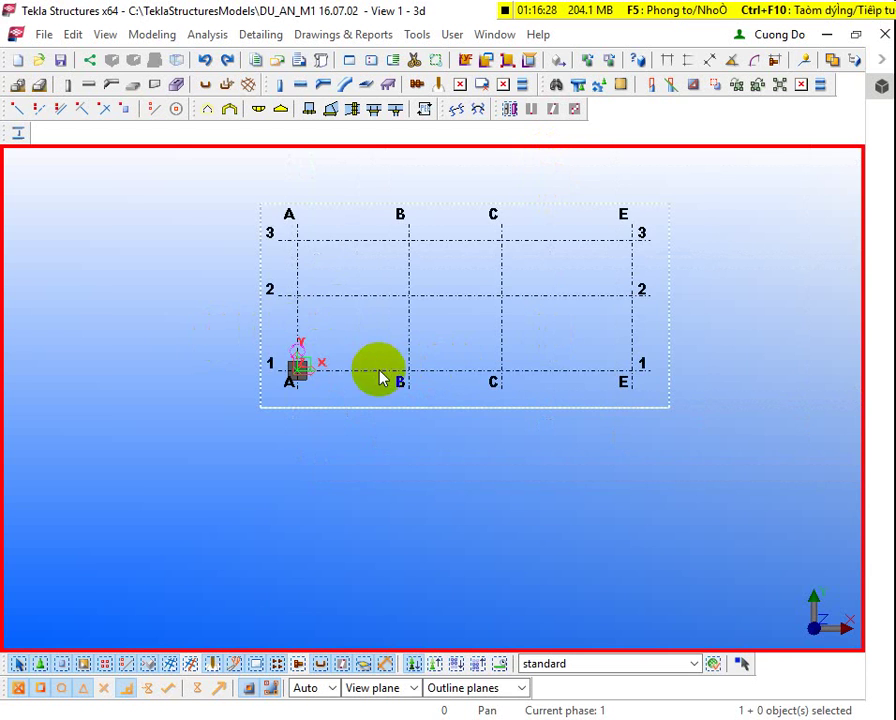
pyautogui.scroll(3, 380, 368)
pyautogui.scroll(-1, 356, 336)
pyautogui.moveTo(320, 400); pyautogui.dragTo(316, 457, button='middle')
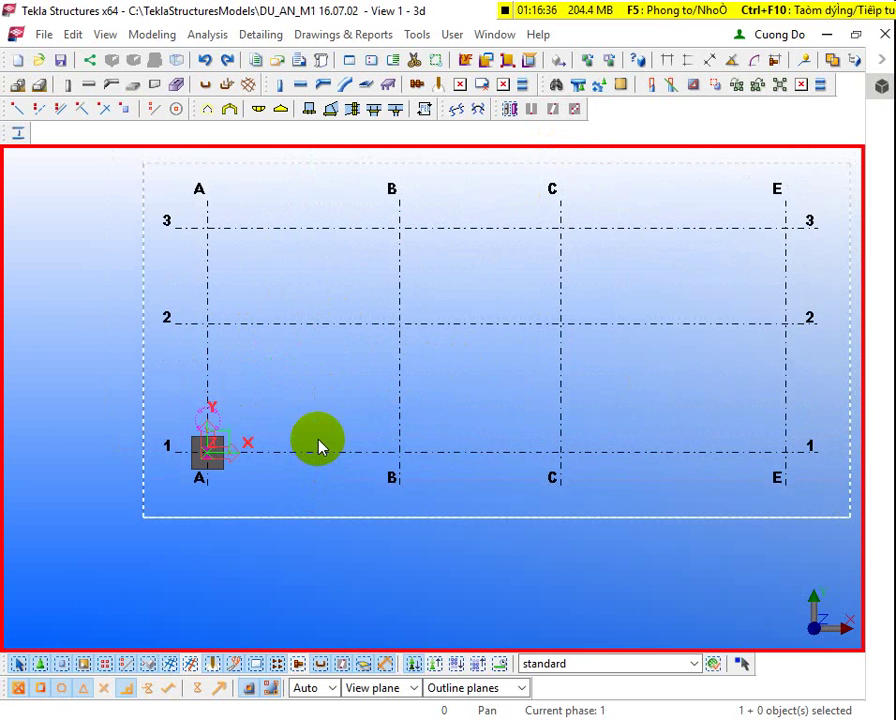
pyautogui.click(492, 34)
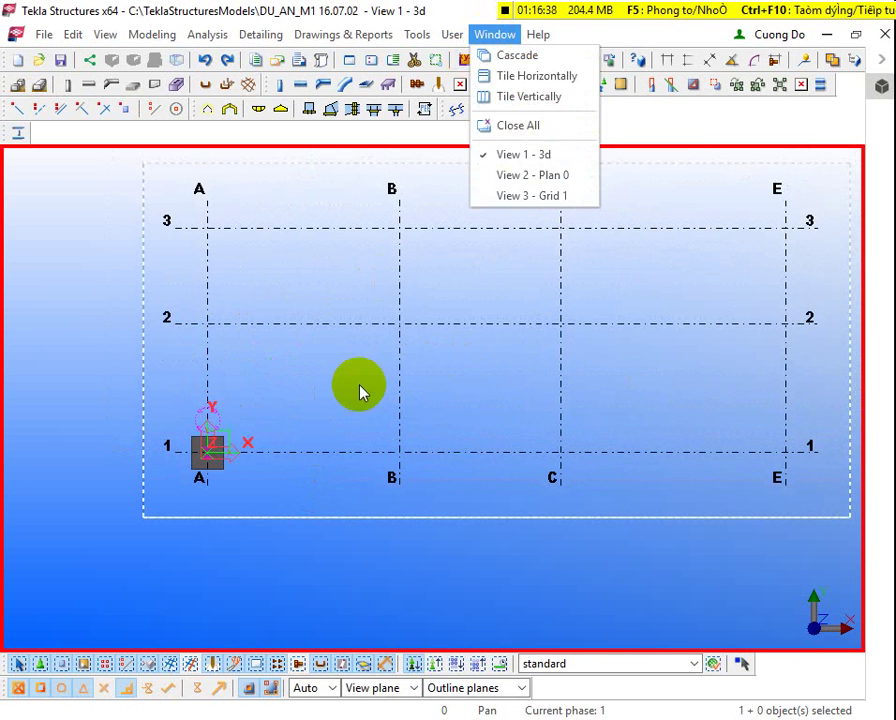
pyautogui.click(395, 345)
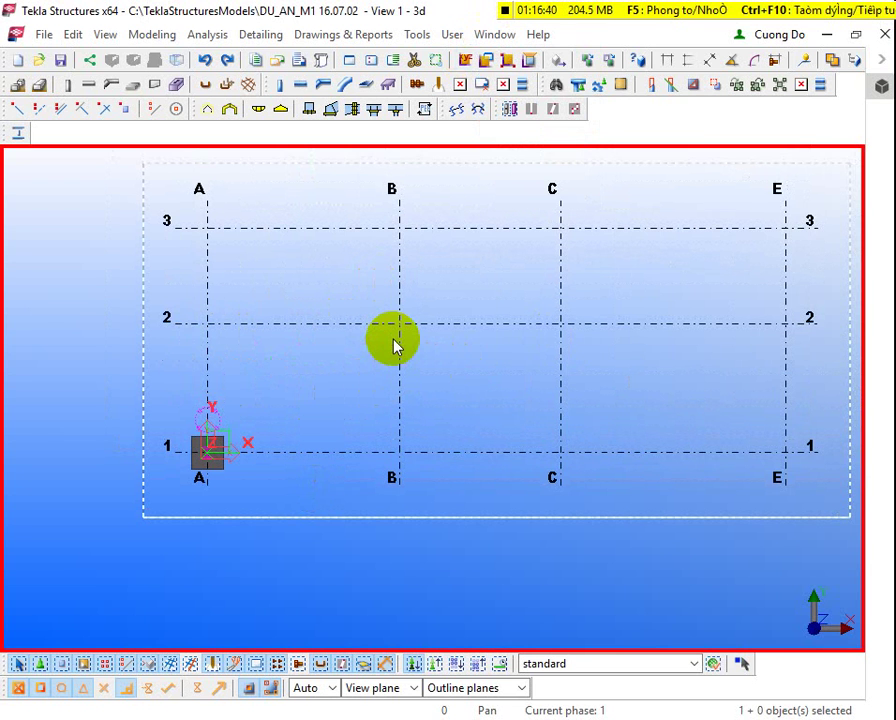
pyautogui.scroll(2, 214, 444)
pyautogui.moveTo(214, 444); pyautogui.dragTo(458, 416, button='middle')
pyautogui.scroll(-1, 458, 416)
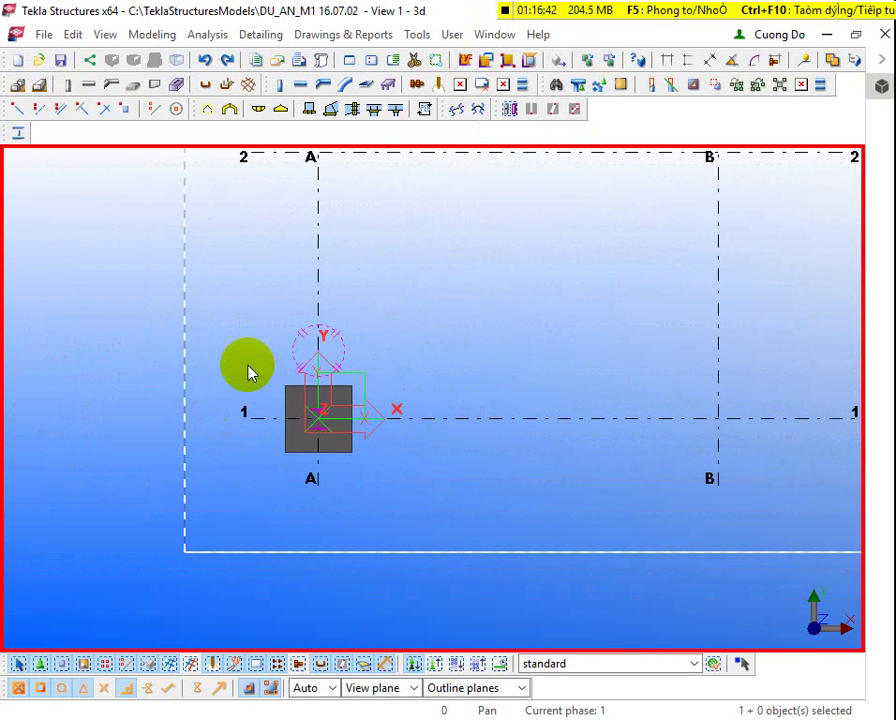
# Step: Copy the column and its pad footing from grid intersection A-1 to A-2
pyautogui.moveTo(250, 372); pyautogui.dragTo(382, 490)
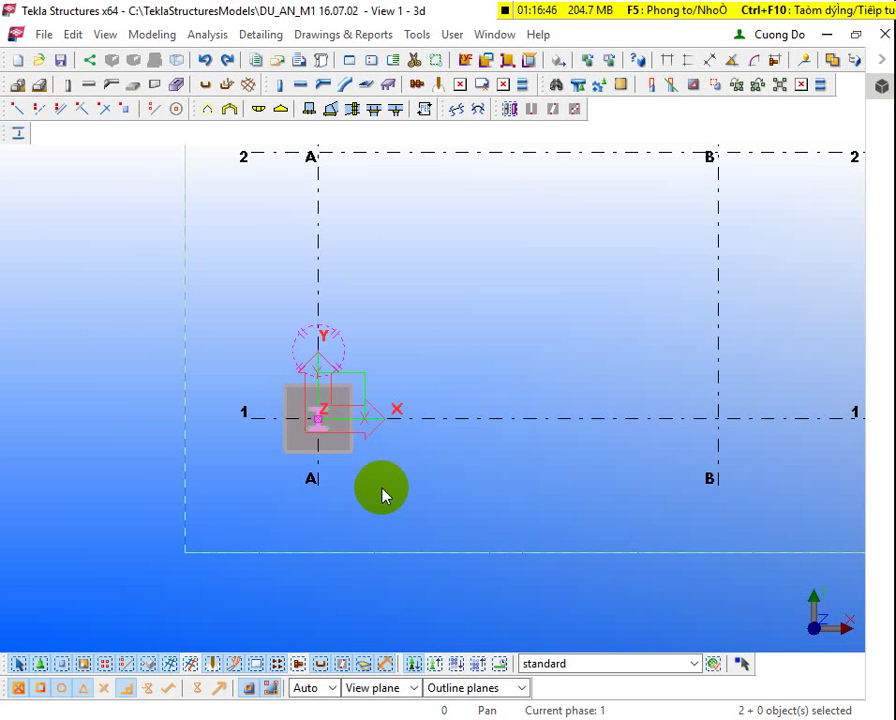
pyautogui.click(360, 325)
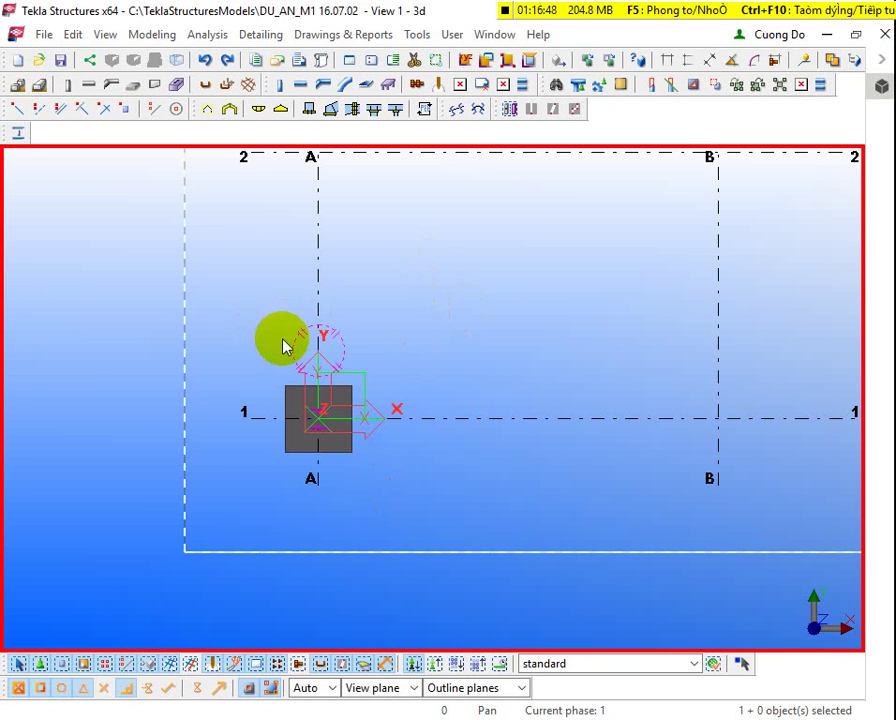
pyautogui.moveTo(262, 336); pyautogui.dragTo(436, 496)
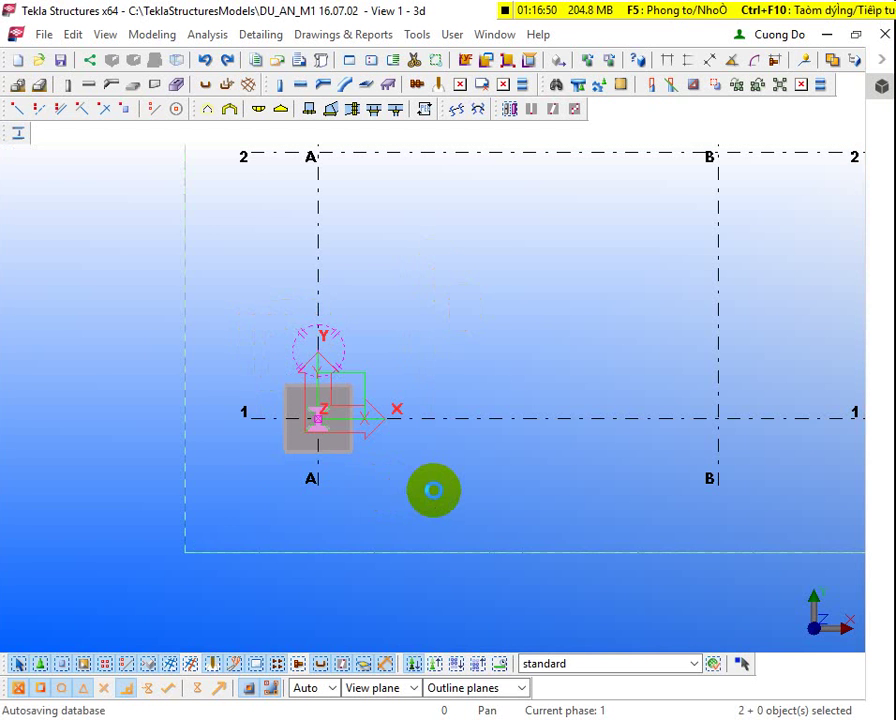
pyautogui.hotkey('ctrl', 'c')
pyautogui.scroll(5, 321, 401)
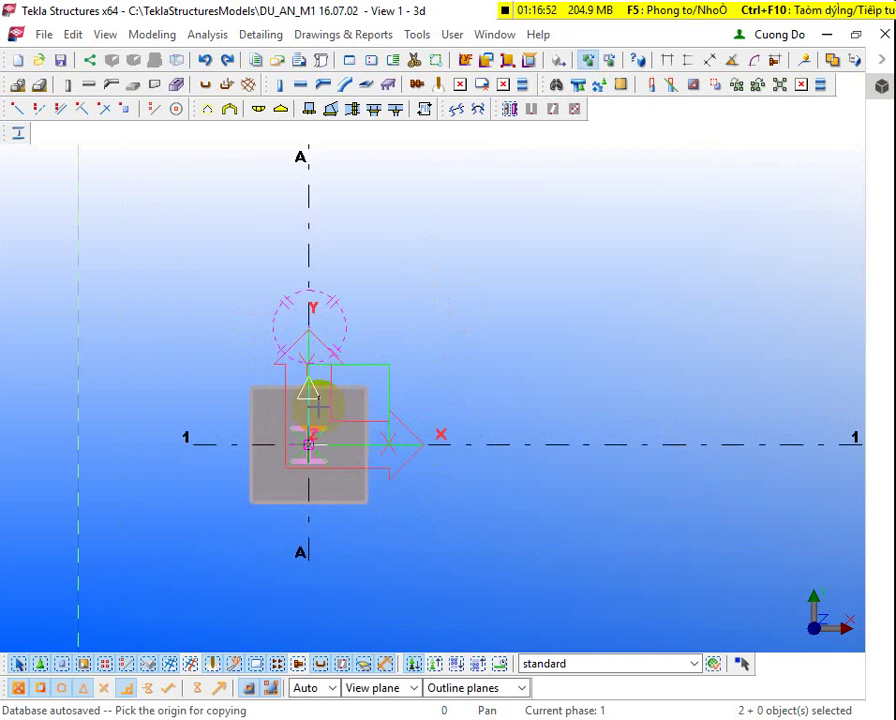
pyautogui.scroll(-3, 433, 459)
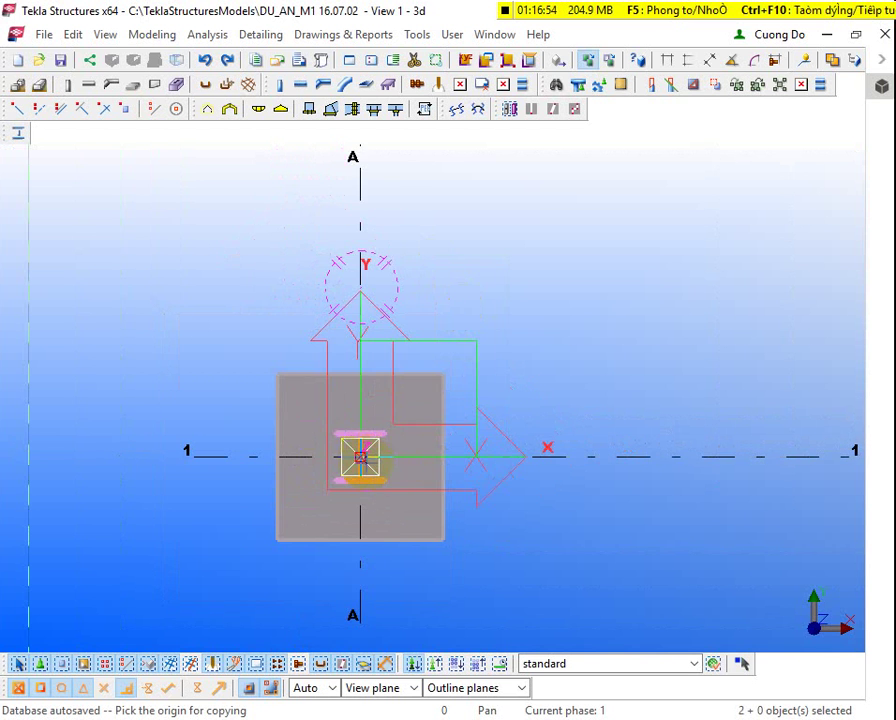
pyautogui.scroll(-4, 345, 520)
pyautogui.scroll(3, 350, 300)
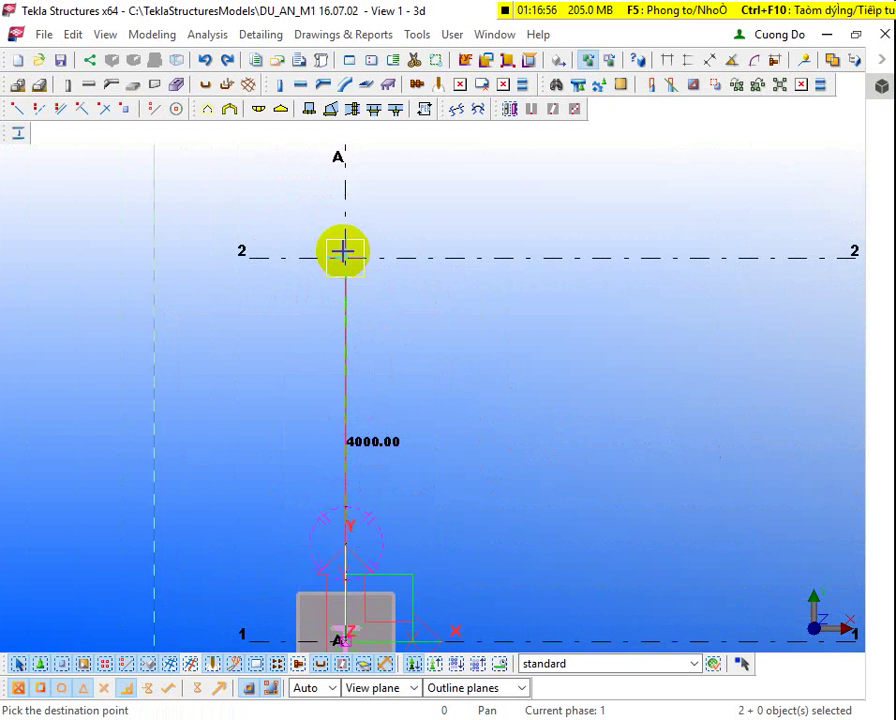
pyautogui.click(345, 258)
# Step: Copy the column and footing to grid intersection A-3 as well, then undo the copies and end the copy command
pyautogui.scroll(-3, 345, 258)
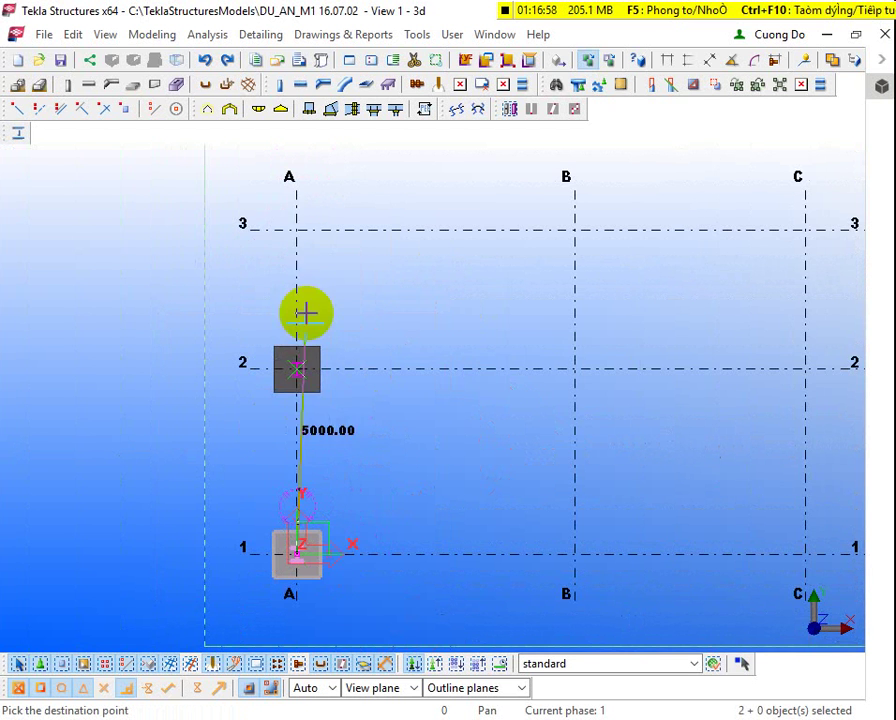
pyautogui.click(295, 229)
pyautogui.hotkey('ctrl', 'z')
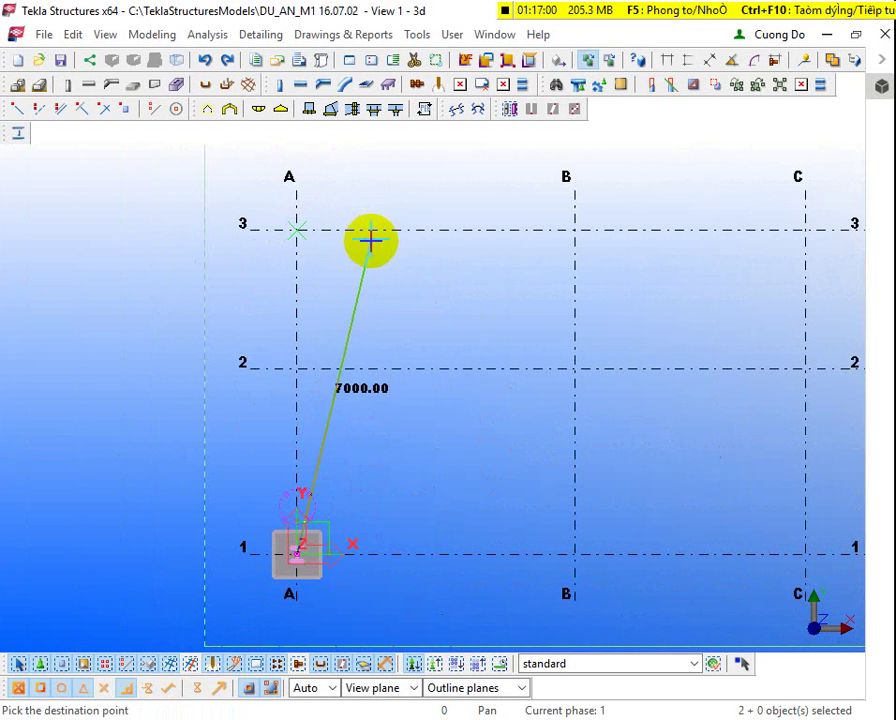
pyautogui.click(343, 490)
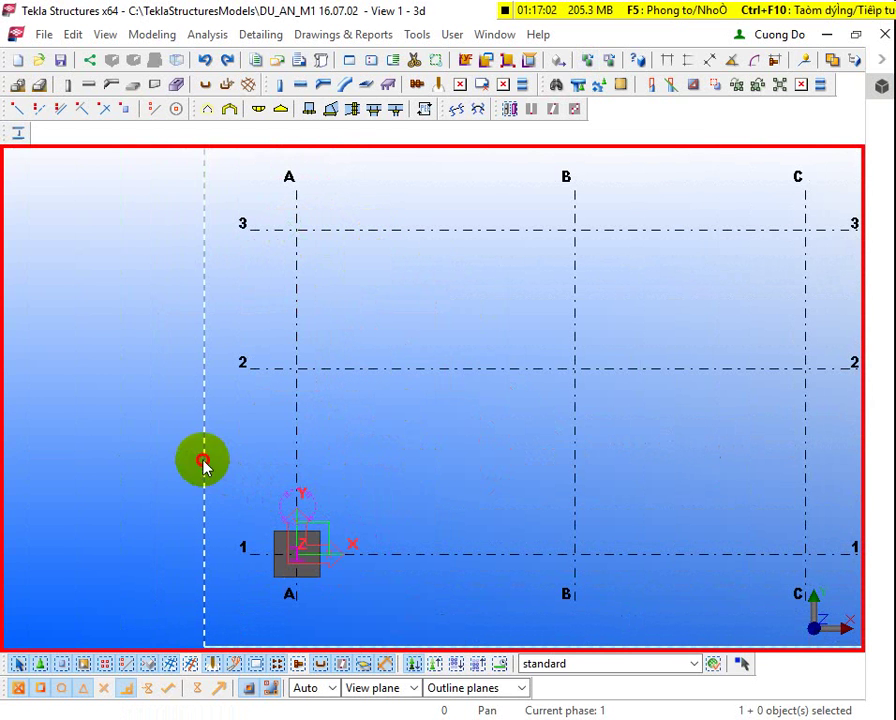
# Step: Try selecting the column and pad footing at A-1 with selection windows drawn in different directions
pyautogui.moveTo(203, 460); pyautogui.dragTo(341, 571)
pyautogui.moveTo(272, 506); pyautogui.dragTo(280, 434, button='middle')
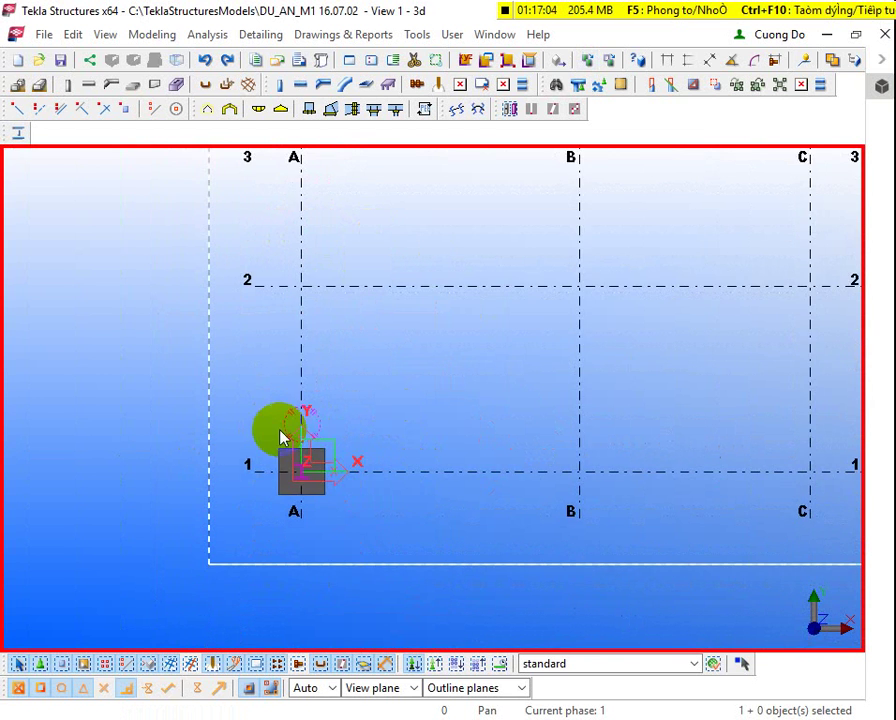
pyautogui.scroll(2, 270, 432)
pyautogui.scroll(5, 374, 544)
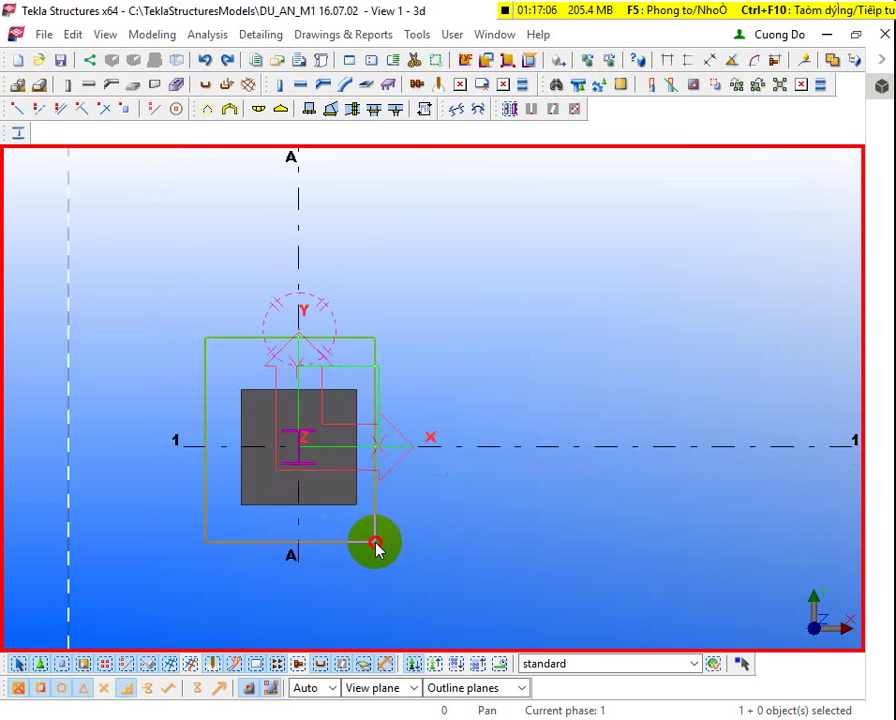
pyautogui.click(449, 560)
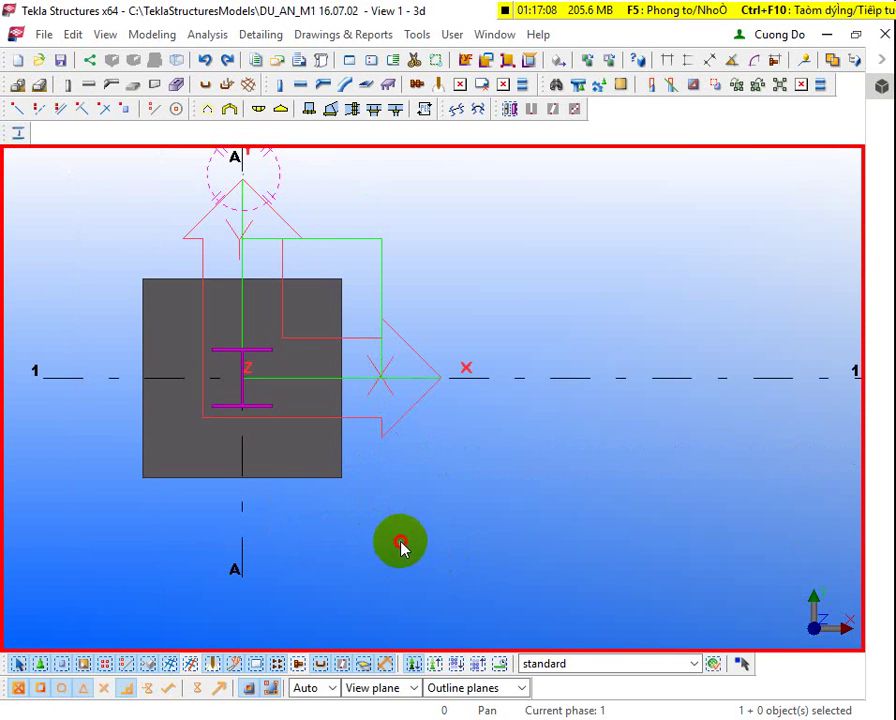
pyautogui.moveTo(400, 545); pyautogui.dragTo(231, 396)
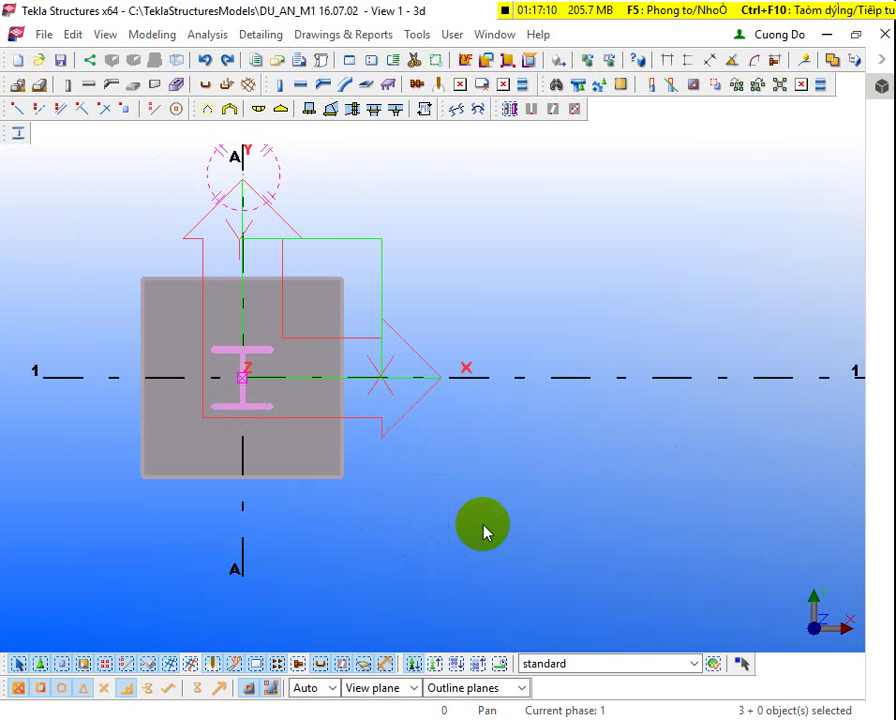
pyautogui.click(476, 512)
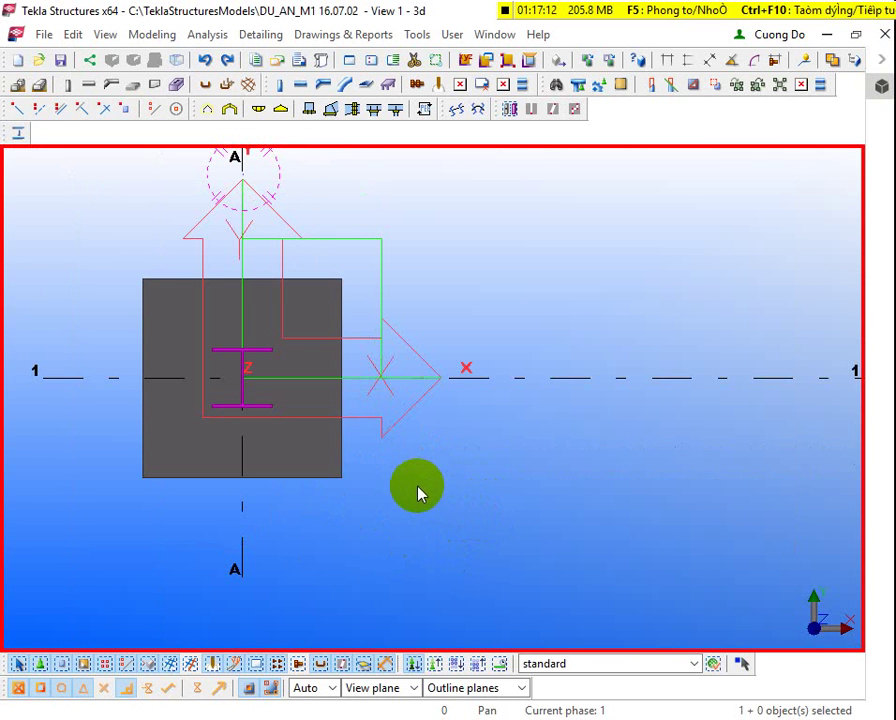
pyautogui.scroll(2, 410, 496)
pyautogui.scroll(-2, 385, 535)
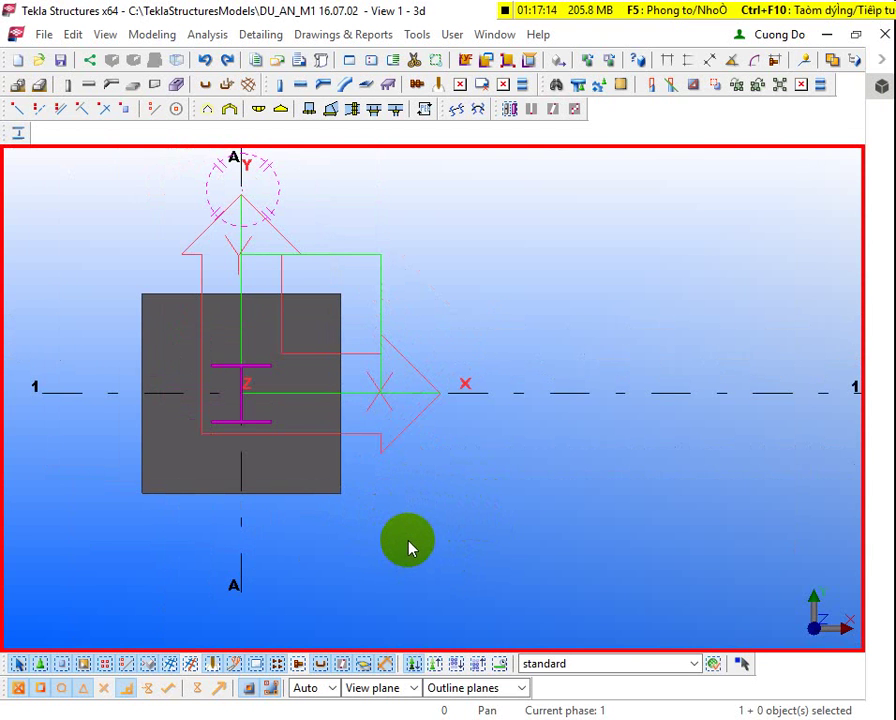
pyautogui.click(255, 428)
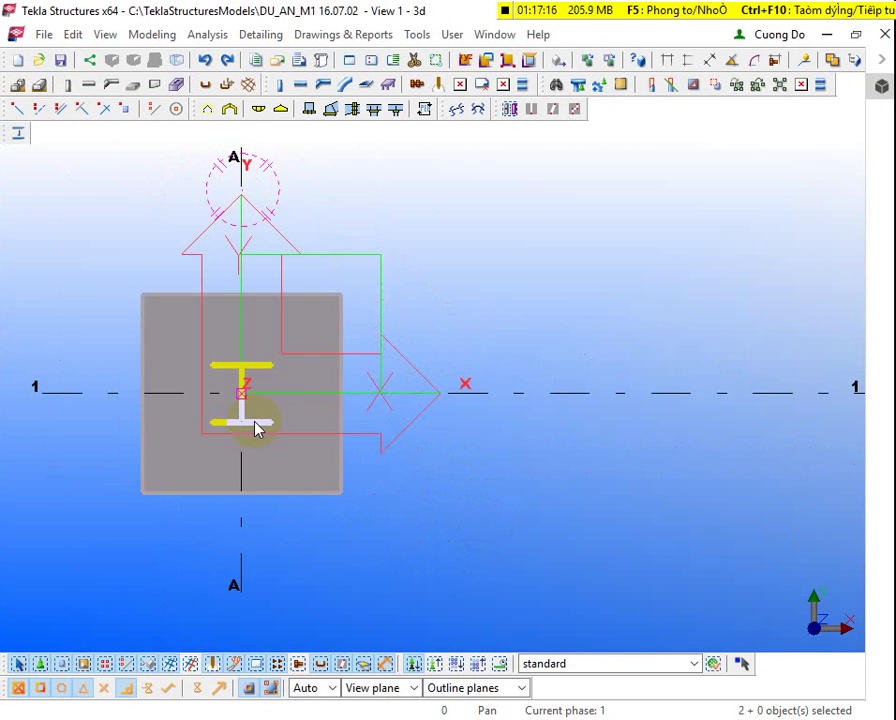
pyautogui.scroll(-2, 280, 458)
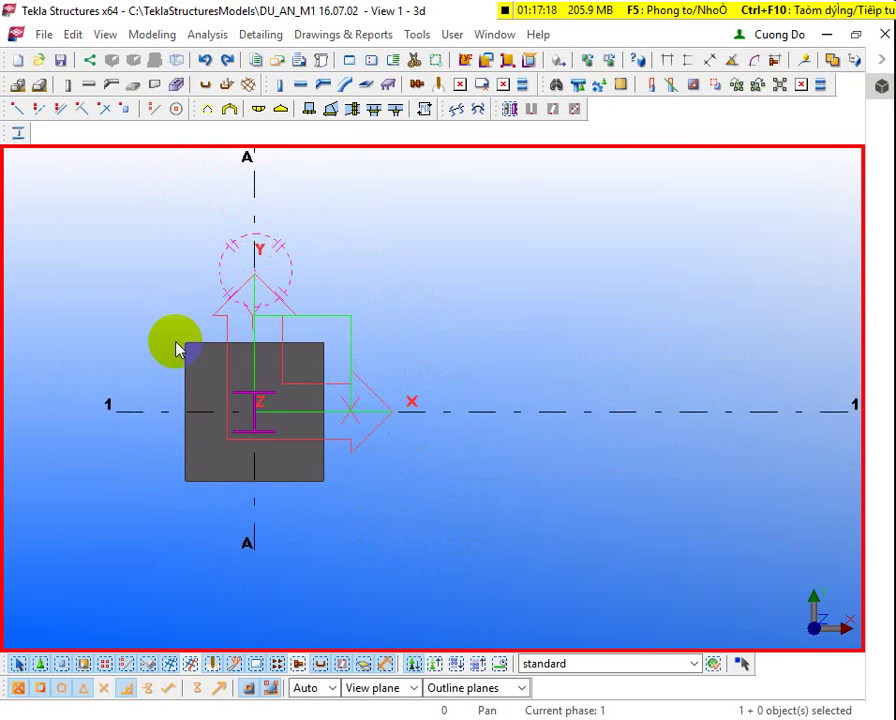
# Step: Copy the column and footing from A-1 to A-2 and A-3 by picking points, then undo the copies
pyautogui.moveTo(152, 320); pyautogui.dragTo(494, 562)
pyautogui.hotkey('ctrl', 'c')
pyautogui.click(256, 416)
pyautogui.scroll(-3, 333, 500)
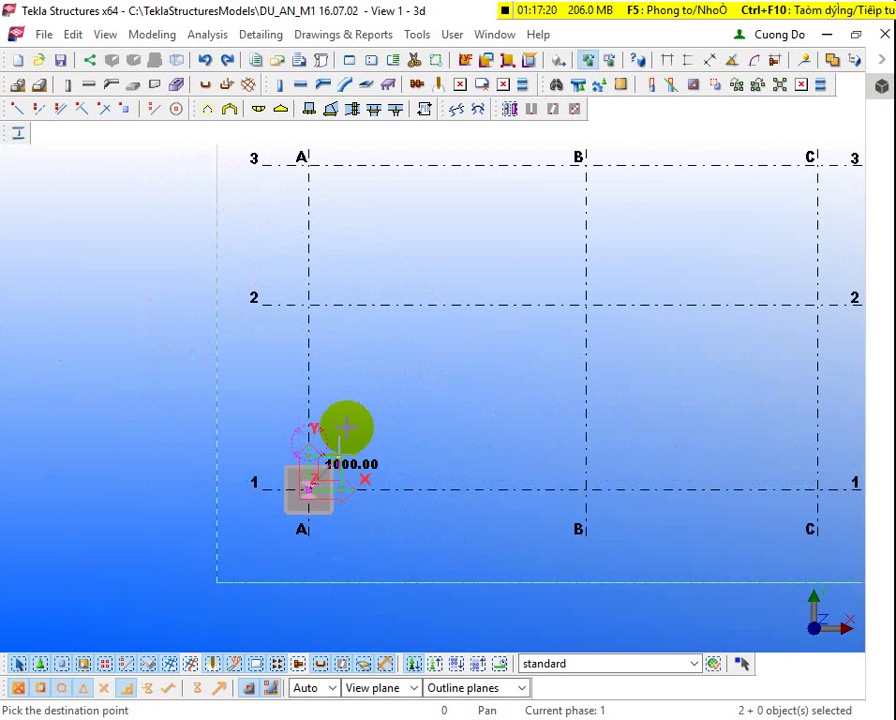
pyautogui.click(305, 164)
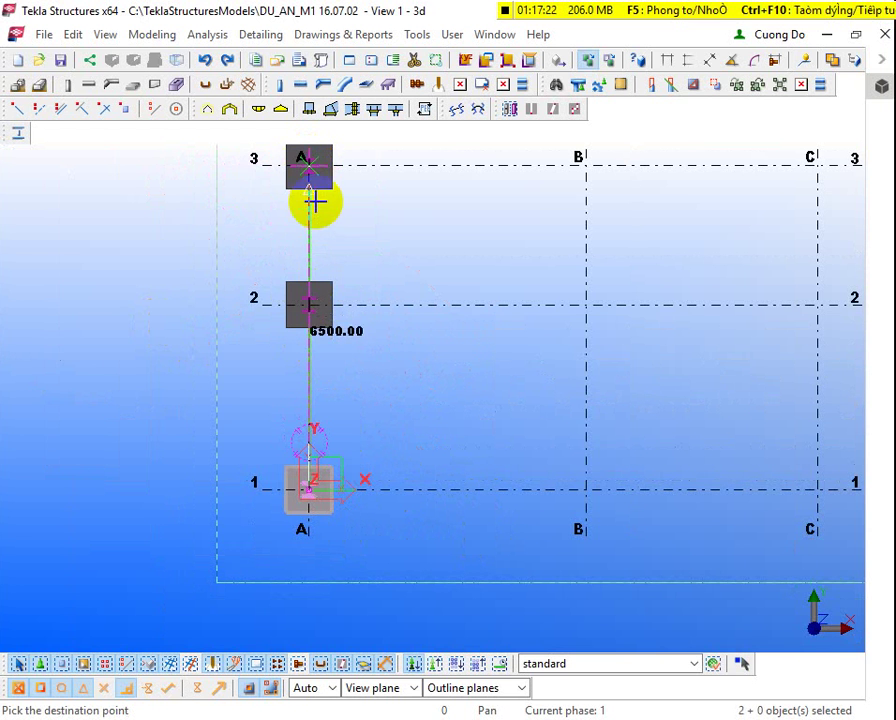
pyautogui.hotkey('ctrl', 'z')
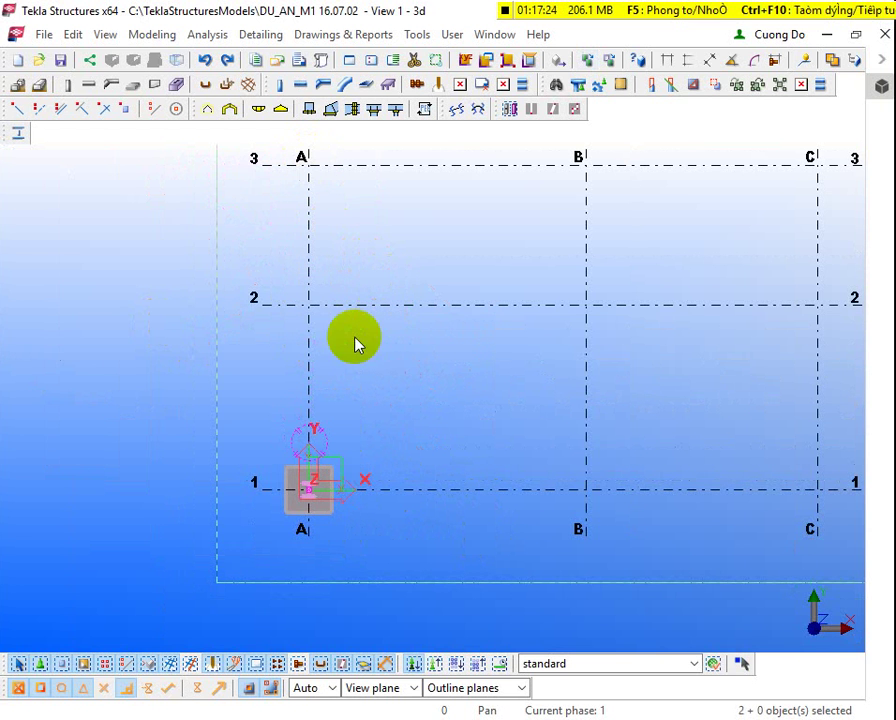
pyautogui.click(335, 390)
pyautogui.moveTo(205, 414); pyautogui.dragTo(372, 600)
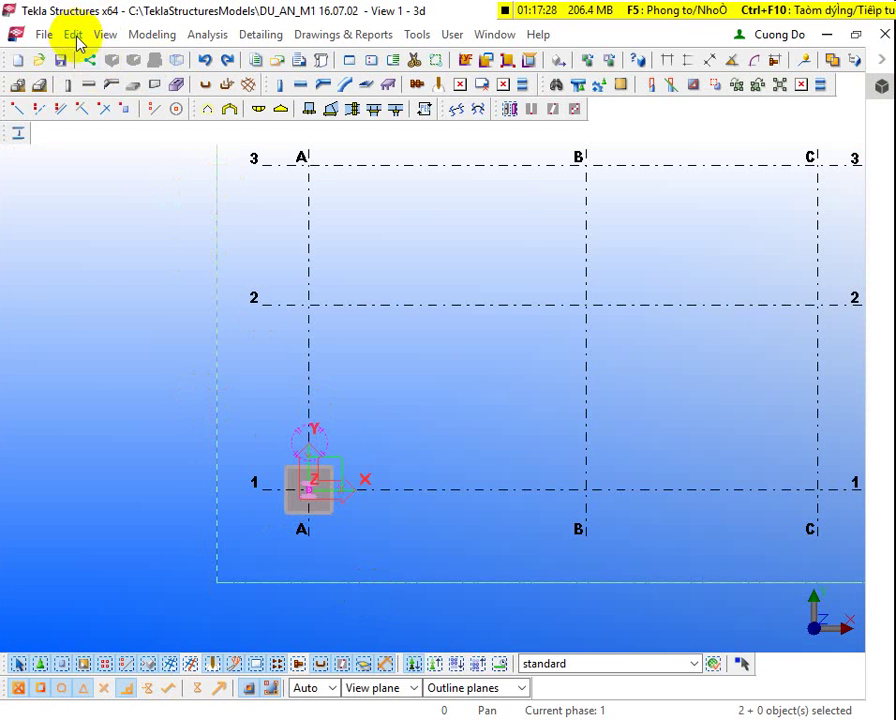
pyautogui.click(76, 40)
pyautogui.moveTo(197, 155)
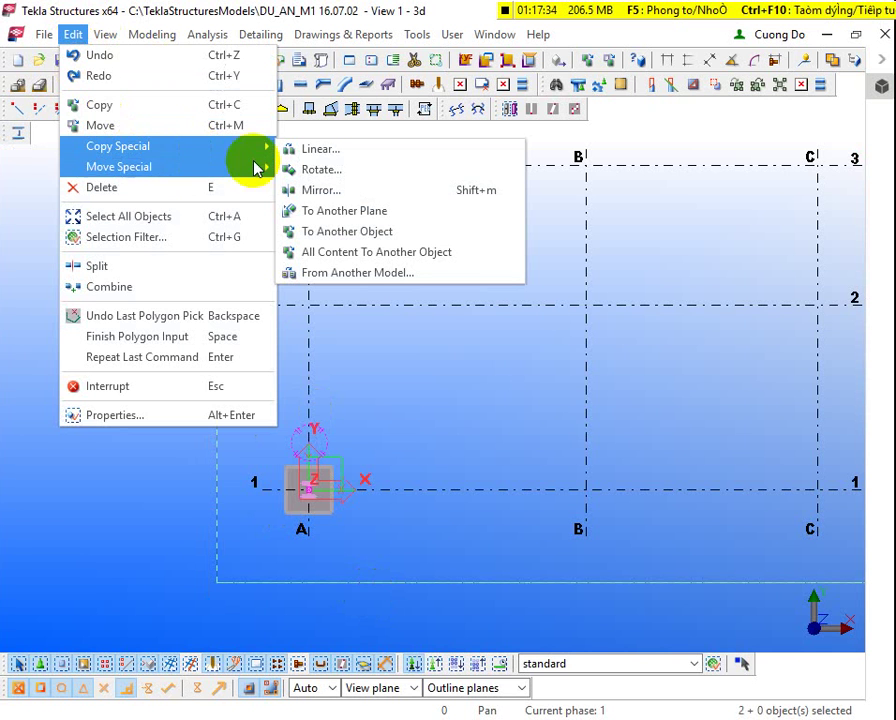
pyautogui.click(337, 174)
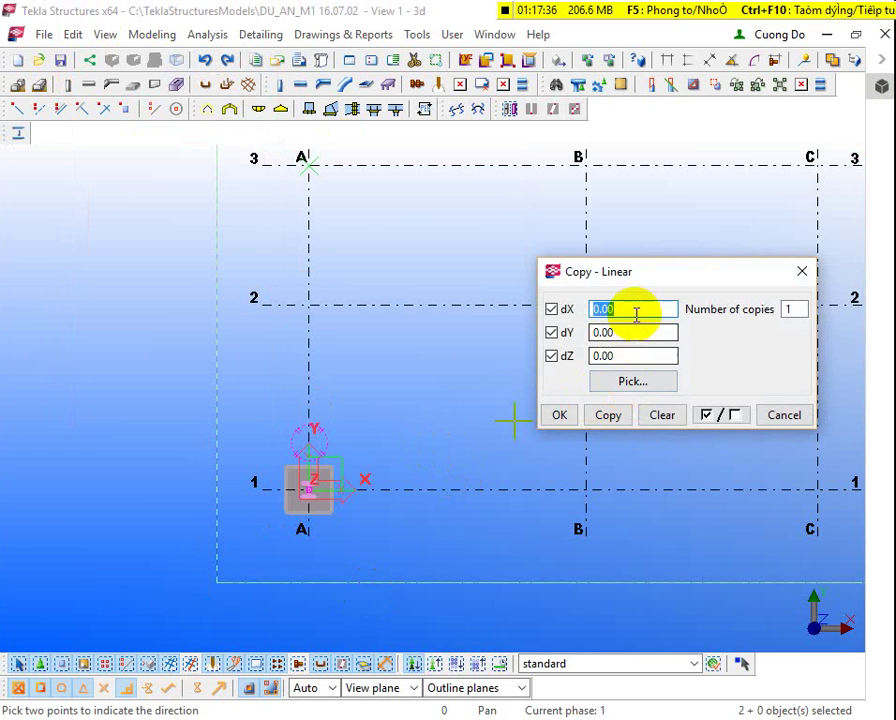
pyautogui.moveTo(670, 272); pyautogui.dragTo(466, 263)
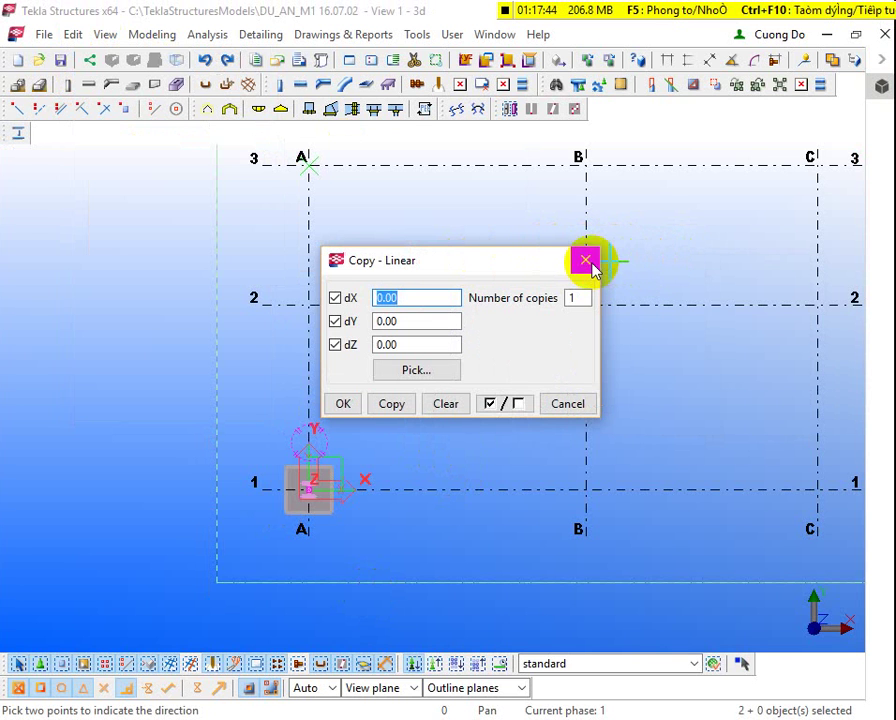
pyautogui.click(585, 260)
pyautogui.rightClick(432, 265)
pyautogui.press('Escape')
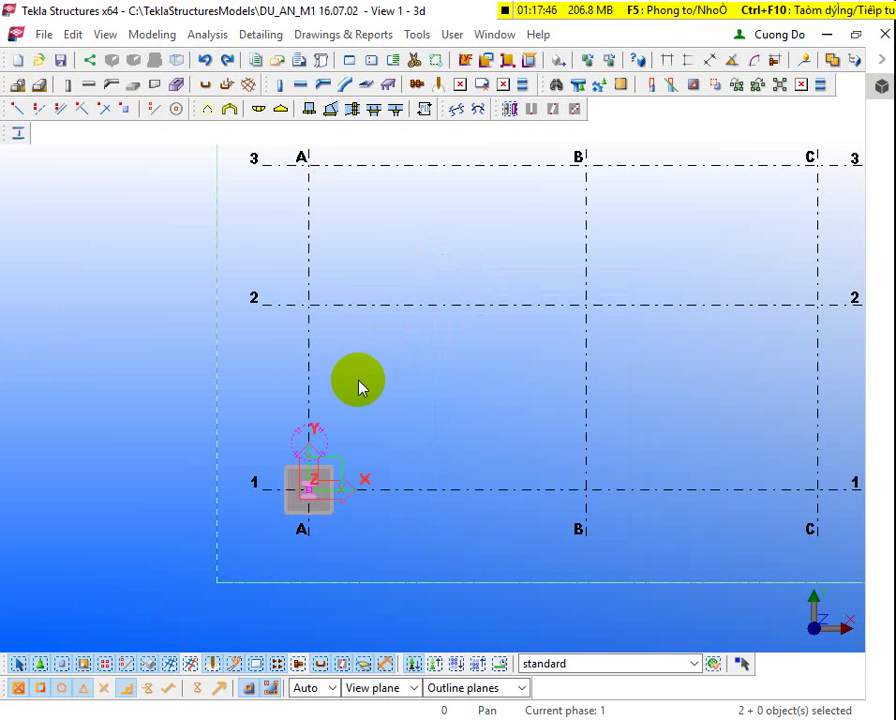
pyautogui.click(262, 452)
pyautogui.scroll(2, 262, 452)
pyautogui.moveTo(256, 424); pyautogui.dragTo(445, 567)
pyautogui.rightClick(378, 284)
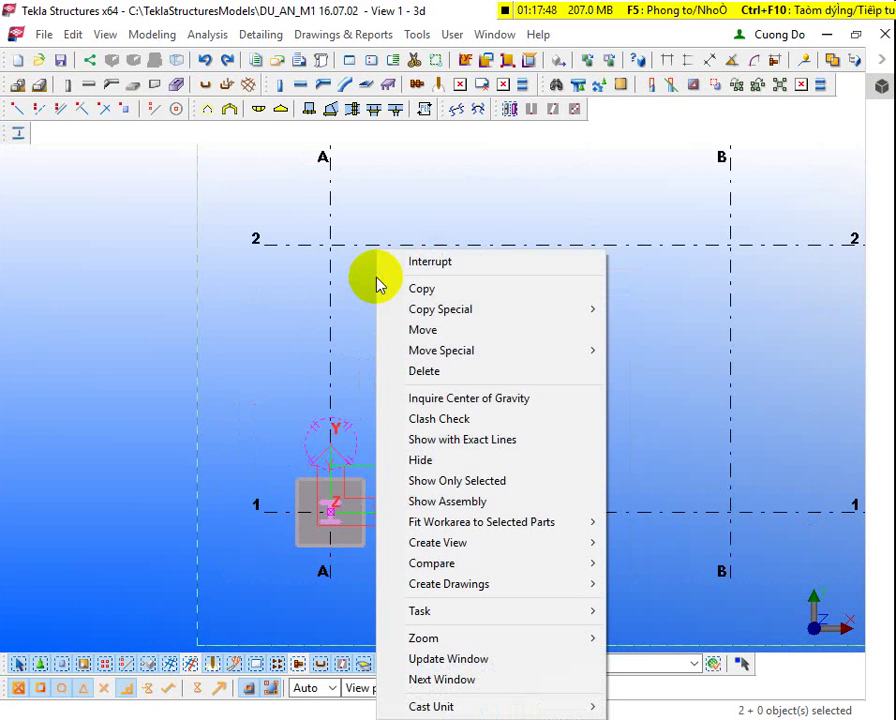
pyautogui.click(256, 352)
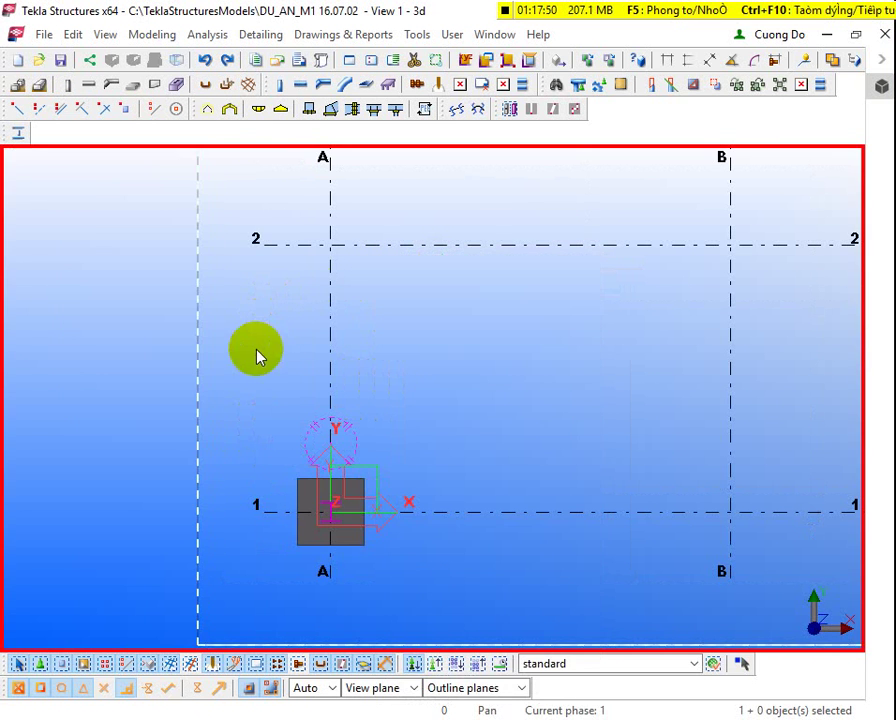
# Step: Make one linear copy of the column and pad footing at A-1 with a dY offset of 4000
pyautogui.moveTo(260, 380); pyautogui.dragTo(436, 624)
pyautogui.rightClick(262, 220)
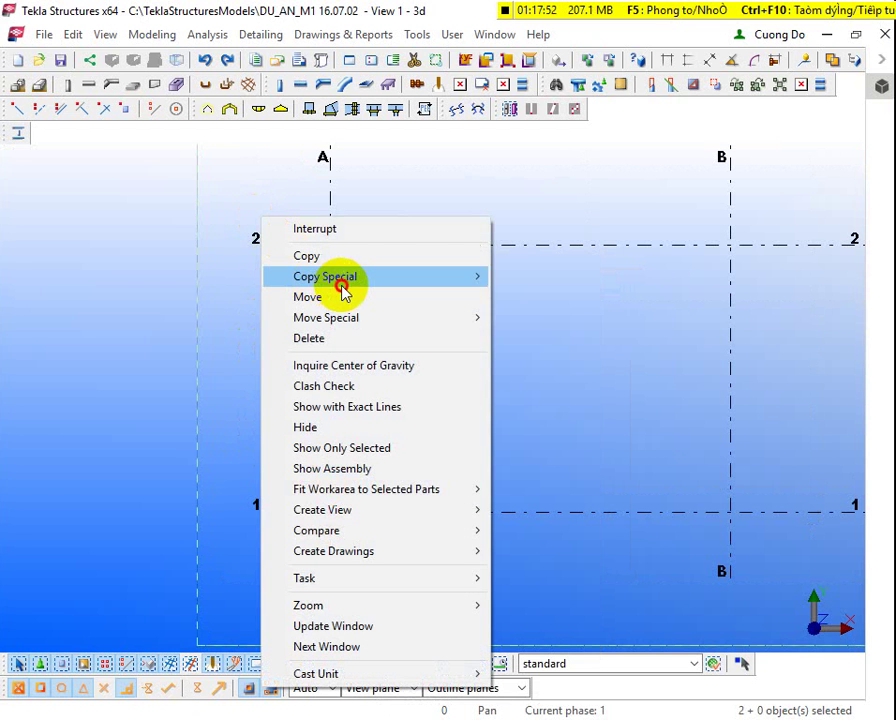
pyautogui.moveTo(366, 280)
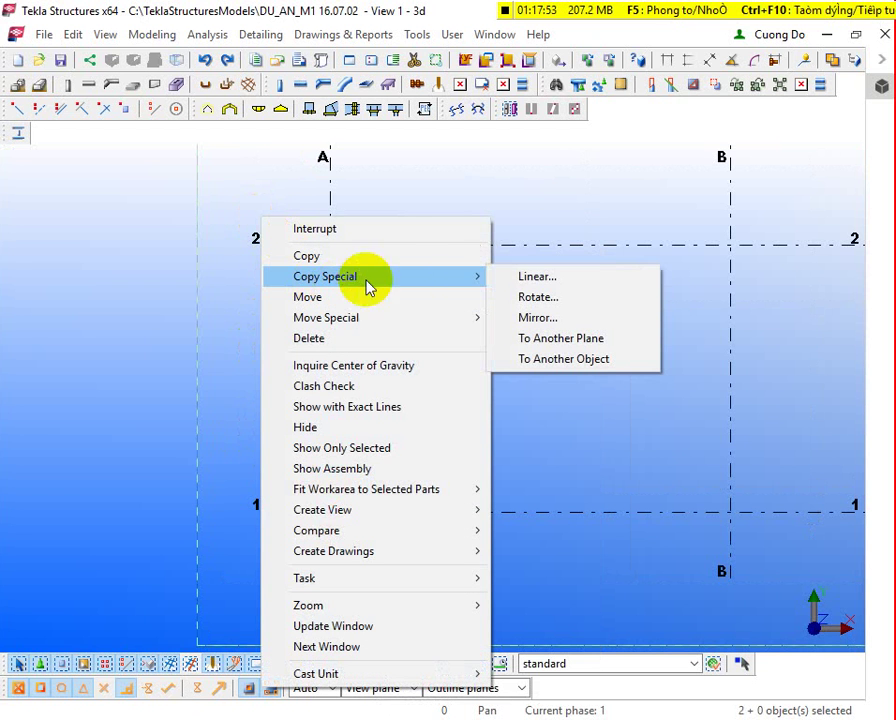
pyautogui.click(535, 282)
pyautogui.moveTo(471, 260); pyautogui.dragTo(625, 207)
pyautogui.click(560, 272)
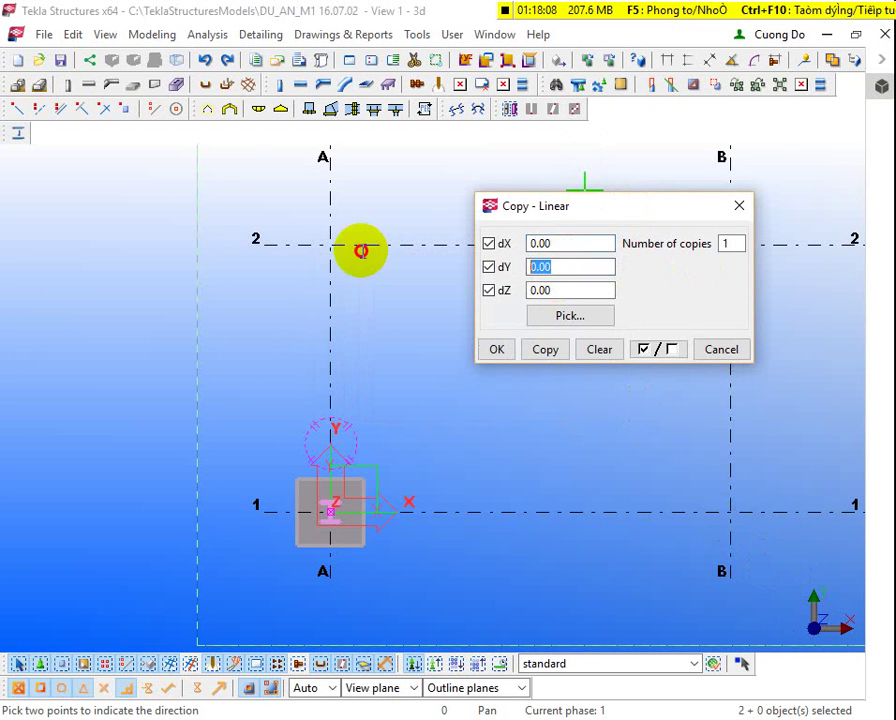
pyautogui.write('4000')
pyautogui.click(545, 349)
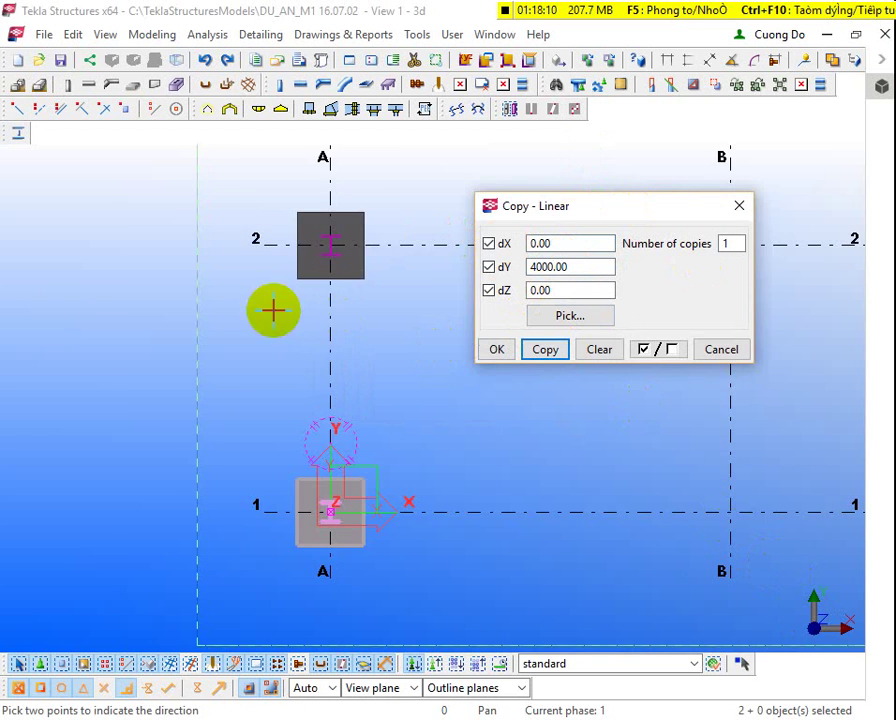
# Step: End the linear copy command, close its dialog, and remove the copied column and footing at A-2
pyautogui.scroll(-2, 273, 311)
pyautogui.rightClick(258, 200)
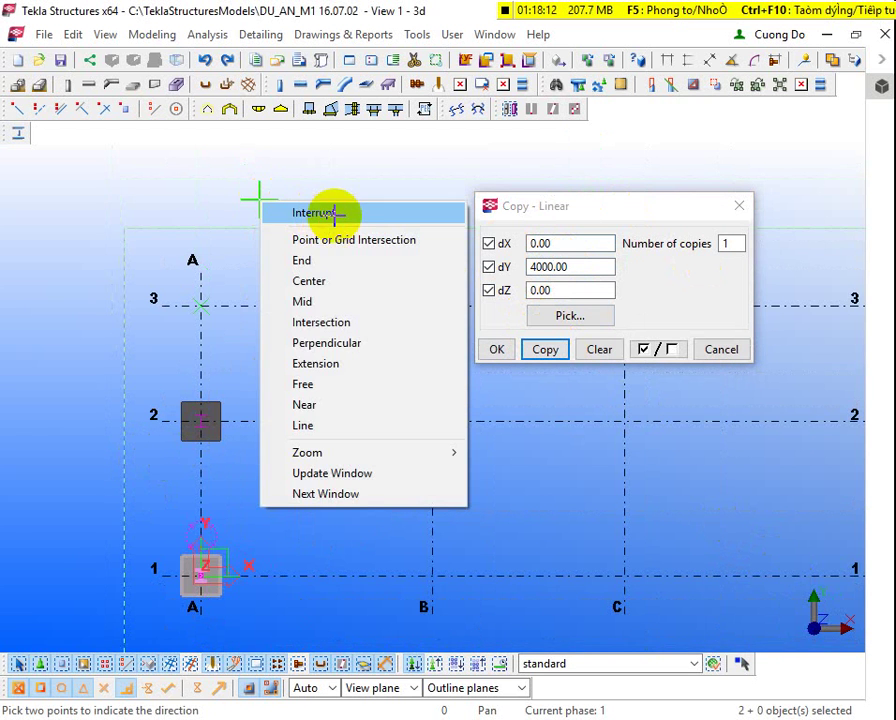
pyautogui.click(333, 213)
pyautogui.click(198, 398)
pyautogui.click(712, 354)
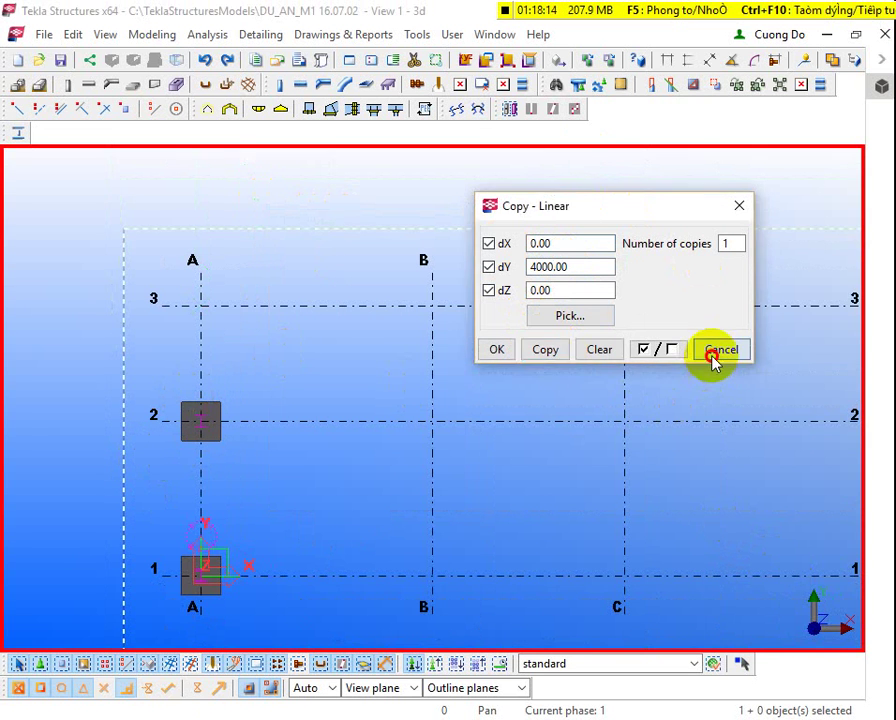
pyautogui.press('Delete')
# Step: Select the column and pad footing at A-1 and make one linear copy with a dY offset of 4000
pyautogui.scroll(-1, 250, 495)
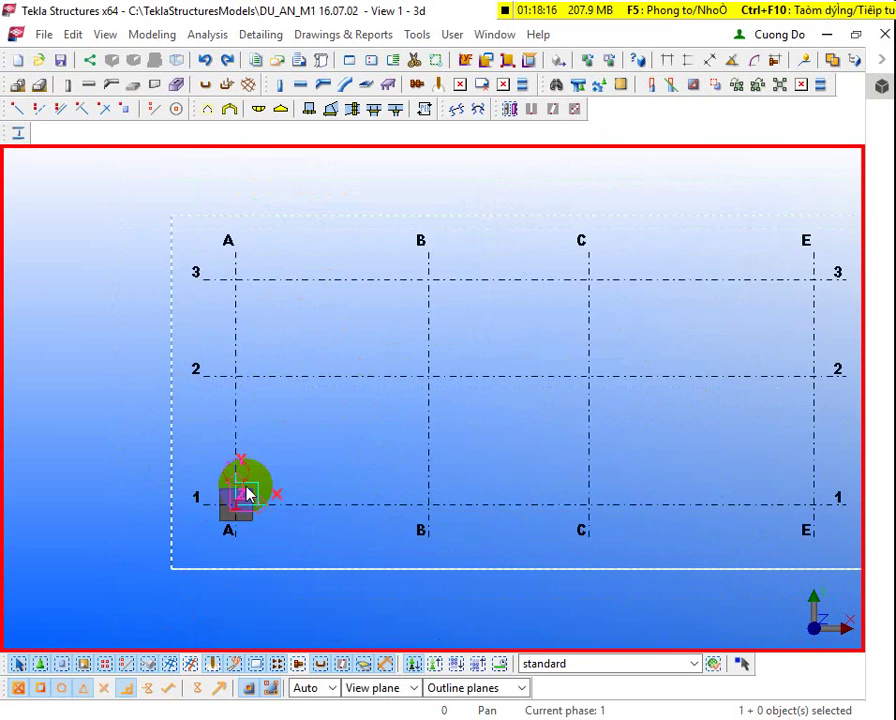
pyautogui.scroll(3, 240, 480)
pyautogui.moveTo(176, 448); pyautogui.dragTo(310, 587)
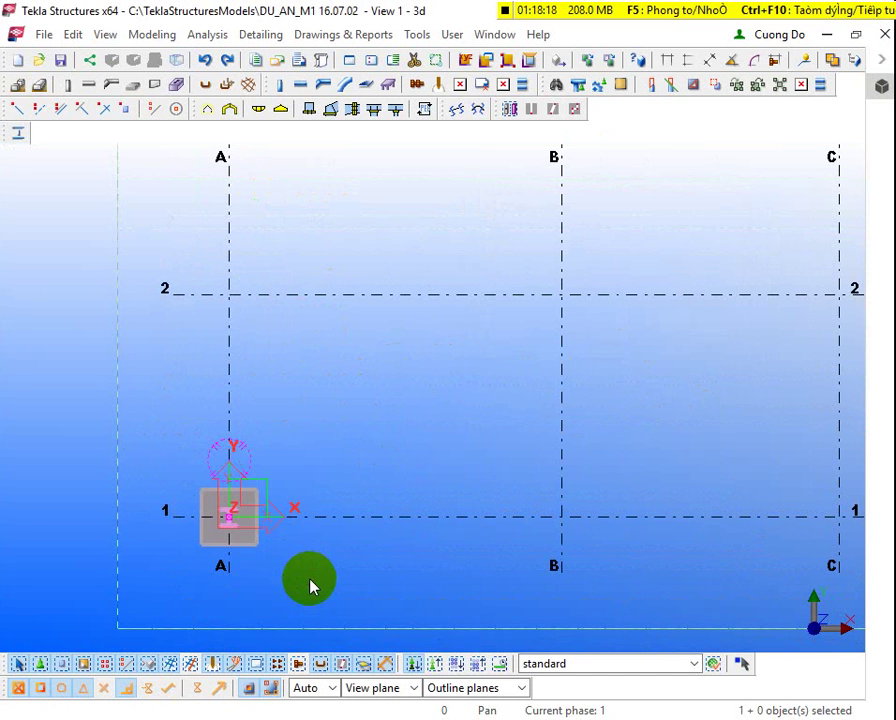
pyautogui.rightClick(238, 208)
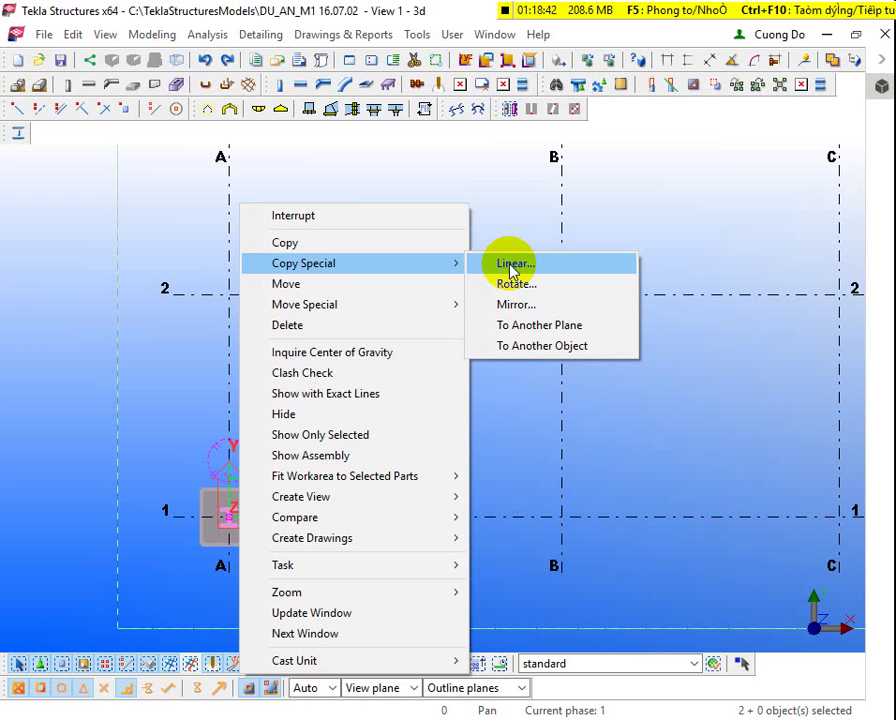
pyautogui.click(510, 264)
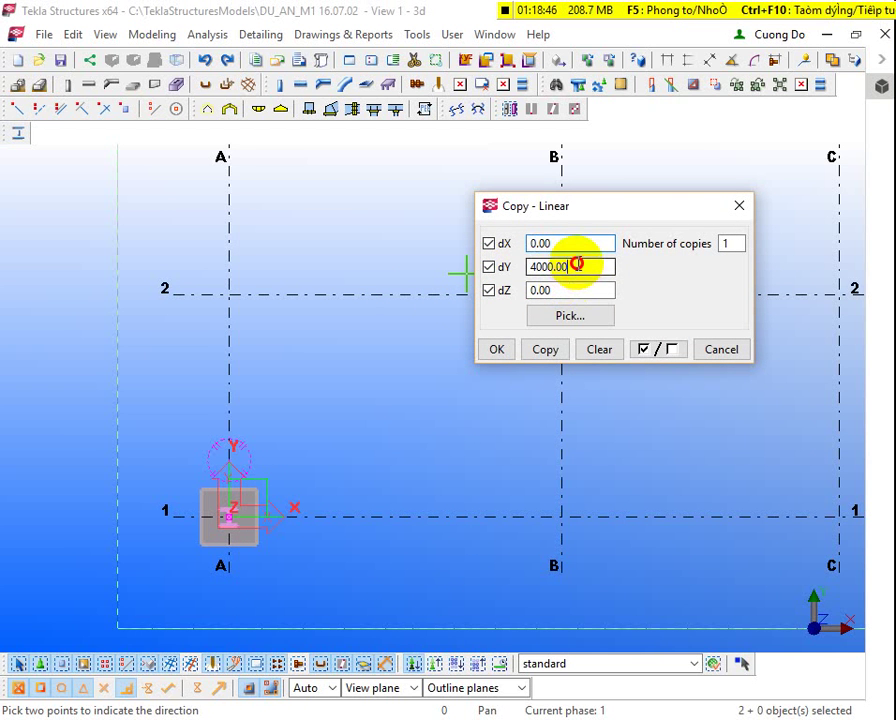
pyautogui.moveTo(577, 264); pyautogui.dragTo(510, 262)
pyautogui.moveTo(207, 382); pyautogui.dragTo(203, 457, button='middle')
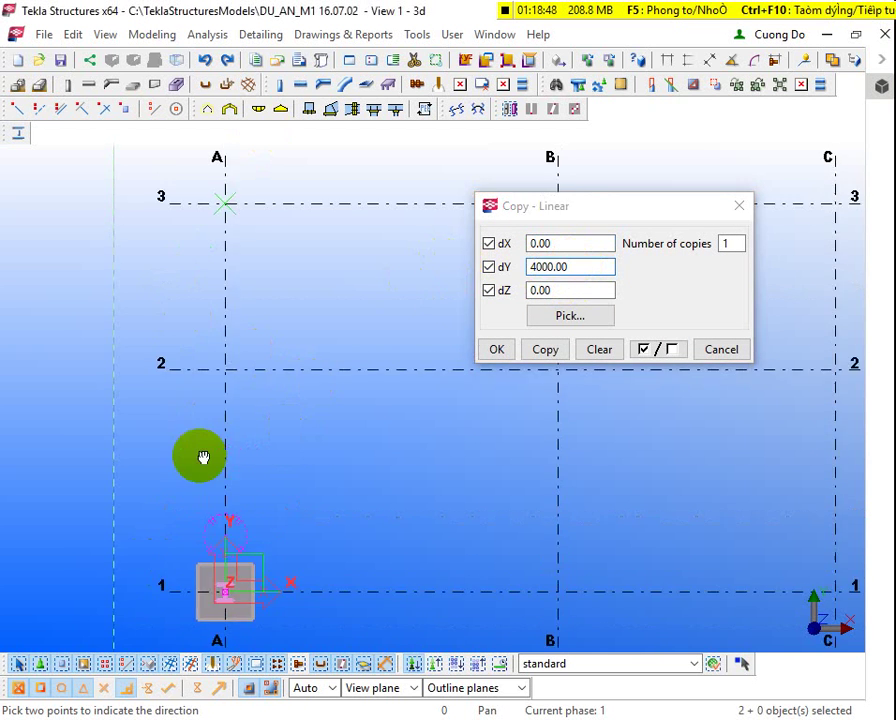
pyautogui.scroll(-2, 195, 340)
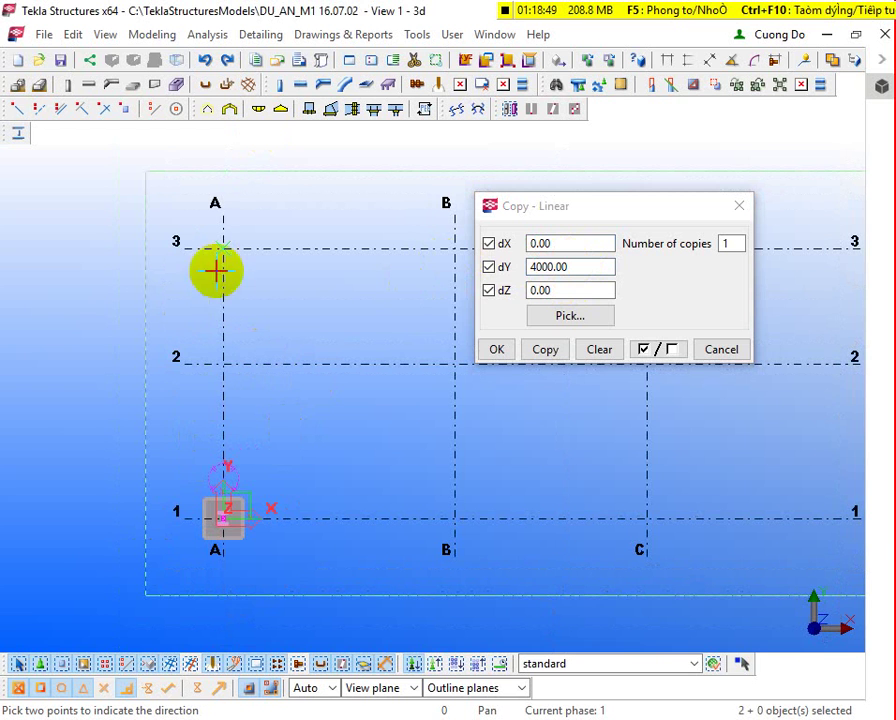
pyautogui.click(540, 350)
# Step: Make another linear copy of the A-1 column and footing with dY set to 7000, and end the command
pyautogui.click(544, 266)
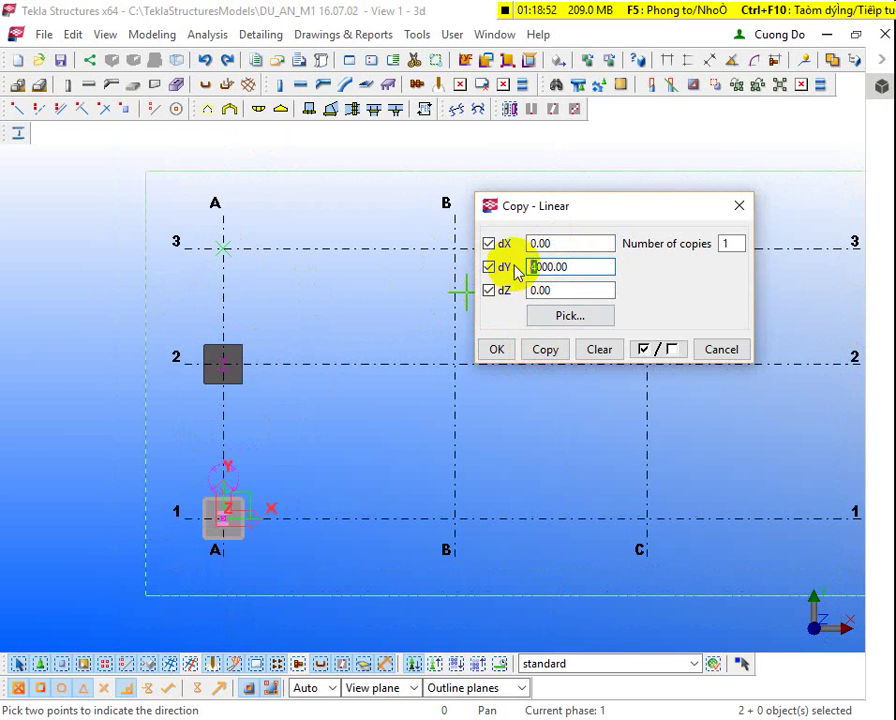
pyautogui.write('7')
pyautogui.click(545, 350)
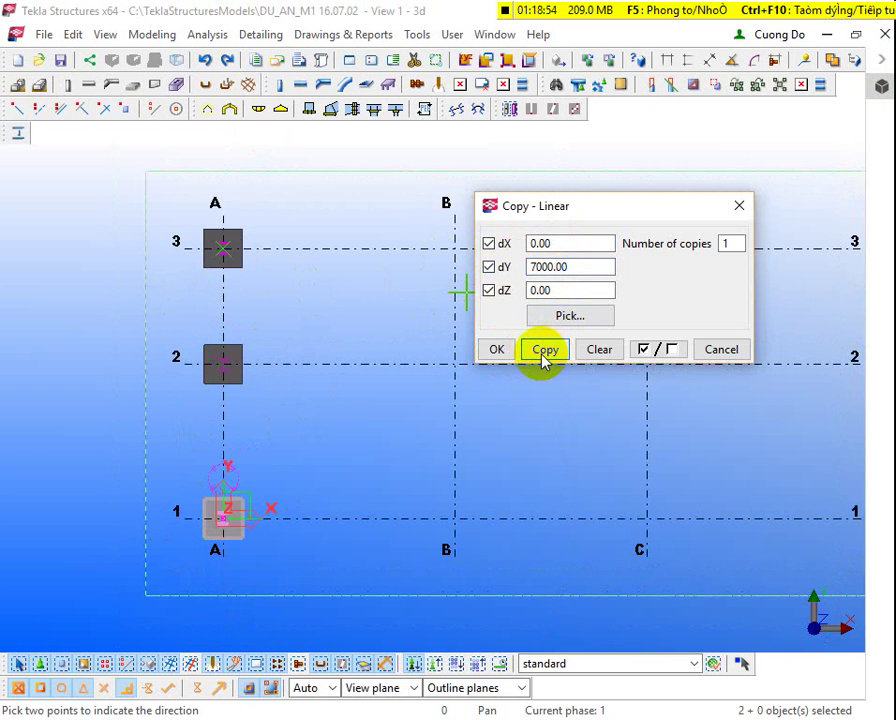
pyautogui.rightClick(304, 228)
pyautogui.click(350, 236)
# Step: Select all columns and footings on grid line A and copy them linearly with dX 6000 and dY 0
pyautogui.scroll(-2, 320, 316)
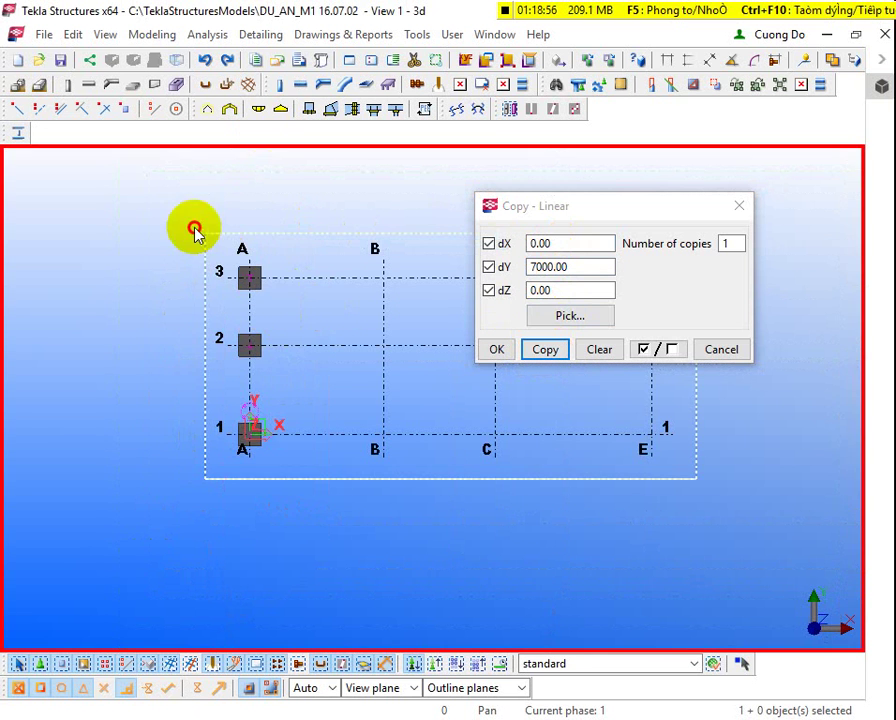
pyautogui.moveTo(195, 230); pyautogui.dragTo(296, 480)
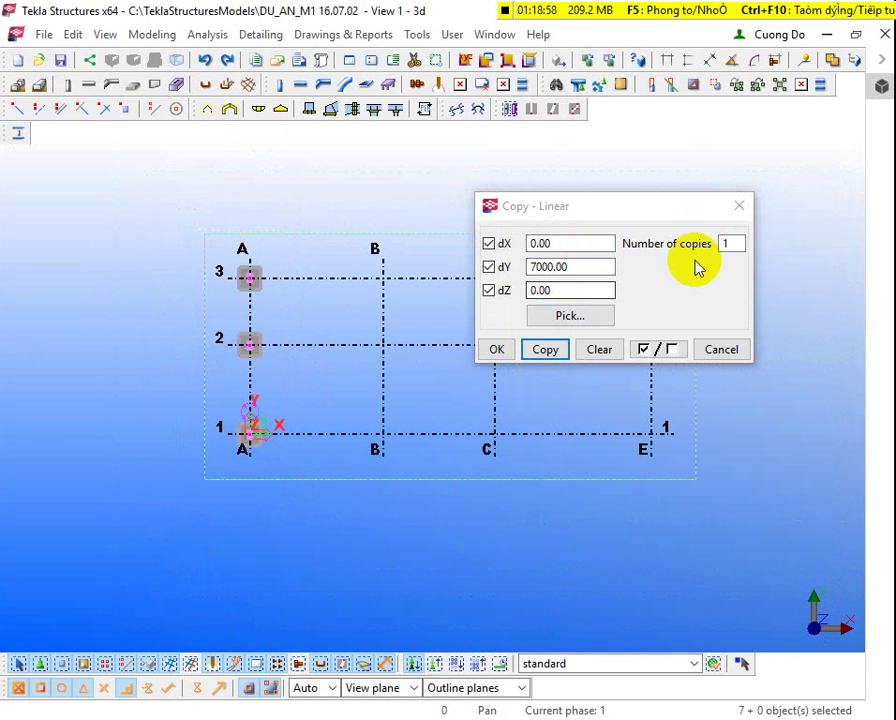
pyautogui.moveTo(566, 266); pyautogui.dragTo(410, 276)
pyautogui.write('0')
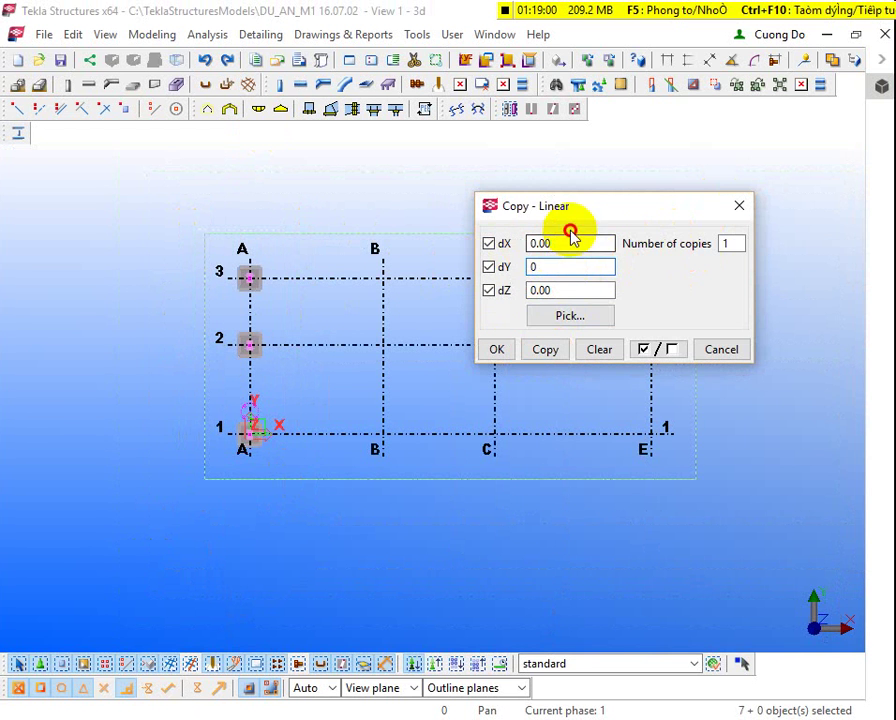
pyautogui.moveTo(570, 233); pyautogui.dragTo(386, 256)
pyautogui.write('60')
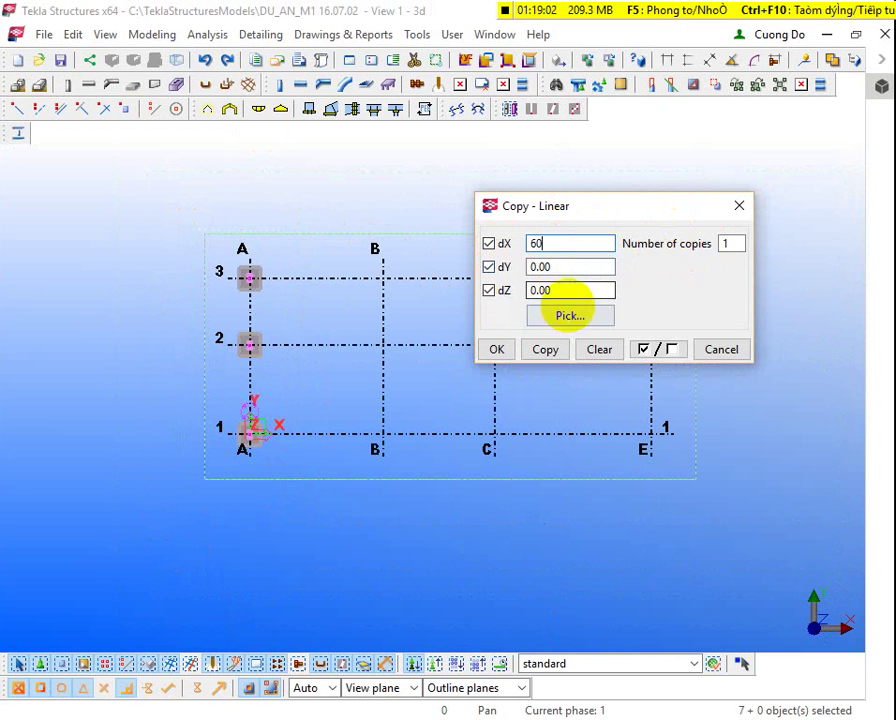
pyautogui.write('00')
pyautogui.click(544, 349)
# Step: Select the columns and footings on grid line B and copy them linearly with dX 5000
pyautogui.scroll(-2, 258, 322)
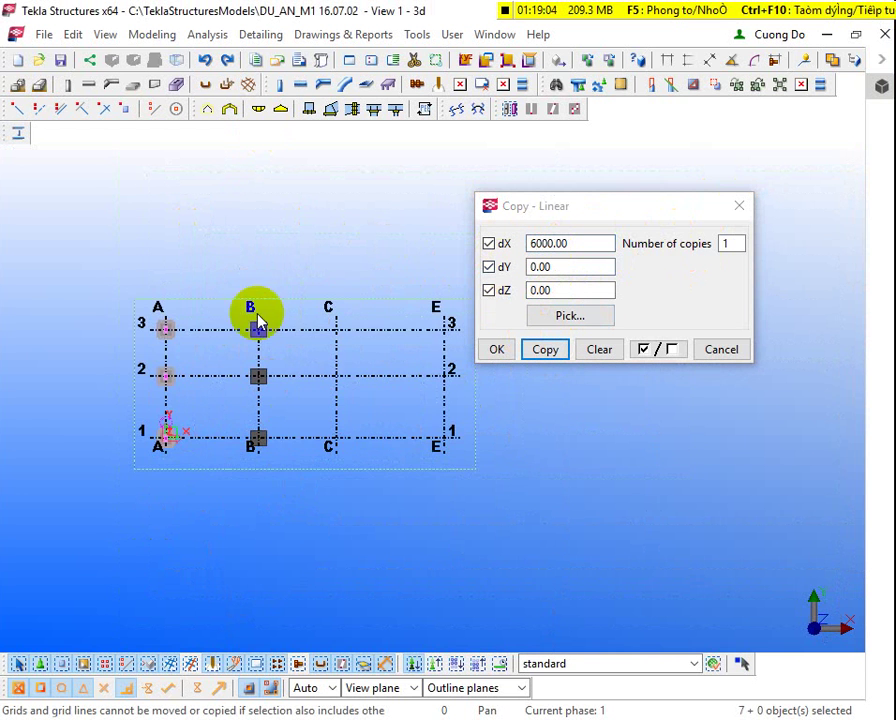
pyautogui.moveTo(234, 298); pyautogui.dragTo(283, 445)
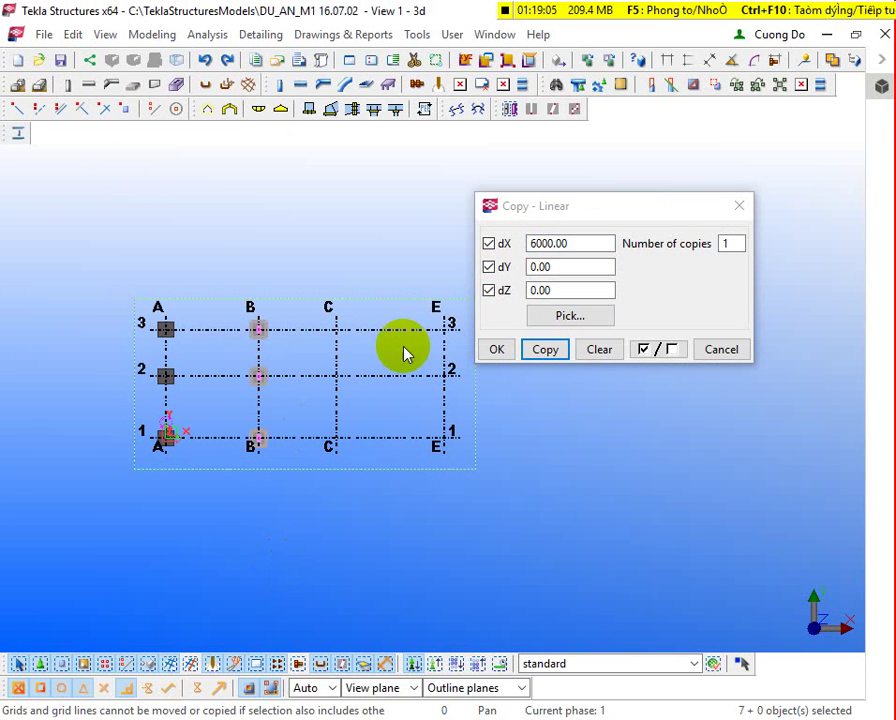
pyautogui.click(536, 246)
pyautogui.moveTo(536, 243); pyautogui.dragTo(530, 243)
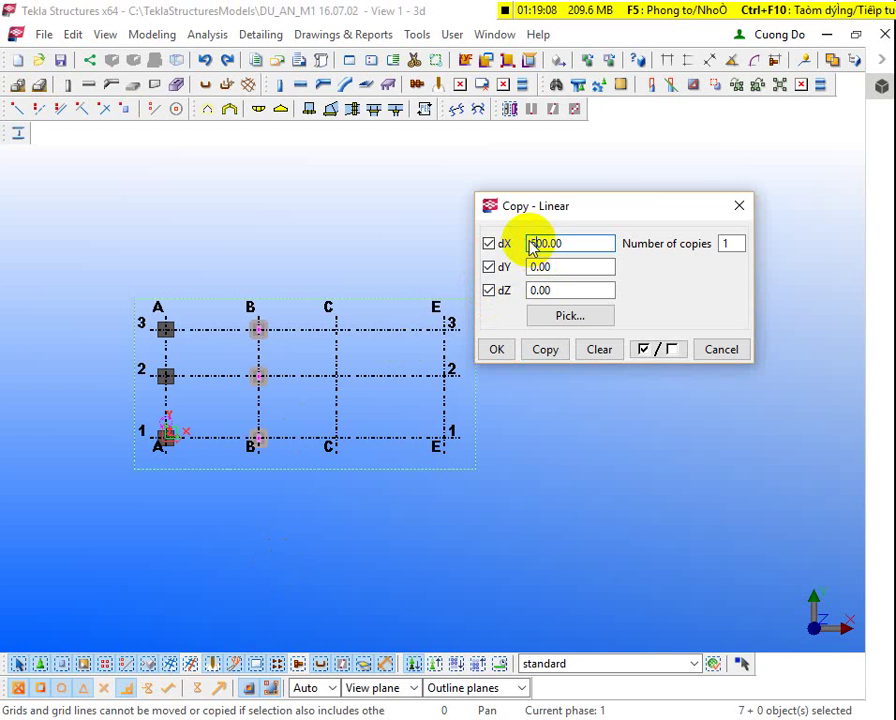
pyautogui.click(544, 349)
# Step: Copy the columns and footings on grid line C linearly with dX 7000, and close the copy dialog
pyautogui.moveTo(326, 282); pyautogui.dragTo(374, 498)
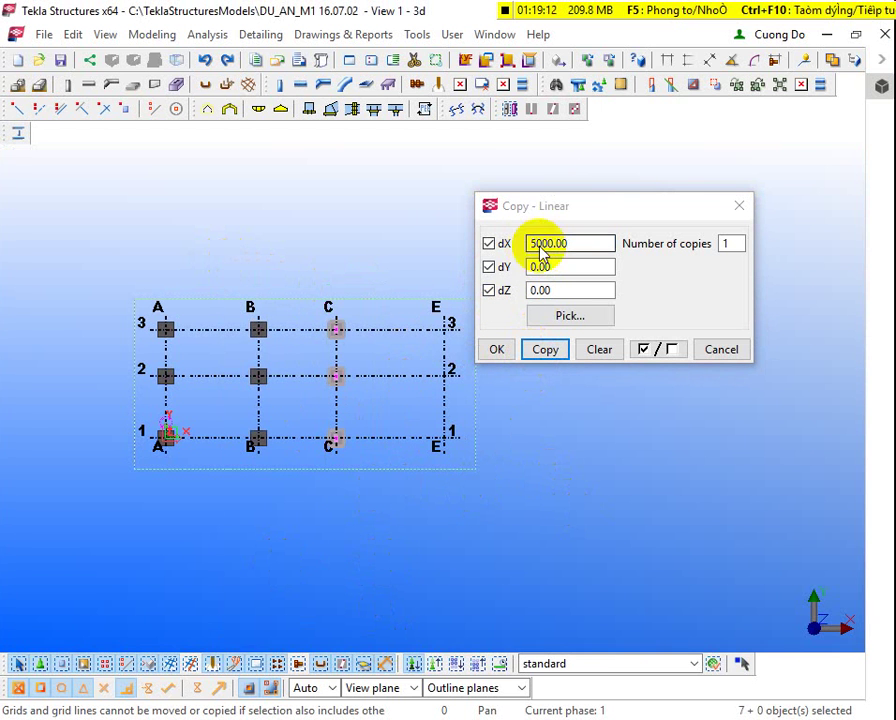
pyautogui.moveTo(538, 244); pyautogui.dragTo(527, 244)
pyautogui.write('7')
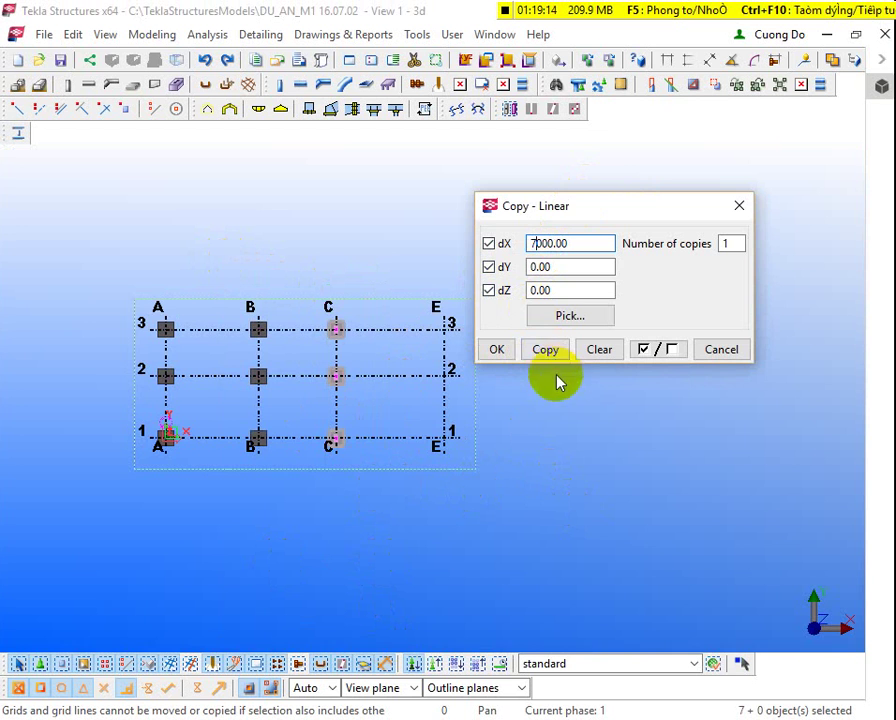
pyautogui.click(544, 352)
pyautogui.scroll(-1, 360, 527)
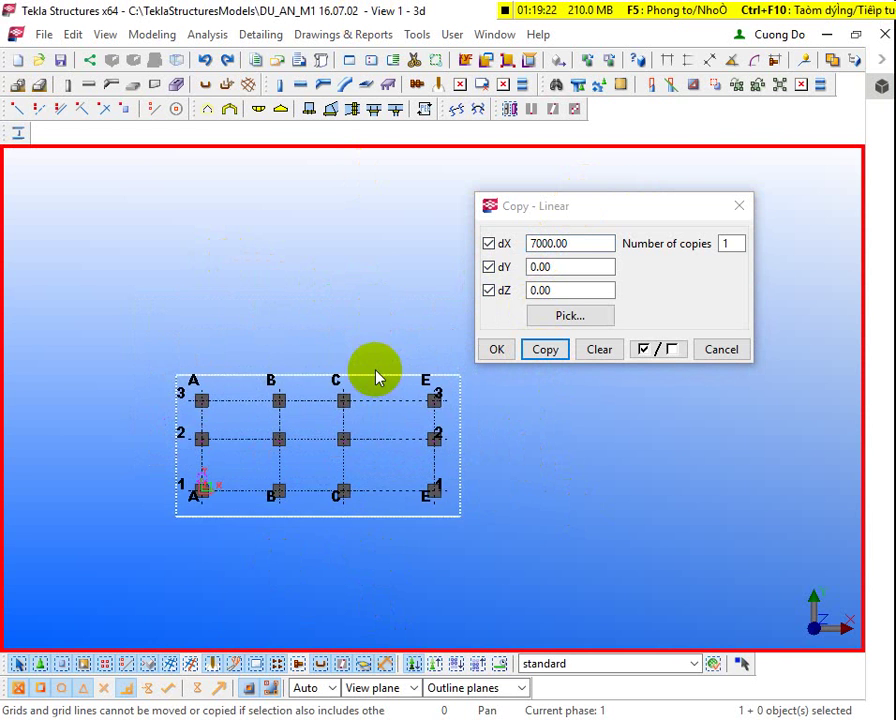
pyautogui.scroll(5, 230, 498)
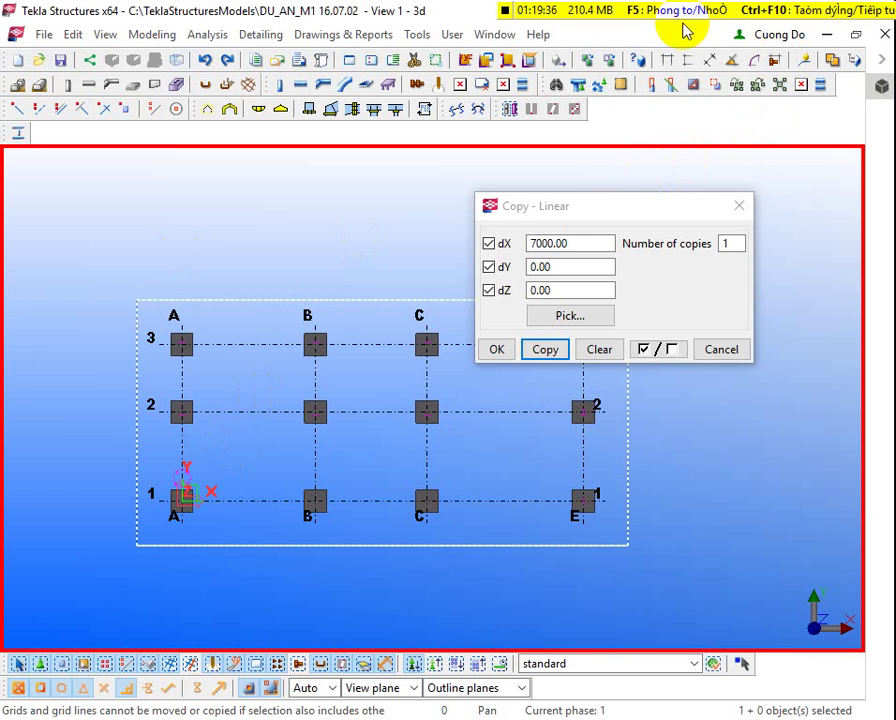
pyautogui.click(497, 349)
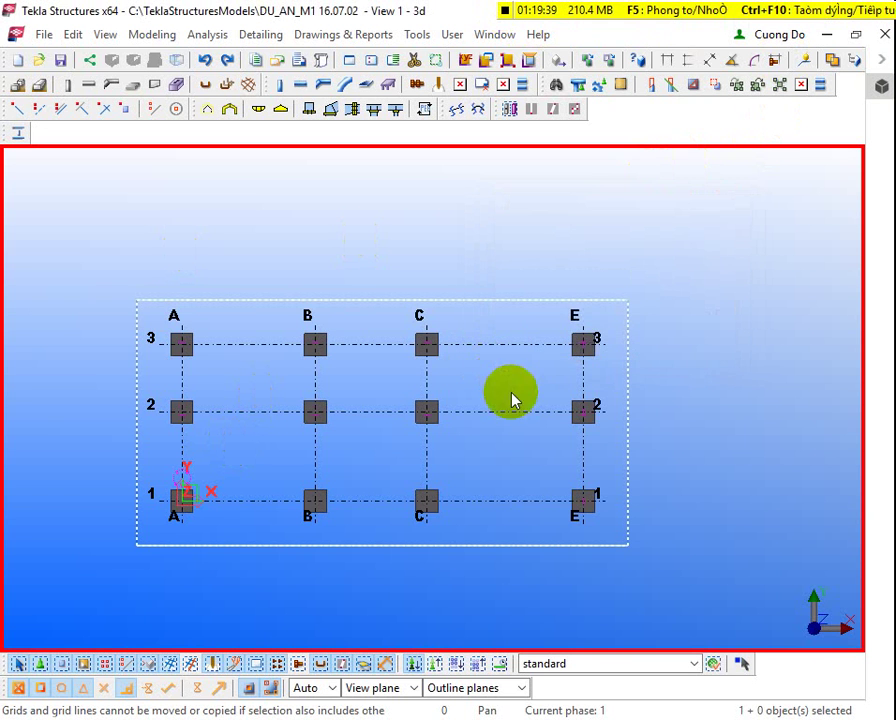
# Step: Examine the orientation of the column at A-2, open its properties and close them without changes
pyautogui.moveTo(512, 400); pyautogui.dragTo(597, 435, button='middle')
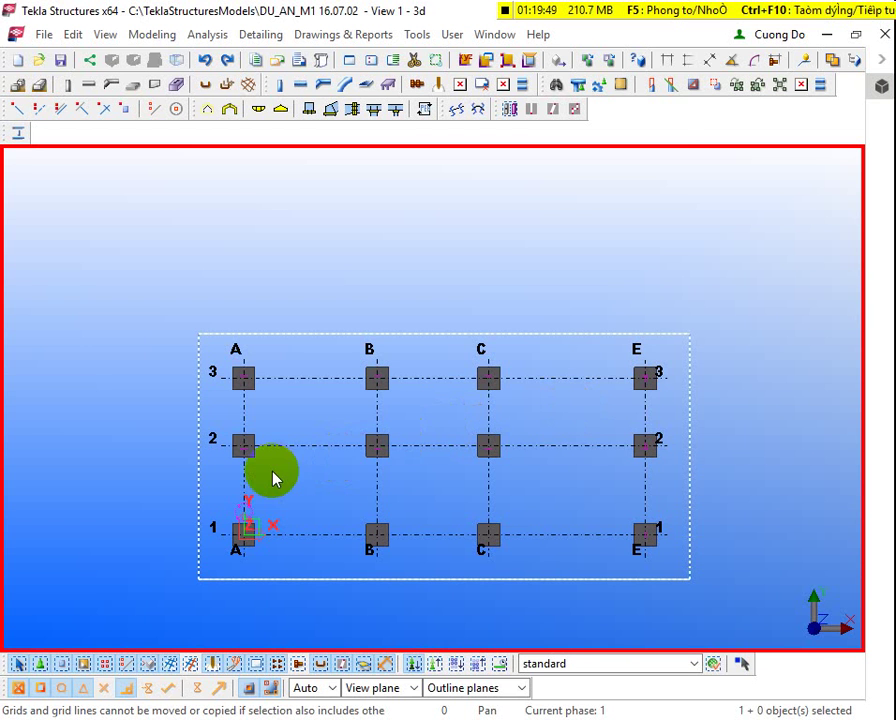
pyautogui.scroll(8, 285, 472)
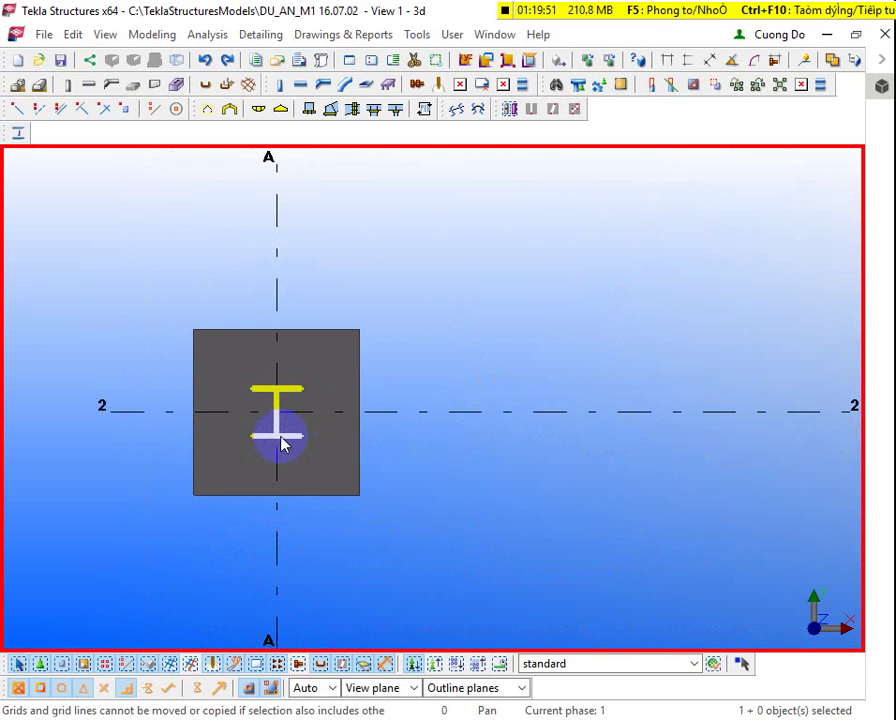
pyautogui.scroll(-4, 281, 444)
pyautogui.scroll(-2, 281, 442)
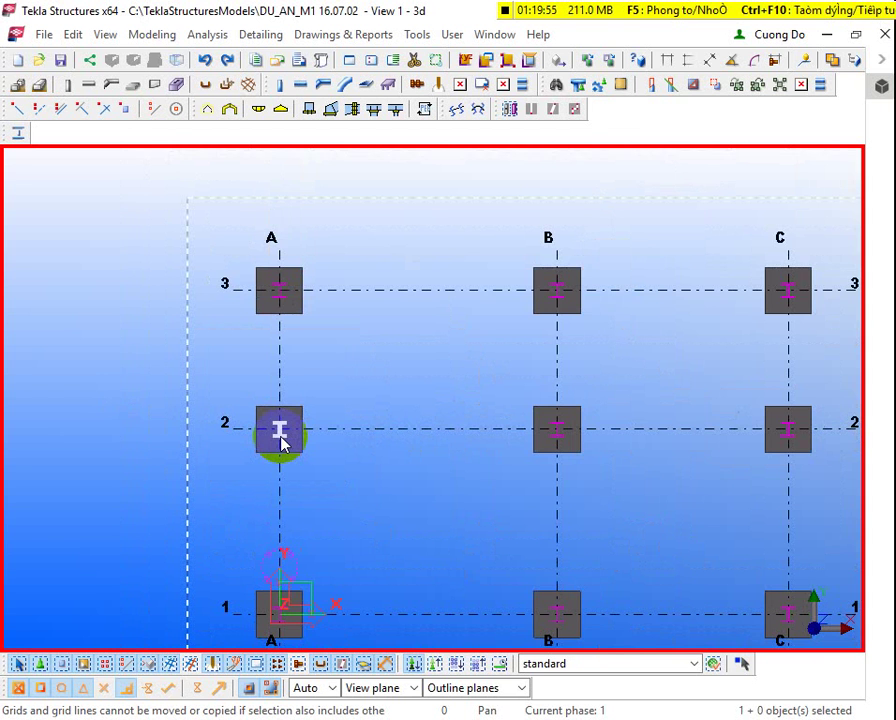
pyautogui.scroll(6, 281, 444)
pyautogui.doubleClick(343, 437)
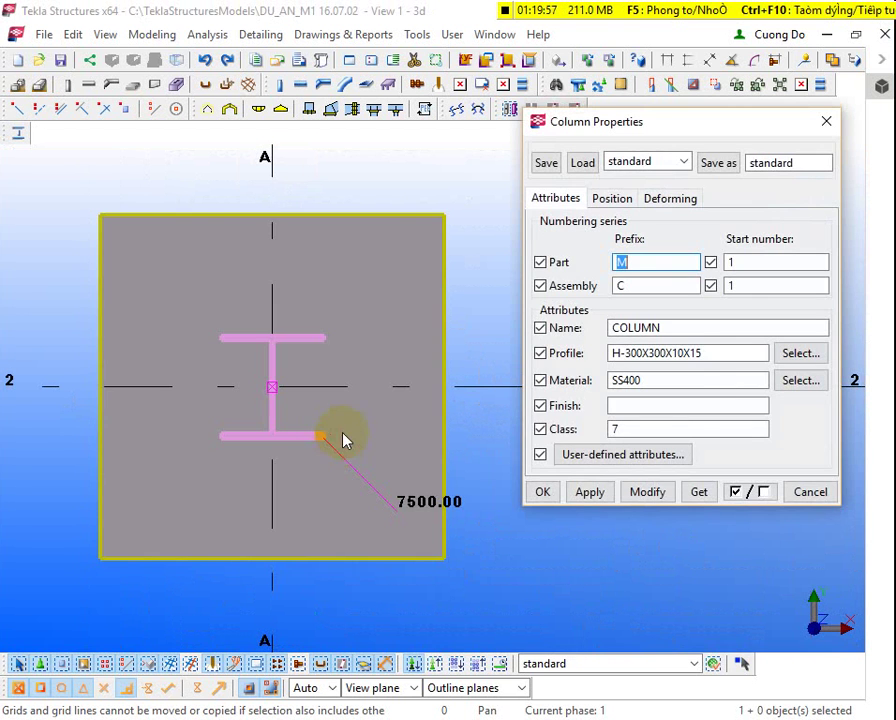
pyautogui.click(826, 492)
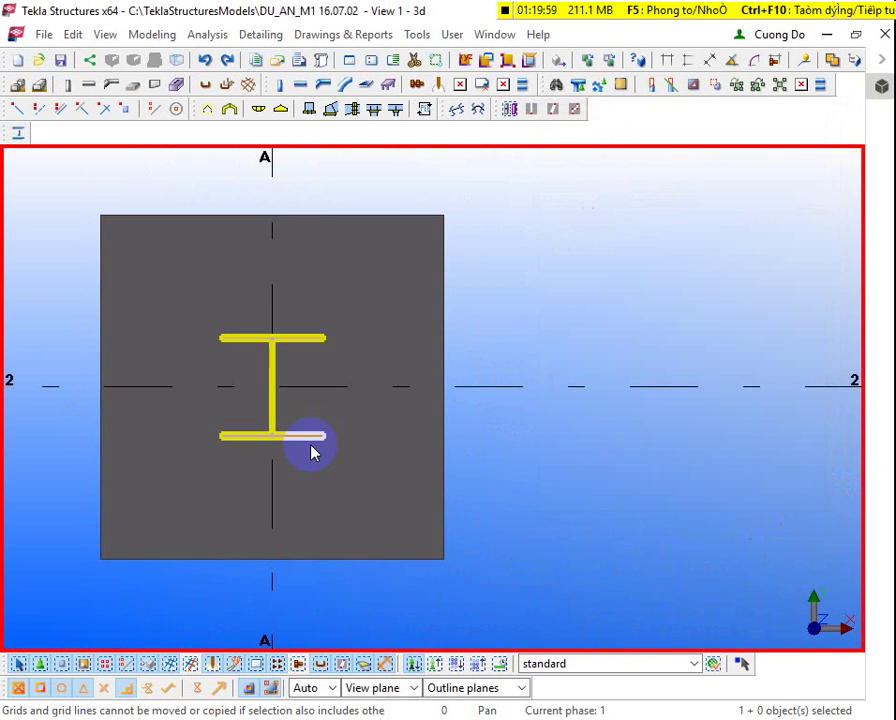
pyautogui.scroll(-4, 312, 348)
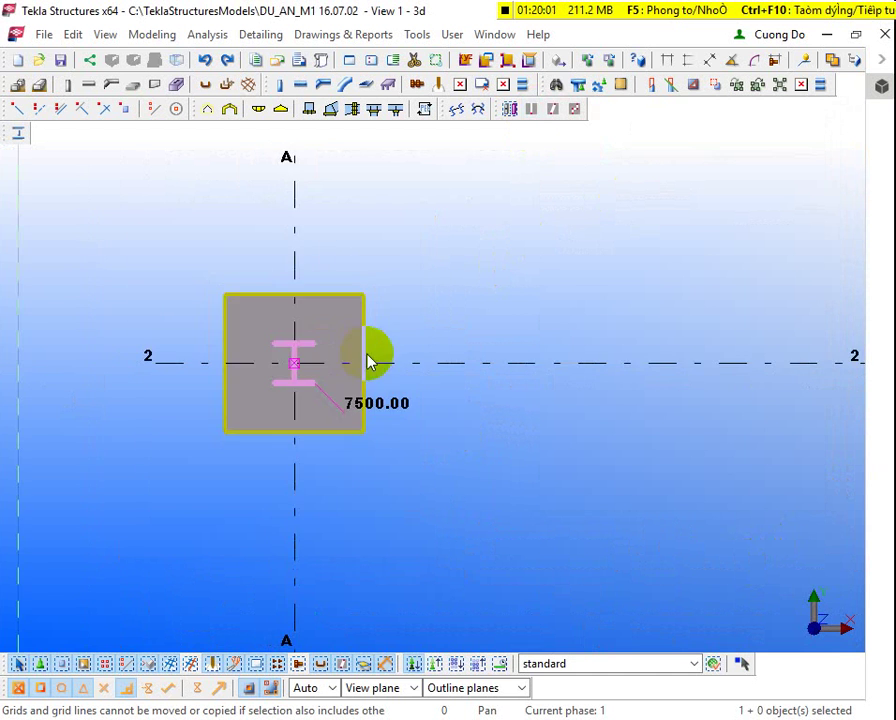
# Step: Review the rotation options in the A-2 column's position properties, compare the columns on grid line A, and cancel the dialog
pyautogui.scroll(4, 335, 374)
pyautogui.doubleClick(290, 392)
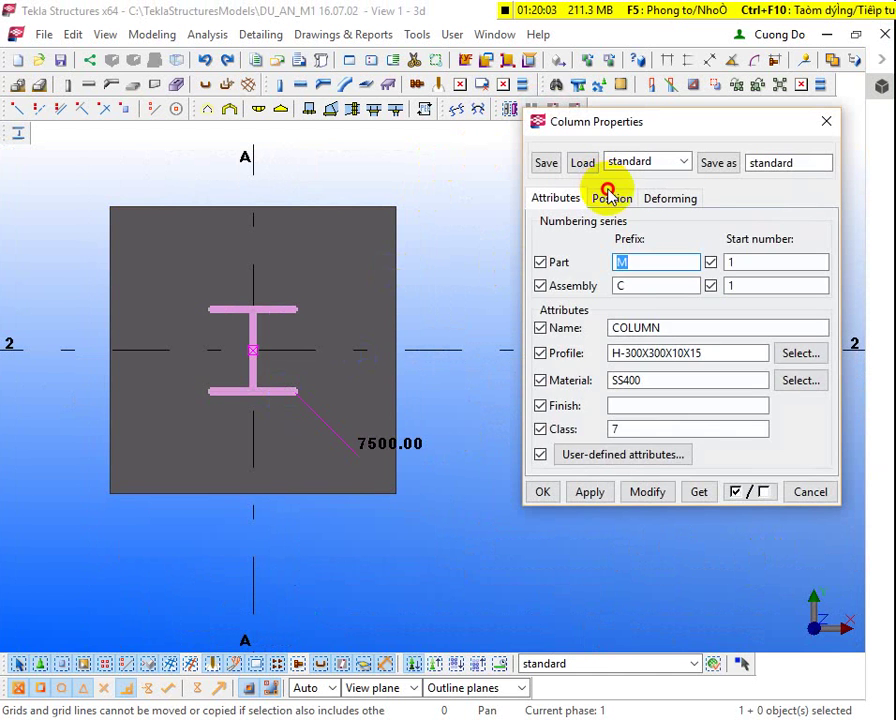
pyautogui.click(609, 192)
pyautogui.click(635, 273)
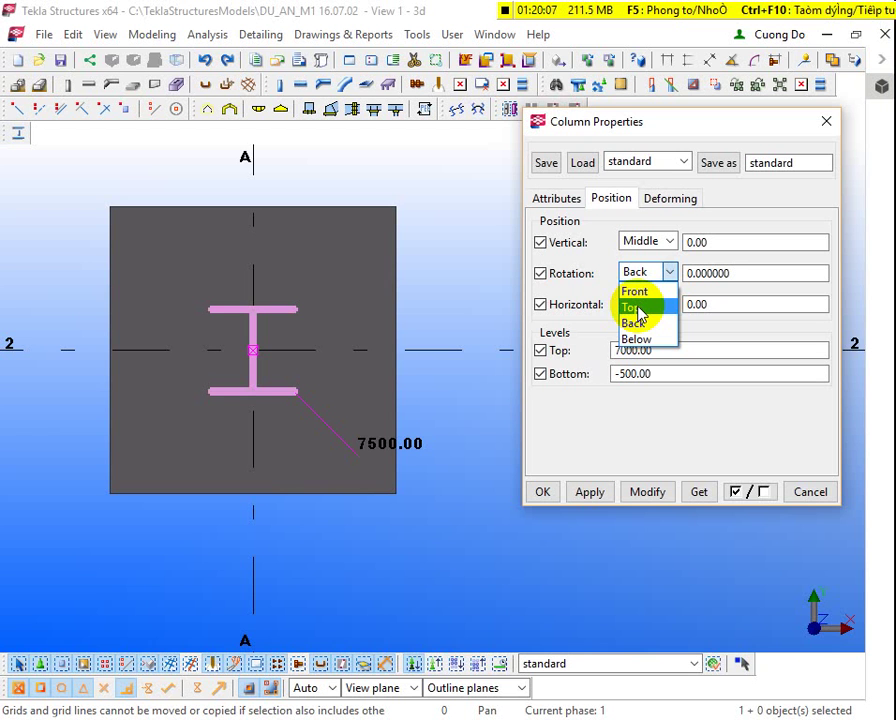
pyautogui.click(410, 430)
pyautogui.scroll(-5, 309, 462)
pyautogui.scroll(-3, 212, 465)
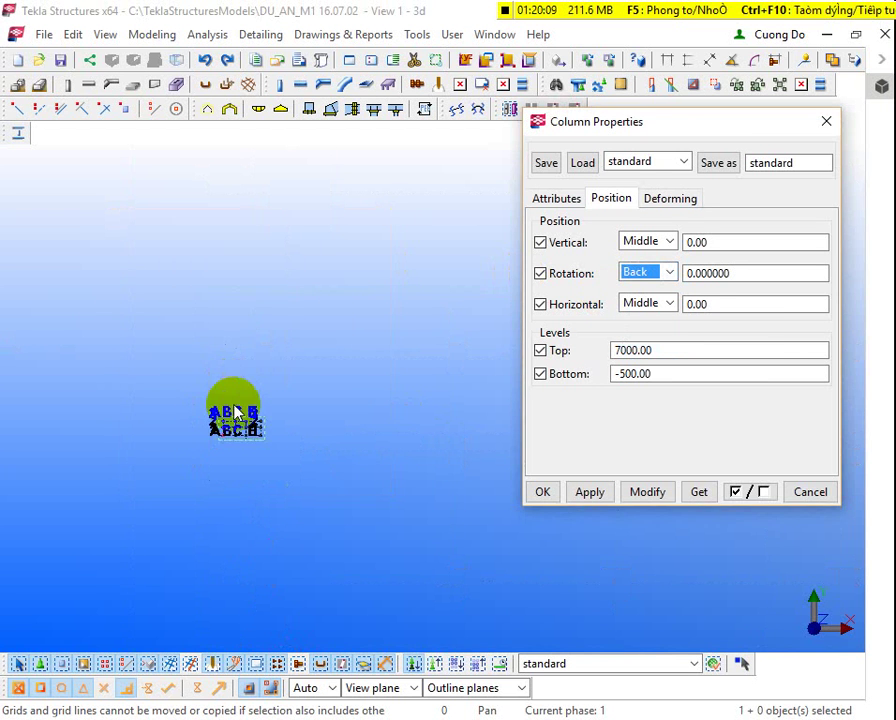
pyautogui.scroll(2, 224, 402)
pyautogui.moveTo(224, 402); pyautogui.dragTo(356, 466, button='middle')
pyautogui.scroll(2, 310, 423)
pyautogui.scroll(4, 290, 425)
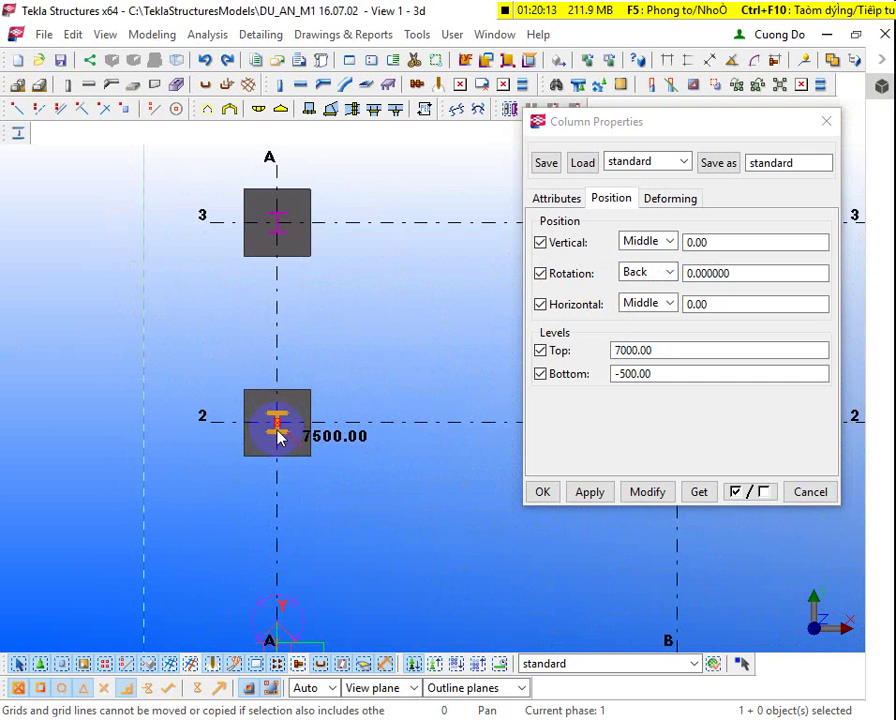
pyautogui.scroll(-2, 236, 320)
pyautogui.scroll(1, 233, 340)
pyautogui.scroll(3, 230, 575)
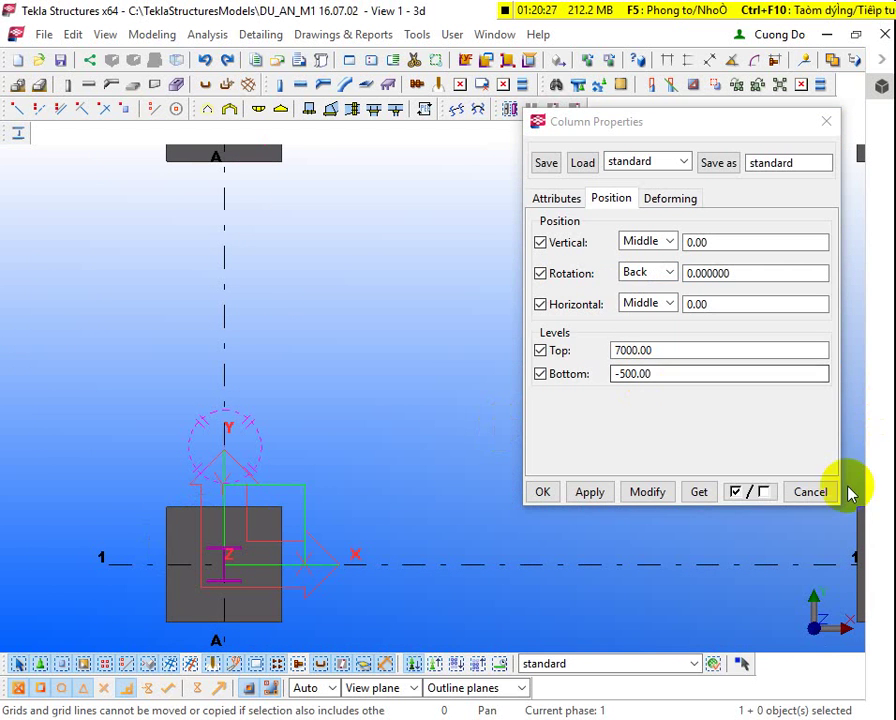
pyautogui.click(800, 490)
# Step: Show View 1 - 3d in perspective and examine the copied columns and footings across the whole grid
pyautogui.click(495, 34)
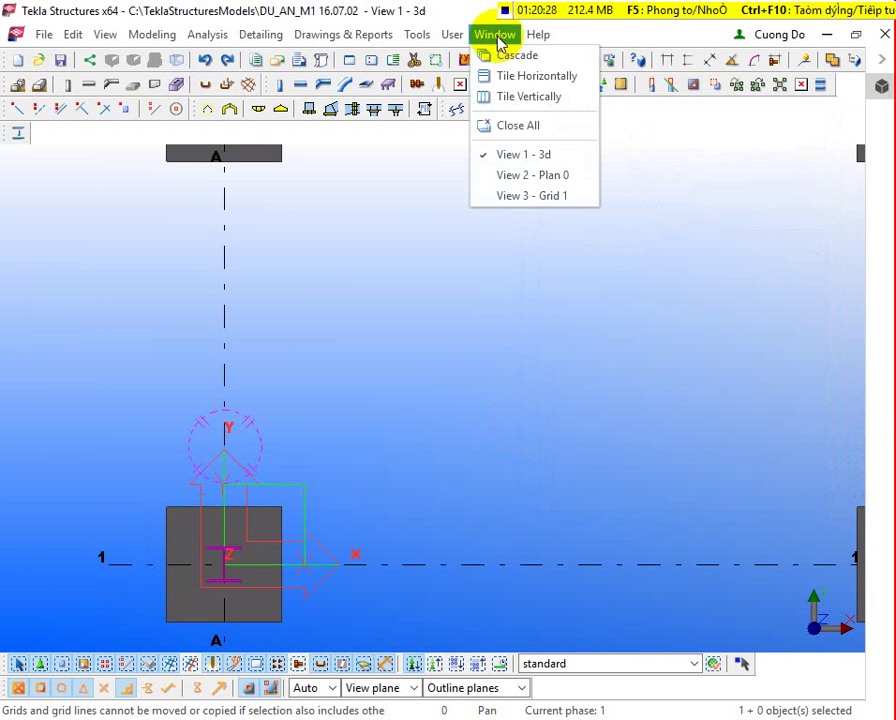
pyautogui.click(527, 155)
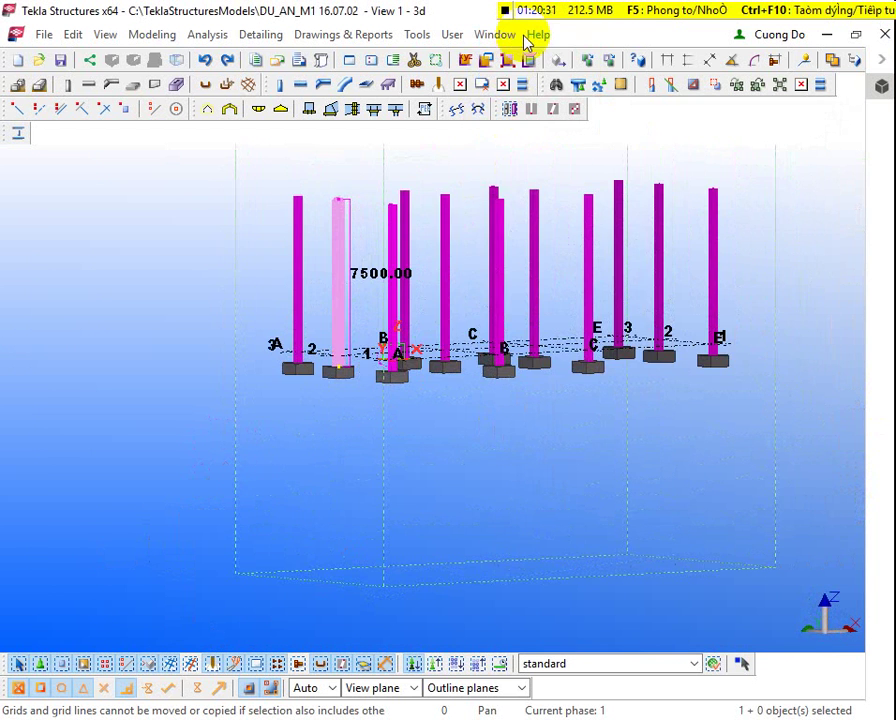
pyautogui.moveTo(456, 226); pyautogui.dragTo(426, 264, button='middle')
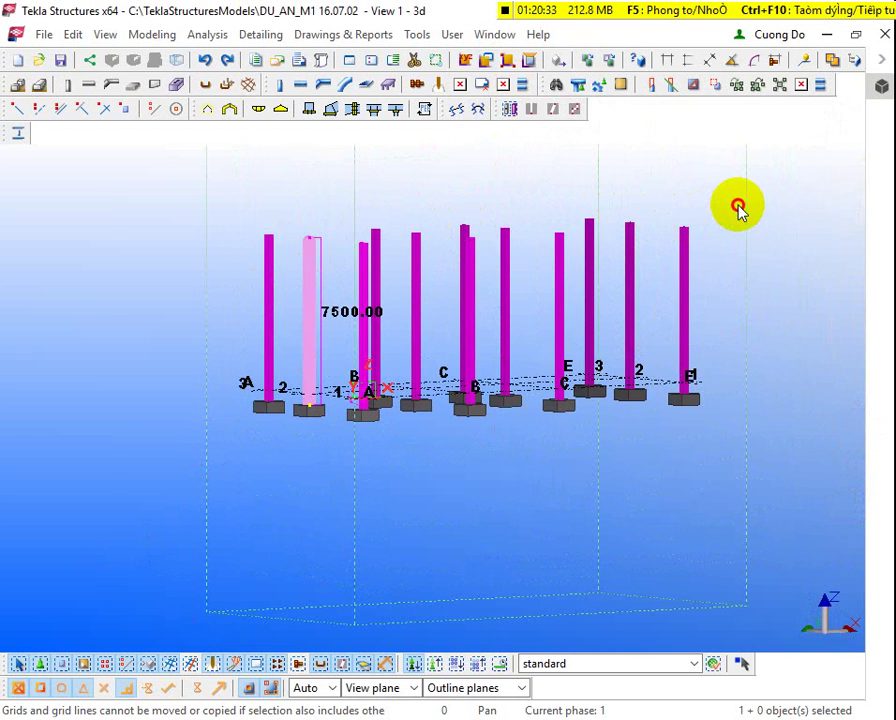
pyautogui.scroll(1, 728, 212)
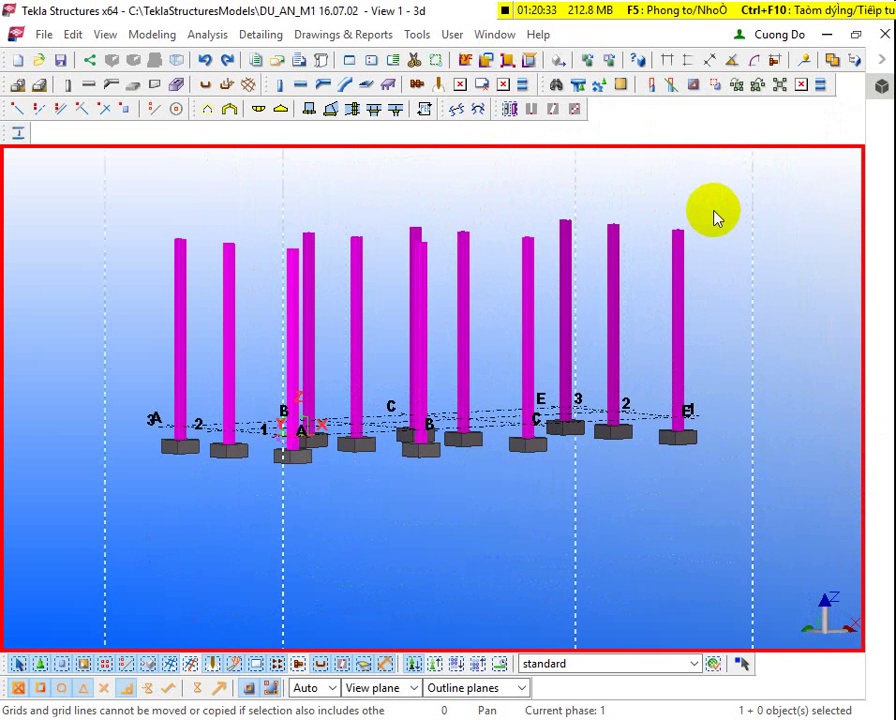
# Step: Open the properties of the column at E-1 and select all the columns in the grid
pyautogui.doubleClick(680, 283)
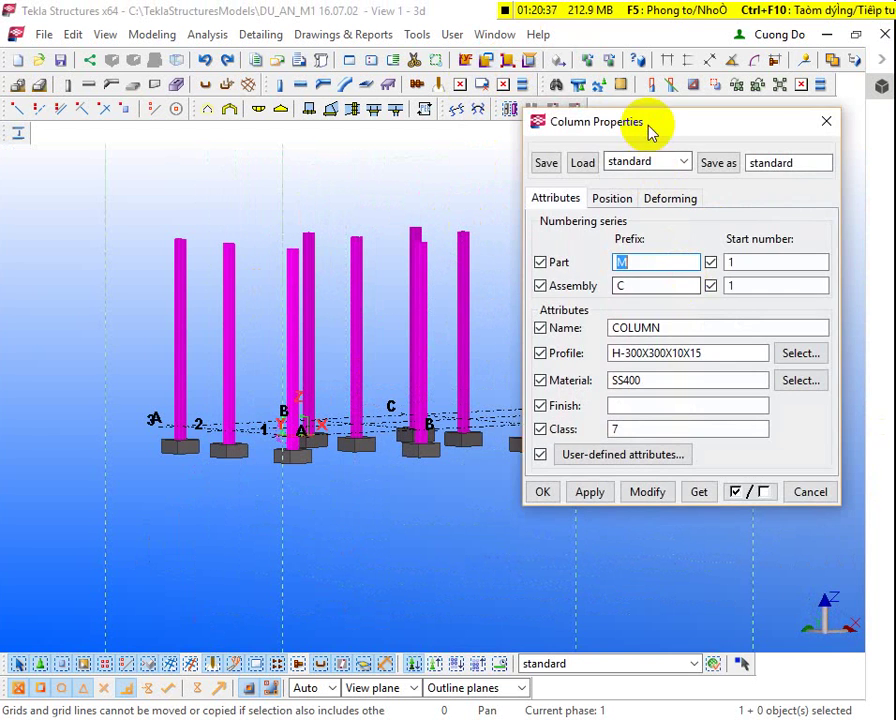
pyautogui.moveTo(650, 126); pyautogui.dragTo(722, 530)
pyautogui.click(740, 206)
pyautogui.moveTo(731, 203); pyautogui.dragTo(158, 284)
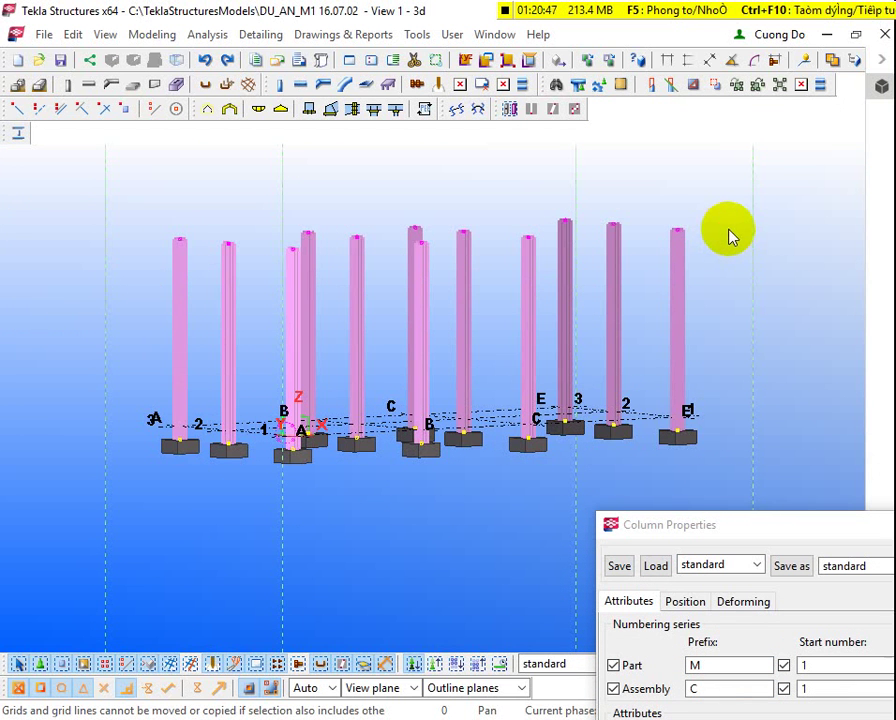
pyautogui.moveTo(708, 208); pyautogui.dragTo(168, 308)
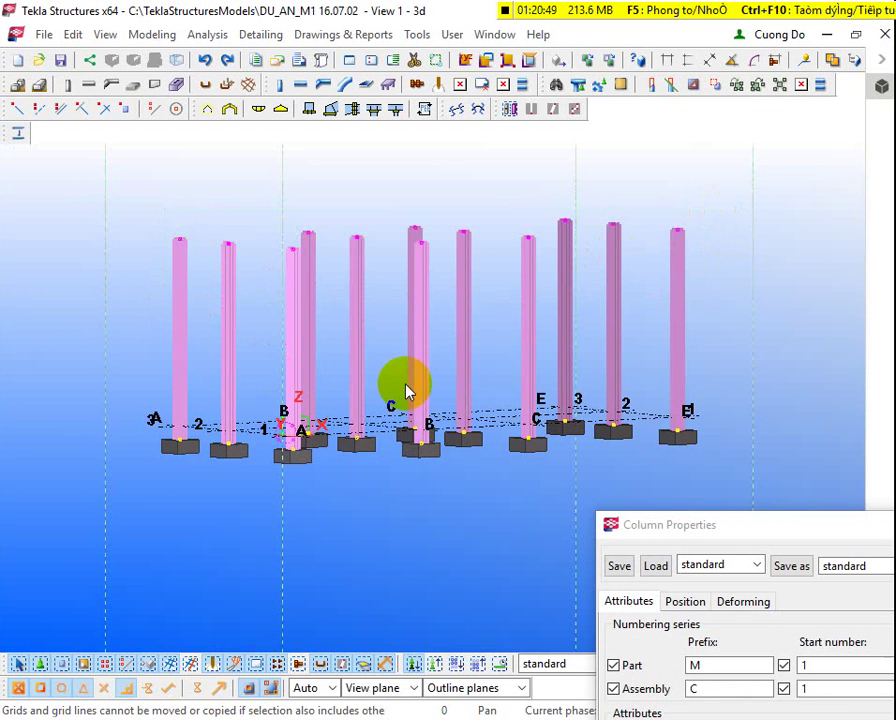
pyautogui.moveTo(714, 526); pyautogui.dragTo(738, 340)
pyautogui.moveTo(714, 216); pyautogui.dragTo(150, 325)
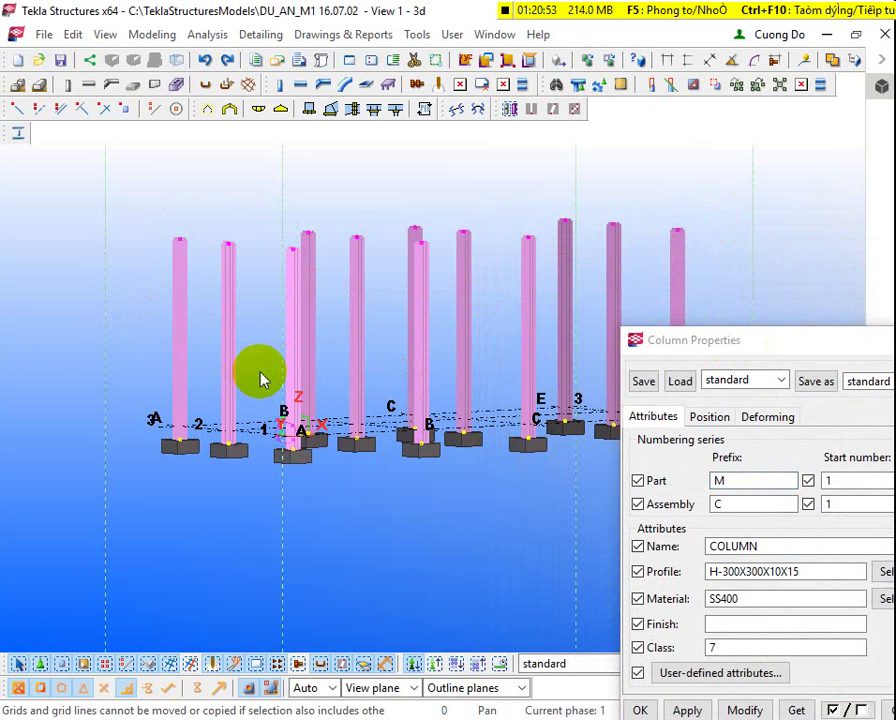
# Step: Show the model in plan, set the rotation of all selected columns to Front, and close the column properties
pyautogui.hotkey('ctrl', 'p')
pyautogui.scroll(2, 42, 510)
pyautogui.scroll(3, 88, 567)
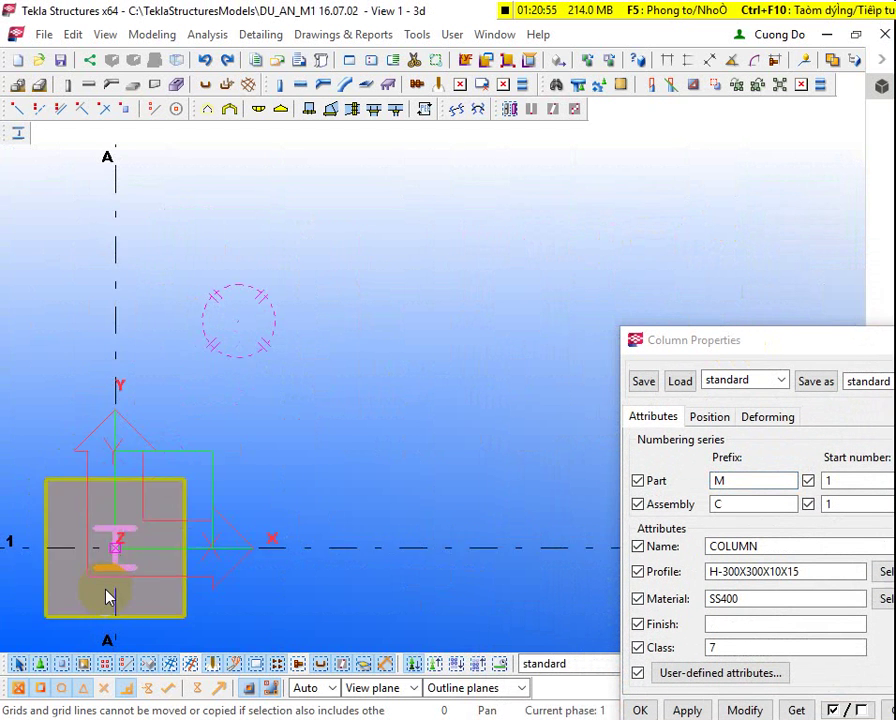
pyautogui.click(708, 418)
pyautogui.moveTo(744, 354); pyautogui.dragTo(681, 165)
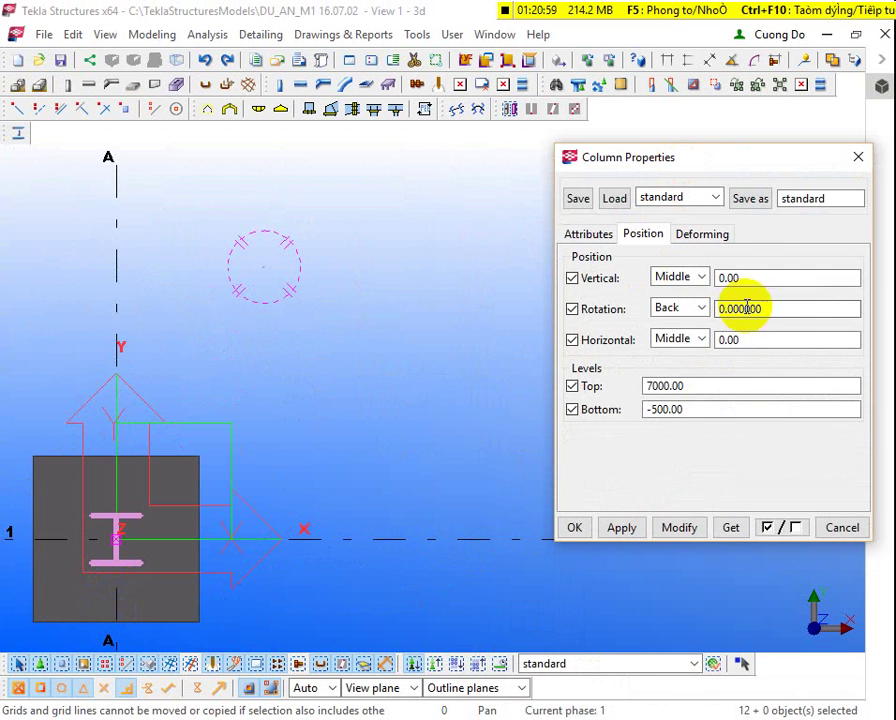
pyautogui.click(676, 310)
pyautogui.click(672, 330)
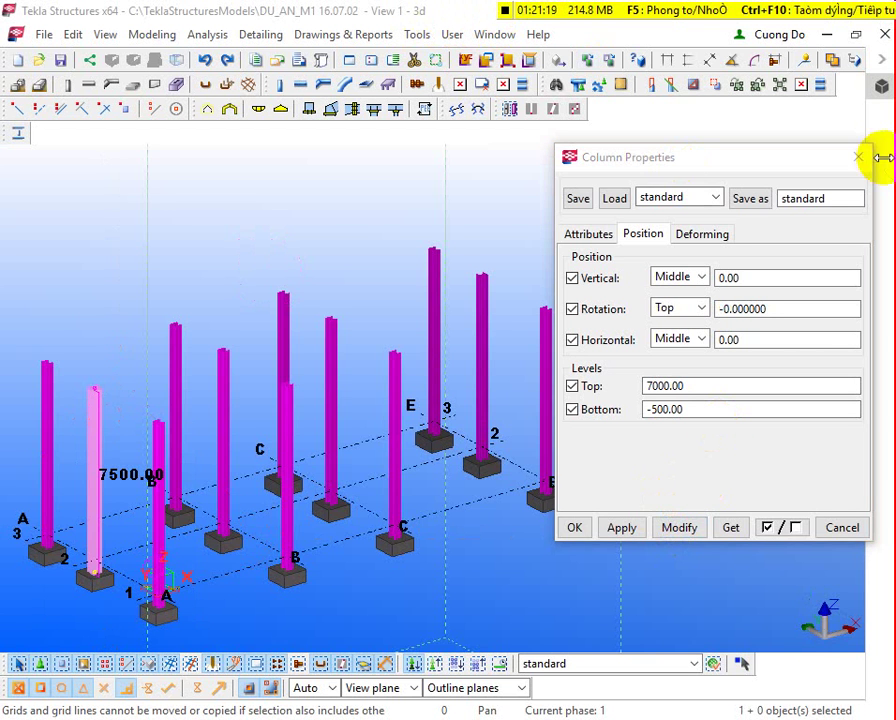
pyautogui.click(858, 157)
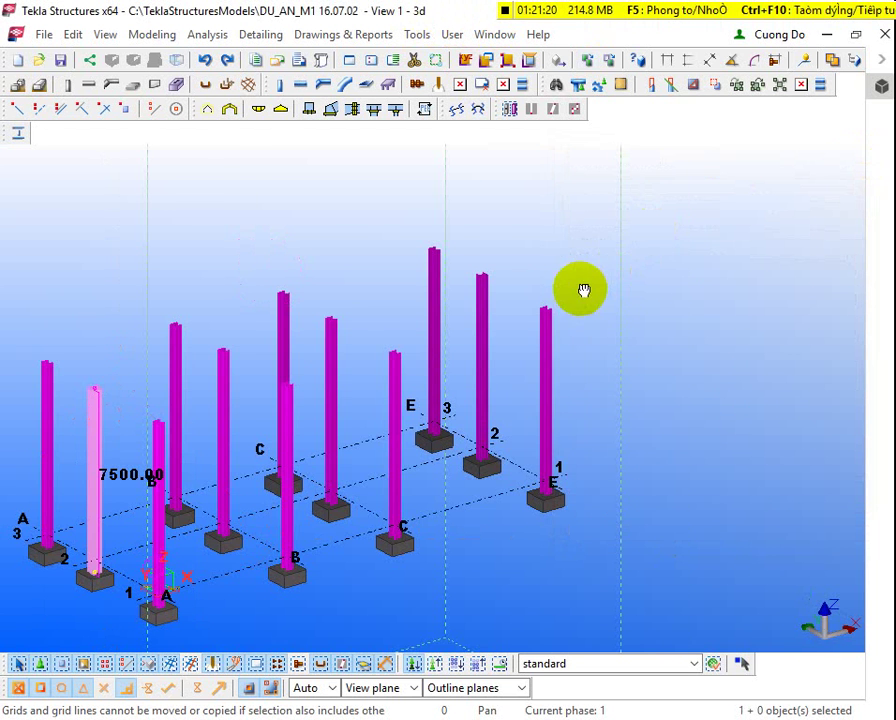
# Step: Examine the orientation of the columns across the grid in View 1 - 3d and compare the column tops on grid line E
pyautogui.moveTo(584, 290); pyautogui.dragTo(572, 252)
pyautogui.scroll(-5, 636, 276)
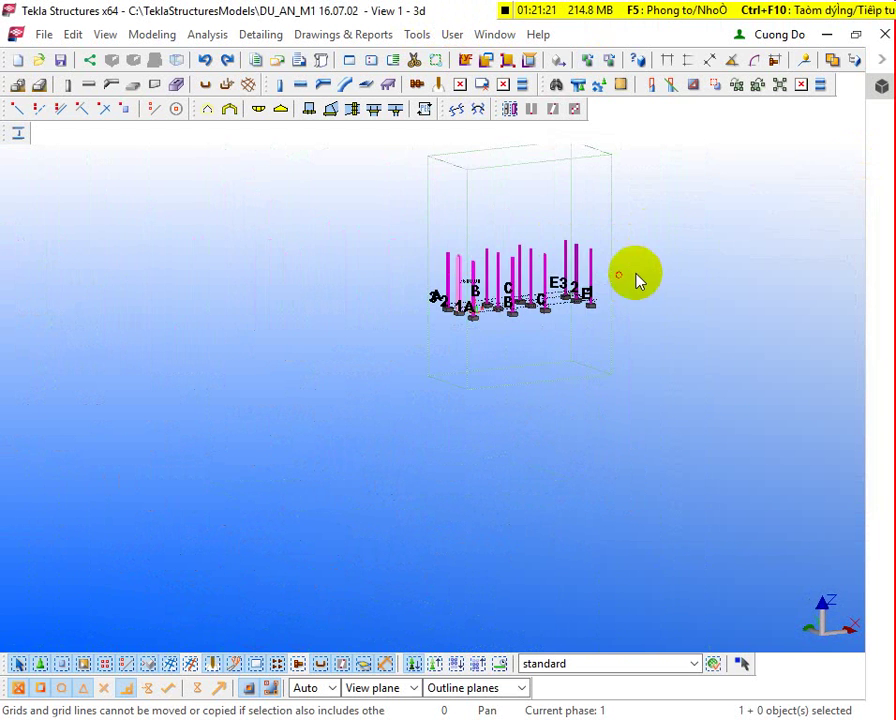
pyautogui.scroll(4, 400, 260)
pyautogui.scroll(4, 408, 288)
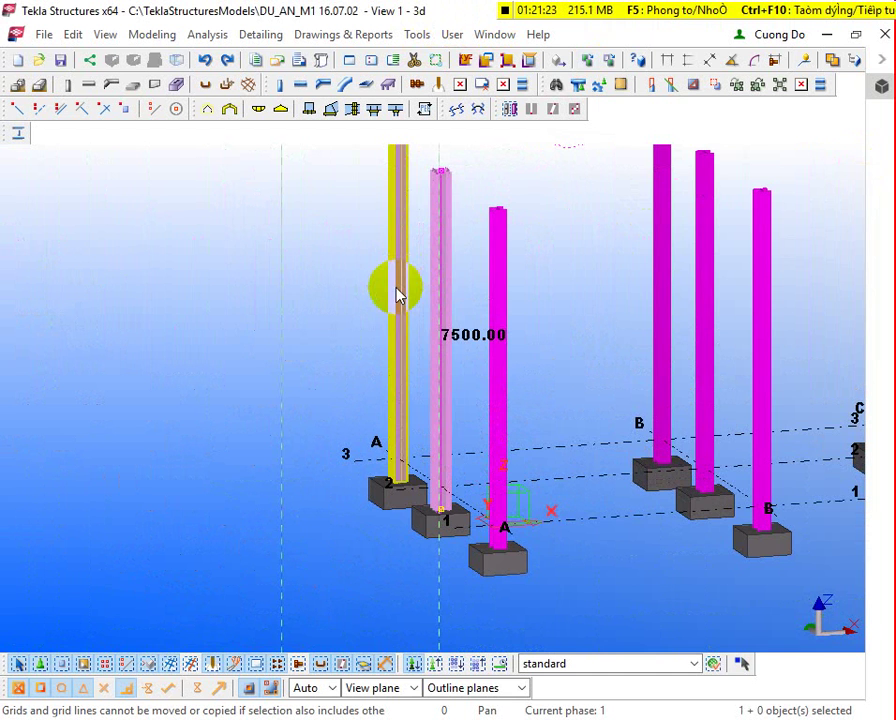
pyautogui.scroll(-4, 290, 340)
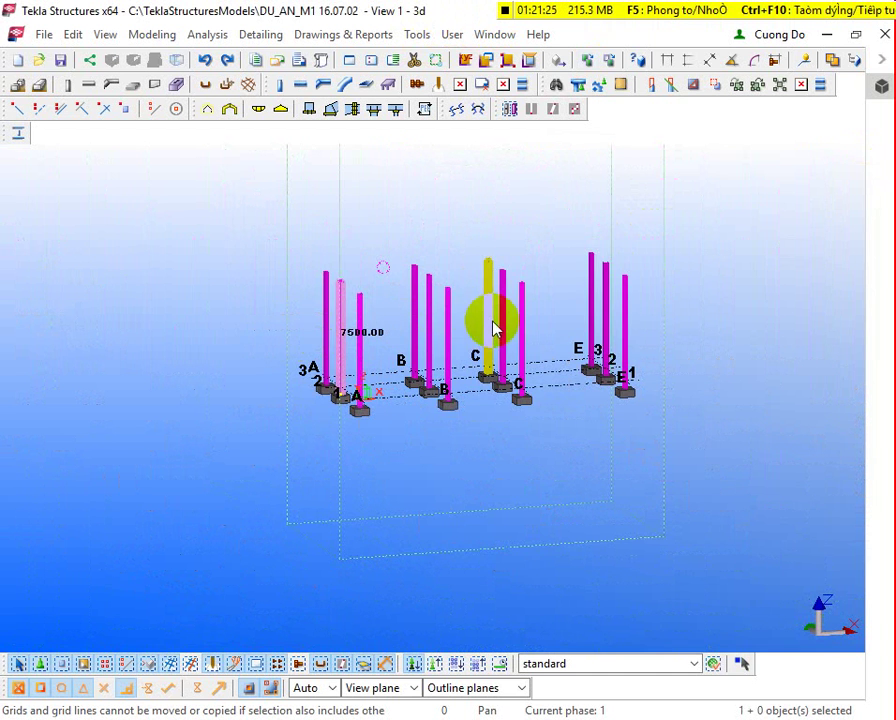
pyautogui.hotkey('ctrl', 'p')
pyautogui.scroll(3, 626, 208)
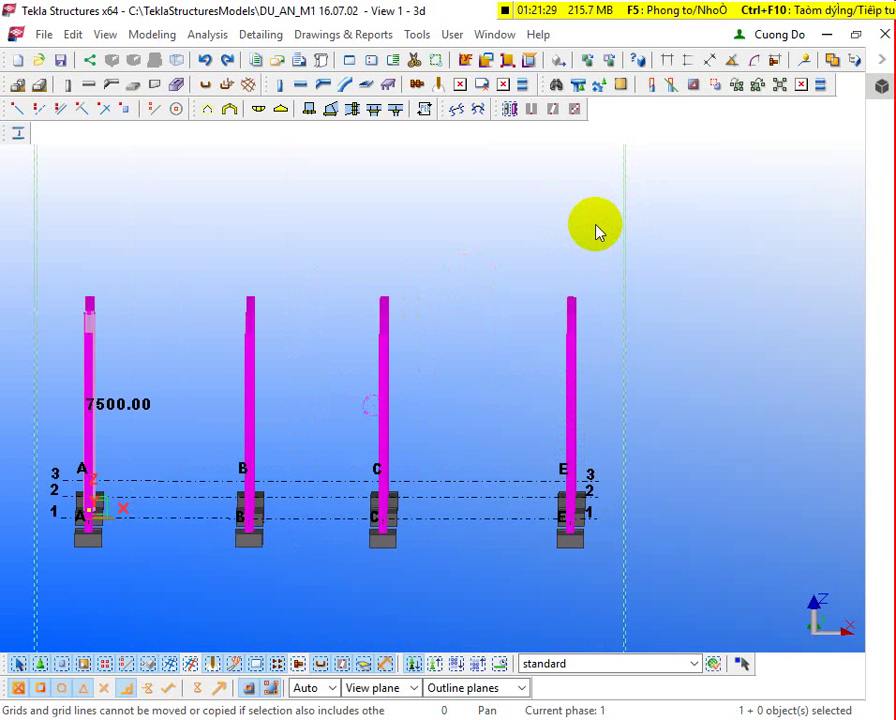
pyautogui.scroll(2, 604, 290)
pyautogui.scroll(2, 558, 312)
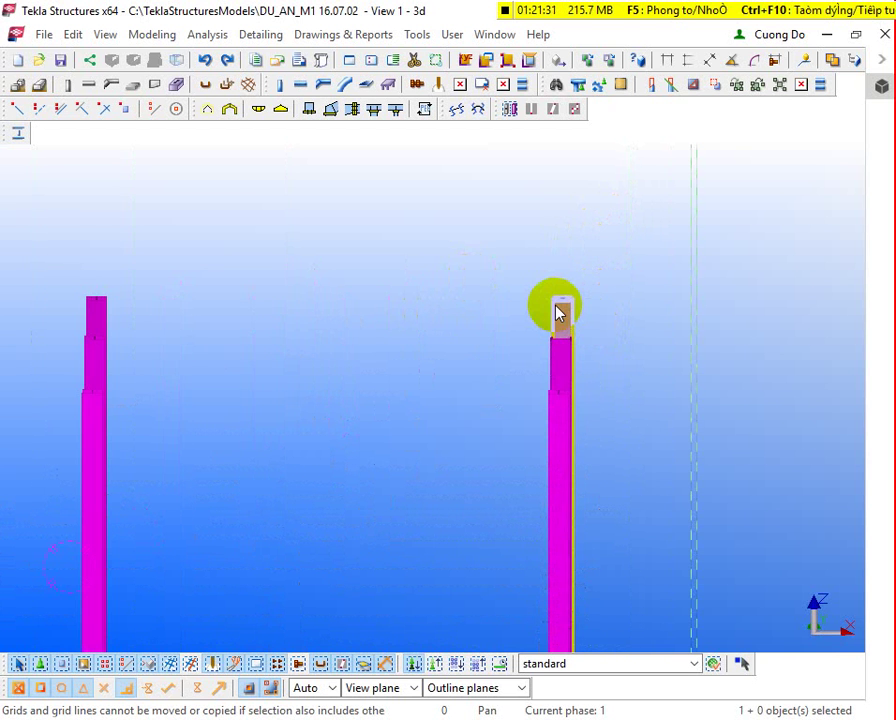
# Step: Open the linear move dialog for the column at E-3, and open that column's properties
pyautogui.click(556, 308)
pyautogui.hotkey('ctrl', 'm')
pyautogui.scroll(-1, 480, 350)
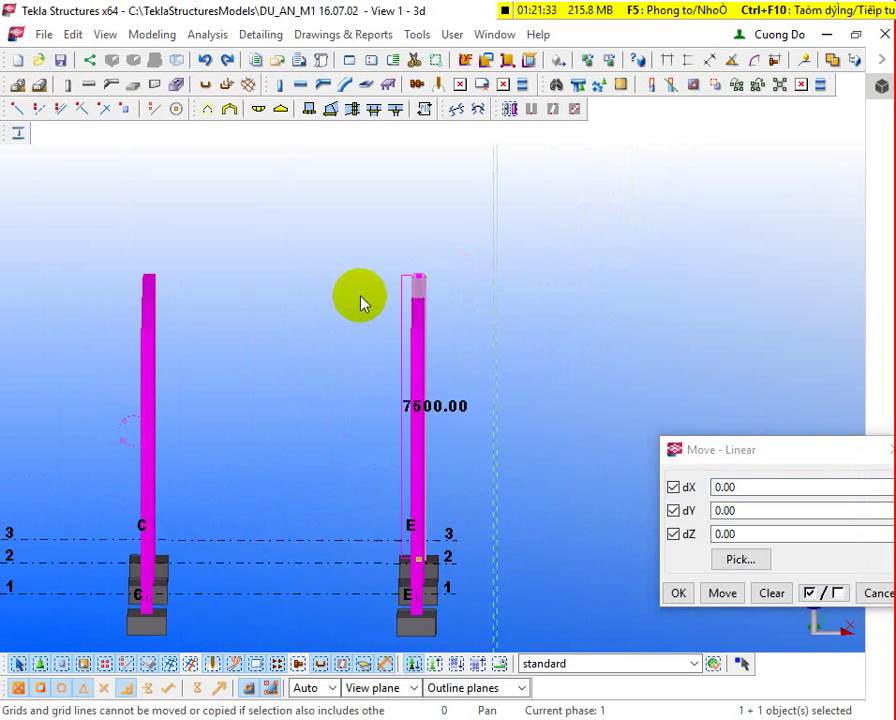
pyautogui.scroll(2, 362, 304)
pyautogui.scroll(1, 440, 352)
pyautogui.doubleClick(361, 218)
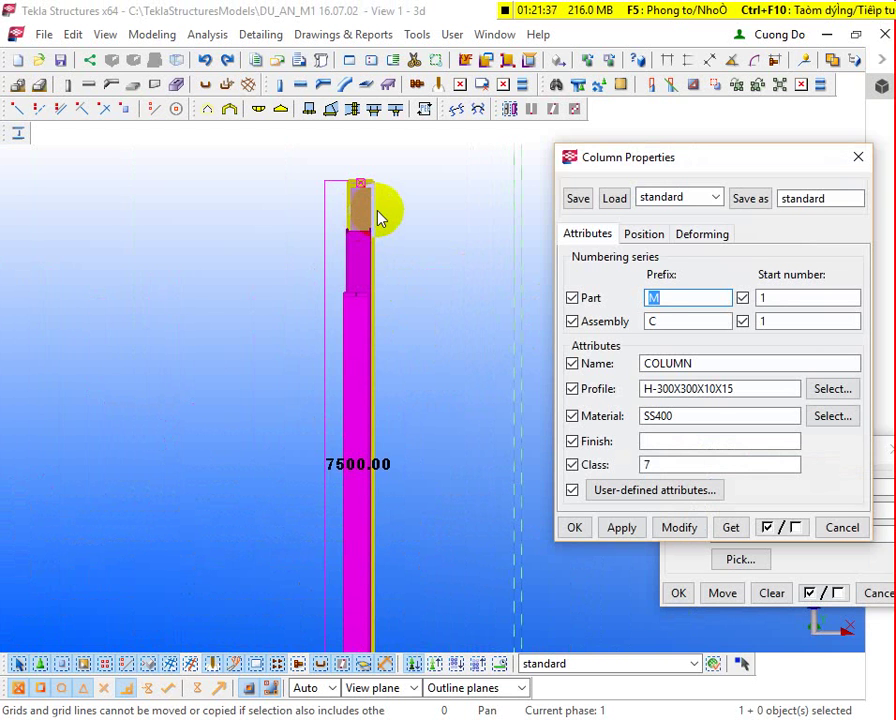
# Step: Select the three columns on grid line E together with a selection window
pyautogui.click(422, 308)
pyautogui.scroll(-3, 300, 298)
pyautogui.keyDown('ctrl'); pyautogui.moveTo(303, 297); pyautogui.dragTo(395, 232, button='middle'); pyautogui.keyUp('ctrl')
pyautogui.moveTo(394, 222); pyautogui.dragTo(324, 308)
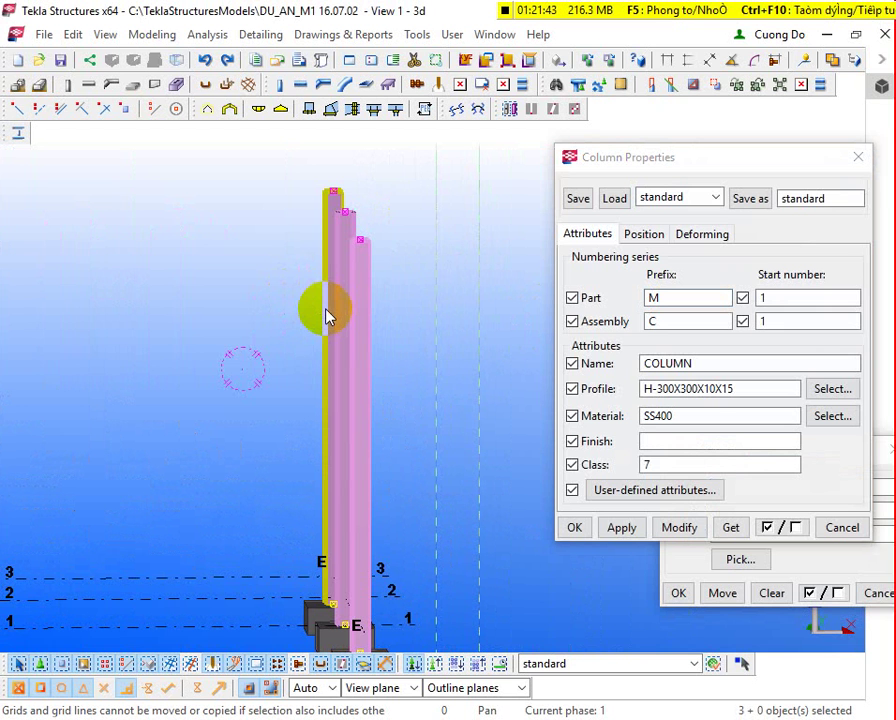
# Step: Select the columns on grid line E one by one and add the column at A-1 to the selection
pyautogui.click(366, 272)
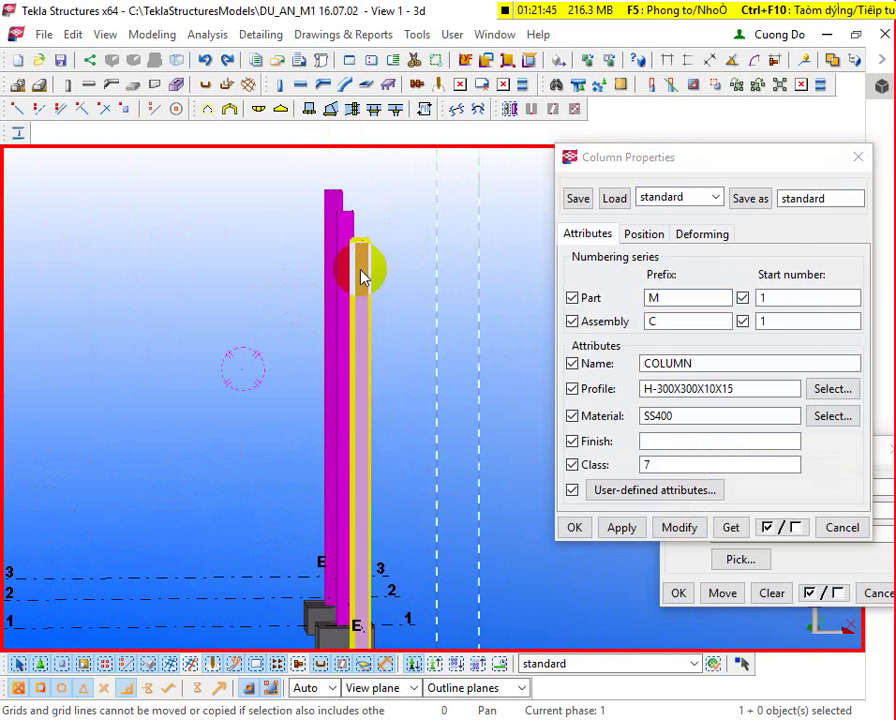
pyautogui.keyDown('ctrl'); pyautogui.click(352, 240); pyautogui.keyUp('ctrl')
pyautogui.keyDown('ctrl'); pyautogui.click(350, 234); pyautogui.keyUp('ctrl')
pyautogui.keyDown('ctrl'); pyautogui.click(334, 202); pyautogui.keyUp('ctrl')
pyautogui.scroll(-4, 446, 272)
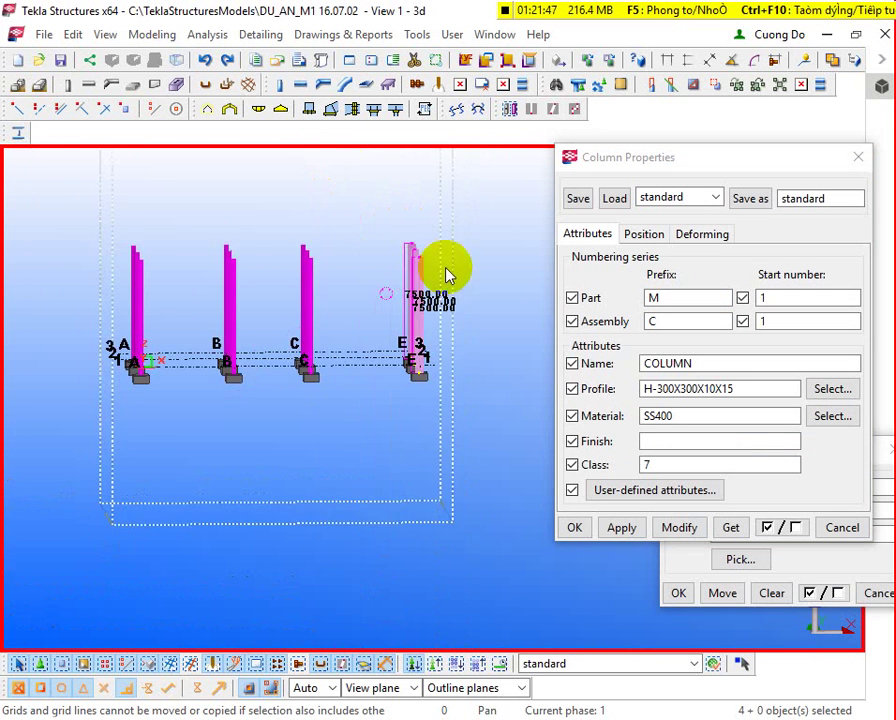
pyautogui.scroll(1, 112, 316)
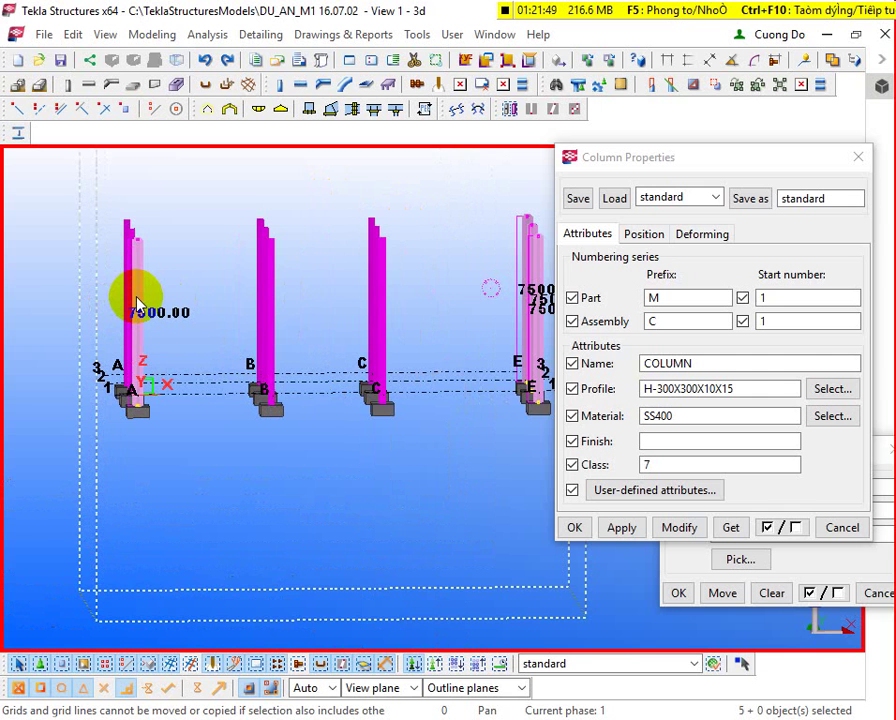
# Step: Replace the current selection with only the three columns on grid line E
pyautogui.scroll(-3, 137, 305)
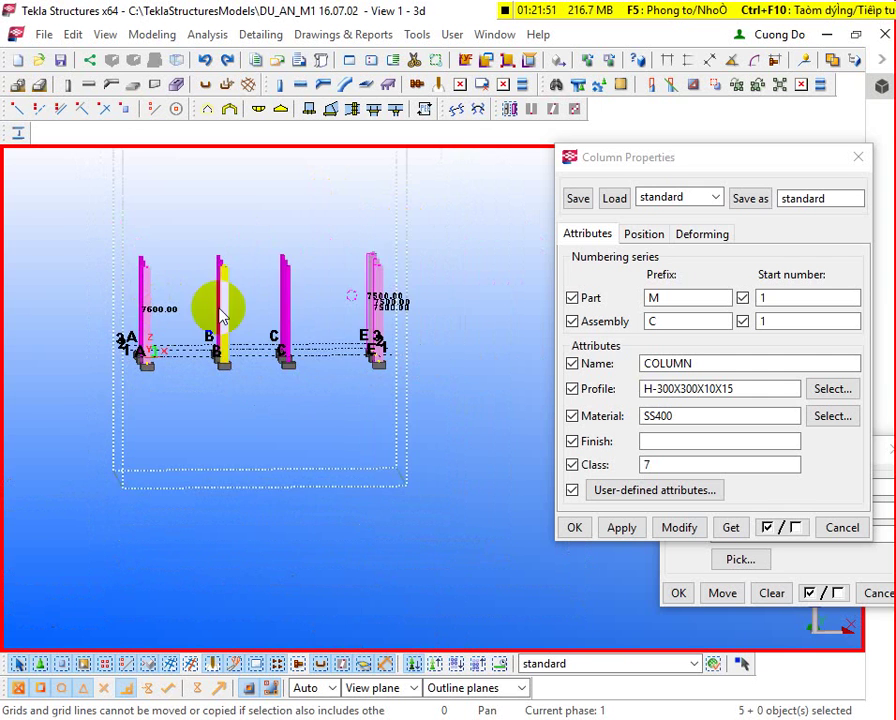
pyautogui.scroll(4, 454, 276)
pyautogui.click(394, 256)
pyautogui.scroll(3, 373, 260)
pyautogui.moveTo(373, 260); pyautogui.dragTo(242, 356)
pyautogui.scroll(-2, 242, 356)
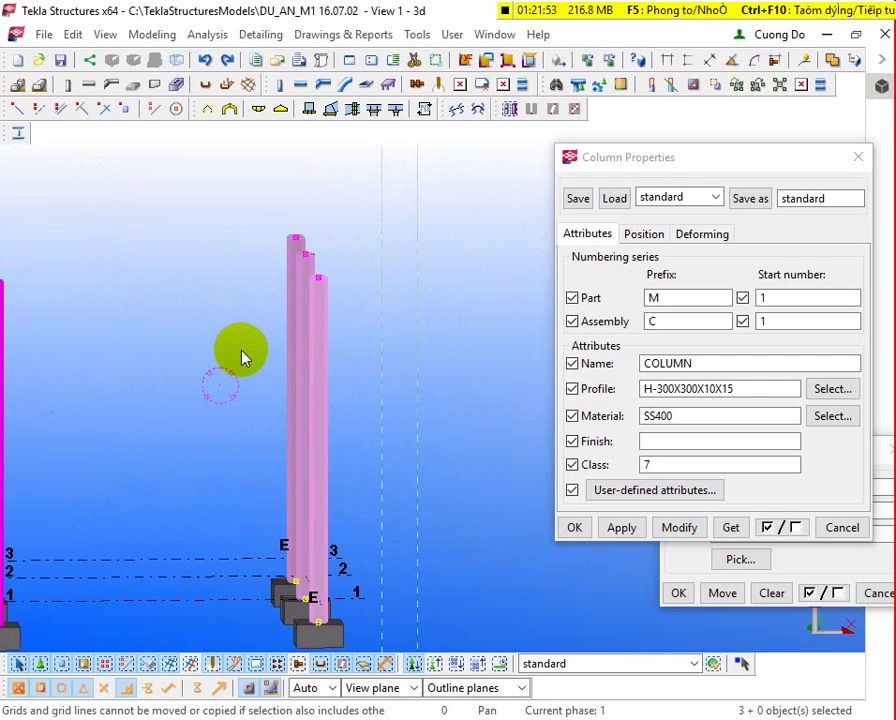
# Step: Clear the selection and reselect the three columns on grid line E with a crossing window
pyautogui.scroll(-4, 370, 380)
pyautogui.click(370, 340)
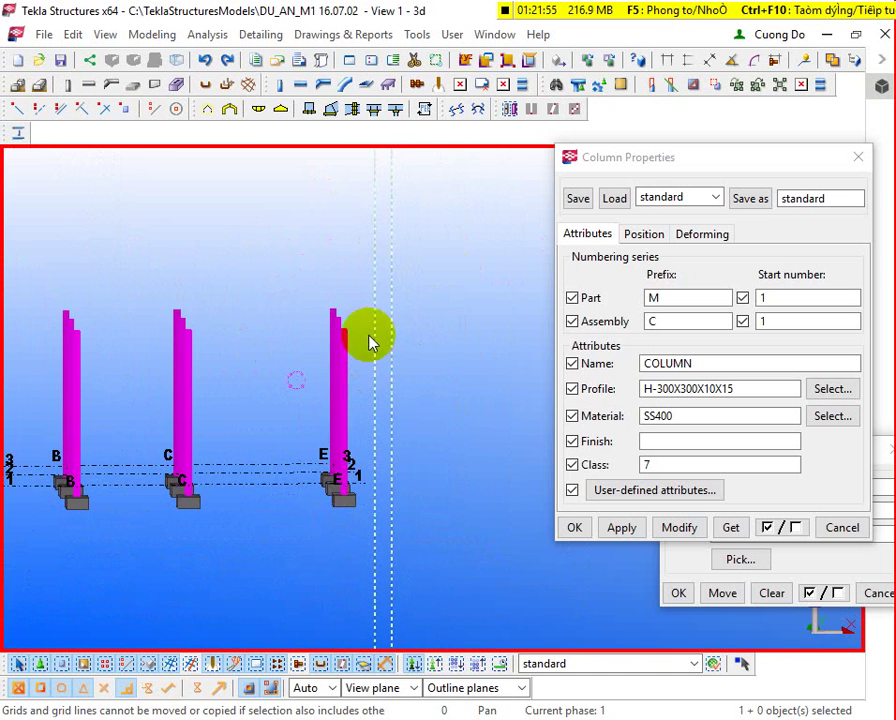
pyautogui.scroll(3, 374, 314)
pyautogui.moveTo(290, 357); pyautogui.dragTo(282, 400)
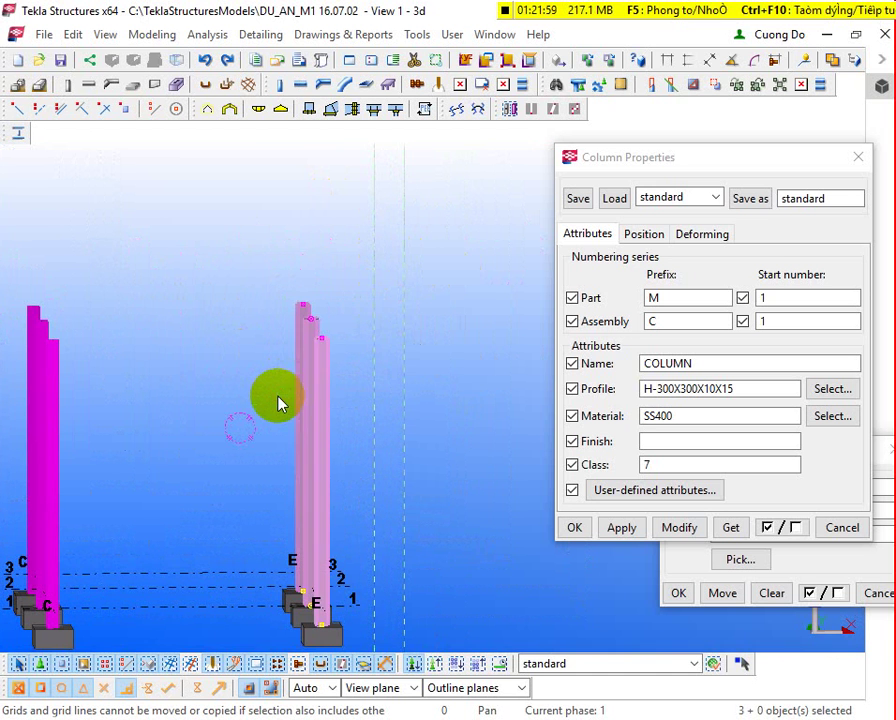
# Step: Uncheck all the position options in the properties of the grid line E columns, and cancel the dialog
pyautogui.moveTo(654, 160); pyautogui.dragTo(544, 134)
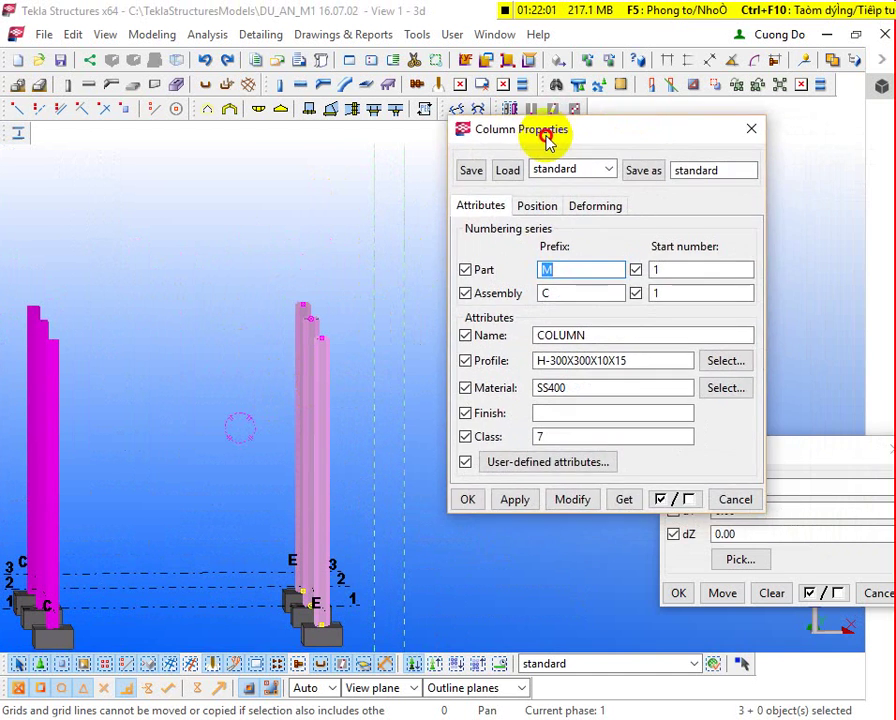
pyautogui.click(532, 209)
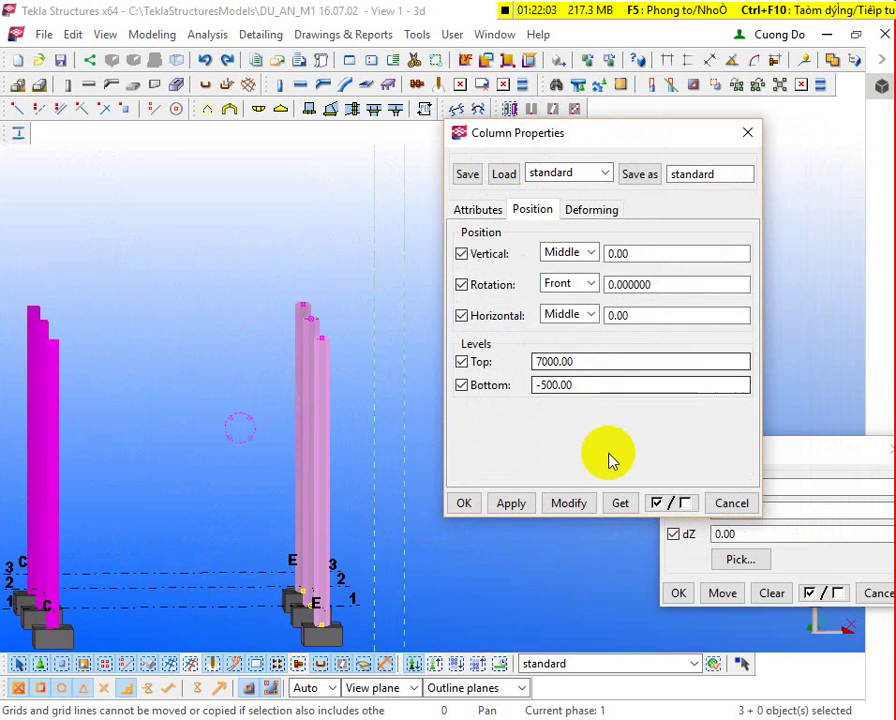
pyautogui.click(685, 505)
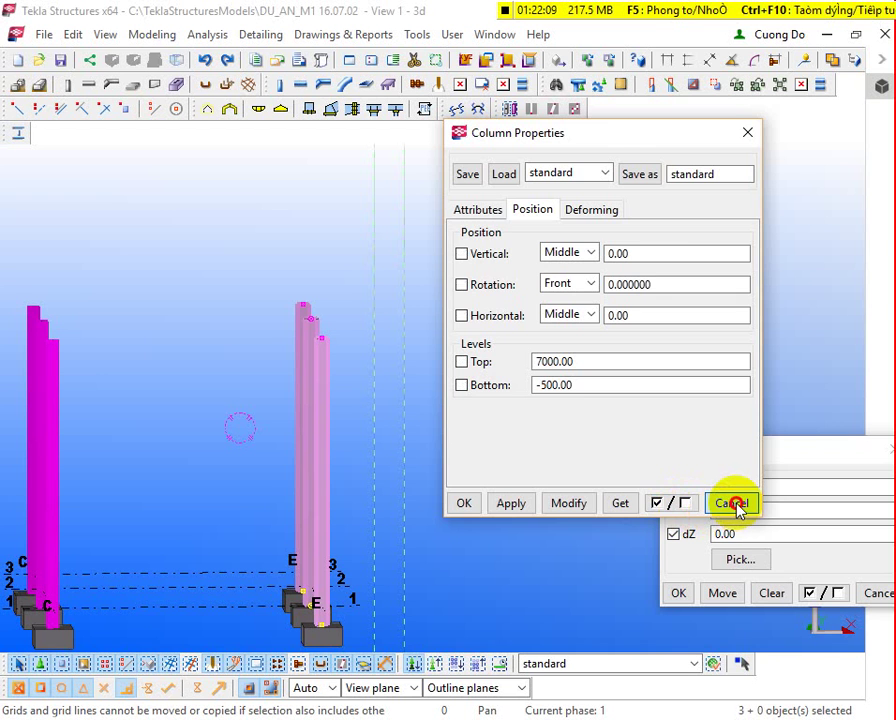
pyautogui.click(733, 503)
# Step: Open the position properties of the column at E-1, uncheck all options, and check only the Top level
pyautogui.click(533, 424)
pyautogui.scroll(2, 340, 400)
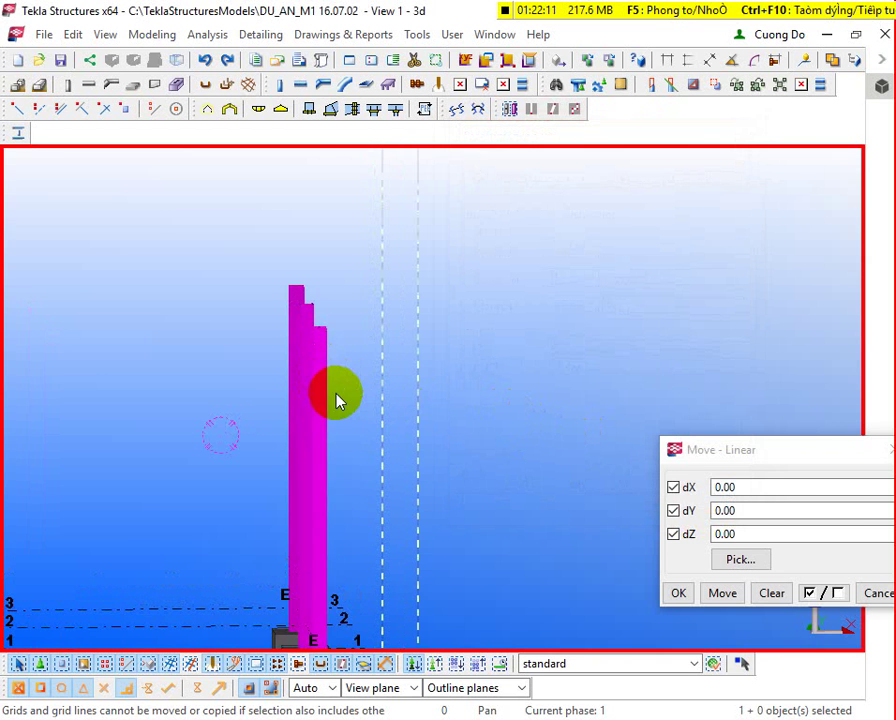
pyautogui.doubleClick(316, 394)
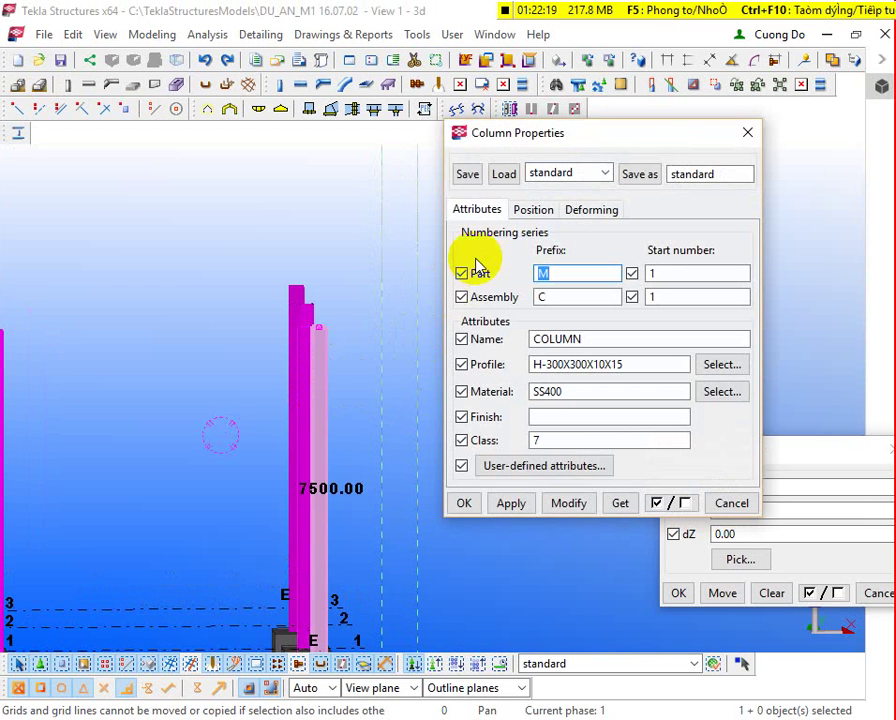
pyautogui.click(549, 210)
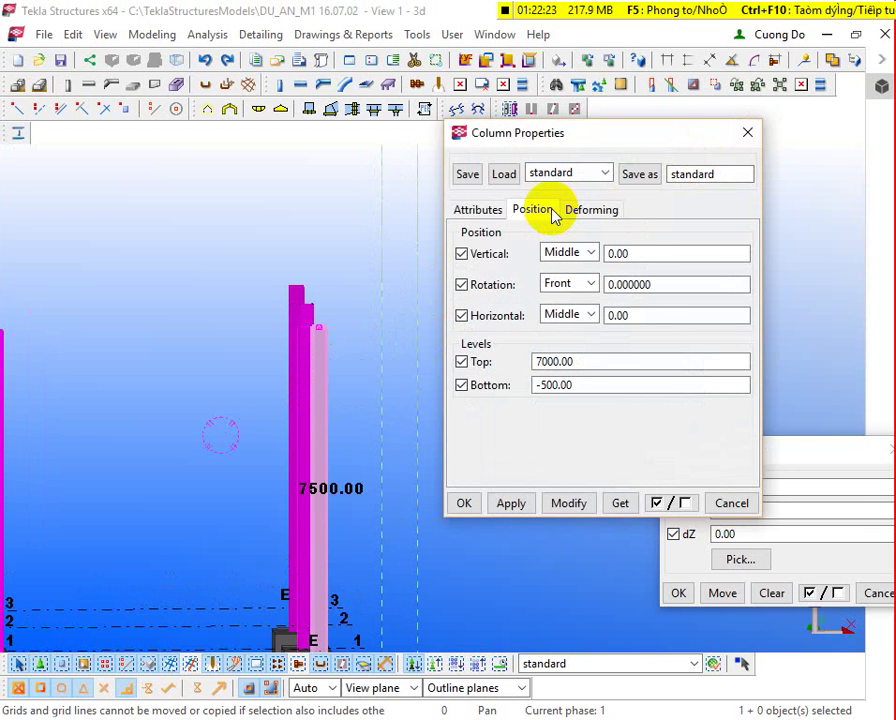
pyautogui.click(686, 506)
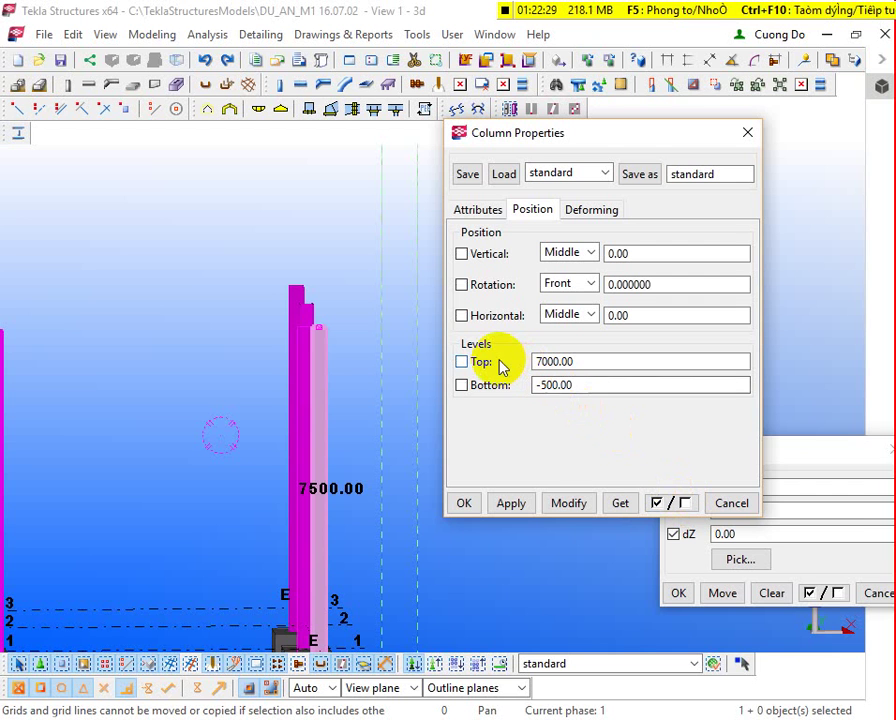
pyautogui.click(464, 362)
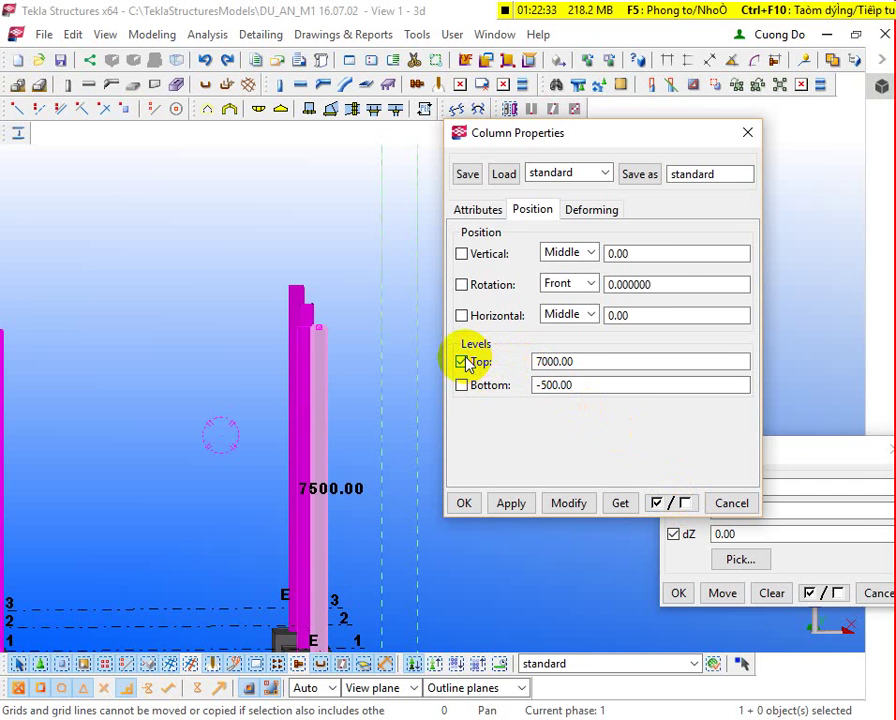
# Step: Switch all the property checkboxes of the E-1 column off and on repeatedly, leaving every option checked
pyautogui.click(692, 504)
pyautogui.click(692, 504)
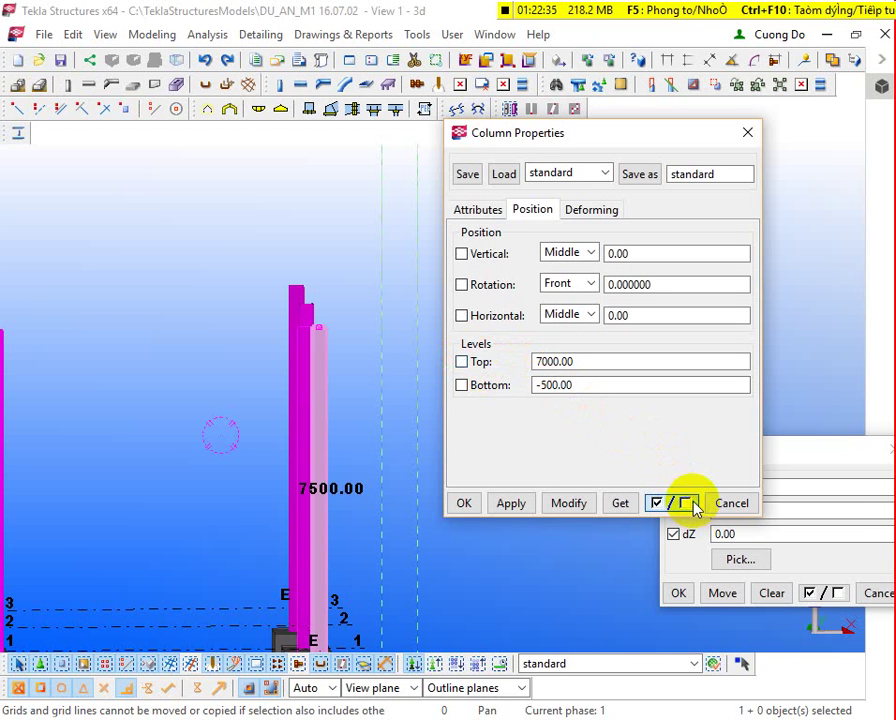
pyautogui.click(691, 505)
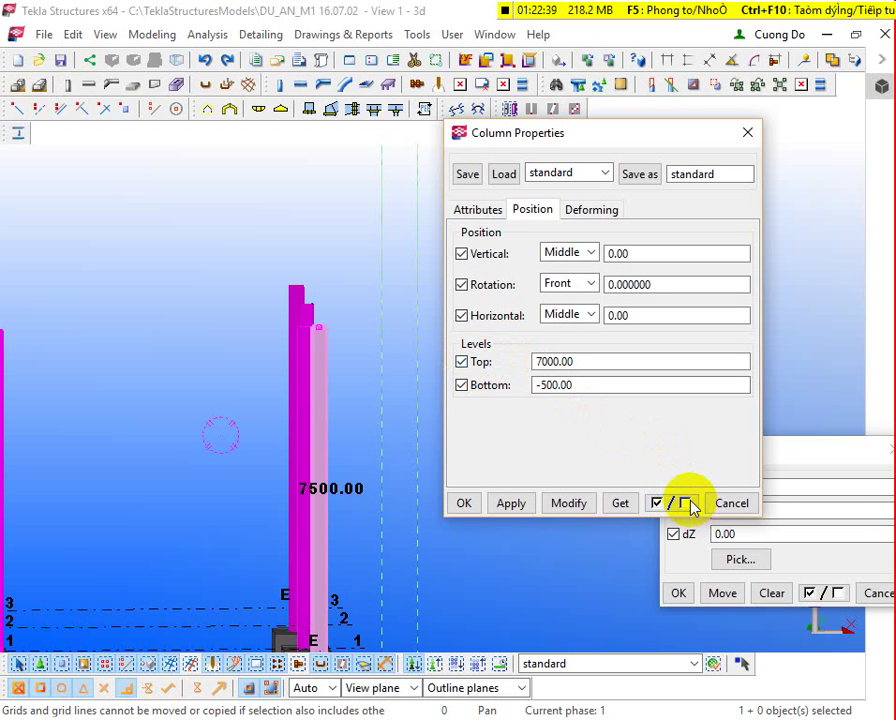
pyautogui.click(691, 505)
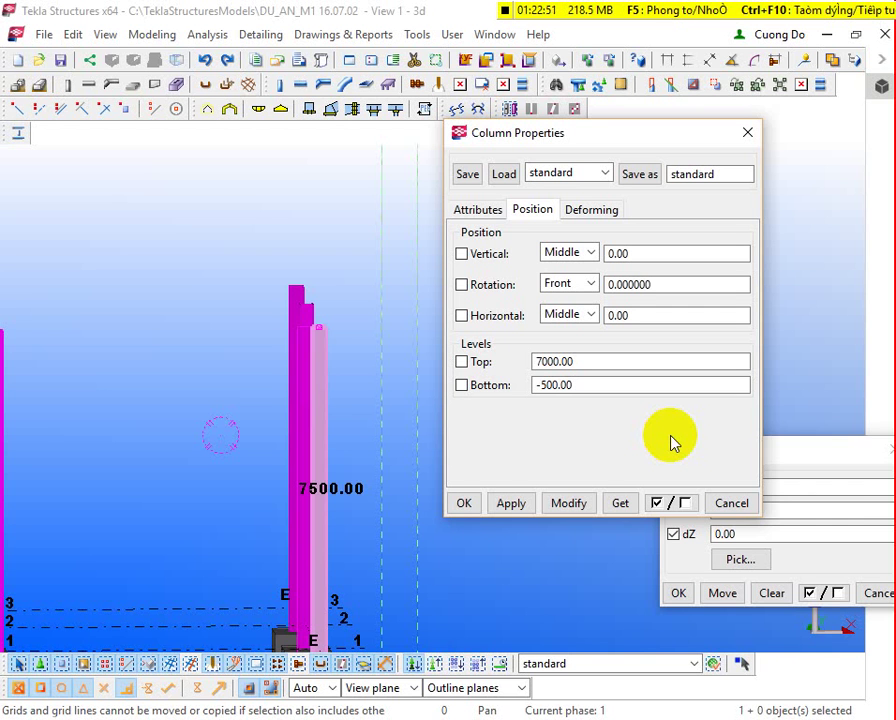
pyautogui.click(682, 505)
pyautogui.click(682, 505)
pyautogui.click(682, 505)
pyautogui.click(682, 505)
pyautogui.click(682, 505)
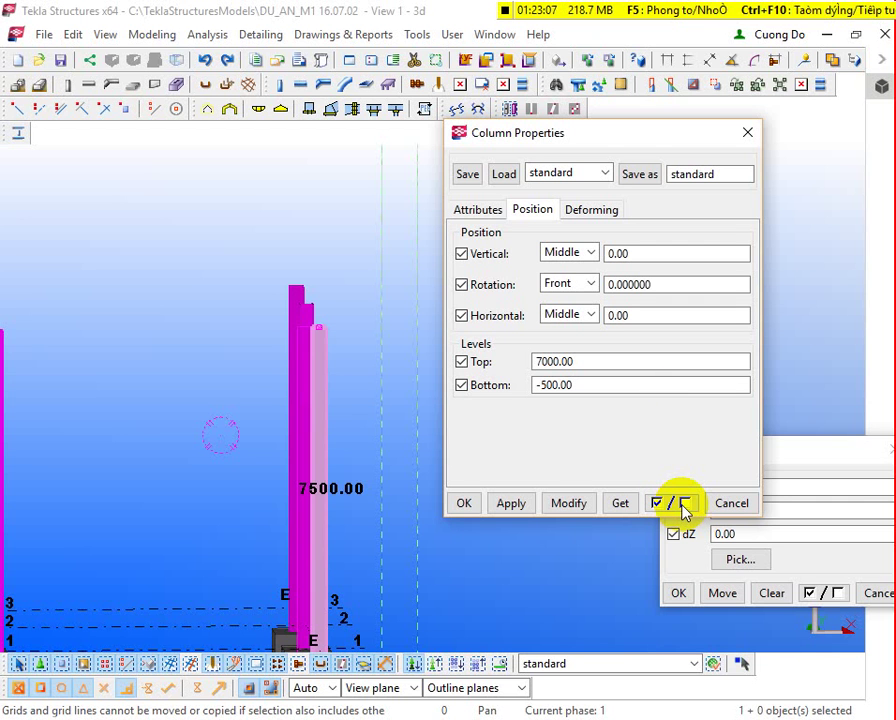
# Step: Uncheck all position options except Top, select the three grid line E columns, and modify their top level to 4000
pyautogui.click(680, 505)
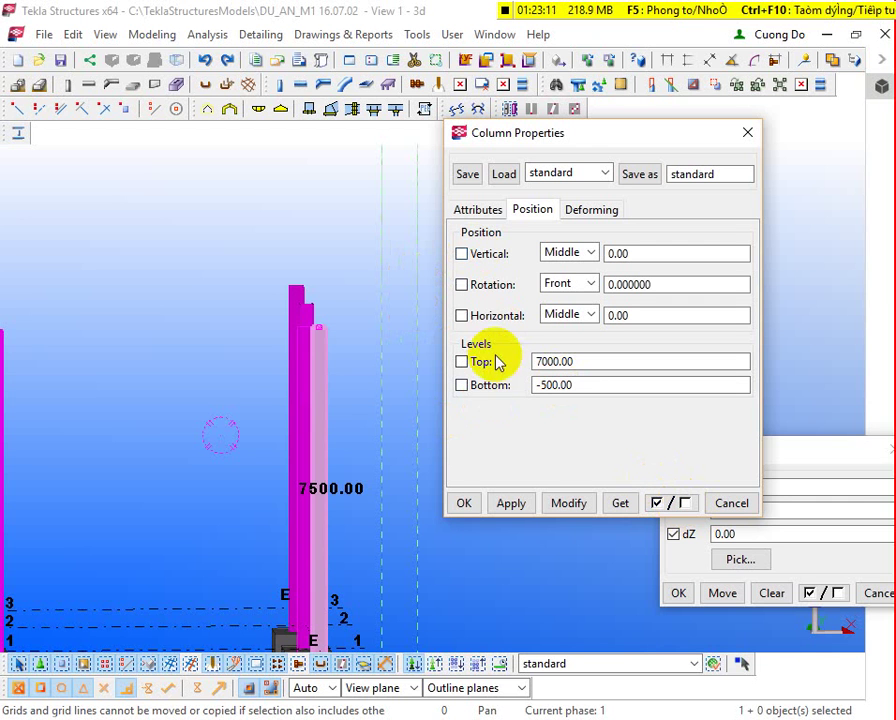
pyautogui.click(461, 362)
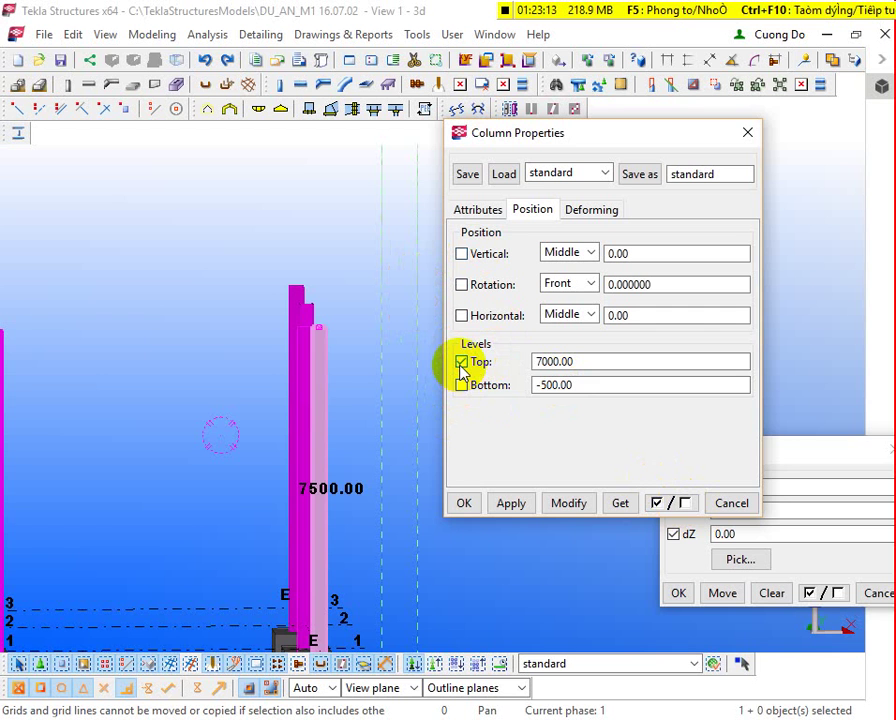
pyautogui.moveTo(366, 252); pyautogui.dragTo(237, 404)
pyautogui.click(533, 361)
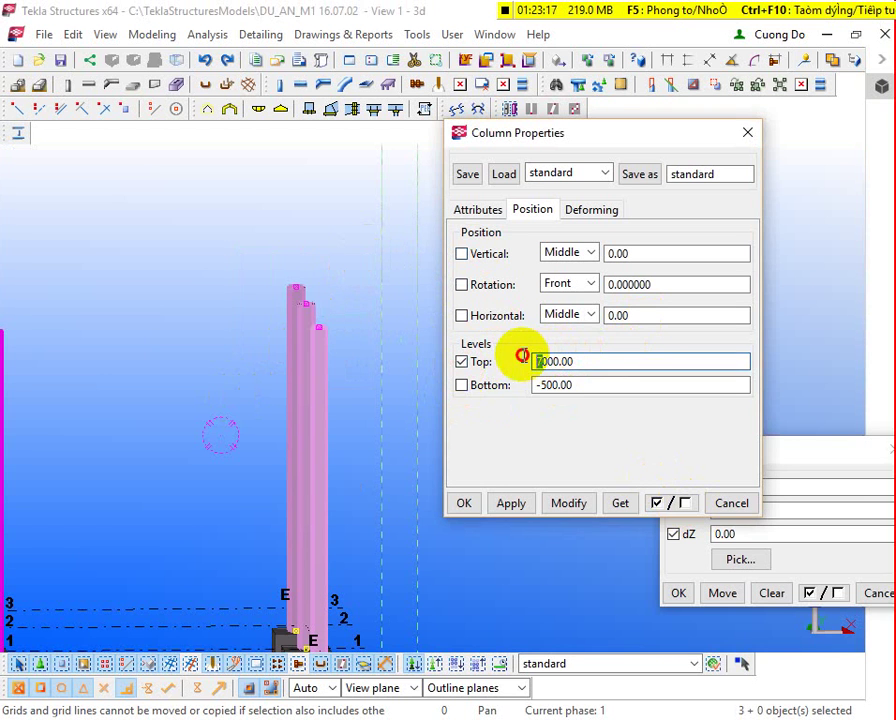
pyautogui.write('4')
pyautogui.click(558, 503)
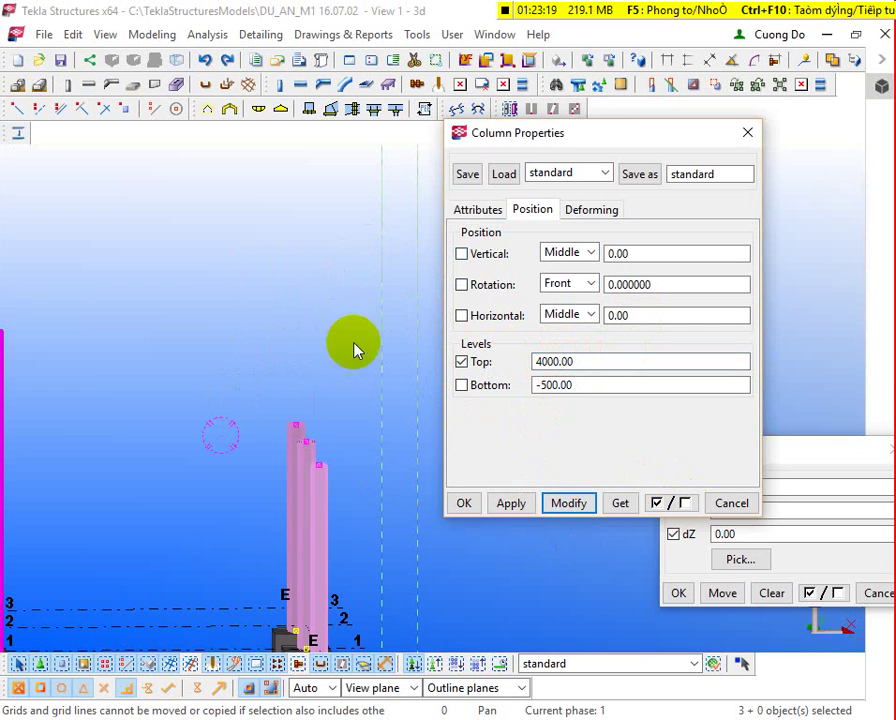
pyautogui.scroll(2, 350, 460)
pyautogui.scroll(4, 300, 455)
pyautogui.scroll(-1, 176, 366)
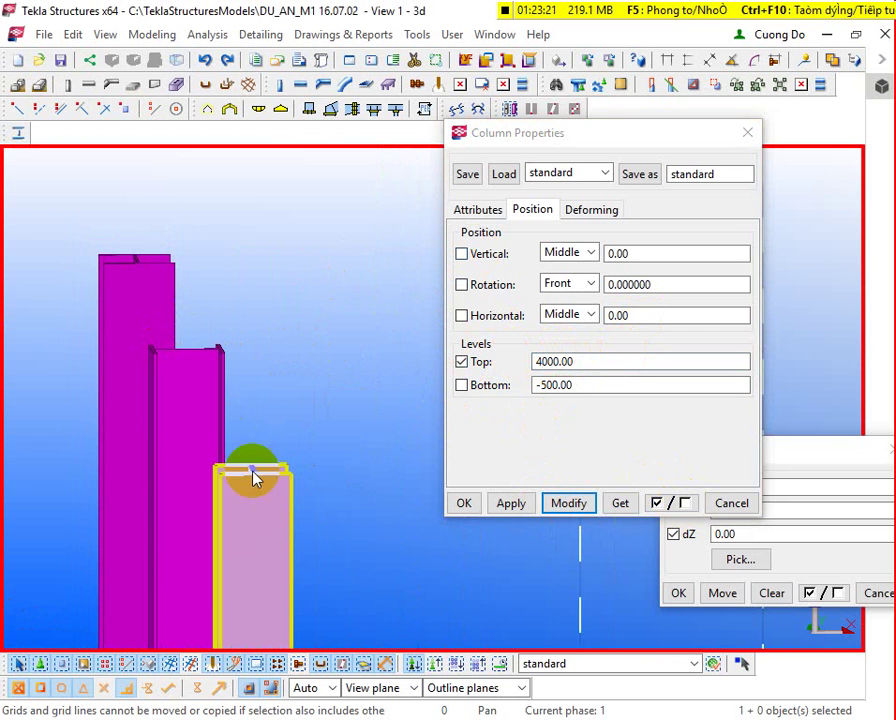
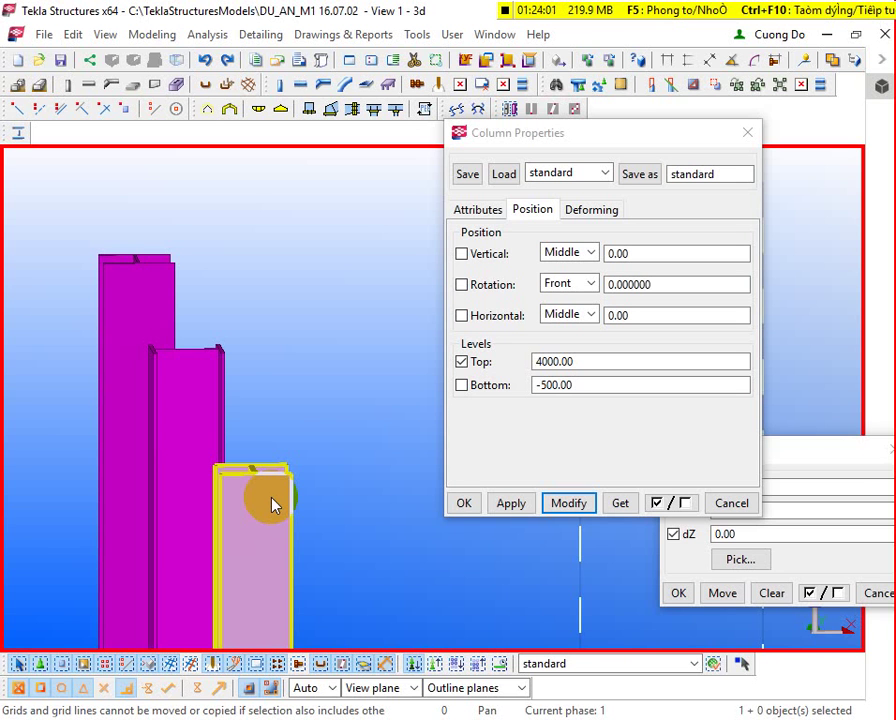
# Step: Clear the current selection, select the rearmost column on grid line E, and cancel the column properties and move dialogs
pyautogui.press('Escape')
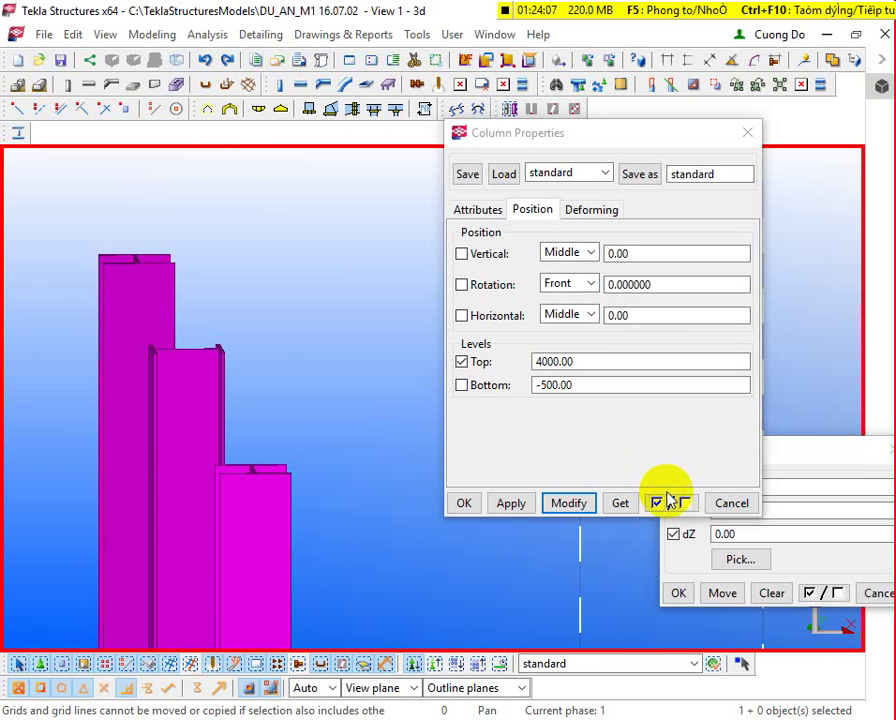
pyautogui.click(123, 490)
pyautogui.keyDown('ctrl'); pyautogui.moveTo(144, 380); pyautogui.dragTo(194, 354, button='middle'); pyautogui.keyUp('ctrl')
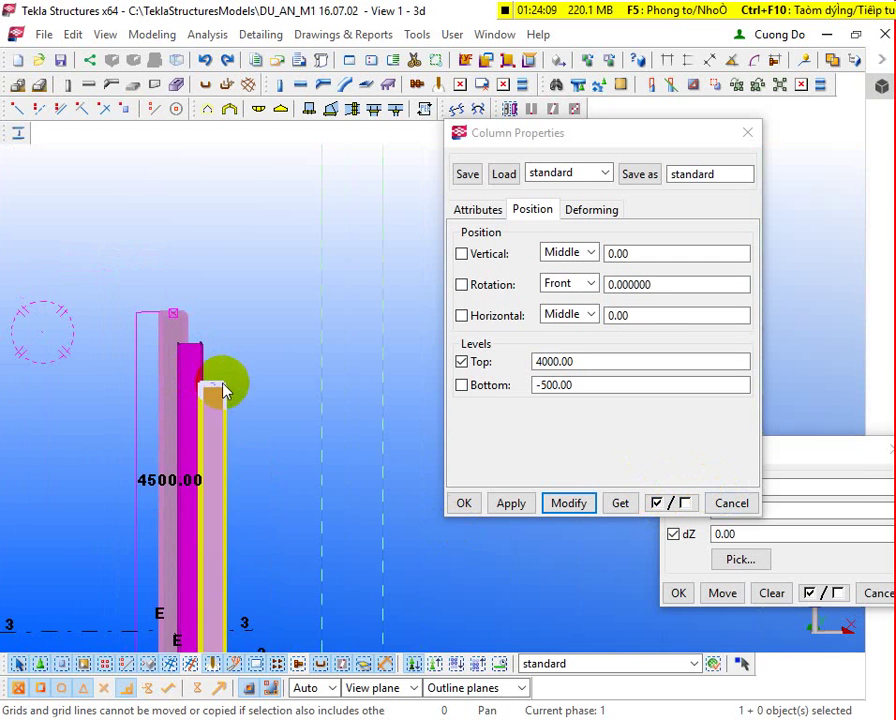
pyautogui.click(731, 503)
pyautogui.click(880, 594)
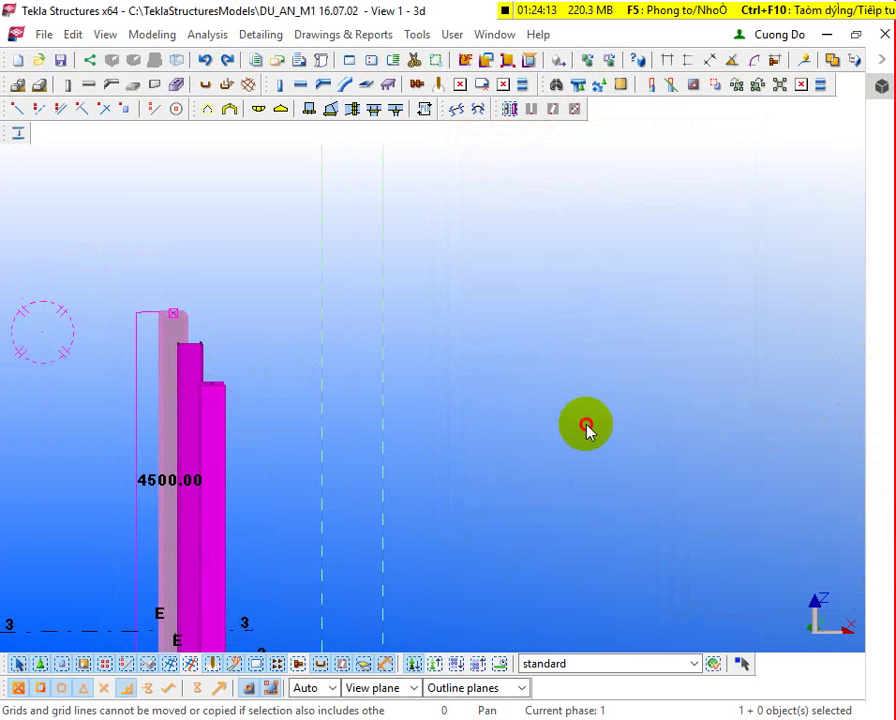
# Step: Examine the whole column and footing layout in 3D, comparing the grid line E columns with the others
pyautogui.scroll(-5, 586, 430)
pyautogui.scroll(-3, 392, 296)
pyautogui.keyDown('ctrl'); pyautogui.moveTo(392, 296); pyautogui.dragTo(510, 344, button='middle'); pyautogui.keyUp('ctrl')
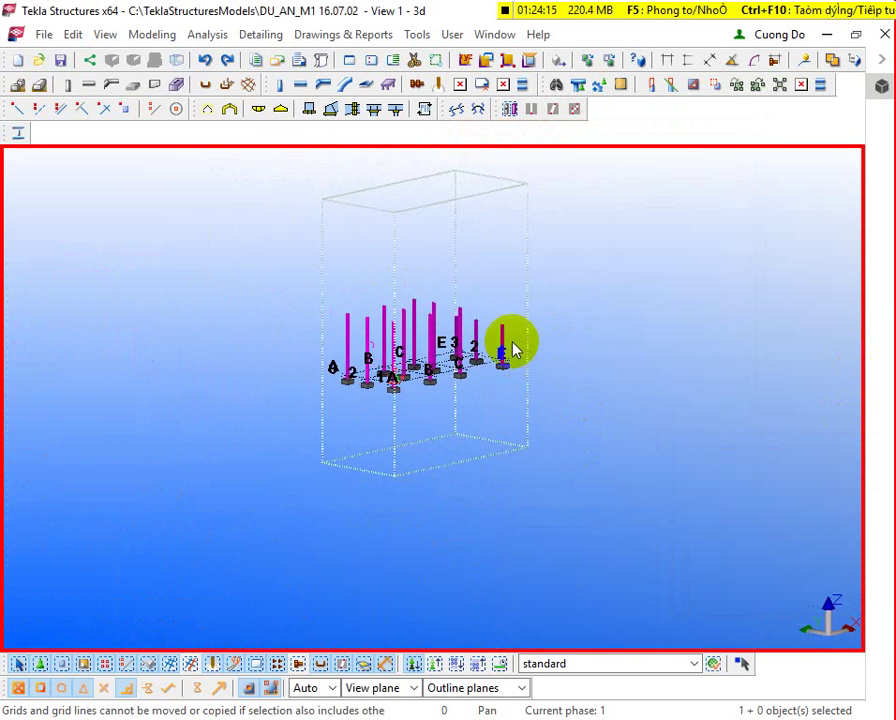
pyautogui.scroll(5, 490, 338)
pyautogui.scroll(2, 490, 338)
pyautogui.scroll(-5, 604, 364)
pyautogui.scroll(4, 497, 392)
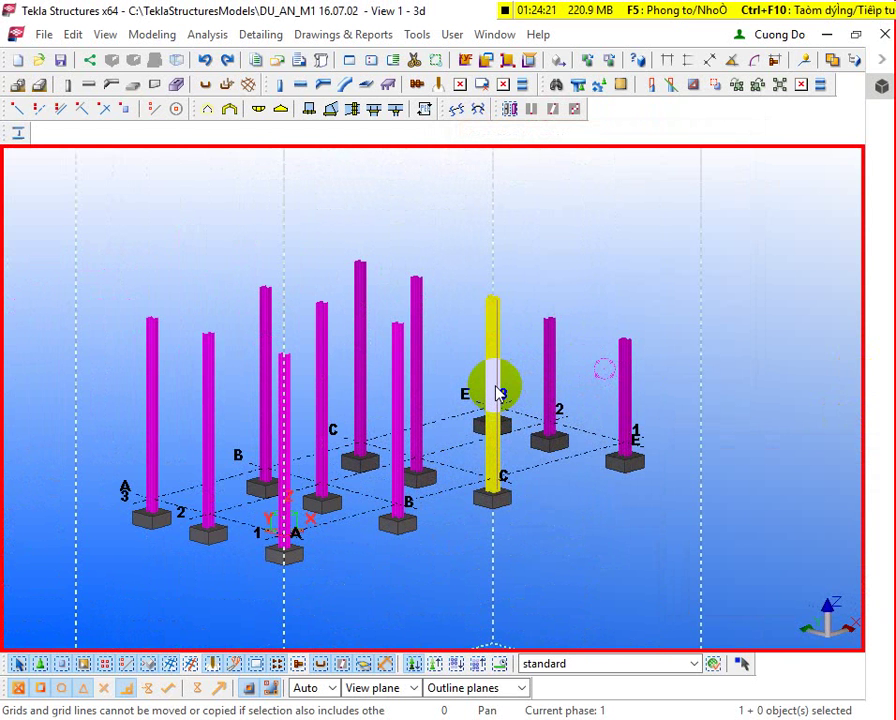
# Step: Make the named view Plan 4000 visible and close the list of views
pyautogui.hotkey('ctrl', 'o')
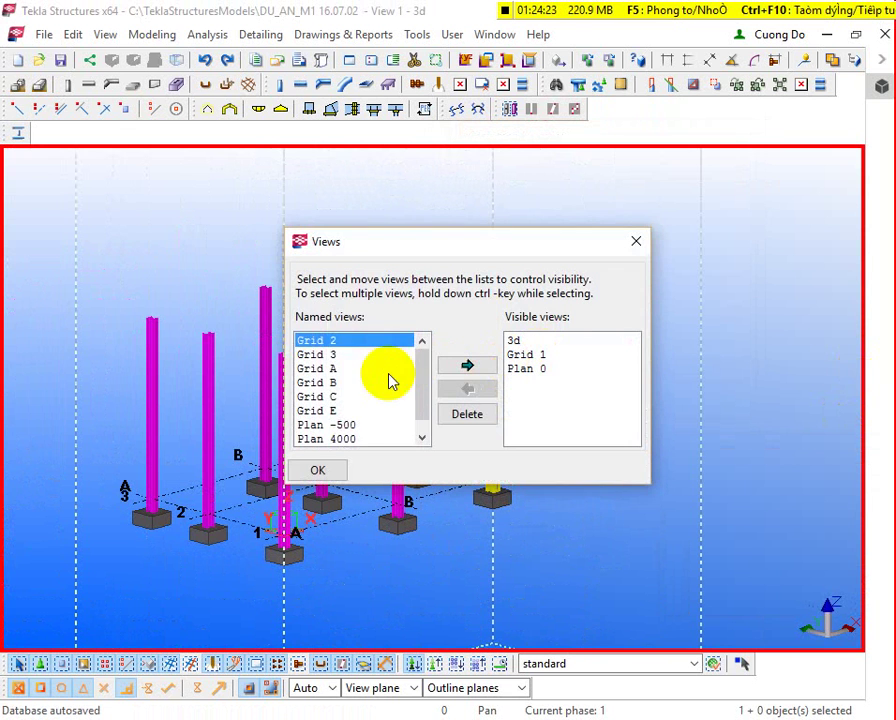
pyautogui.scroll(-1, 362, 408)
pyautogui.click(345, 425)
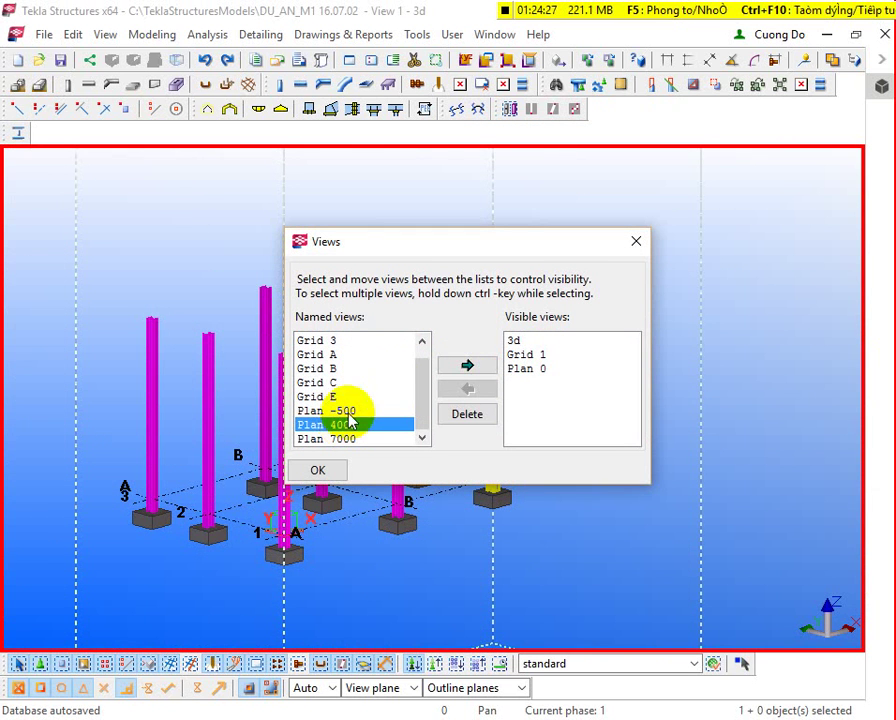
pyautogui.click(467, 366)
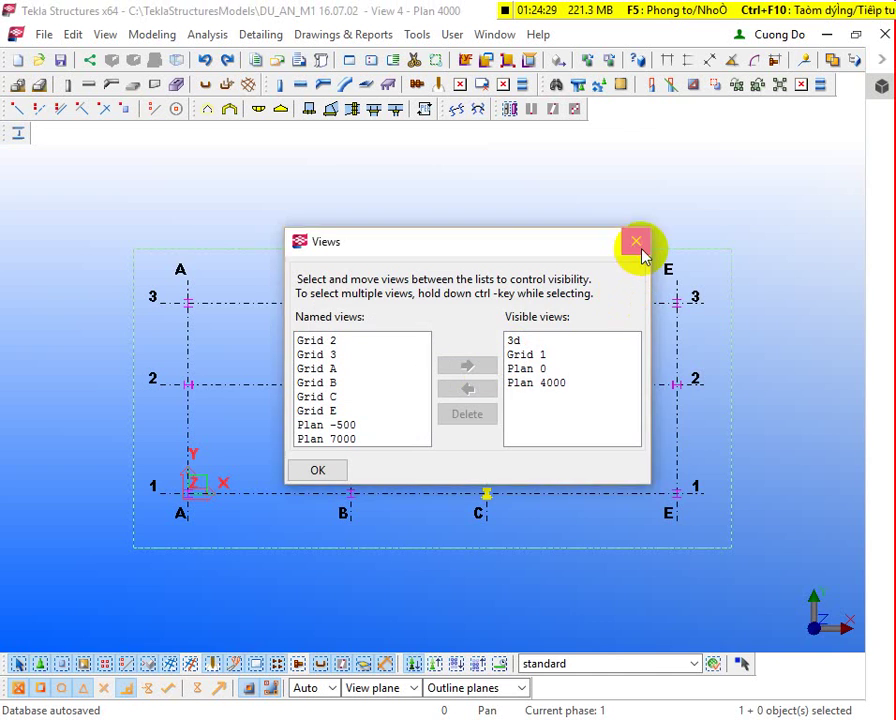
pyautogui.click(636, 241)
pyautogui.scroll(3, 52, 365)
pyautogui.scroll(1, 316, 322)
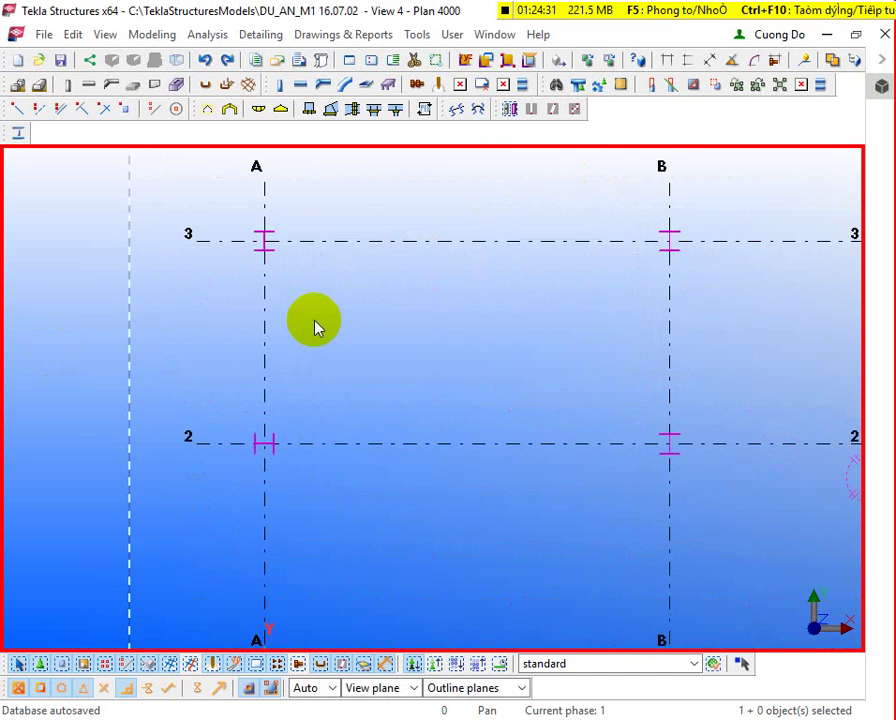
pyautogui.scroll(-2, 188, 348)
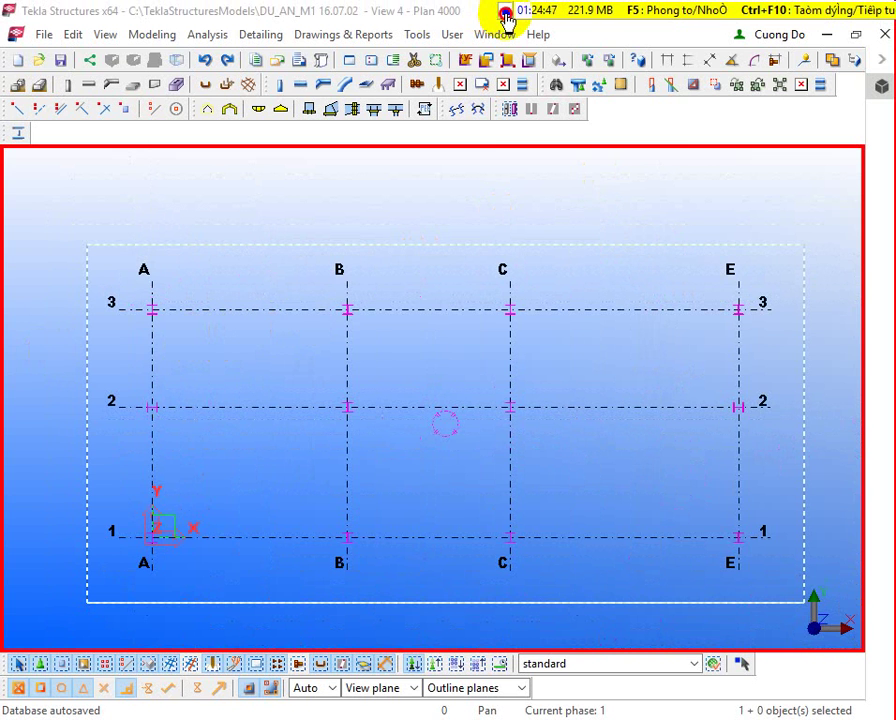
pyautogui.click(425, 265)
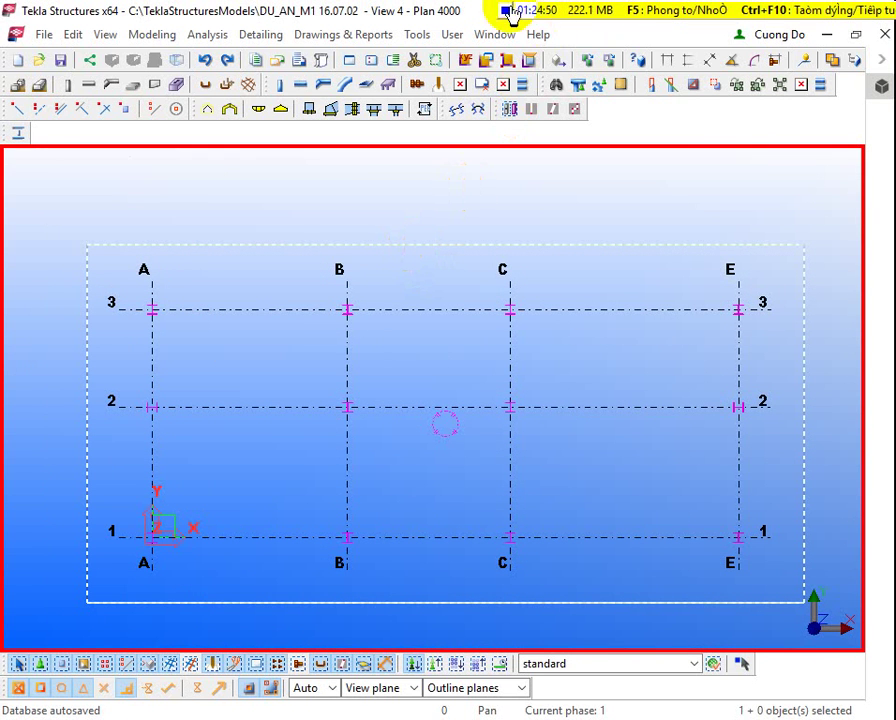
pyautogui.click(283, 220)
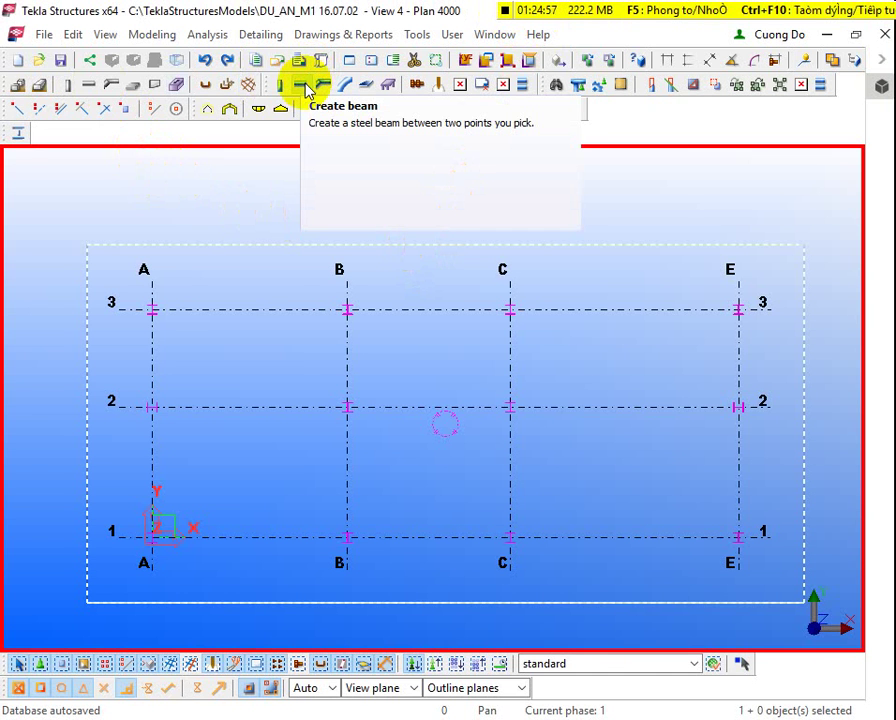
pyautogui.click(151, 36)
pyautogui.moveTo(236, 200)
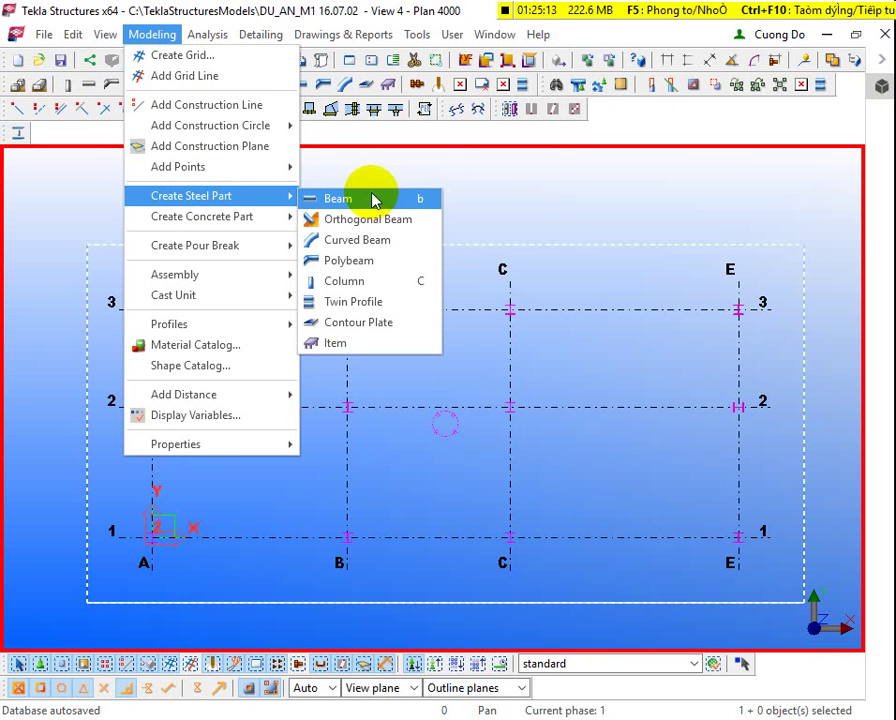
pyautogui.click(566, 202)
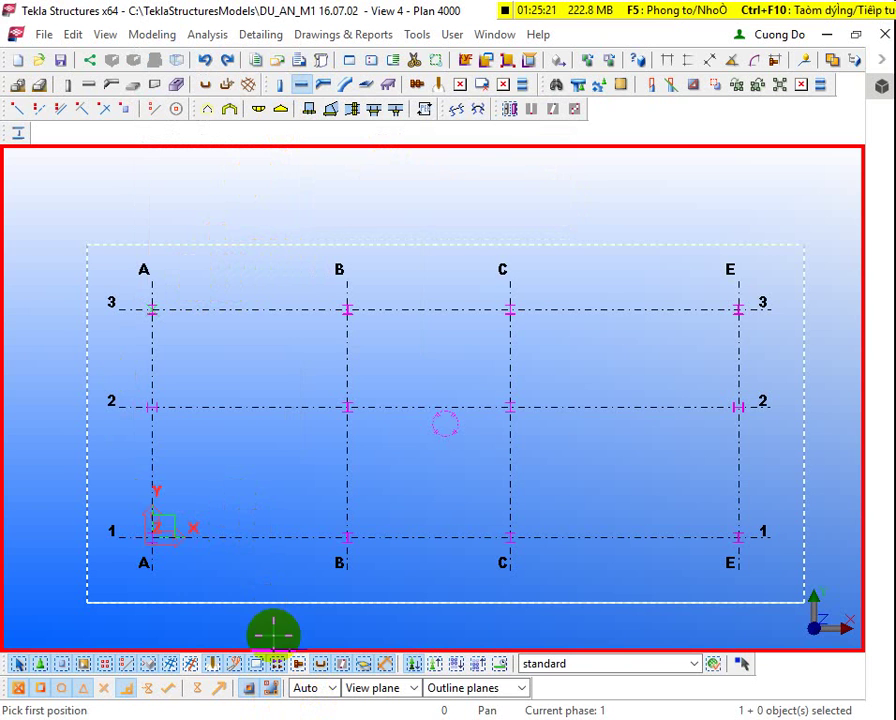
pyautogui.rightClick(294, 234)
pyautogui.click(390, 492)
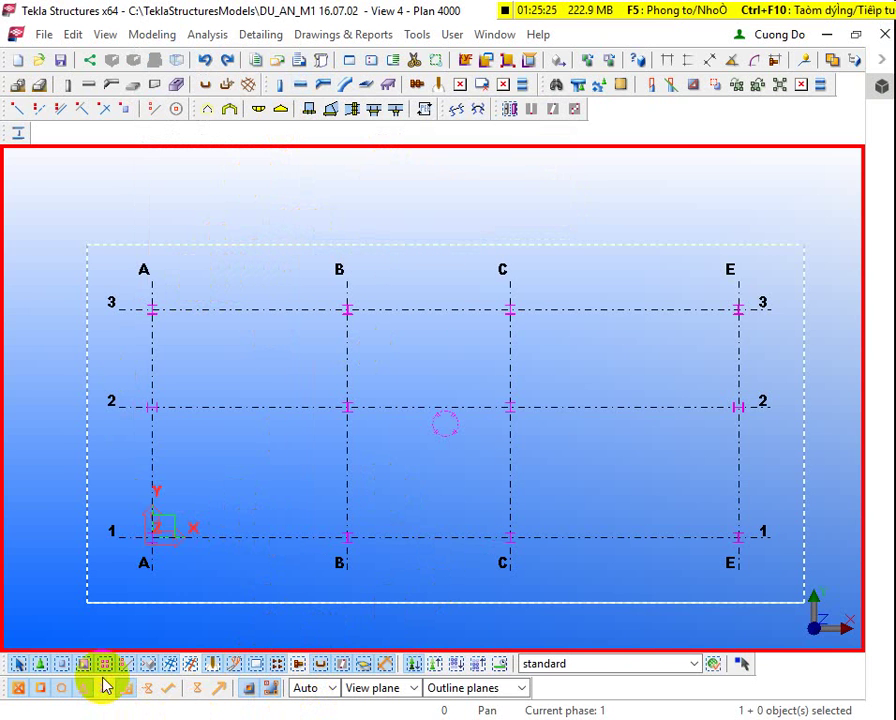
pyautogui.moveTo(82, 668)
pyautogui.mouseDown()
pyautogui.moveTo(112, 602)
pyautogui.moveTo(155, 633)
pyautogui.moveTo(316, 688)
pyautogui.mouseUp()
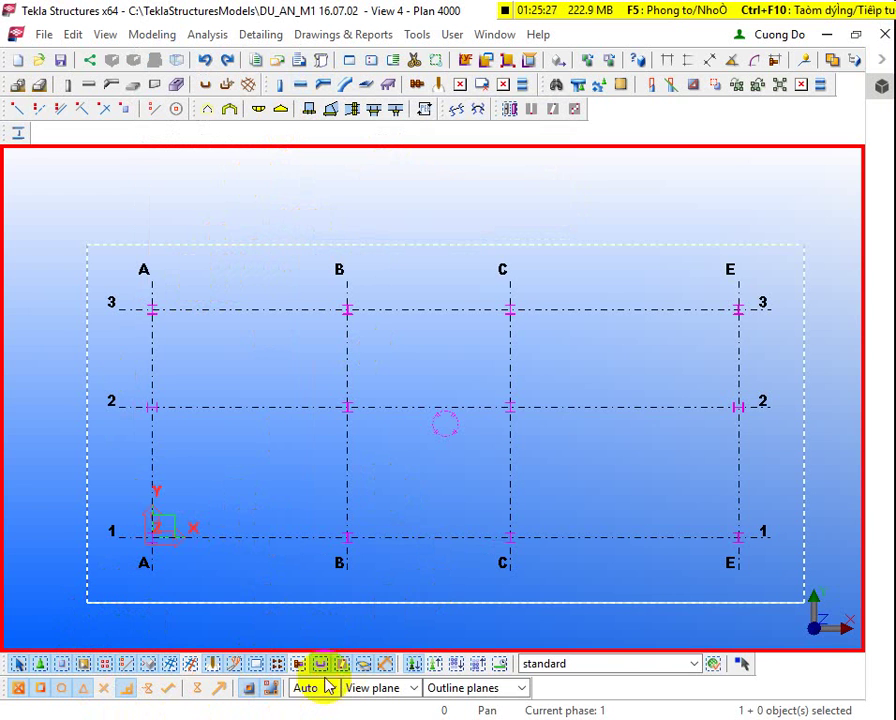
pyautogui.click(225, 607)
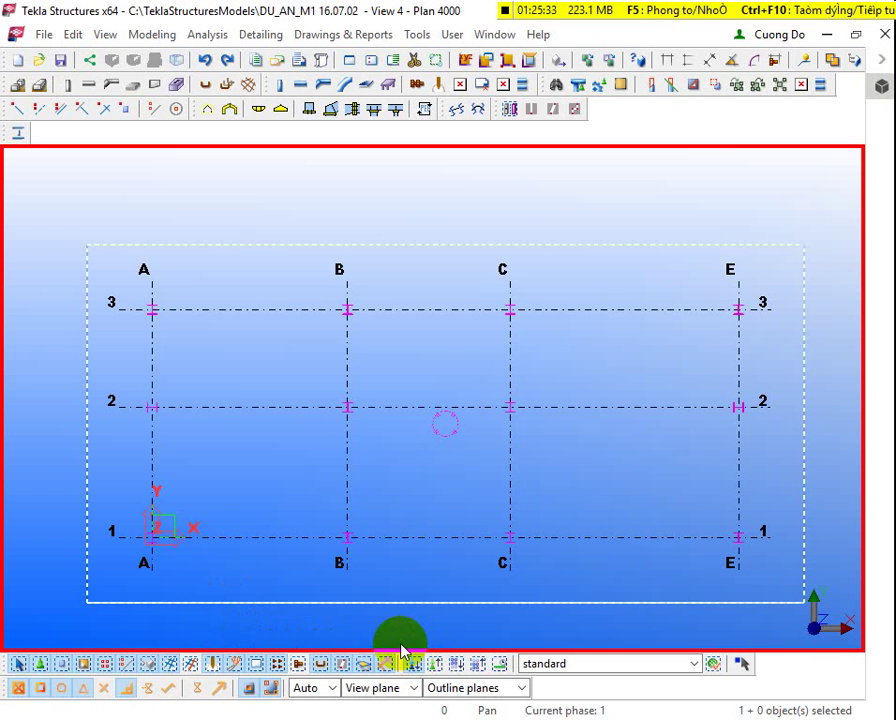
pyautogui.click(277, 662)
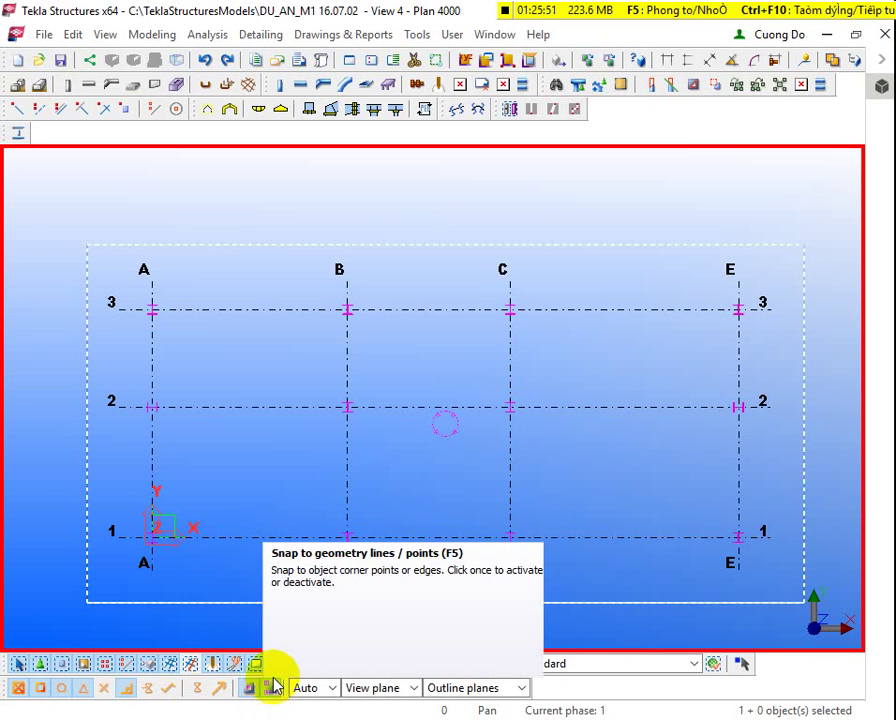
# Step: Start the Create beam command and check snapping to the flange corner of the column at A-3
pyautogui.click(303, 90)
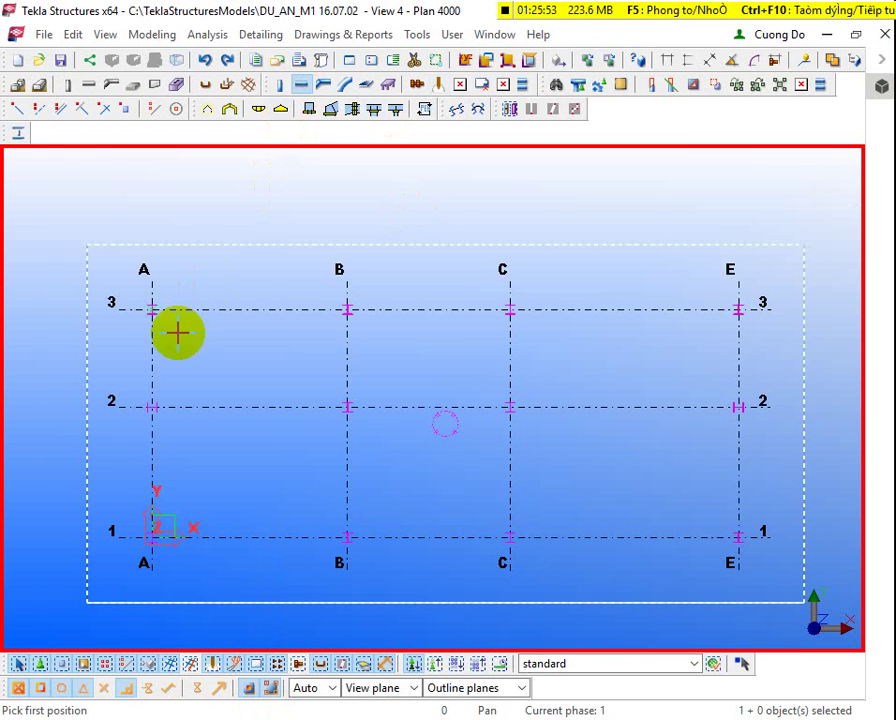
pyautogui.scroll(5, 136, 306)
pyautogui.moveTo(211, 308); pyautogui.dragTo(390, 338, button='middle')
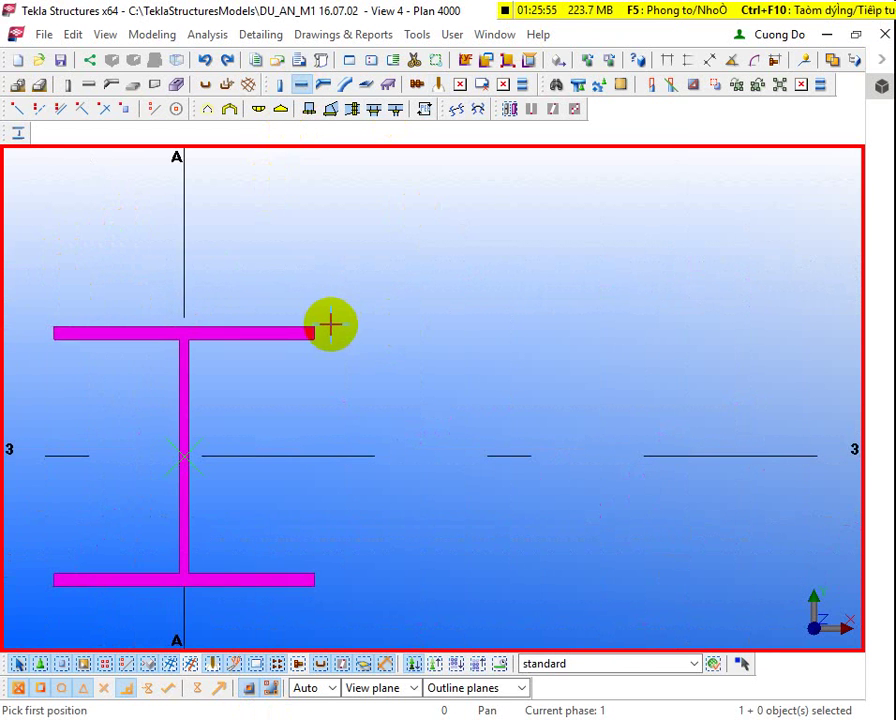
pyautogui.scroll(2, 320, 324)
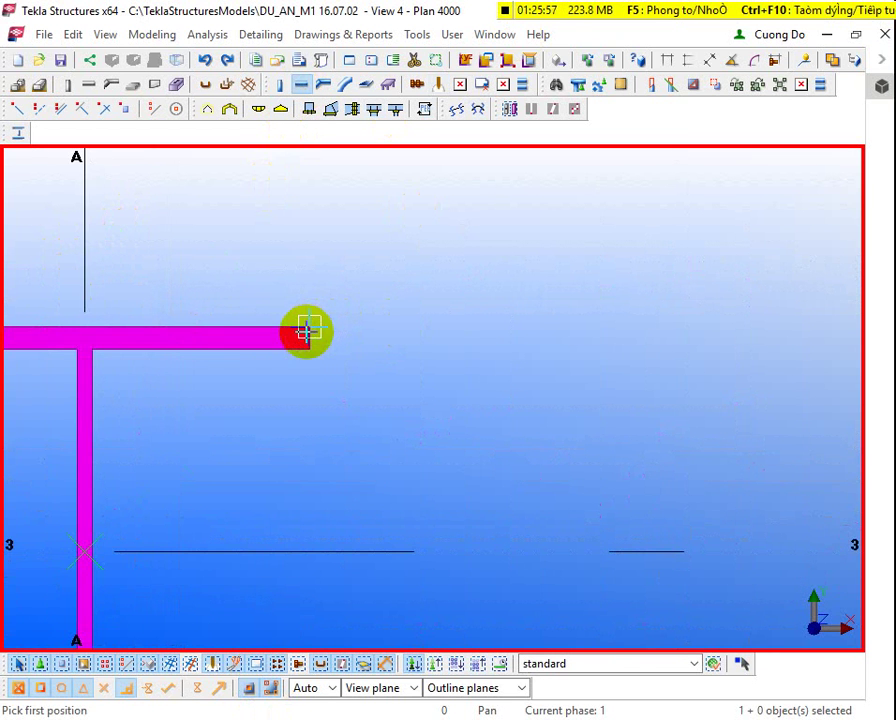
pyautogui.scroll(2, 310, 324)
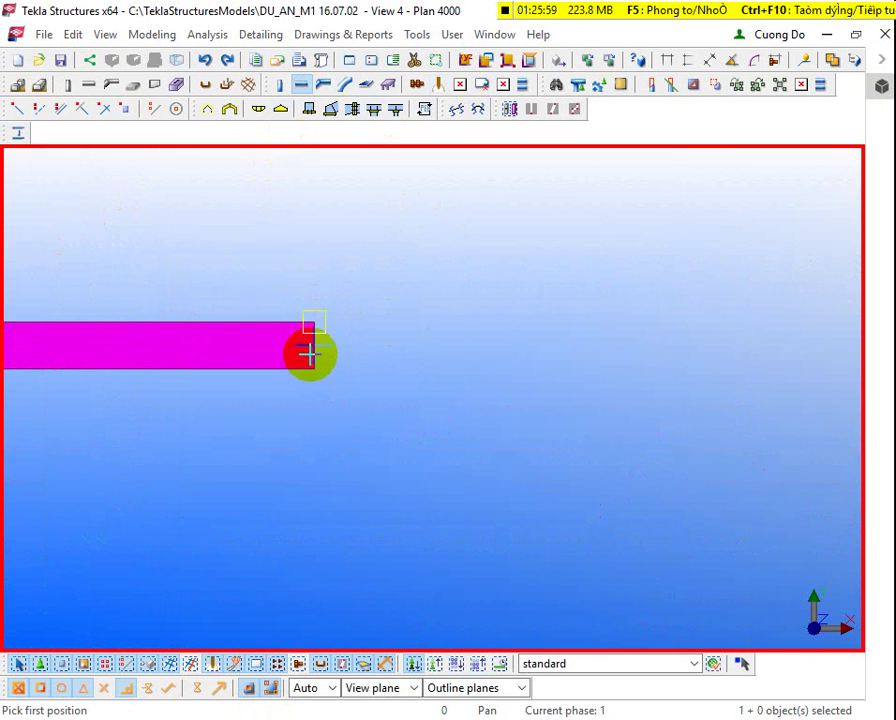
pyautogui.scroll(-2, 412, 292)
pyautogui.scroll(-2, 412, 292)
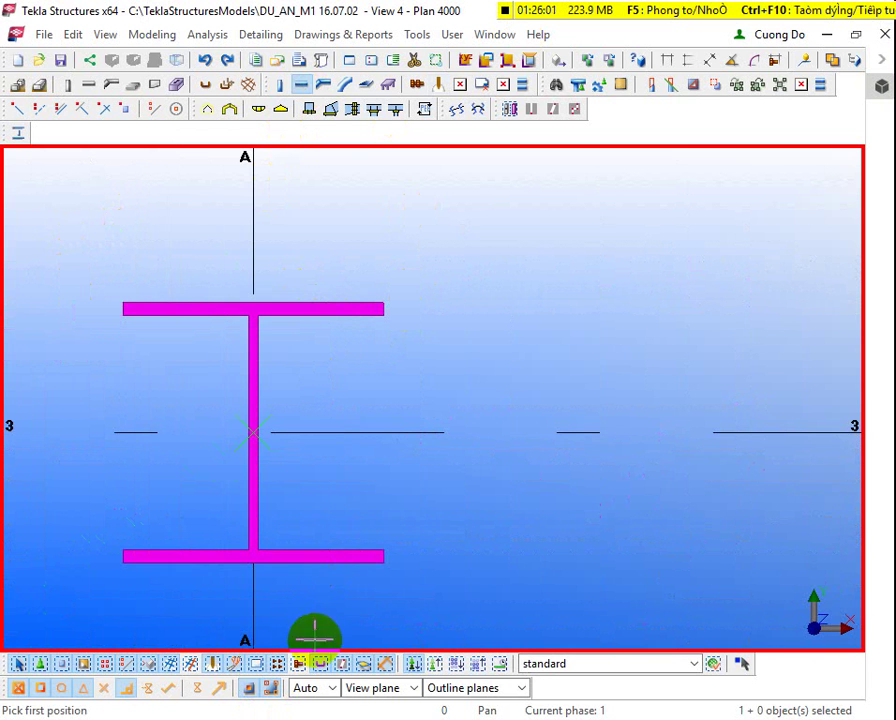
# Step: Turn off snapping to geometry lines and points, and examine the snap points of the A-3 column in plan and 3D
pyautogui.click(272, 688)
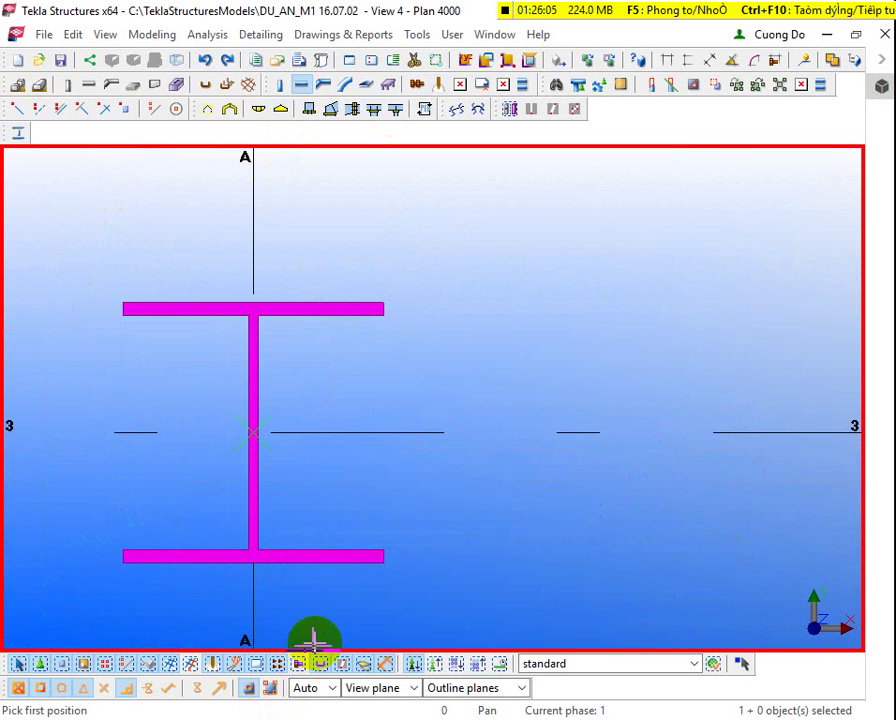
pyautogui.scroll(3, 378, 323)
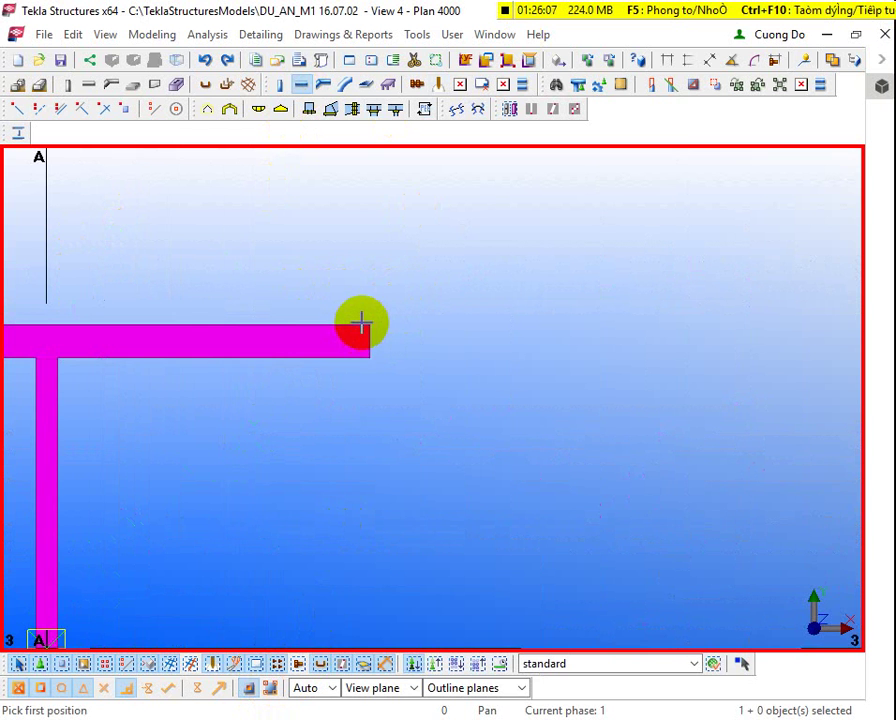
pyautogui.scroll(-3, 433, 303)
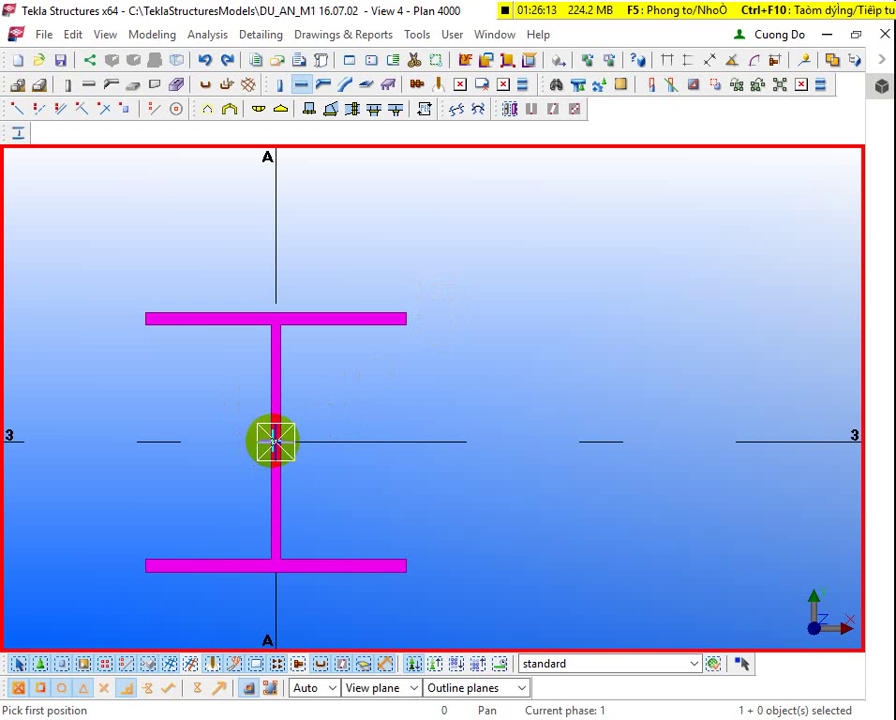
pyautogui.scroll(-3, 276, 441)
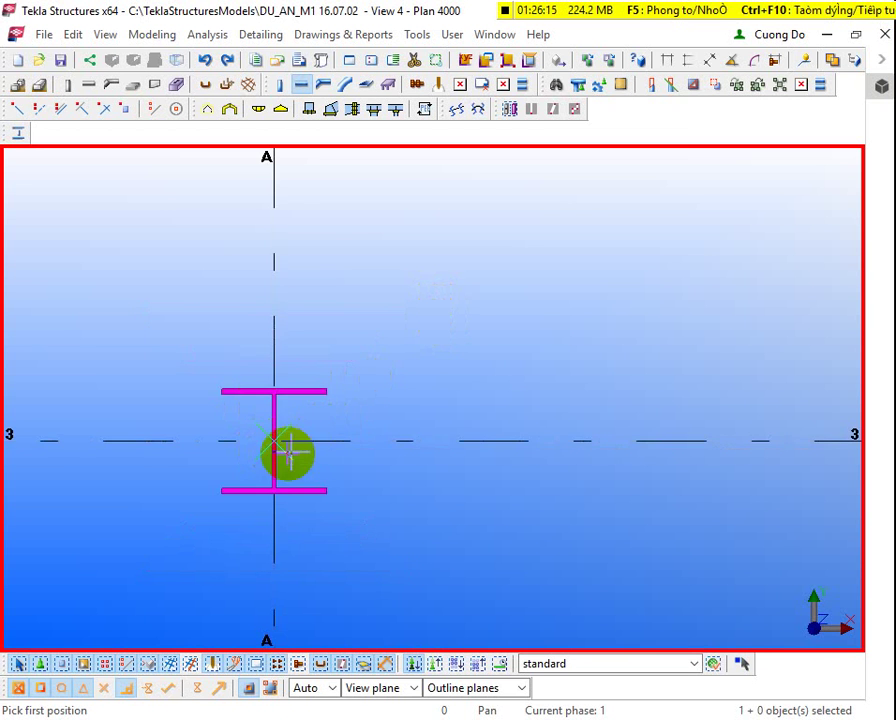
pyautogui.keyDown('ctrl'); pyautogui.moveTo(290, 456); pyautogui.dragTo(332, 402, button='middle'); pyautogui.keyUp('ctrl')
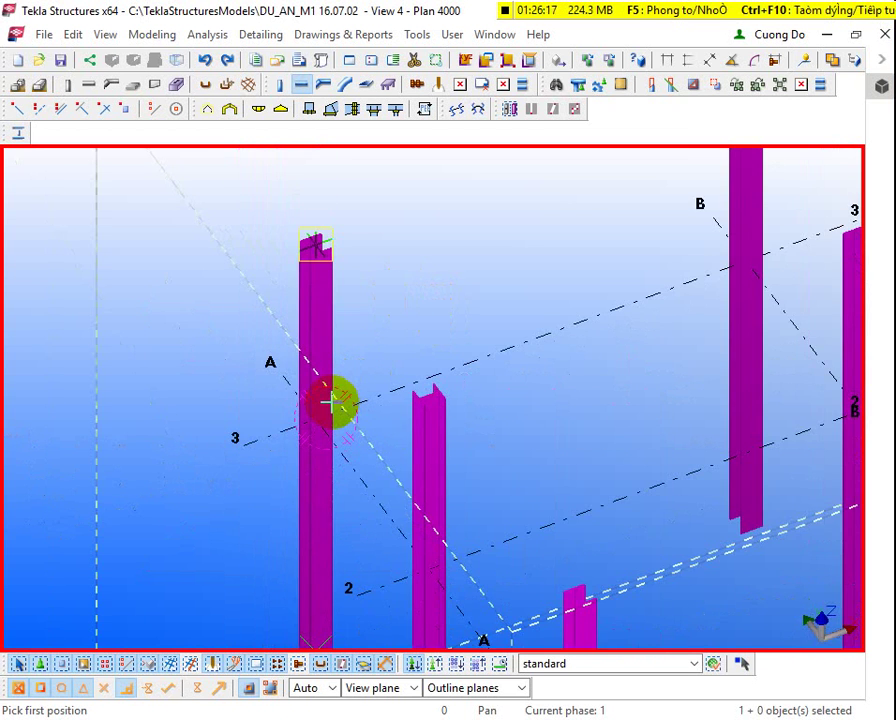
pyautogui.hotkey('ctrl', 'p')
pyautogui.scroll(5, 200, 270)
pyautogui.scroll(2, 110, 212)
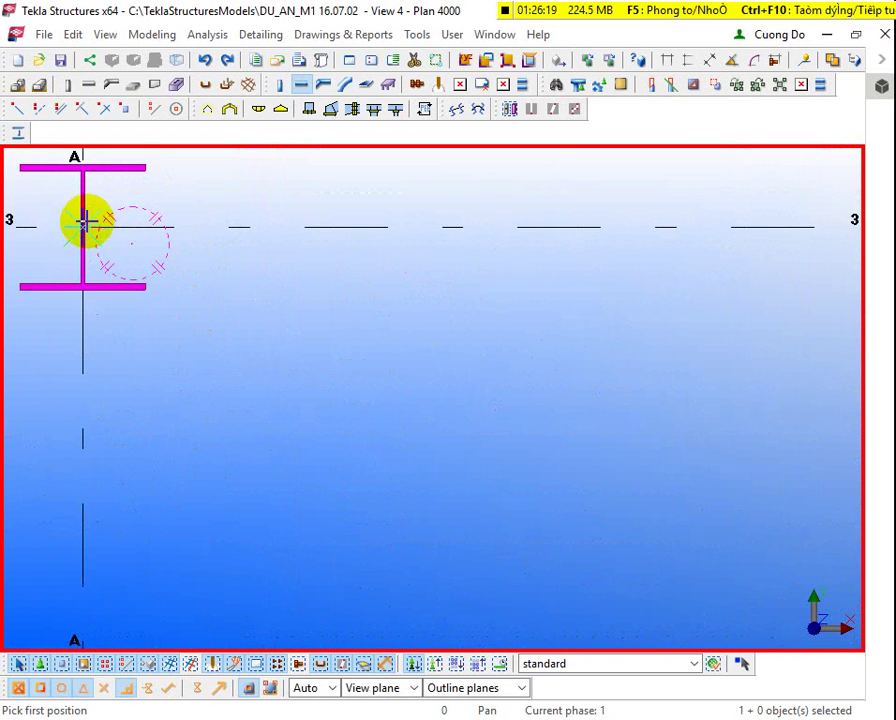
# Step: Create a beam on grid line 3 from the column centre at A-3 to the column centre at B-3
pyautogui.scroll(-3, 170, 330)
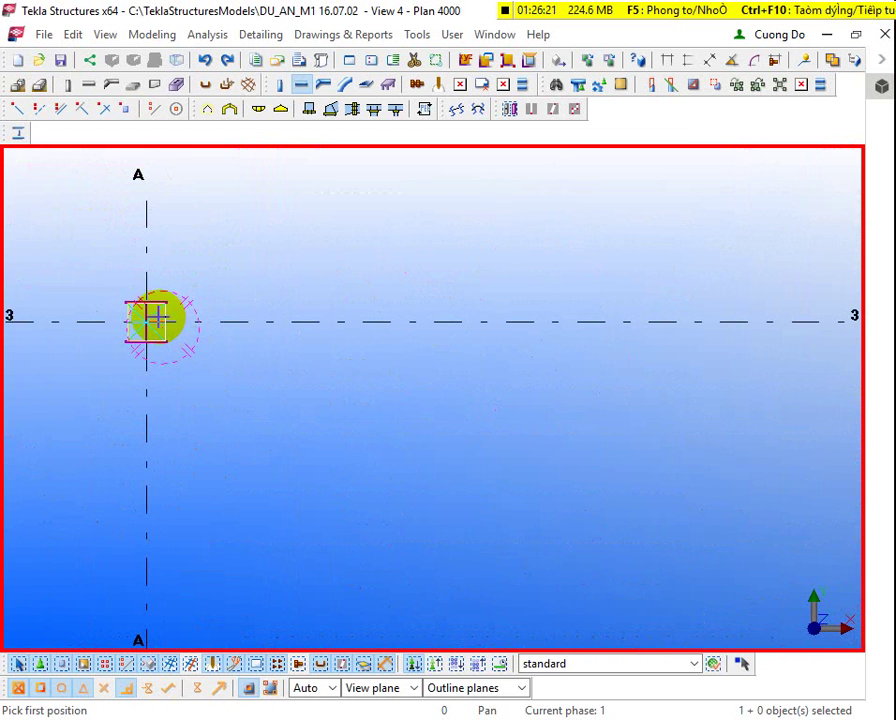
pyautogui.scroll(5, 150, 320)
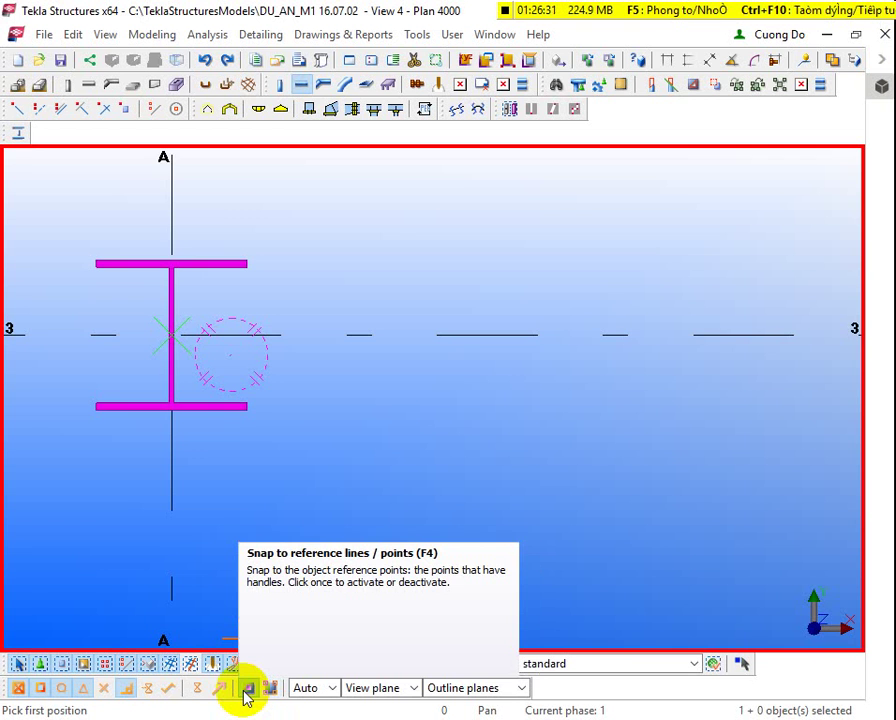
pyautogui.scroll(-5, 192, 376)
pyautogui.click(196, 381)
pyautogui.scroll(-2, 236, 341)
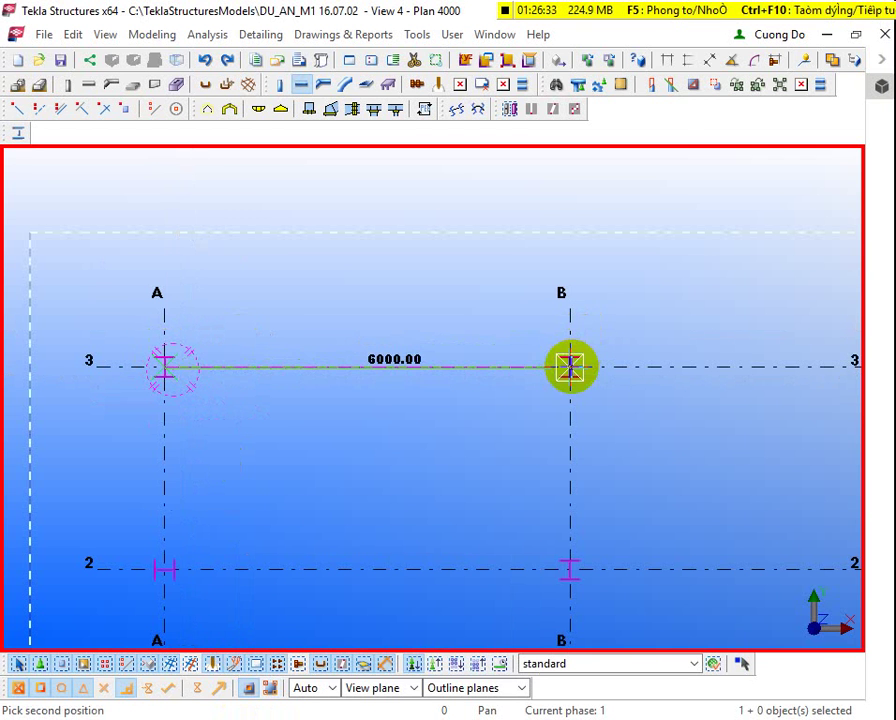
pyautogui.click(570, 366)
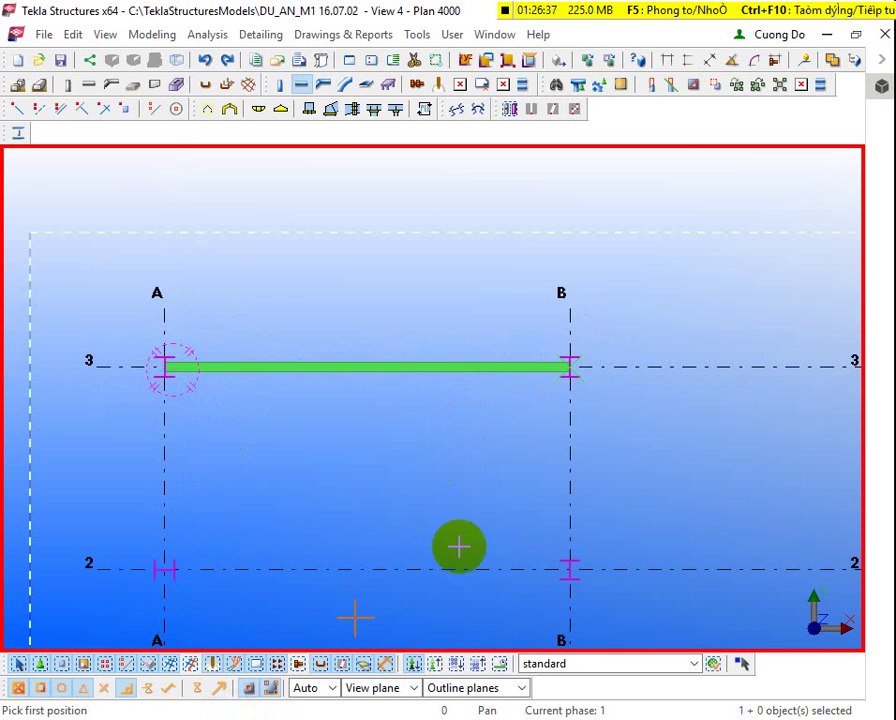
# Step: Try to create a beam on grid line 3 from the column at B-3 to the column at C-3
pyautogui.scroll(3, 582, 345)
pyautogui.scroll(5, 582, 345)
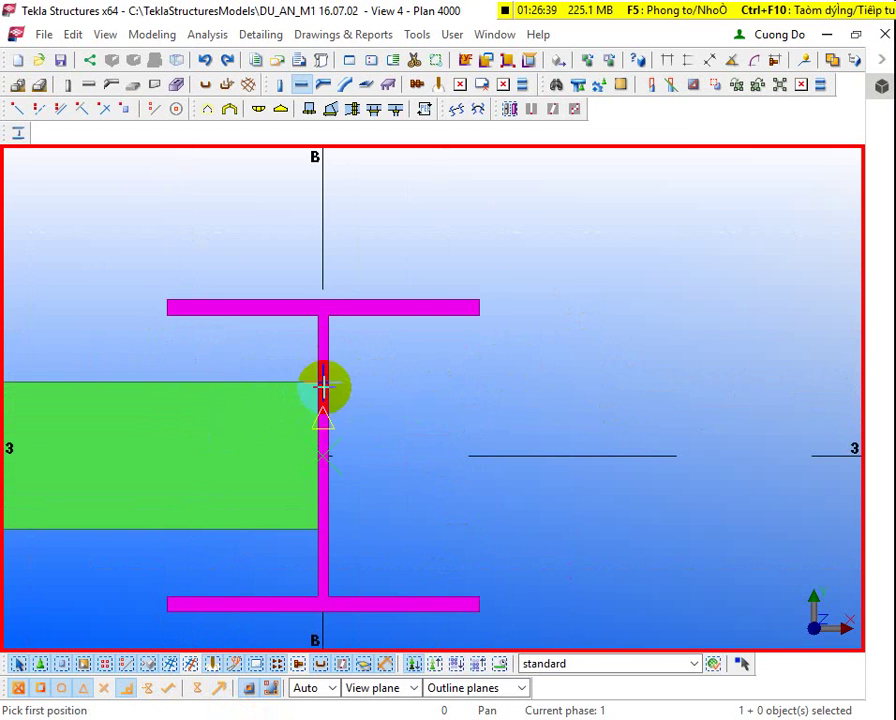
pyautogui.click(322, 455)
pyautogui.scroll(-5, 140, 424)
pyautogui.scroll(-3, 493, 436)
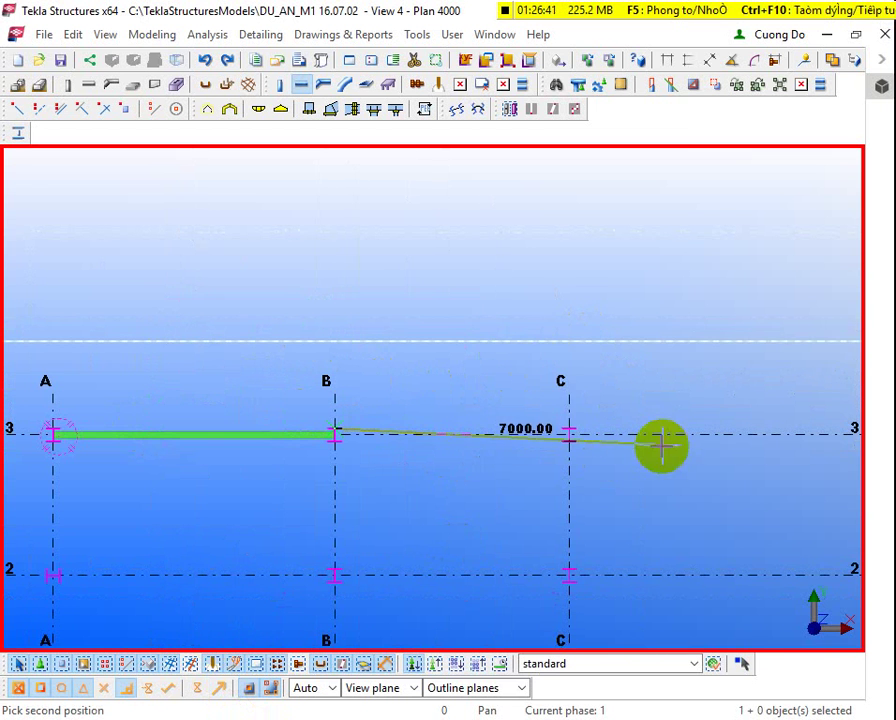
pyautogui.click(569, 442)
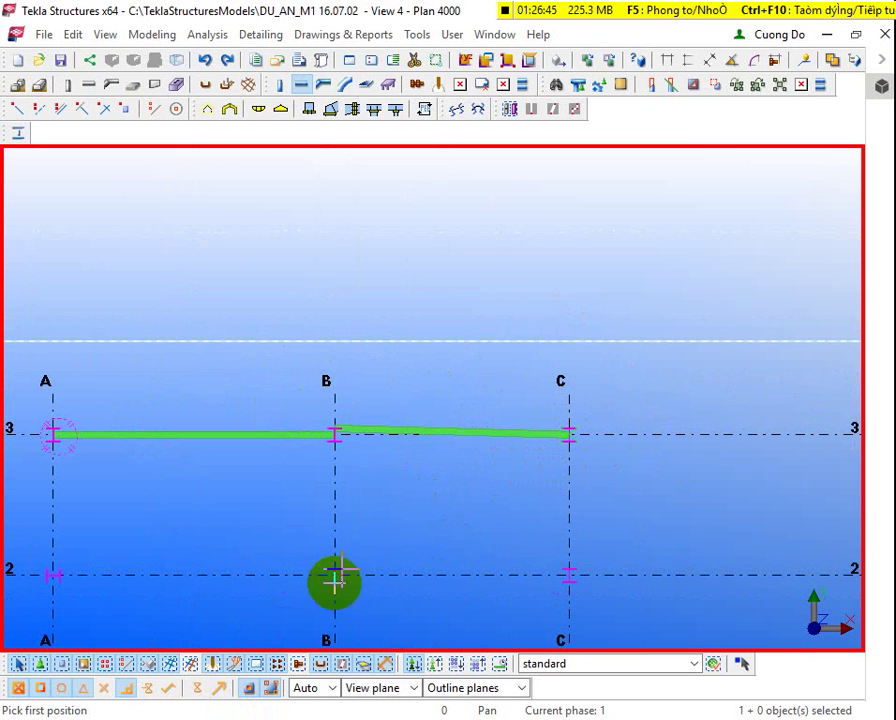
# Step: Delete the skewed beam between B-3 and C-3 and redraw it between the two column centres
pyautogui.click(270, 690)
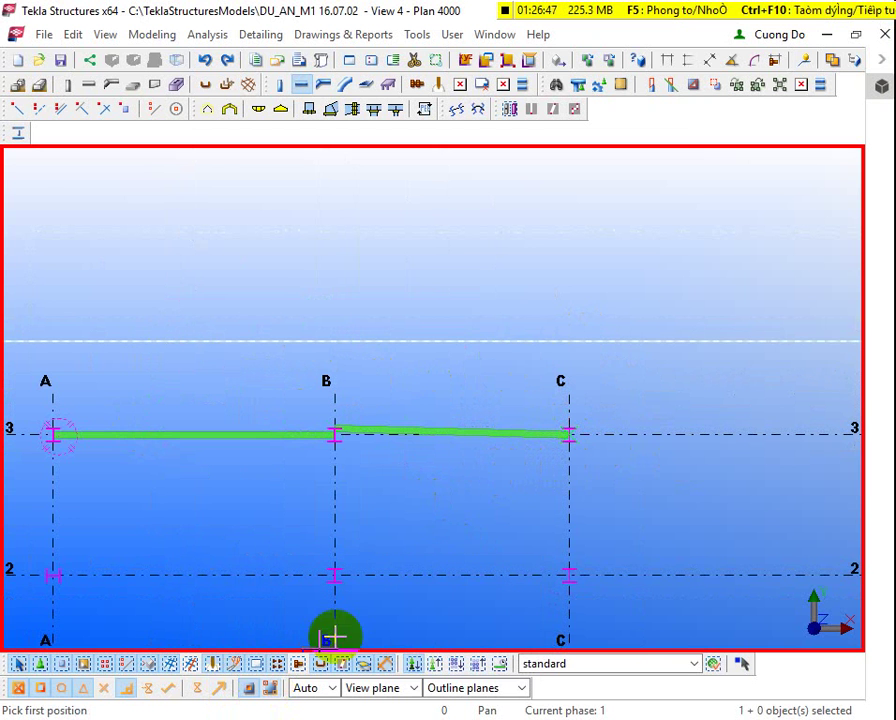
pyautogui.scroll(5, 346, 430)
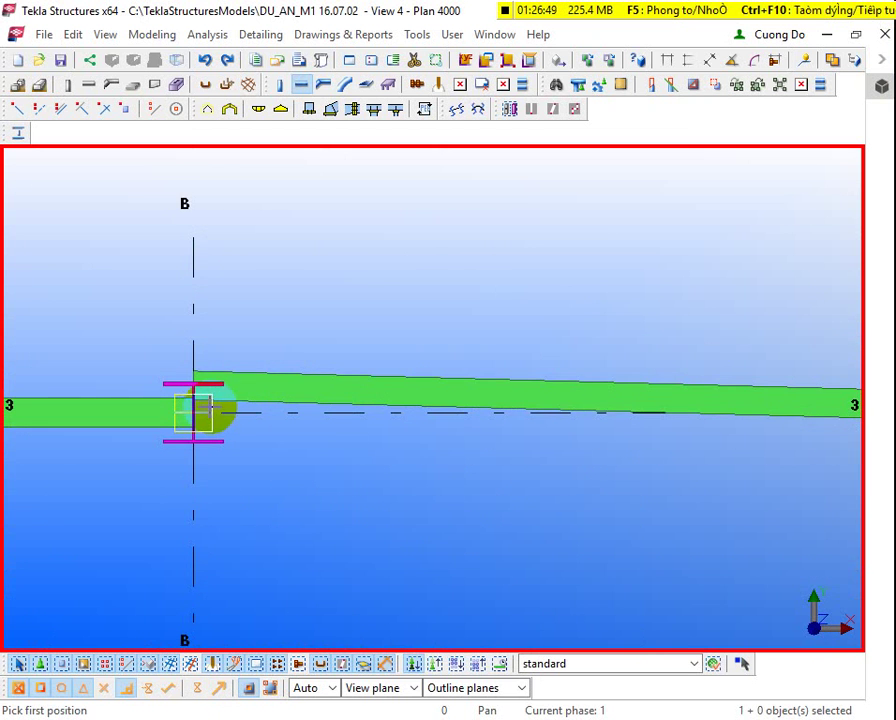
pyautogui.press('Delete')
pyautogui.click(193, 408)
pyautogui.scroll(-4, 165, 414)
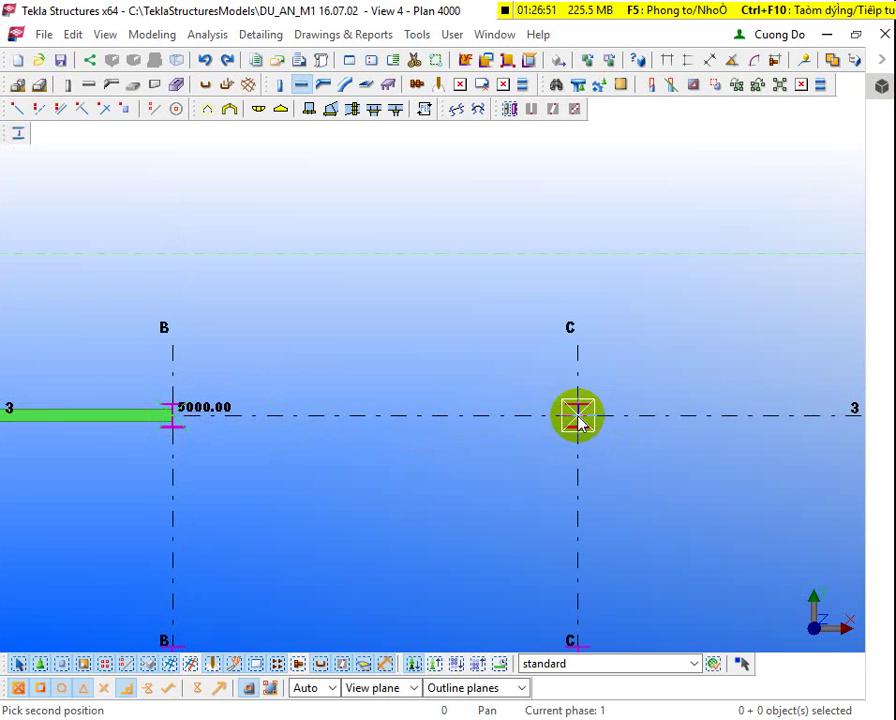
pyautogui.click(576, 418)
# Step: Create a beam on grid line 3 from the column at C-3 to the column at E-3
pyautogui.click(576, 418)
pyautogui.scroll(-3, 616, 380)
pyautogui.scroll(2, 385, 462)
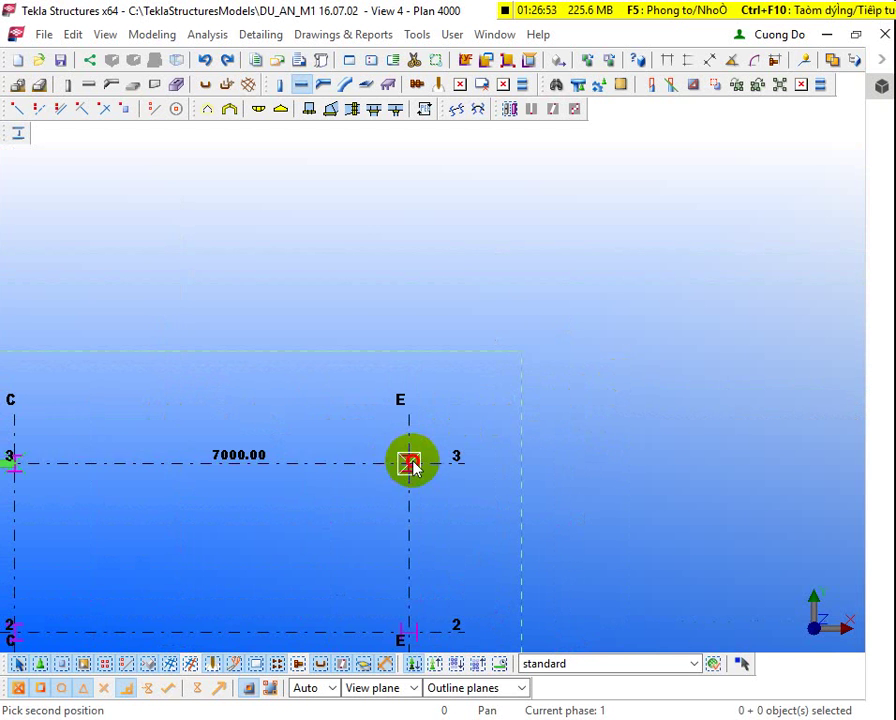
pyautogui.click(409, 462)
# Step: Create beams on grid line A from A-1 to A-2 and from A-2 to A-3
pyautogui.scroll(-3, 615, 362)
pyautogui.scroll(3, 178, 490)
pyautogui.scroll(2, 250, 552)
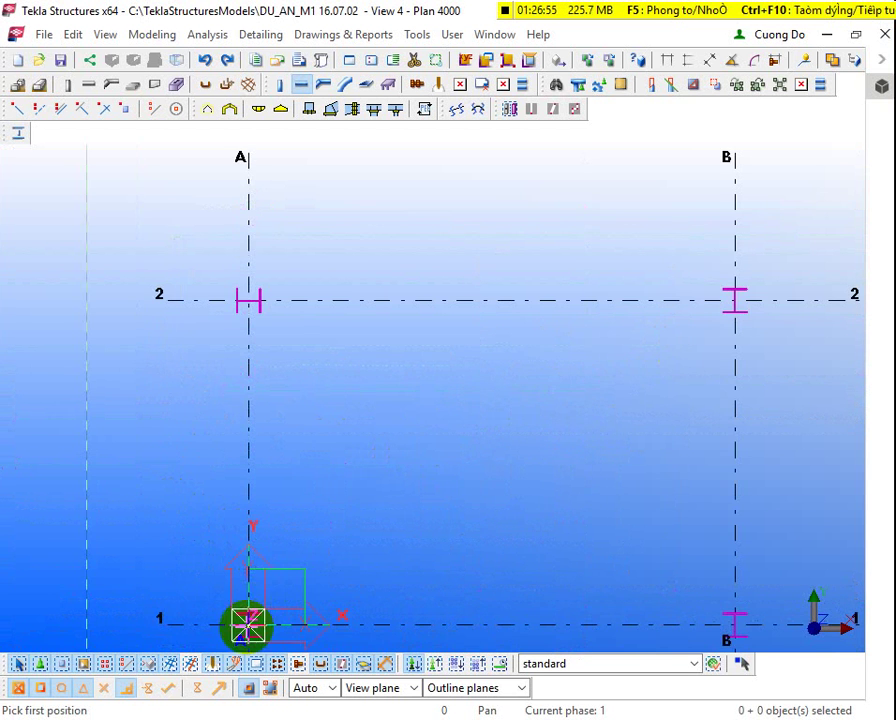
pyautogui.click(252, 626)
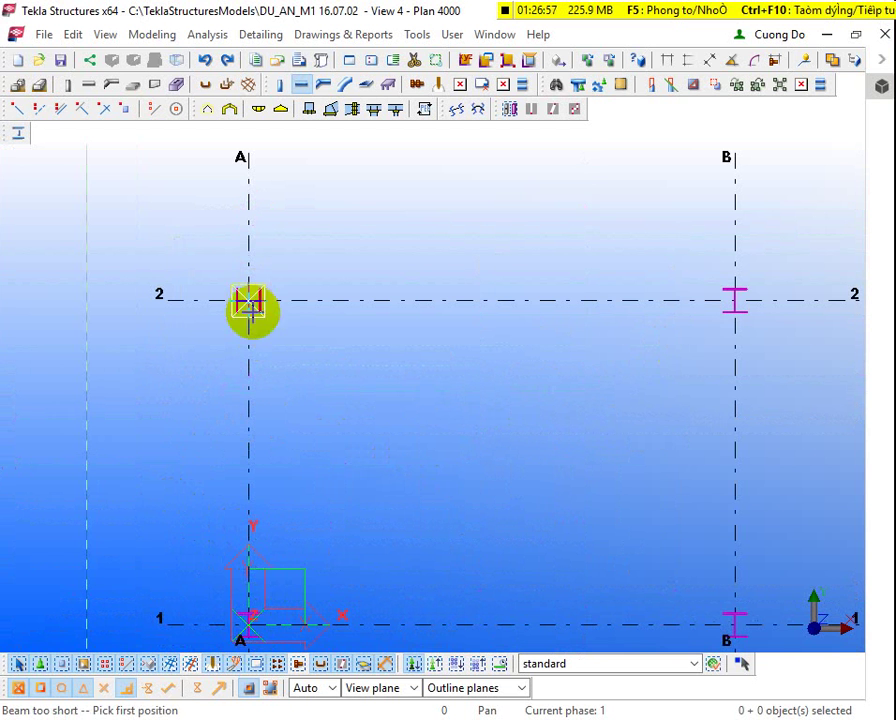
pyautogui.click(249, 626)
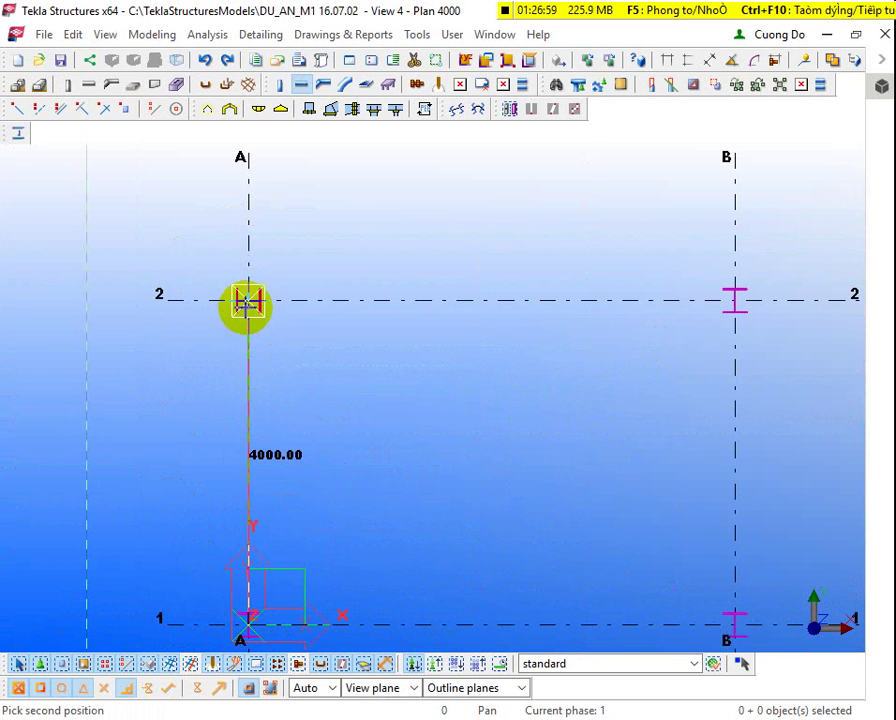
pyautogui.click(246, 302)
pyautogui.scroll(-2, 246, 302)
pyautogui.click(246, 432)
pyautogui.click(248, 334)
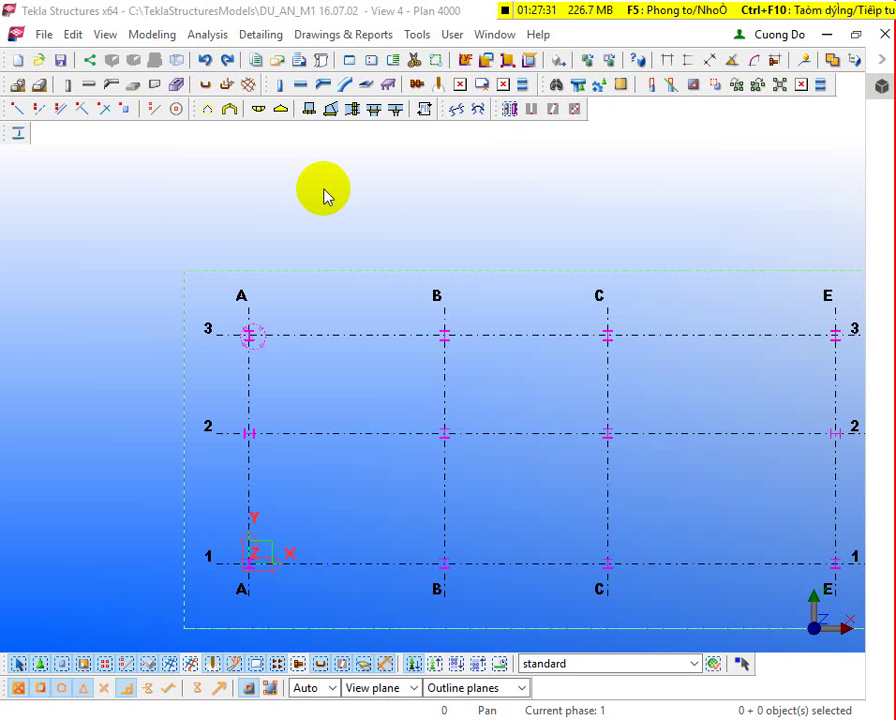
# Step: Create a beam on grid line 1 from the column centre at A-1 to the column centre at B-1
pyautogui.click(214, 194)
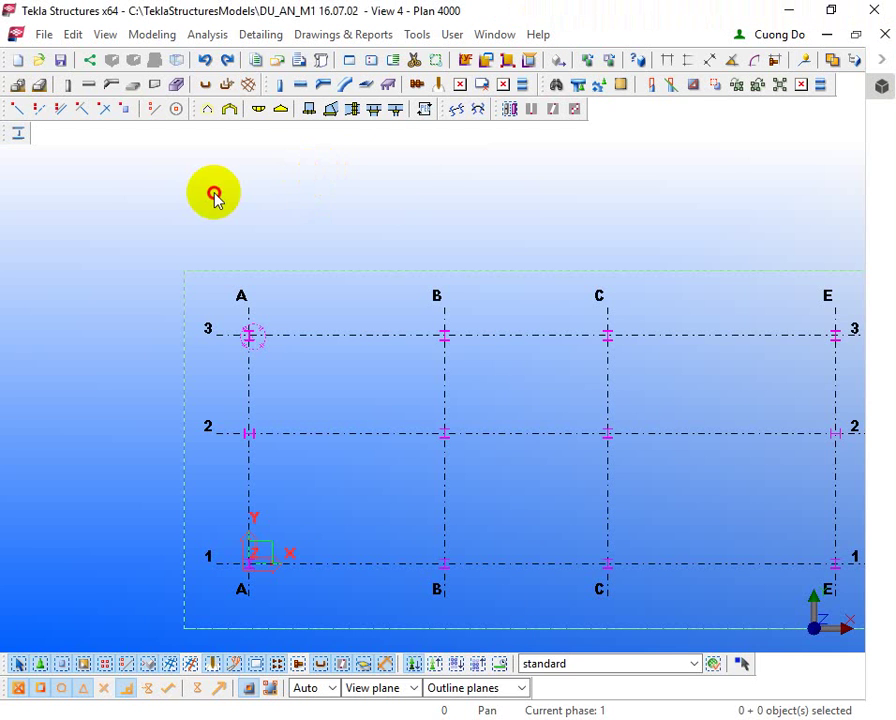
pyautogui.click(301, 85)
pyautogui.scroll(1, 244, 336)
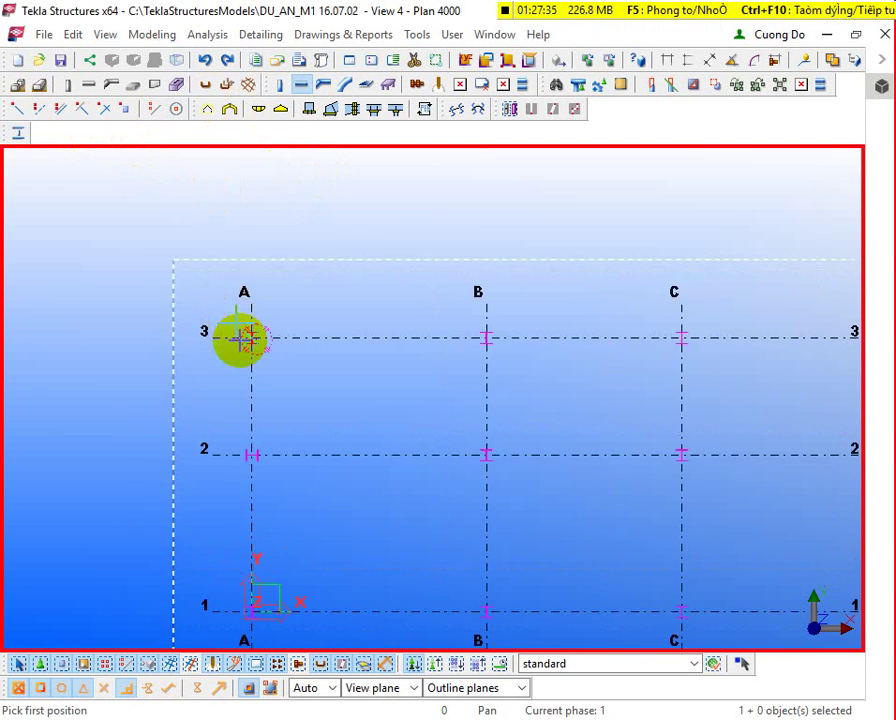
pyautogui.moveTo(240, 340); pyautogui.dragTo(210, 400, button='middle')
pyautogui.scroll(-1, 230, 500)
pyautogui.scroll(6, 248, 580)
pyautogui.scroll(2, 248, 580)
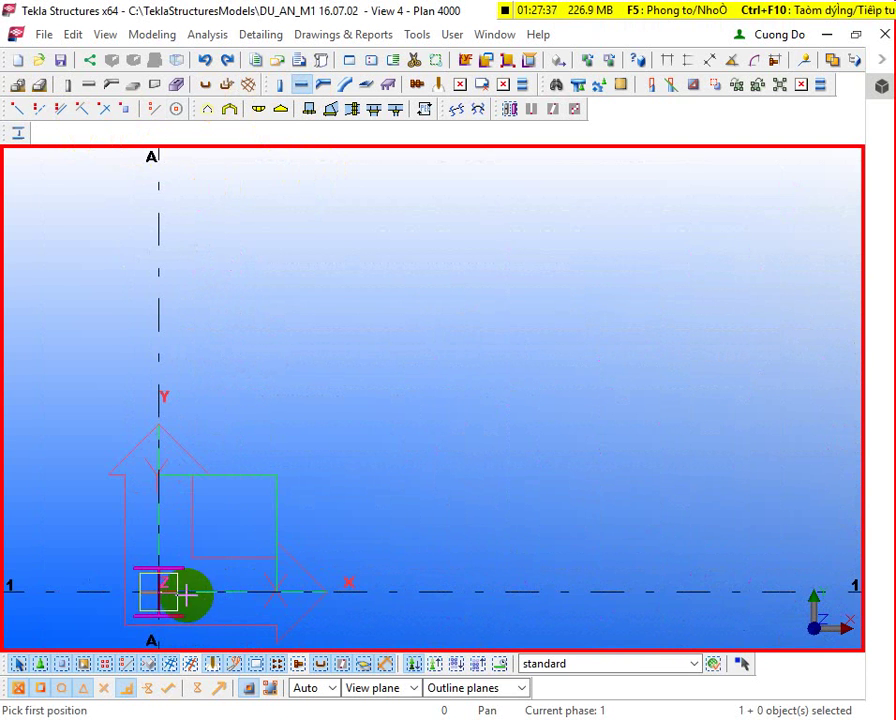
pyautogui.click(165, 590)
pyautogui.scroll(-4, 150, 550)
pyautogui.click(564, 558)
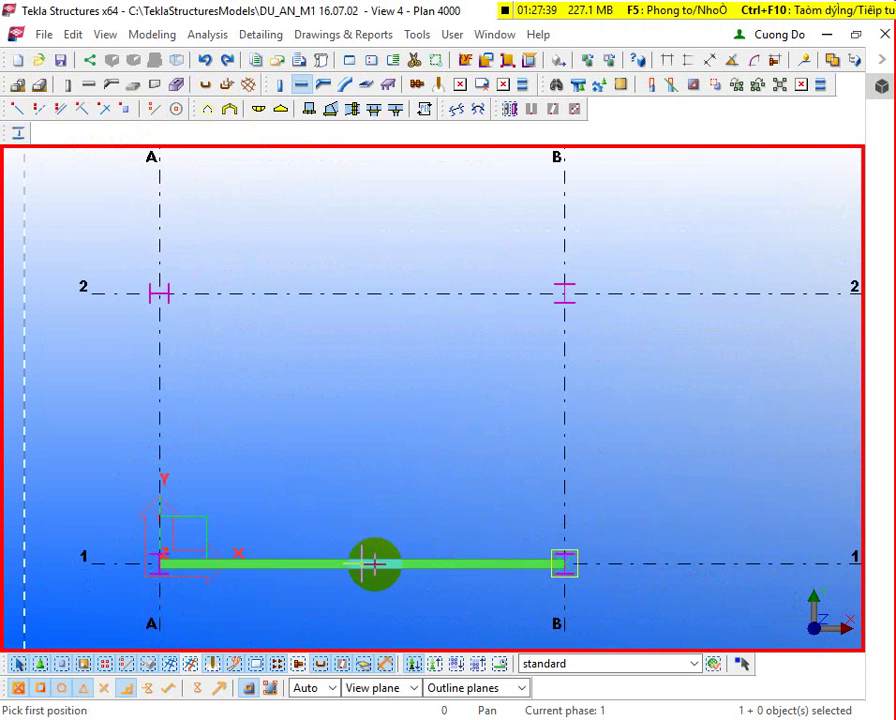
# Step: Open the properties of the beam between A-1 and B-1 and filter the profile catalogue by H*
pyautogui.scroll(3, 322, 582)
pyautogui.click(316, 576)
pyautogui.doubleClick(318, 578)
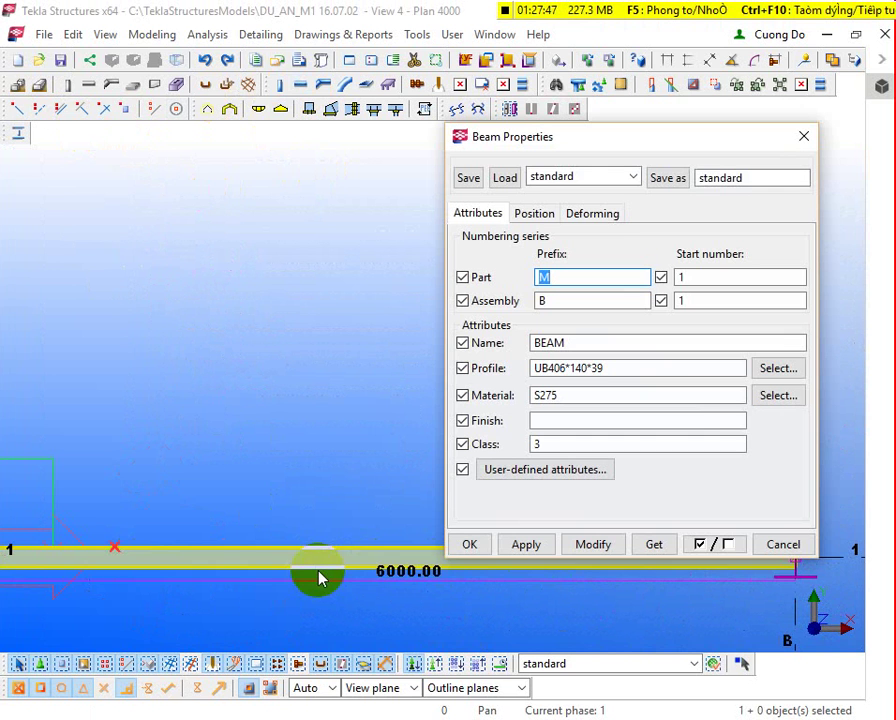
pyautogui.click(775, 369)
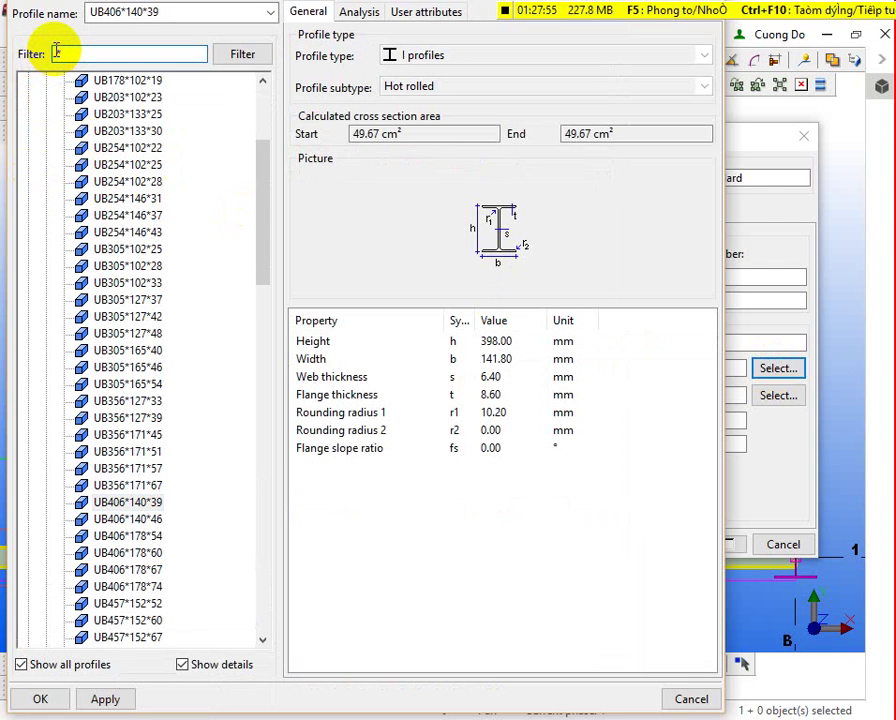
pyautogui.write('H*')
pyautogui.press('Return')
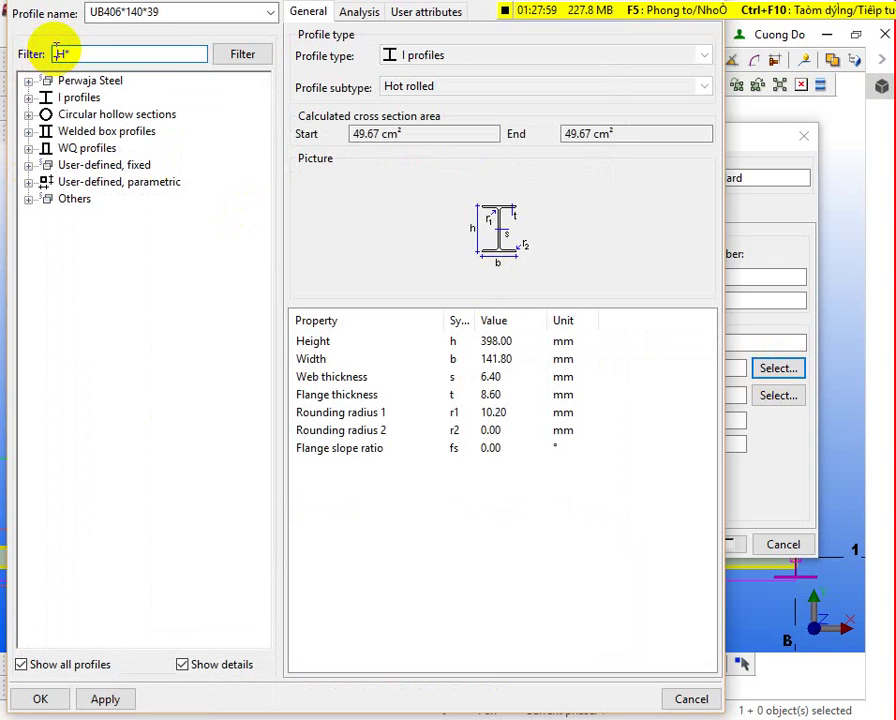
# Step: Choose the I profile H-500X200X10X16 from the H 500-600 group and modify the selected beam with it
pyautogui.click(28, 97)
pyautogui.click(46, 114)
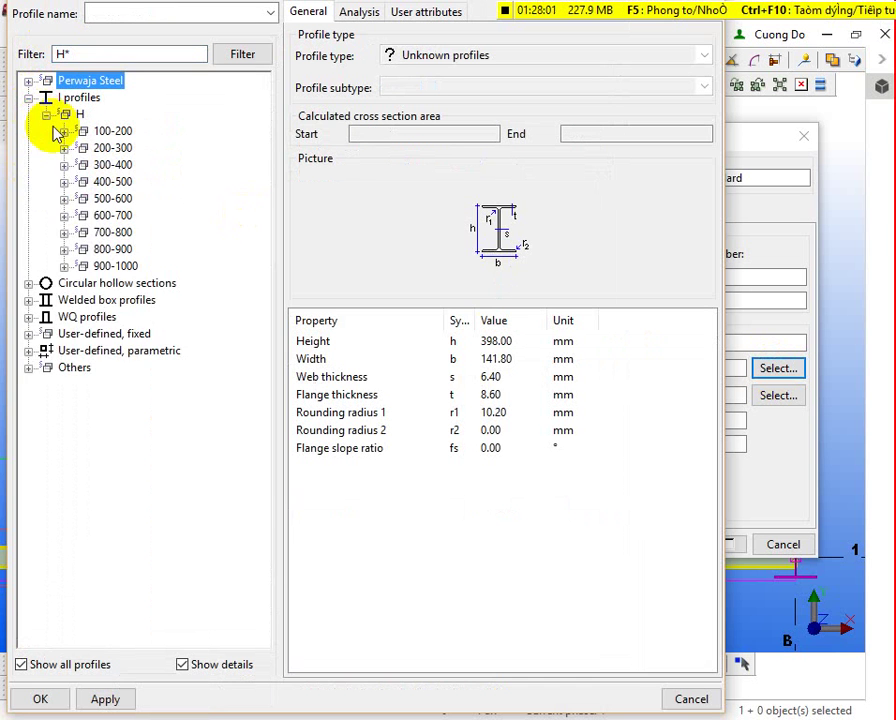
pyautogui.click(64, 181)
pyautogui.click(65, 435)
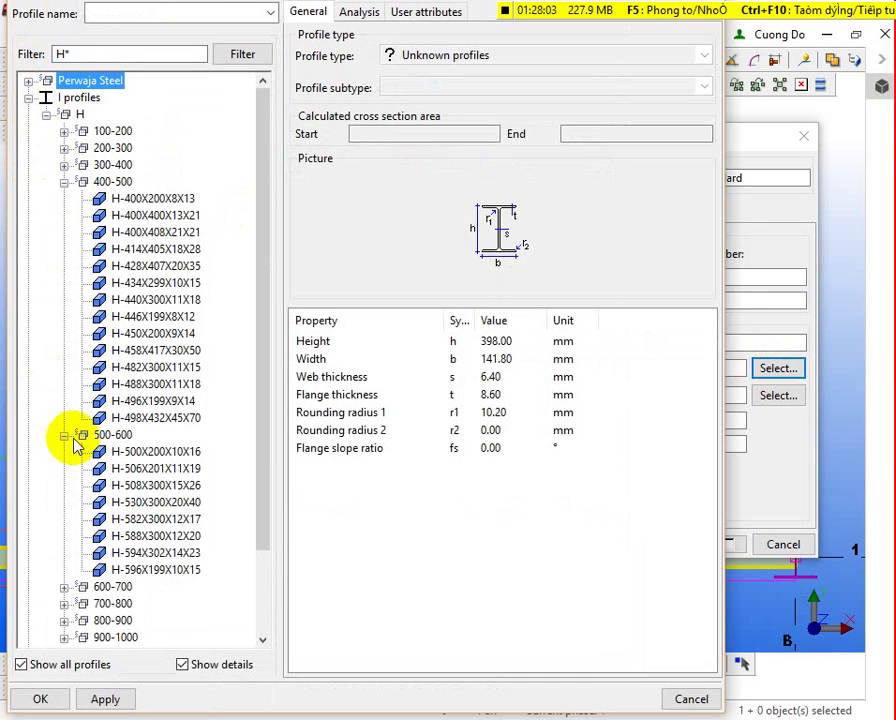
pyautogui.doubleClick(160, 452)
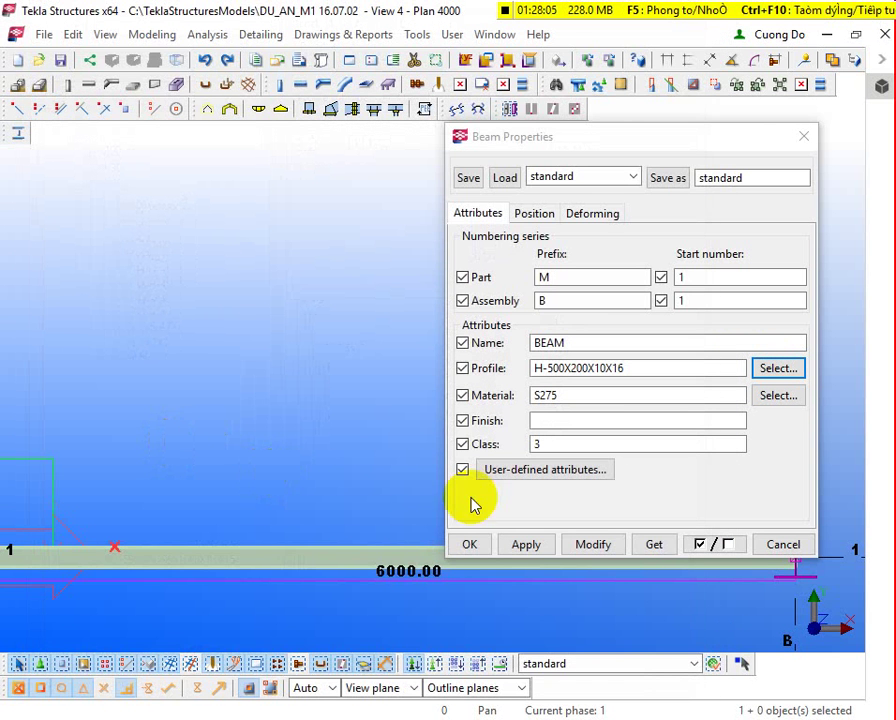
pyautogui.click(590, 544)
# Step: Set the beam's material to SS400 and modify the selected beam
pyautogui.scroll(-10, 276, 472)
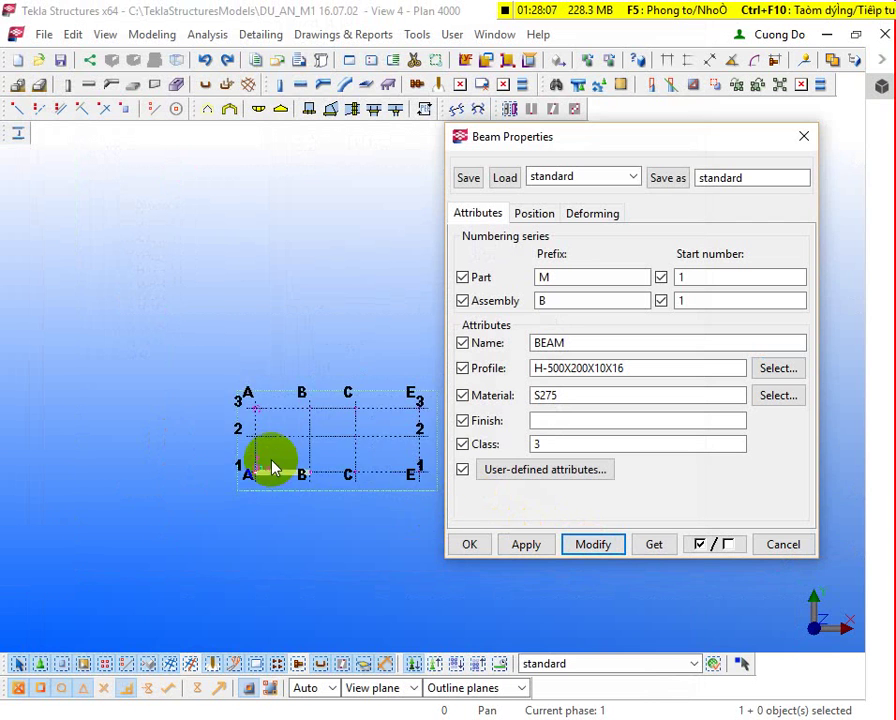
pyautogui.scroll(5, 262, 478)
pyautogui.moveTo(540, 397); pyautogui.dragTo(690, 410)
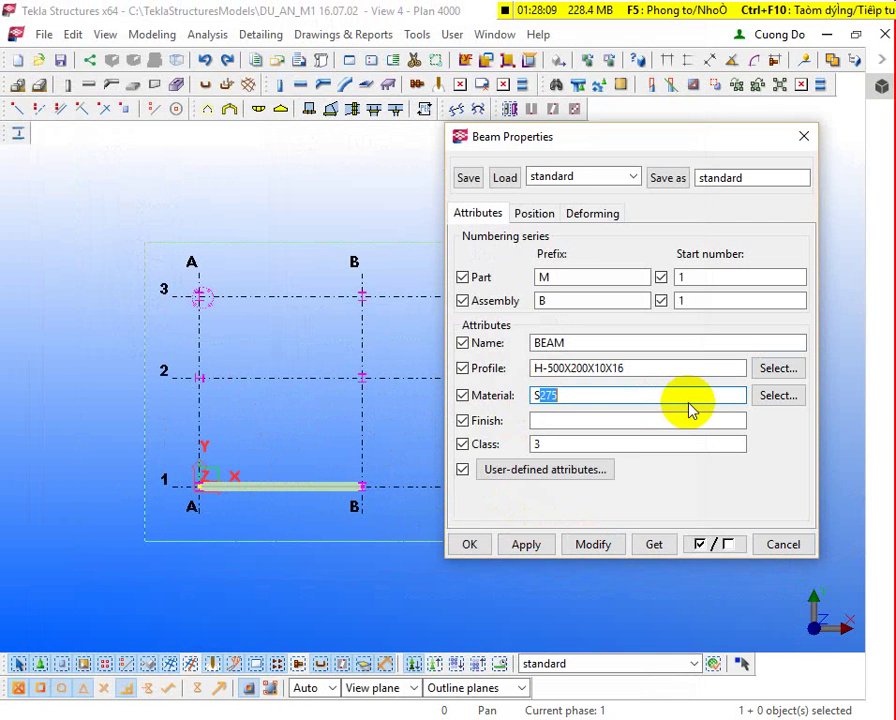
pyautogui.press('BackSpace')
pyautogui.click(605, 548)
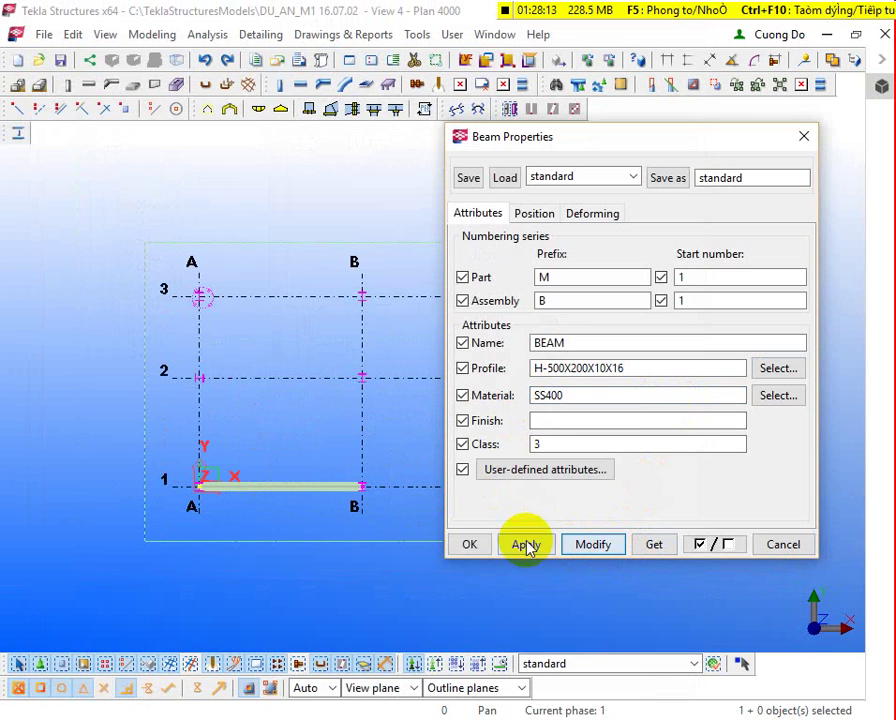
pyautogui.click(416, 581)
# Step: Examine the beam in plan and review its section dimensions in the profile catalogue
pyautogui.scroll(6, 180, 494)
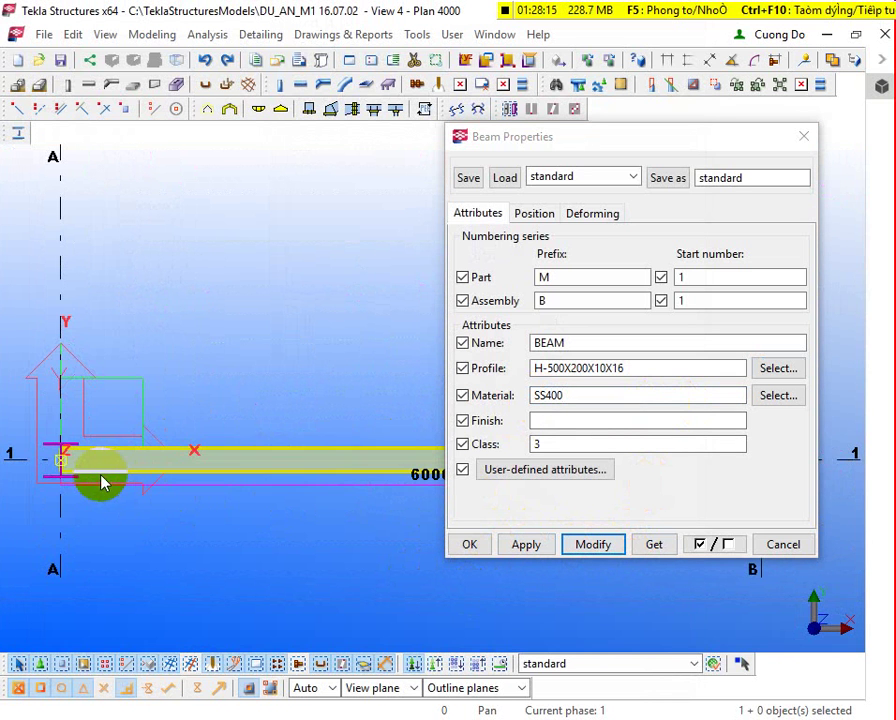
pyautogui.moveTo(138, 510); pyautogui.dragTo(238, 497, button='middle')
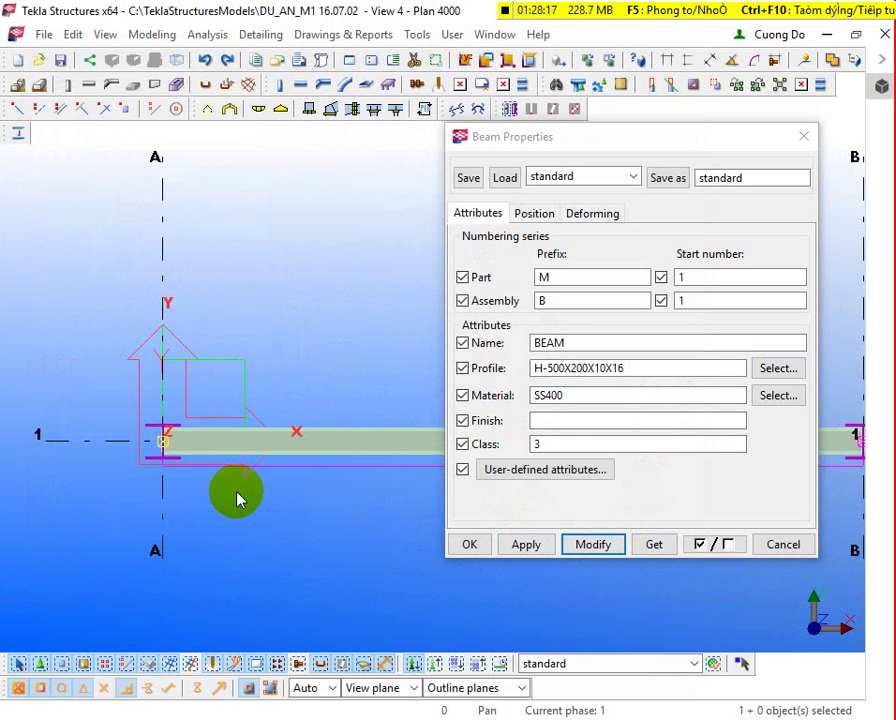
pyautogui.click(766, 368)
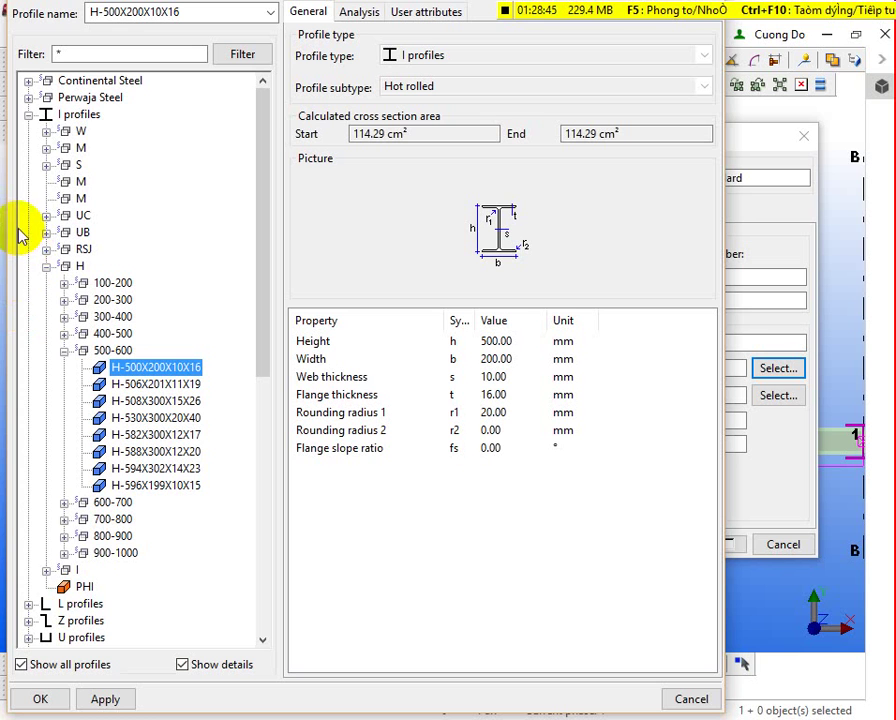
pyautogui.press('Return')
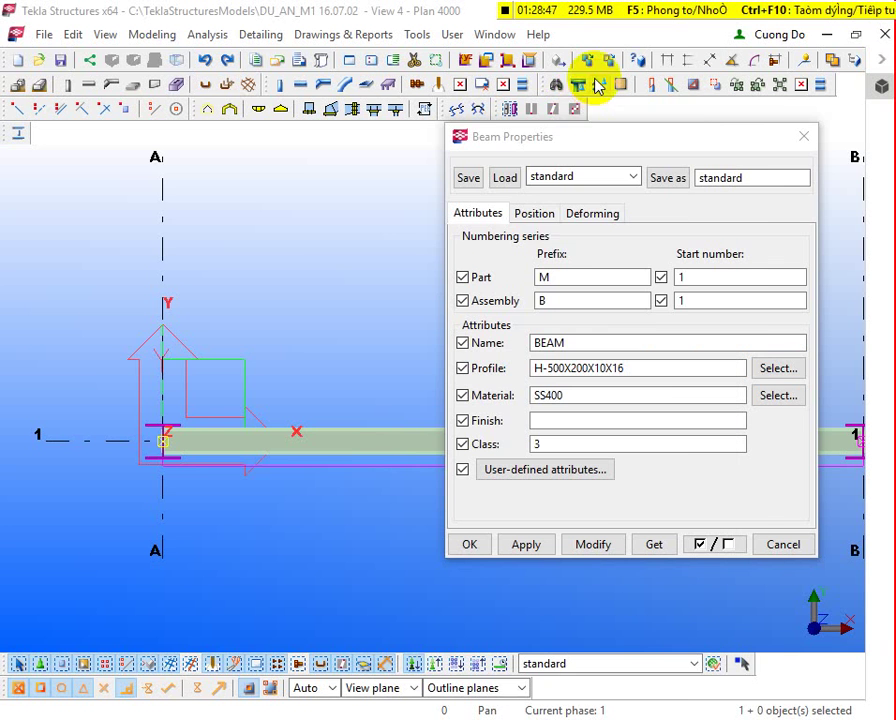
# Step: Display the beam's position and end offset settings and examine its start at column A-1
pyautogui.click(533, 212)
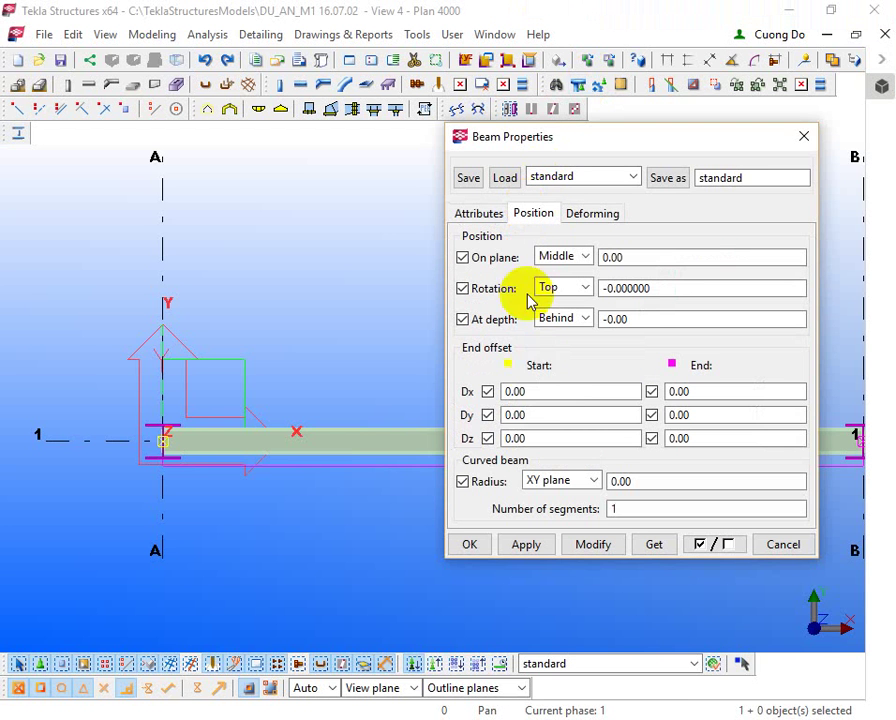
pyautogui.click(574, 398)
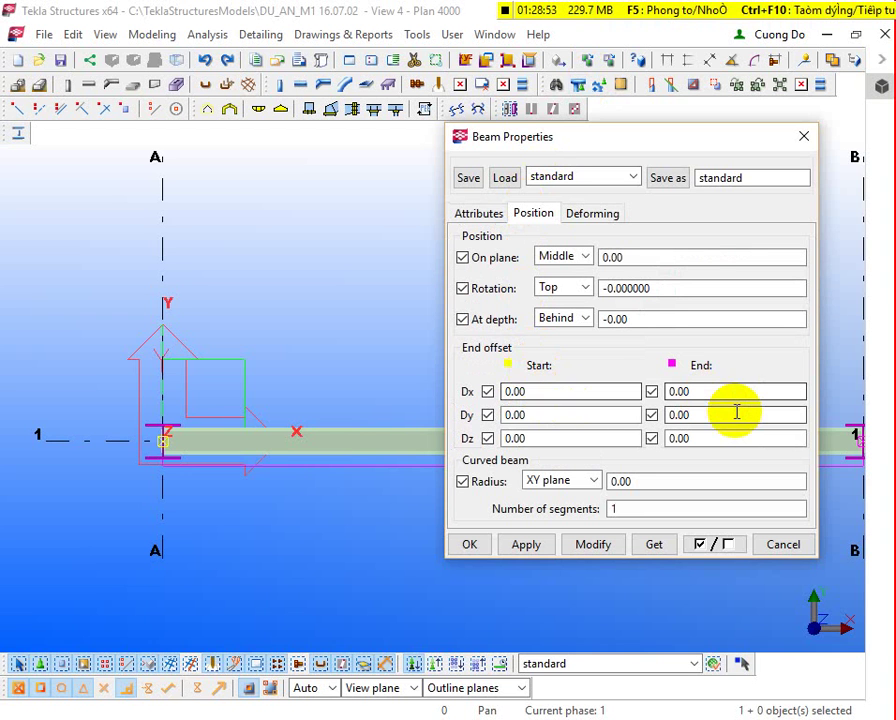
pyautogui.scroll(5, 120, 476)
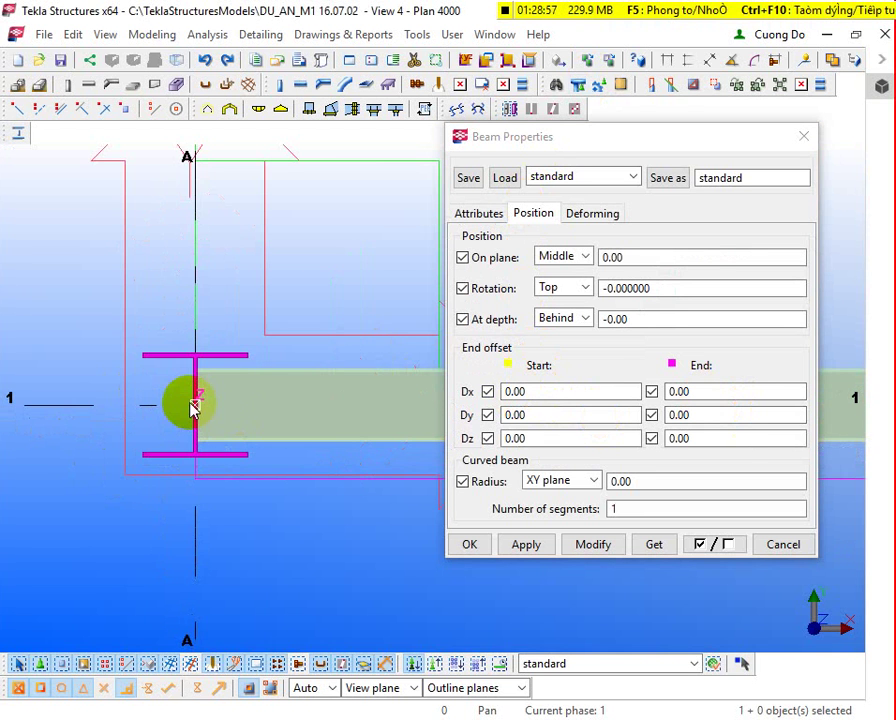
# Step: Examine the beam on grid line 1 at its start on grid A and its end on grid B
pyautogui.scroll(-5, 192, 410)
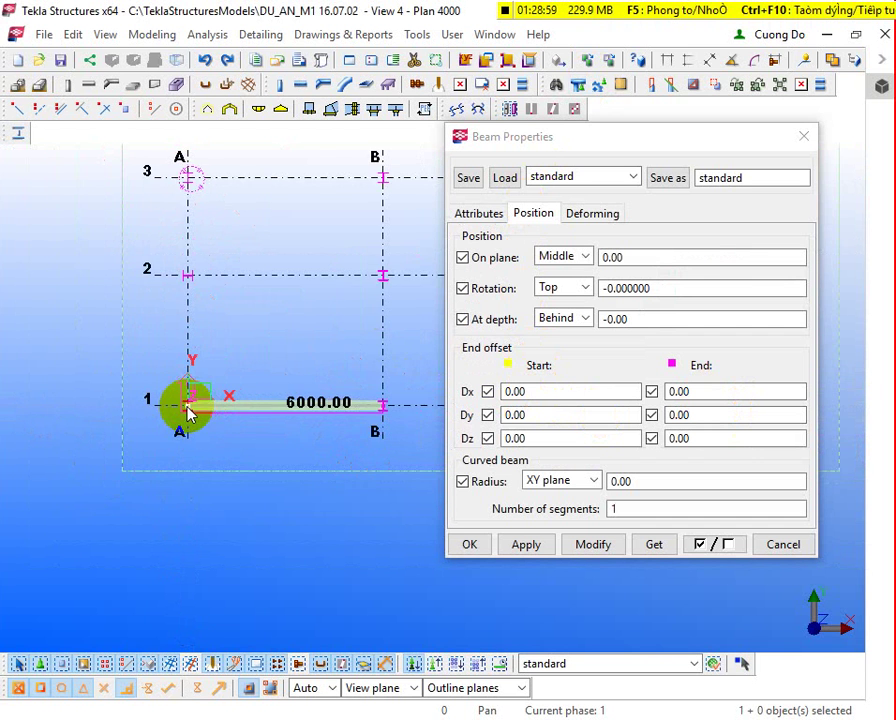
pyautogui.scroll(6, 370, 410)
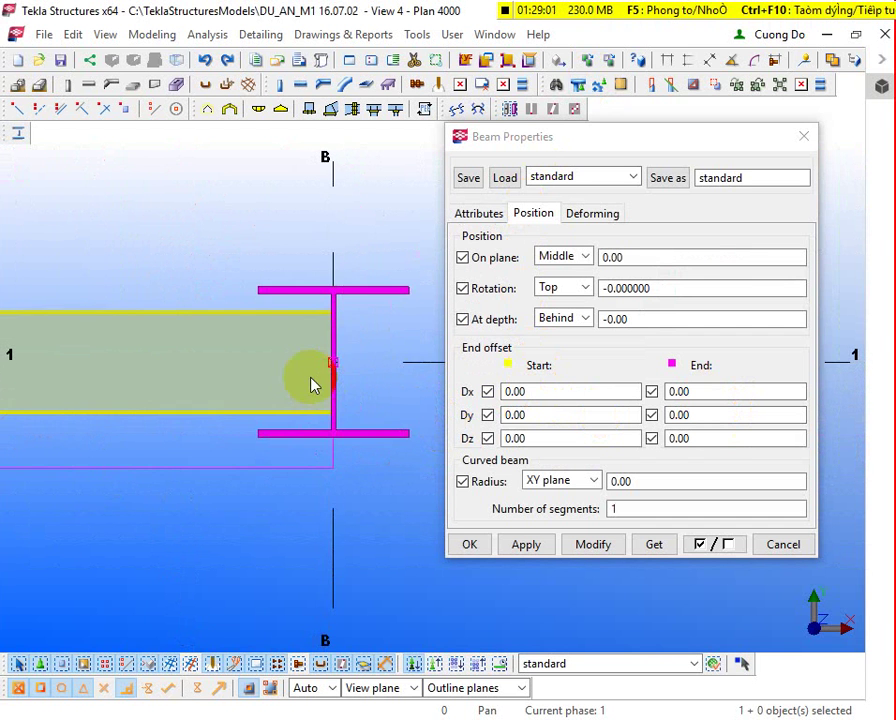
pyautogui.scroll(2, 312, 385)
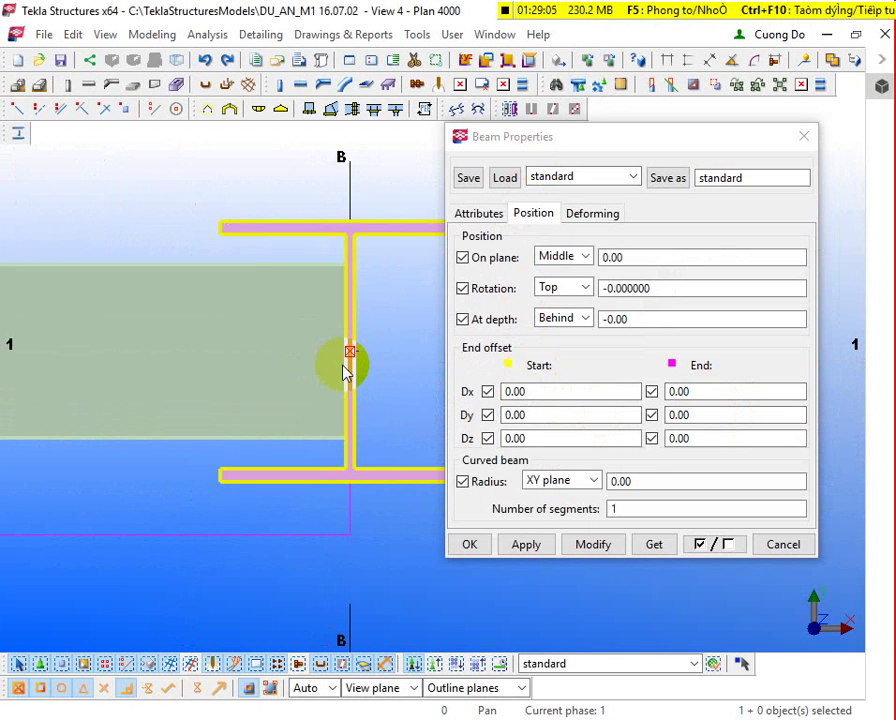
pyautogui.scroll(-4, 344, 372)
pyautogui.scroll(-3, 344, 368)
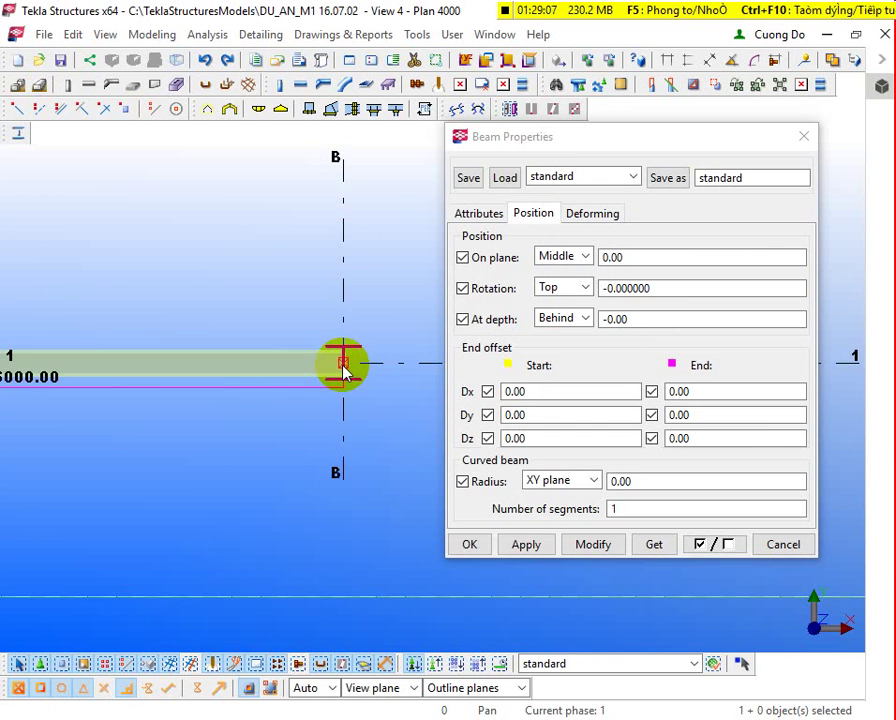
pyautogui.moveTo(544, 390); pyautogui.dragTo(438, 390)
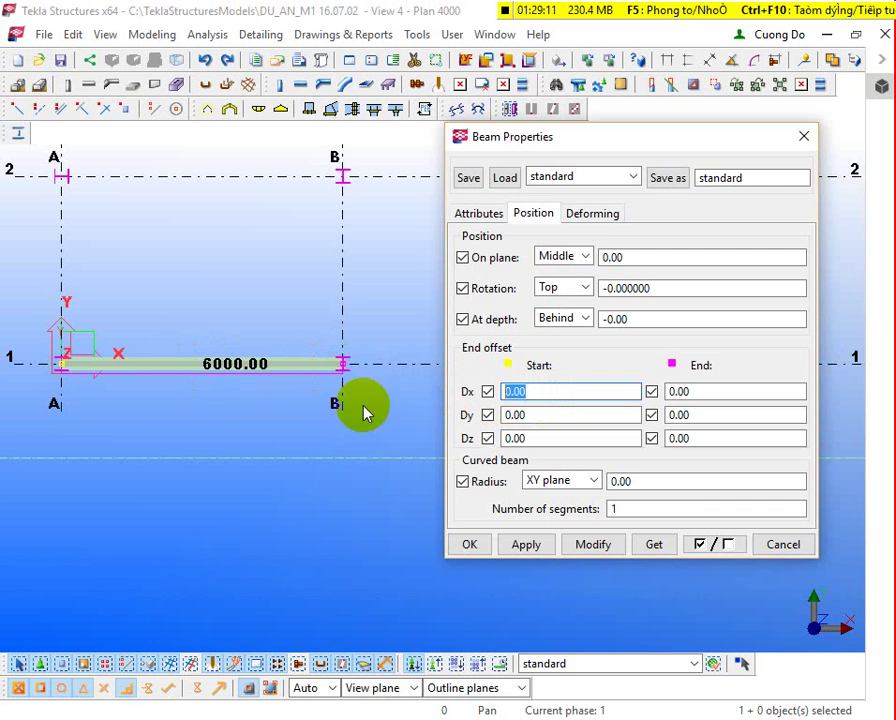
pyautogui.moveTo(200, 454); pyautogui.dragTo(262, 530, button='middle')
pyautogui.scroll(5, 116, 464)
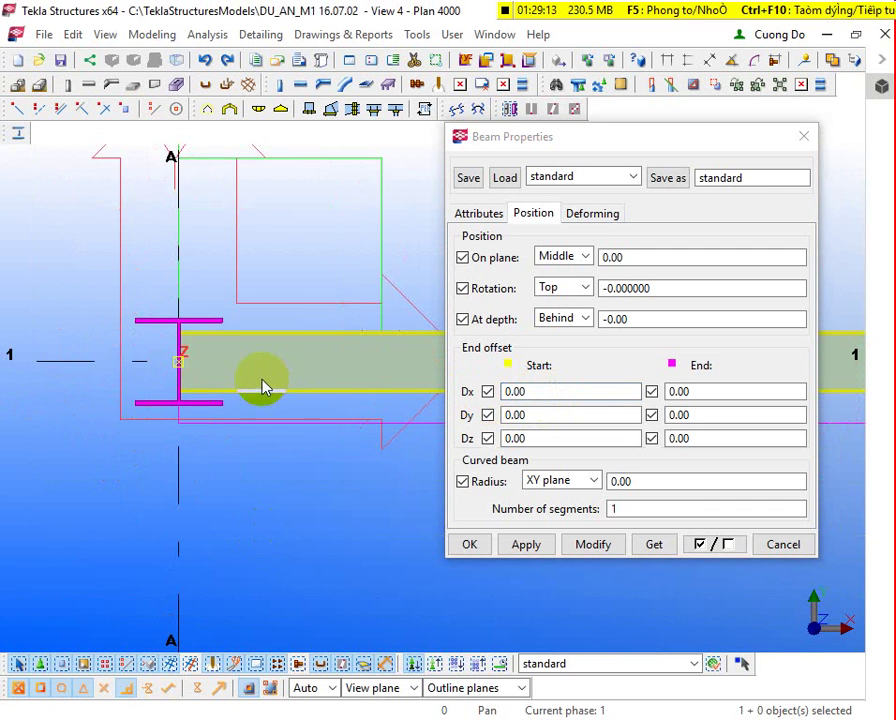
pyautogui.scroll(-3, 262, 382)
pyautogui.moveTo(298, 383); pyautogui.dragTo(173, 392, button='middle')
pyautogui.scroll(-2, 173, 392)
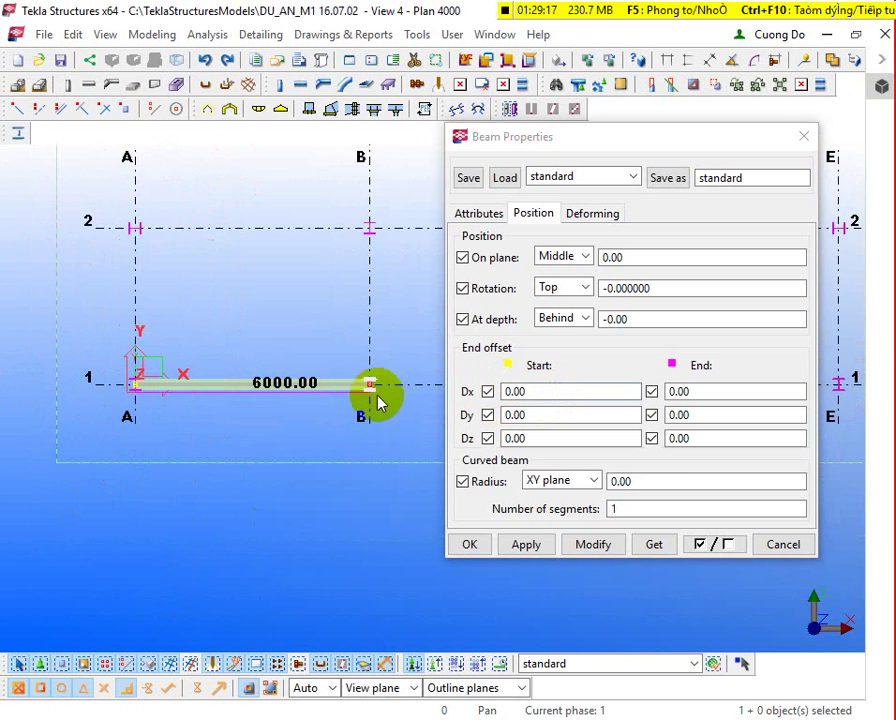
# Step: Set the beam's start Dx end offset to 1000 and modify the beam
pyautogui.doubleClick(548, 398)
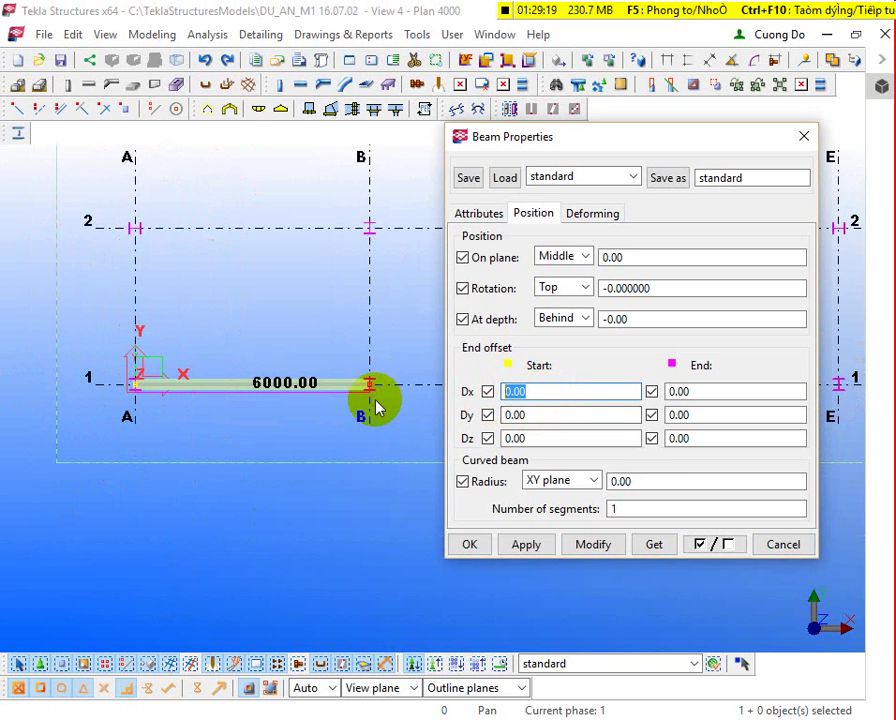
pyautogui.write('1000')
pyautogui.click(593, 544)
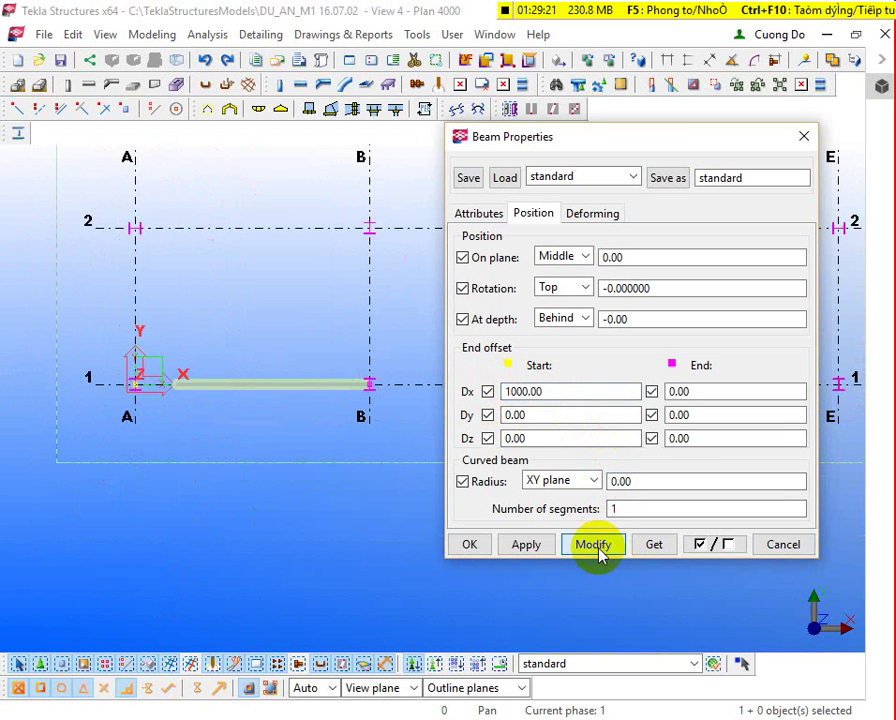
# Step: Set the beam's start Dx end offset to -1000 and modify the beam
pyautogui.scroll(4, 258, 466)
pyautogui.click(507, 390)
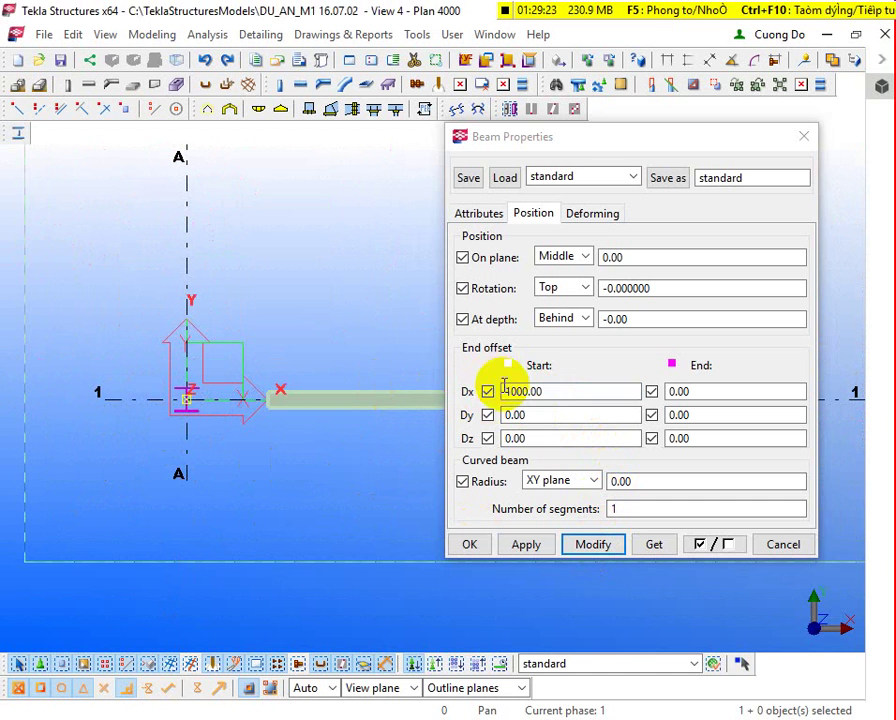
pyautogui.write('-')
pyautogui.click(590, 546)
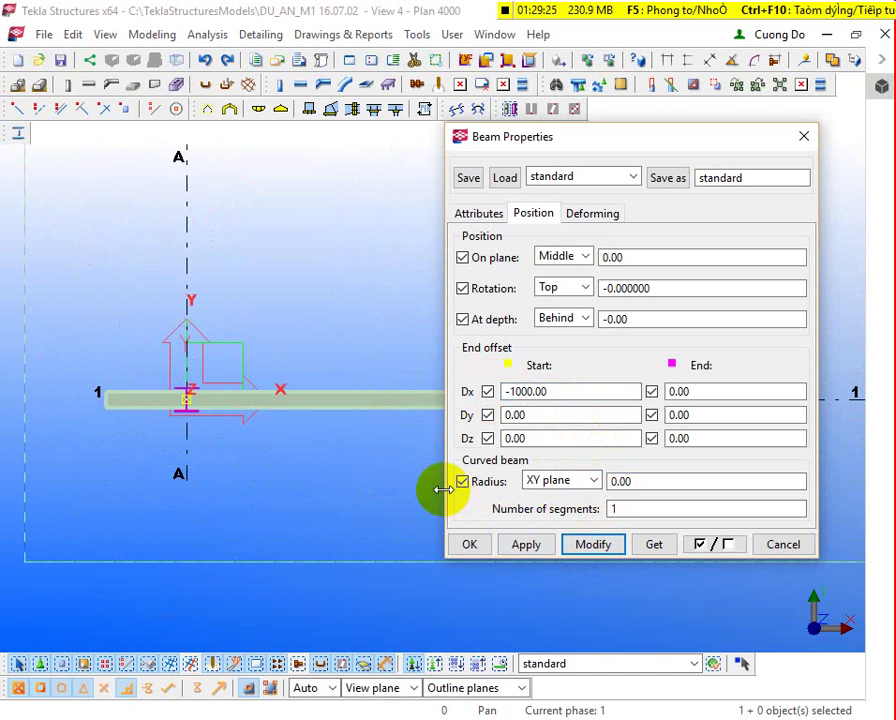
# Step: Set the Dx offset at the beam's end on grid B to 1000 and modify the beam
pyautogui.scroll(-2, 146, 474)
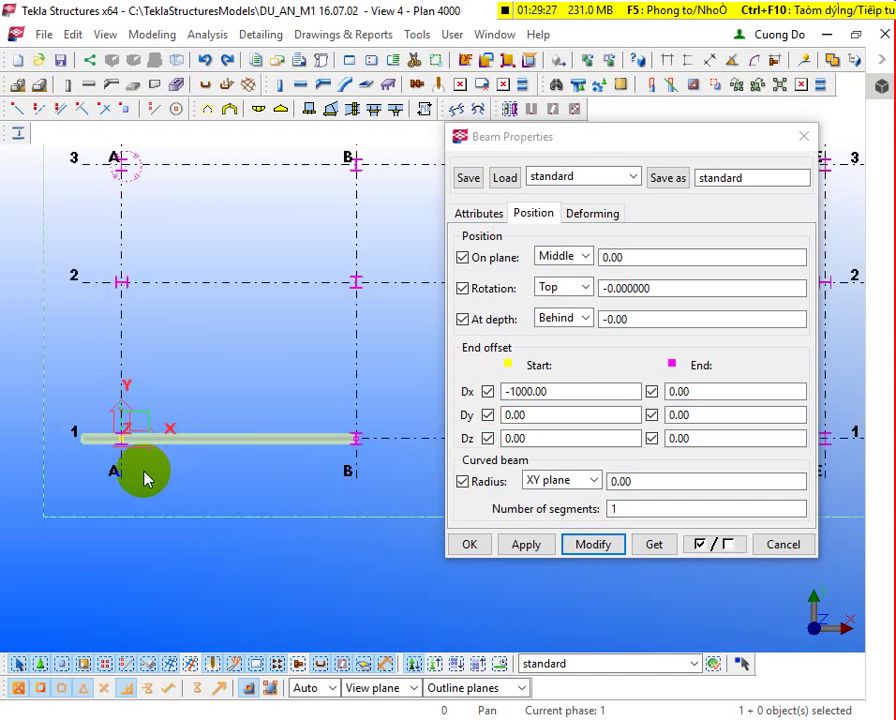
pyautogui.scroll(-1, 287, 460)
pyautogui.scroll(3, 290, 452)
pyautogui.moveTo(678, 394); pyautogui.dragTo(611, 391)
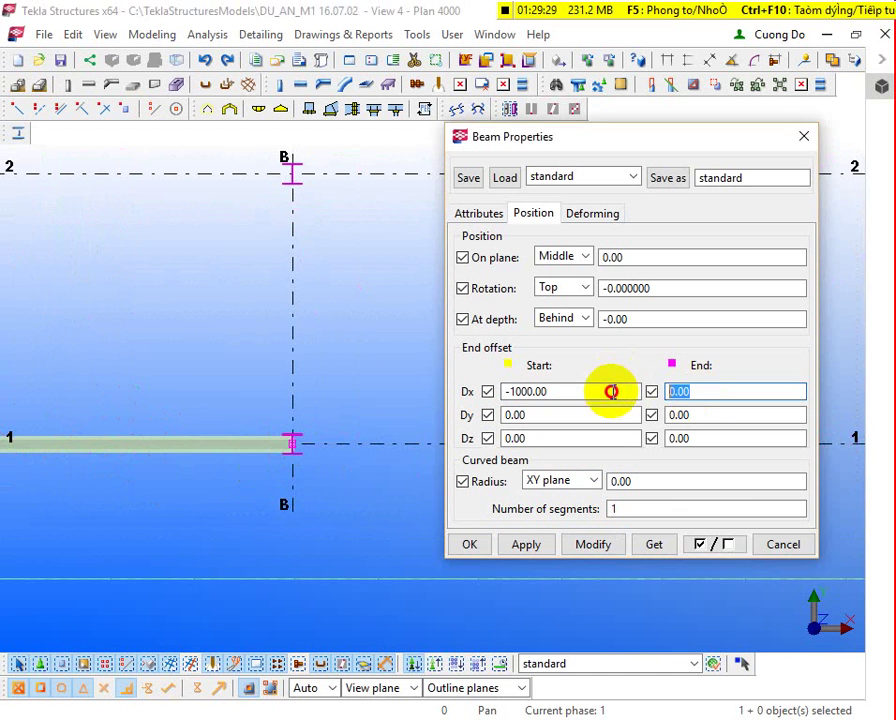
pyautogui.write('1000')
pyautogui.click(615, 545)
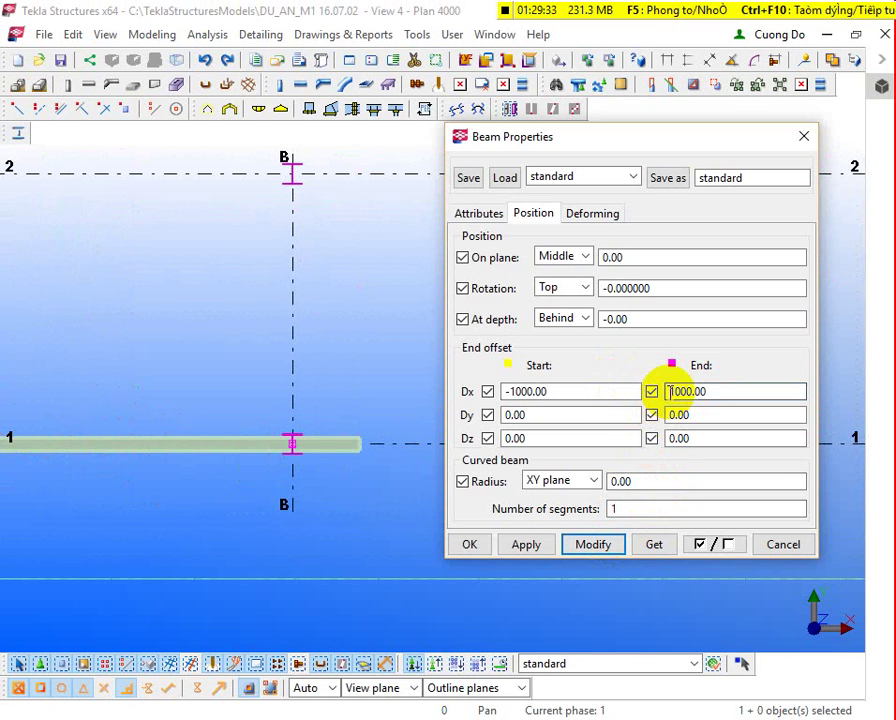
# Step: Set the Dx offset at the beam's end on grid B to -1000 and modify the beam
pyautogui.write('-')
pyautogui.click(600, 544)
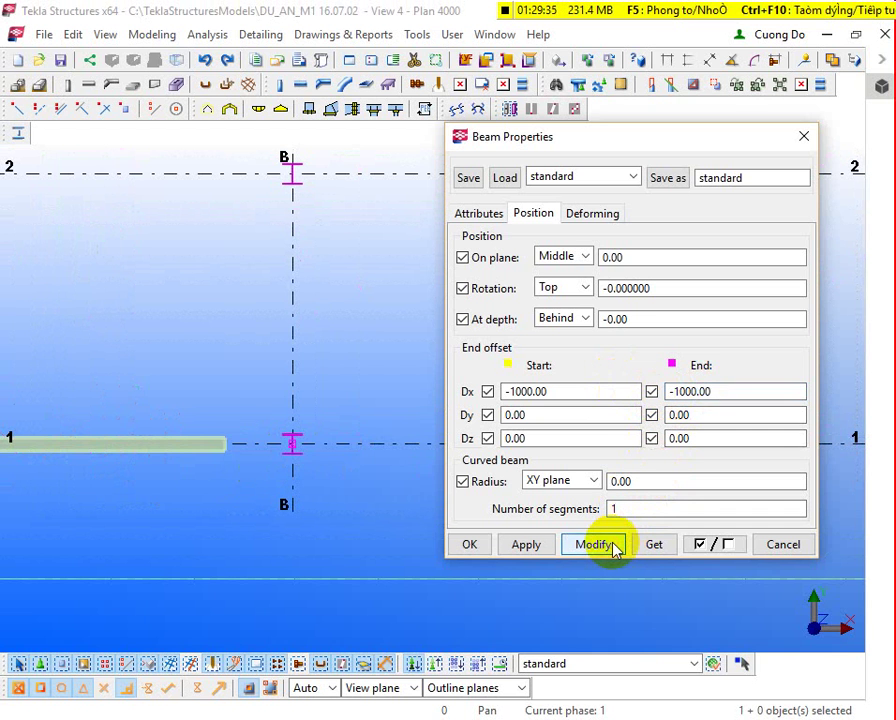
pyautogui.scroll(-2, 359, 517)
pyautogui.scroll(-2, 380, 510)
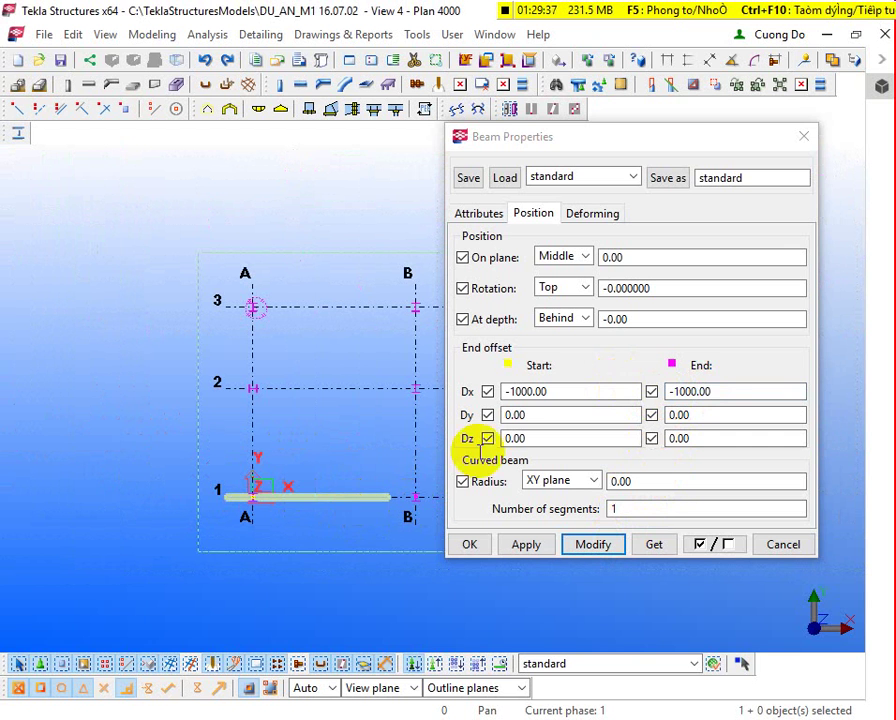
# Step: Reset both the start and end Dx offsets of the beam to 0 and modify it
pyautogui.moveTo(722, 392); pyautogui.dragTo(503, 392)
pyautogui.write('0')
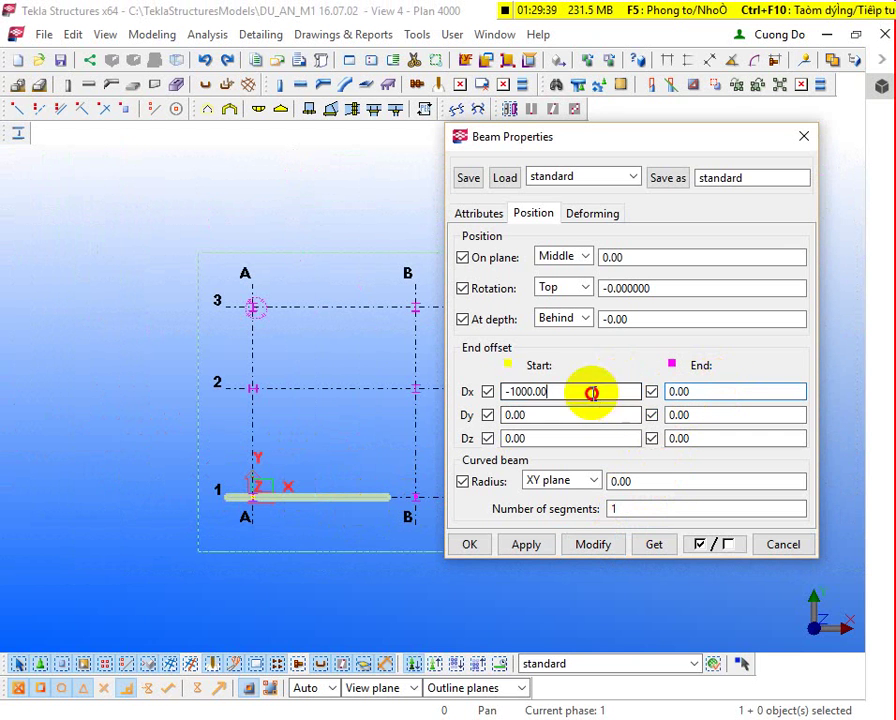
pyautogui.write('0')
pyautogui.click(592, 544)
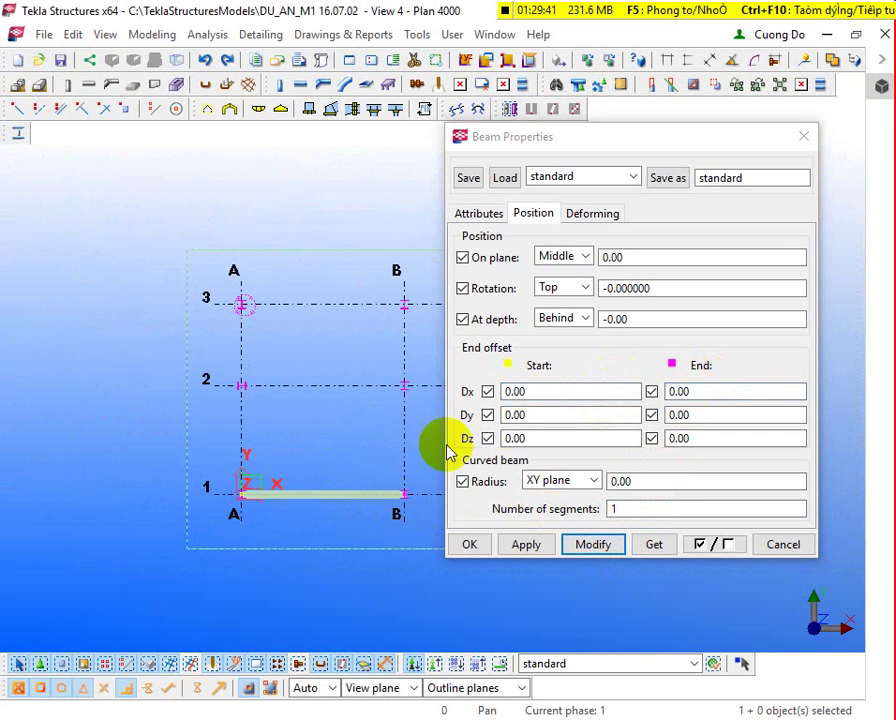
# Step: Set the beam's start Dy end offset to 1000 and modify the beam
pyautogui.doubleClick(532, 414)
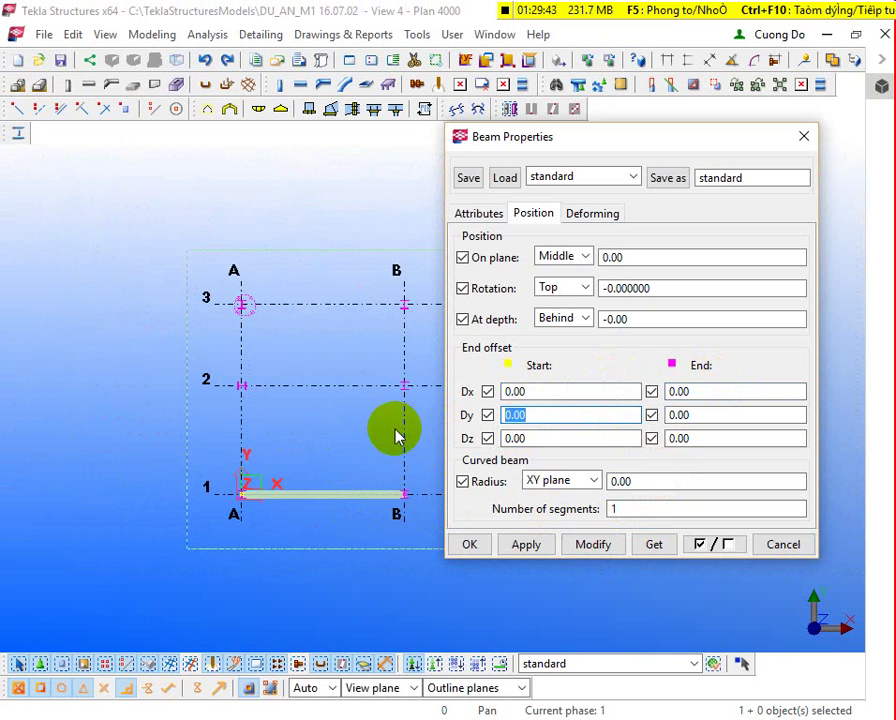
pyautogui.write('1000')
pyautogui.click(592, 544)
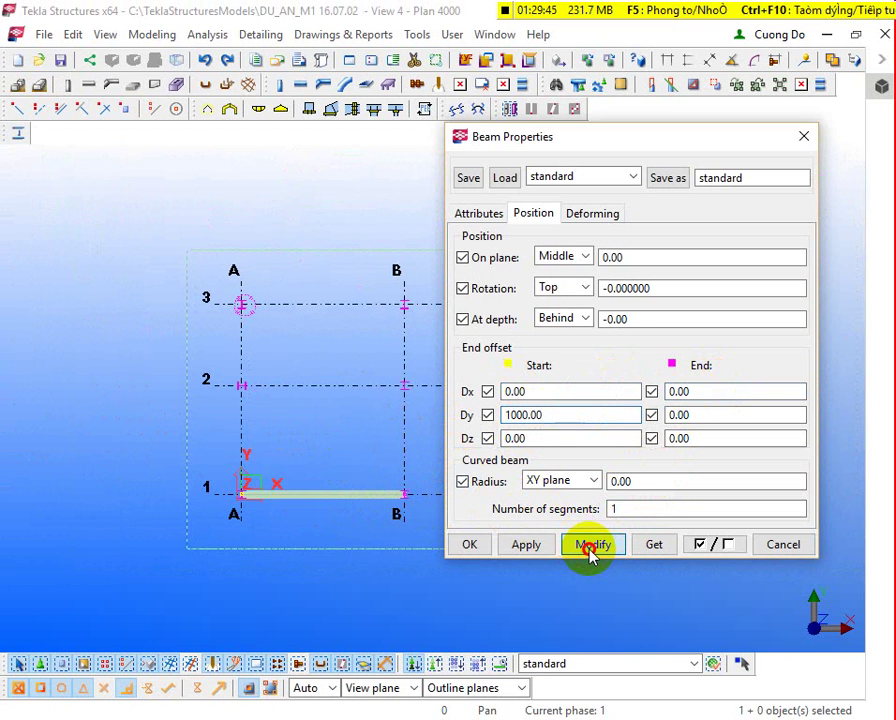
pyautogui.scroll(5, 280, 440)
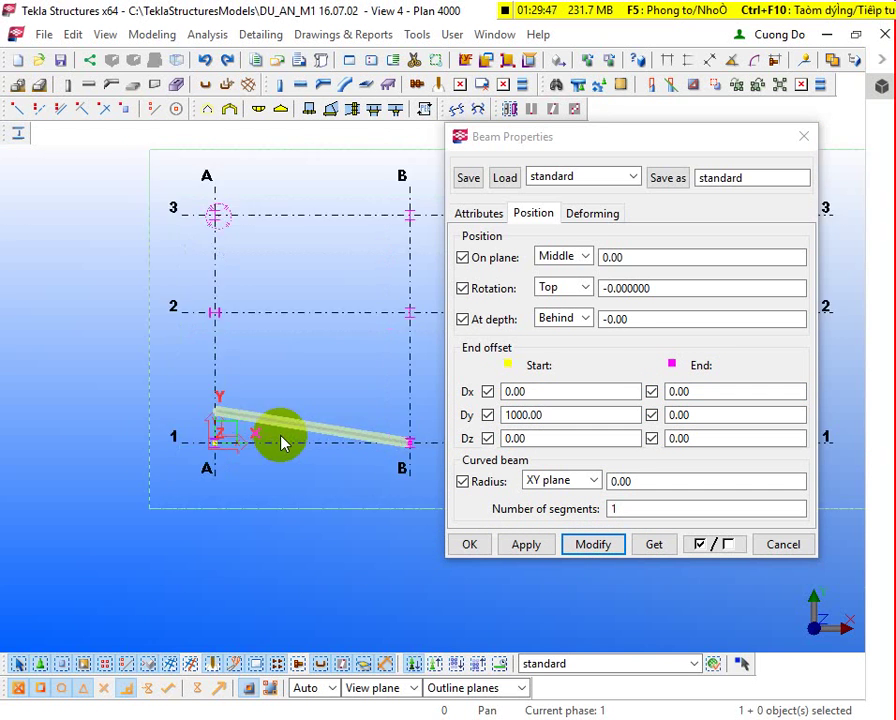
# Step: Reset the beam's start Dy offset to 0 and modify the beam
pyautogui.doubleClick(580, 414)
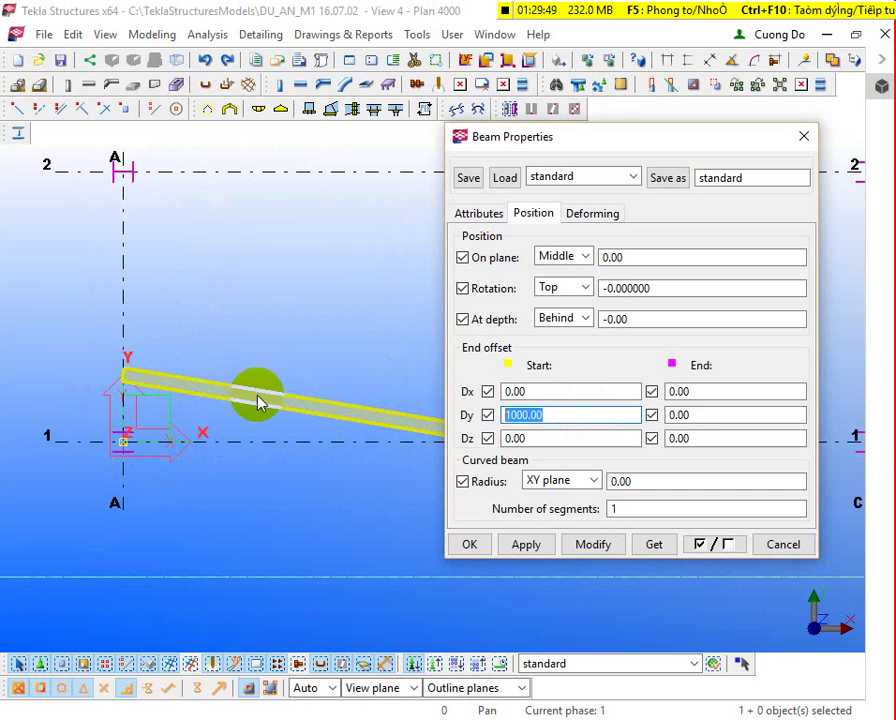
pyautogui.write('0')
pyautogui.click(590, 545)
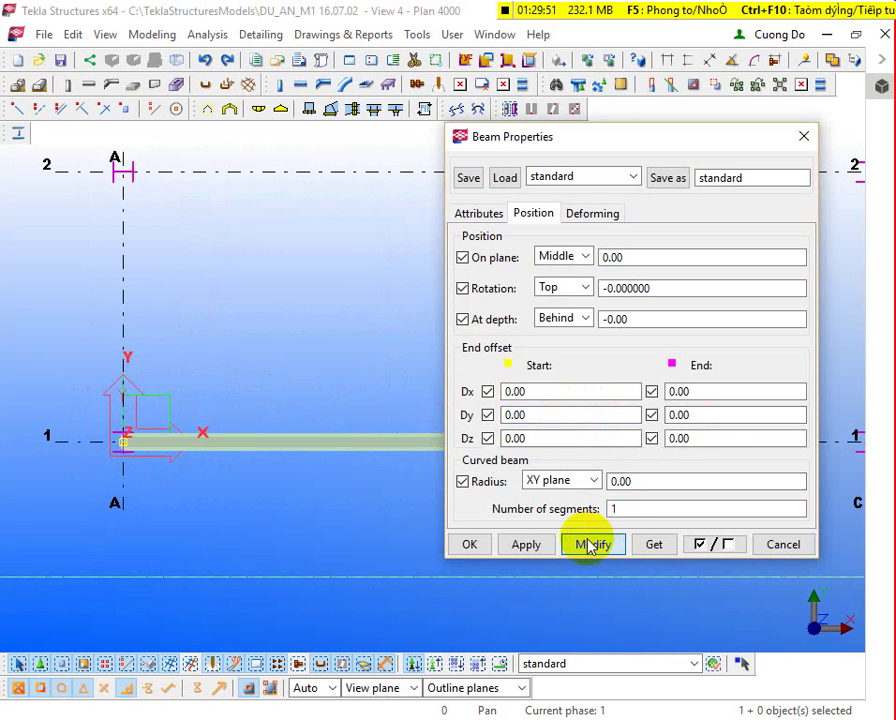
# Step: Set the beam's start Dz end offset to 1000 and modify the beam in a 3D view
pyautogui.scroll(-2, 300, 460)
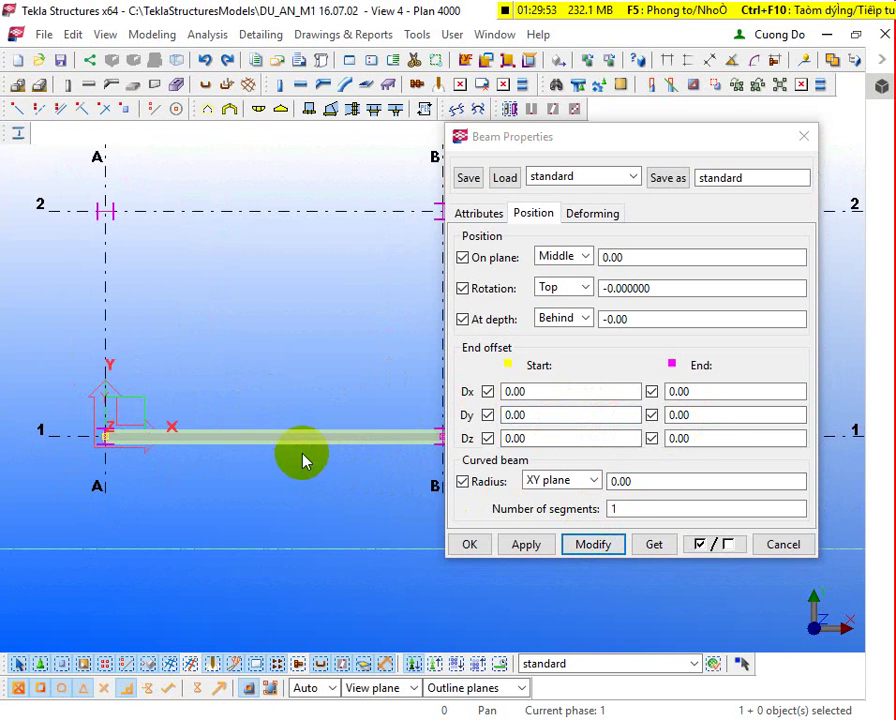
pyautogui.doubleClick(545, 441)
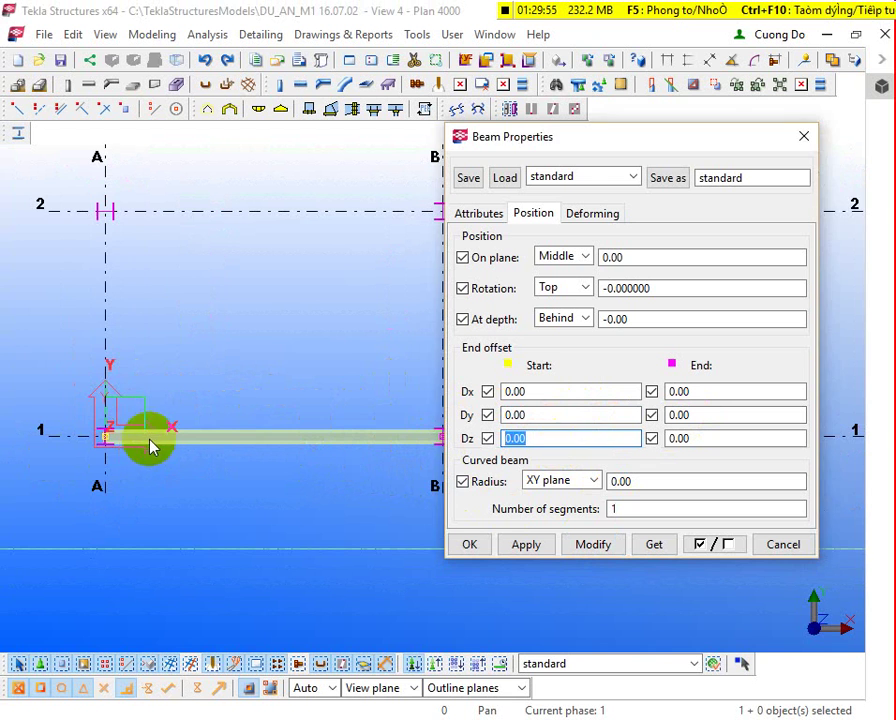
pyautogui.click(128, 478)
pyautogui.keyDown('ctrl'); pyautogui.moveTo(128, 478); pyautogui.dragTo(144, 320, button='middle'); pyautogui.keyUp('ctrl')
pyautogui.doubleClick(530, 438)
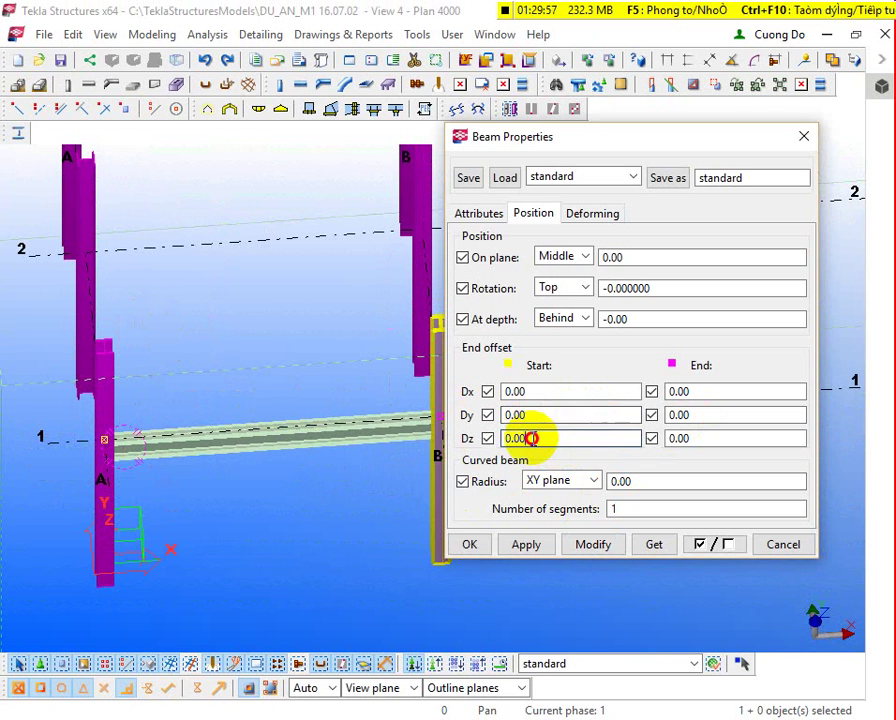
pyautogui.write('1000')
pyautogui.click(592, 544)
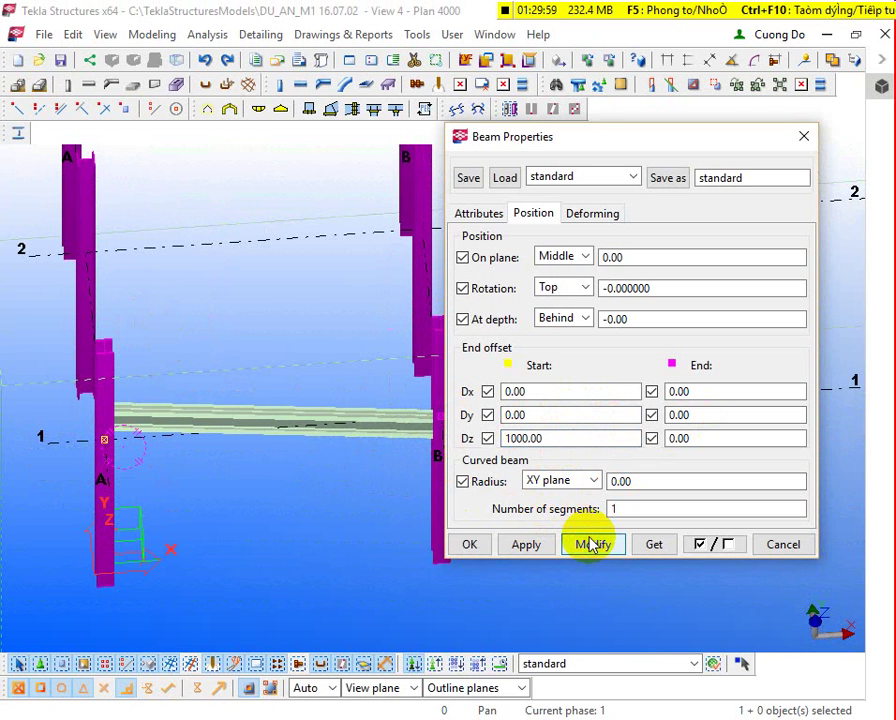
# Step: Undo the beam's start Dz offset and return the view to the plan
pyautogui.click(328, 498)
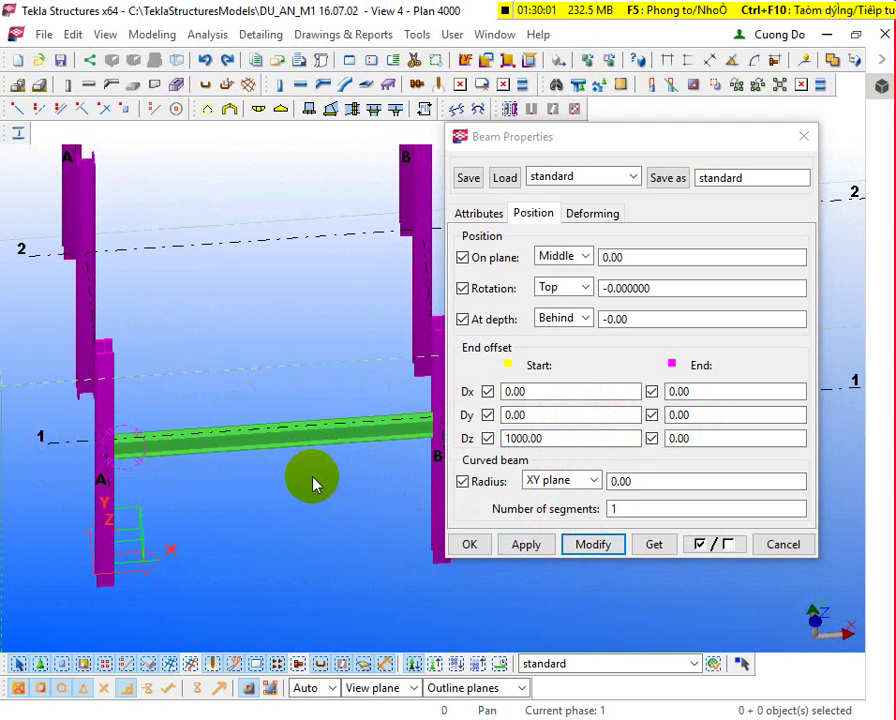
pyautogui.hotkey('ctrl', 'p')
pyautogui.scroll(3, 300, 500)
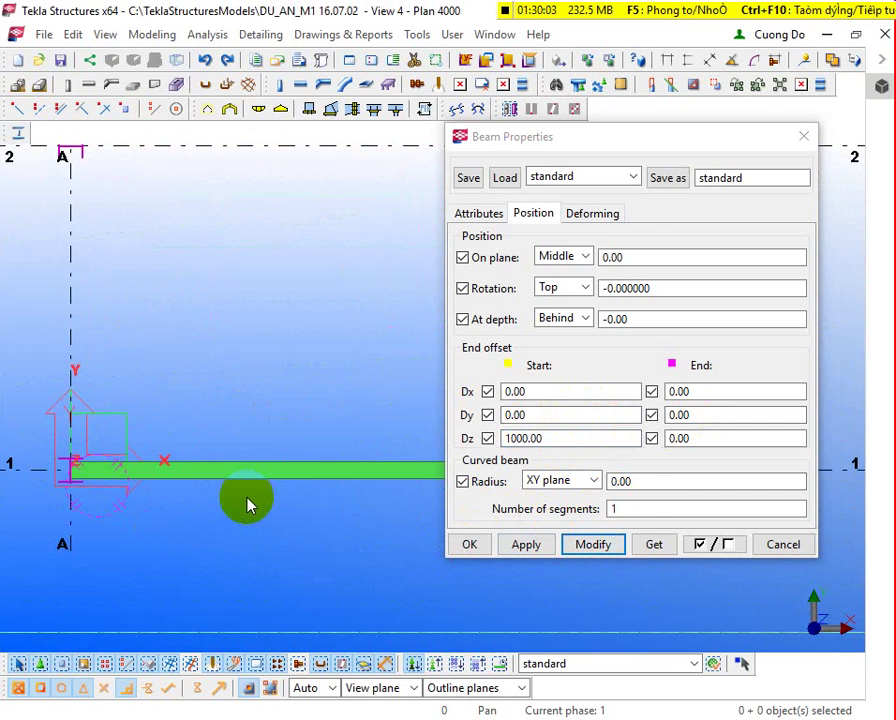
pyautogui.doubleClick(277, 486)
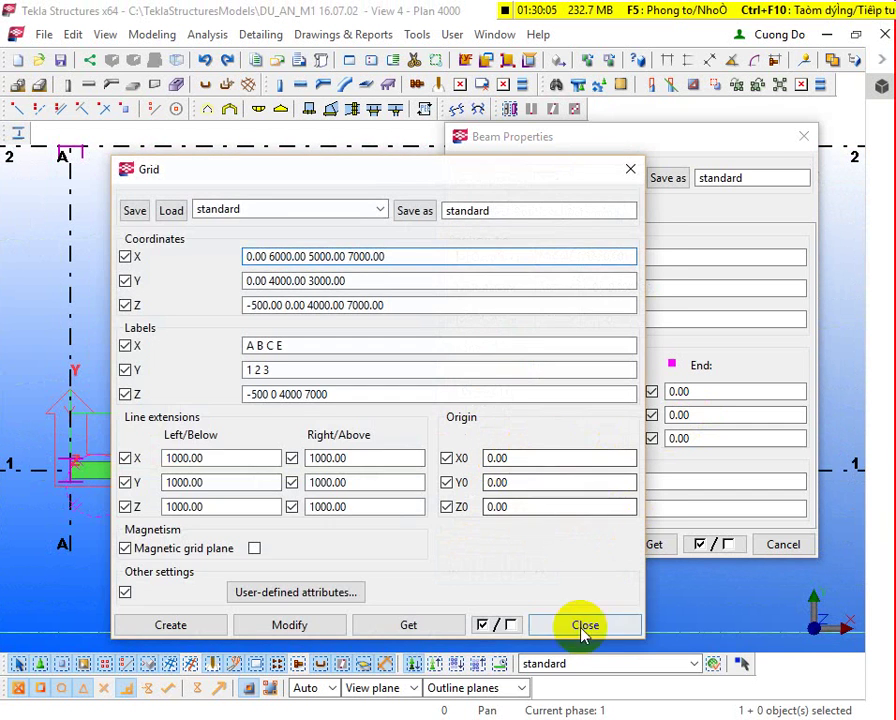
pyautogui.click(580, 626)
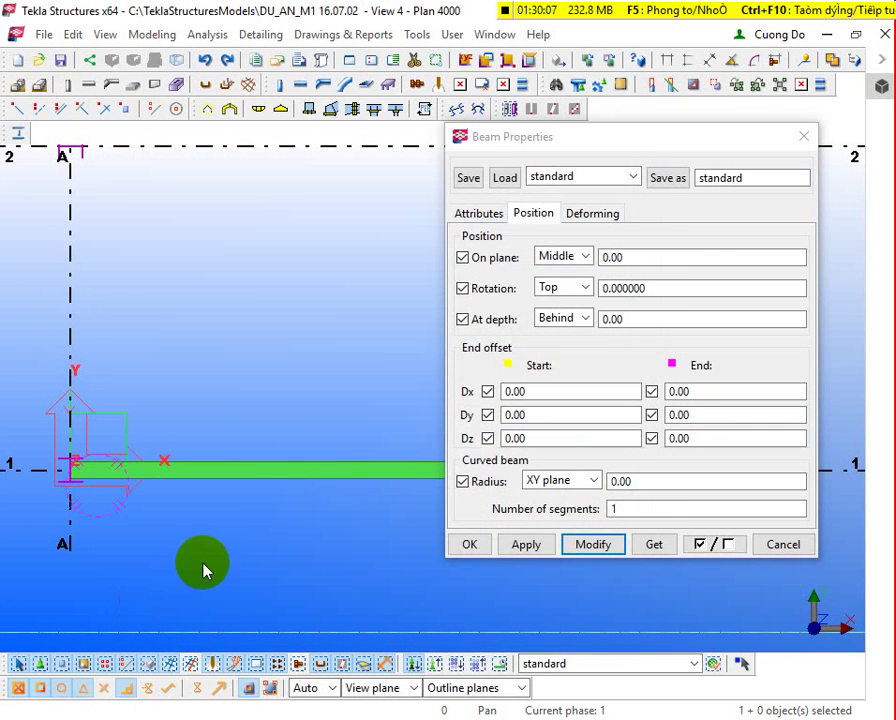
# Step: Curve the beam between grids A and B in the XY plane with a radius of 5000 and modify it
pyautogui.click(240, 468)
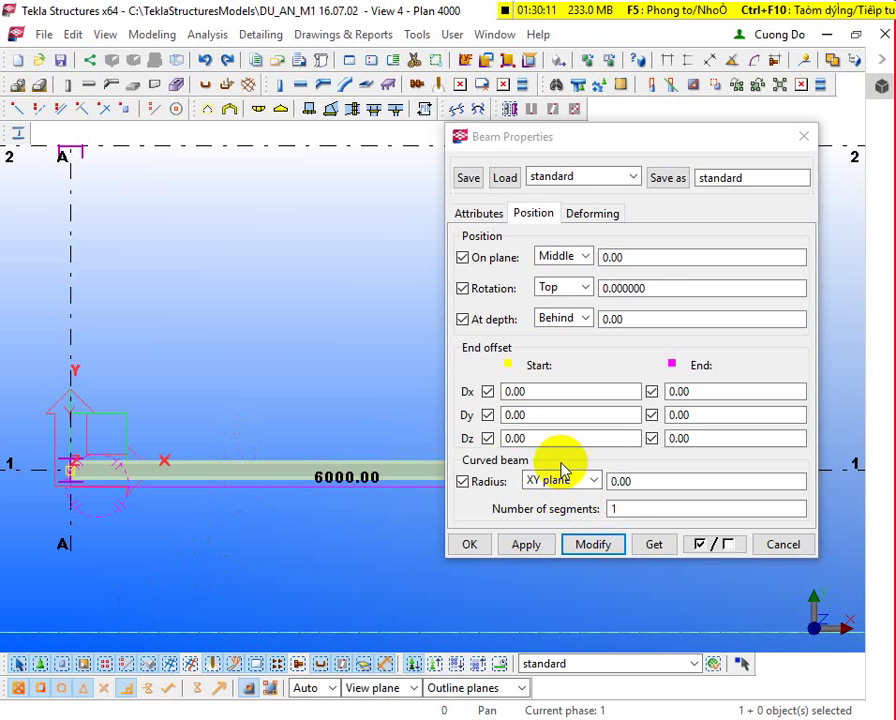
pyautogui.moveTo(688, 484); pyautogui.dragTo(587, 485)
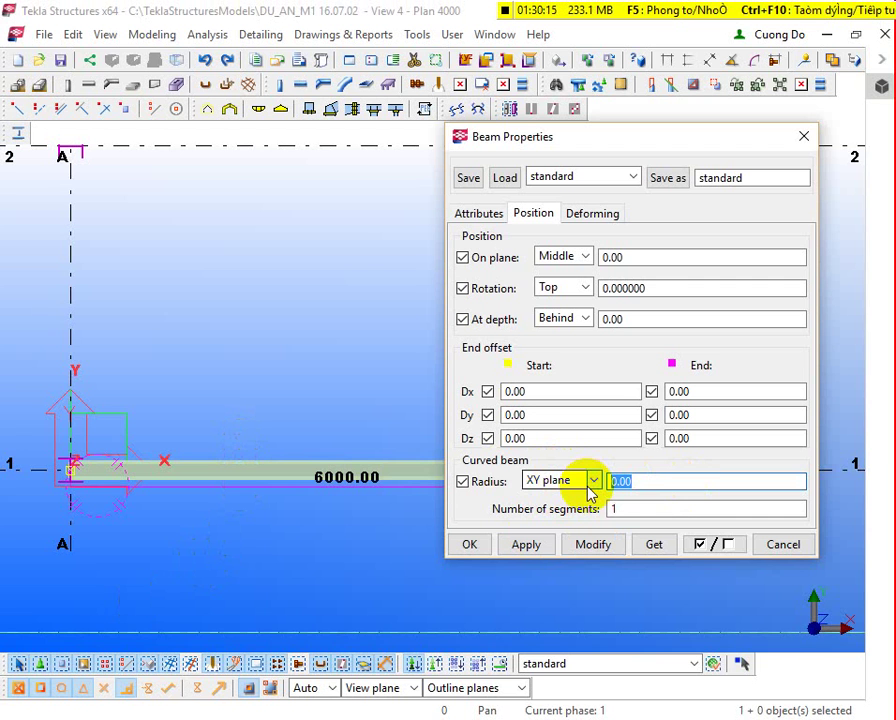
pyautogui.write('5000')
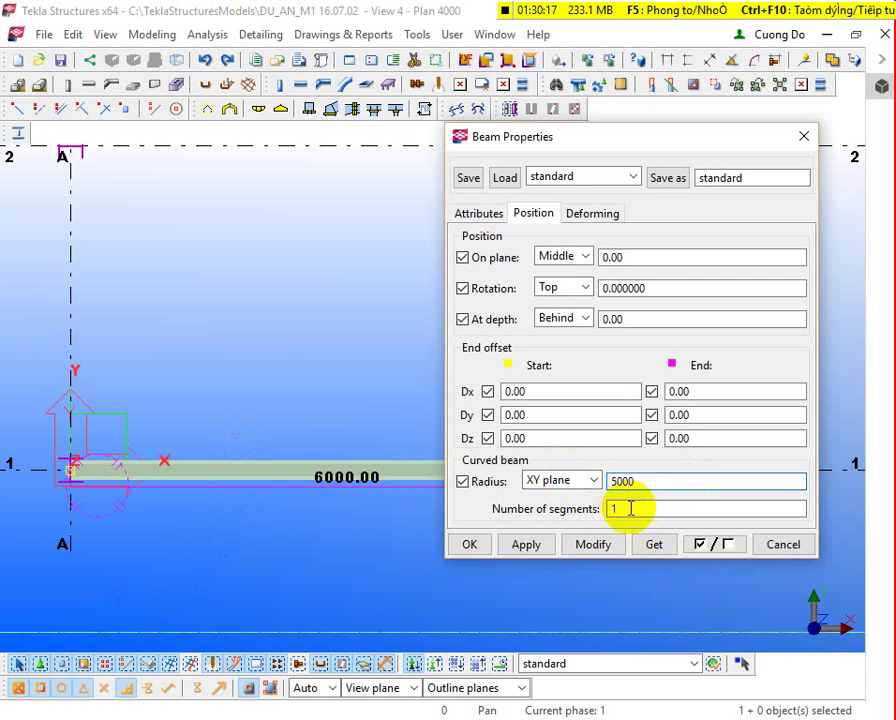
pyautogui.click(593, 541)
pyautogui.scroll(-1, 300, 457)
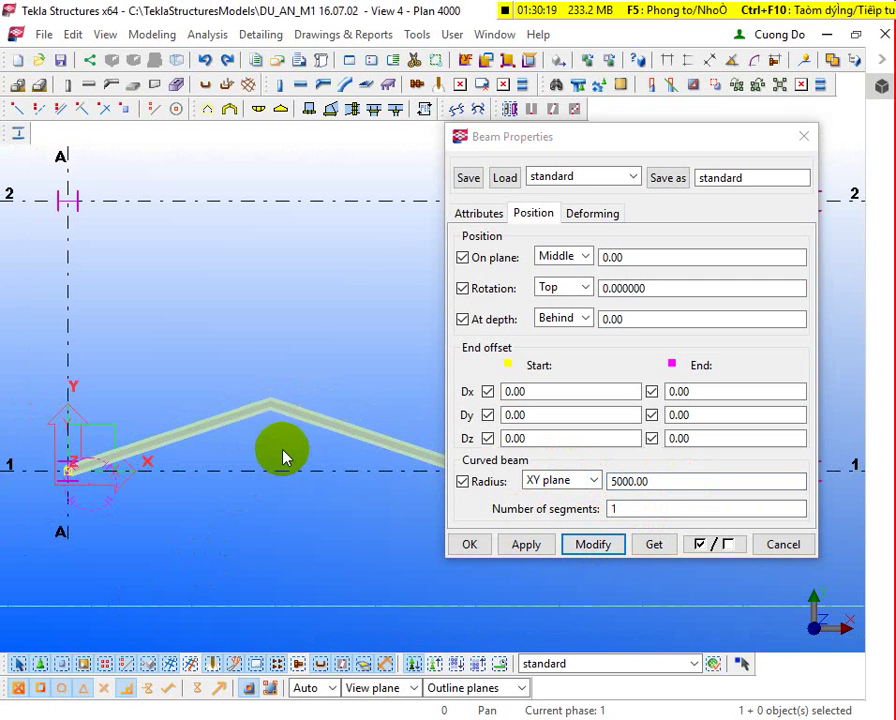
# Step: Set the curved beam's number of segments to 10, modify it, and inspect the resulting arc
pyautogui.doubleClick(612, 508)
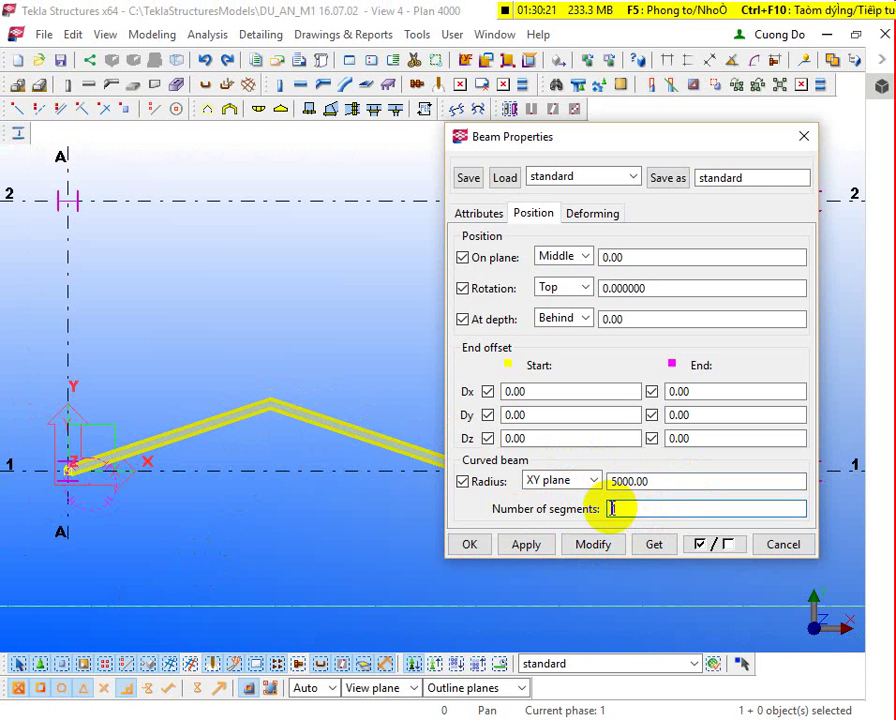
pyautogui.write('10')
pyautogui.click(593, 544)
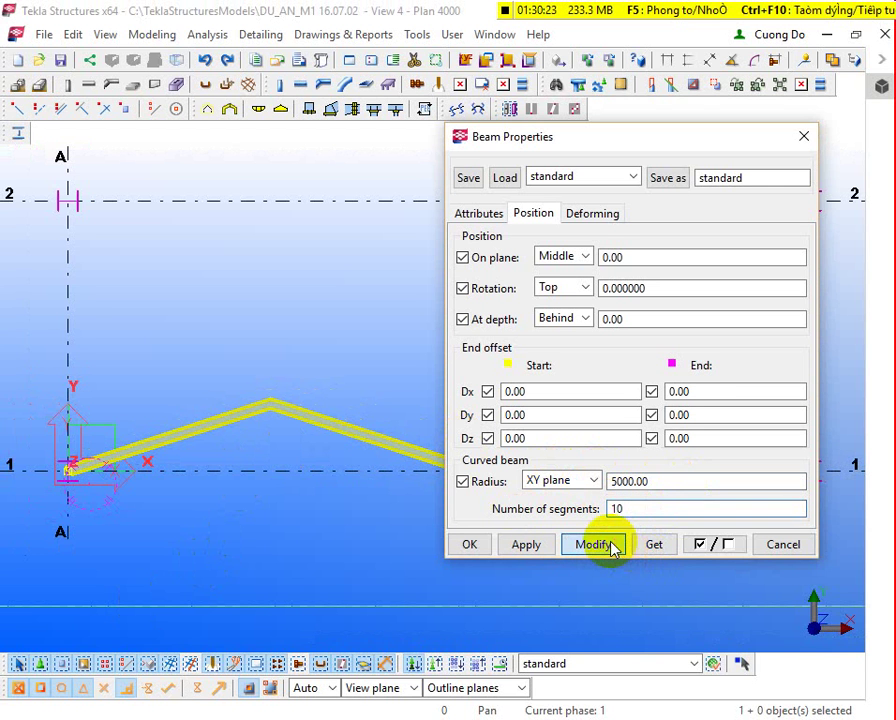
pyautogui.scroll(-3, 300, 400)
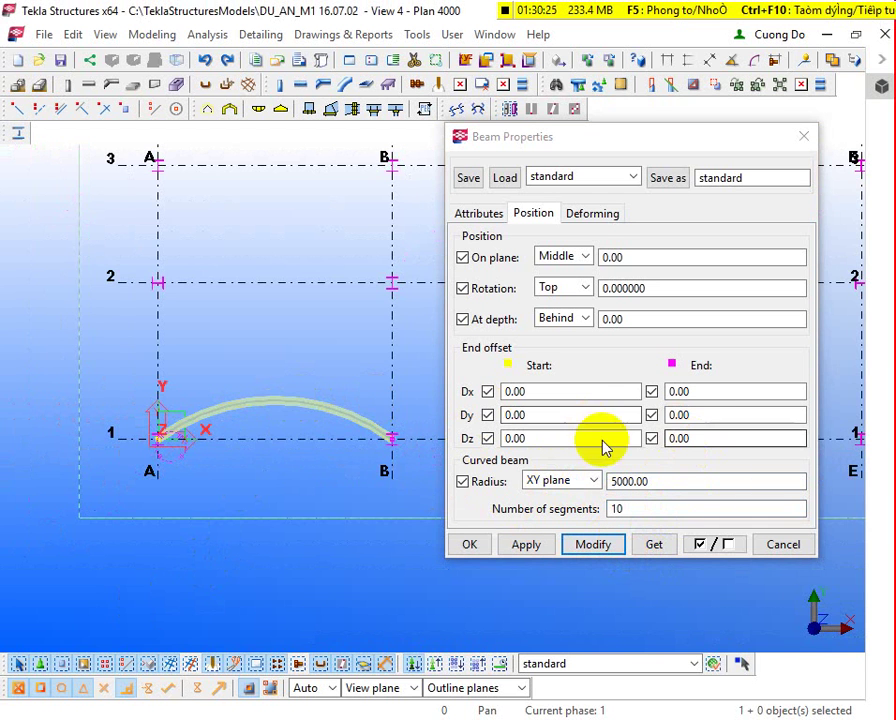
pyautogui.scroll(3, 370, 420)
pyautogui.scroll(2, 370, 420)
# Step: Increase the curved beam's number of segments to 50 and modify the beam
pyautogui.doubleClick(612, 508)
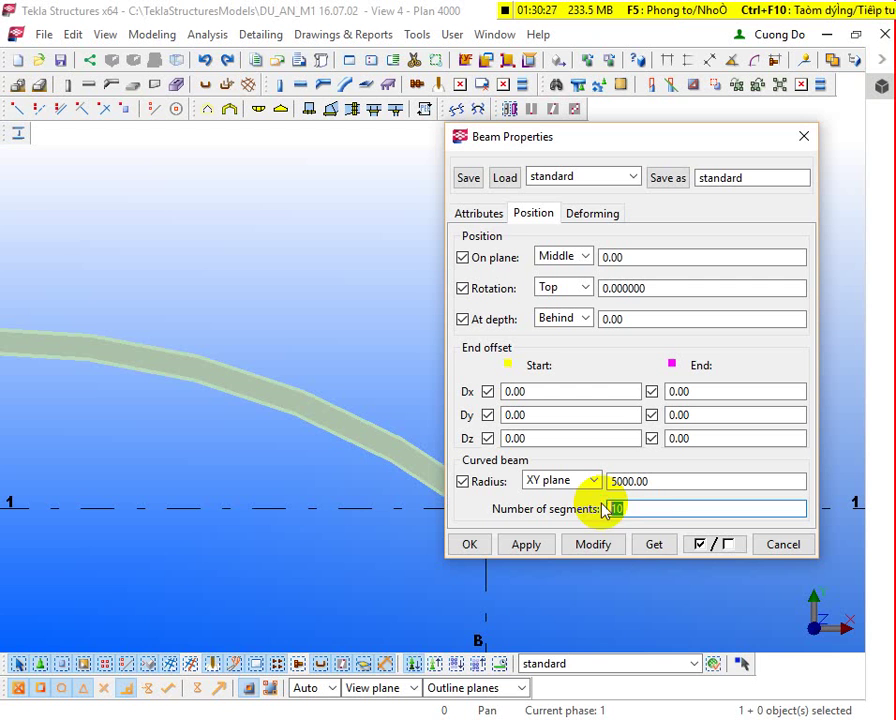
pyautogui.write('50')
pyautogui.click(593, 544)
pyautogui.scroll(-1, 292, 417)
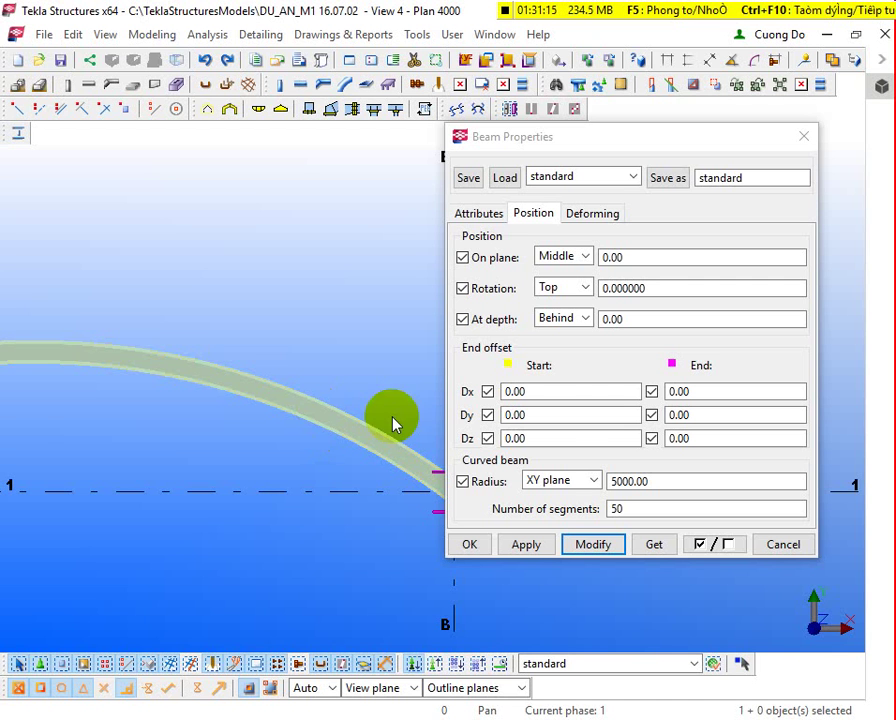
# Step: Reverse the beam's curvature in the XY plane with a radius of -5000 and modify it
pyautogui.click(612, 484)
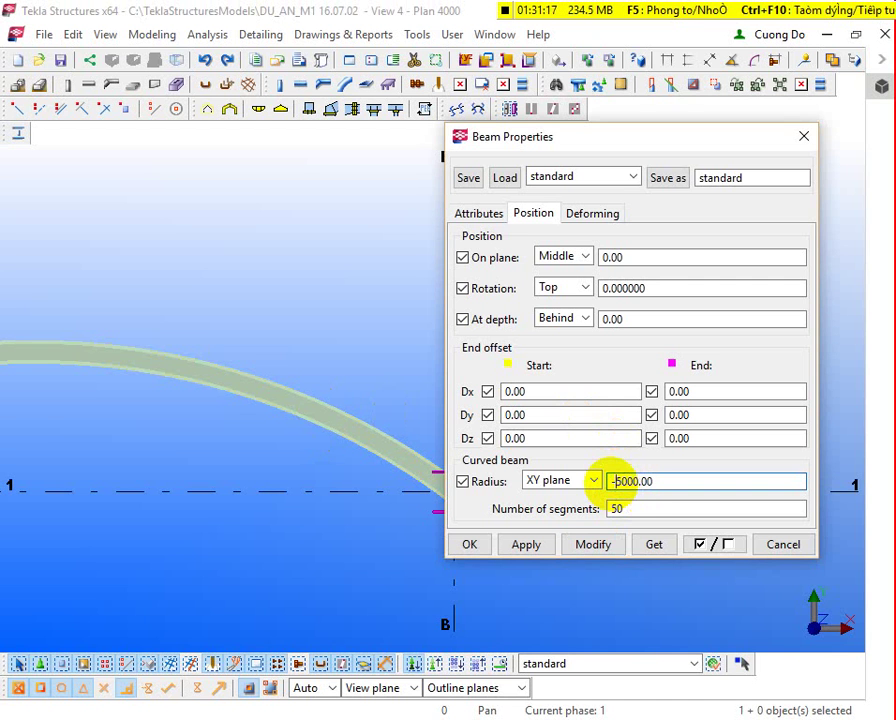
pyautogui.write('-')
pyautogui.click(592, 543)
pyautogui.scroll(-3, 283, 425)
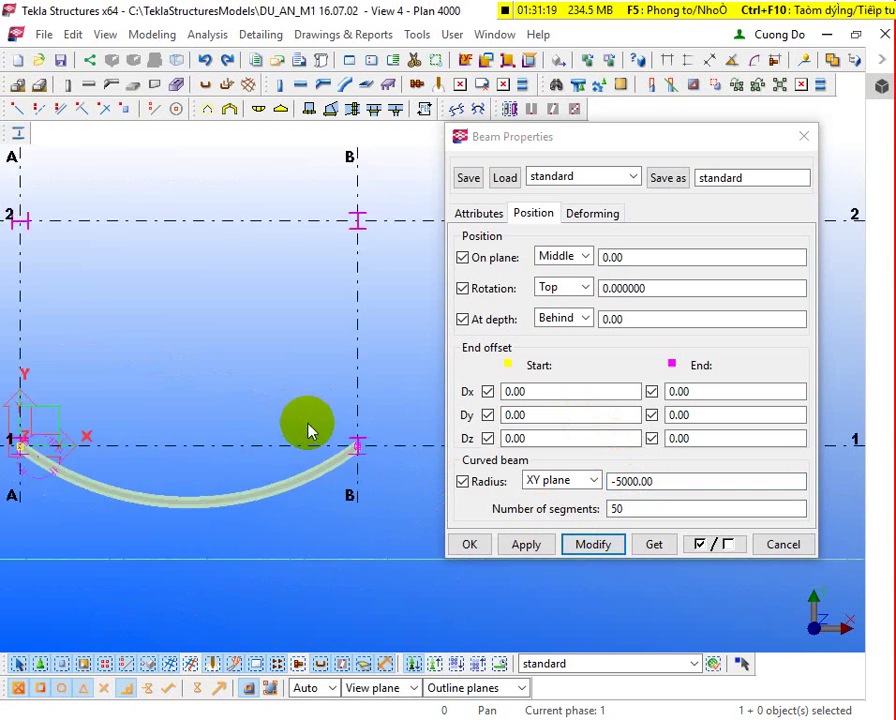
pyautogui.scroll(-2, 305, 430)
pyautogui.scroll(2, 176, 430)
pyautogui.moveTo(266, 418); pyautogui.dragTo(280, 400, button='middle')
pyautogui.scroll(-2, 326, 370)
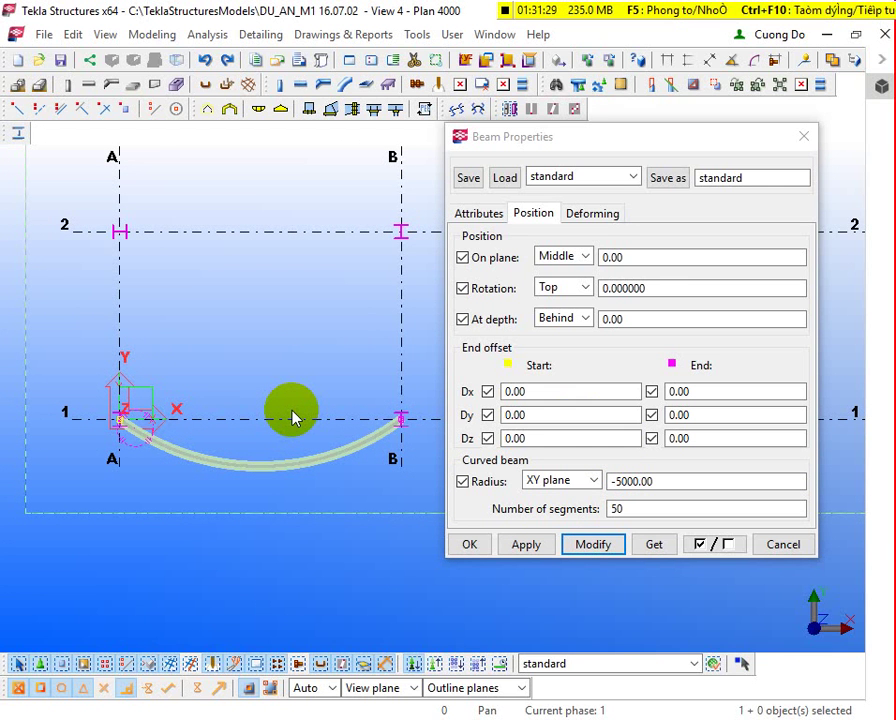
# Step: Flatten the beam's curve with a radius of -10000 and modify it
pyautogui.doubleClick(619, 482)
pyautogui.write('10000.00')
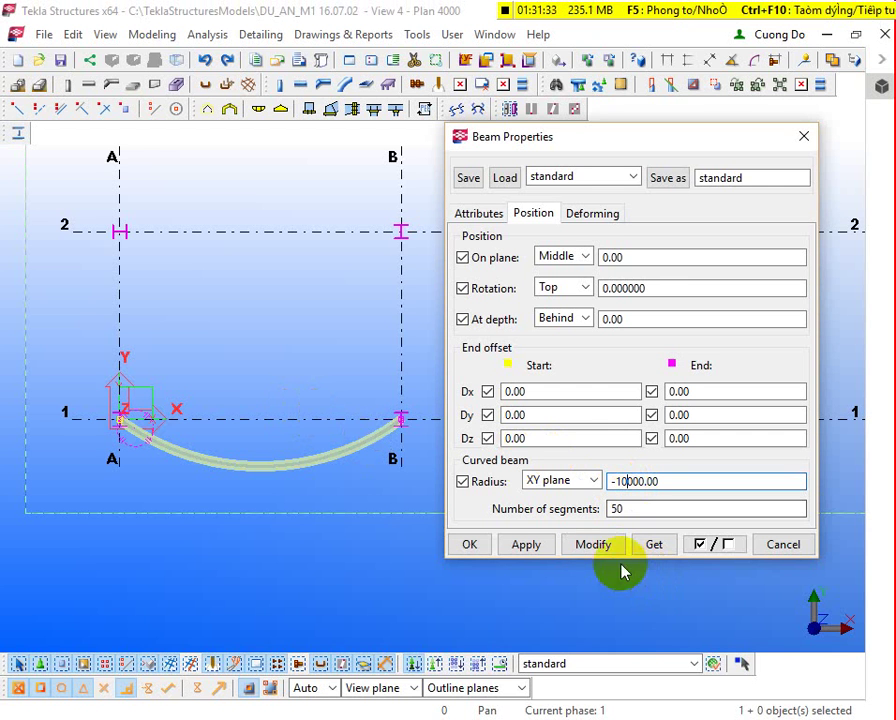
pyautogui.click(601, 546)
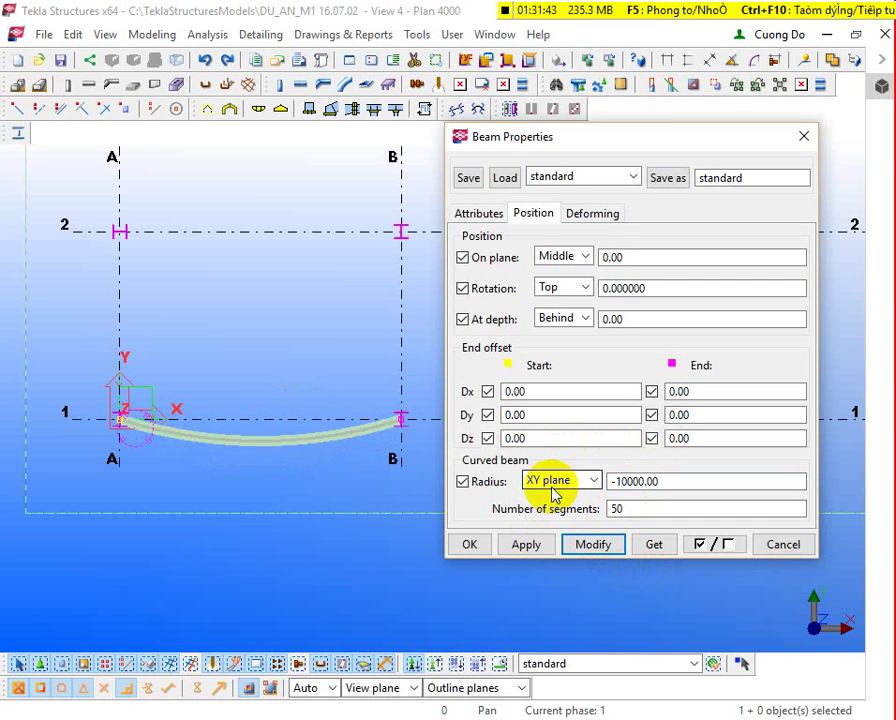
# Step: Switch the beam's curvature to the XZ plane, modify it, and view the result in 3D
pyautogui.click(557, 481)
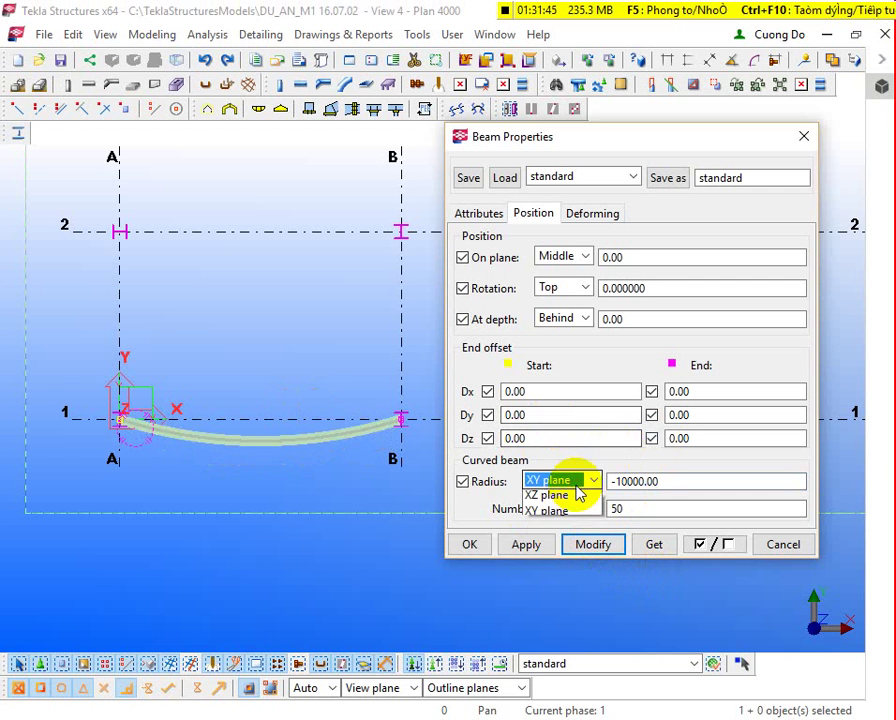
pyautogui.click(548, 499)
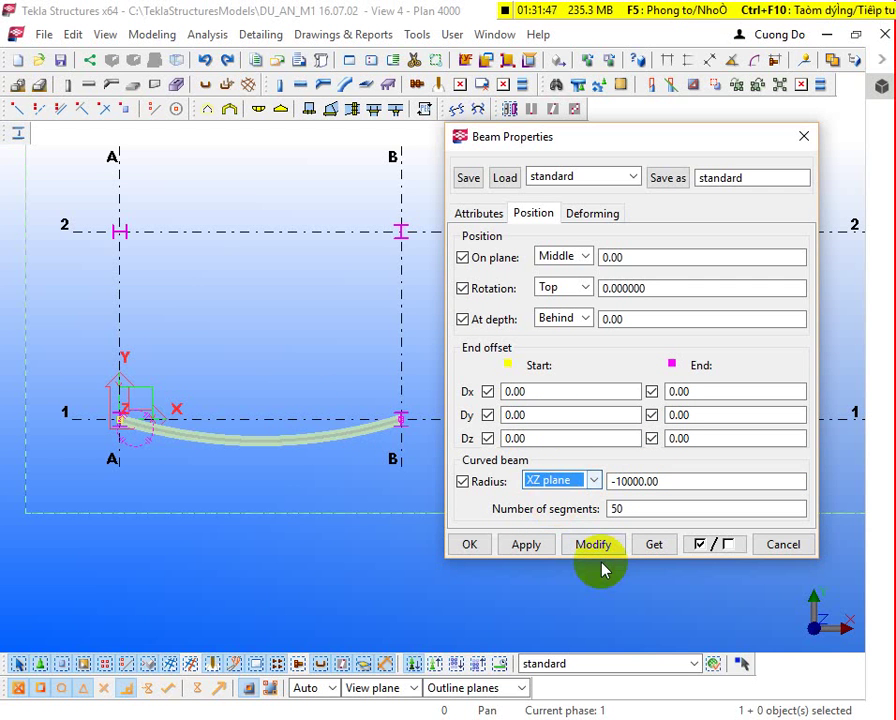
pyautogui.click(593, 550)
pyautogui.keyDown('ctrl'); pyautogui.moveTo(424, 528); pyautogui.dragTo(338, 246, button='middle'); pyautogui.keyUp('ctrl')
pyautogui.click(340, 453)
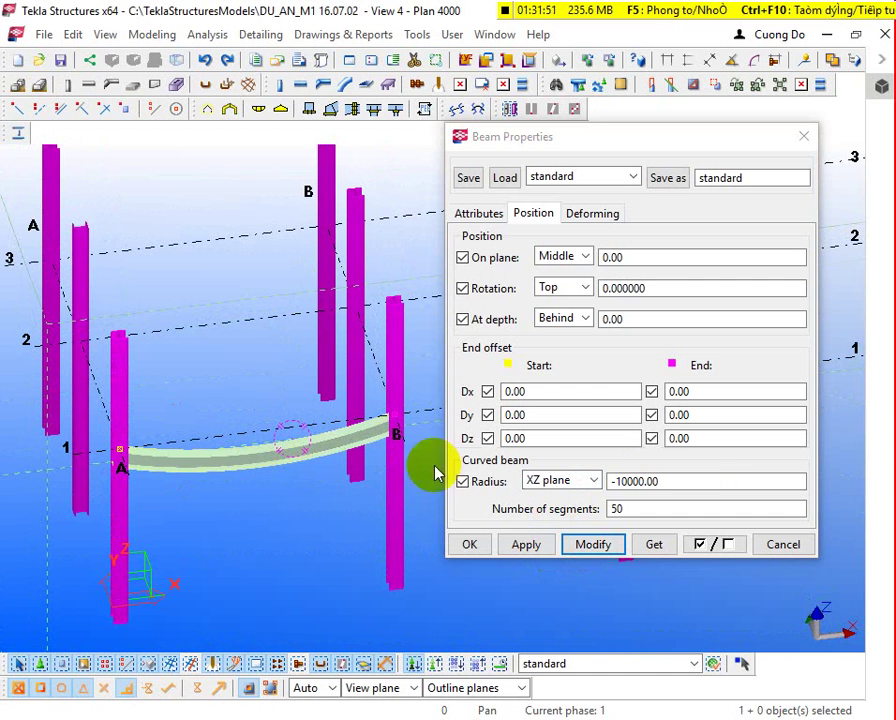
# Step: Make the beam arch upward with a positive radius of 10000 and modify it
pyautogui.click(619, 481)
pyautogui.press('BackSpace')
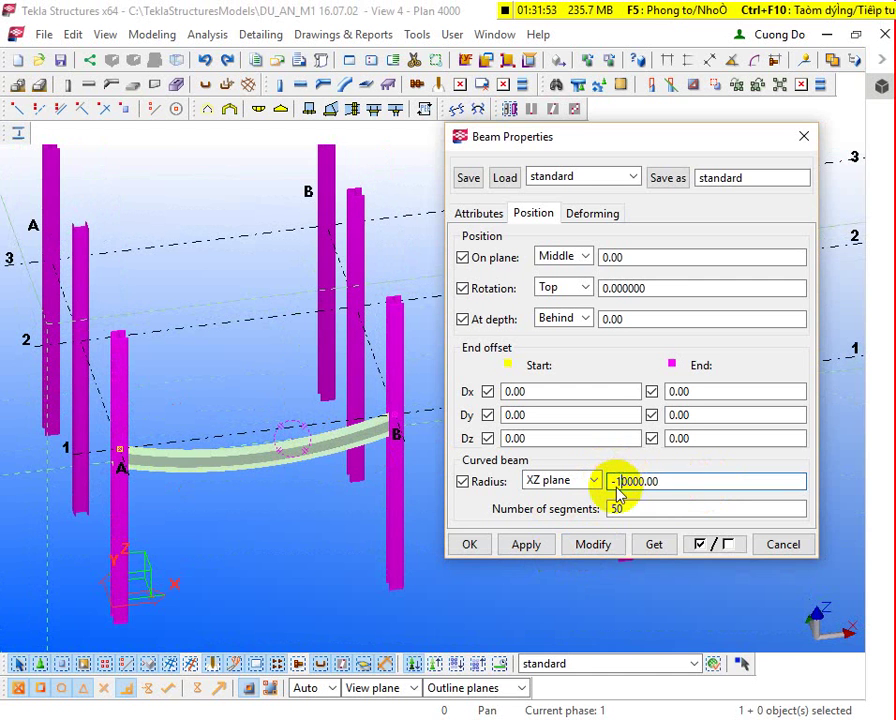
pyautogui.click(595, 544)
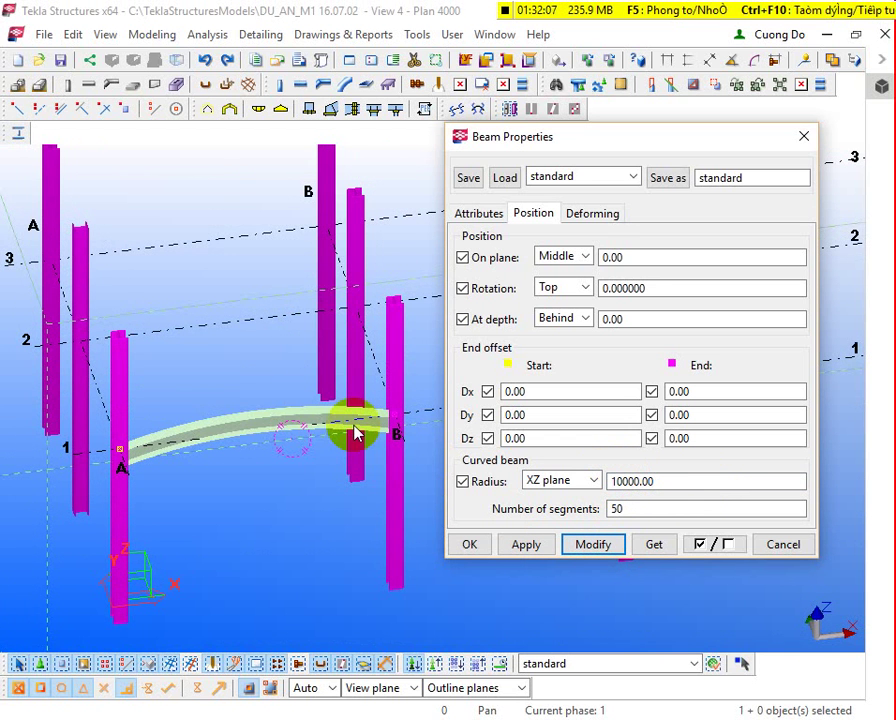
pyautogui.click(300, 426)
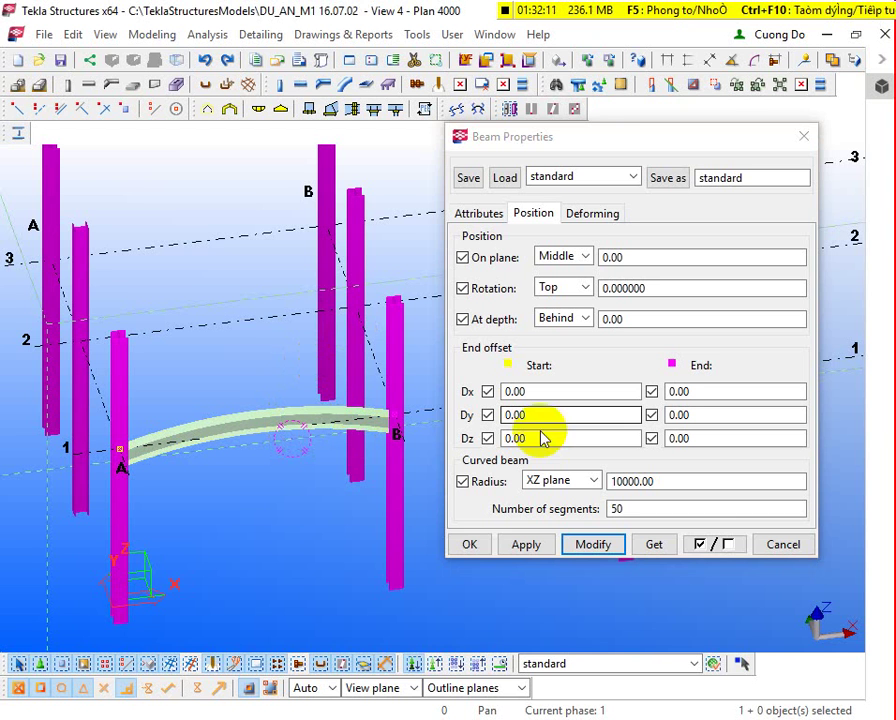
# Step: Straighten the beam by setting its curve radius and number of segments to 0, and modify it
pyautogui.click(459, 477)
pyautogui.write('0')
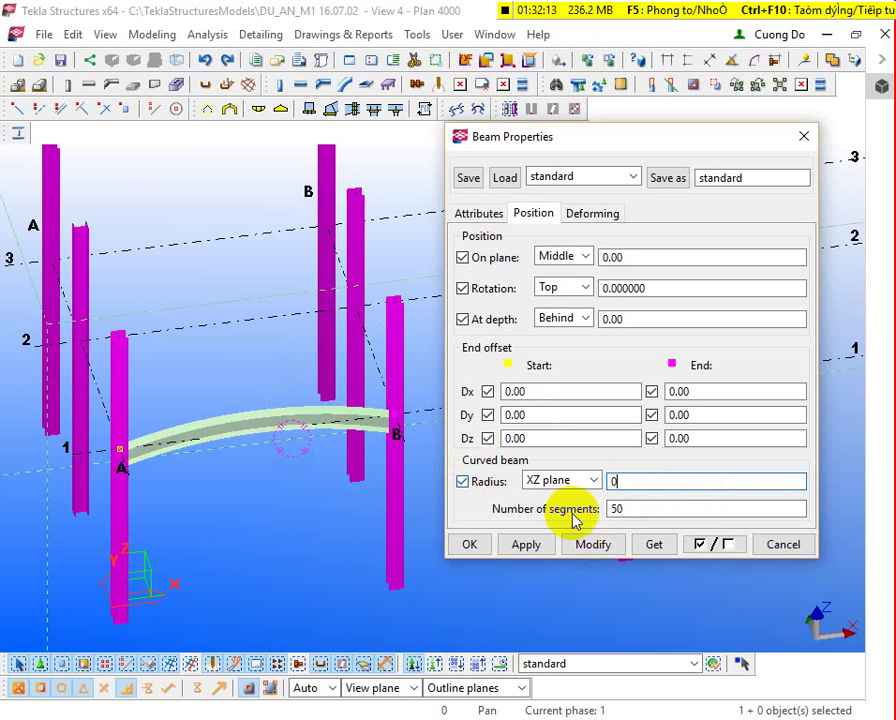
pyautogui.press('Tab')
pyautogui.write('0')
pyautogui.click(606, 546)
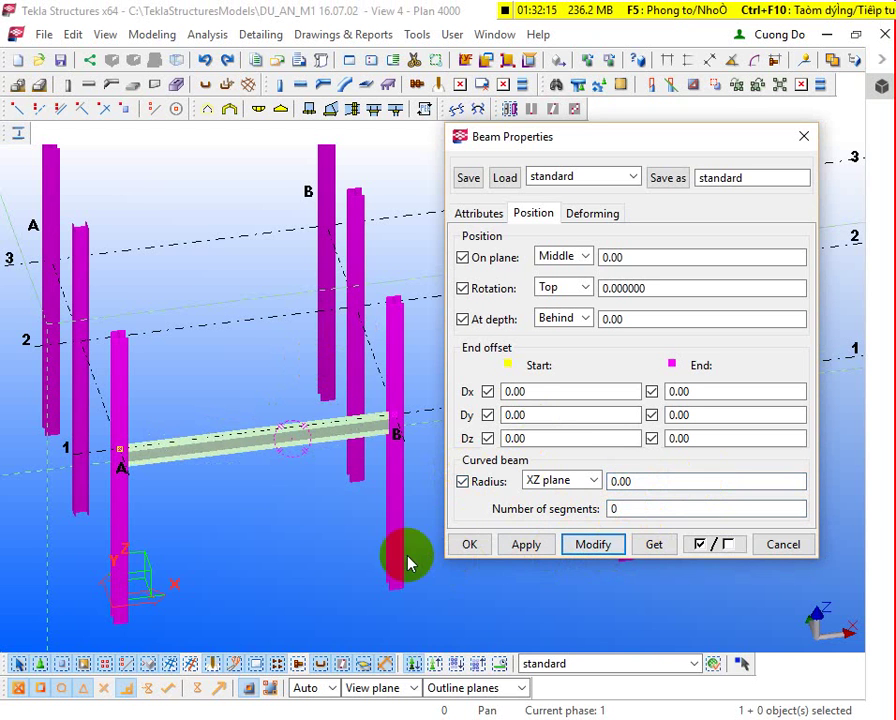
# Step: Return to the plan view, set the beam's On plane offset to 1000 with Middle position, and modify it
pyautogui.hotkey('ctrl', 'p')
pyautogui.scroll(5, 160, 476)
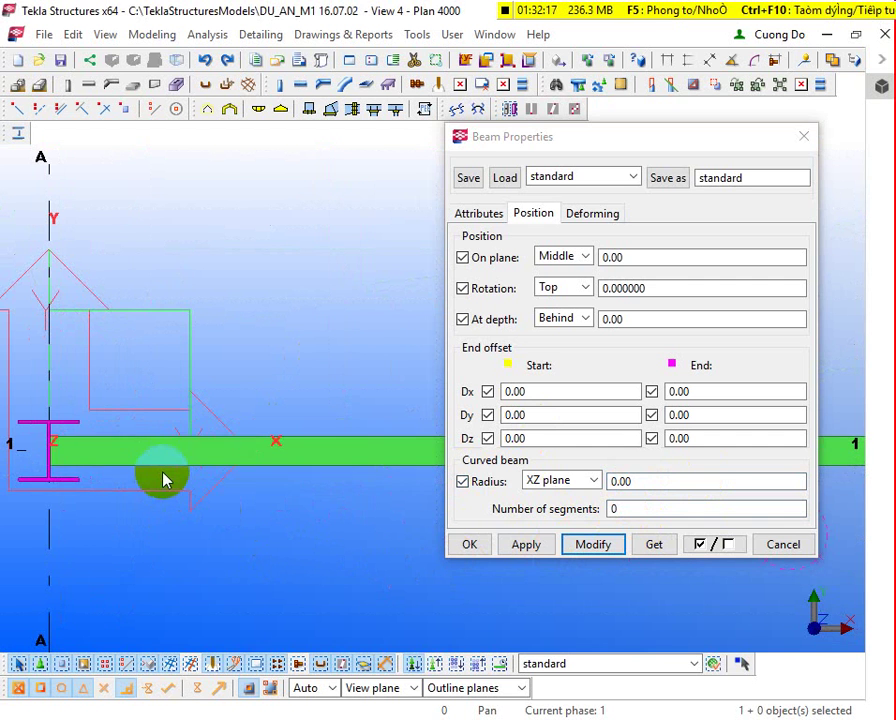
pyautogui.doubleClick(172, 468)
pyautogui.click(561, 258)
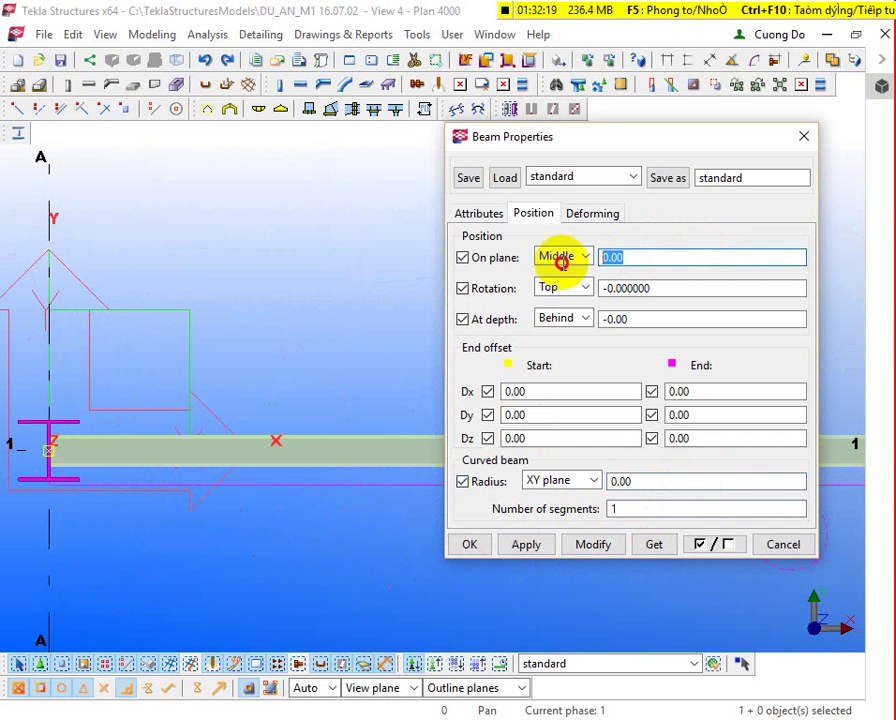
pyautogui.write('10')
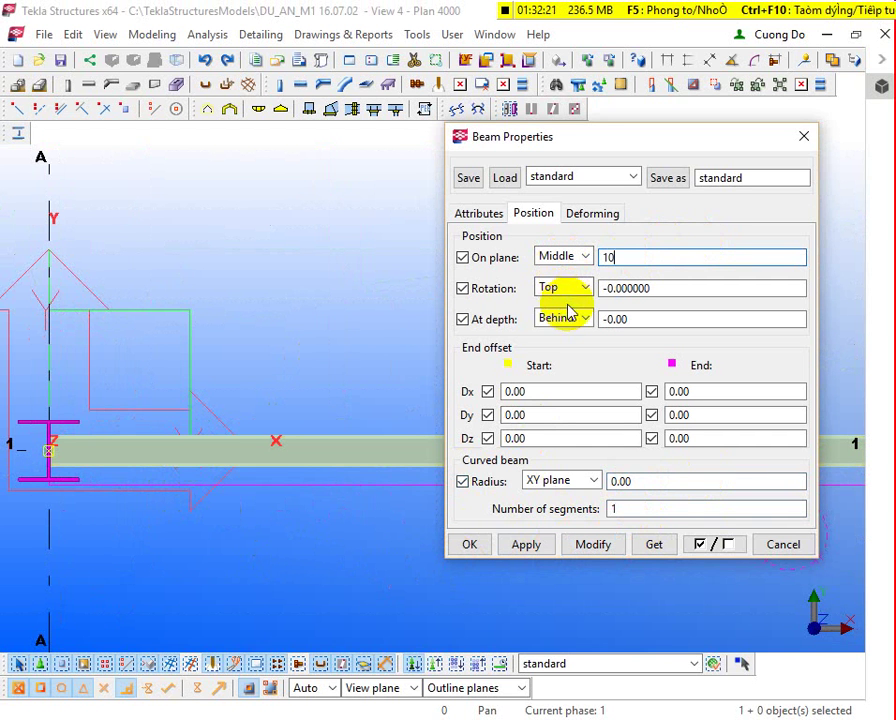
pyautogui.write('00')
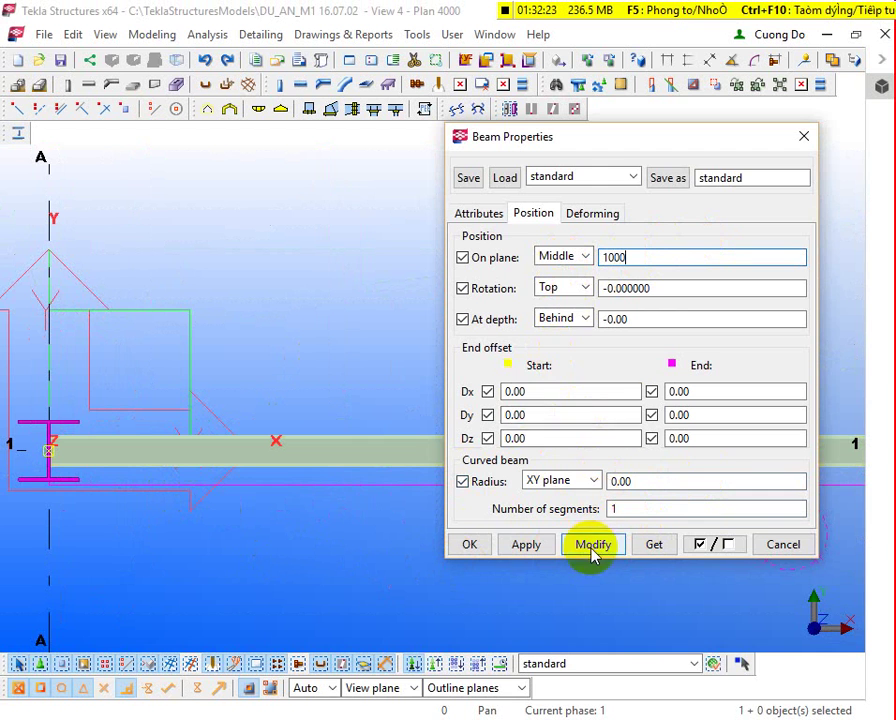
pyautogui.moveTo(662, 144); pyautogui.dragTo(709, 260)
pyautogui.scroll(-3, 316, 304)
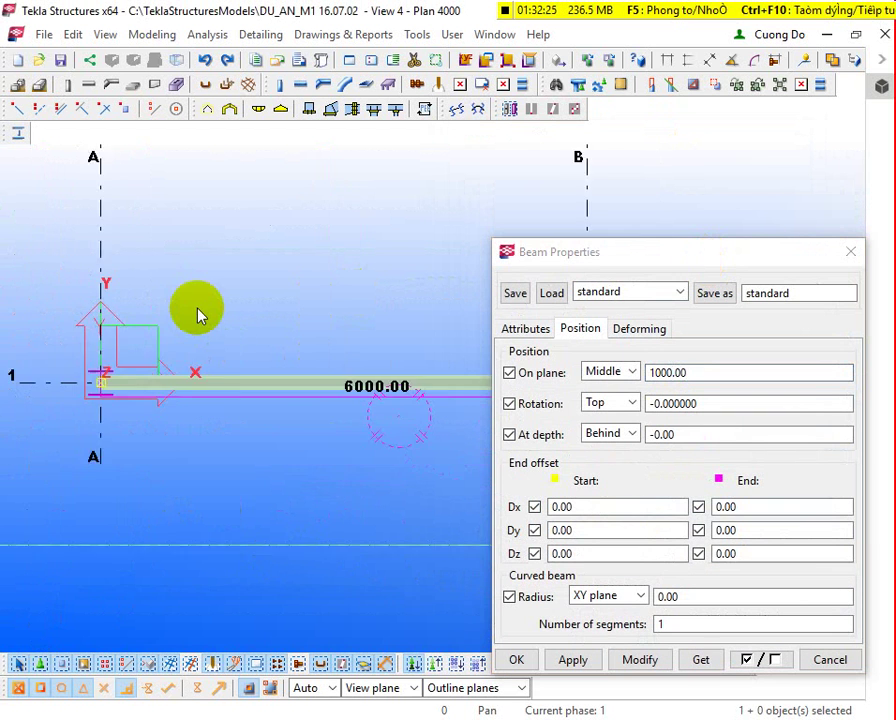
pyautogui.click(642, 662)
pyautogui.moveTo(343, 414); pyautogui.dragTo(268, 432, button='middle')
pyautogui.scroll(-1, 352, 246)
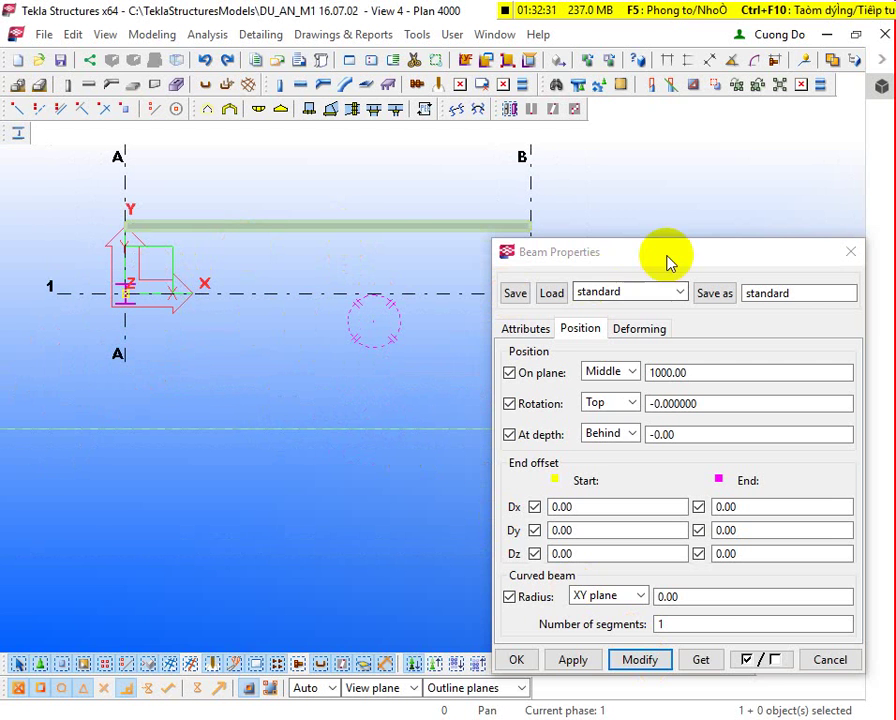
# Step: Shift the beam to the opposite side of grid 1 with an On plane offset of -1000 and modify it
pyautogui.moveTo(652, 252); pyautogui.dragTo(677, 285)
pyautogui.click(677, 396)
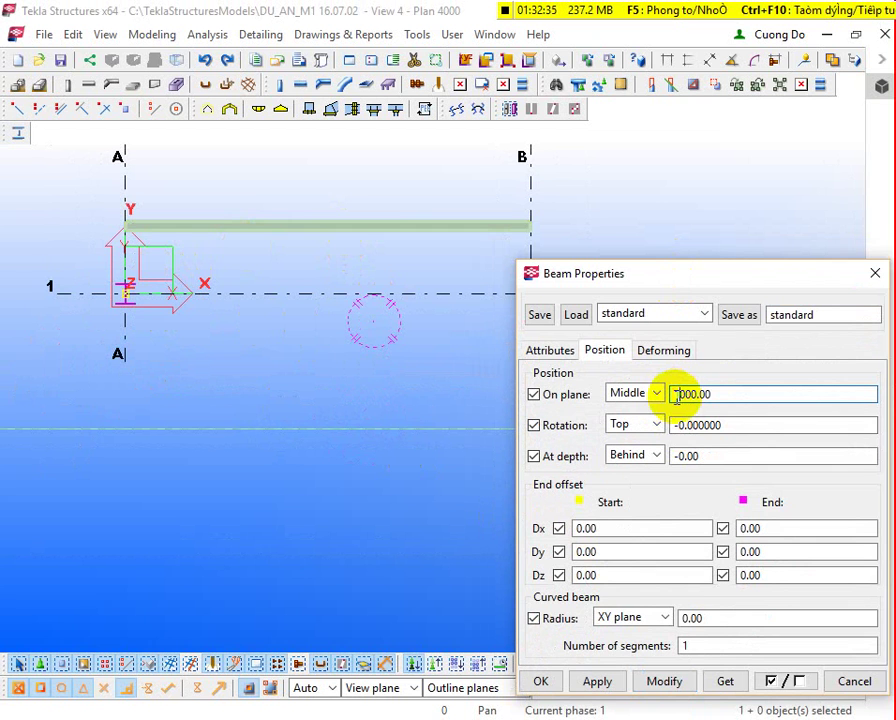
pyautogui.write('-')
pyautogui.click(664, 681)
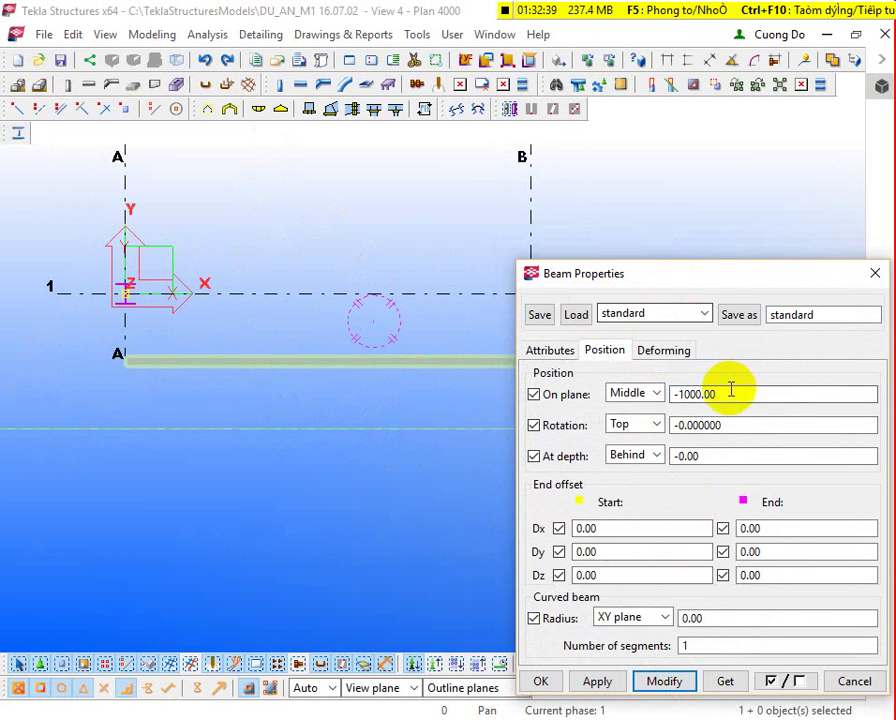
# Step: Reset the beam's On plane offset to 0 and modify the beam
pyautogui.moveTo(734, 393); pyautogui.dragTo(543, 390)
pyautogui.write('0')
pyautogui.click(668, 682)
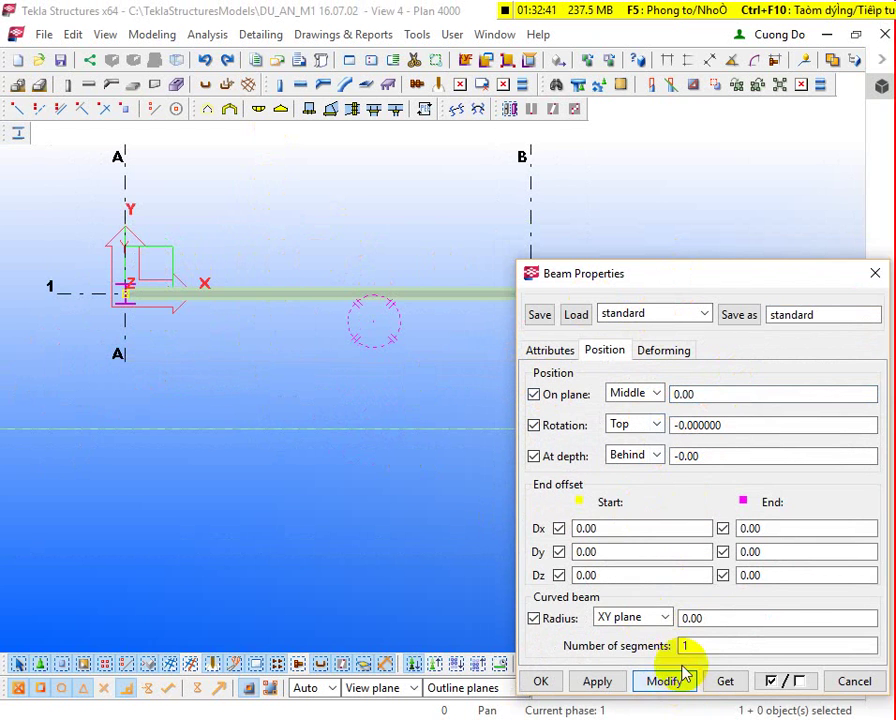
# Step: Set the beam's At depth offset to 1000 with Behind position, modify it, and inspect it in View 1 - 3d
pyautogui.doubleClick(732, 456)
pyautogui.write('1000')
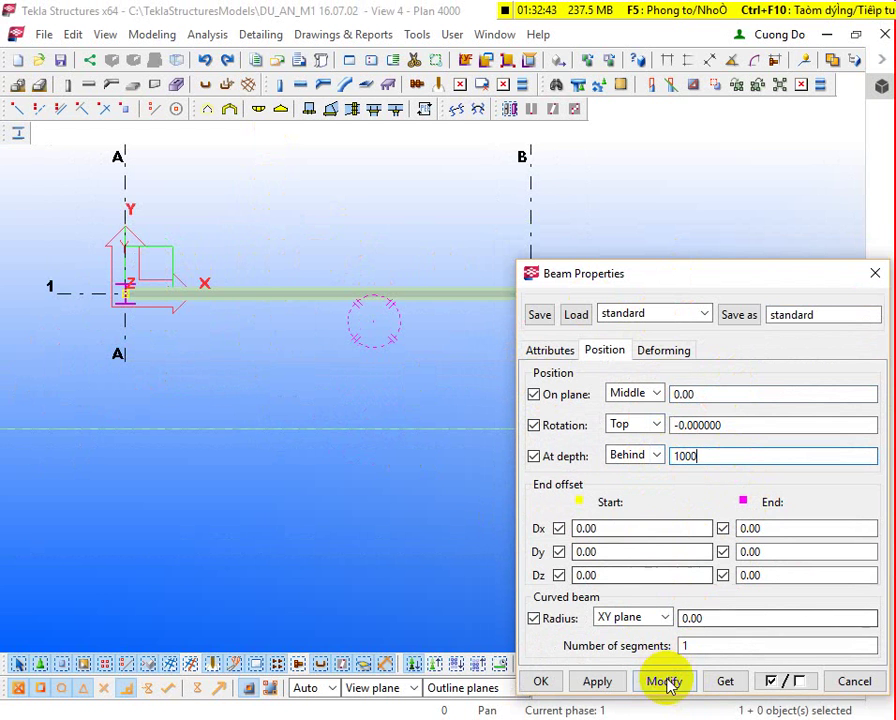
pyautogui.click(664, 681)
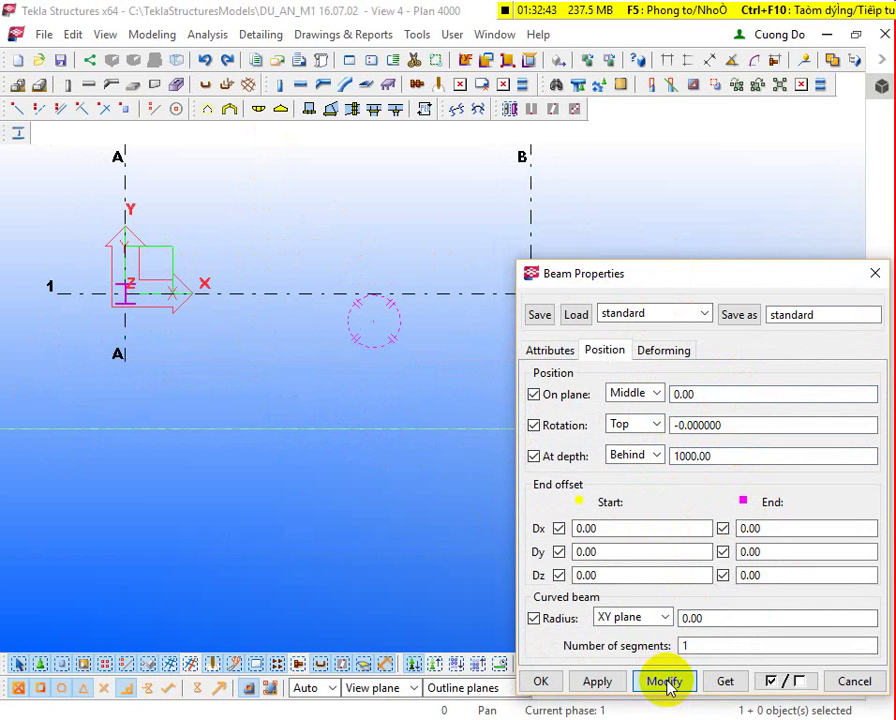
pyautogui.click(494, 34)
pyautogui.click(540, 154)
pyautogui.scroll(3, 340, 420)
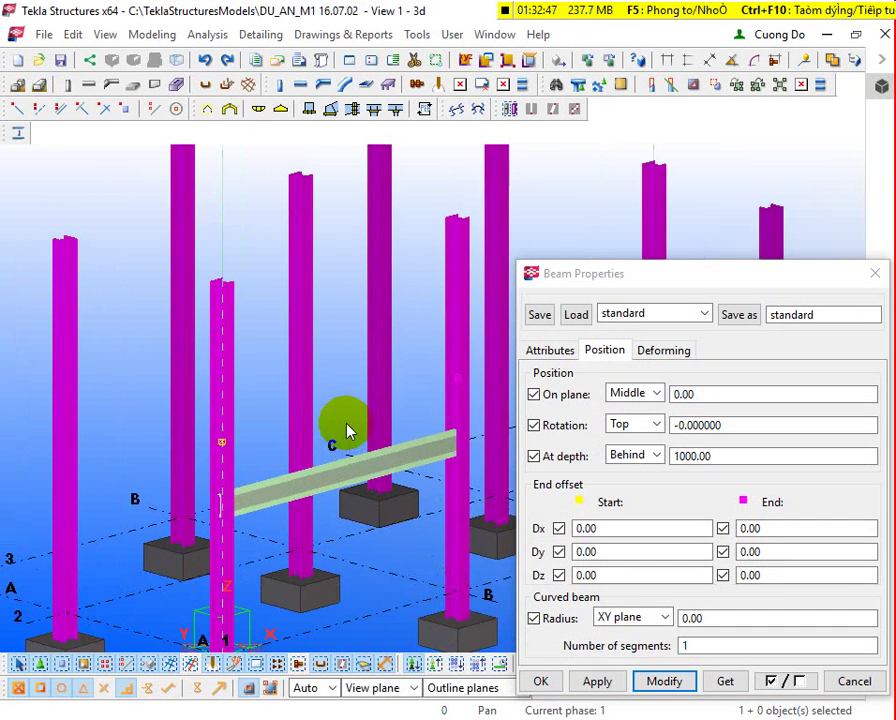
pyautogui.click(357, 474)
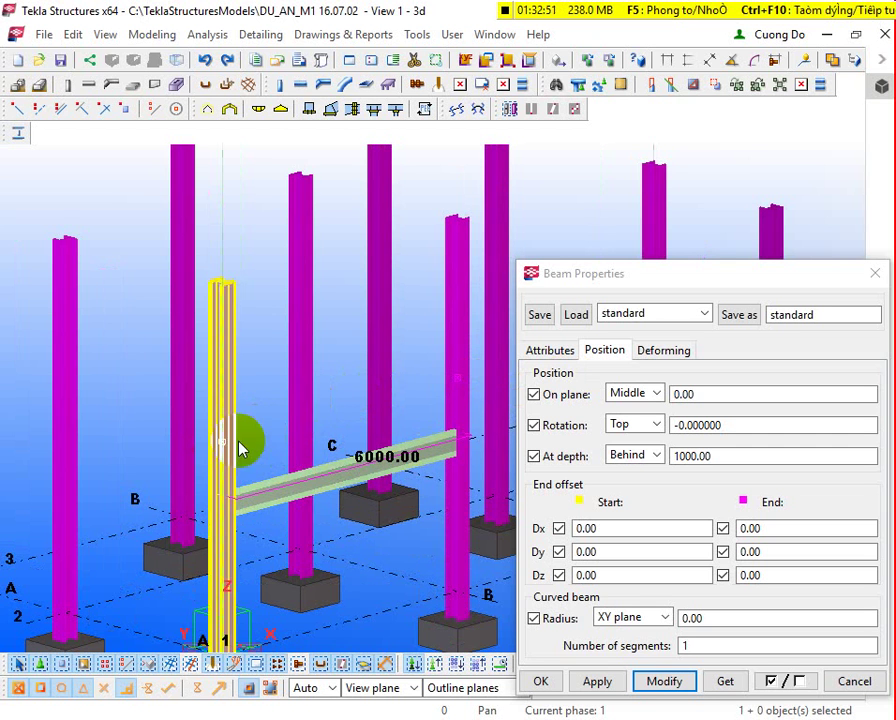
# Step: Reset the beam's At depth offset to 0 and modify the beam
pyautogui.moveTo(732, 456); pyautogui.dragTo(605, 463)
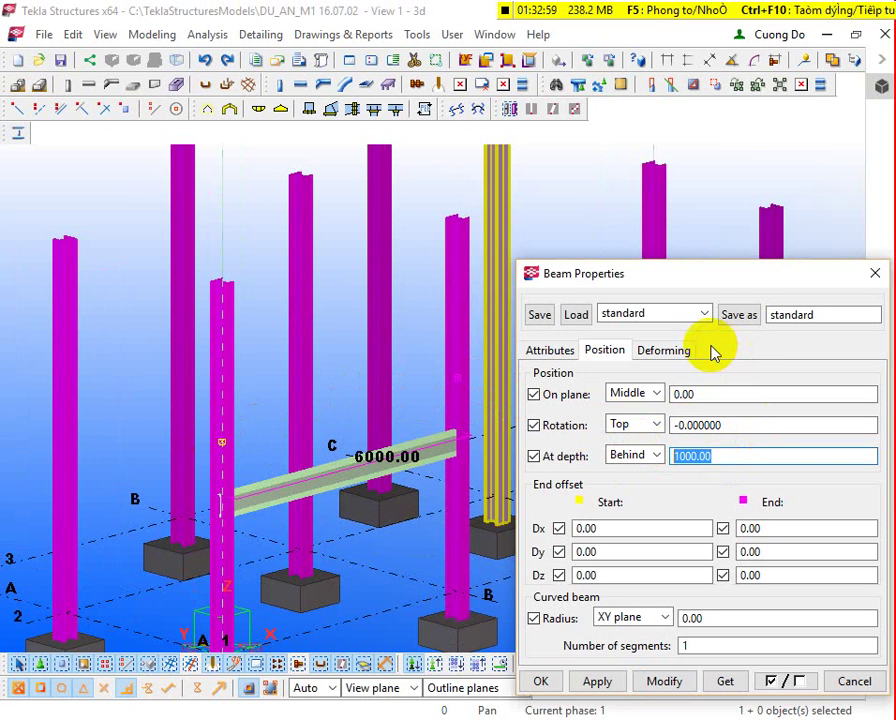
pyautogui.write('0')
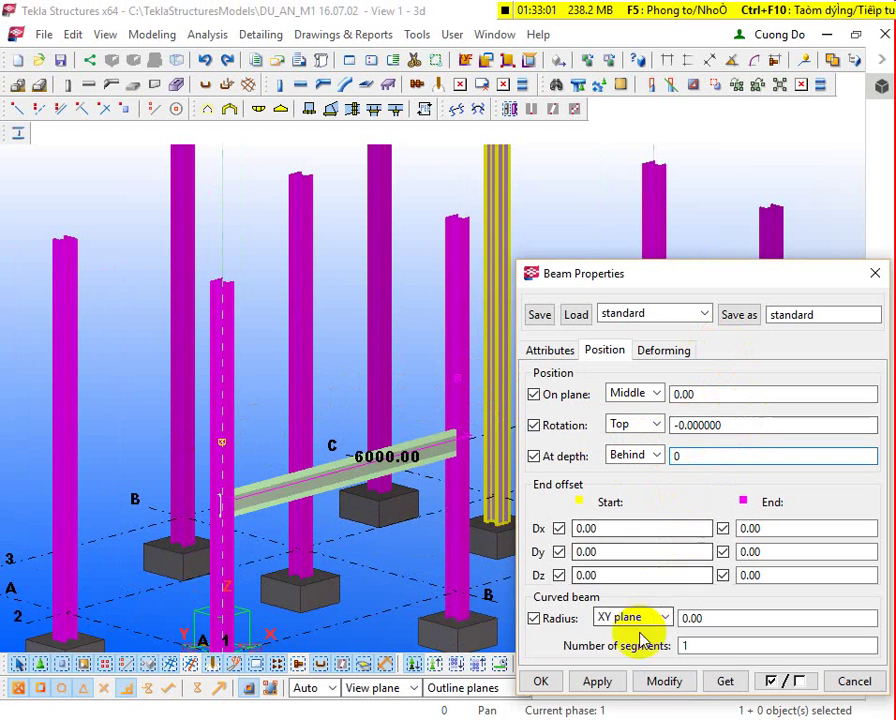
pyautogui.click(664, 681)
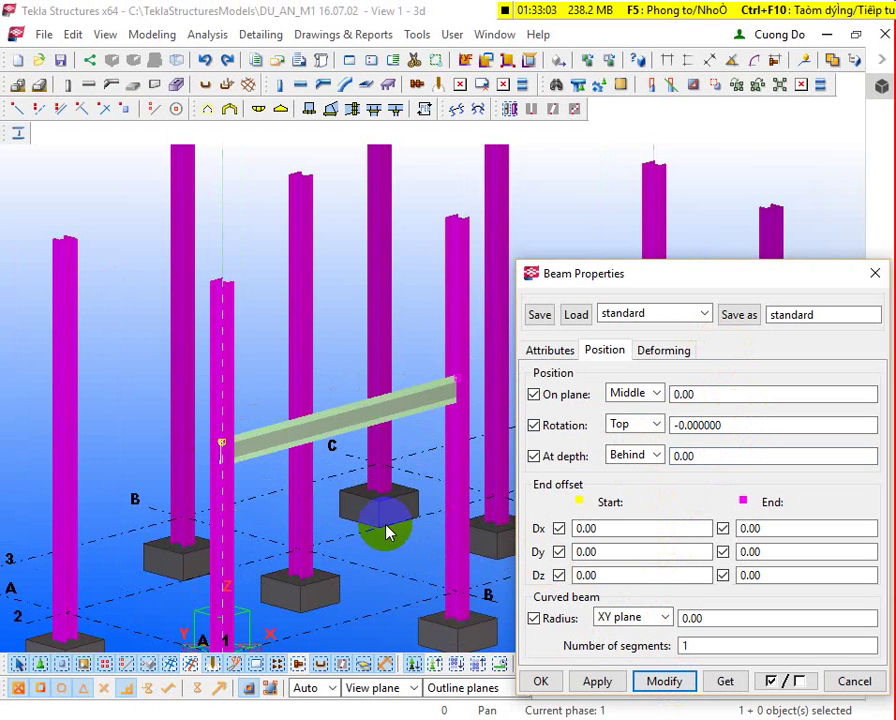
pyautogui.scroll(5, 386, 530)
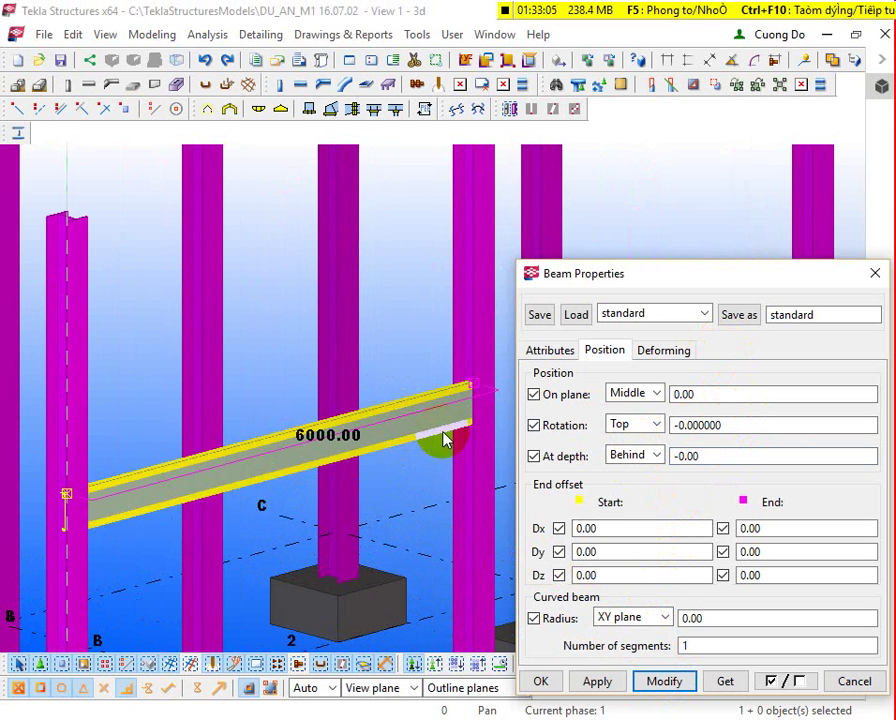
# Step: Set the beam's At depth offset to 1000 with Behind position and modify the beam
pyautogui.moveTo(720, 455); pyautogui.dragTo(676, 460)
pyautogui.write('1000')
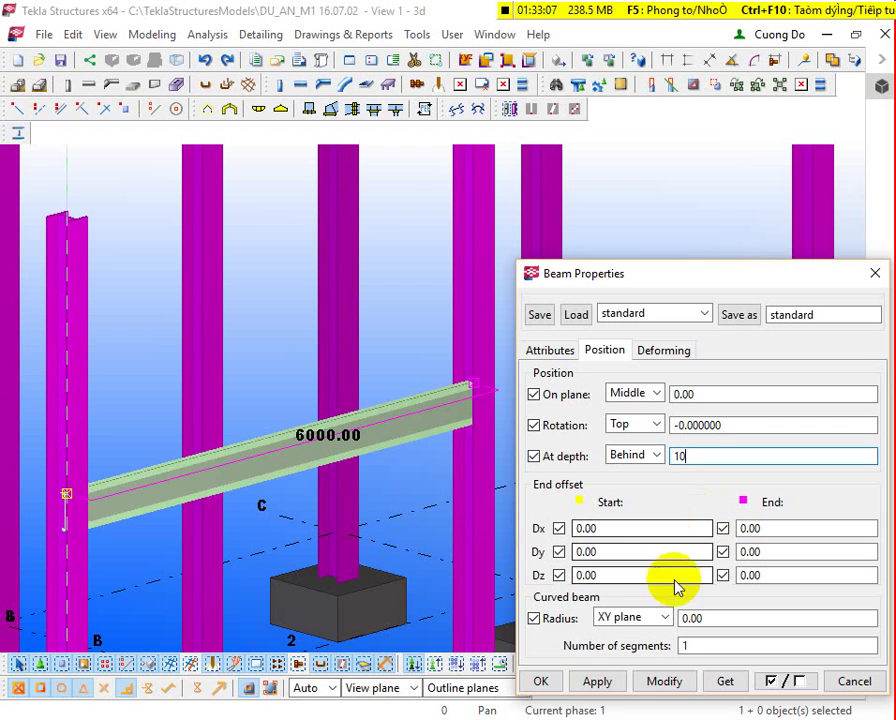
pyautogui.click(664, 681)
# Step: Reset the beam's At depth offset to 0, modify the beam and close its properties
pyautogui.doubleClick(752, 448)
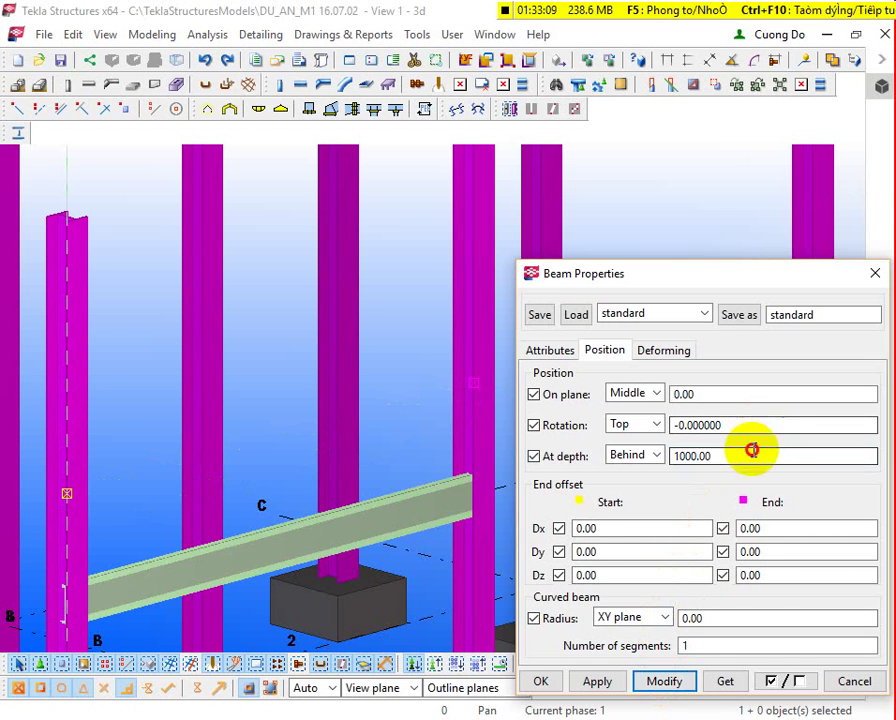
pyautogui.write('0')
pyautogui.click(670, 681)
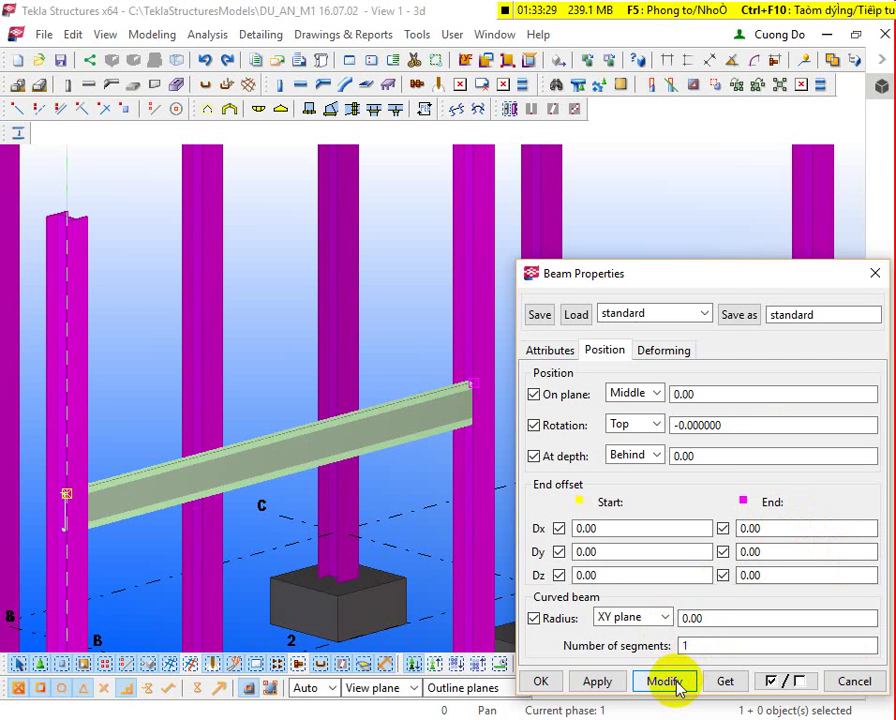
pyautogui.click(676, 683)
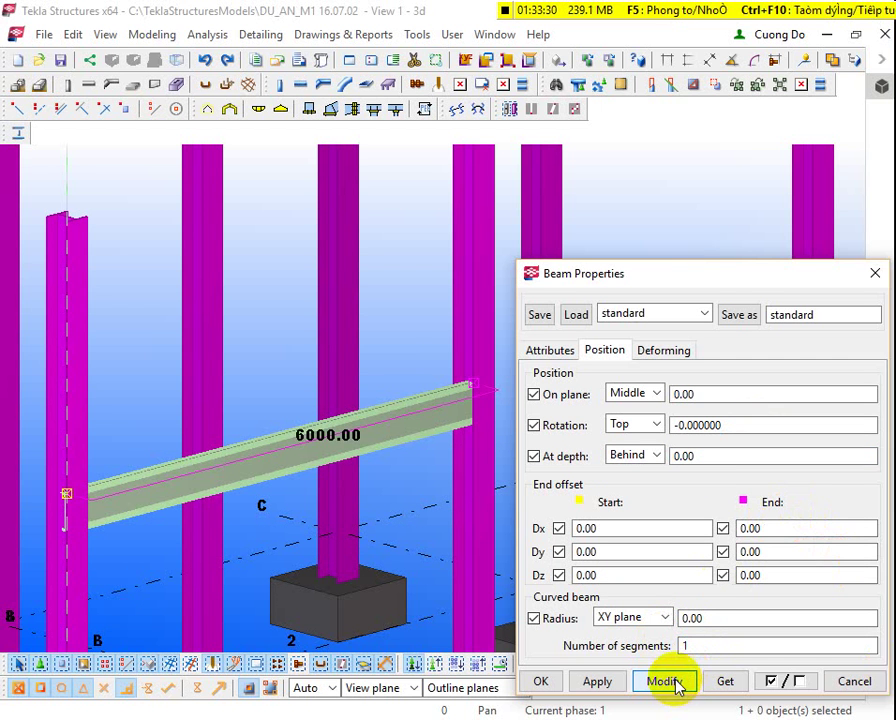
pyautogui.click(540, 681)
# Step: Switch to View 4 - Plan 4000 and select the beam on grid 1 between A and B
pyautogui.scroll(-5, 560, 505)
pyautogui.click(656, 371)
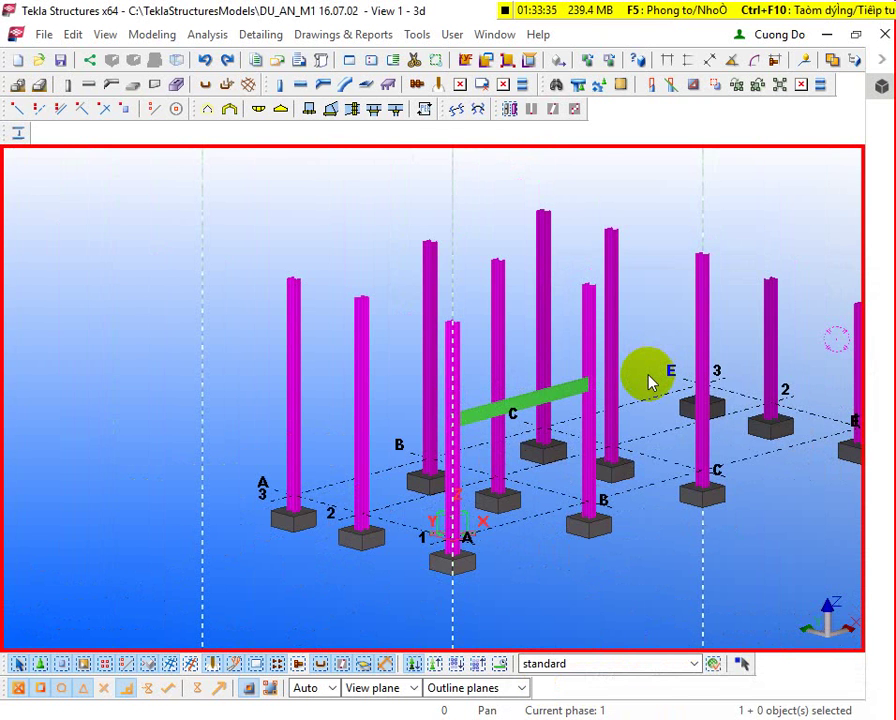
pyautogui.click(490, 34)
pyautogui.click(545, 217)
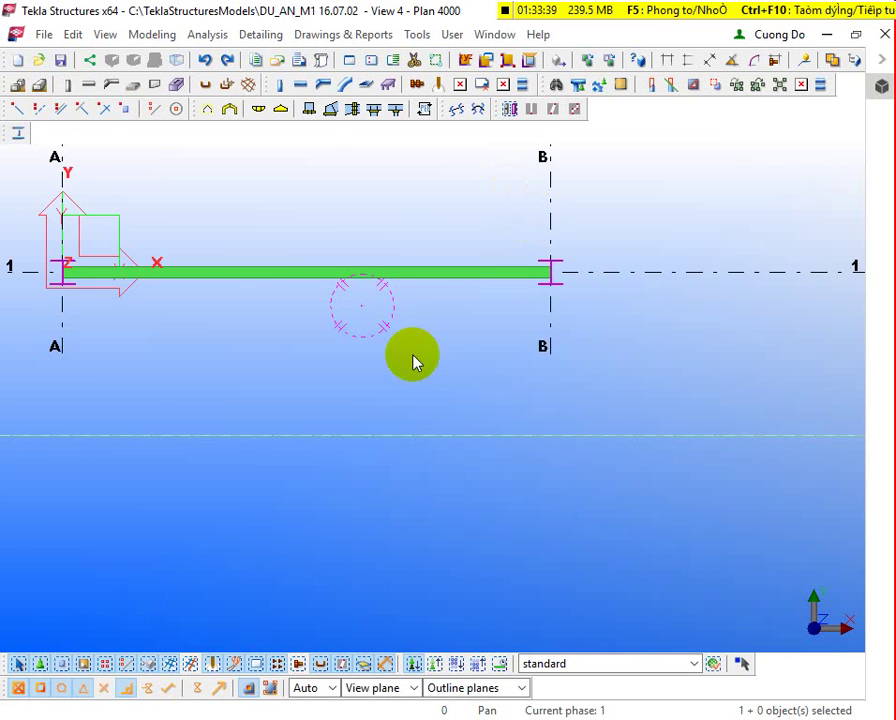
pyautogui.scroll(-5, 340, 400)
pyautogui.scroll(2, 300, 415)
pyautogui.click(207, 495)
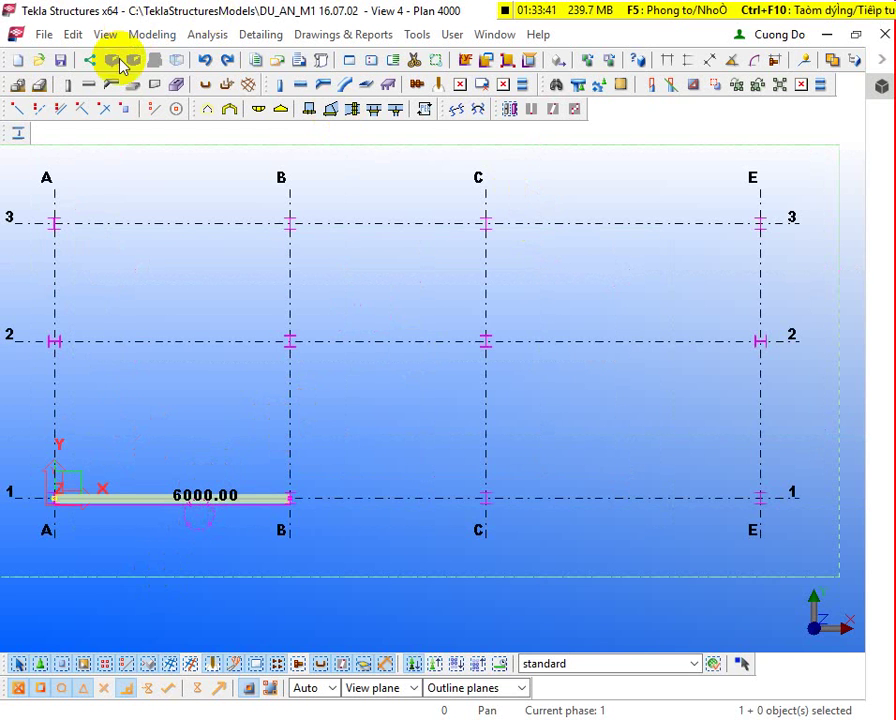
# Step: Create steel beams along grid 1 from B to C and from C to E
pyautogui.click(300, 84)
pyautogui.scroll(4, 333, 497)
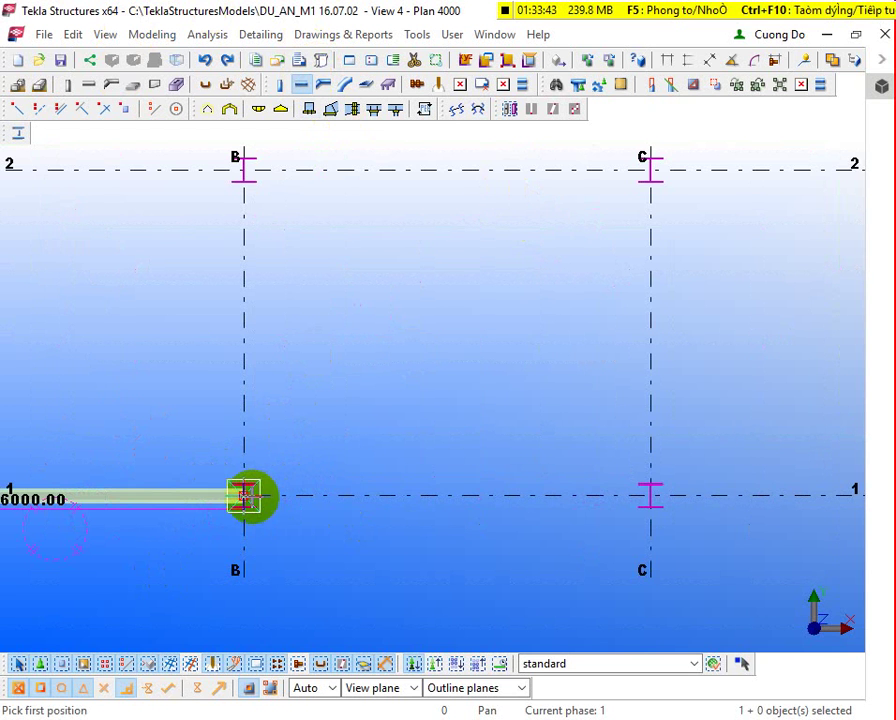
pyautogui.click(246, 495)
pyautogui.click(647, 494)
pyautogui.click(647, 494)
pyautogui.scroll(-3, 647, 494)
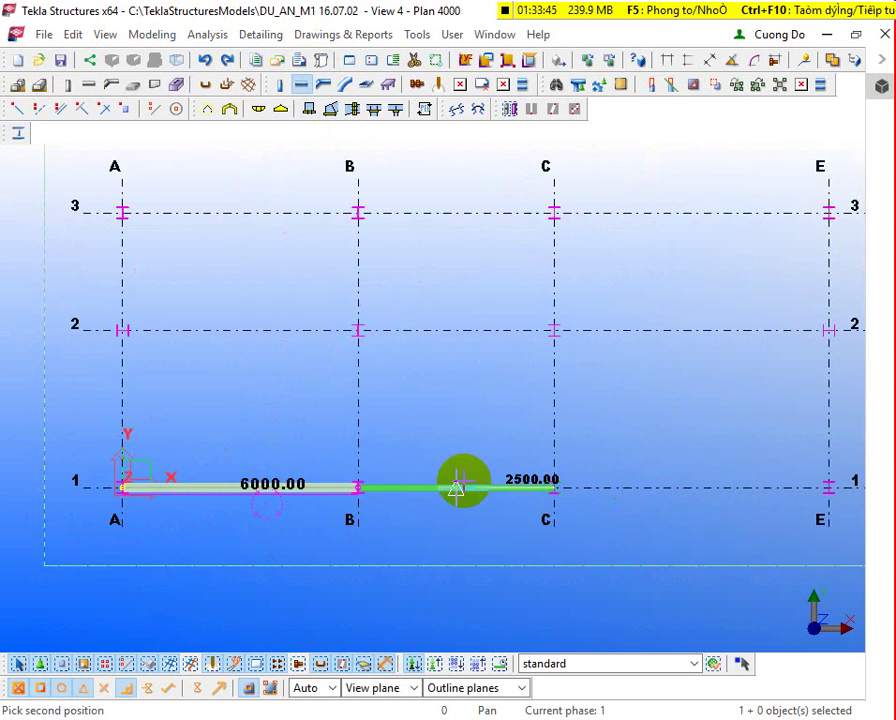
pyautogui.click(828, 487)
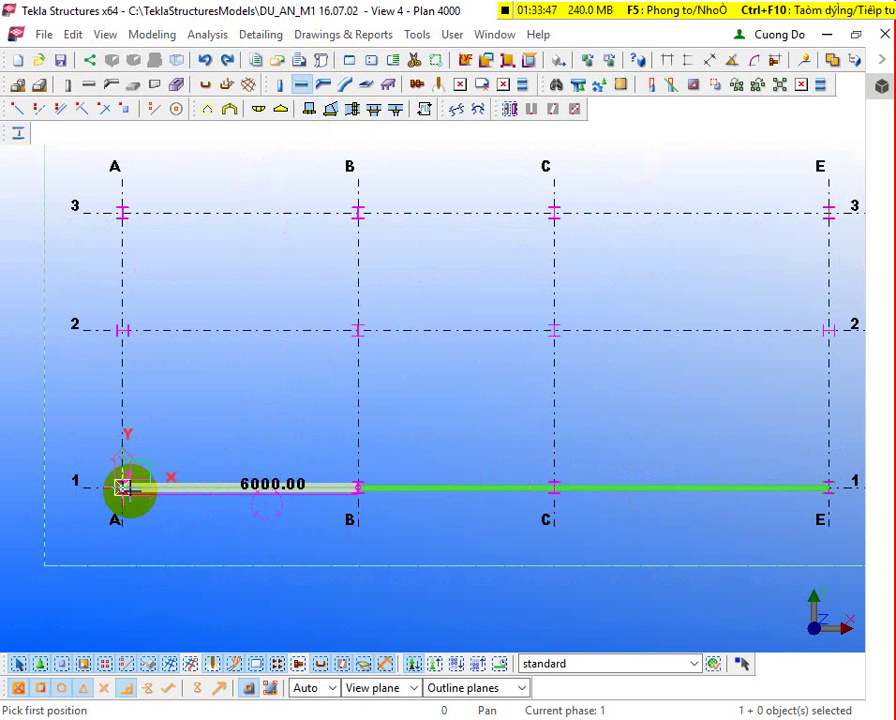
# Step: Create beams along grid A from grid 1 to 2 and from grid 2 to 3
pyautogui.click(121, 487)
pyautogui.click(119, 334)
pyautogui.click(119, 334)
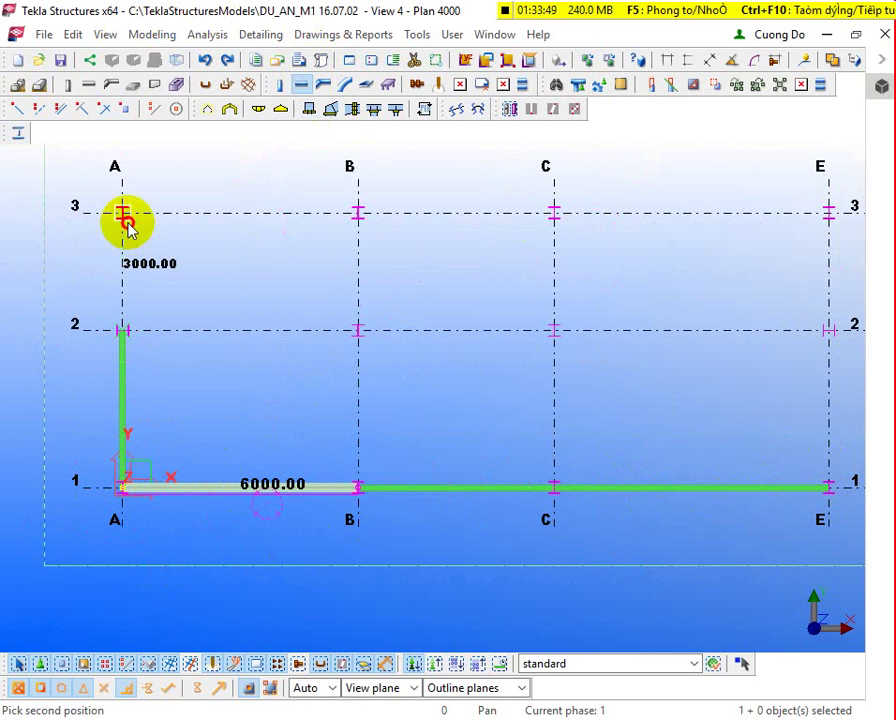
# Step: Select the beams along grid 1 between A and E
pyautogui.scroll(-3, 180, 428)
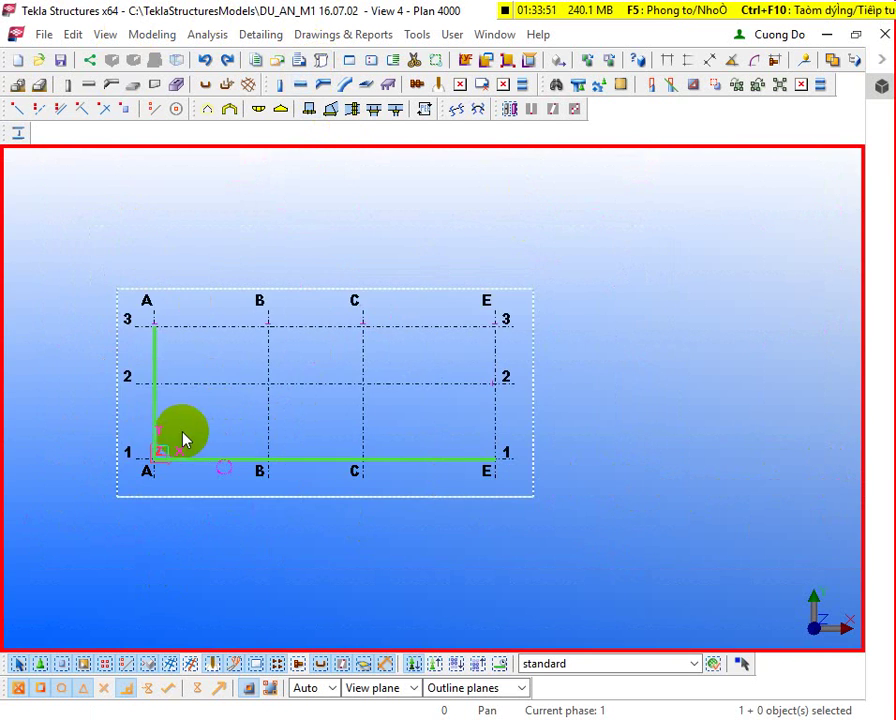
pyautogui.scroll(2, 220, 460)
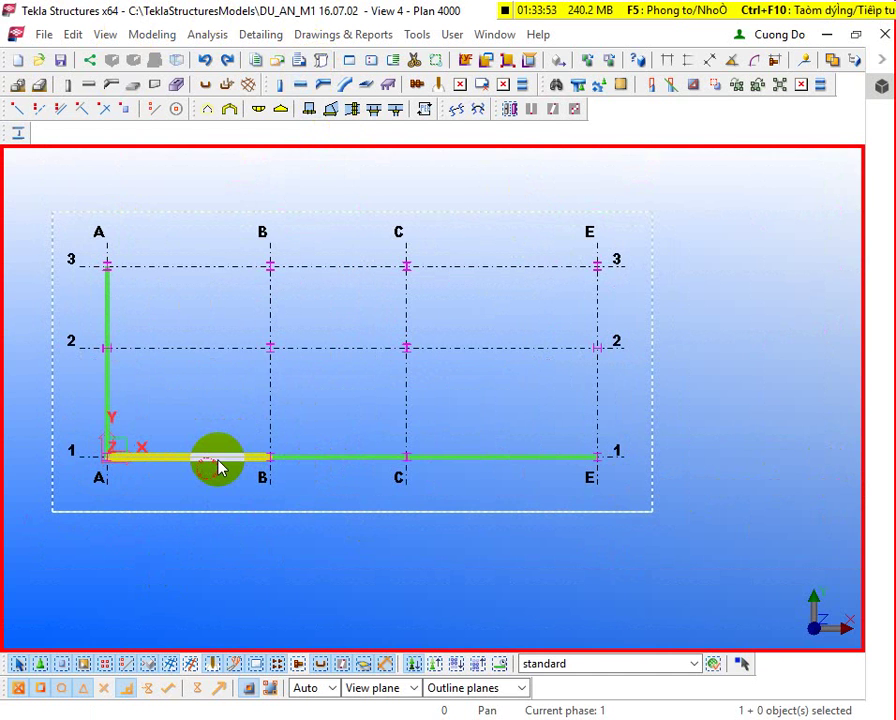
pyautogui.keyDown('ctrl'); pyautogui.click(320, 466); pyautogui.keyUp('ctrl')
pyautogui.keyDown('ctrl'); pyautogui.click(455, 470); pyautogui.keyUp('ctrl')
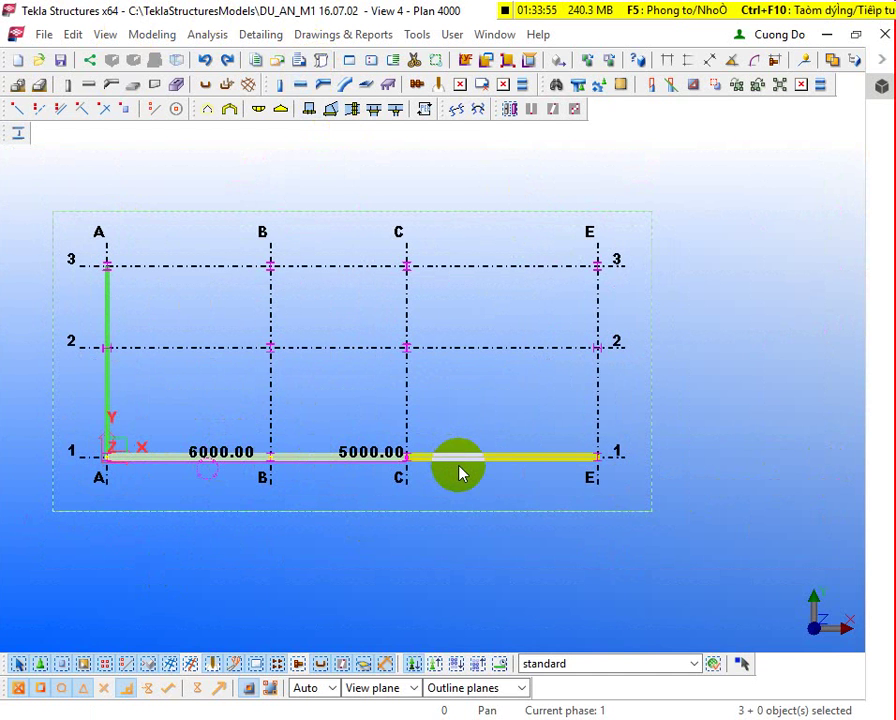
pyautogui.keyDown('ctrl'); pyautogui.click(460, 474); pyautogui.keyUp('ctrl')
pyautogui.rightClick(486, 324)
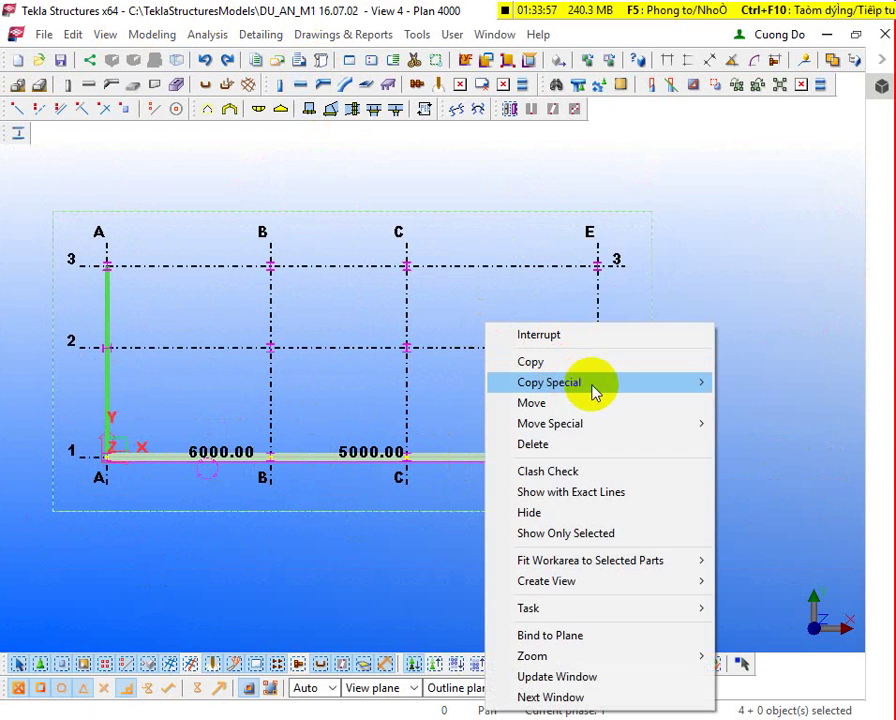
pyautogui.moveTo(592, 382)
pyautogui.click(354, 403)
pyautogui.click(116, 414)
pyautogui.scroll(2, 104, 416)
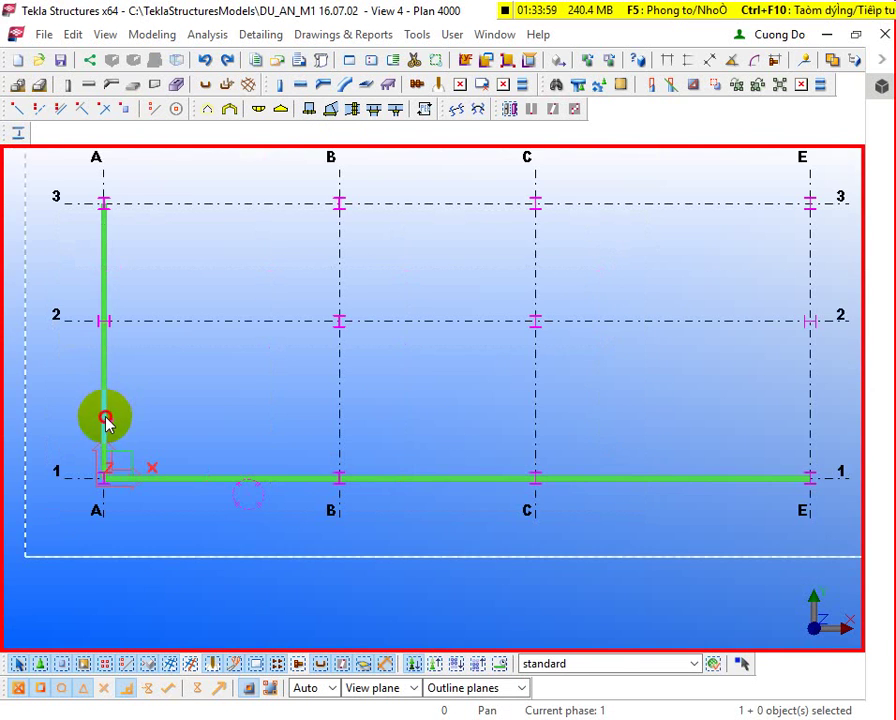
pyautogui.scroll(2, 156, 484)
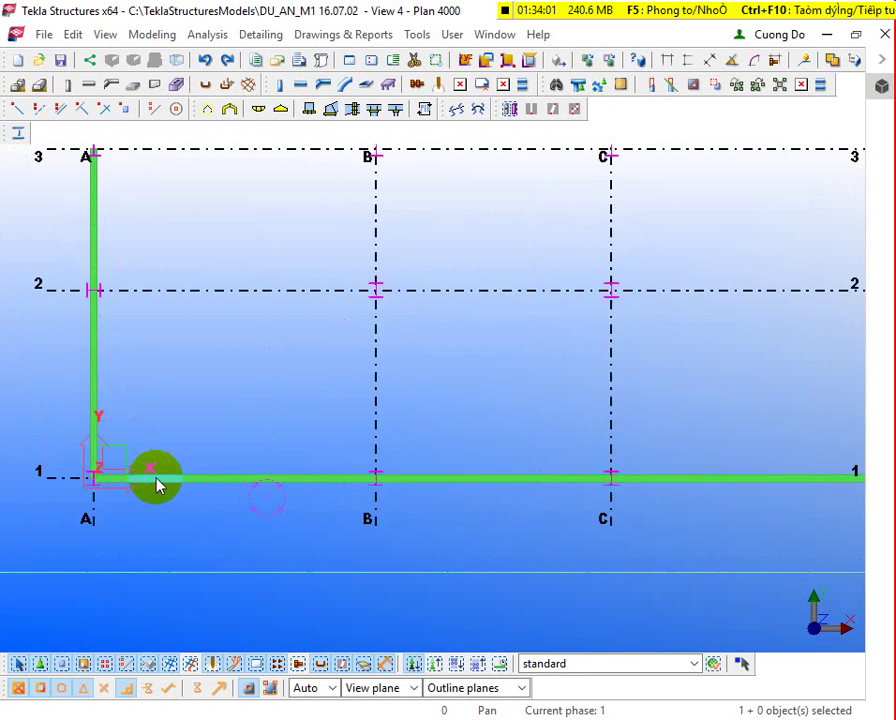
pyautogui.click(245, 490)
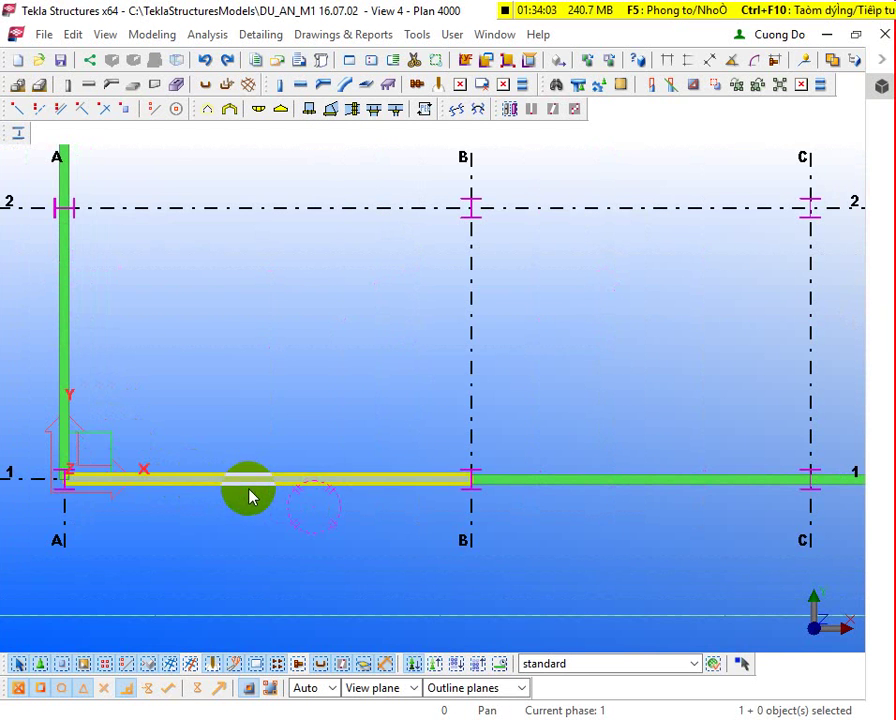
pyautogui.doubleClick(249, 494)
pyautogui.click(540, 680)
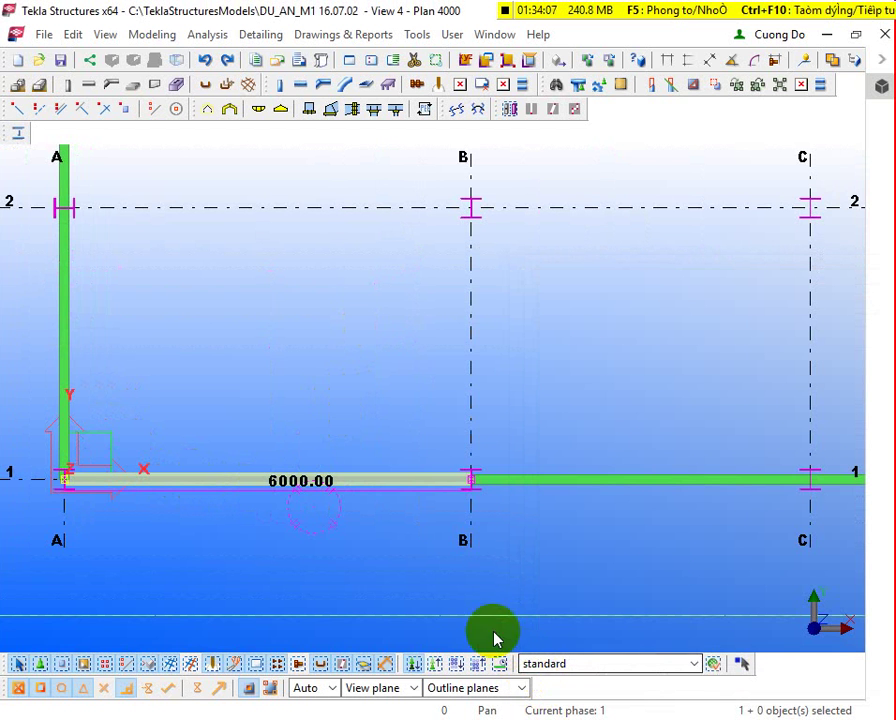
pyautogui.scroll(-3, 174, 566)
pyautogui.doubleClick(245, 512)
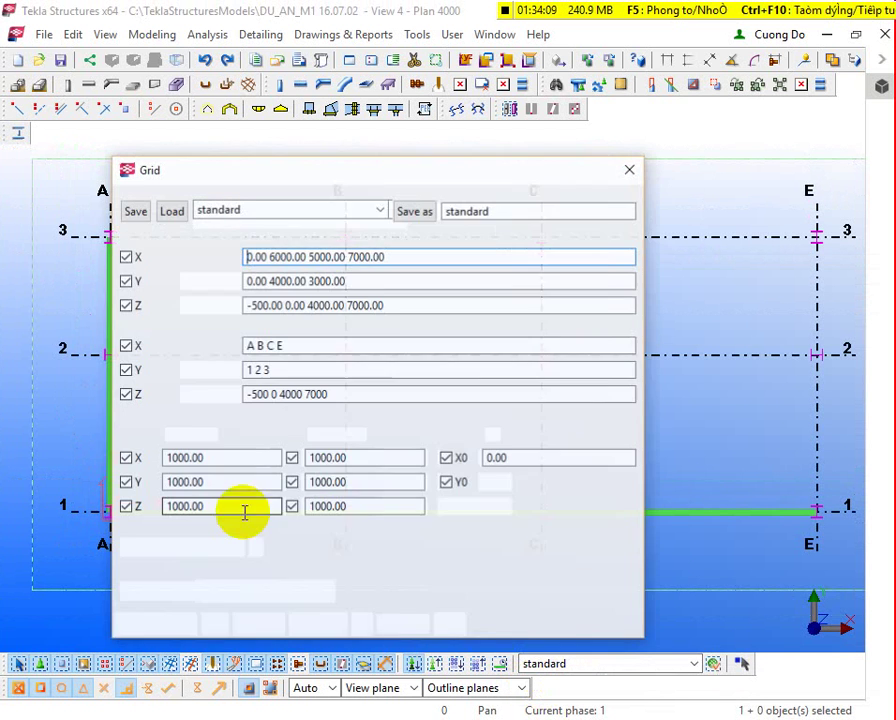
pyautogui.click(588, 624)
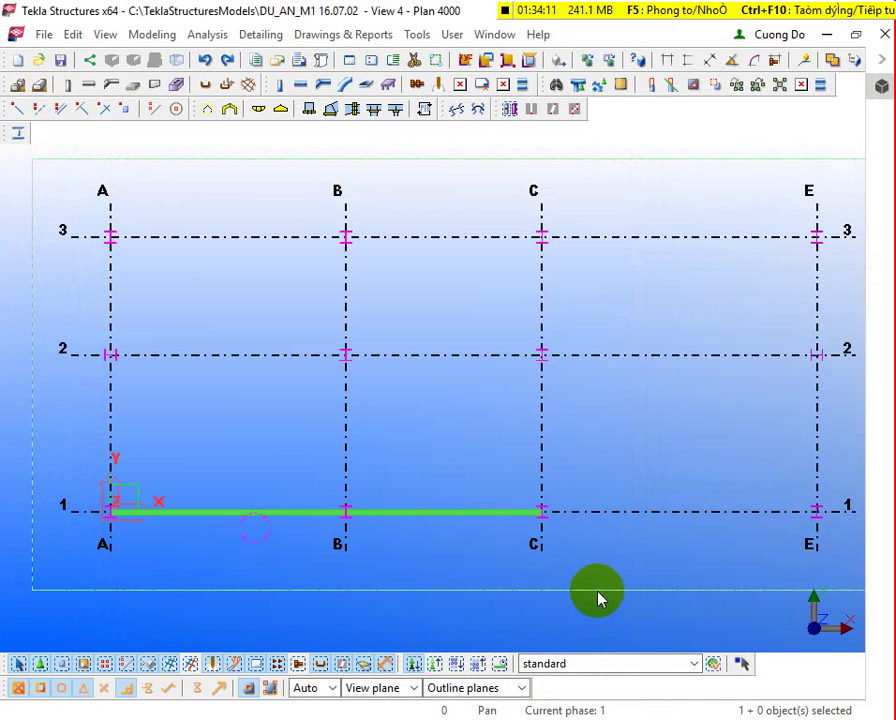
# Step: Filter the profile catalog by H* and choose H-500X200X10X16 for the beam on grid 1 between A and B
pyautogui.scroll(3, 290, 527)
pyautogui.doubleClick(303, 508)
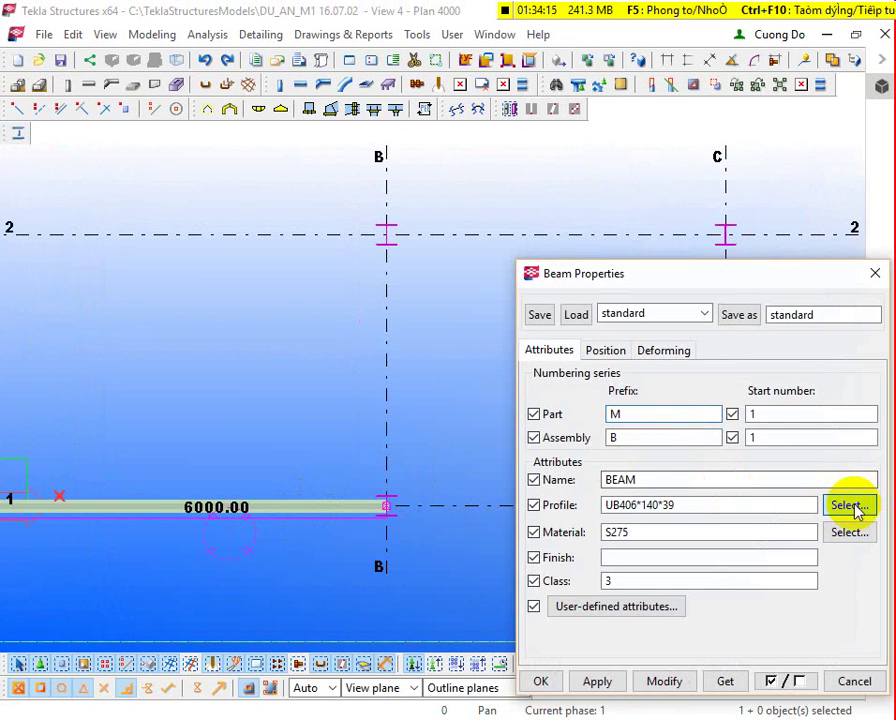
pyautogui.click(850, 505)
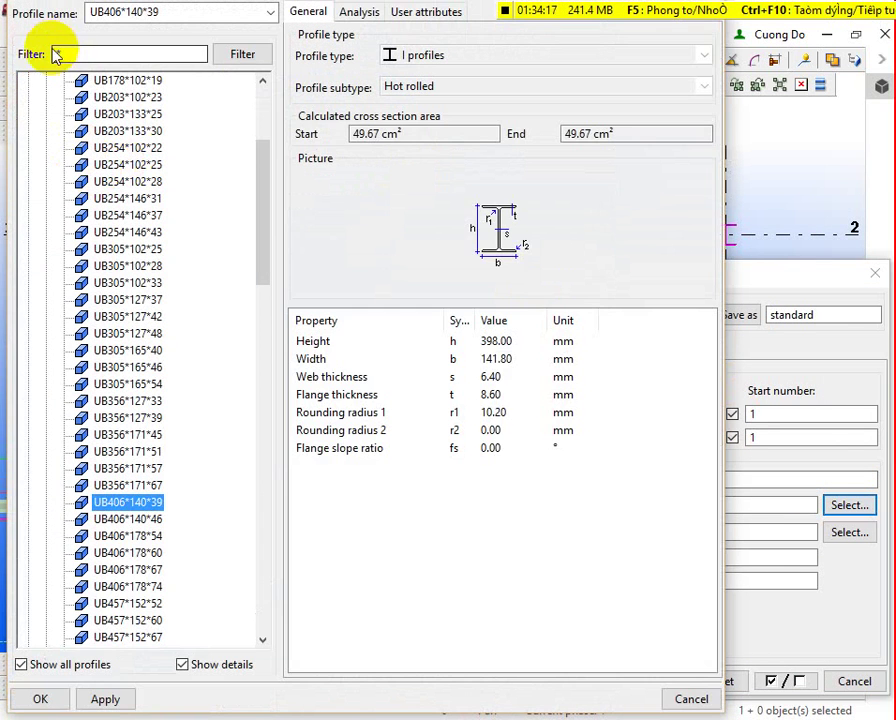
pyautogui.click(258, 54)
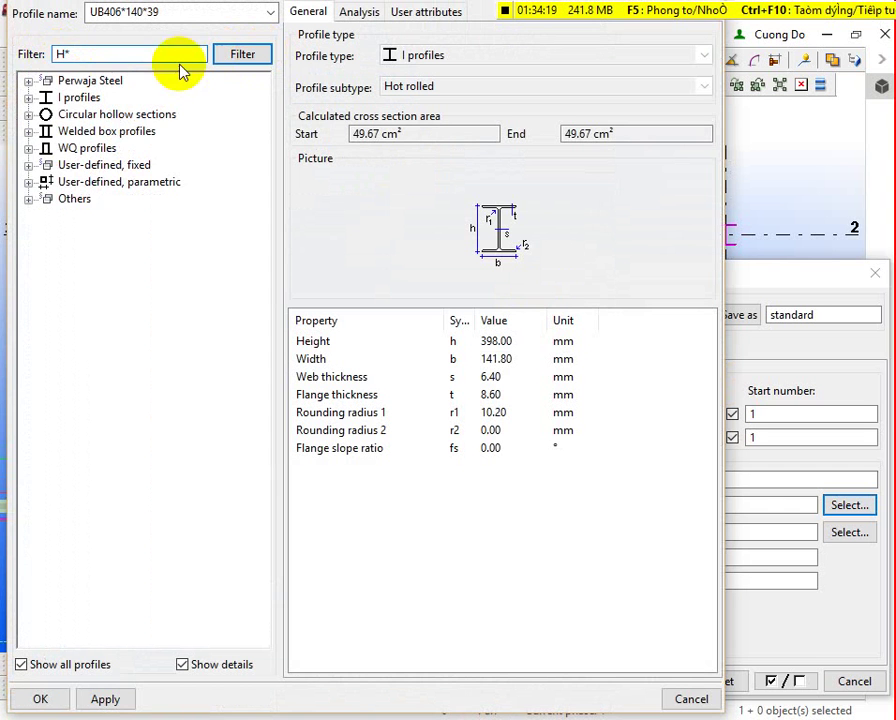
pyautogui.click(29, 97)
pyautogui.click(46, 114)
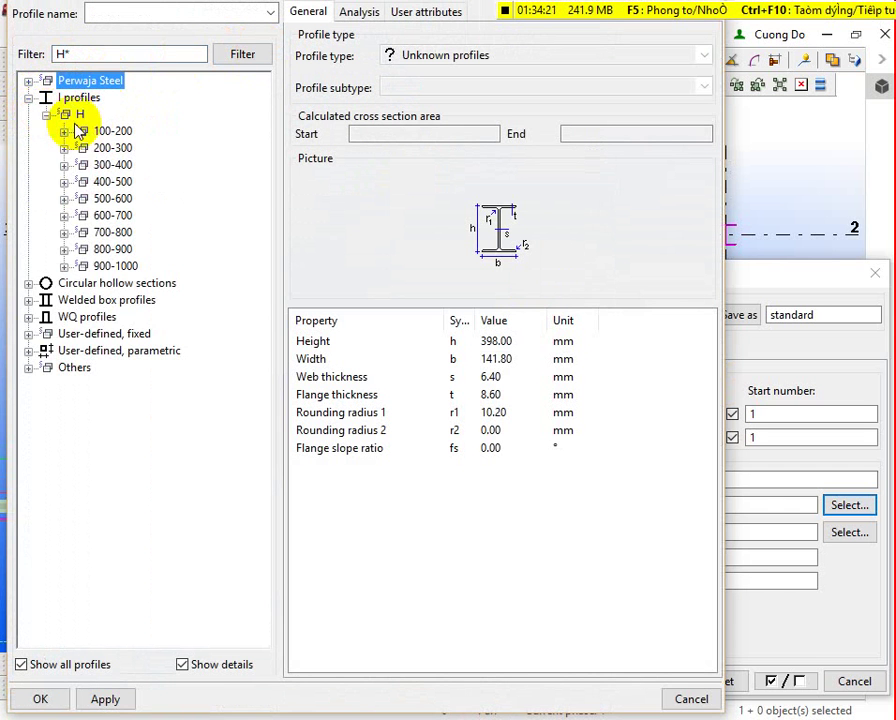
pyautogui.click(64, 198)
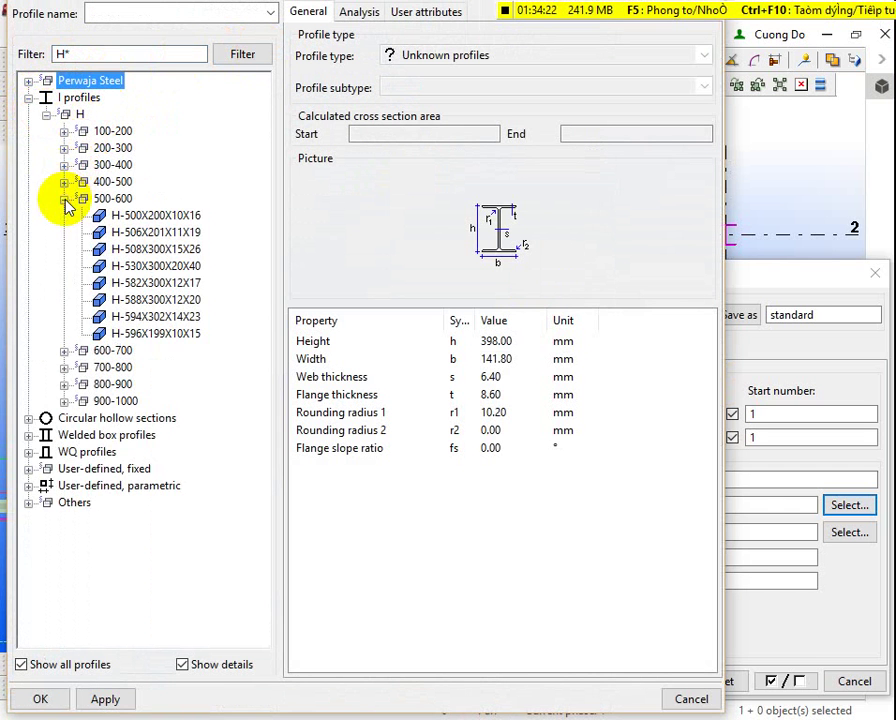
pyautogui.doubleClick(155, 216)
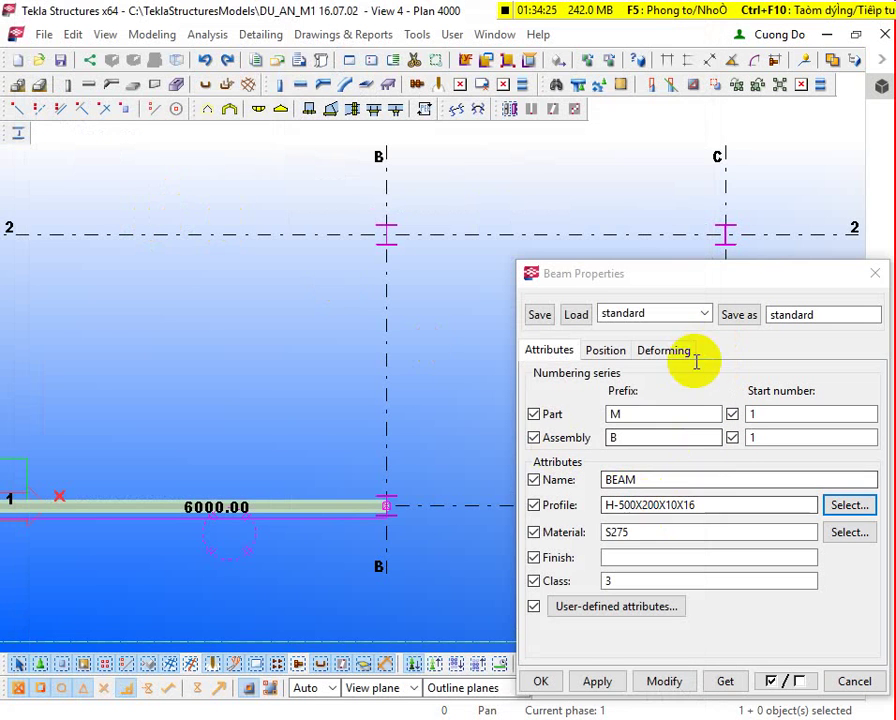
# Step: Set the beam's material to SS400, modify the beam and accept its properties
pyautogui.click(638, 534)
pyautogui.doubleClick(617, 531)
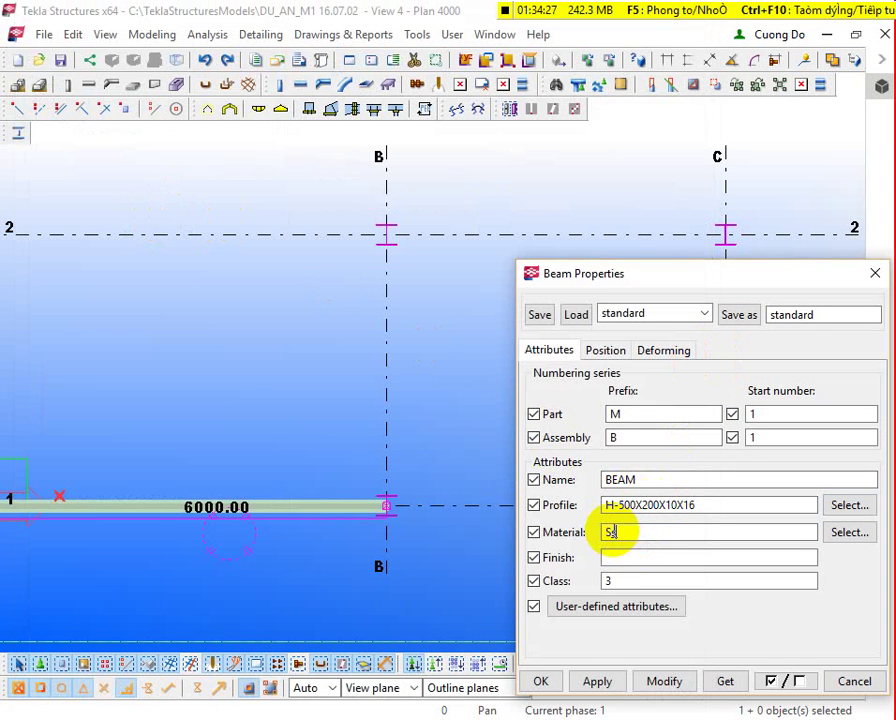
pyautogui.write('Ss')
pyautogui.press('BackSpace')
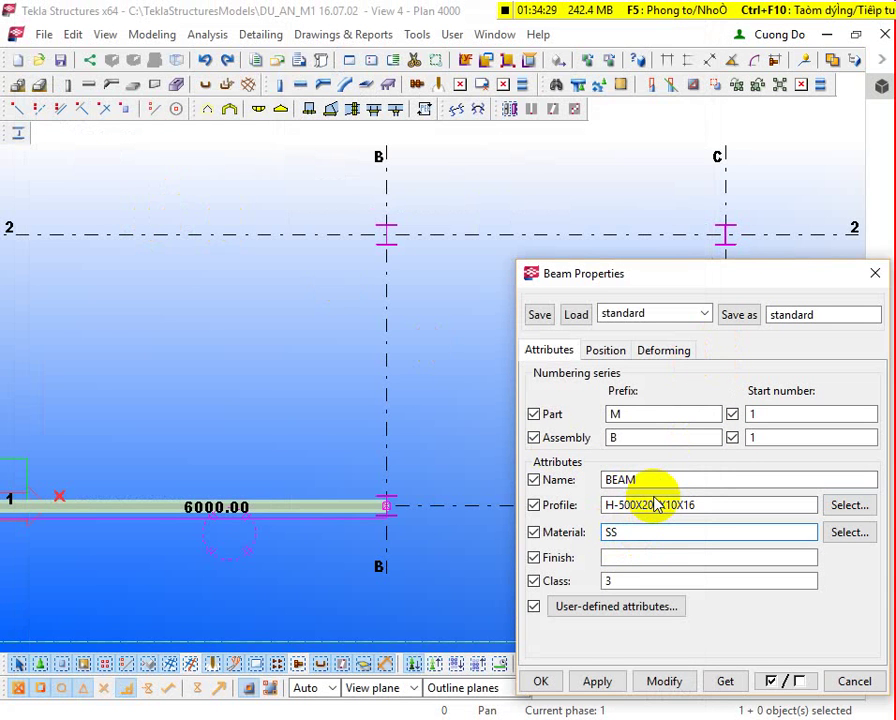
pyautogui.click(664, 681)
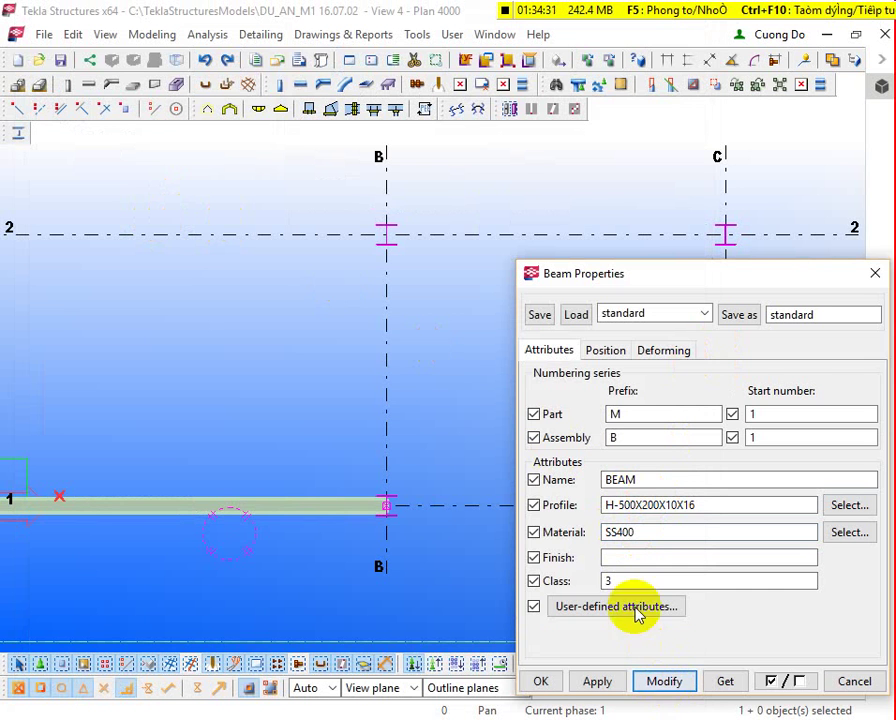
pyautogui.click(537, 680)
# Step: Place beams with the updated properties along grid 1 from B to C and from C to E
pyautogui.scroll(-2, 340, 510)
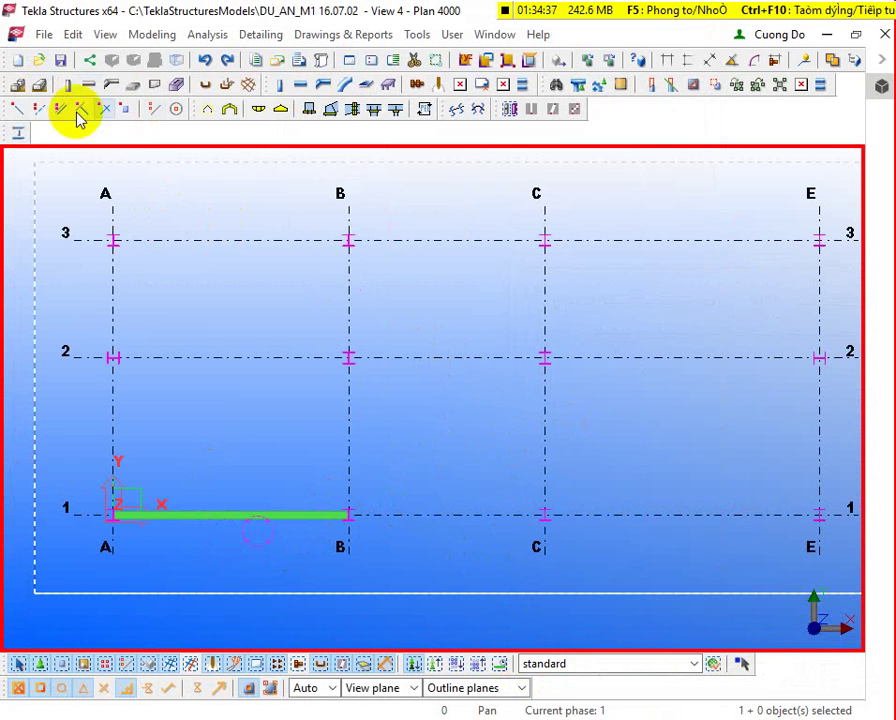
pyautogui.click(299, 84)
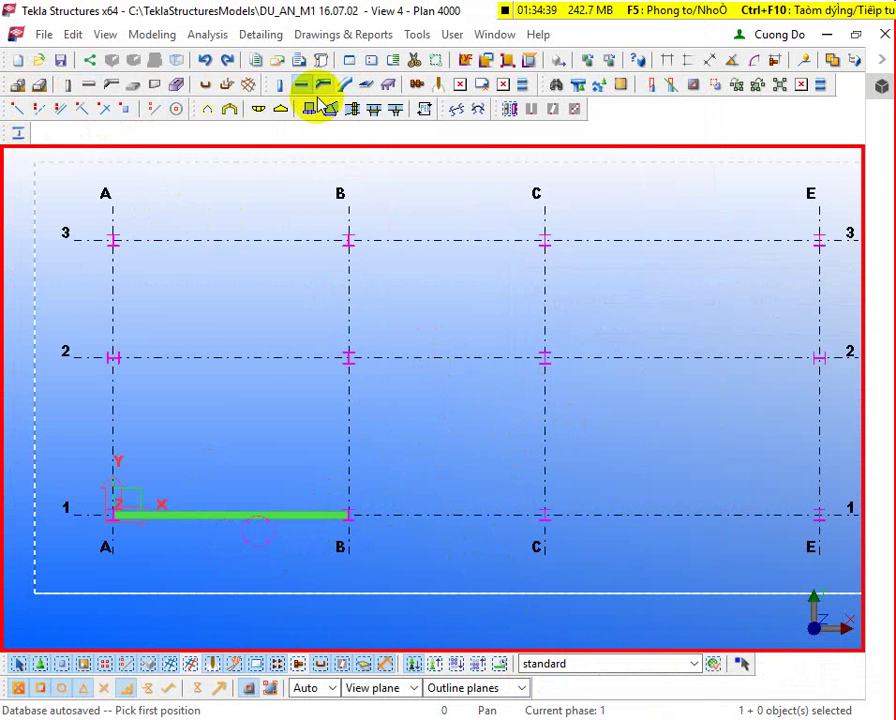
pyautogui.click(322, 512)
pyautogui.click(546, 516)
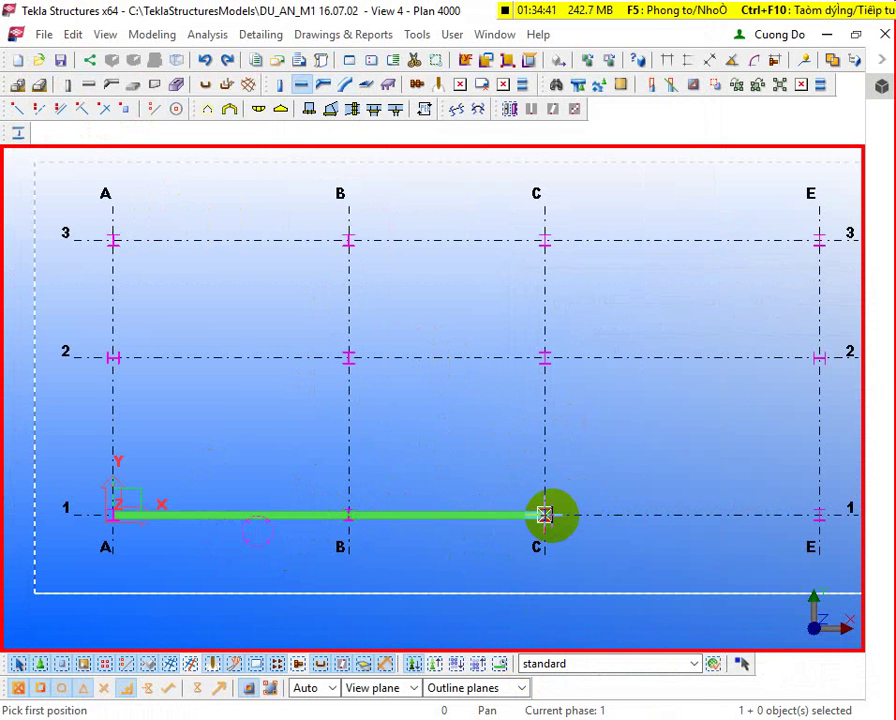
pyautogui.click(546, 516)
pyautogui.click(820, 515)
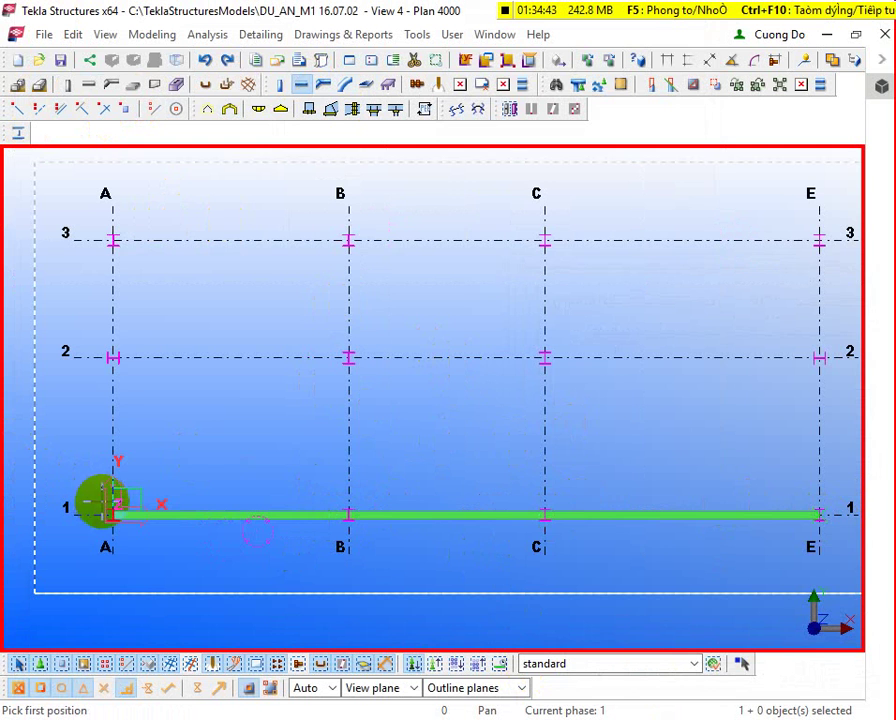
# Step: Place beams along grid A from grid 1 to 2 and from grid 2 to 3
pyautogui.click(113, 515)
pyautogui.click(113, 355)
pyautogui.click(113, 355)
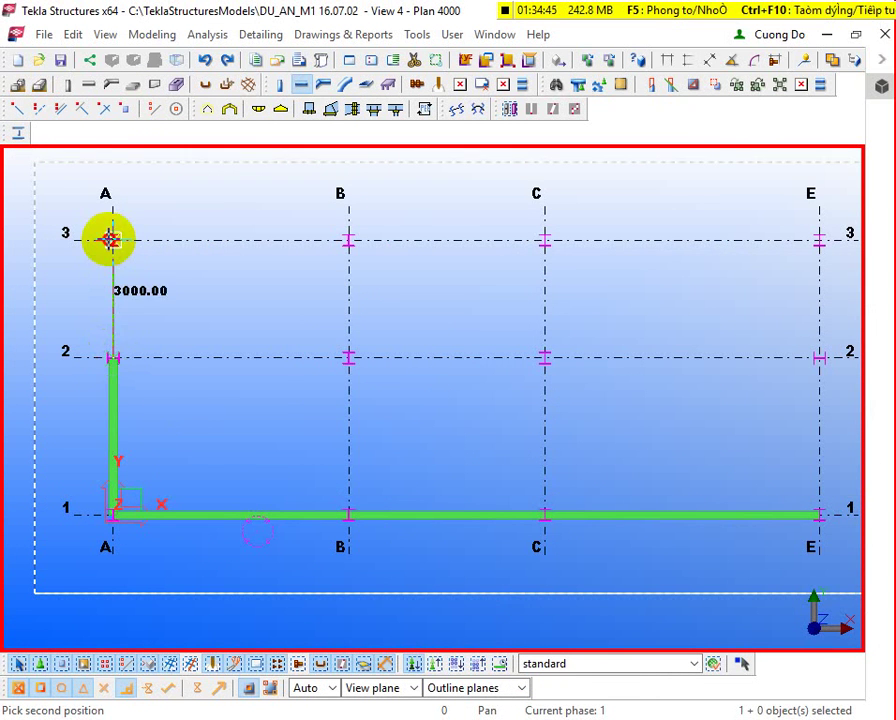
pyautogui.click(110, 238)
pyautogui.scroll(-5, 120, 310)
pyautogui.press('Escape')
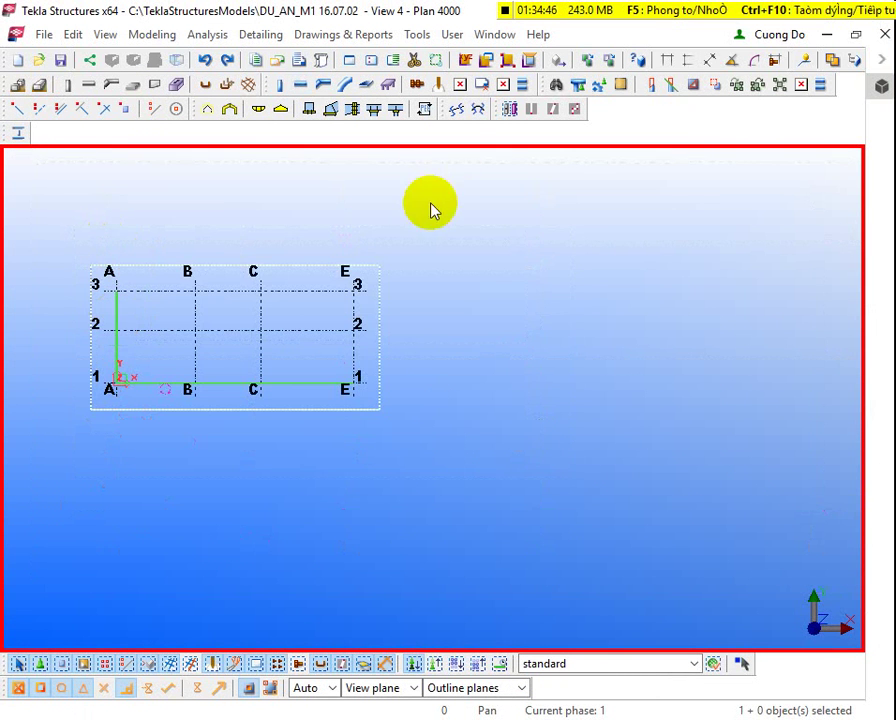
# Step: Check the placed beams in View 1 - 3d and return to View 4 - Plan 4000
pyautogui.click(494, 34)
pyautogui.click(546, 151)
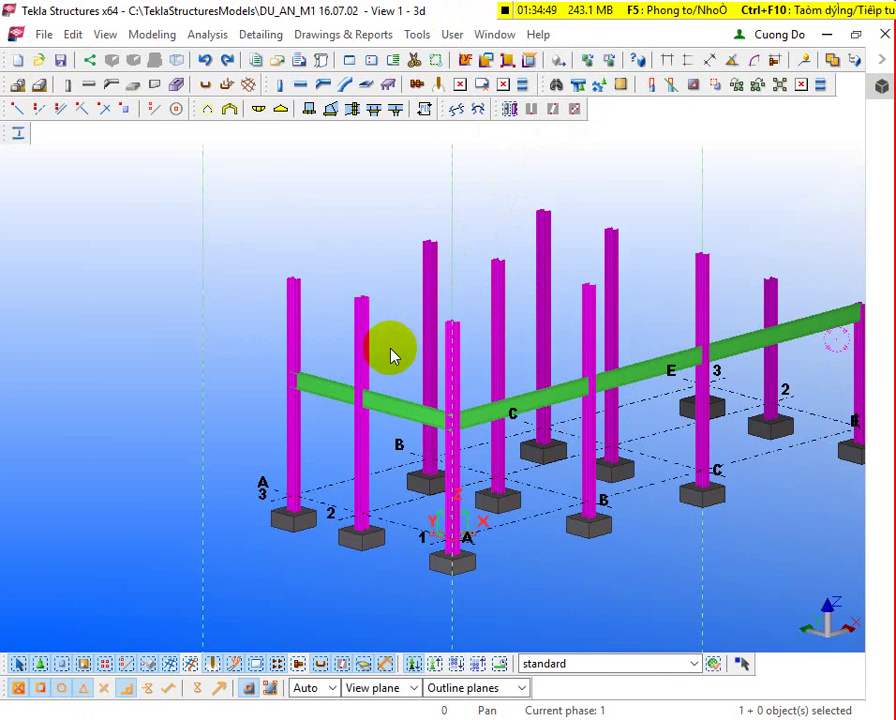
pyautogui.scroll(-4, 394, 352)
pyautogui.click(497, 37)
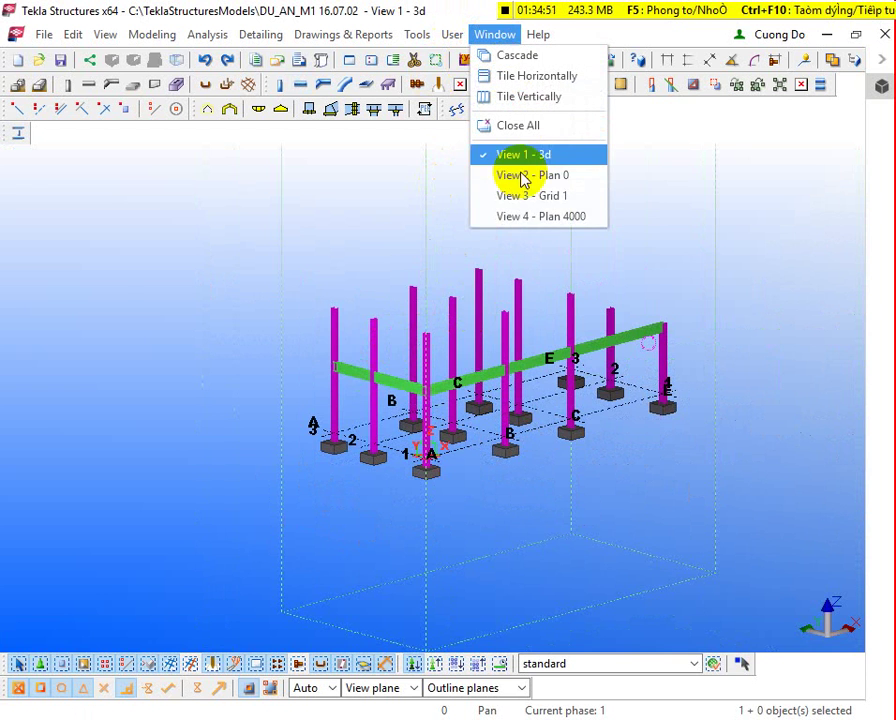
pyautogui.click(536, 215)
pyautogui.scroll(4, 262, 390)
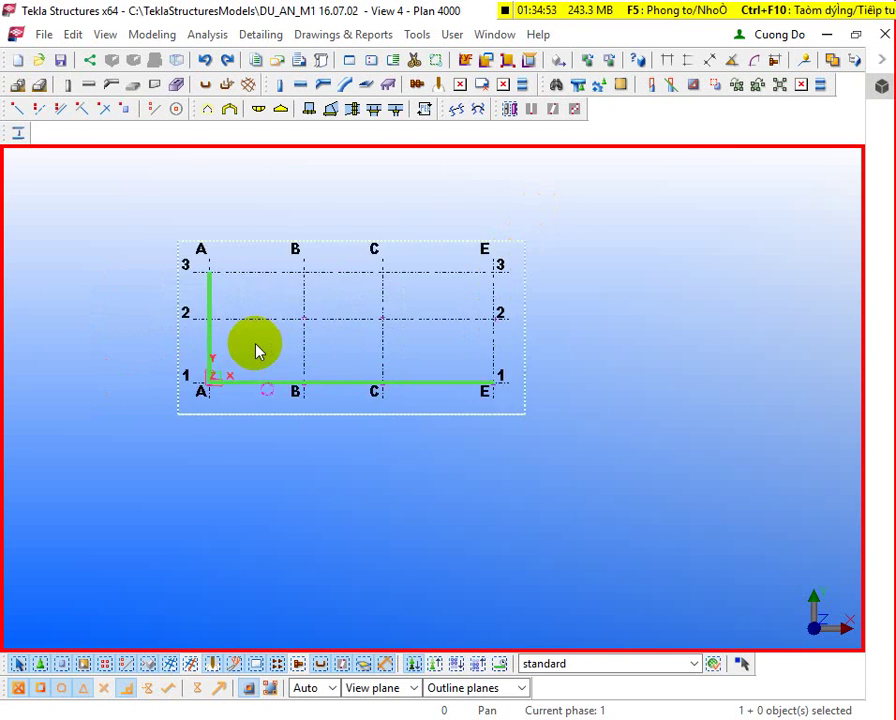
pyautogui.click(280, 401)
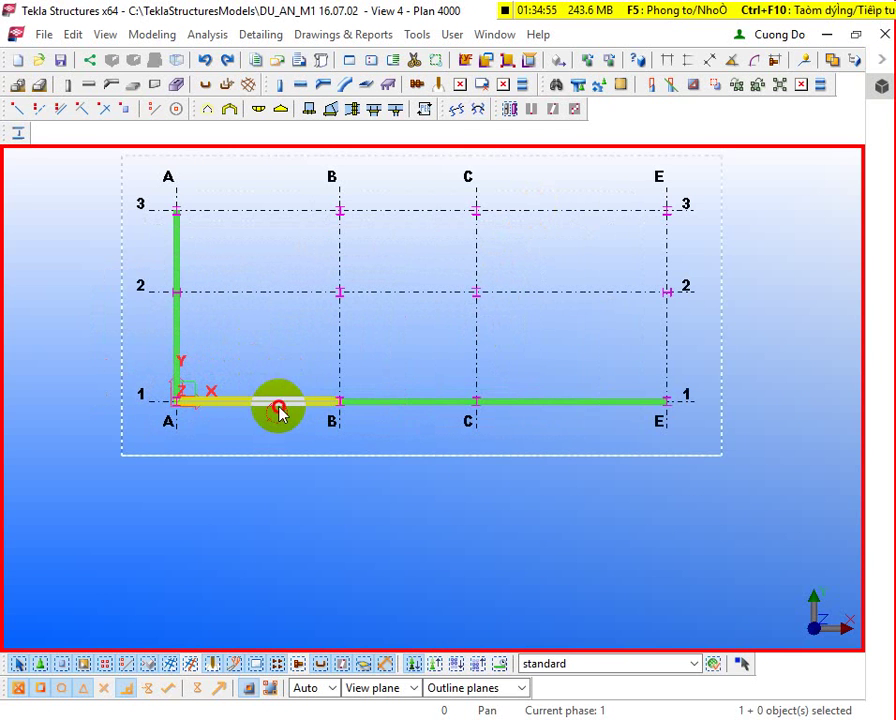
pyautogui.keyDown('shift'); pyautogui.click(404, 402); pyautogui.keyUp('shift')
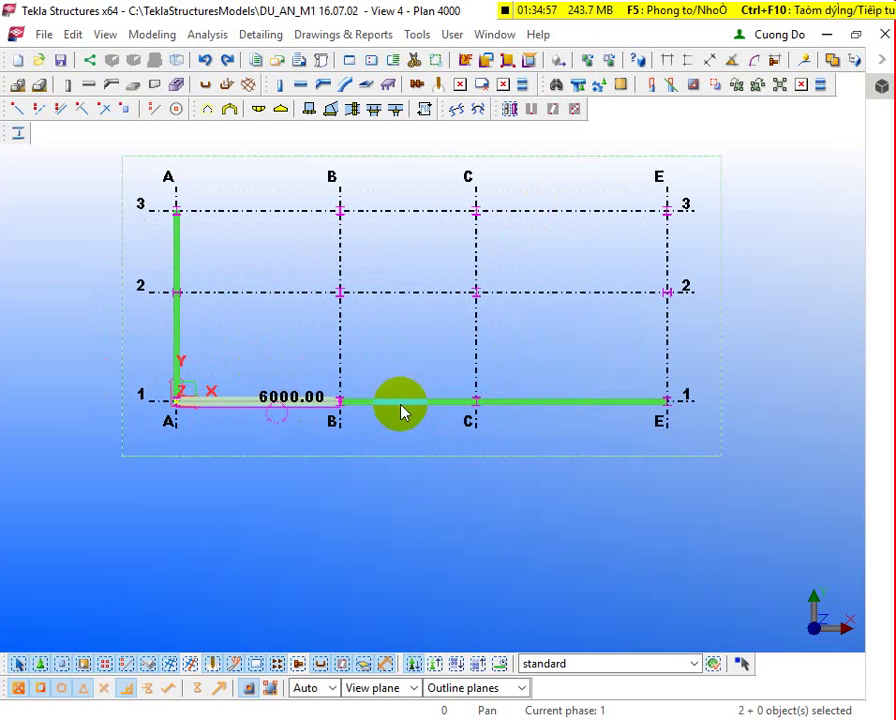
pyautogui.keyDown('shift'); pyautogui.click(402, 410); pyautogui.keyUp('shift')
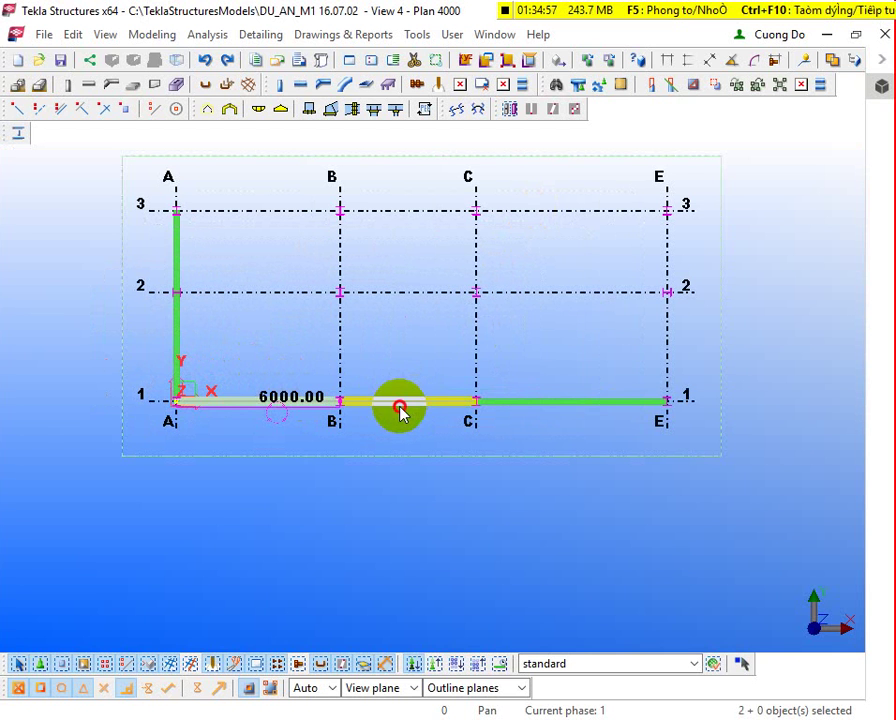
pyautogui.keyDown('shift'); pyautogui.click(574, 408); pyautogui.keyUp('shift')
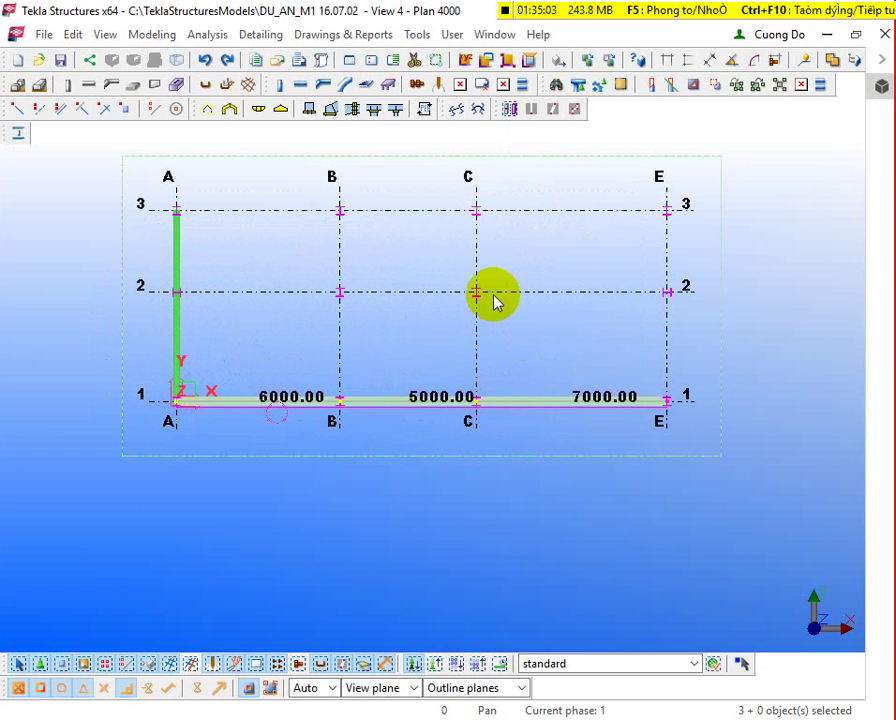
# Step: Copy the three beams along grid 1 between A and E to grid 2 with a linear copy of dY 4000
pyautogui.click(252, 399)
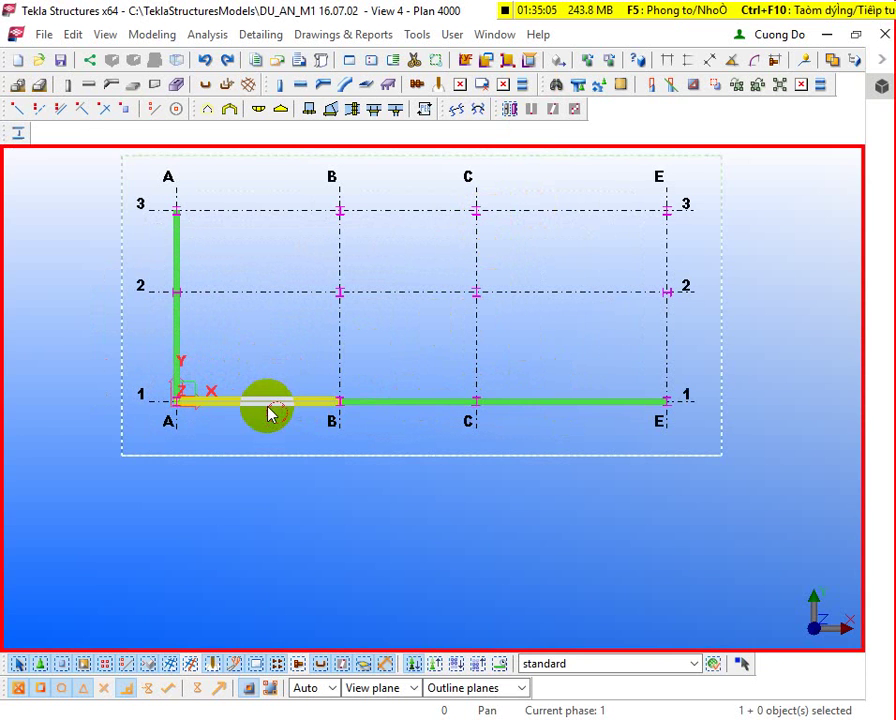
pyautogui.keyDown('ctrl'); pyautogui.click(398, 410); pyautogui.keyUp('ctrl')
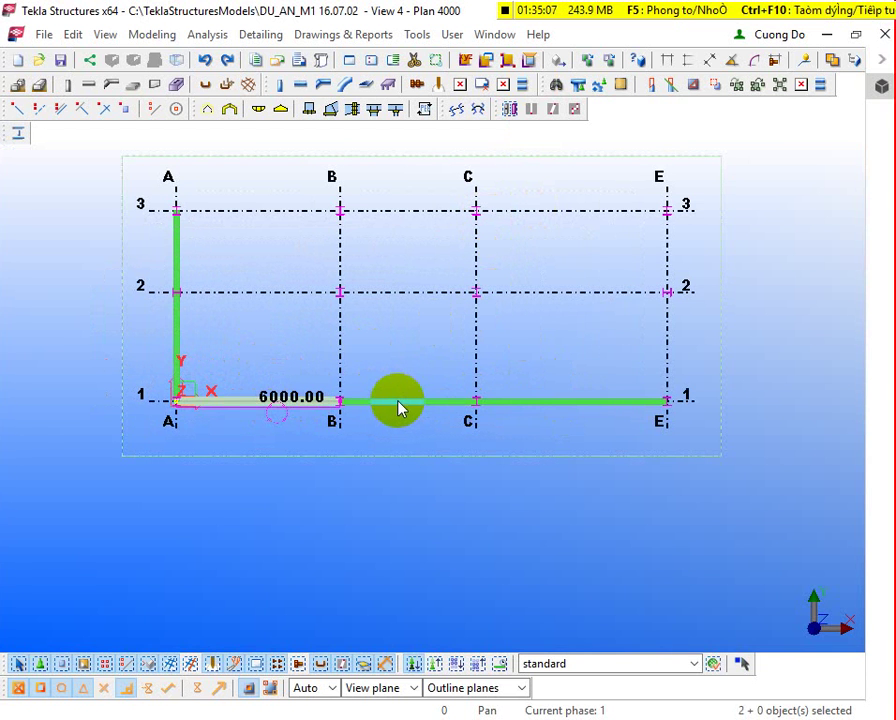
pyautogui.keyDown('ctrl'); pyautogui.click(398, 410); pyautogui.keyUp('ctrl')
pyautogui.keyDown('ctrl'); pyautogui.click(535, 408); pyautogui.keyUp('ctrl')
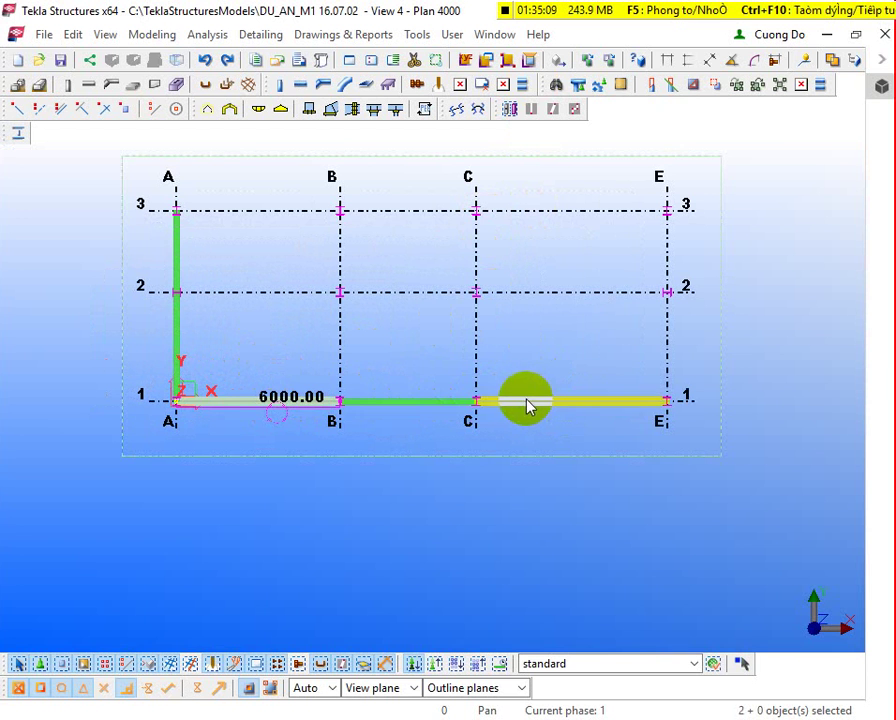
pyautogui.keyDown('ctrl'); pyautogui.click(453, 400); pyautogui.keyUp('ctrl')
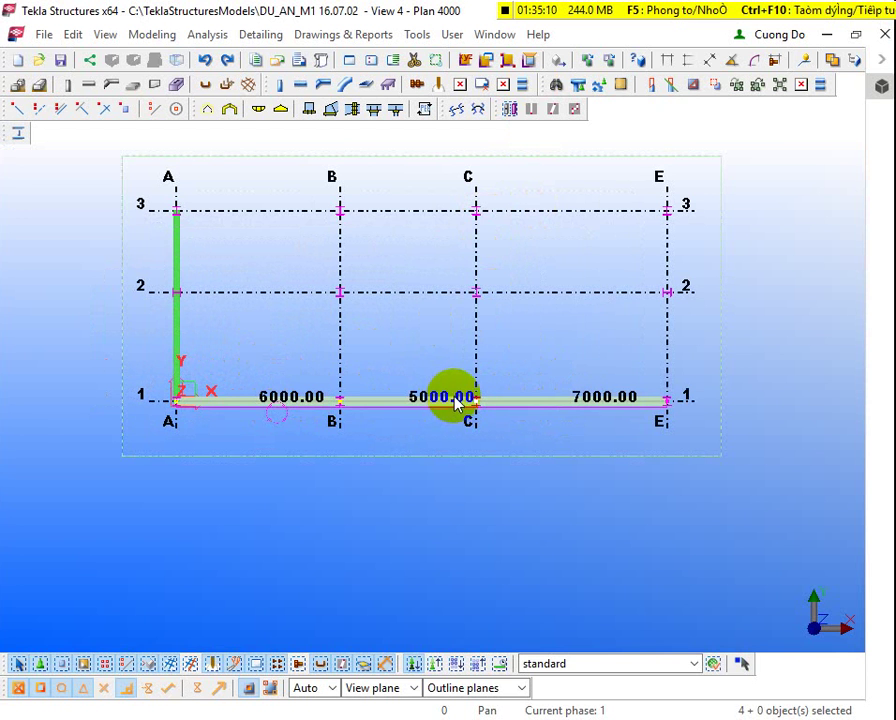
pyautogui.rightClick(443, 236)
pyautogui.moveTo(506, 293)
pyautogui.click(707, 292)
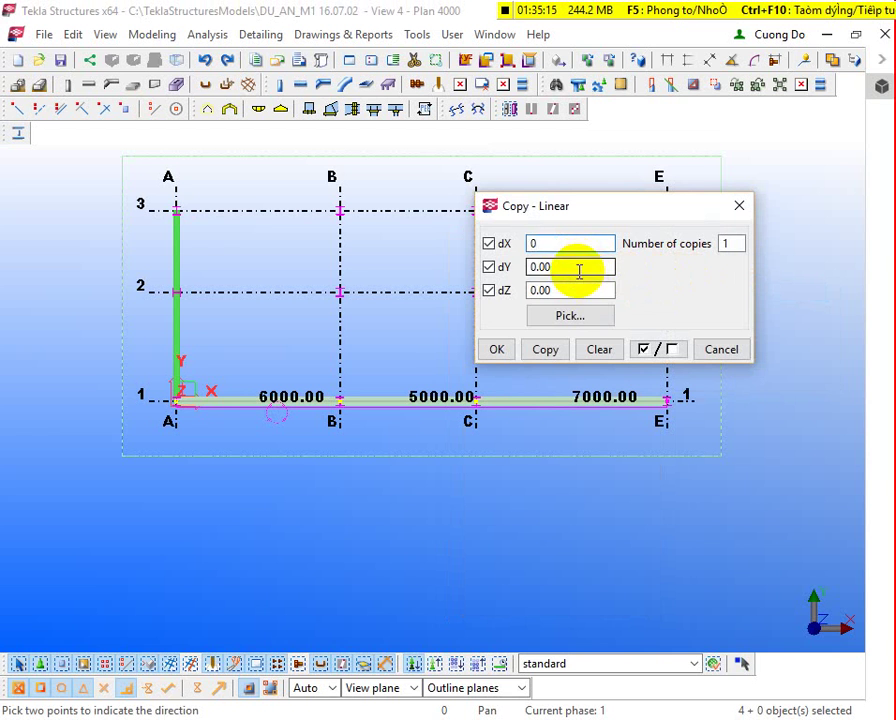
pyautogui.doubleClick(544, 267)
pyautogui.write('40')
pyautogui.click(544, 347)
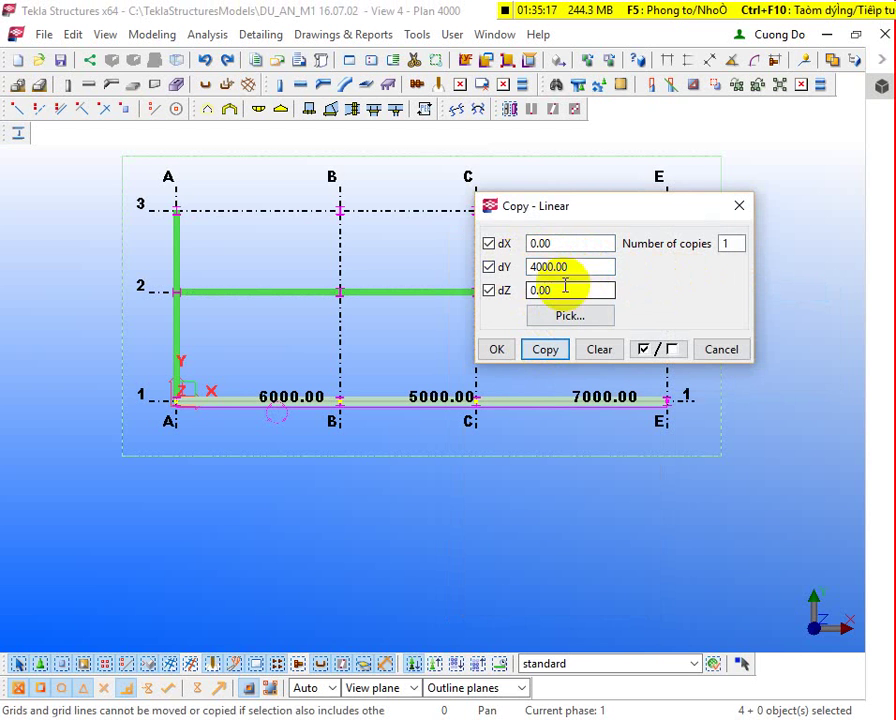
# Step: Copy the same grid 1 beams to grid 3 with dY 7000 and close the linear copy
pyautogui.click(534, 266)
pyautogui.press('BackSpace')
pyautogui.write('7')
pyautogui.click(544, 347)
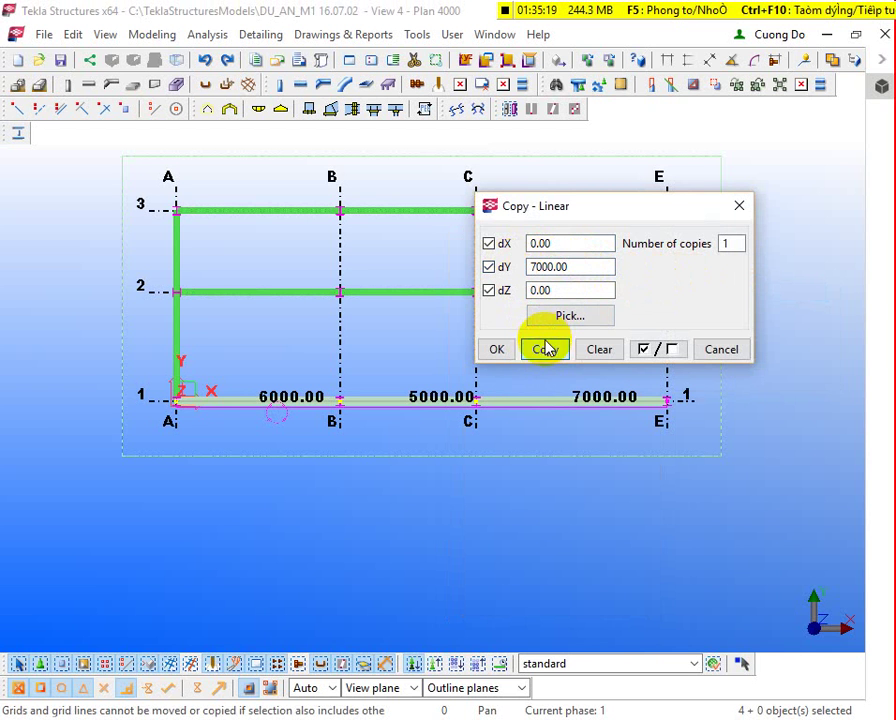
pyautogui.click(722, 350)
# Step: Copy the two beams along grid A to grid B with a linear copy of dX 6000 and dY 0
pyautogui.scroll(2, 268, 283)
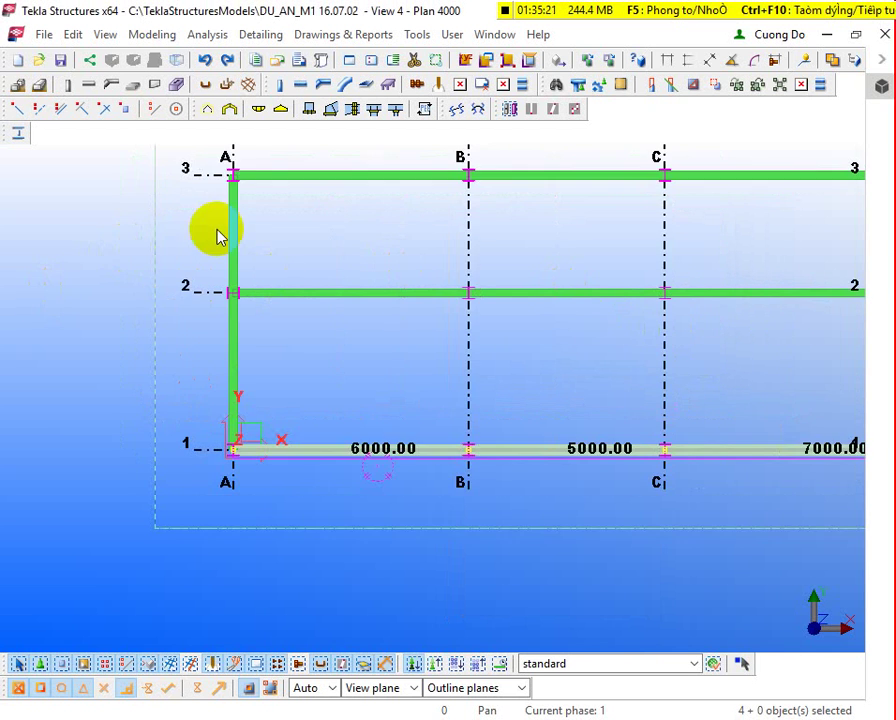
pyautogui.click(235, 236)
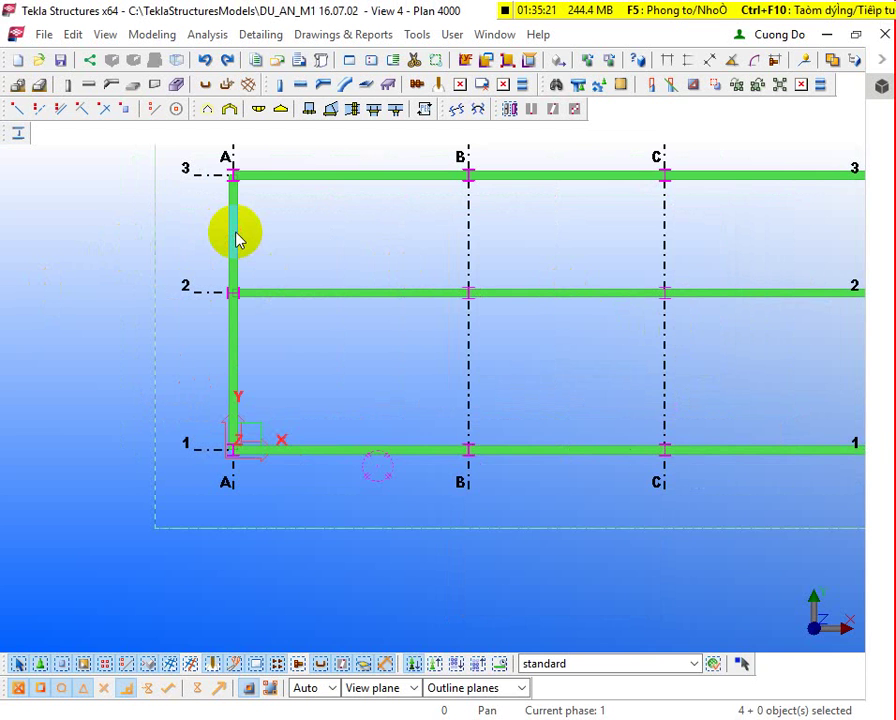
pyautogui.rightClick(241, 337)
pyautogui.moveTo(456, 267)
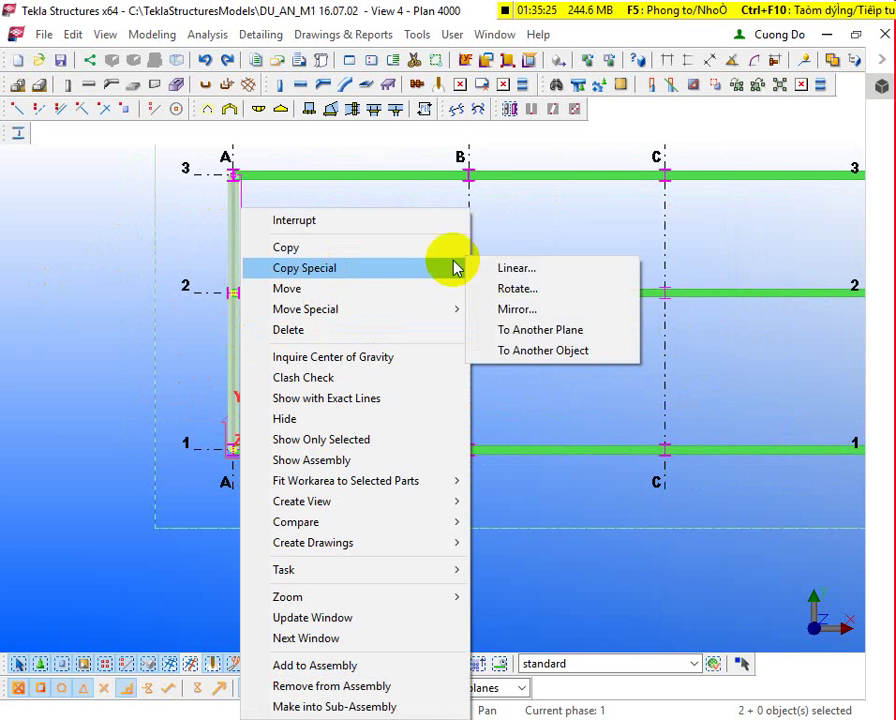
pyautogui.click(492, 266)
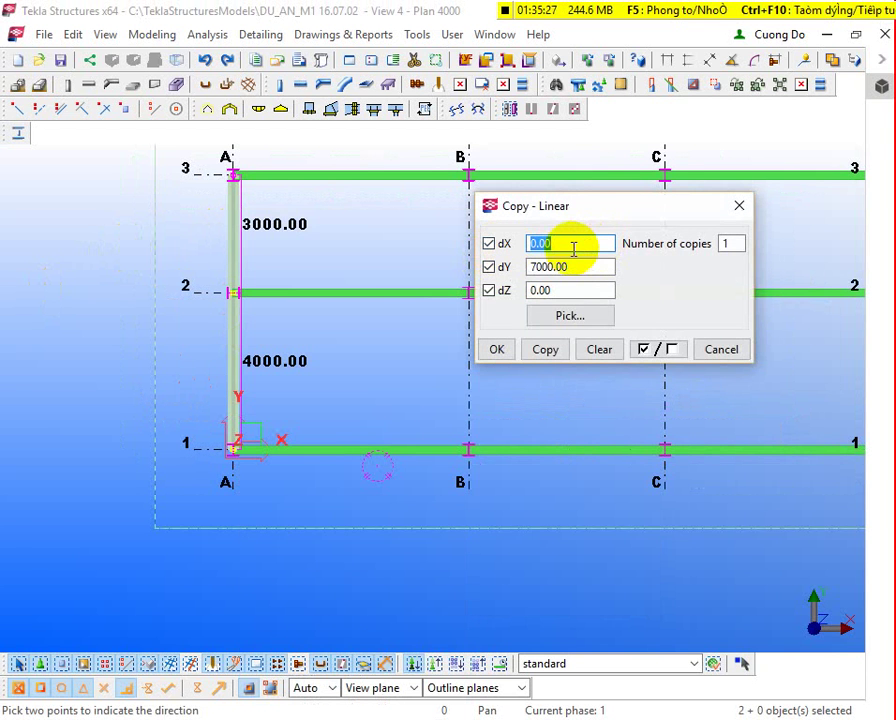
pyautogui.write('6000')
pyautogui.press('Tab')
pyautogui.write('0')
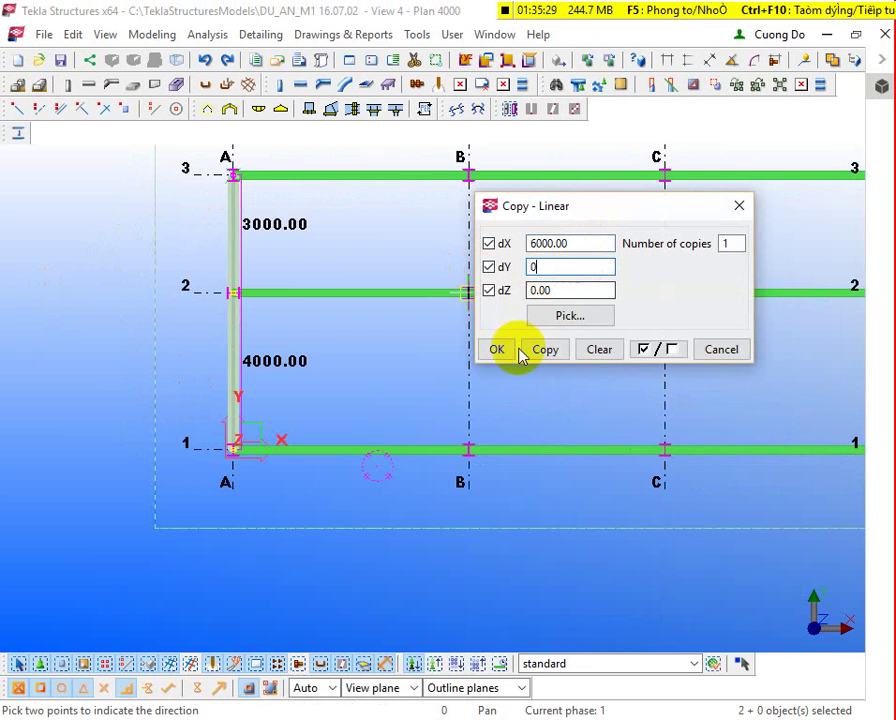
pyautogui.click(497, 349)
# Step: Copy the grid A beams to grid C with dX 11000
pyautogui.doubleClick(588, 244)
pyautogui.write('10')
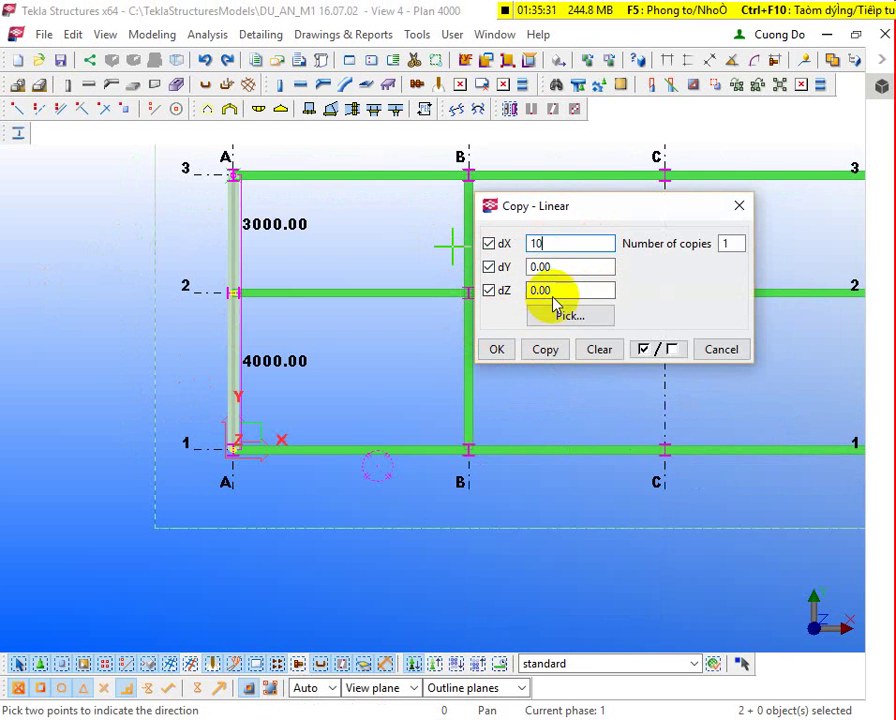
pyautogui.write('00.0')
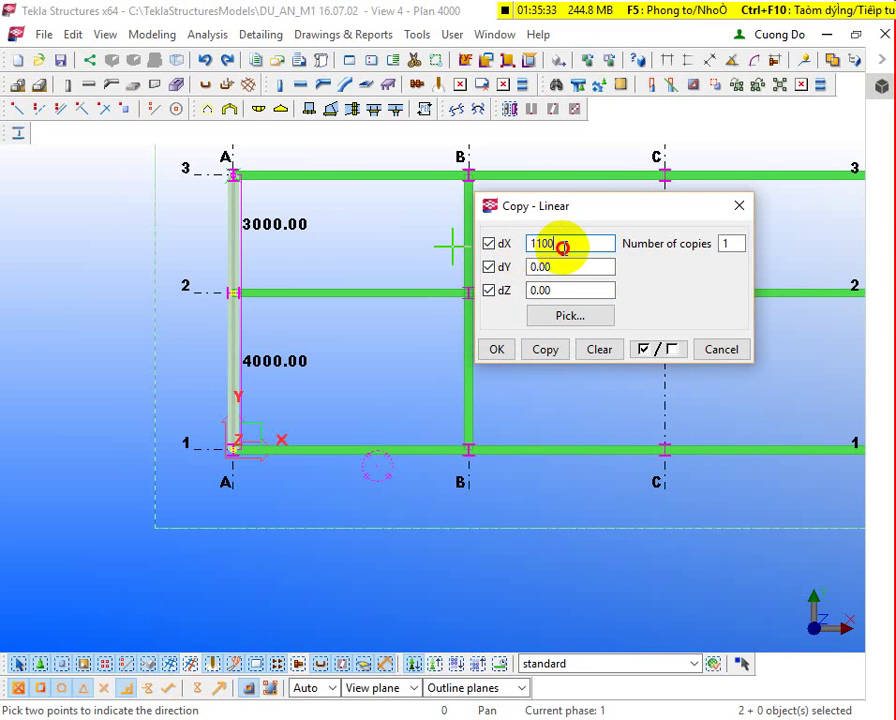
pyautogui.click(545, 349)
# Step: Copy the grid A beams to grid E with dX 18000 and interrupt the copy command
pyautogui.scroll(-2, 200, 270)
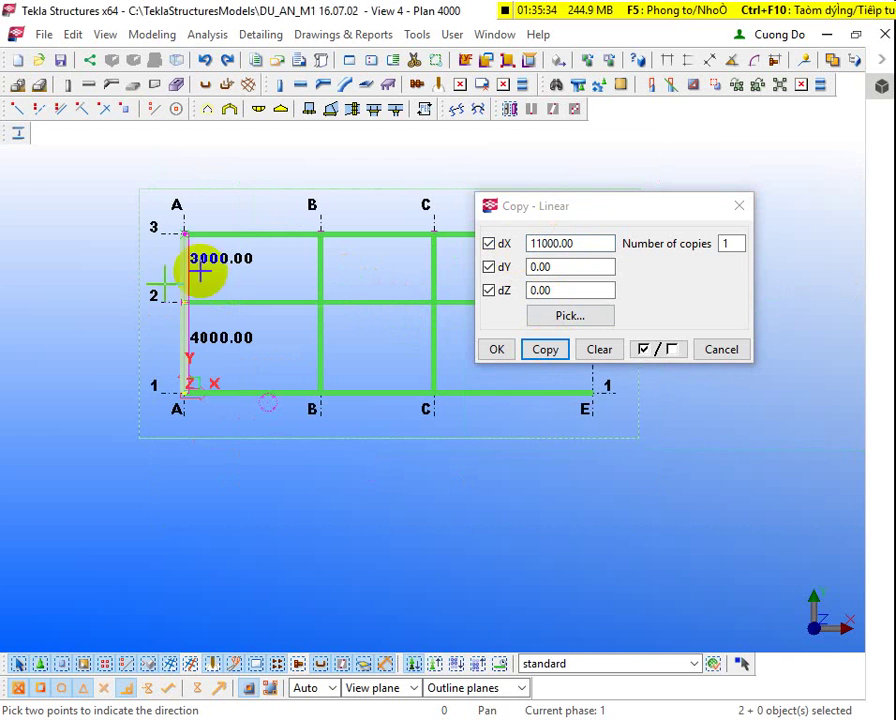
pyautogui.click(538, 243)
pyautogui.press('Delete')
pyautogui.write('8')
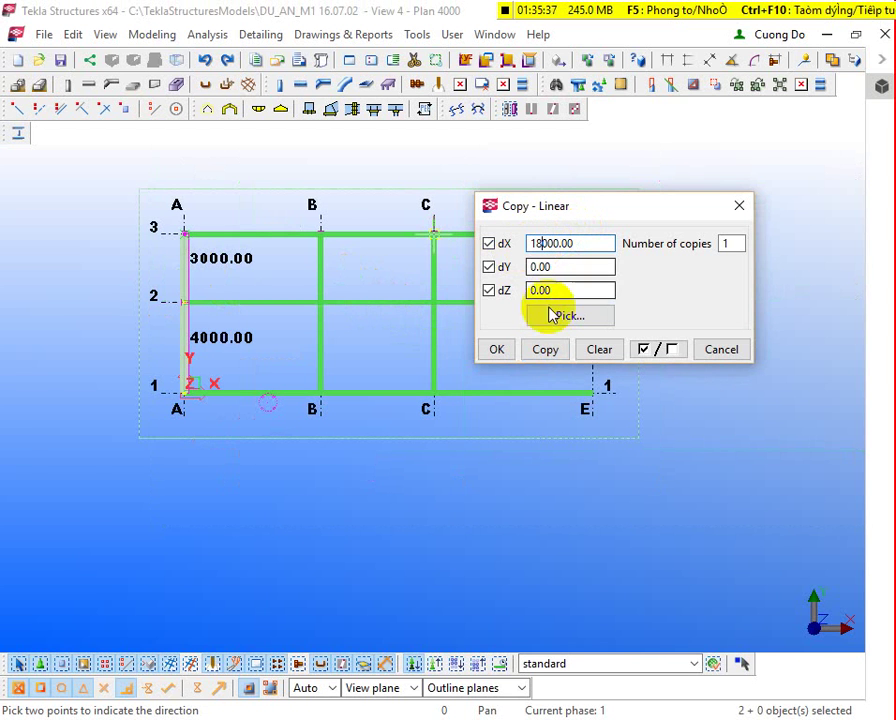
pyautogui.click(545, 349)
pyautogui.moveTo(356, 272); pyautogui.dragTo(238, 362, button='middle')
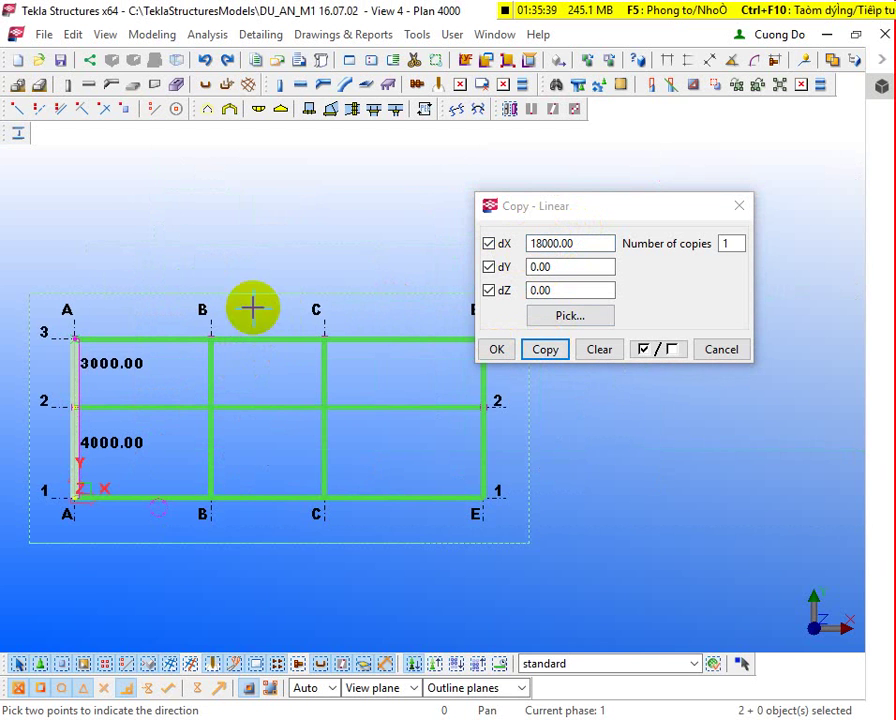
pyautogui.rightClick(288, 164)
pyautogui.click(352, 174)
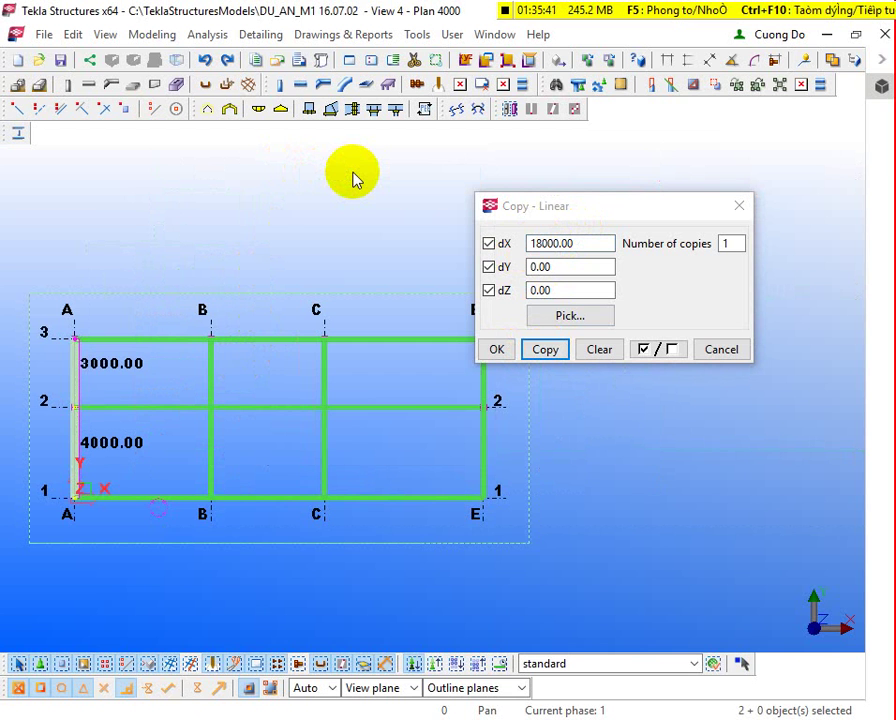
# Step: Inspect the beam layout in 3D, restore the plan orientation, and bring up View 1 - 3d without the copy dialog
pyautogui.scroll(-1, 364, 385)
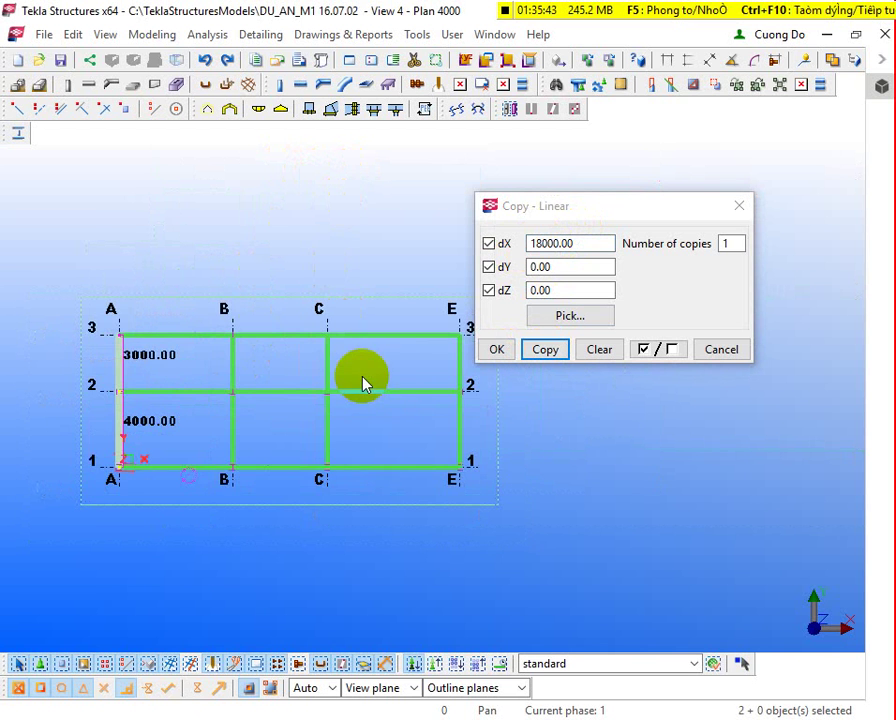
pyautogui.keyDown('ctrl'); pyautogui.moveTo(420, 455); pyautogui.dragTo(250, 181, button='middle'); pyautogui.keyUp('ctrl')
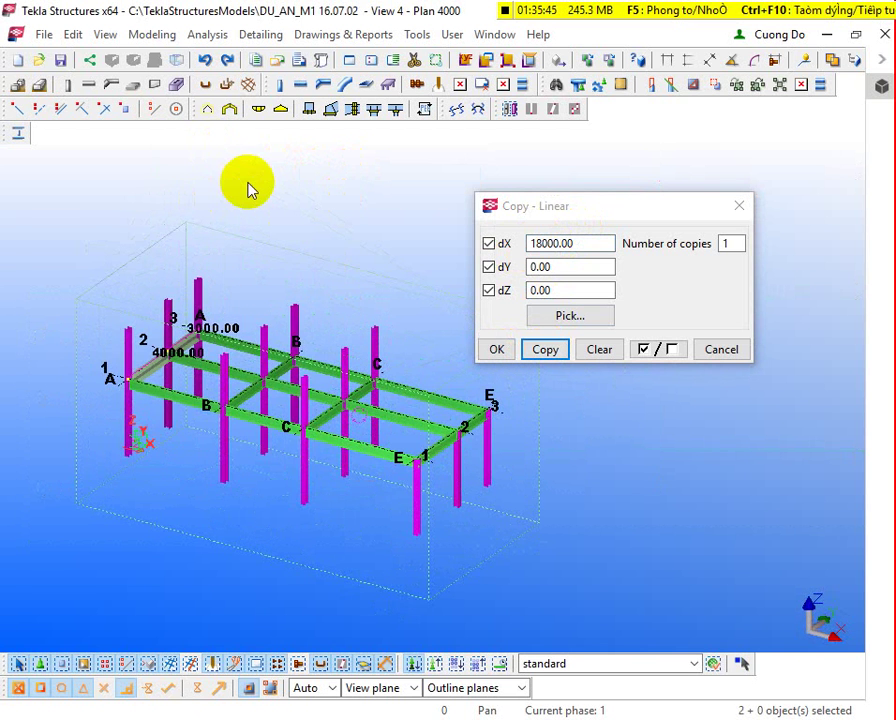
pyautogui.hotkey('ctrl', 'p')
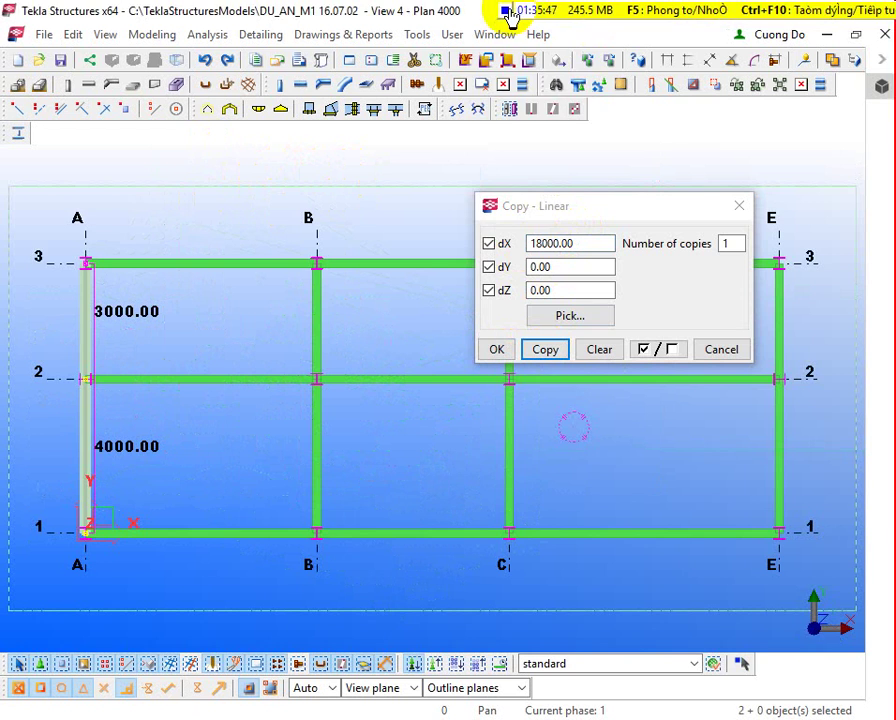
pyautogui.click(495, 34)
pyautogui.click(536, 152)
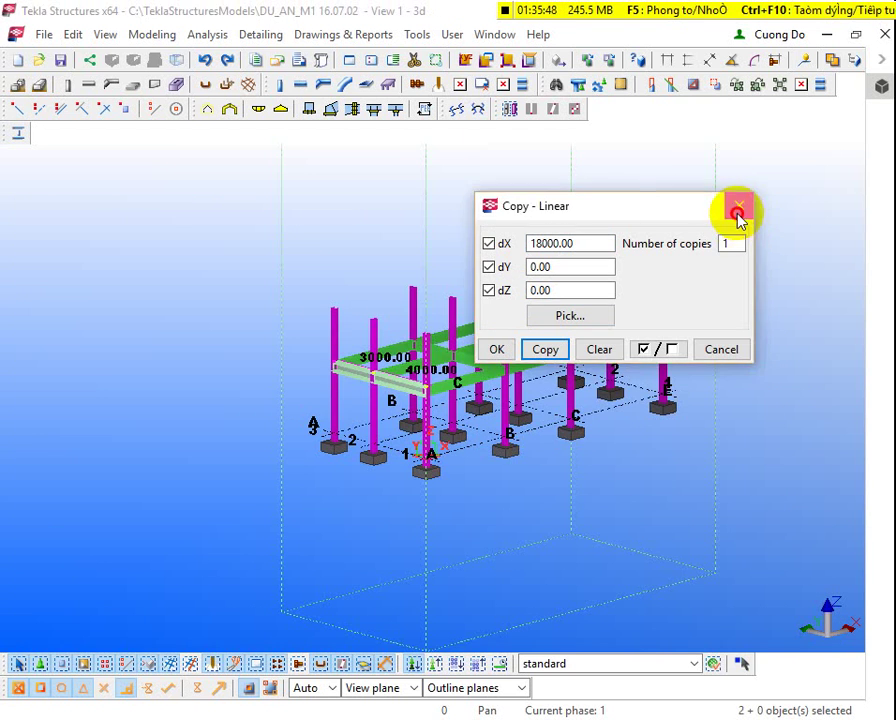
pyautogui.click(737, 214)
# Step: Copy the Plan 4000 beams between grids A and C upward with a linear copy of dX 0 and dZ 3000
pyautogui.keyDown('ctrl'); pyautogui.moveTo(690, 300); pyautogui.dragTo(342, 320, button='middle'); pyautogui.keyUp('ctrl')
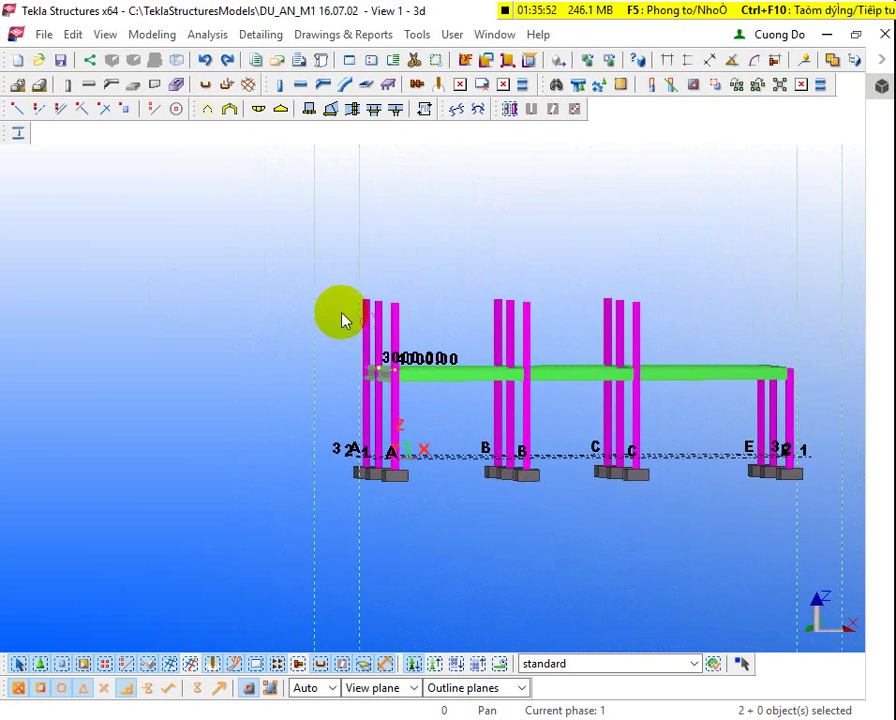
pyautogui.moveTo(342, 320); pyautogui.dragTo(662, 408)
pyautogui.rightClick(586, 224)
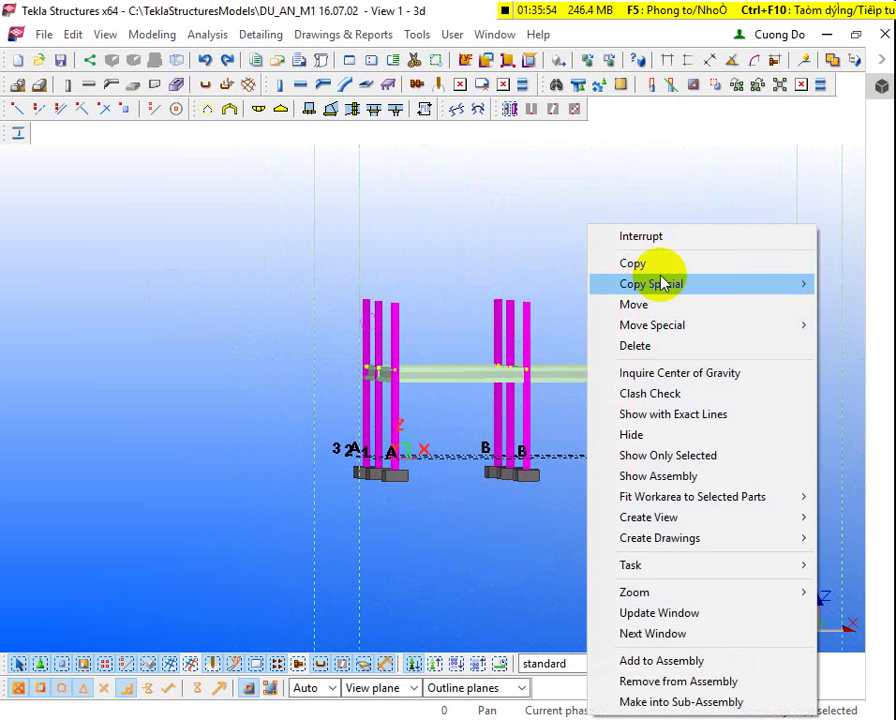
pyautogui.moveTo(662, 284)
pyautogui.click(489, 287)
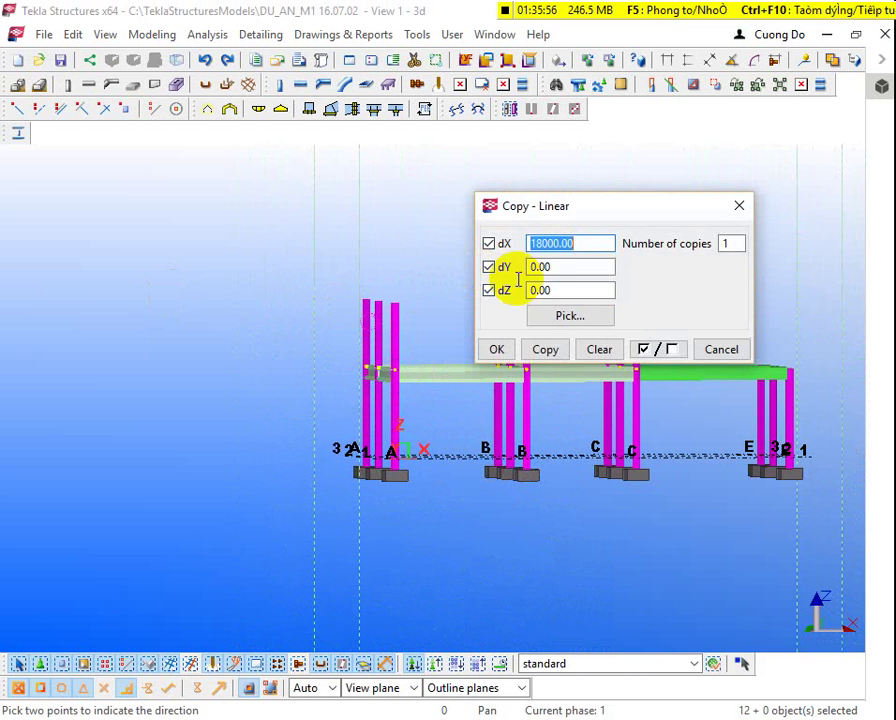
pyautogui.write('0')
pyautogui.doubleClick(580, 292)
pyautogui.write('3000')
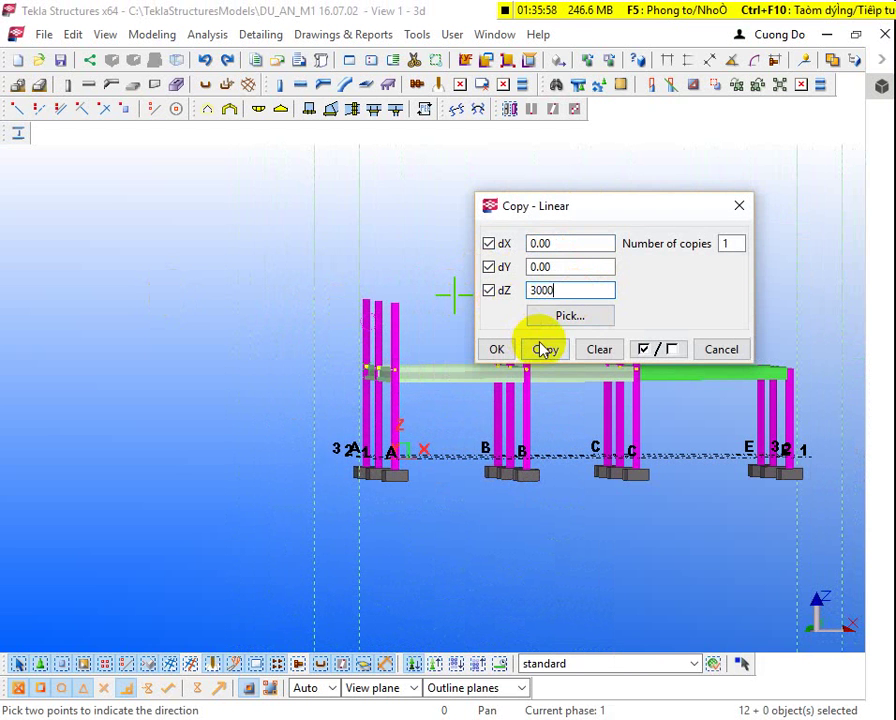
pyautogui.click(545, 349)
pyautogui.click(720, 349)
pyautogui.scroll(-3, 580, 310)
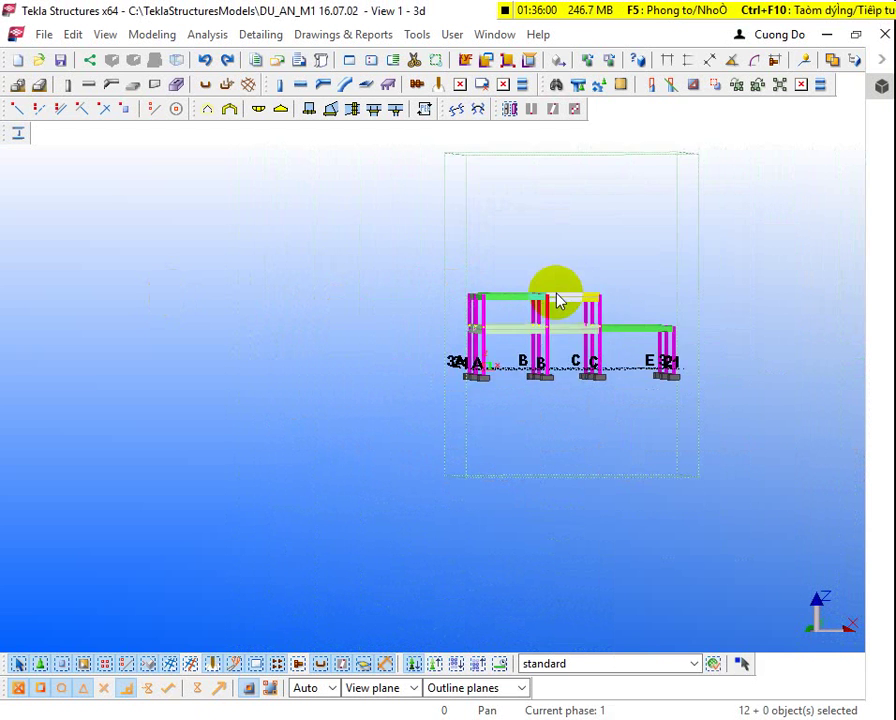
pyautogui.keyDown('ctrl'); pyautogui.moveTo(556, 296); pyautogui.dragTo(470, 350, button='middle'); pyautogui.keyUp('ctrl')
pyautogui.scroll(4, 408, 484)
pyautogui.click(418, 470)
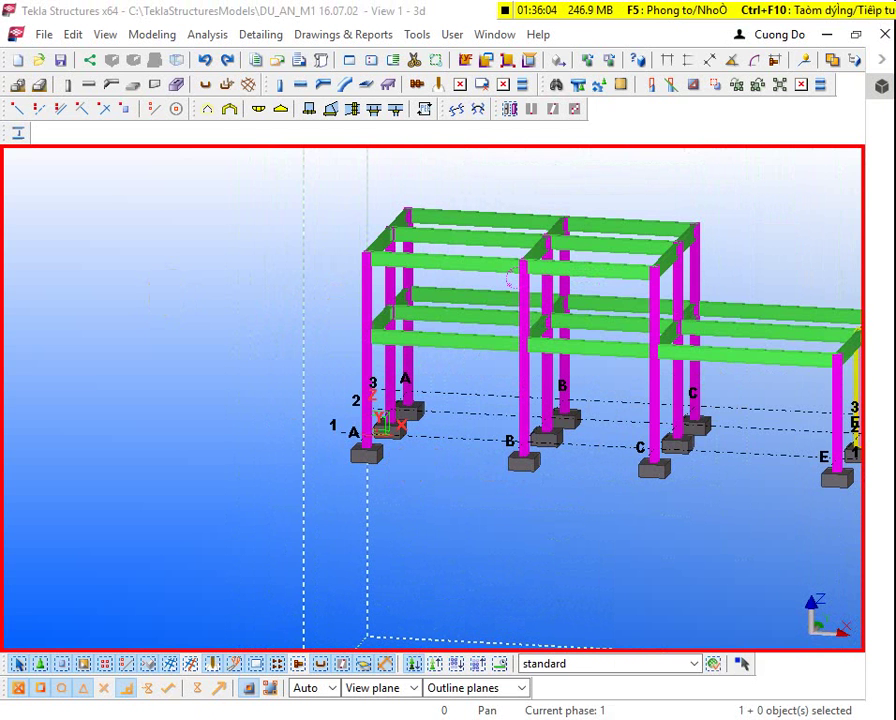
# Step: Switch to Foxit Reader and check the secondary beam and brace layout between grids 1 and 3 in M1-E1-PLAN.pdf
pyautogui.hotkey('alt', 'Tab')
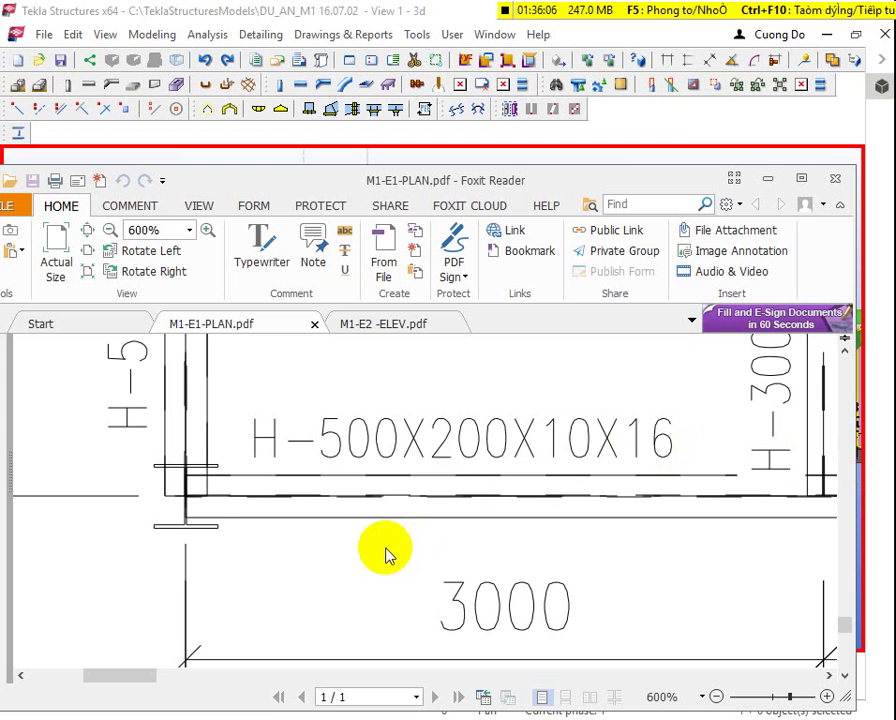
pyautogui.keyDown('ctrl'); pyautogui.scroll(-4, 367, 545); pyautogui.keyUp('ctrl')
pyautogui.scroll(4, 356, 450)
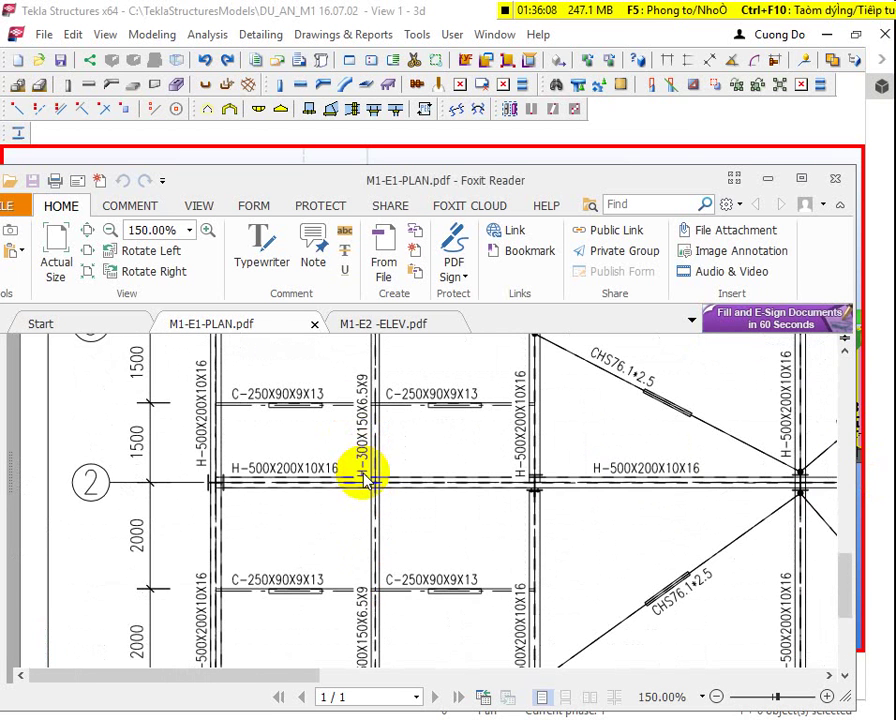
pyautogui.keyDown('ctrl'); pyautogui.scroll(-1, 340, 432); pyautogui.keyUp('ctrl')
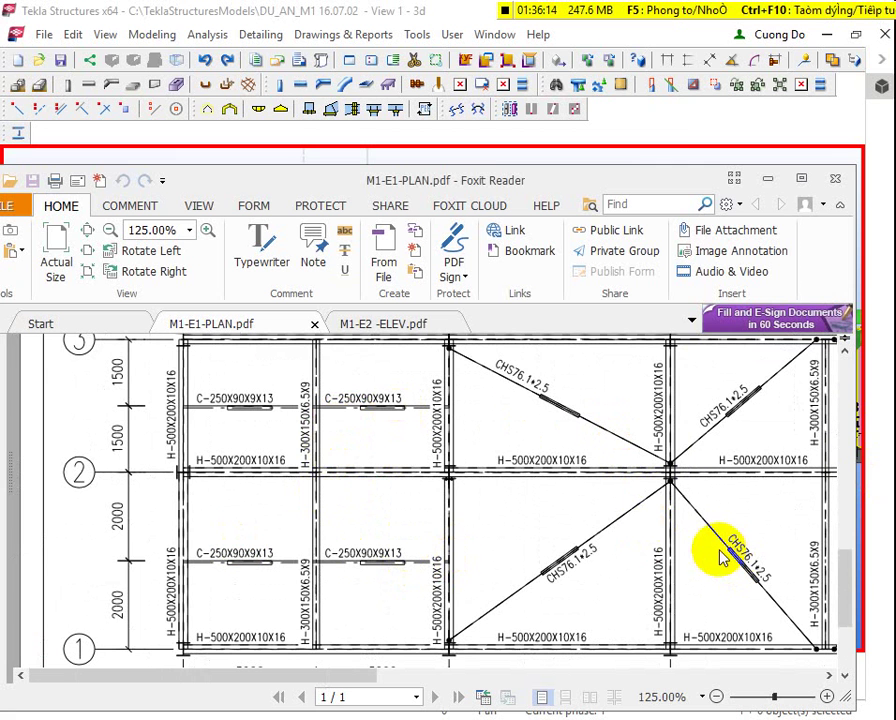
pyautogui.click(833, 40)
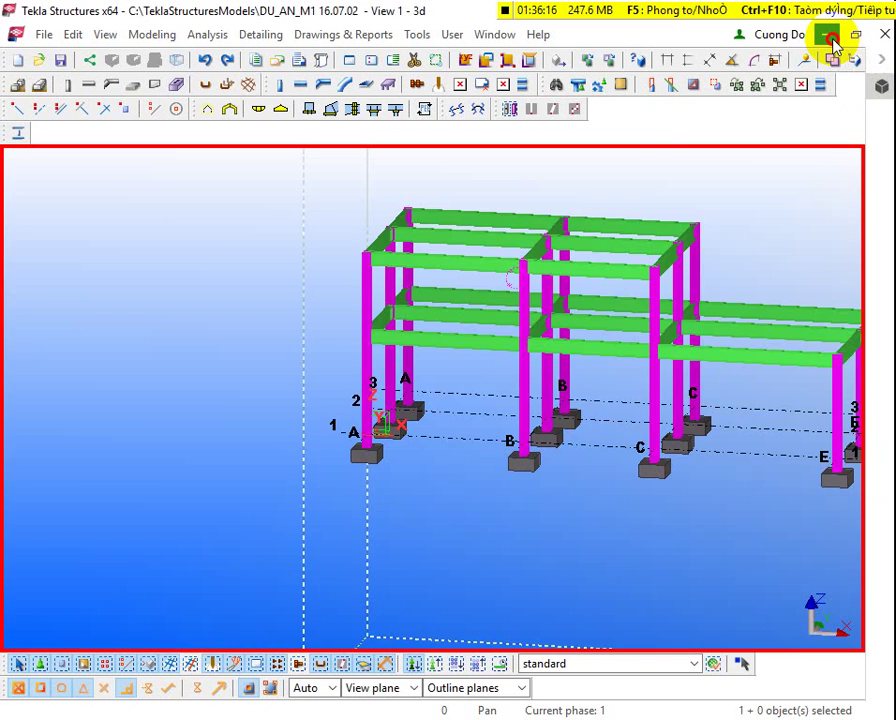
# Step: Bring up View 4 - Plan 4000 maximized and compare its grid A to C bays with the plan PDF
pyautogui.click(833, 40)
pyautogui.click(630, 228)
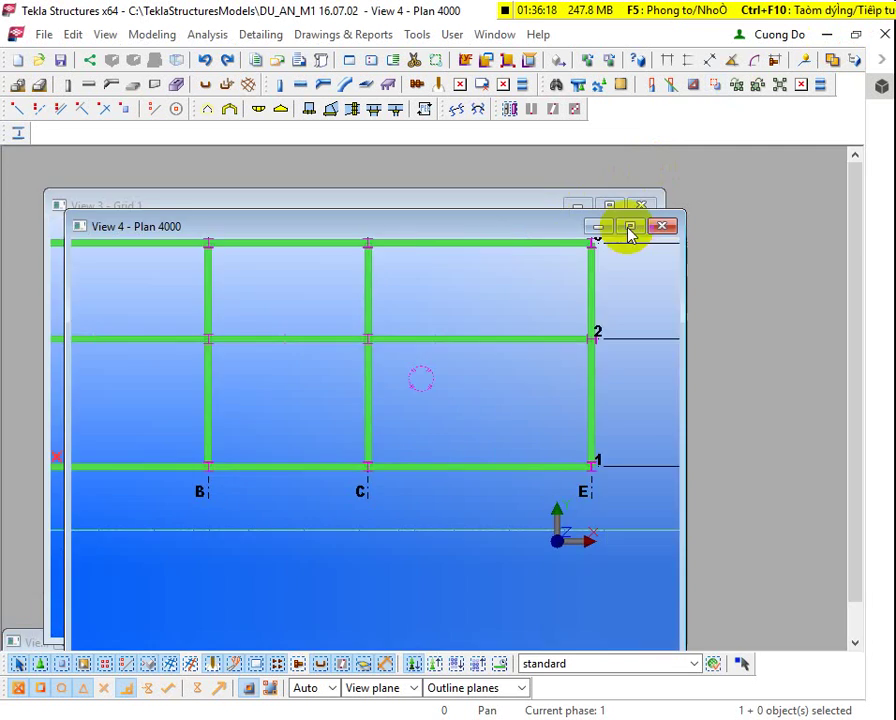
pyautogui.moveTo(124, 450); pyautogui.dragTo(728, 392, button='middle')
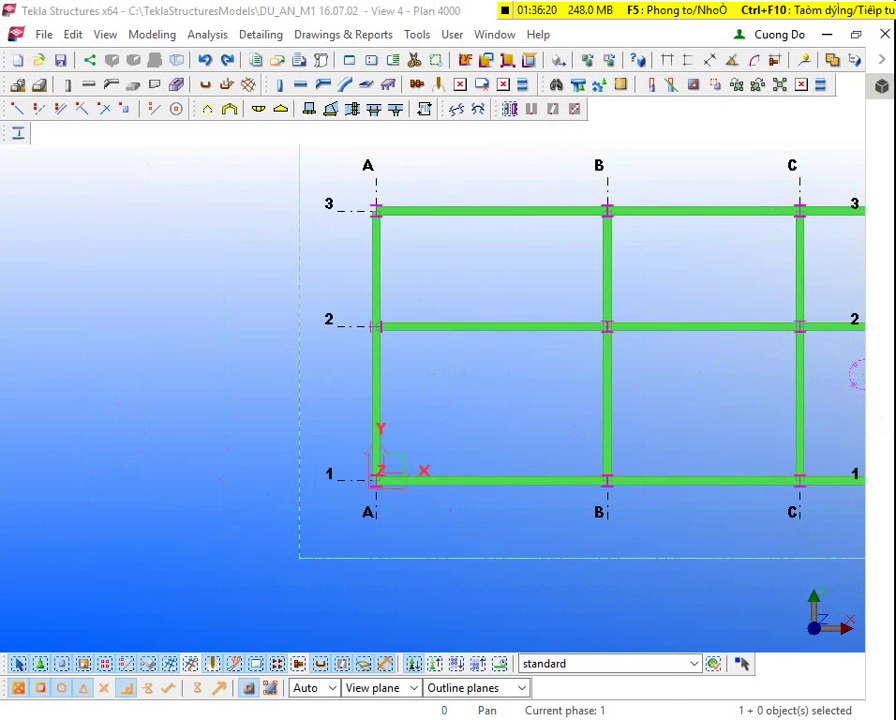
pyautogui.hotkey('alt', 'Tab')
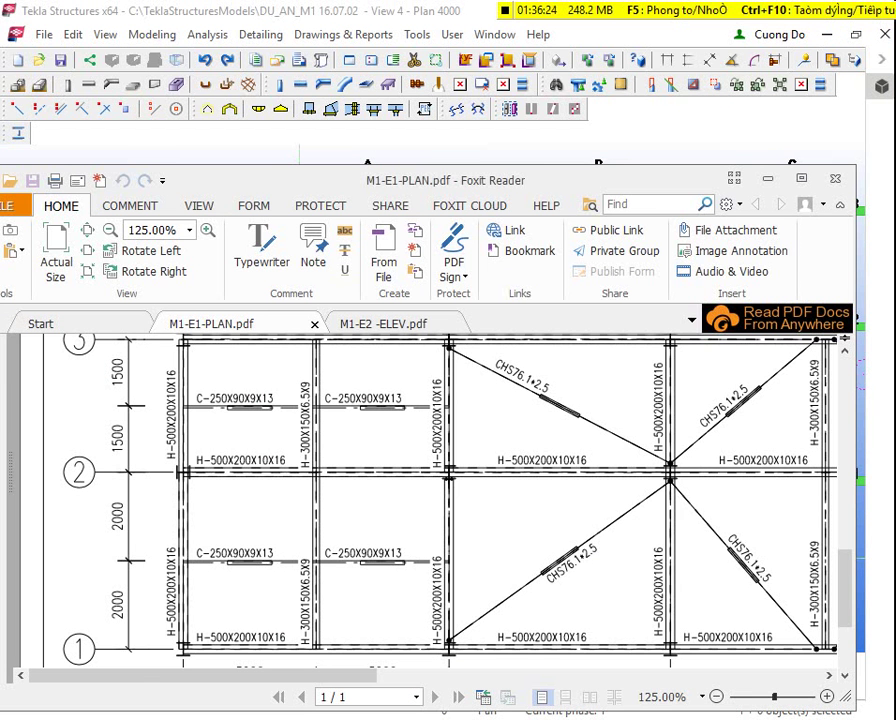
pyautogui.hotkey('alt', 'Tab')
pyautogui.click(527, 404)
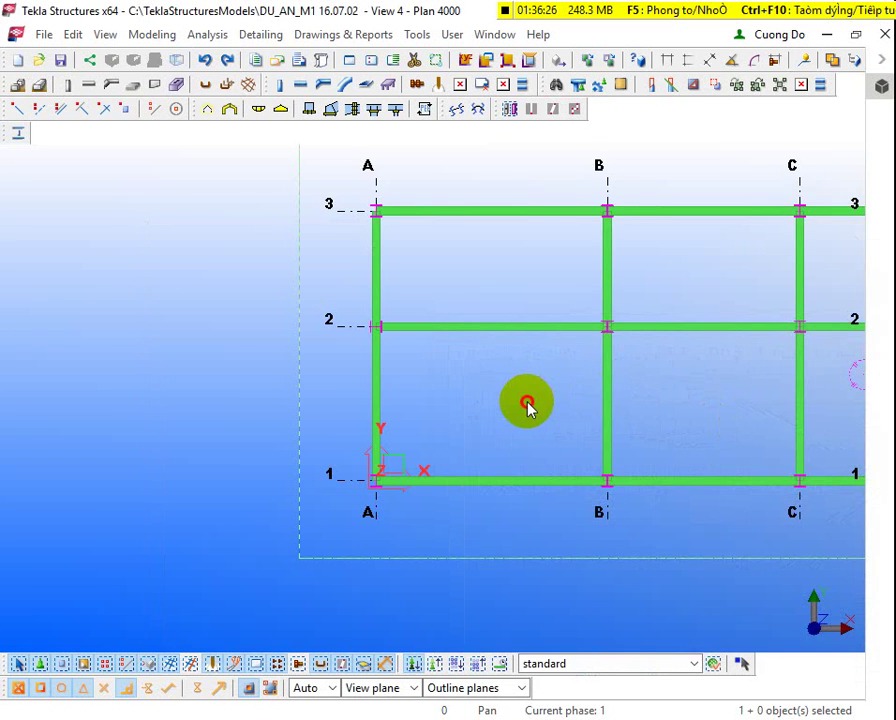
pyautogui.moveTo(527, 404); pyautogui.dragTo(346, 448, button='middle')
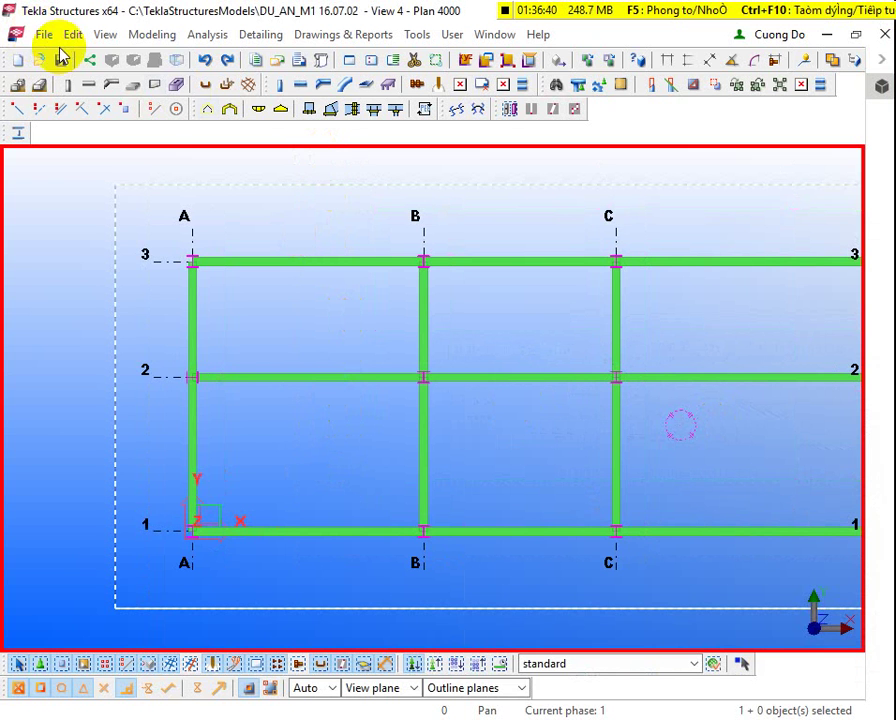
pyautogui.click(105, 36)
pyautogui.moveTo(107, 48)
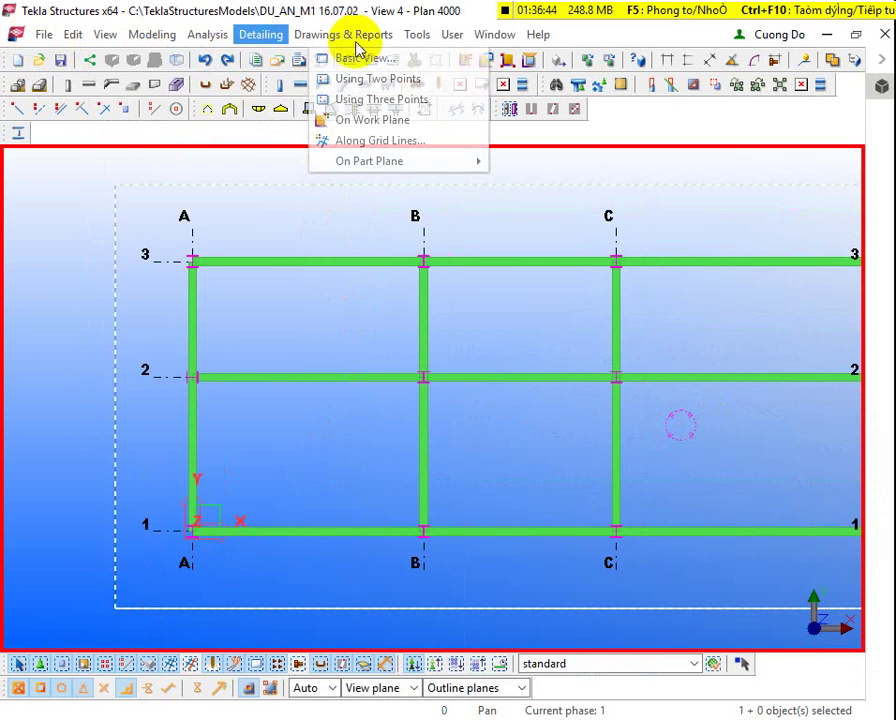
pyautogui.click(105, 35)
pyautogui.moveTo(168, 55)
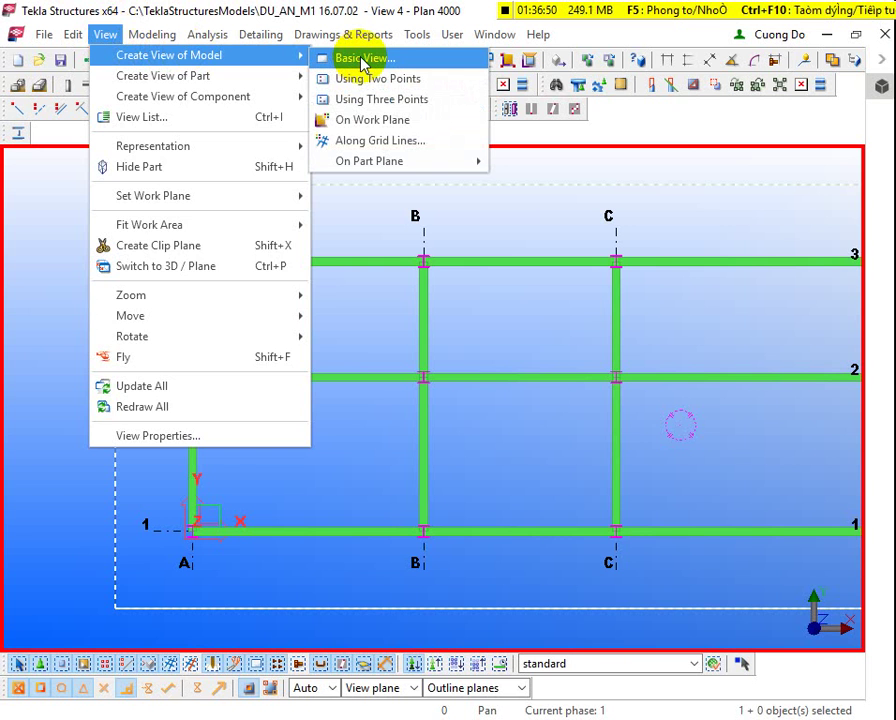
pyautogui.click(362, 60)
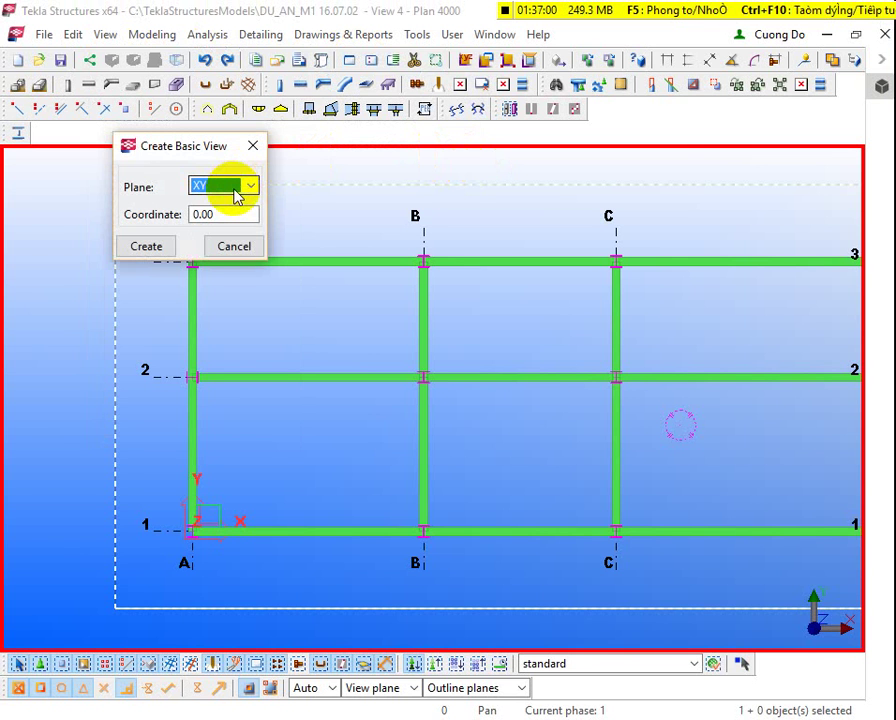
pyautogui.click(250, 146)
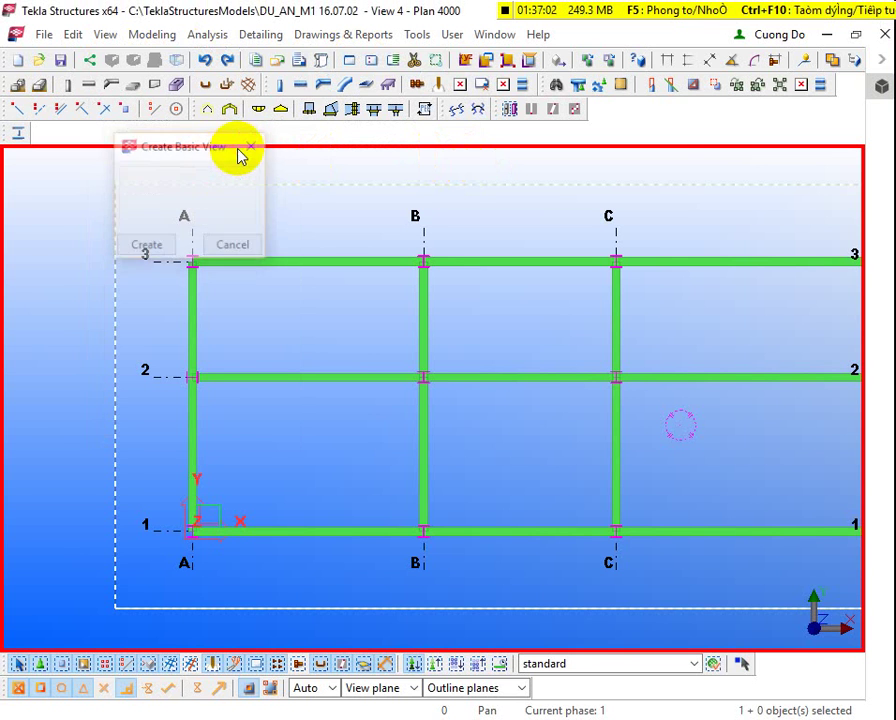
# Step: Open the settings for creating a basic view of the model
pyautogui.click(105, 34)
pyautogui.moveTo(124, 54)
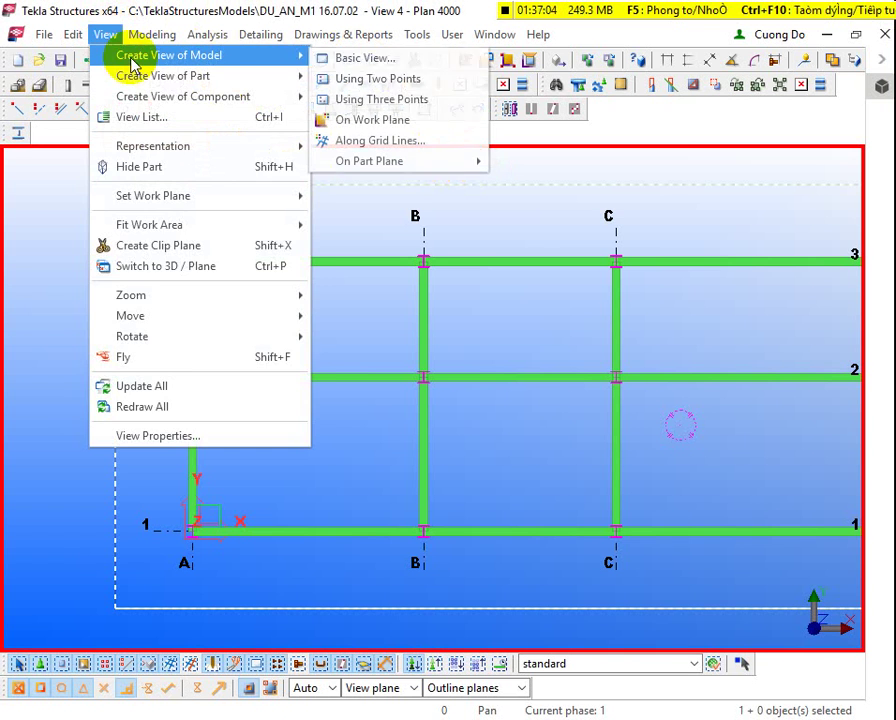
pyautogui.click(414, 60)
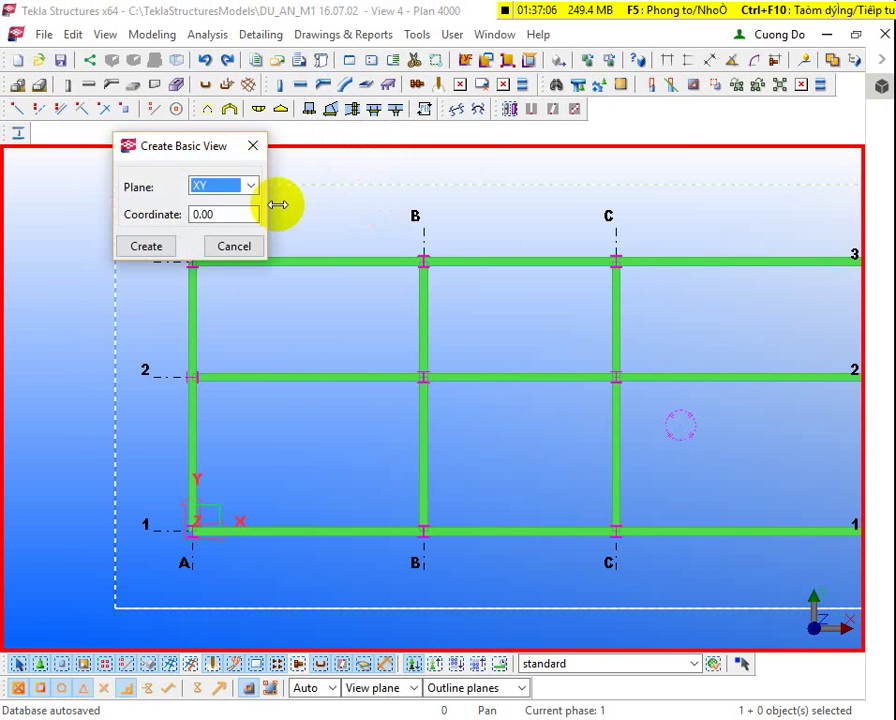
# Step: Examine the Plan 4000 beam layout in plan and 3D, and check it against the secondary member spacing in M1-E1-PLAN.pdf
pyautogui.moveTo(557, 280); pyautogui.dragTo(630, 322, button='middle')
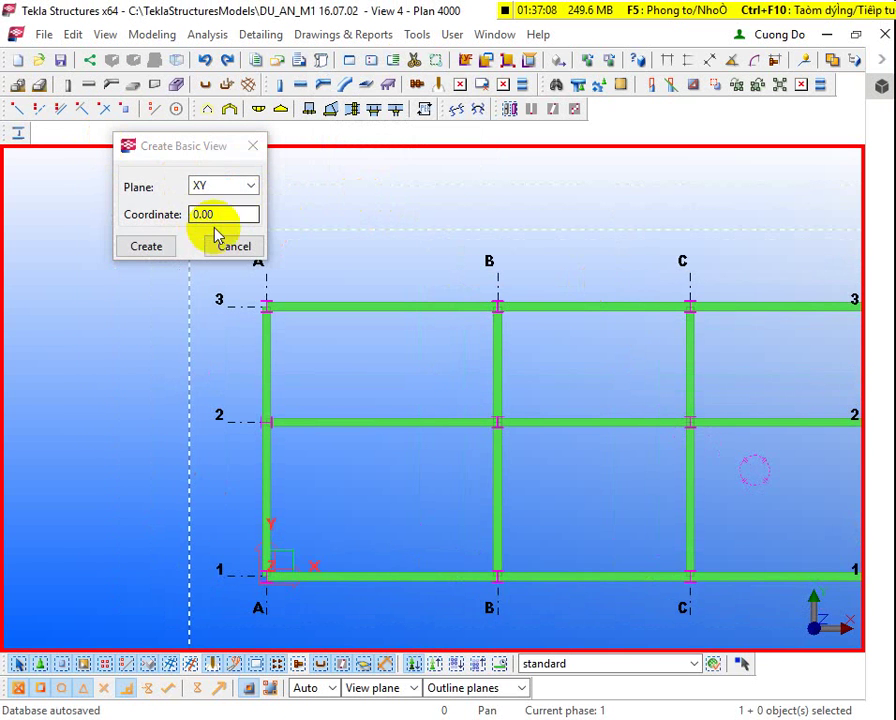
pyautogui.scroll(-2, 500, 376)
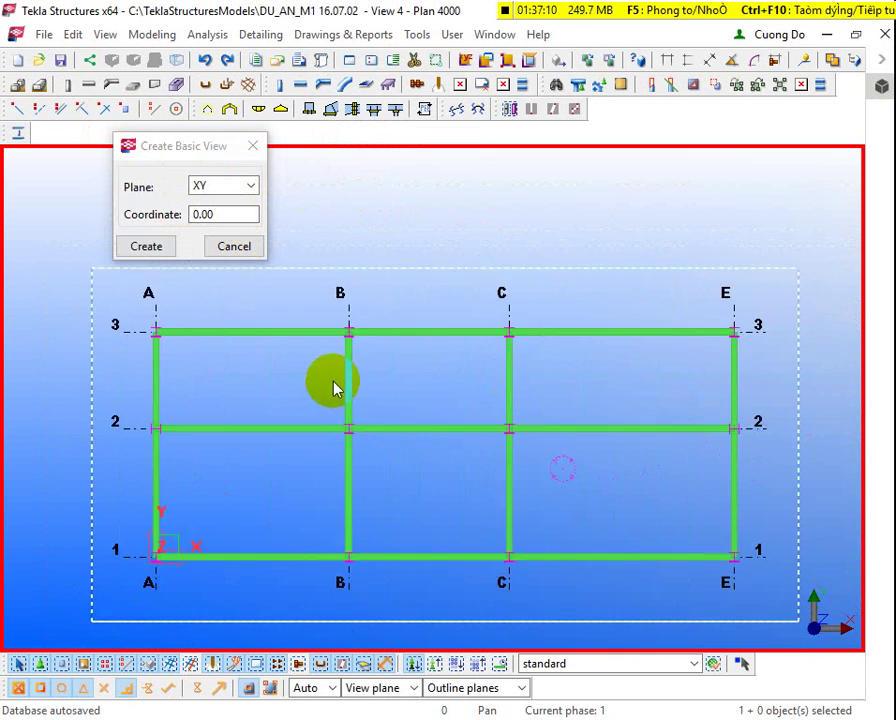
pyautogui.keyDown('ctrl'); pyautogui.moveTo(336, 386); pyautogui.dragTo(362, 296, button='middle'); pyautogui.keyUp('ctrl')
pyautogui.hotkey('ctrl', 'p')
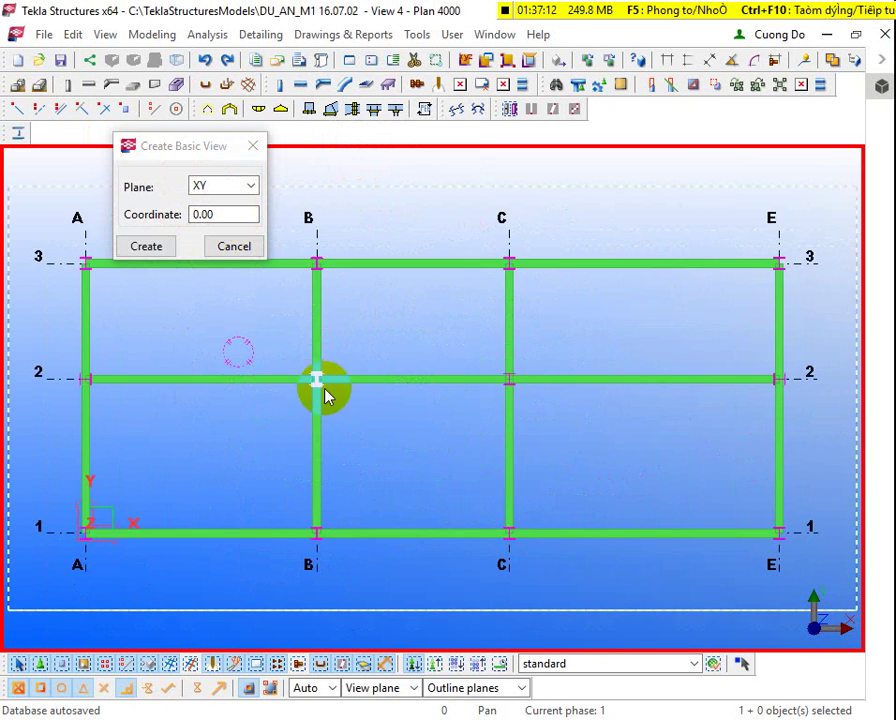
pyautogui.moveTo(316, 380); pyautogui.dragTo(456, 426, button='middle')
pyautogui.scroll(-2, 238, 550)
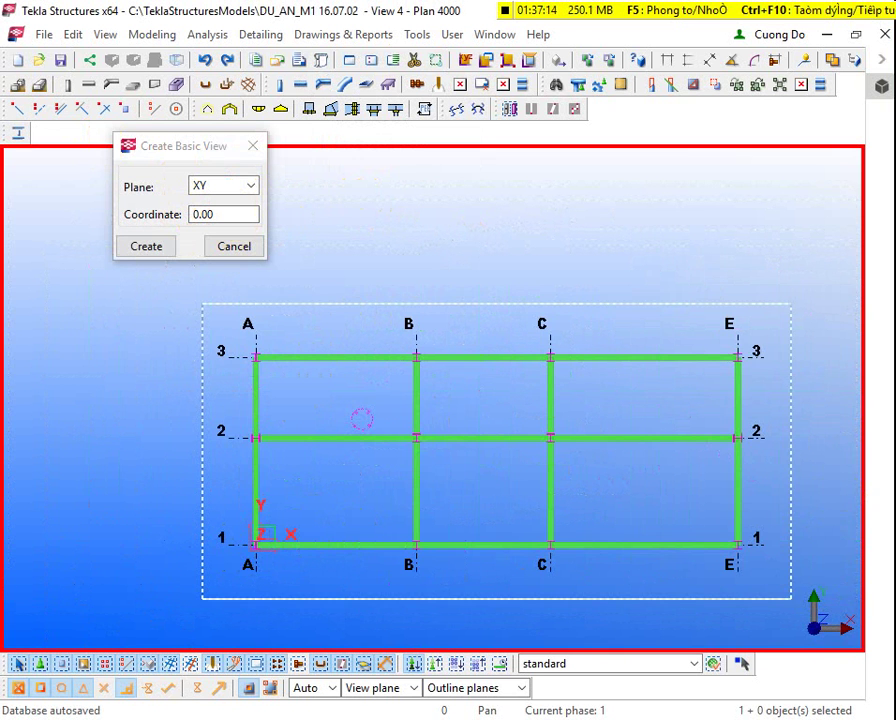
pyautogui.hotkey('alt', 'Tab')
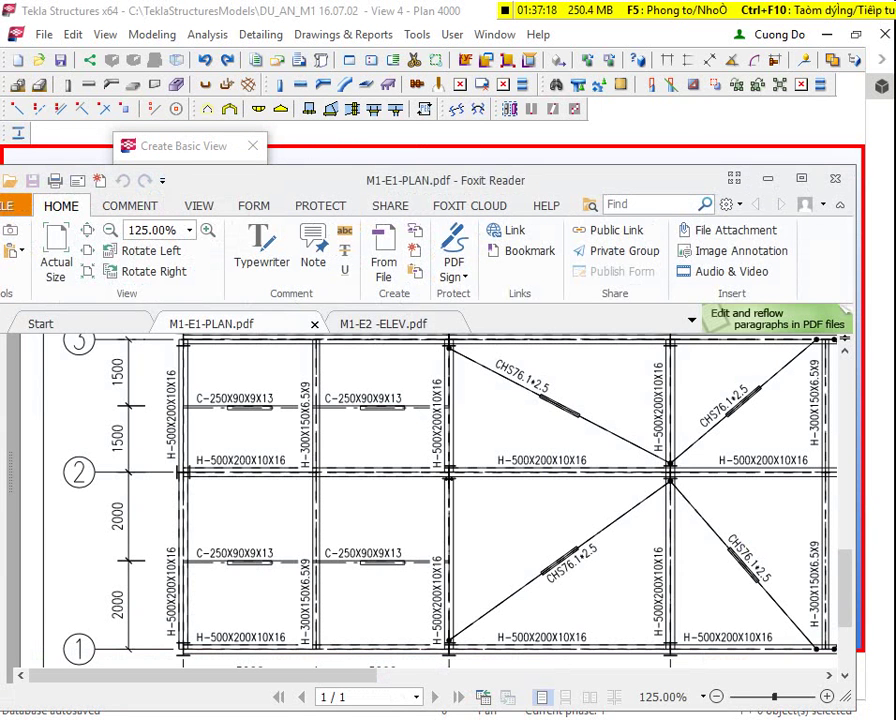
pyautogui.hotkey('alt', 'Tab')
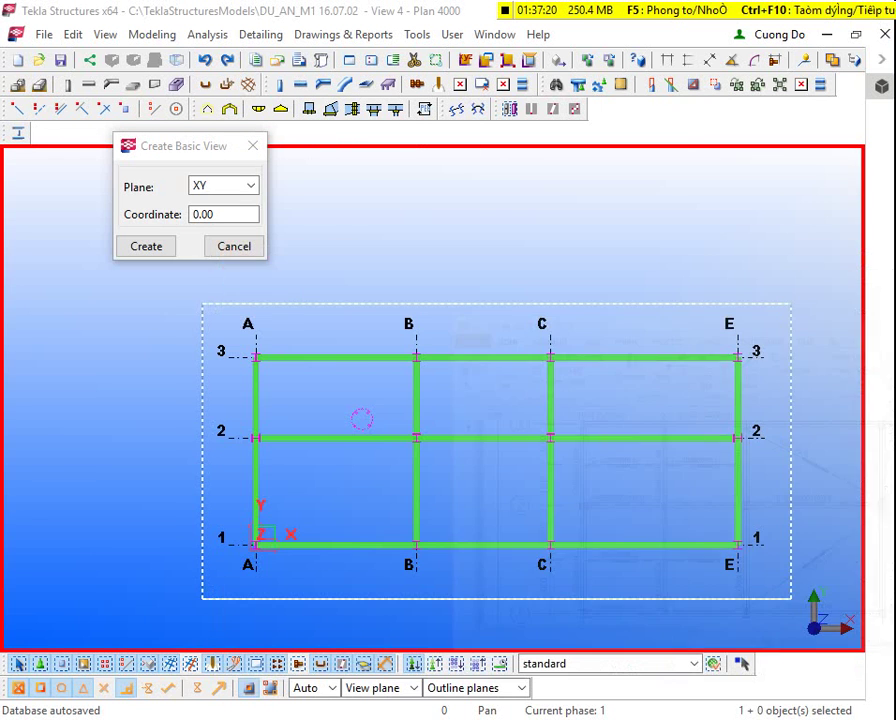
pyautogui.scroll(5, 218, 505)
pyautogui.scroll(-6, 144, 456)
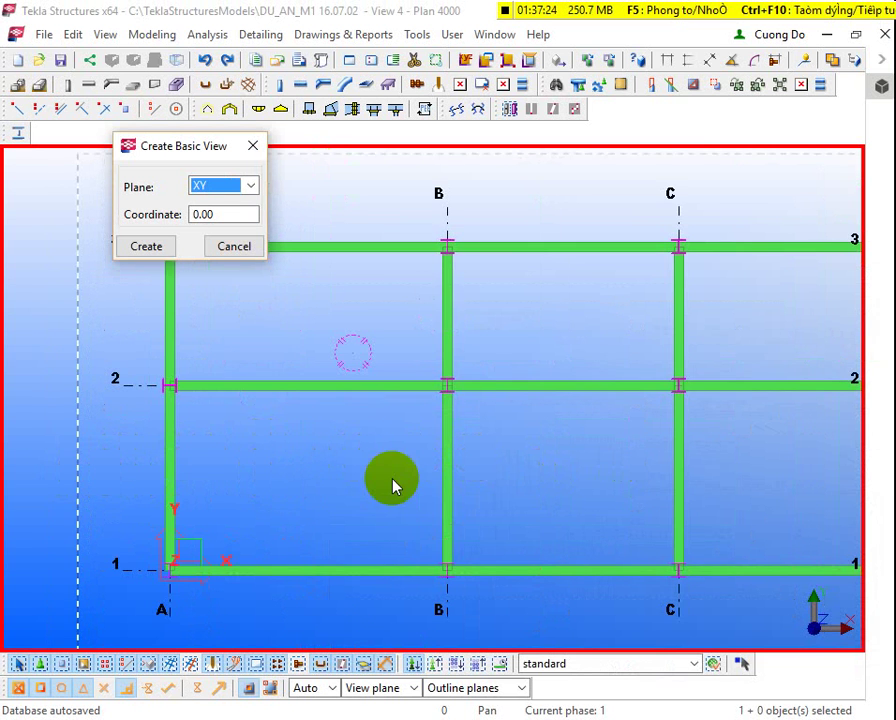
pyautogui.scroll(-2, 290, 475)
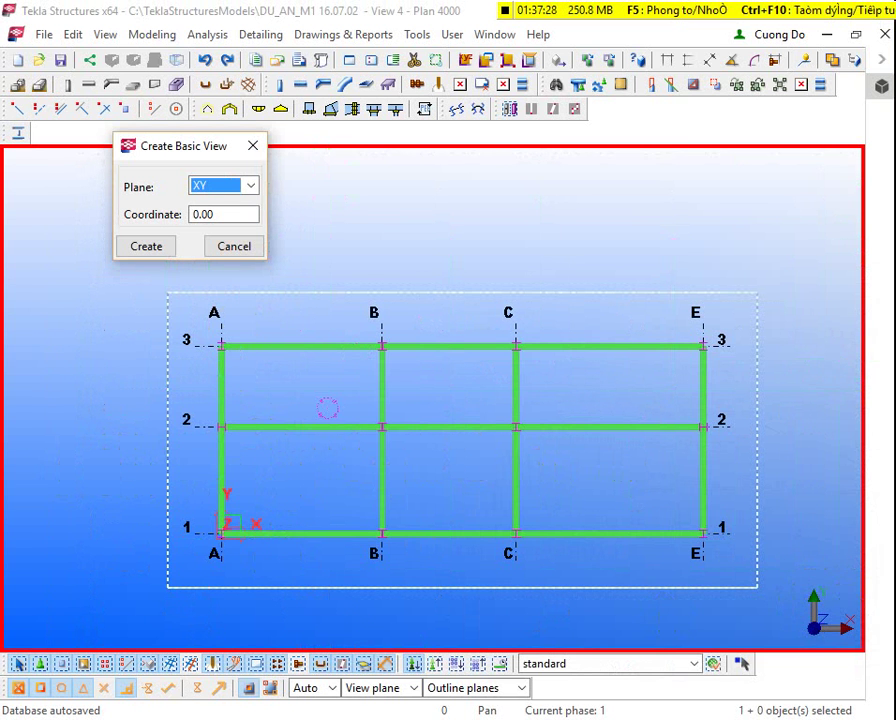
# Step: Create a basic view on the XZ plane at coordinate 2000 and inspect it in 3D and plan
pyautogui.click(214, 186)
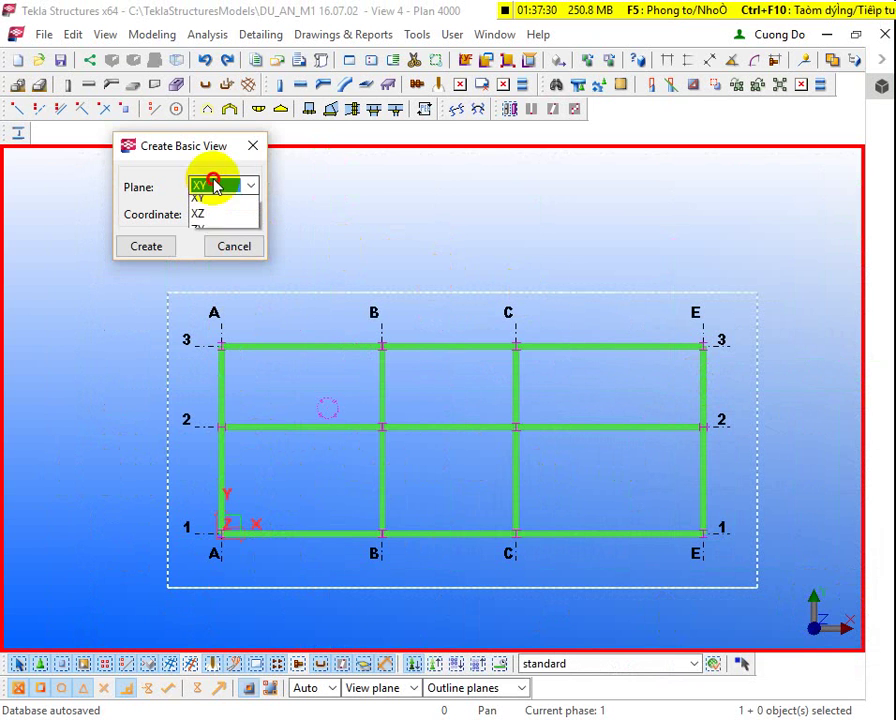
pyautogui.click(218, 228)
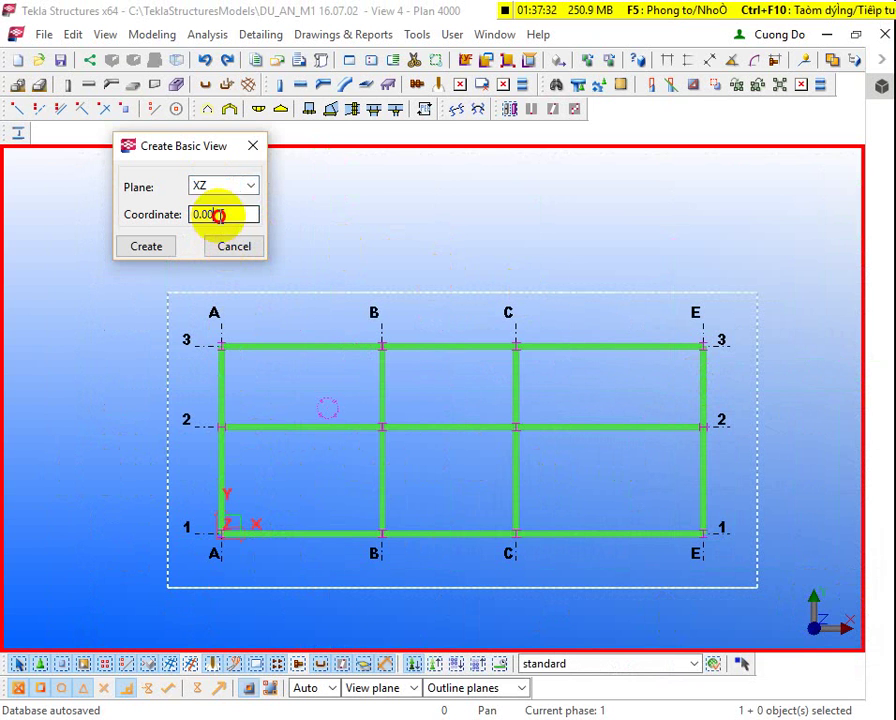
pyautogui.doubleClick(218, 214)
pyautogui.write('200')
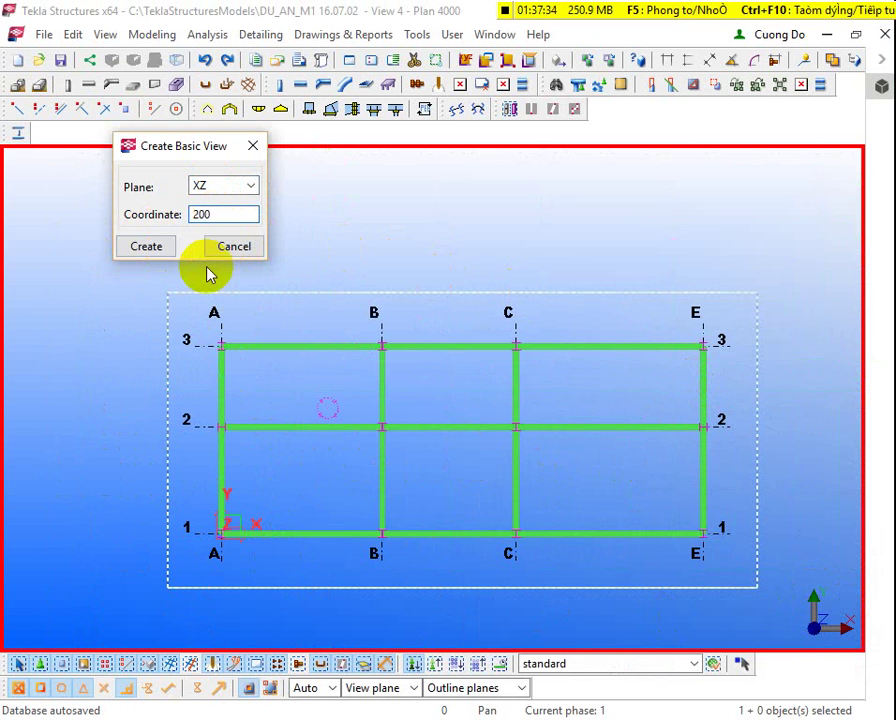
pyautogui.write('0')
pyautogui.click(146, 247)
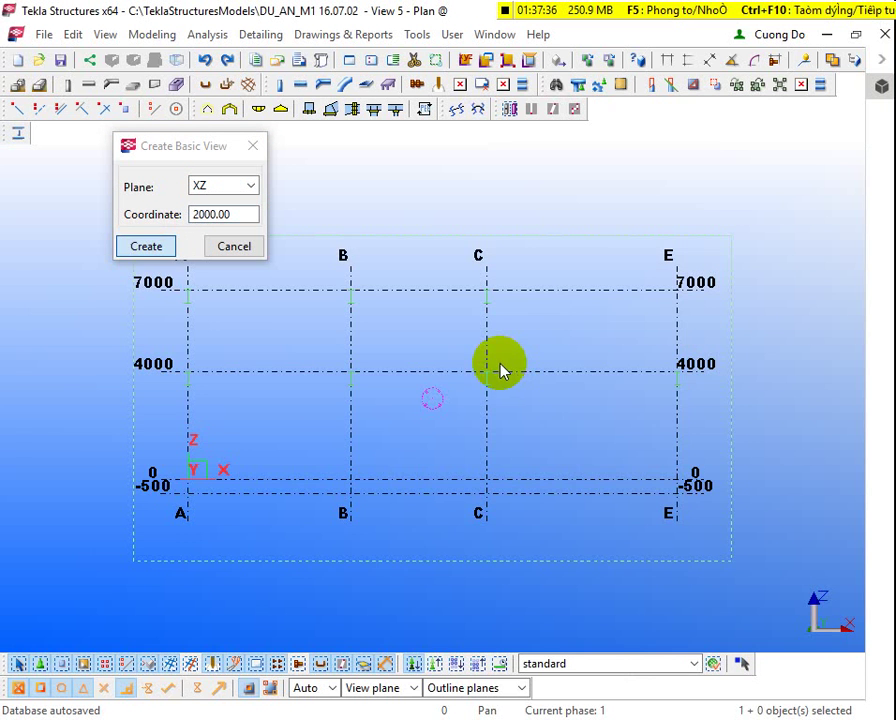
pyautogui.keyDown('ctrl'); pyautogui.moveTo(445, 388); pyautogui.dragTo(558, 357, button='middle'); pyautogui.keyUp('ctrl')
pyautogui.hotkey('ctrl', 'p')
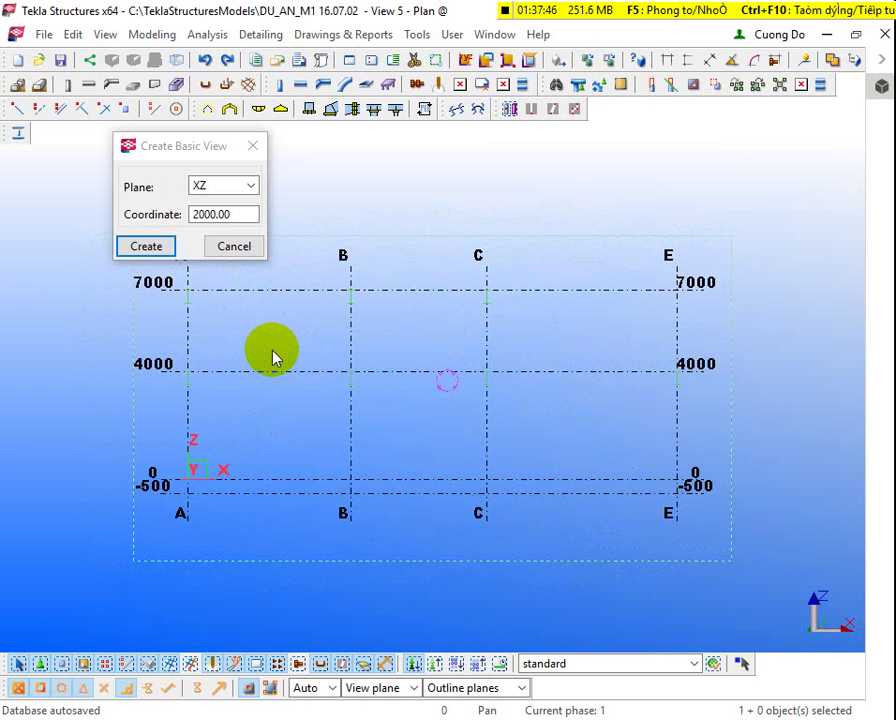
pyautogui.scroll(4, 202, 392)
pyautogui.scroll(-5, 168, 390)
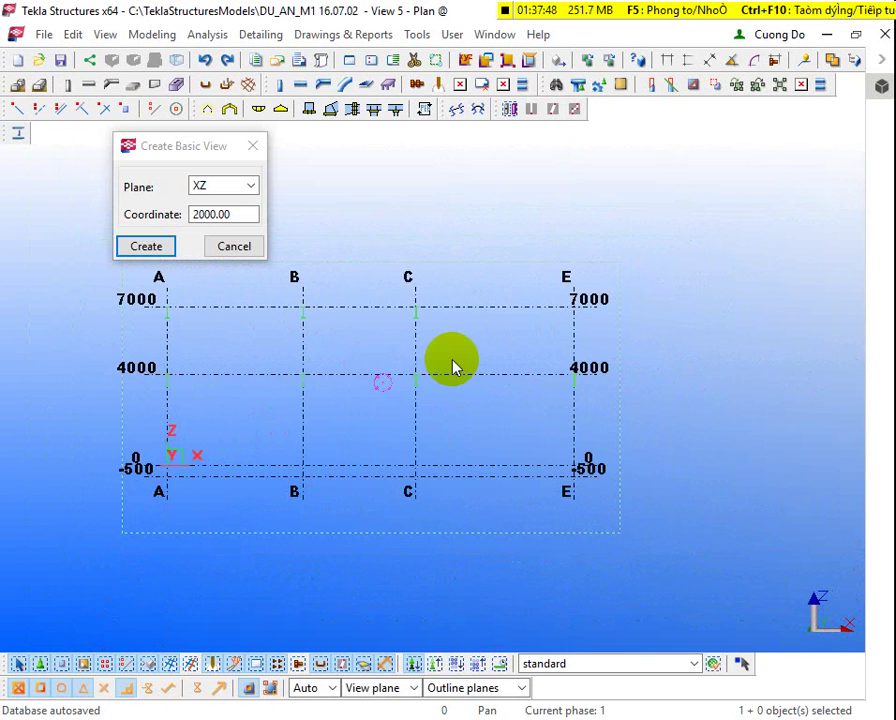
# Step: Create a basic view on the XY plane at coordinate 2000
pyautogui.scroll(1, 88, 468)
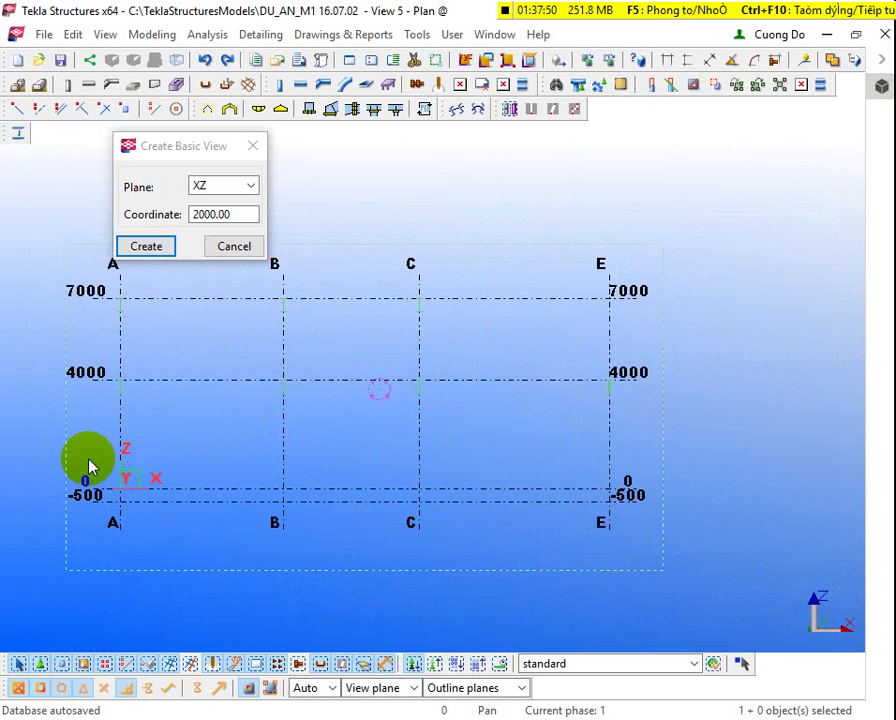
pyautogui.moveTo(180, 376); pyautogui.dragTo(262, 468, button='middle')
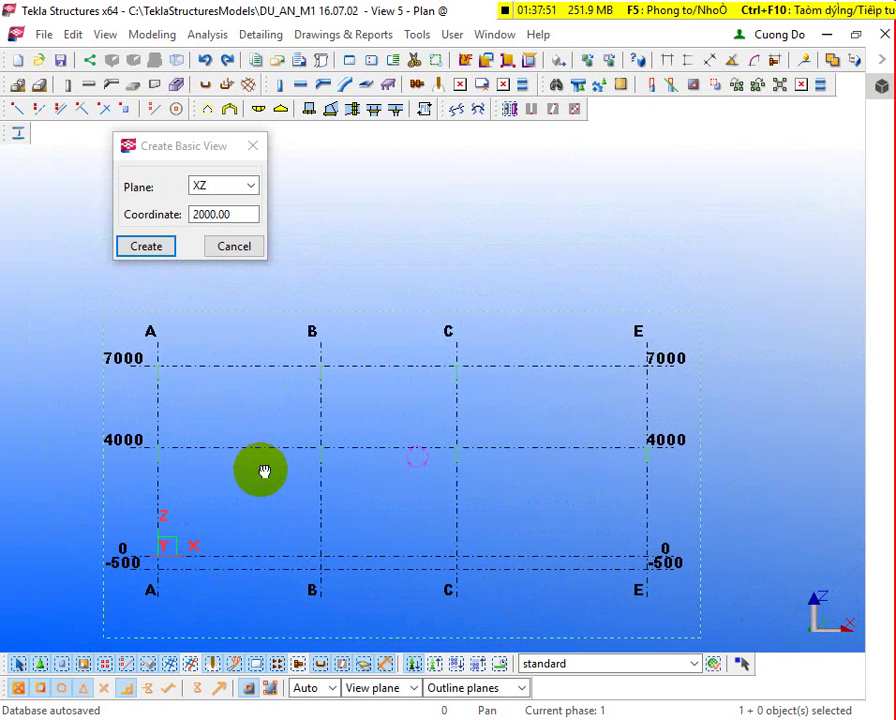
pyautogui.click(220, 192)
pyautogui.click(208, 205)
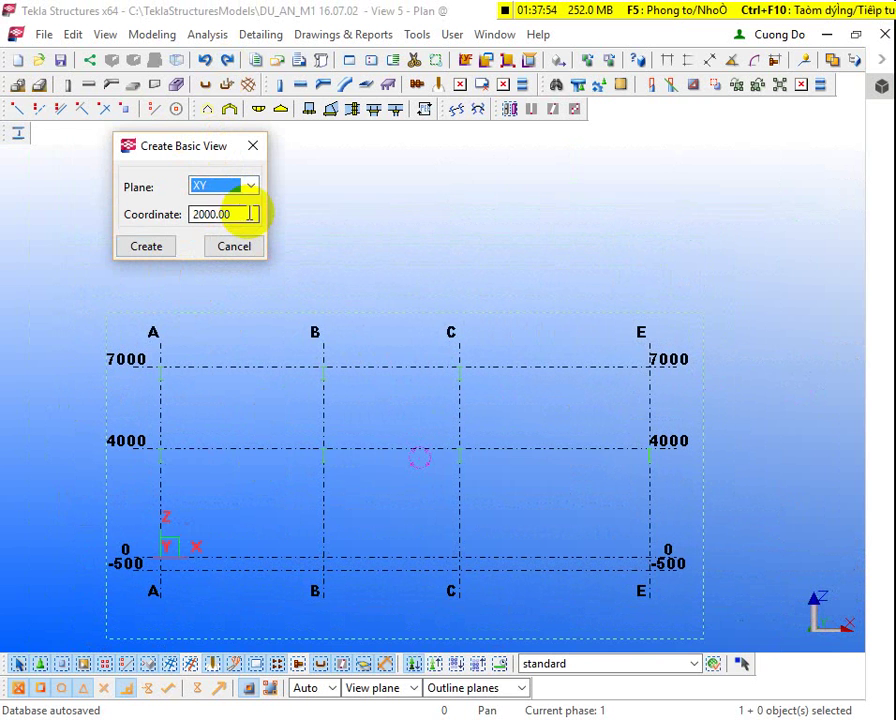
pyautogui.doubleClick(250, 213)
pyautogui.write('1000')
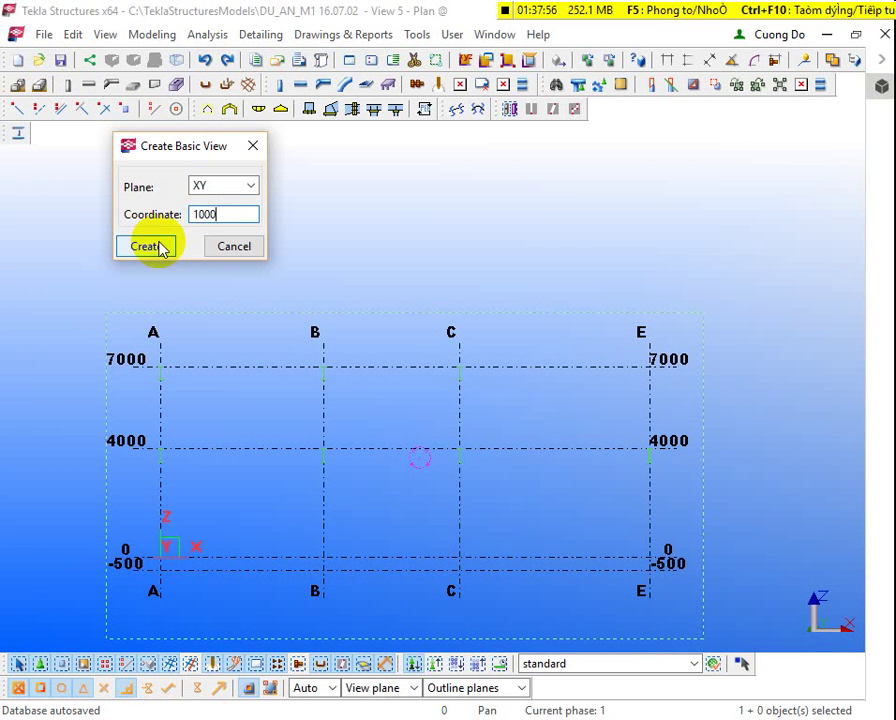
pyautogui.moveTo(232, 215); pyautogui.dragTo(163, 220)
pyautogui.write('2')
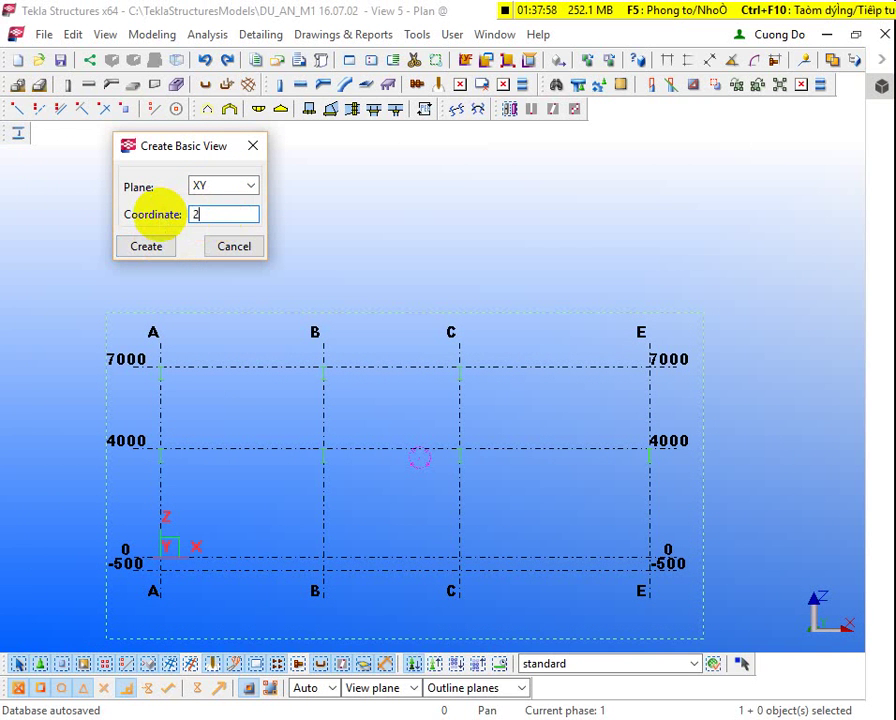
pyautogui.write('000.00')
pyautogui.click(151, 247)
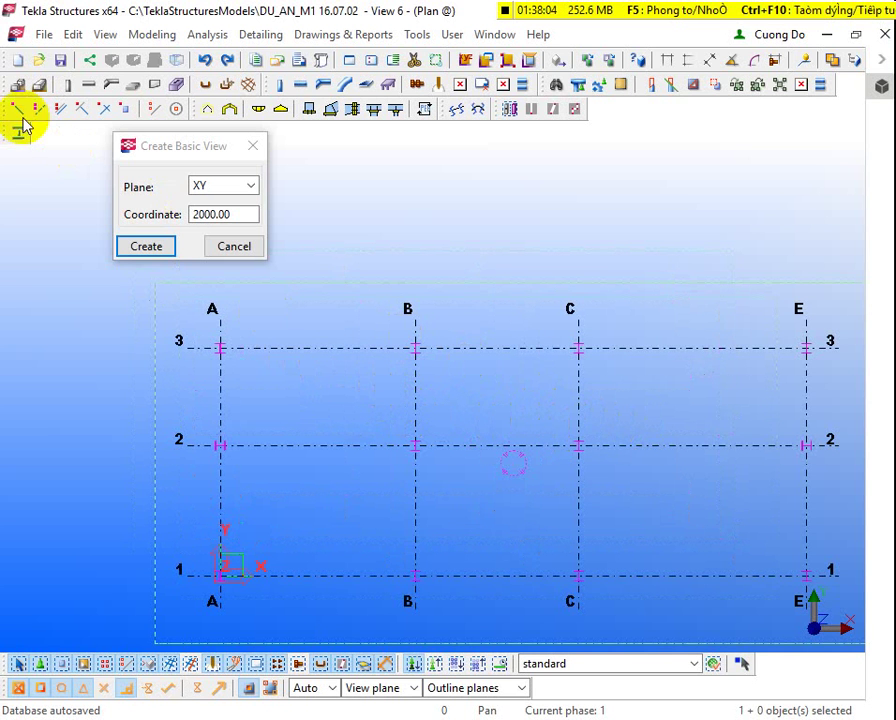
# Step: Dismiss the basic view settings and close both basic views to return to View 4 - Plan 4000
pyautogui.click(228, 254)
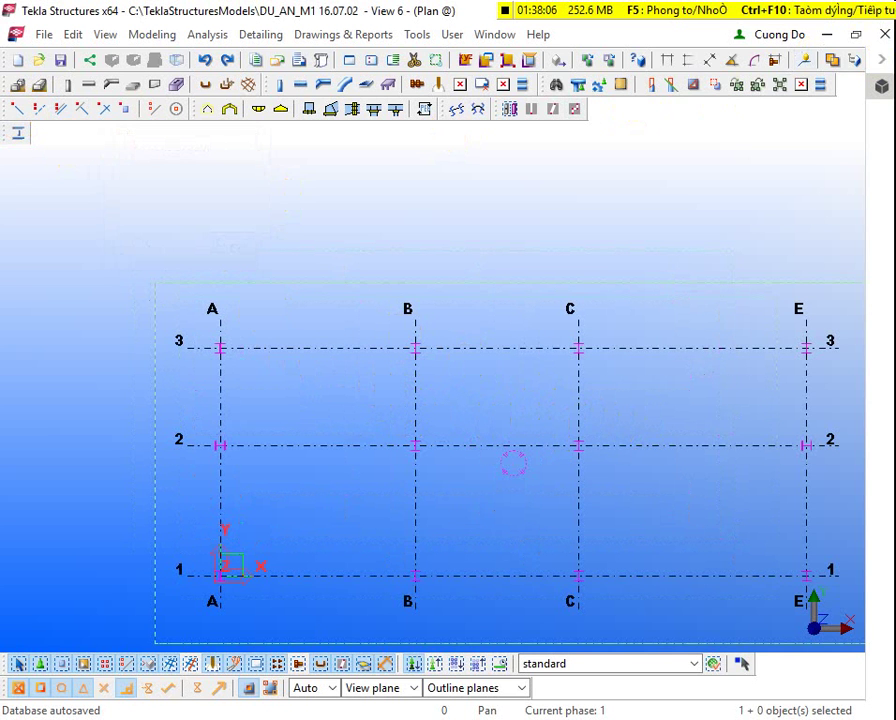
pyautogui.click(883, 34)
pyautogui.click(884, 36)
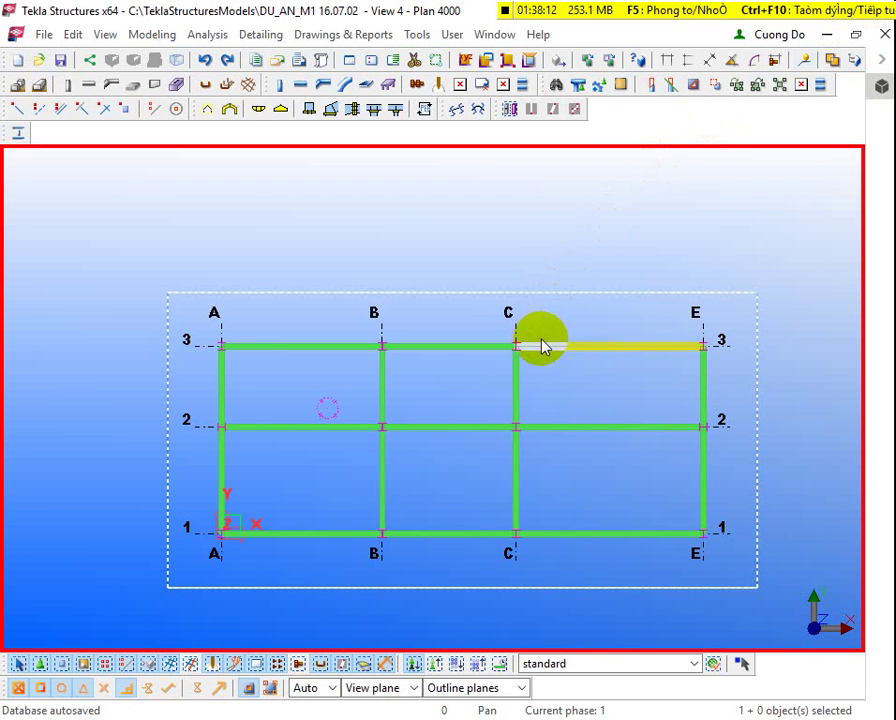
# Step: Create a two-point view between the midpoints of the grid A and B beams in bay 1-2, and close it
pyautogui.click(104, 34)
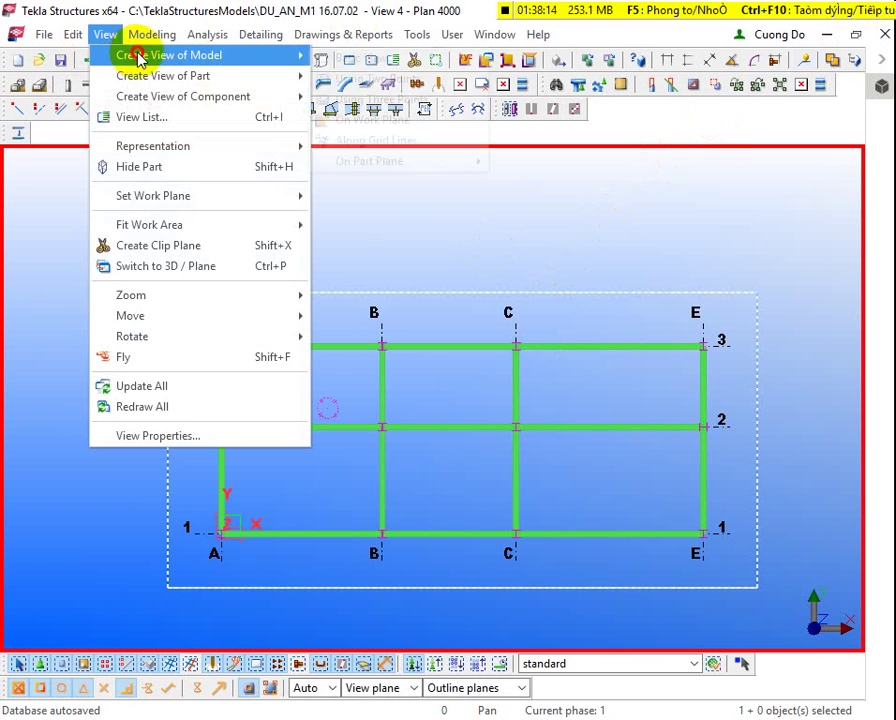
pyautogui.moveTo(120, 56)
pyautogui.click(360, 58)
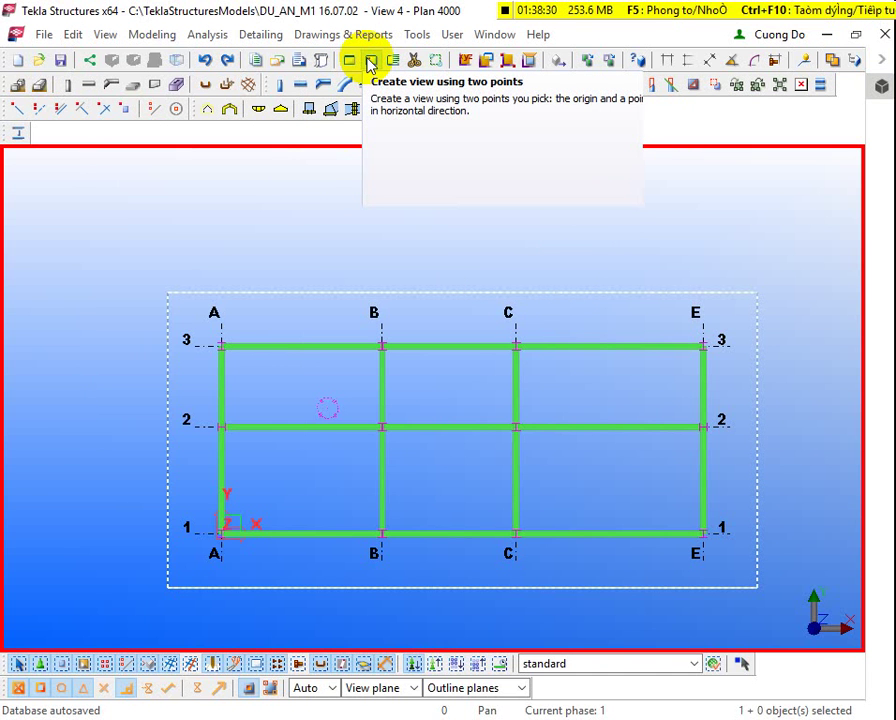
pyautogui.doubleClick(294, 208)
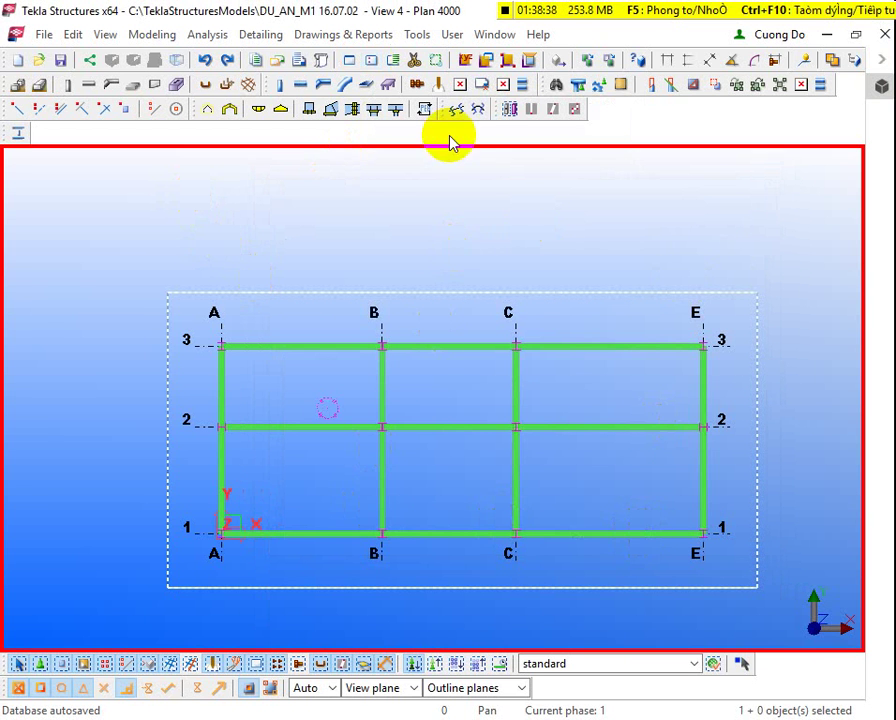
pyautogui.click(372, 64)
pyautogui.scroll(4, 230, 482)
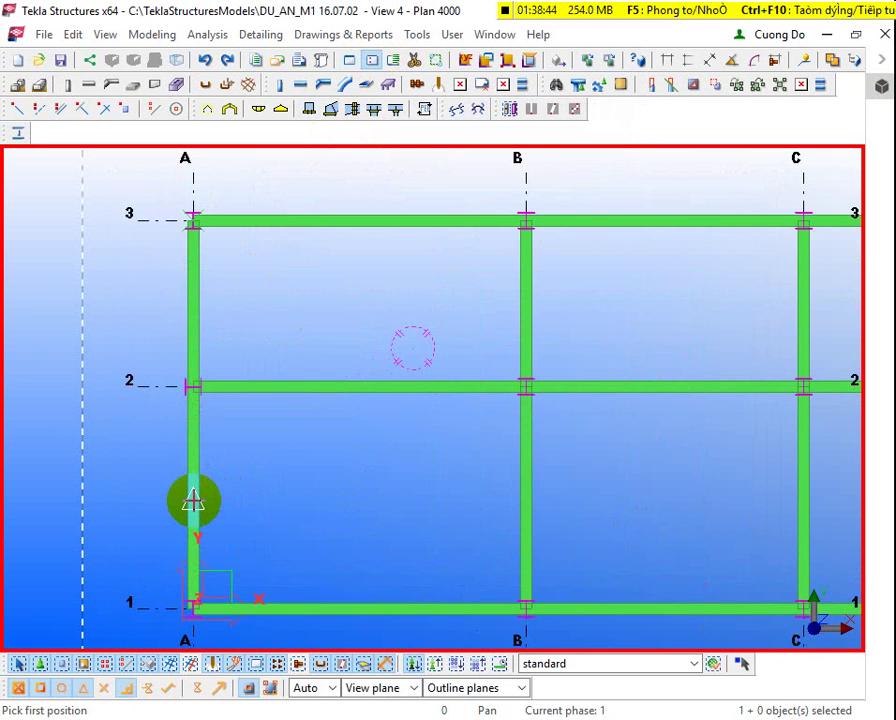
pyautogui.click(193, 500)
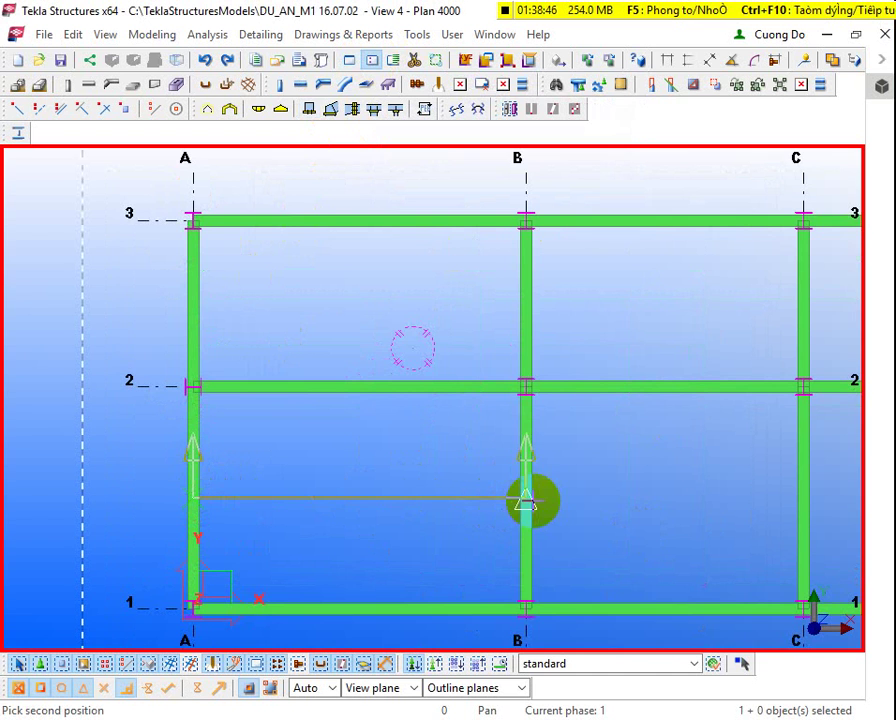
pyautogui.click(525, 500)
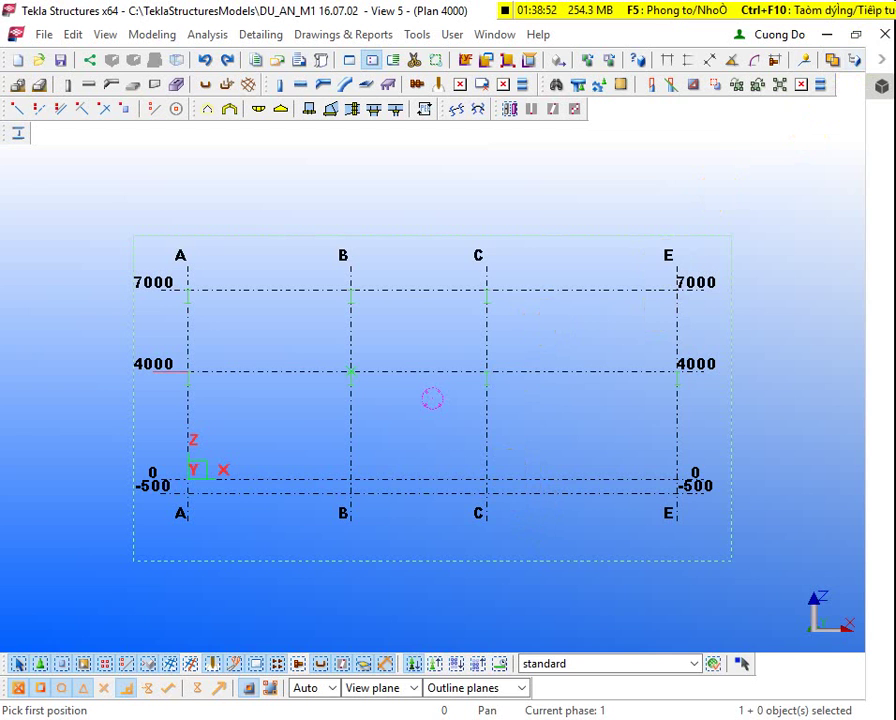
pyautogui.click(883, 34)
# Step: Repeat the two-point view from the grid A beam's midpoint to grid B's in bay 1-2, end the command and close the view
pyautogui.scroll(2, 192, 492)
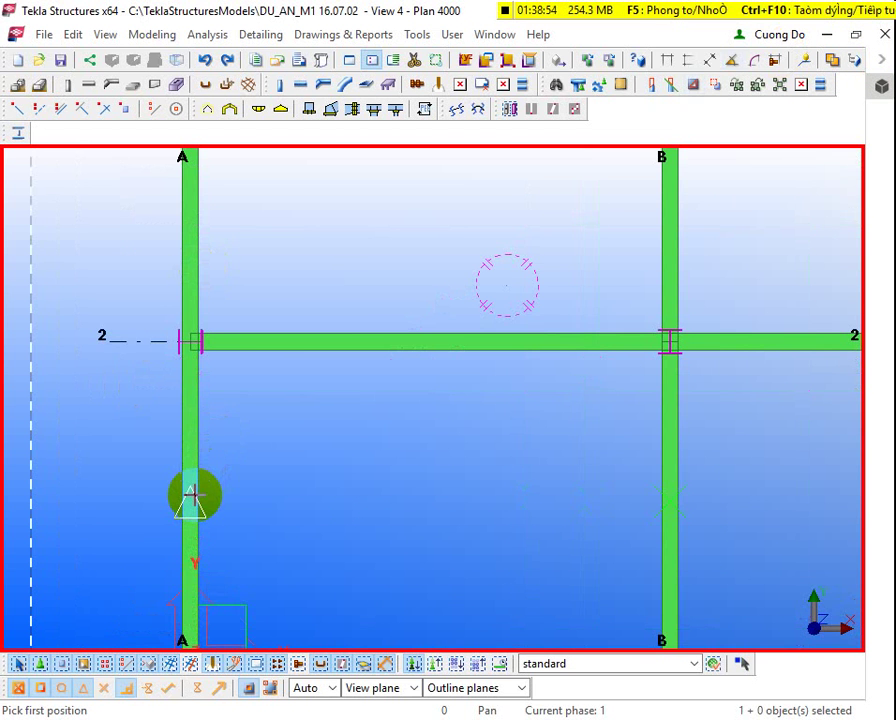
pyautogui.click(192, 495)
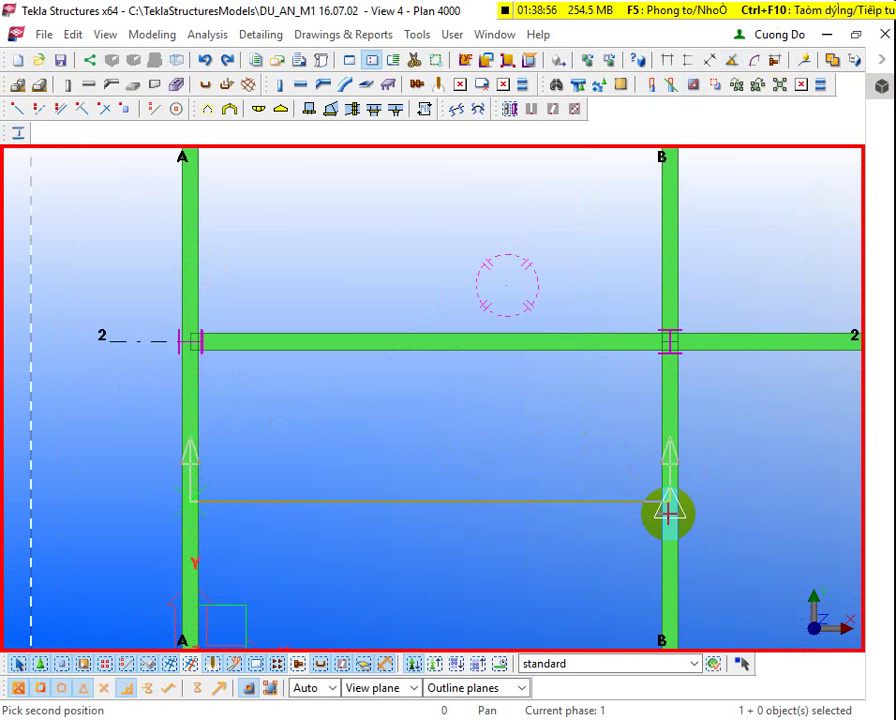
pyautogui.click(669, 513)
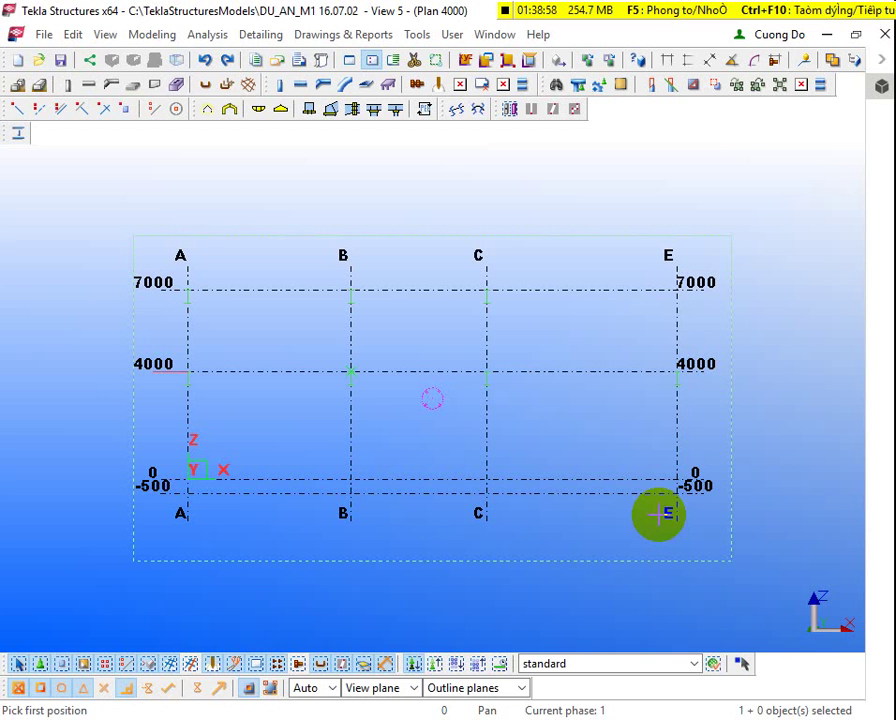
pyautogui.click(525, 575)
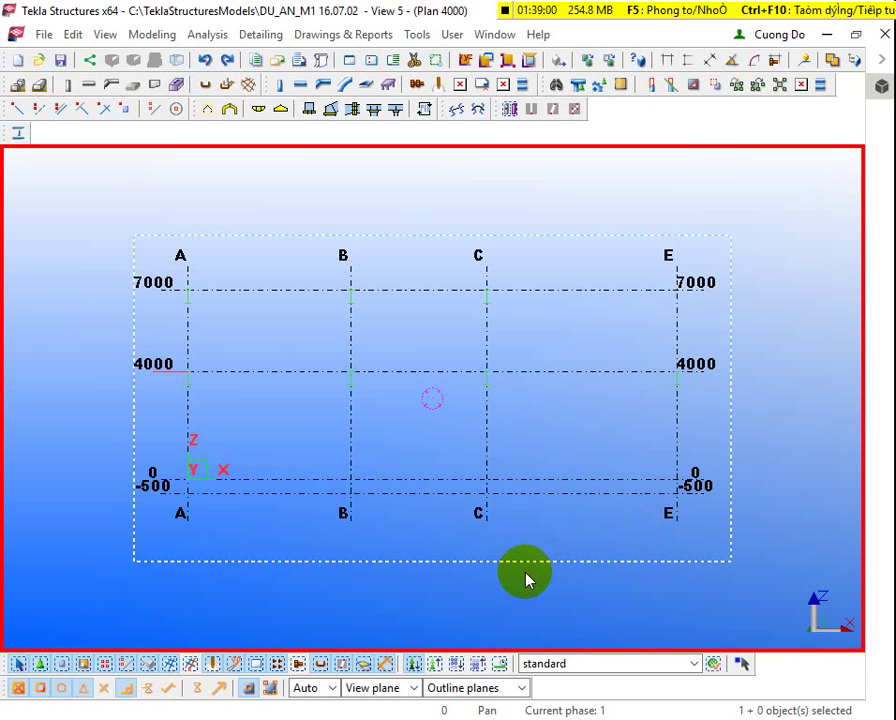
pyautogui.click(884, 34)
# Step: Demonstrate the A-to-B two-point view once more in Plan 4000, in place of the beam command, and close the resulting view
pyautogui.click(301, 84)
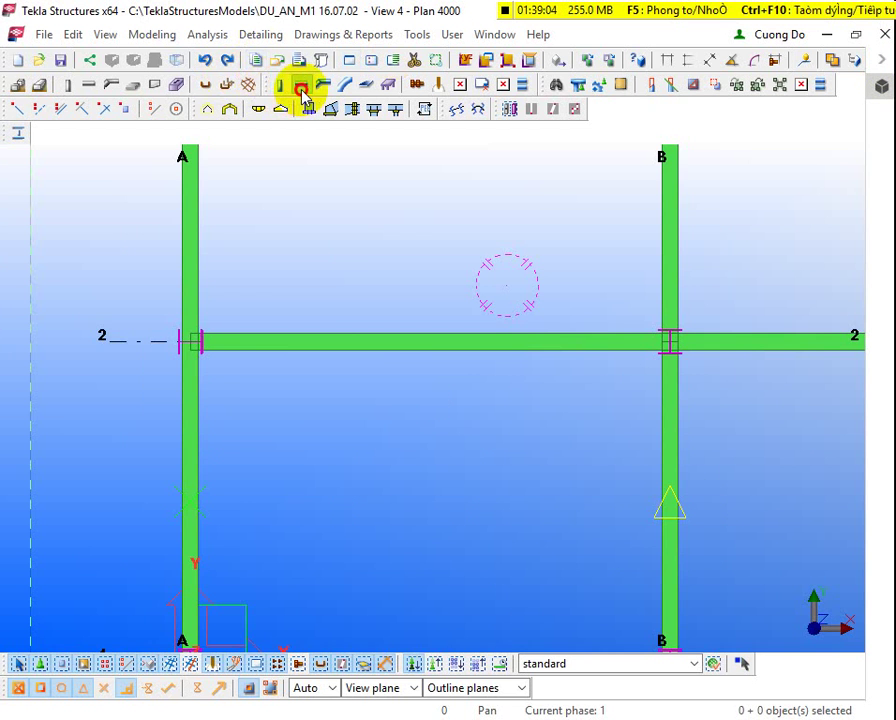
pyautogui.scroll(-3, 205, 165)
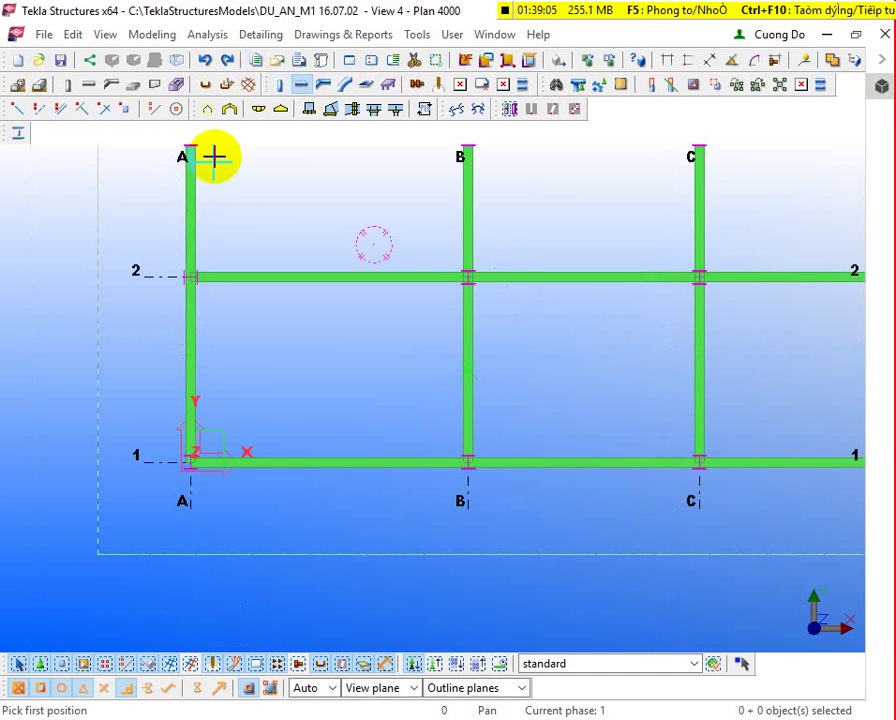
pyautogui.click(374, 63)
pyautogui.scroll(2, 195, 362)
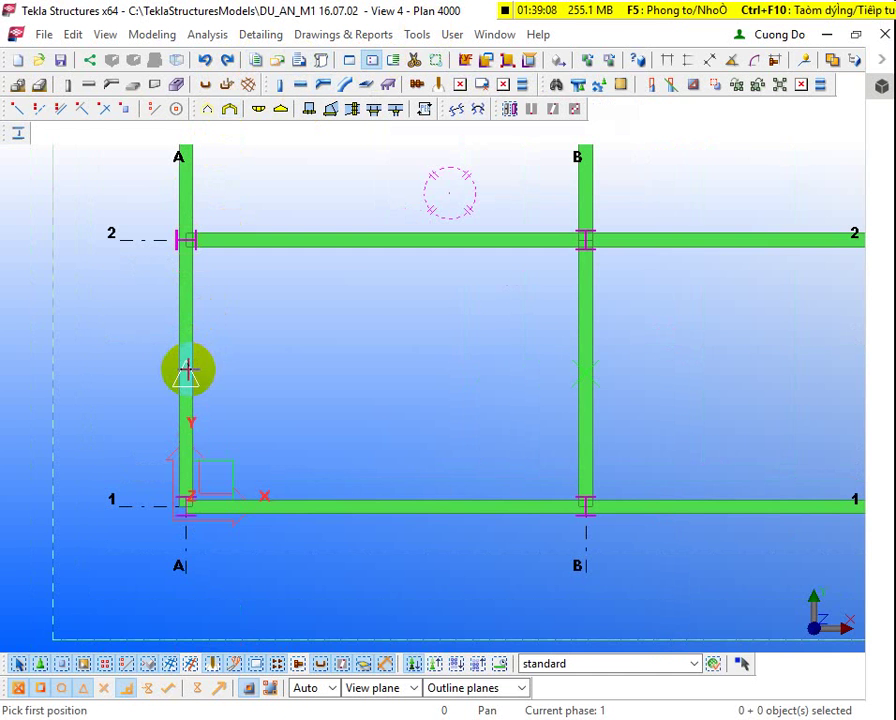
pyautogui.click(186, 373)
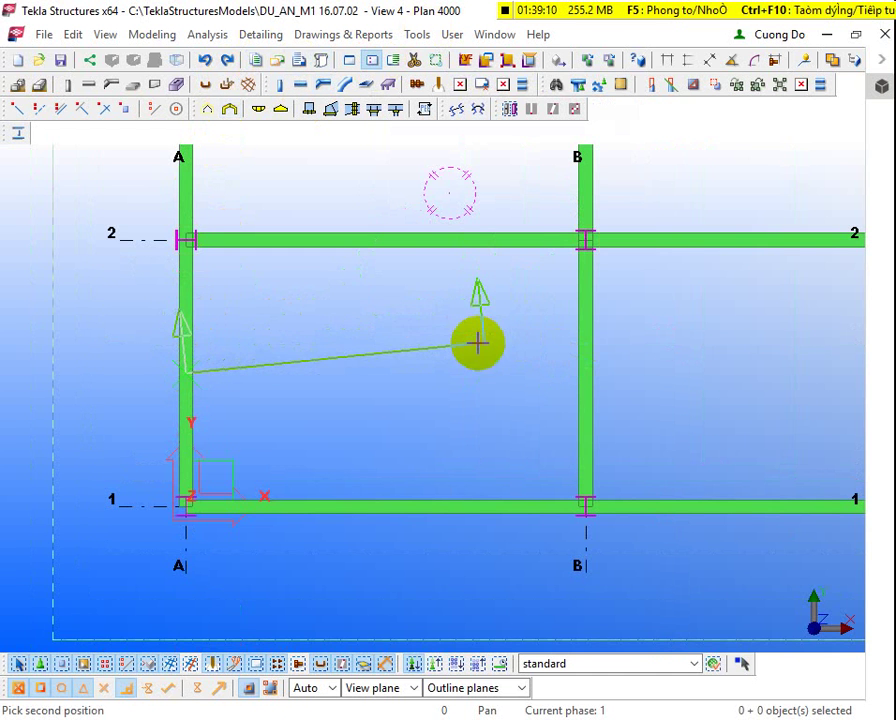
pyautogui.click(582, 368)
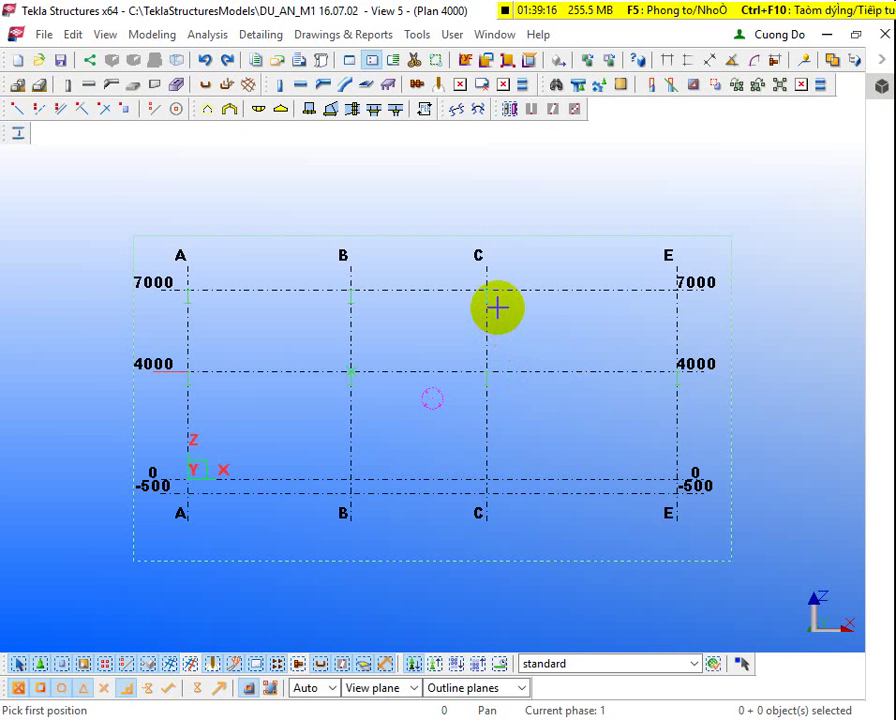
pyautogui.click(884, 35)
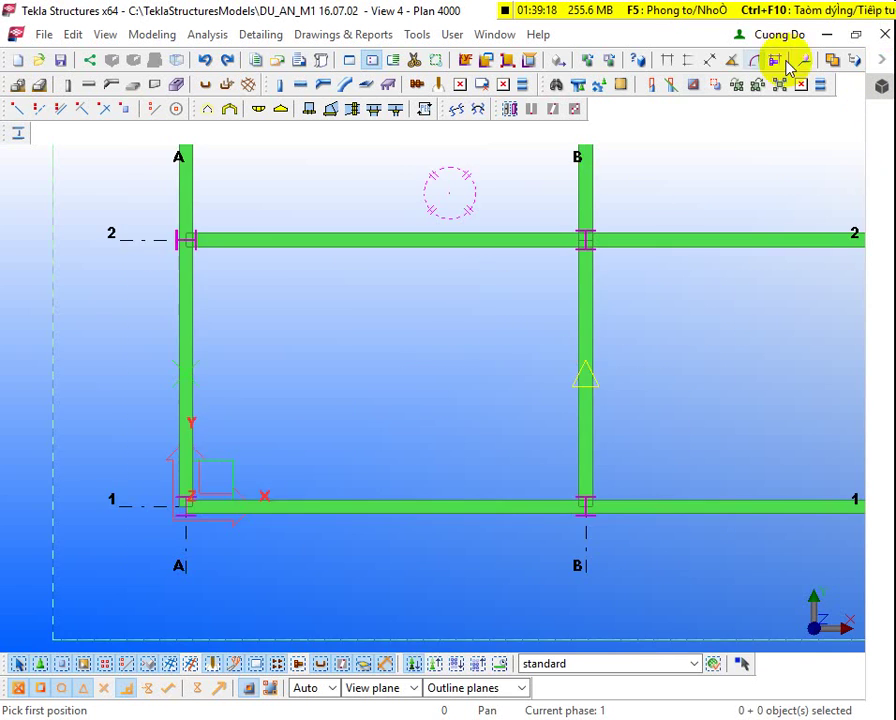
# Step: Create a two-point view in the reverse direction, from the grid B beam's midpoint to grid A's, and close it
pyautogui.scroll(1, 540, 366)
pyautogui.click(590, 372)
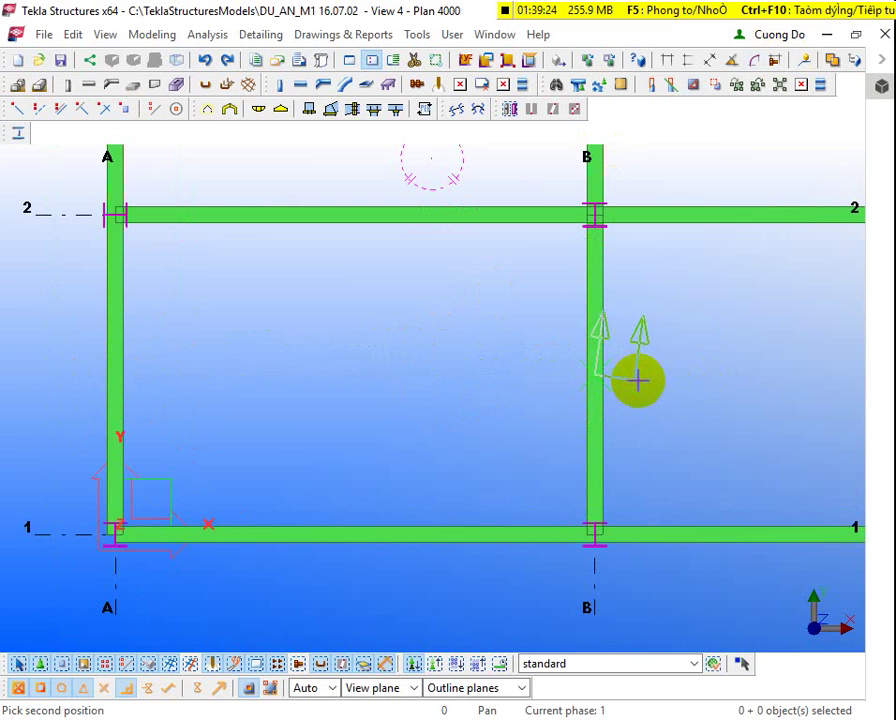
pyautogui.click(118, 379)
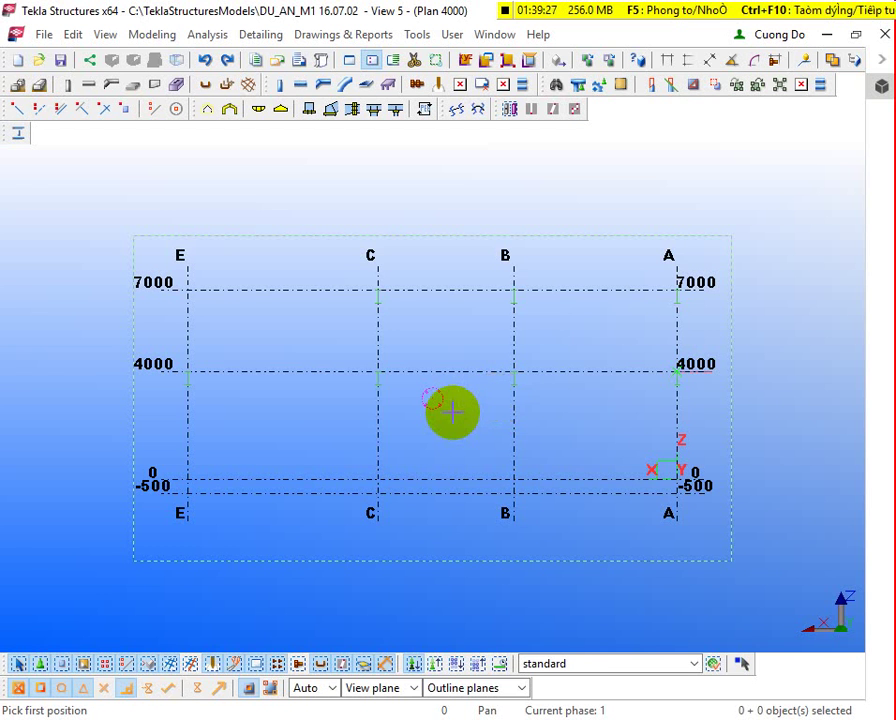
pyautogui.click(883, 34)
# Step: Create a two-point view from the midpoint of the grid A beam to that of the grid B beam, between grids 1 and 2
pyautogui.scroll(2, 112, 372)
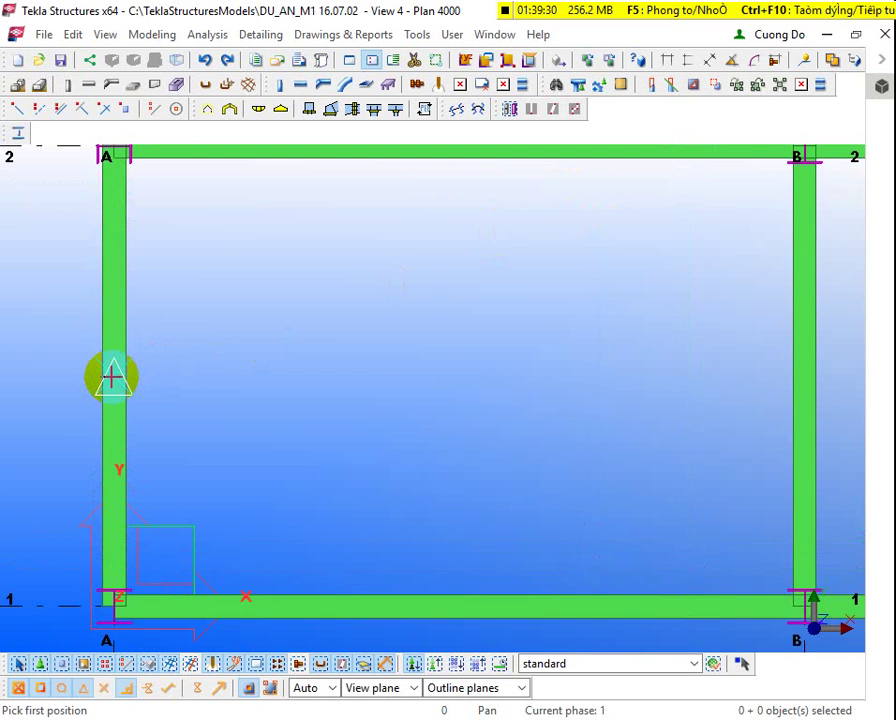
pyautogui.click(112, 372)
pyautogui.scroll(-3, 150, 230)
pyautogui.scroll(-1, 193, 218)
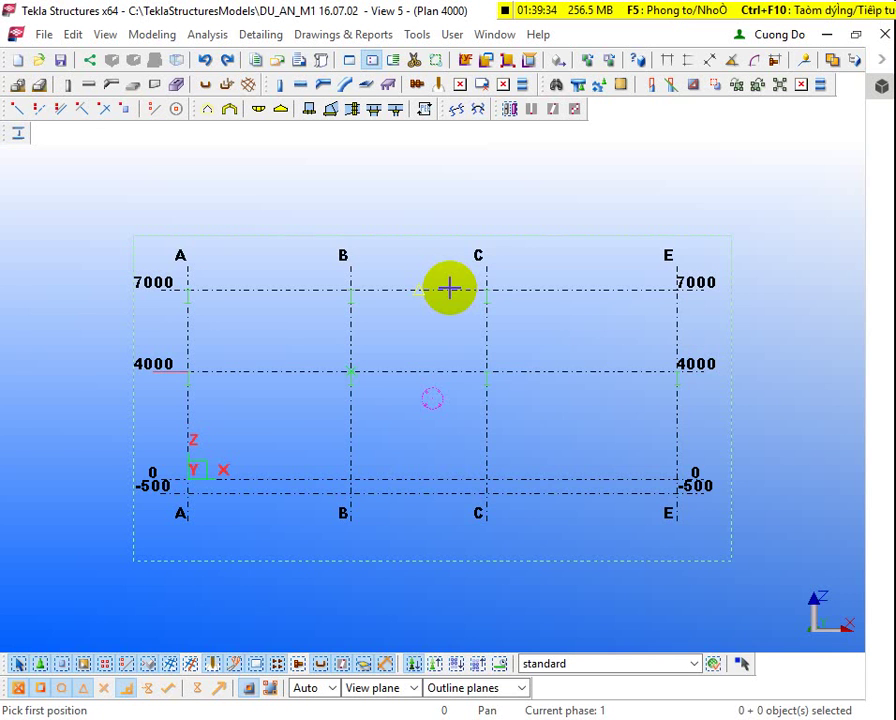
pyautogui.scroll(2, 148, 398)
pyautogui.scroll(5, 196, 377)
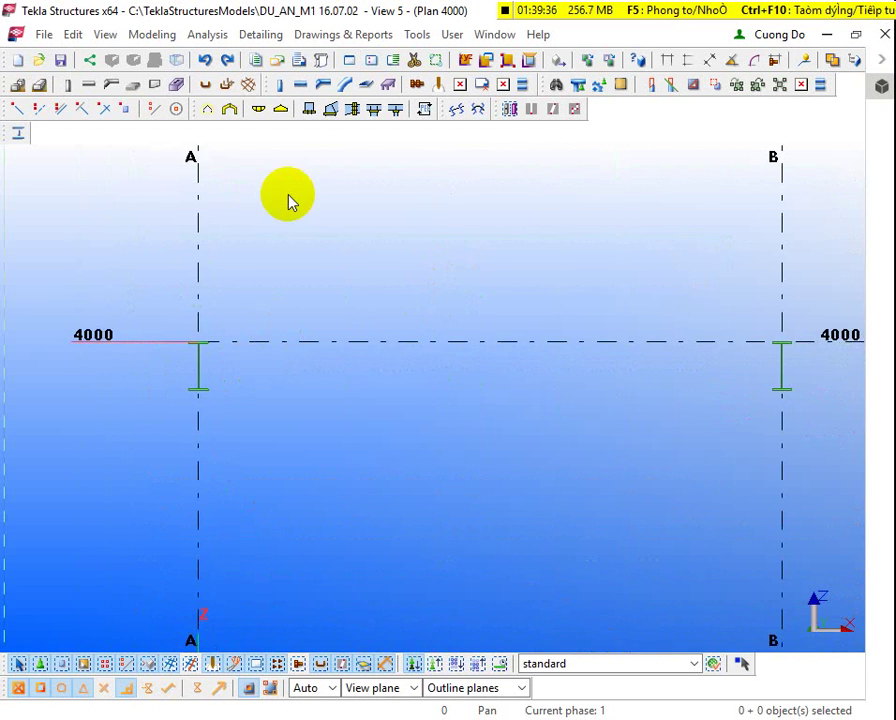
# Step: Model a steel beam along level 4000 from grid A to grid B in the new section view
pyautogui.click(301, 84)
pyautogui.click(198, 342)
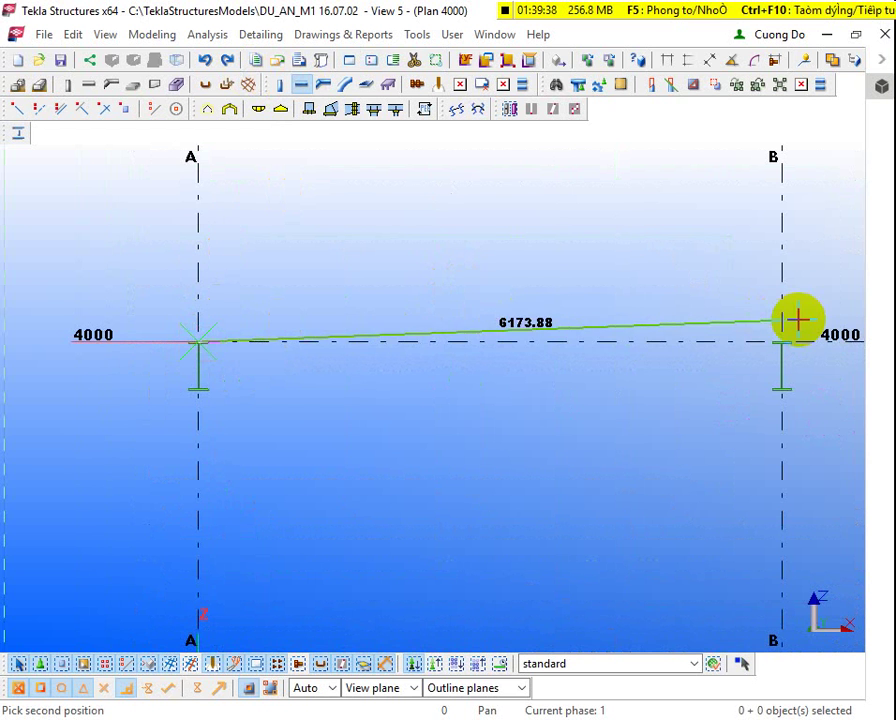
pyautogui.click(782, 342)
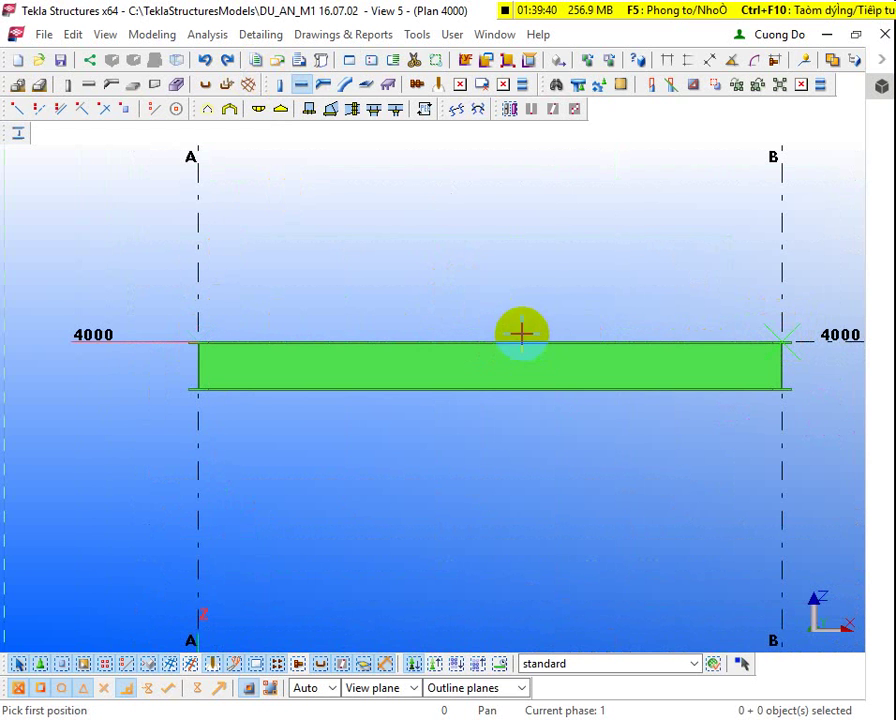
pyautogui.scroll(-4, 260, 386)
pyautogui.press('Escape')
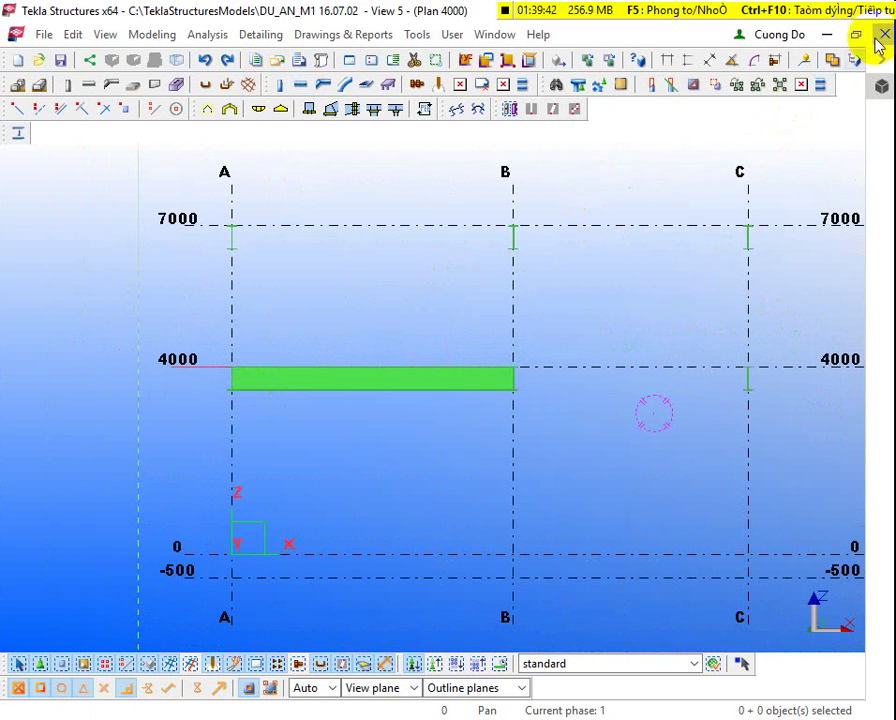
pyautogui.click(100, 38)
pyautogui.moveTo(300, 55)
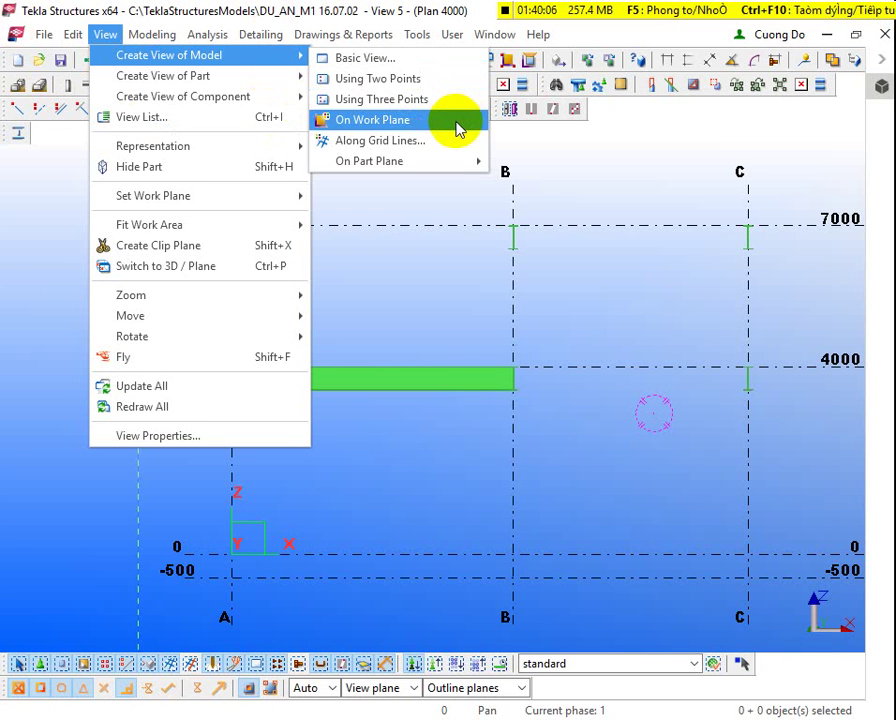
pyautogui.click(688, 383)
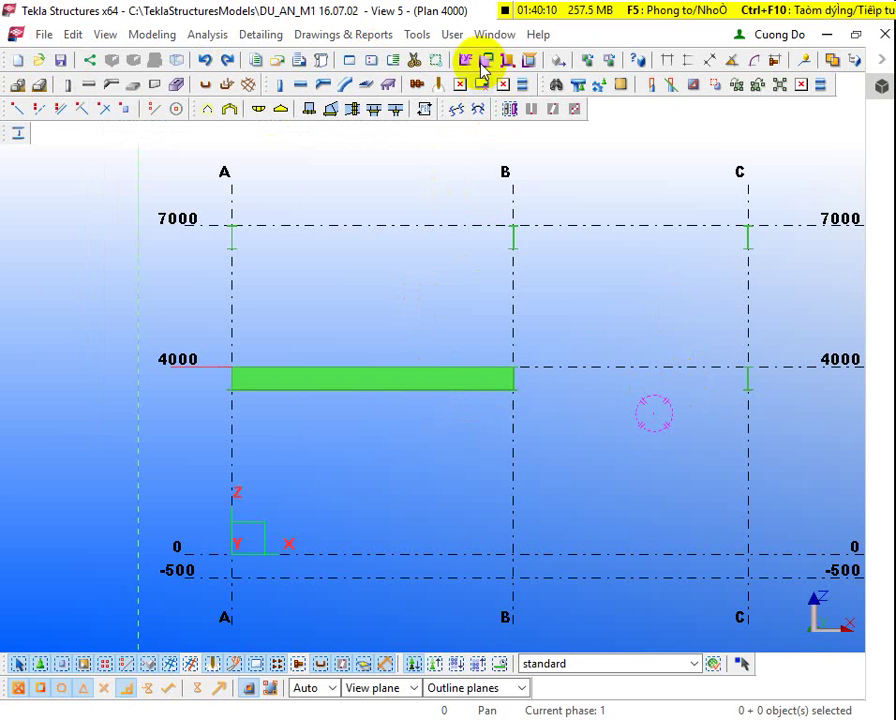
# Step: Open the properties of the A-to-B intermediate beam in Plan 4000 and check its required profile in M1-E1-PLAN.pdf in Foxit Reader
pyautogui.click(494, 34)
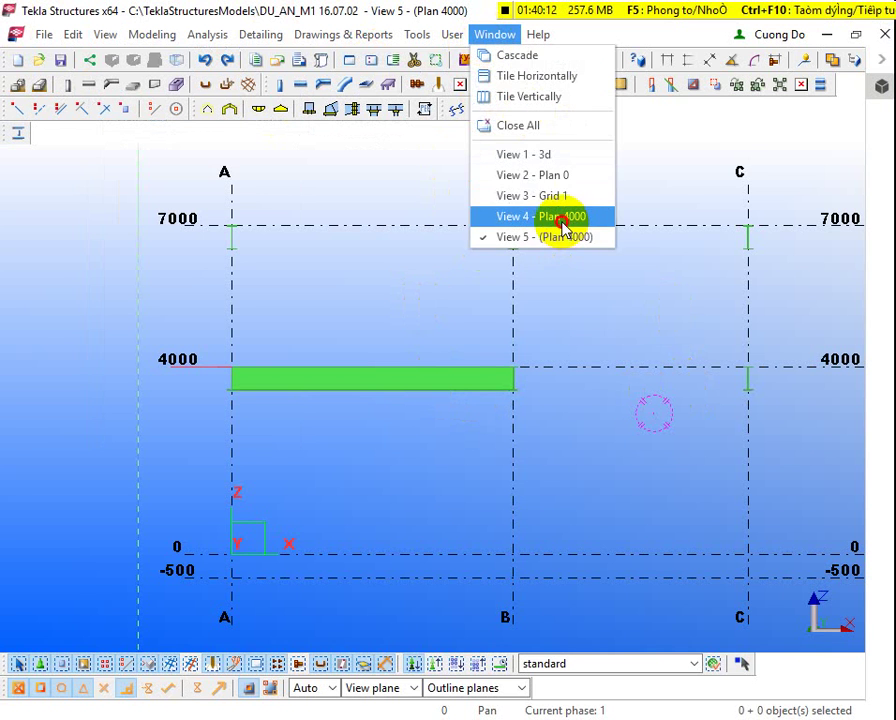
pyautogui.click(563, 226)
pyautogui.click(511, 37)
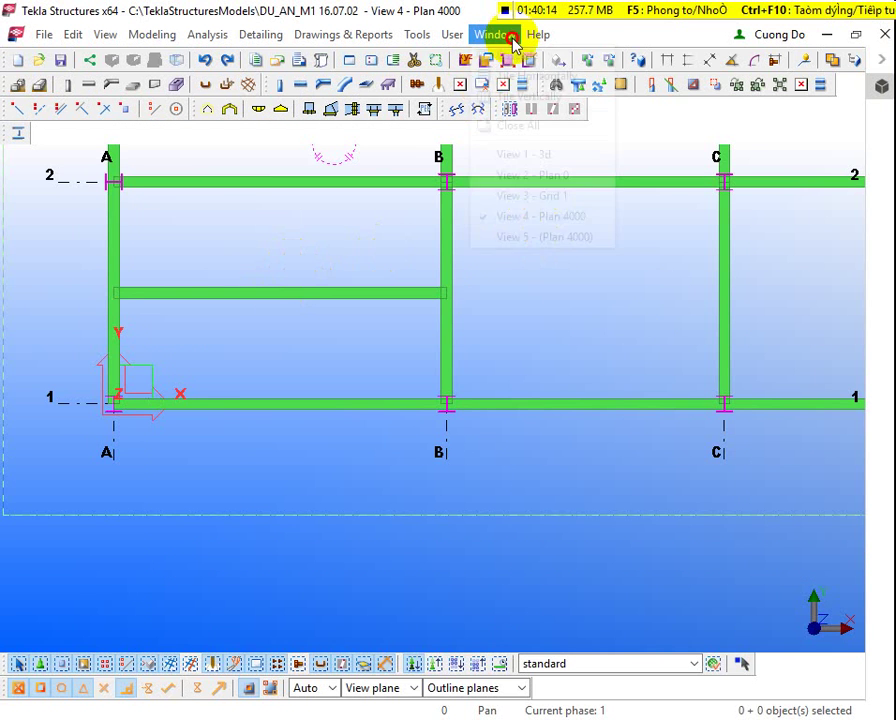
pyautogui.doubleClick(350, 294)
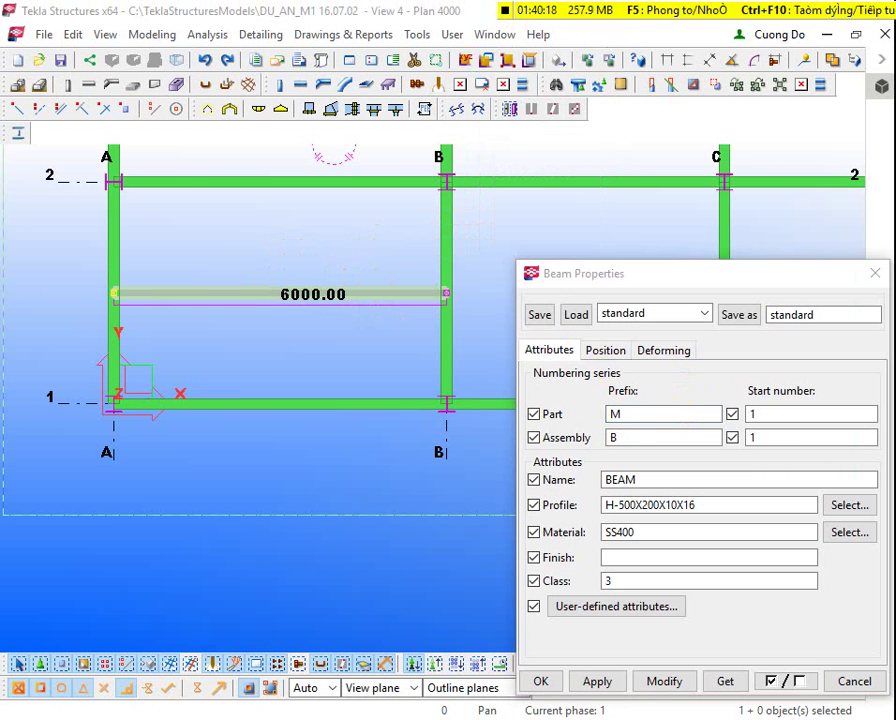
pyautogui.hotkey('alt', 'Tab')
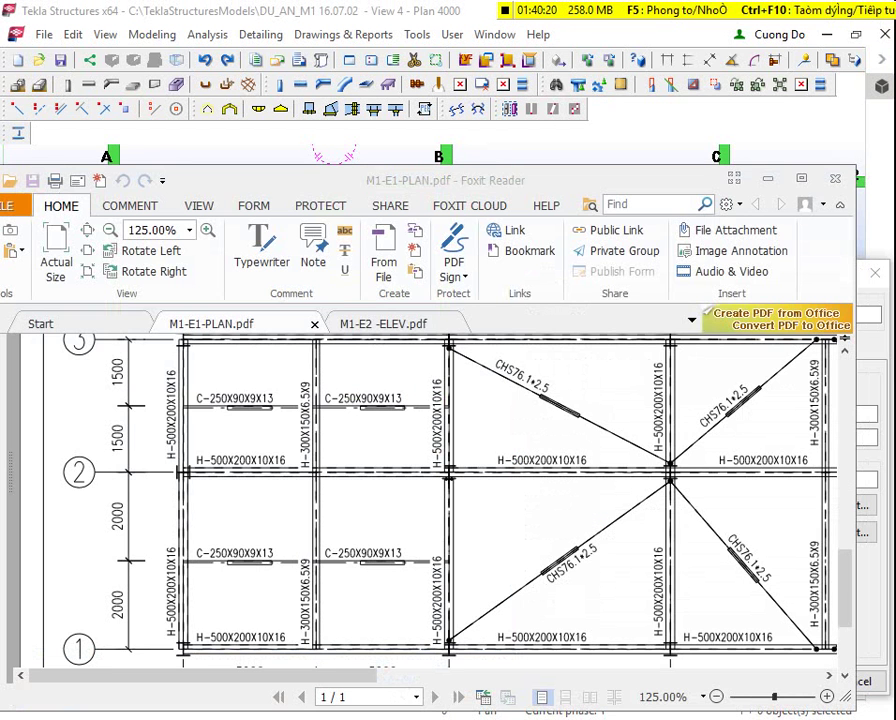
pyautogui.hotkey('alt', 'Tab')
pyautogui.click(596, 315)
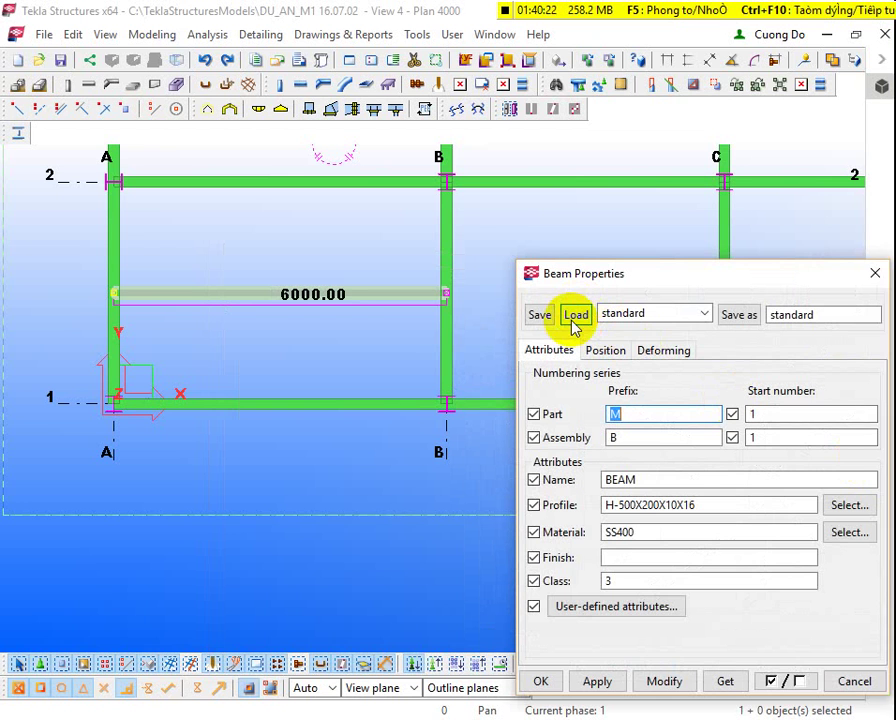
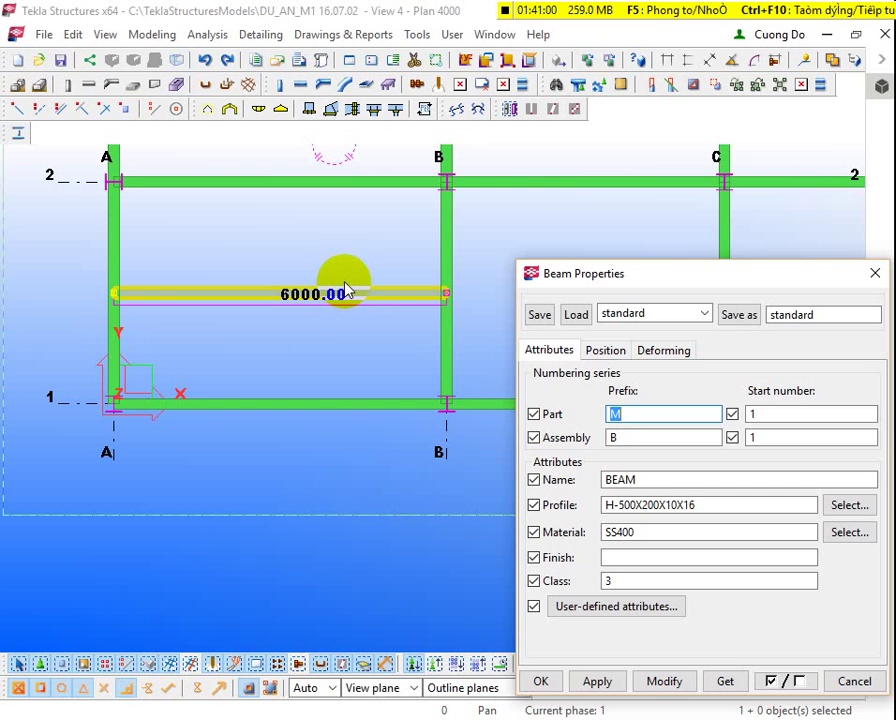
# Step: Change the A-to-B intermediate beam's profile to C-250X90X9X13, filtering the profile catalog by C*
pyautogui.click(860, 503)
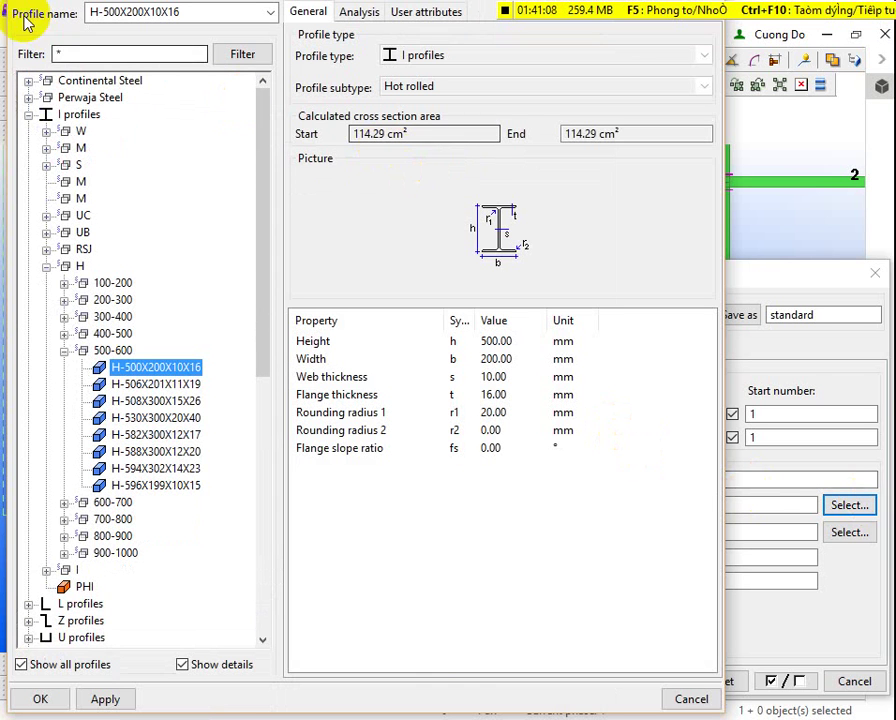
pyautogui.click(57, 55)
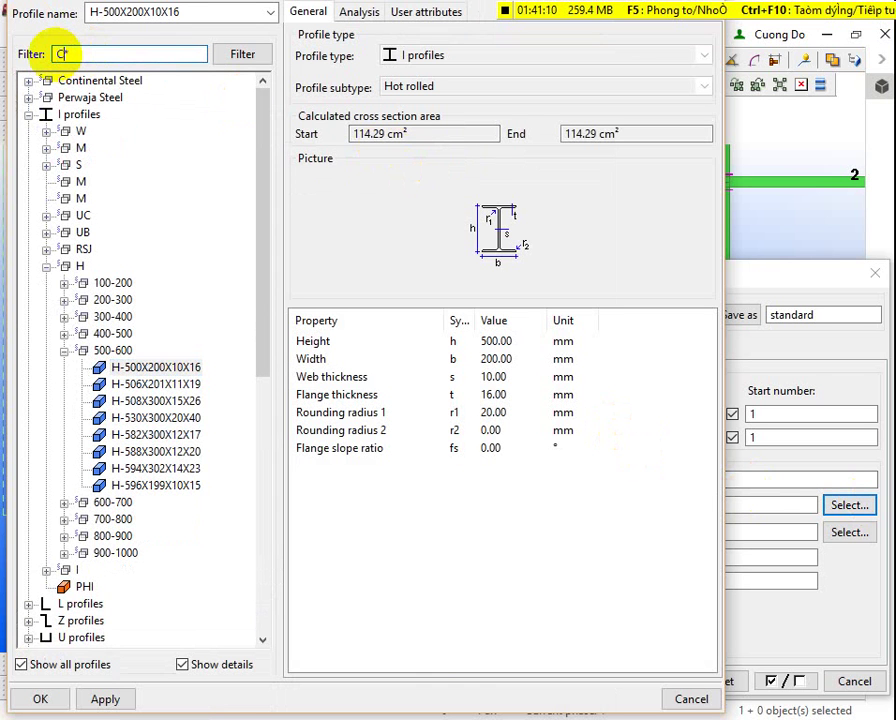
pyautogui.write('C*')
pyautogui.press('Return')
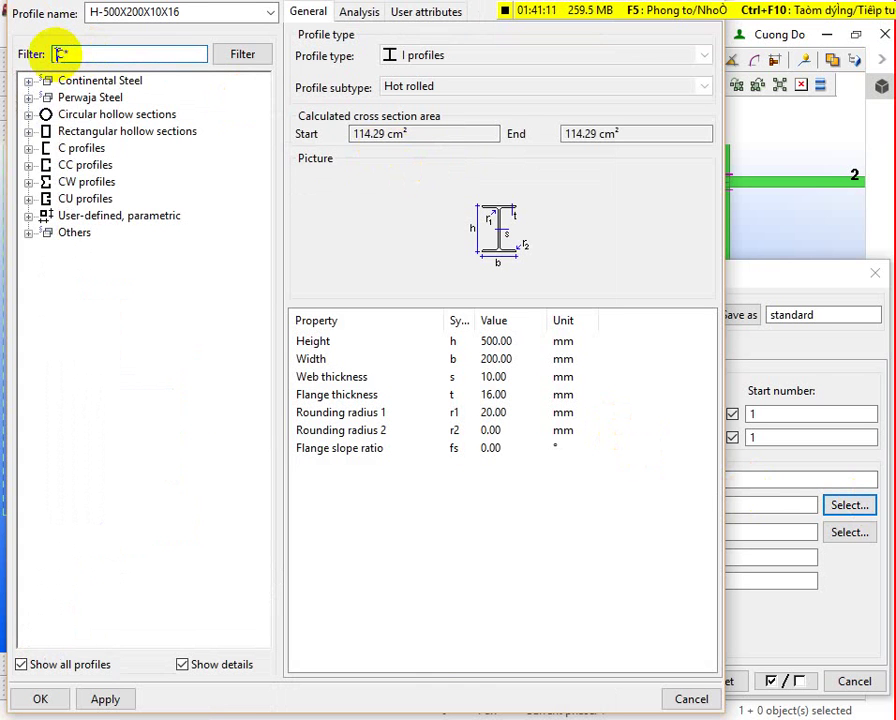
pyautogui.click(28, 148)
pyautogui.click(46, 164)
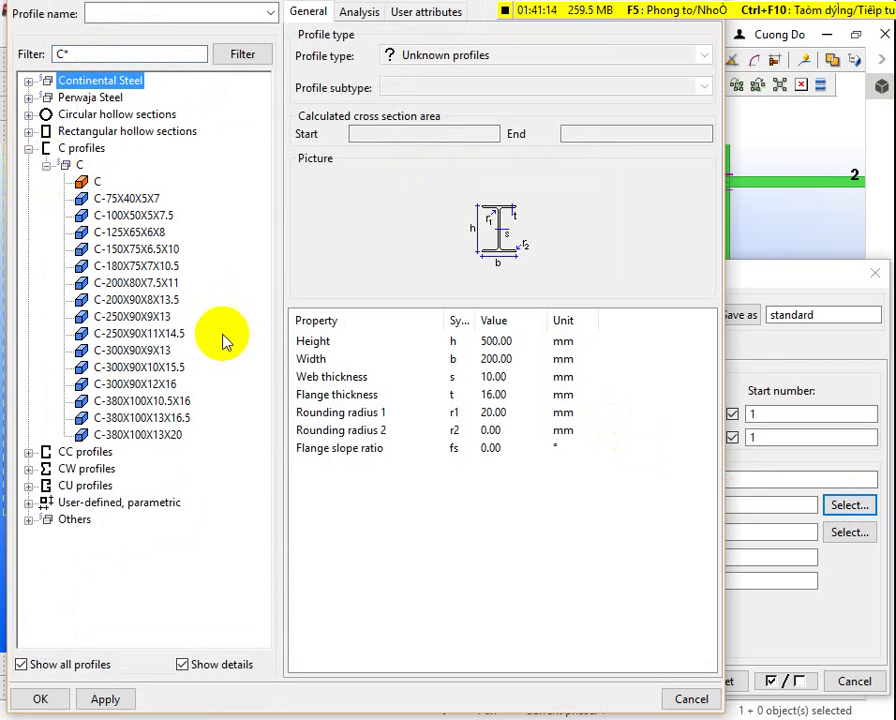
pyautogui.doubleClick(161, 317)
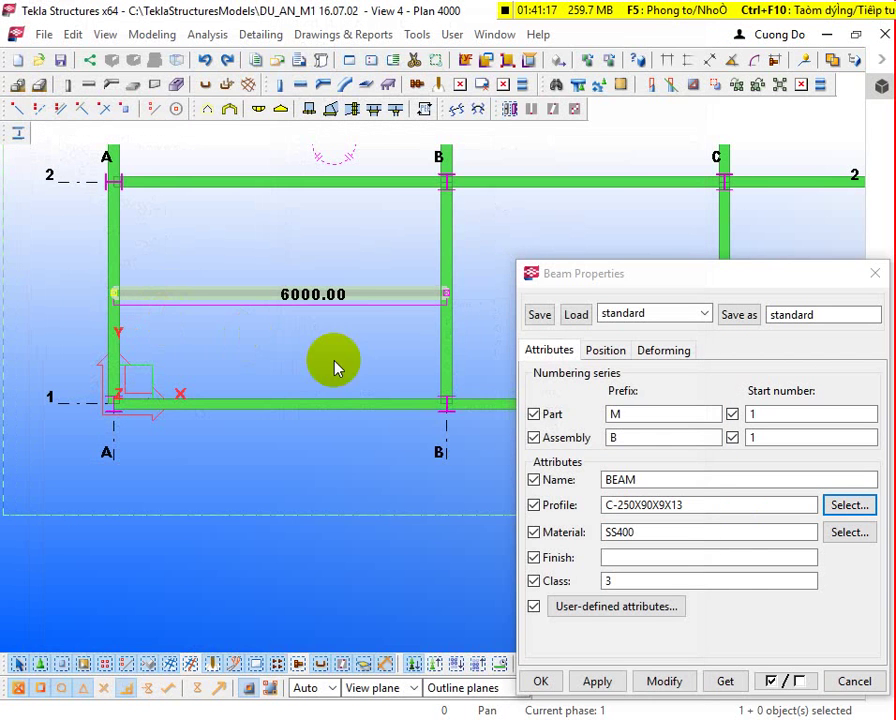
pyautogui.click(672, 681)
# Step: Set the A-to-B channel beam's class to 4
pyautogui.scroll(2, 112, 266)
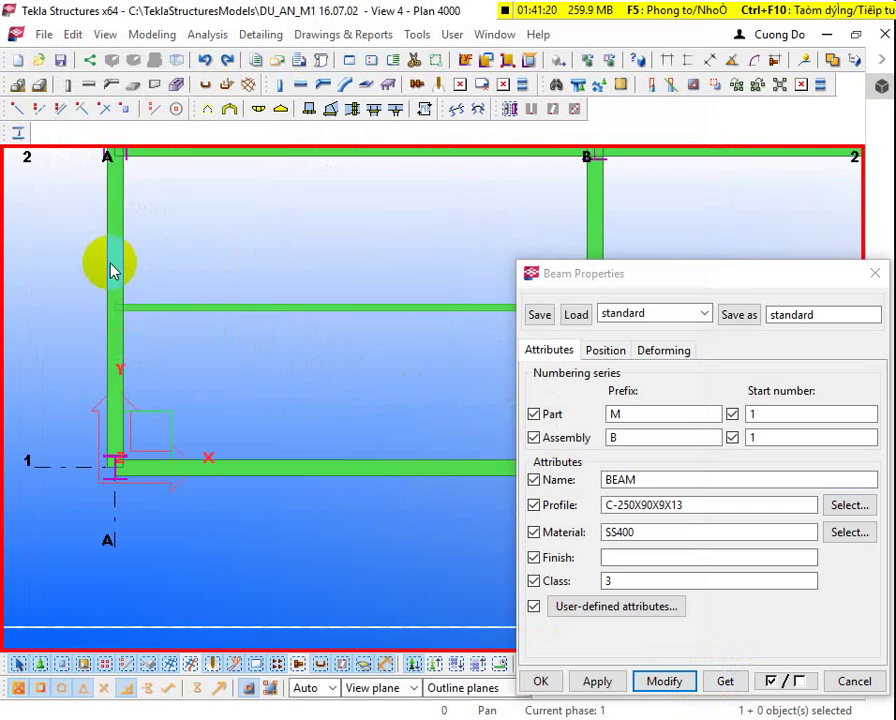
pyautogui.click(178, 304)
pyautogui.doubleClick(632, 580)
pyautogui.write('4')
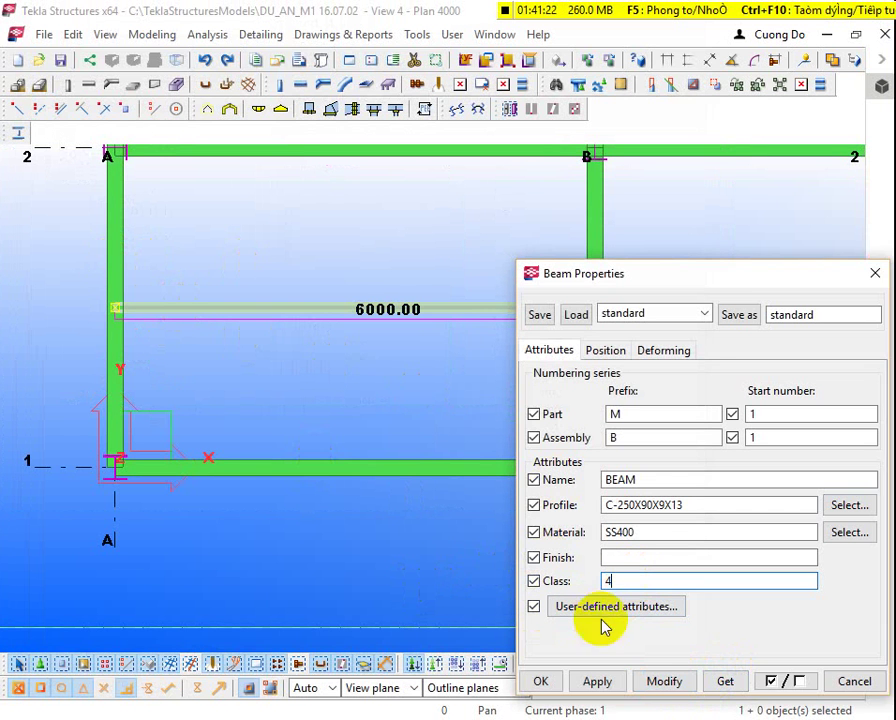
pyautogui.click(645, 681)
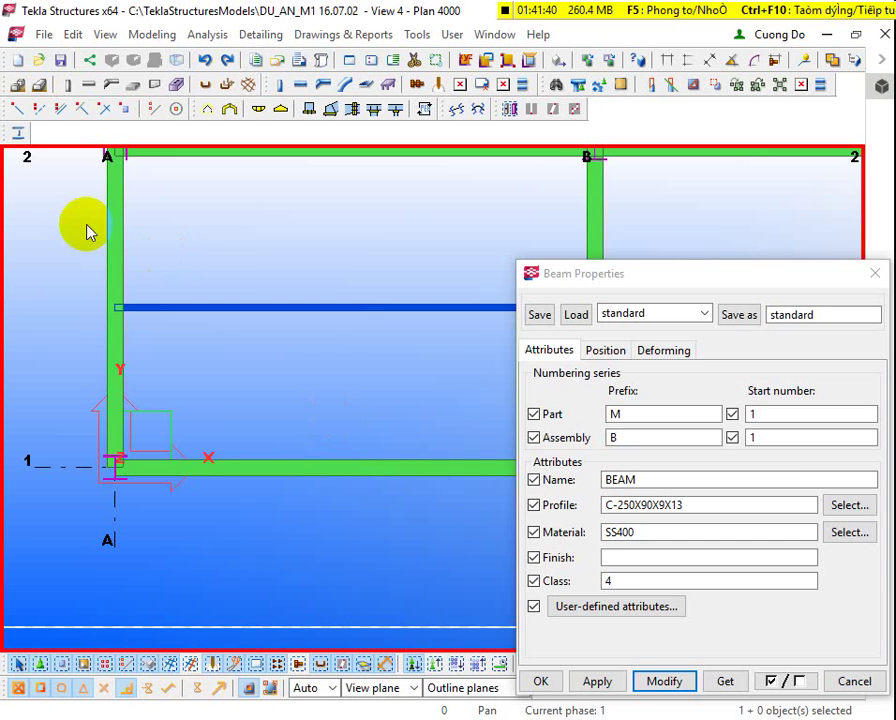
# Step: Show the plan's parts as wireframe and set the channel beam's On plane position to Right
pyautogui.hotkey('ctrl', '1')
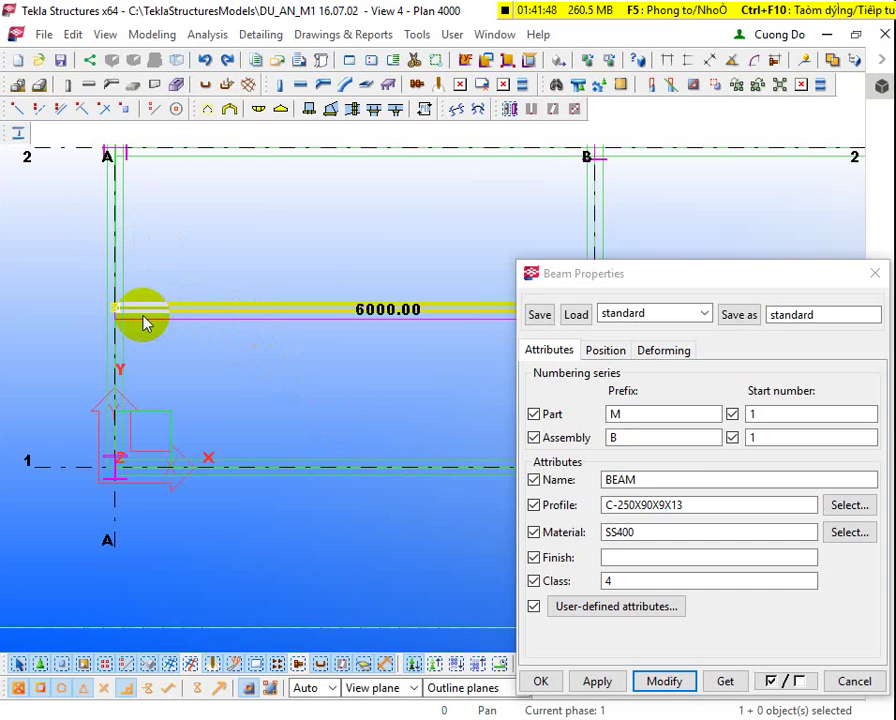
pyautogui.scroll(3, 150, 316)
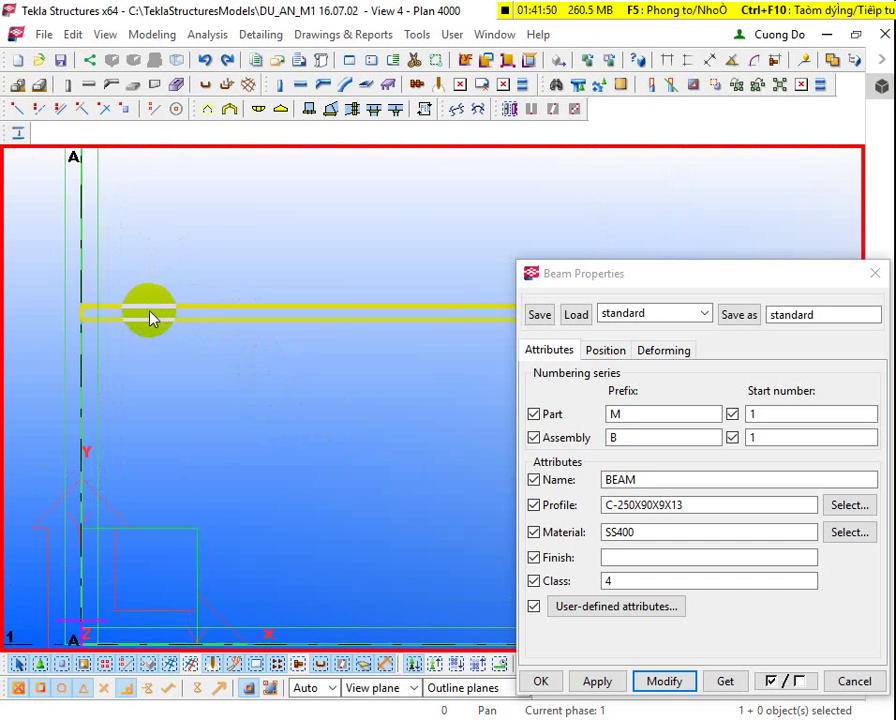
pyautogui.scroll(4, 70, 314)
pyautogui.click(154, 316)
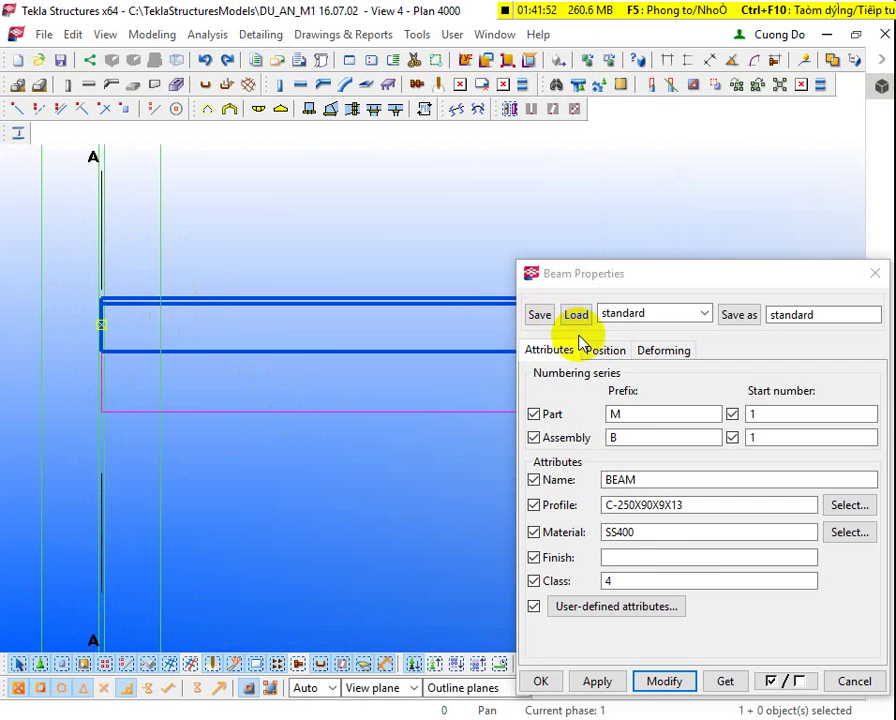
pyautogui.click(606, 351)
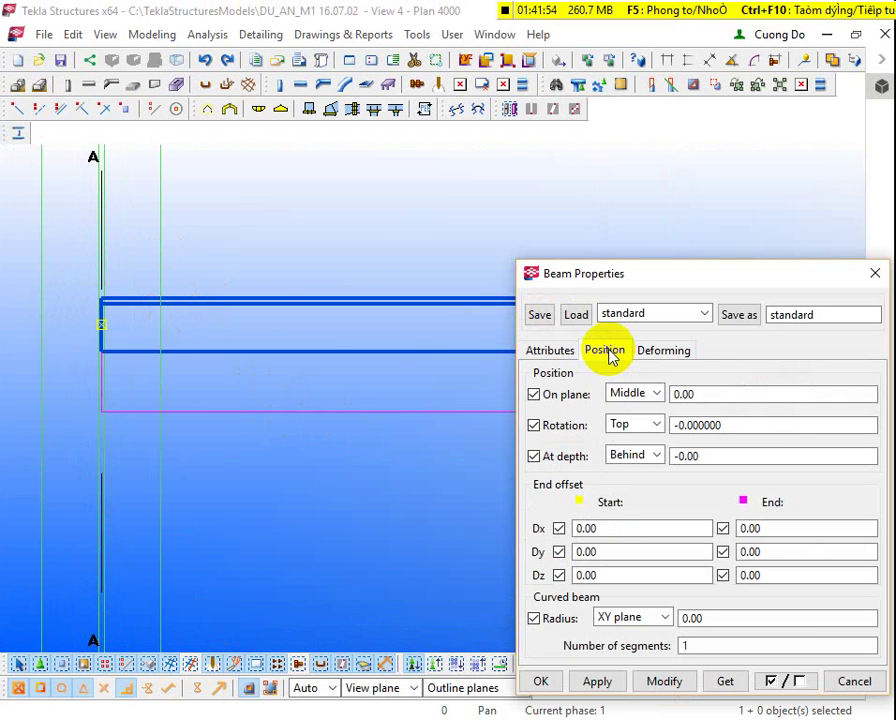
pyautogui.click(631, 398)
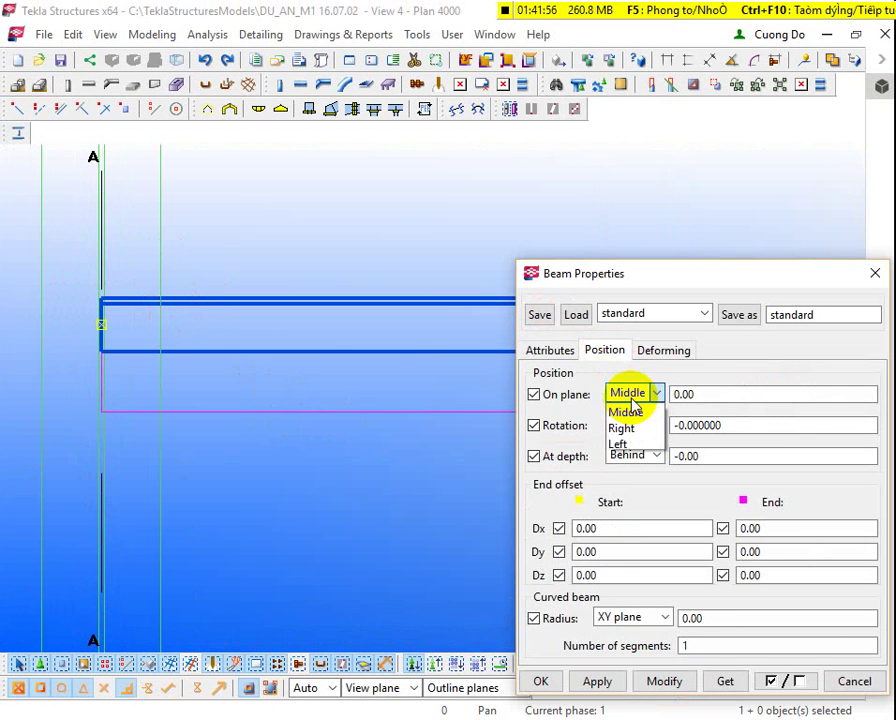
pyautogui.click(630, 428)
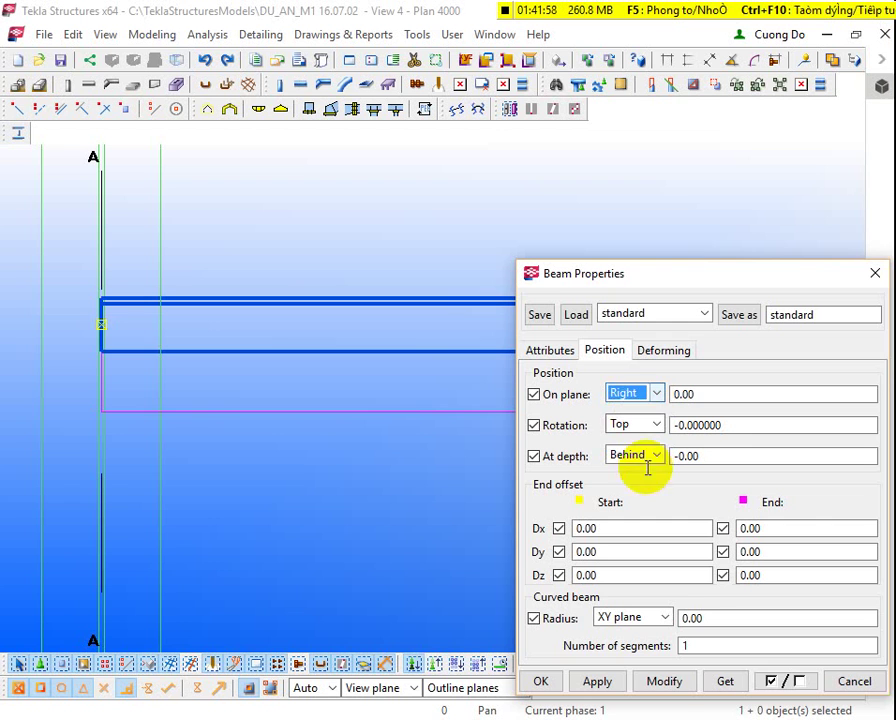
pyautogui.click(670, 683)
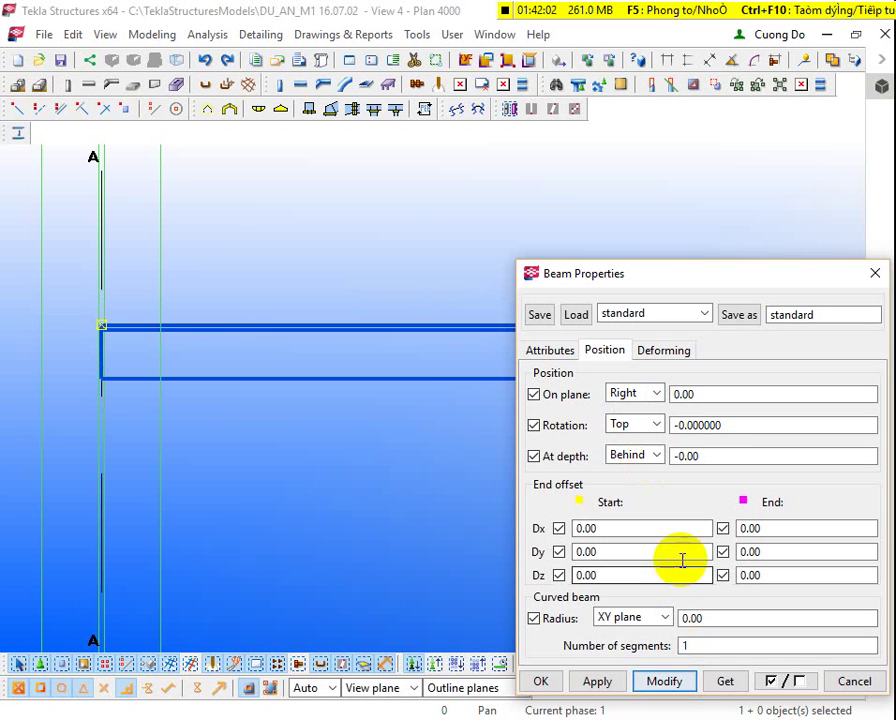
# Step: Examine the channel's placement relative to its reference line and the On plane position options
pyautogui.click(642, 395)
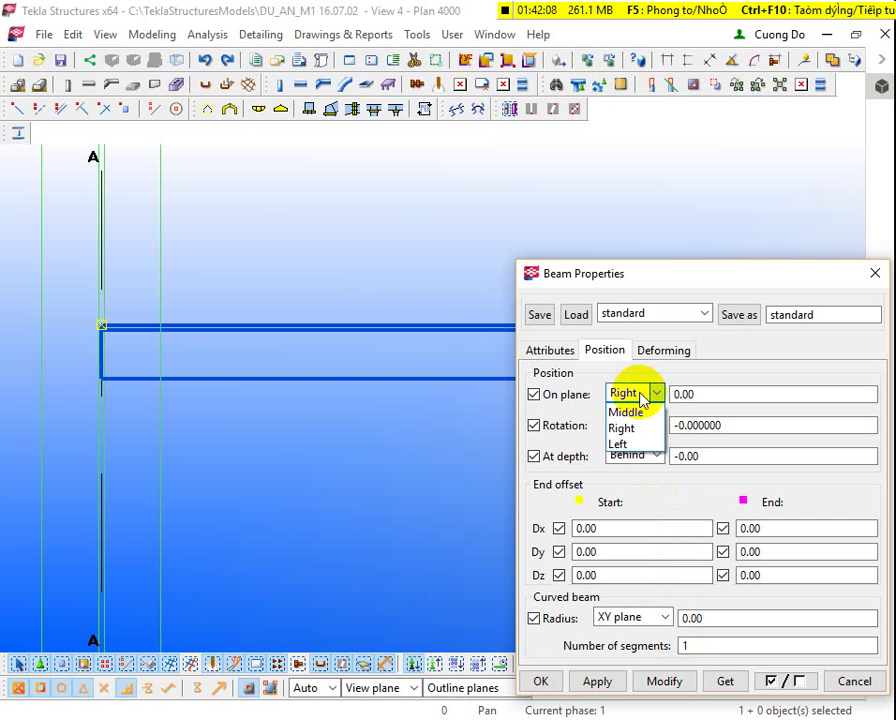
pyautogui.click(270, 474)
pyautogui.scroll(2, 98, 318)
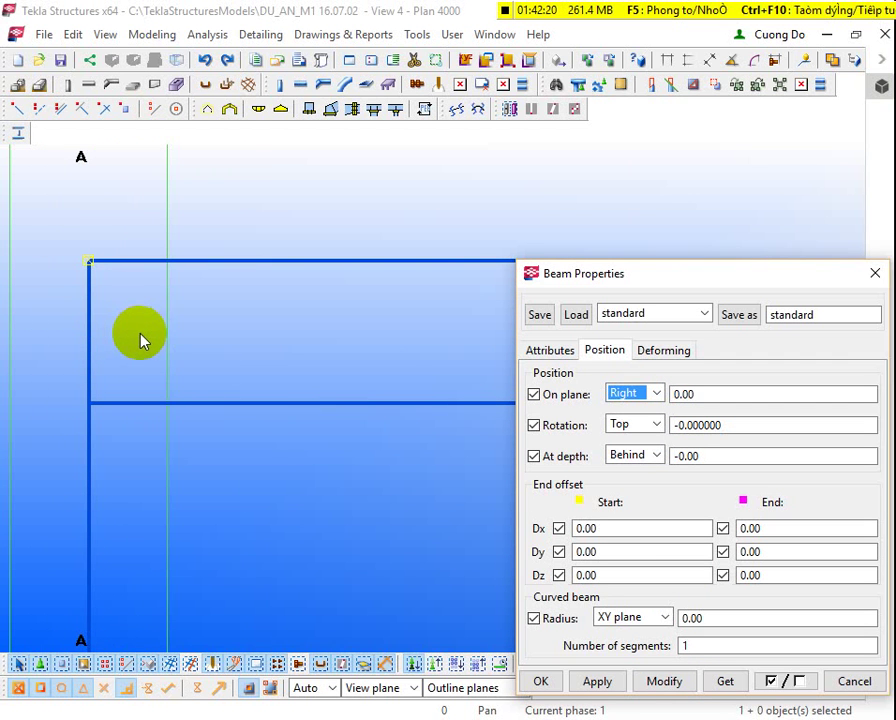
pyautogui.scroll(-3, 100, 360)
pyautogui.scroll(-5, 100, 360)
pyautogui.scroll(7, 120, 356)
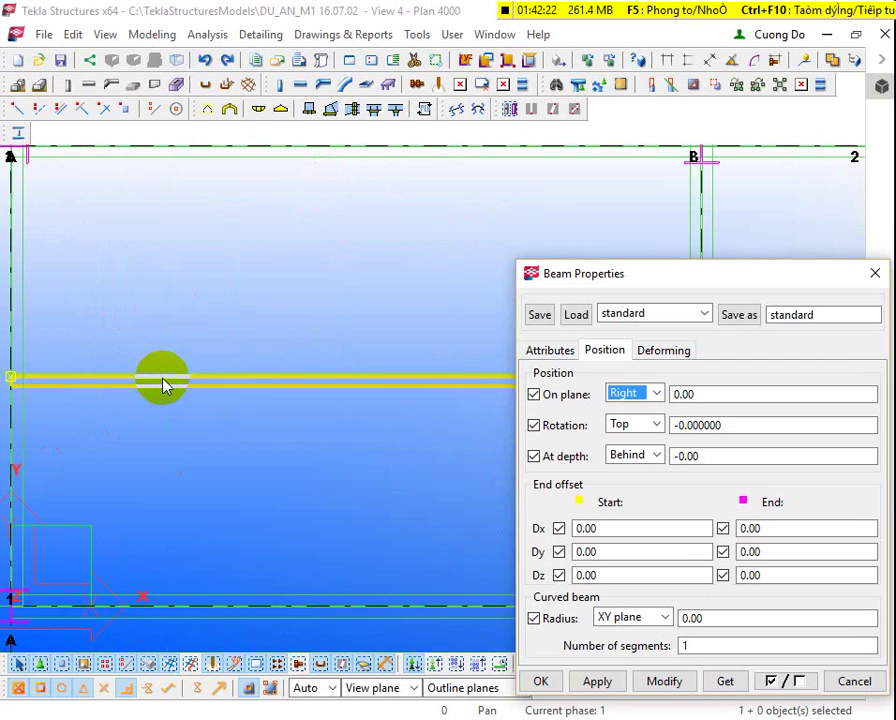
pyautogui.click(651, 397)
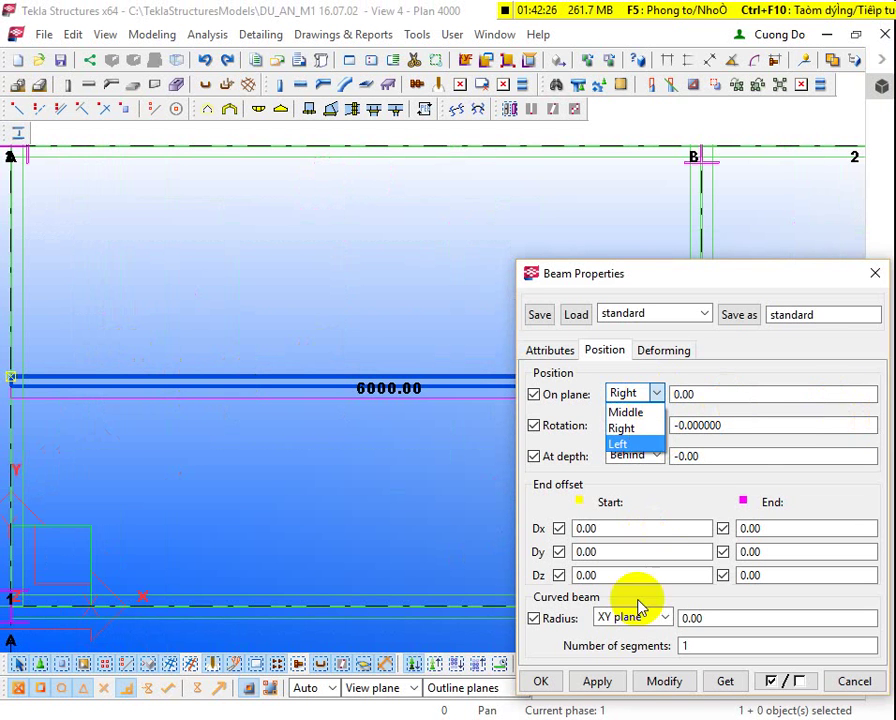
pyautogui.click(426, 554)
pyautogui.scroll(-1, 232, 337)
pyautogui.scroll(-3, 232, 337)
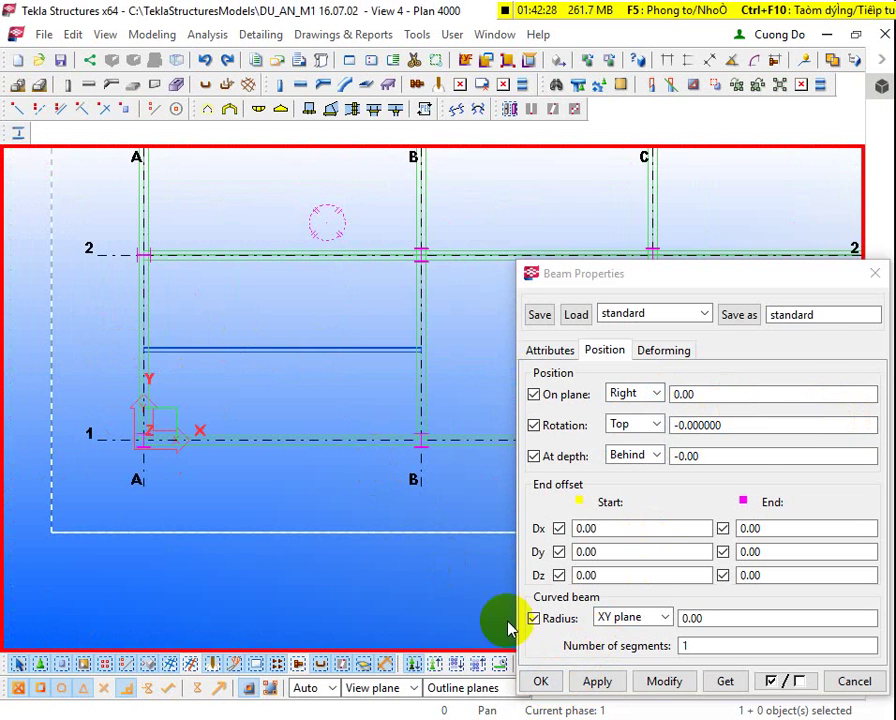
# Step: Accept the channel's beam properties and model a matching beam from the A-to-B channel's end on grid B to grid C
pyautogui.click(540, 681)
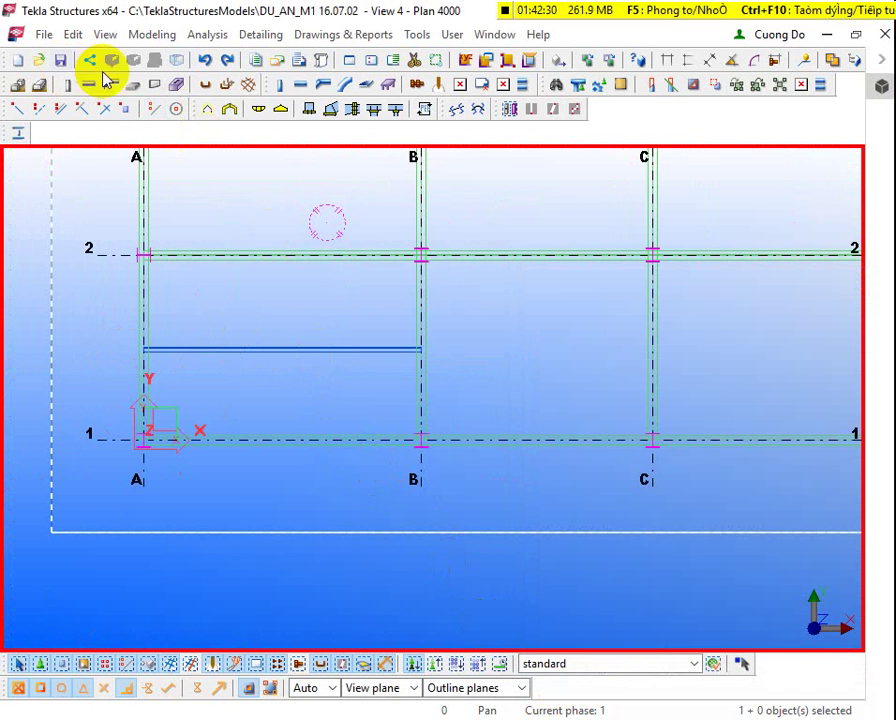
pyautogui.click(301, 84)
pyautogui.click(428, 303)
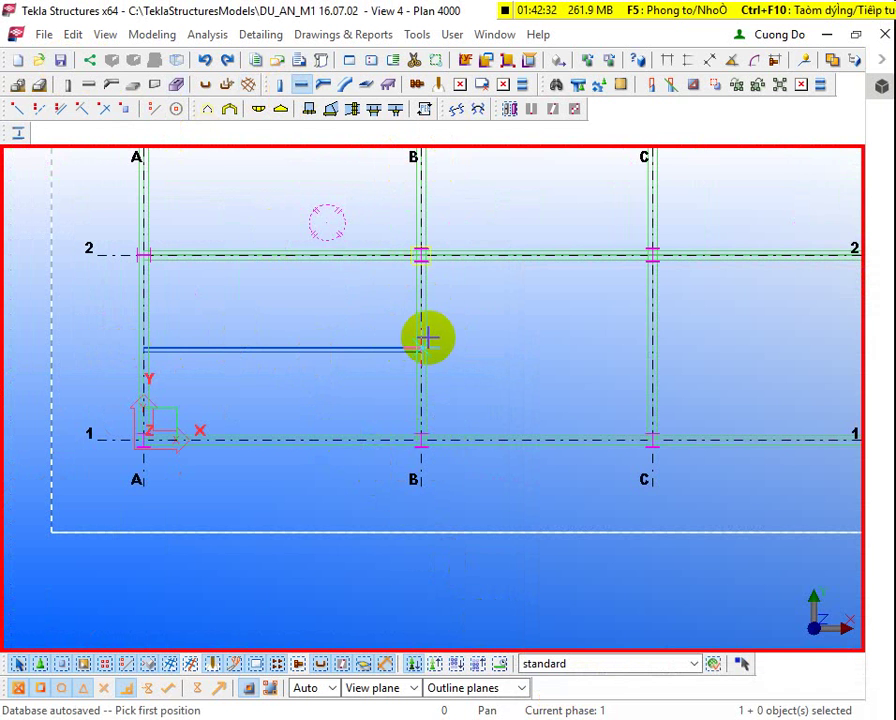
pyautogui.click(423, 347)
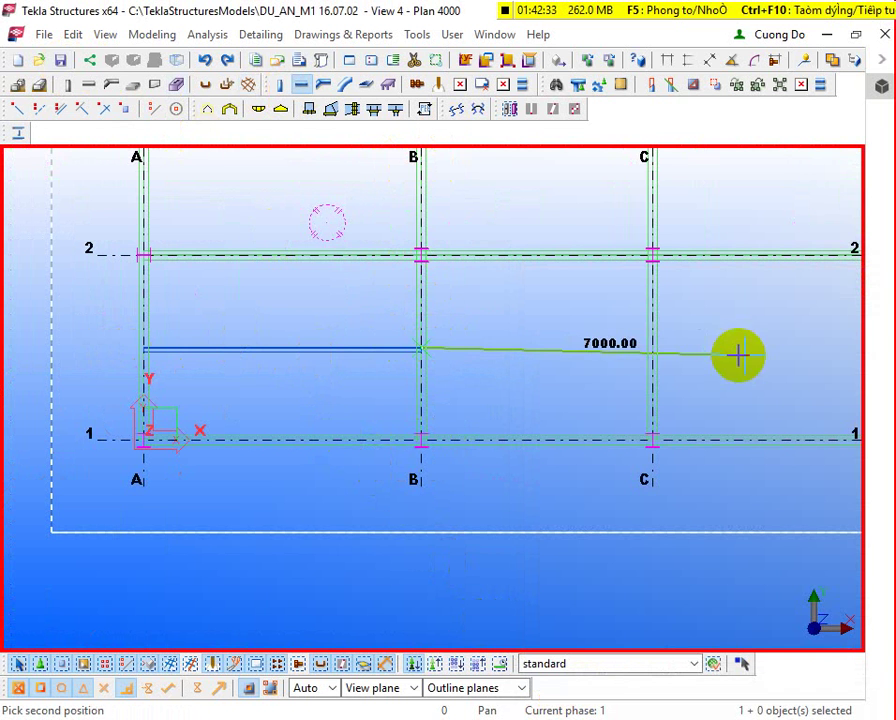
pyautogui.click(651, 357)
pyautogui.scroll(-2, 470, 450)
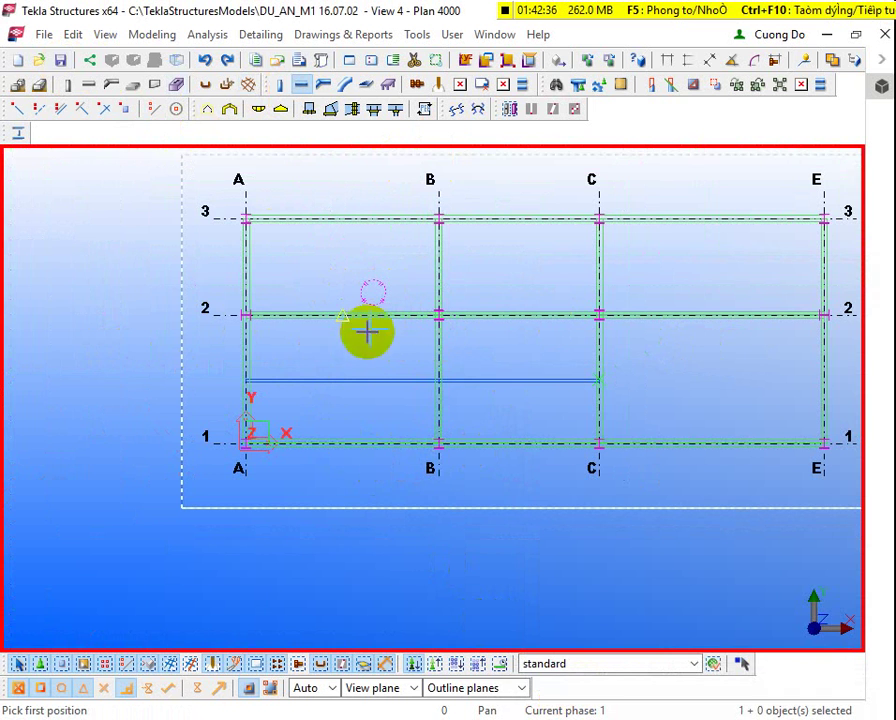
# Step: Copy the two channel beams spanning grids A to C by 3500 mm so they run midway between grids 2 and 3
pyautogui.click(245, 380)
pyautogui.click(438, 380)
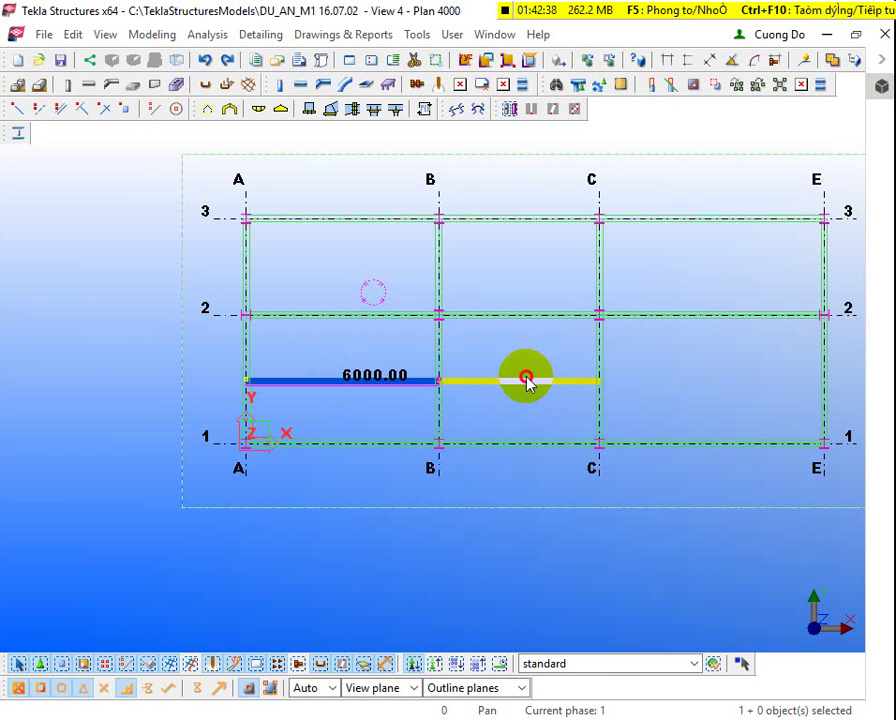
pyautogui.keyDown('ctrl'); pyautogui.click(527, 380); pyautogui.keyUp('ctrl')
pyautogui.scroll(2, 292, 380)
pyautogui.hotkey('ctrl', 'c')
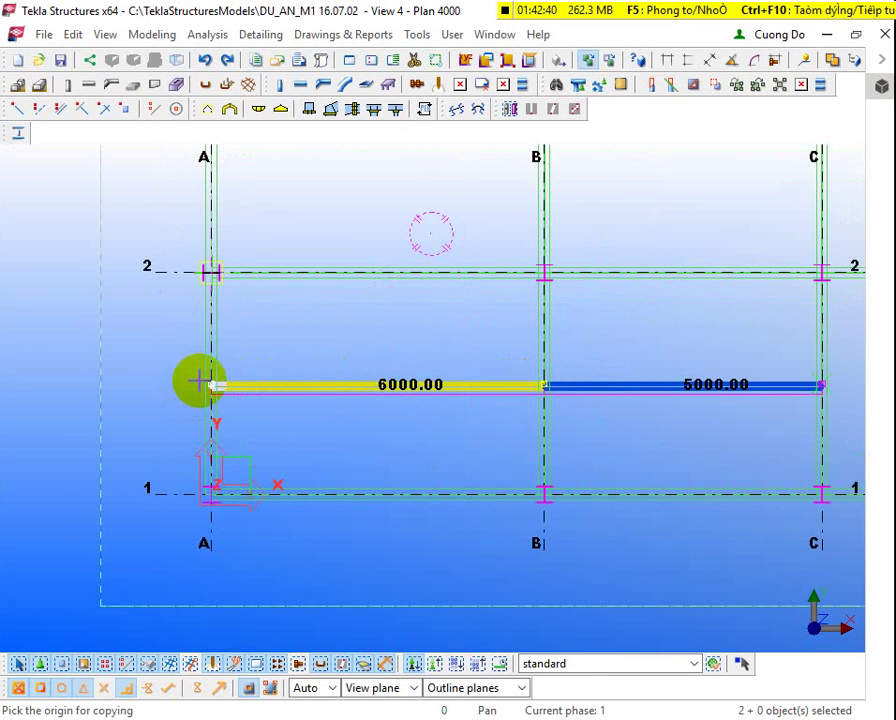
pyautogui.click(206, 382)
pyautogui.scroll(-2, 242, 412)
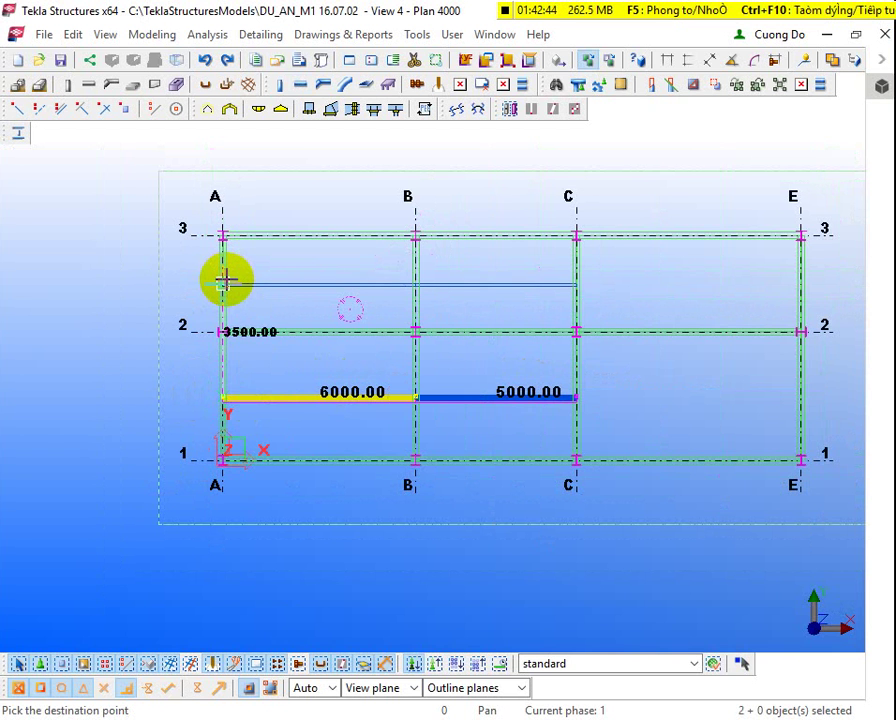
pyautogui.click(222, 397)
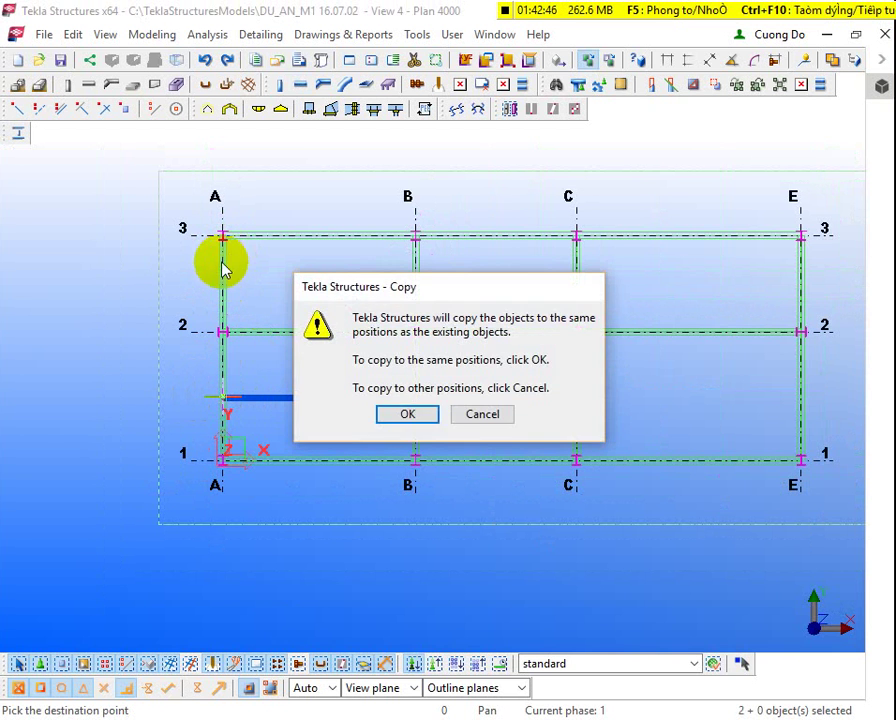
pyautogui.click(462, 415)
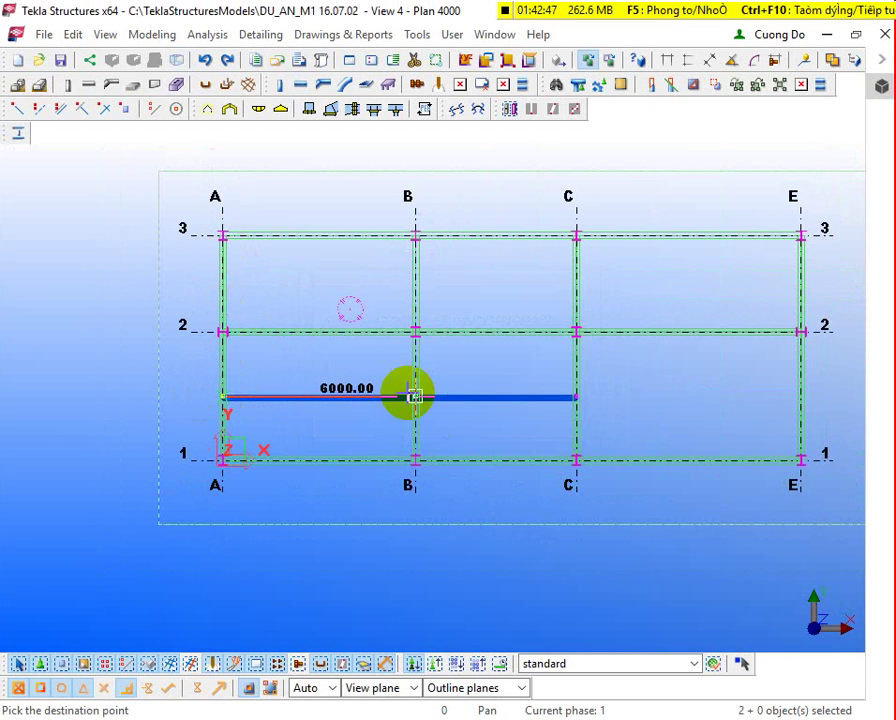
pyautogui.click(221, 281)
pyautogui.press('Escape')
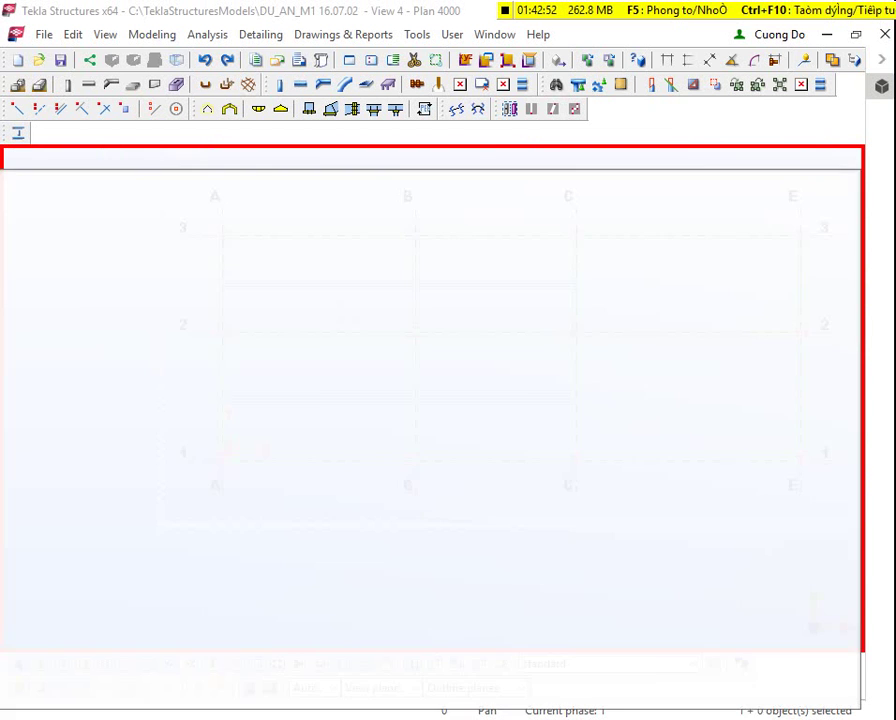
# Step: Check the secondary beam layout and profiles between grids A and C in the M1-E1-PLAN.pdf drawing in Foxit Reader
pyautogui.keyDown('ctrl'); pyautogui.scroll(-1, 425, 495); pyautogui.keyUp('ctrl')
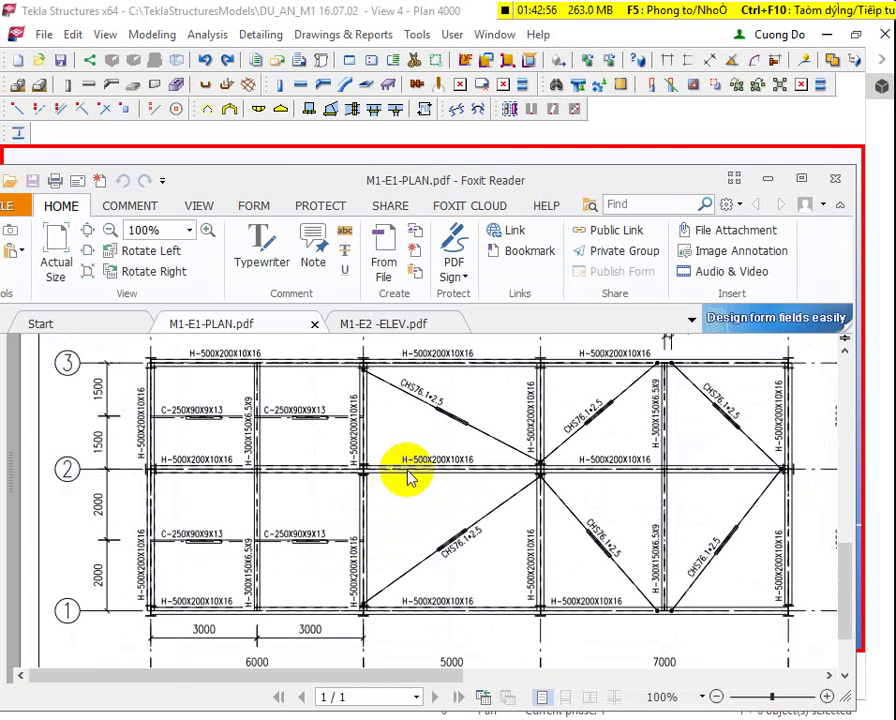
pyautogui.click(810, 34)
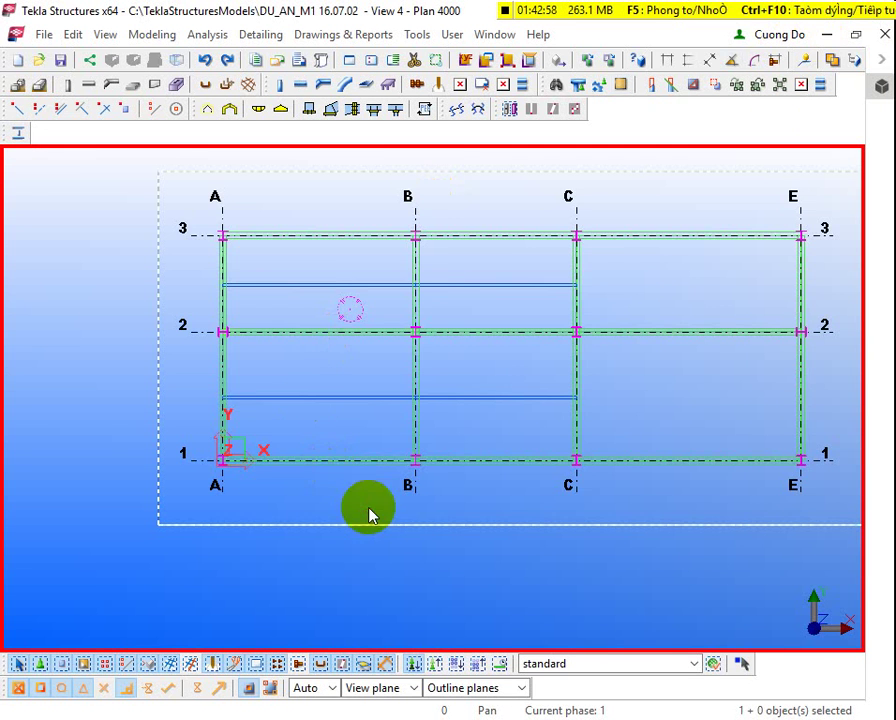
pyautogui.scroll(2, 358, 415)
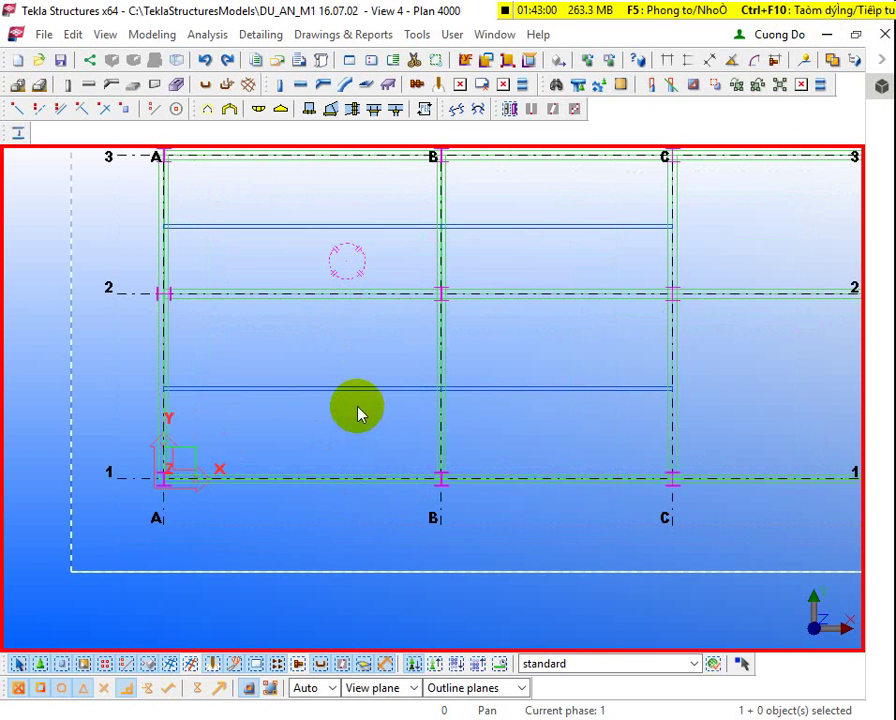
pyautogui.scroll(-2, 393, 421)
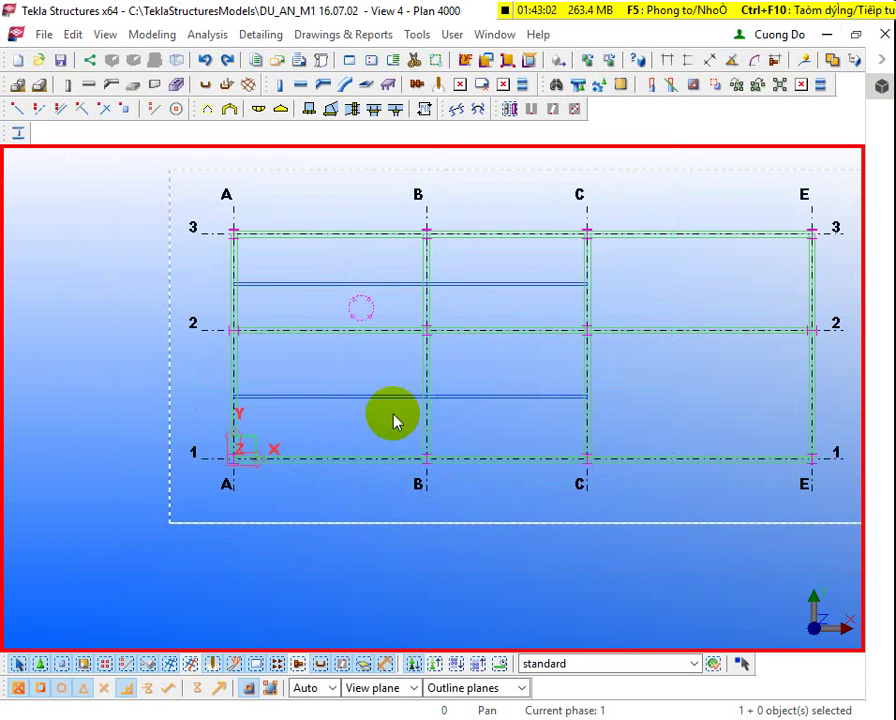
pyautogui.hotkey('alt', 'Tab')
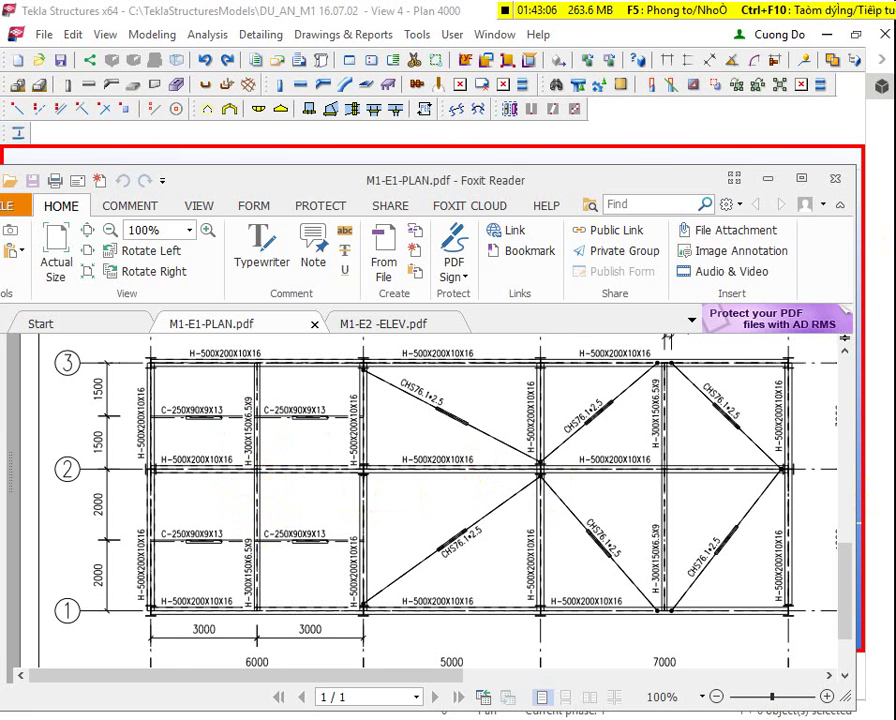
# Step: Return to Tekla Structures and restore the Plan 4000 view to full size
pyautogui.click(676, 86)
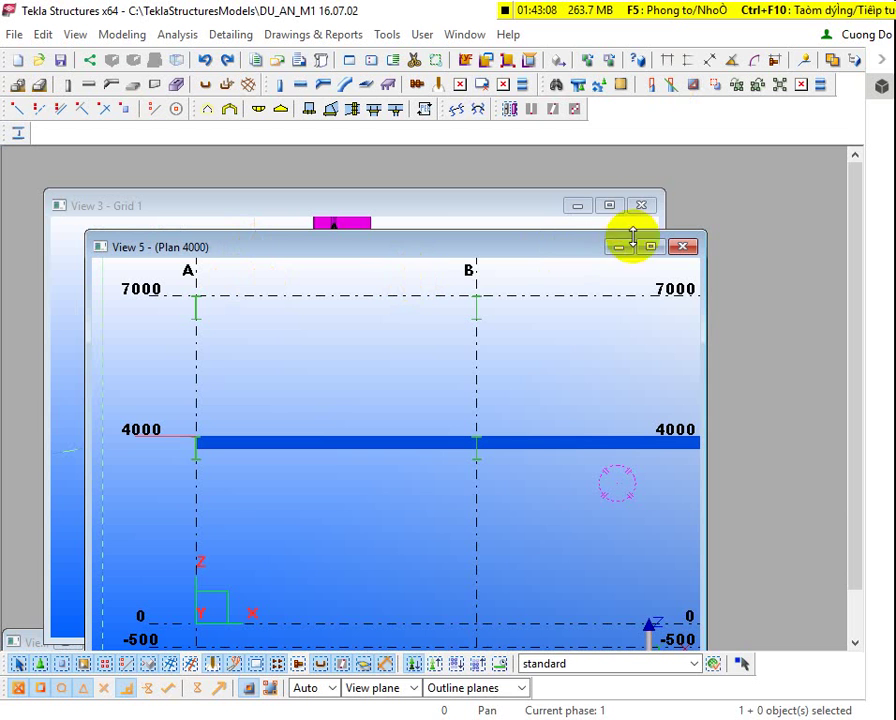
pyautogui.click(464, 34)
pyautogui.click(530, 216)
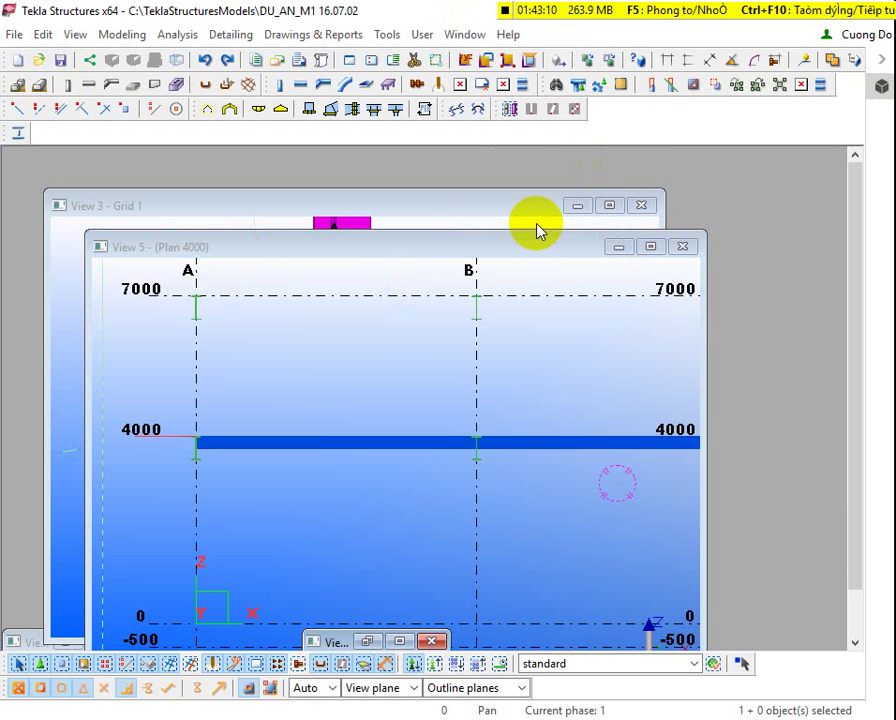
pyautogui.click(366, 642)
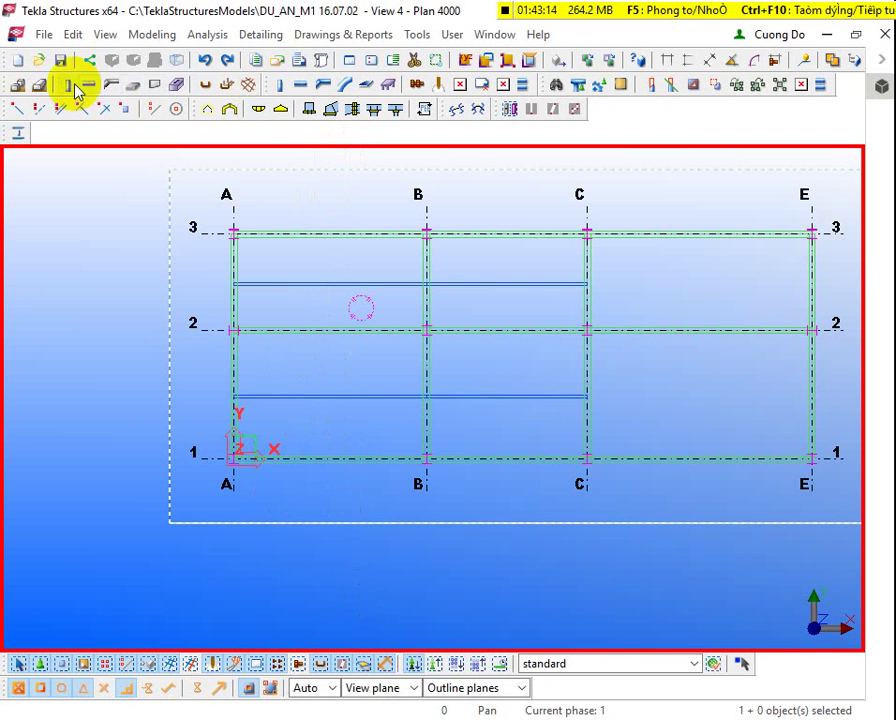
# Step: Model two beams midway between grids A and B, one from grid 1 to 2 and one from grid 2 to 3
pyautogui.click(298, 84)
pyautogui.scroll(2, 316, 453)
pyautogui.scroll(1, 316, 453)
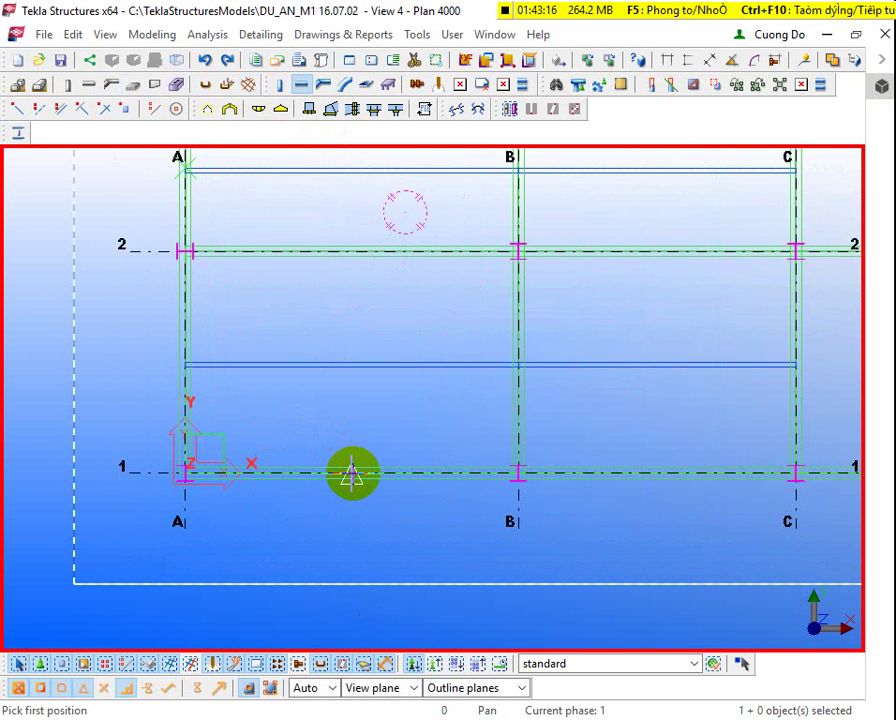
pyautogui.click(348, 470)
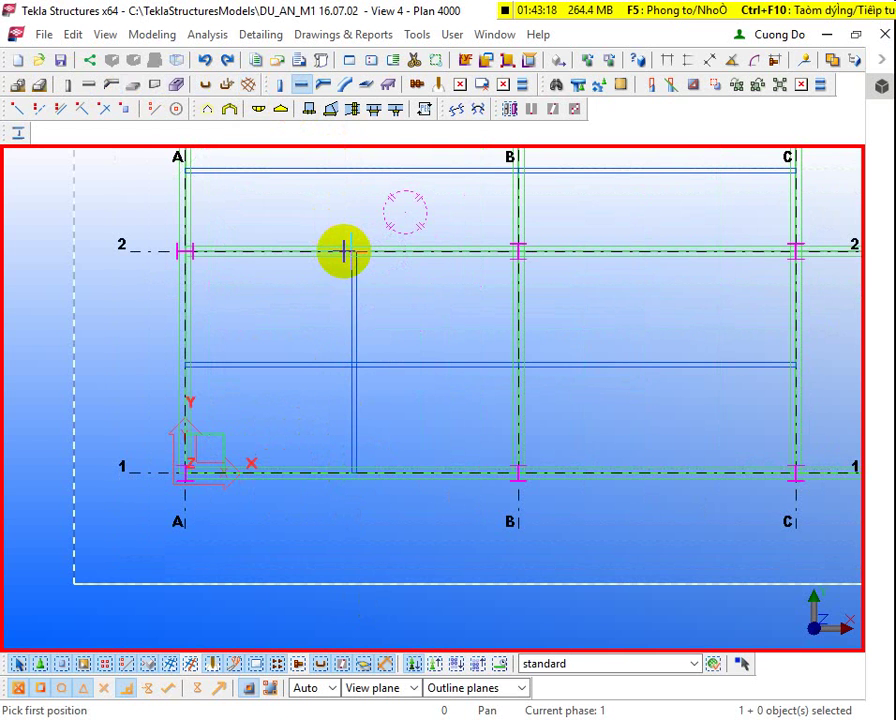
pyautogui.scroll(-3, 348, 256)
pyautogui.scroll(2, 352, 260)
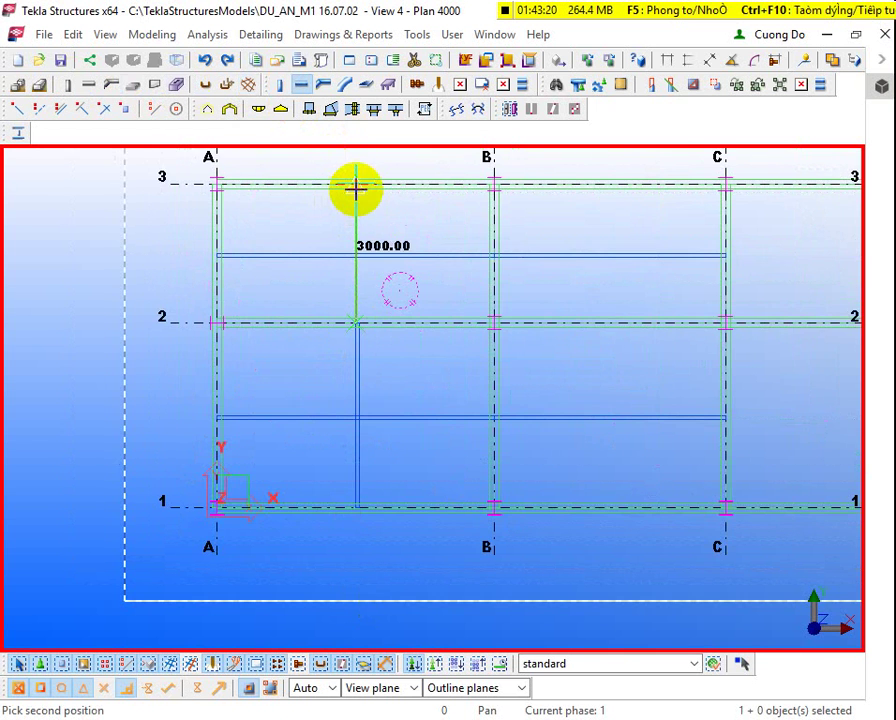
pyautogui.click(355, 188)
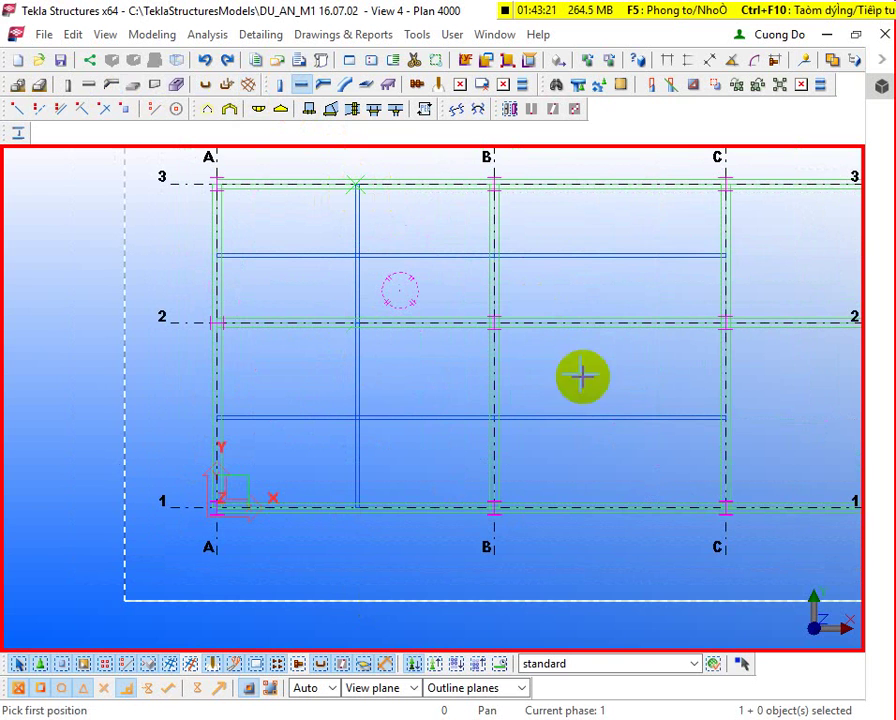
# Step: Model two more beams midway between grids B and C, one from grid 1 to 2 and one from grid 2 to 3
pyautogui.click(609, 504)
pyautogui.click(609, 322)
pyautogui.click(609, 322)
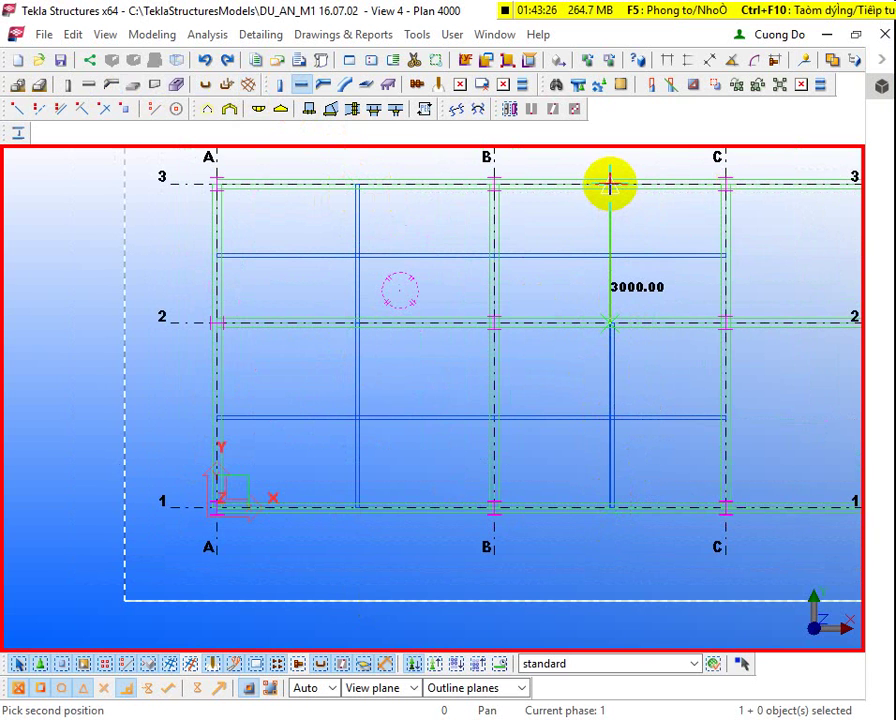
pyautogui.click(609, 184)
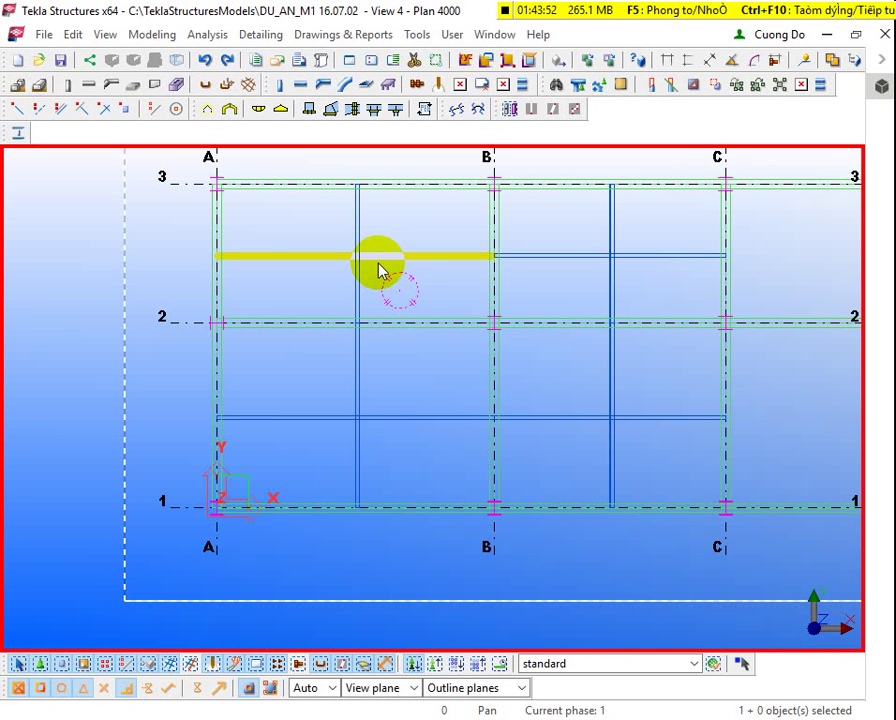
# Step: For the mid-bay A-B beam between grids 1 and 2, filter the profile catalog by H-30* and expand the 300-400 H profiles
pyautogui.click(362, 452)
pyautogui.doubleClick(362, 452)
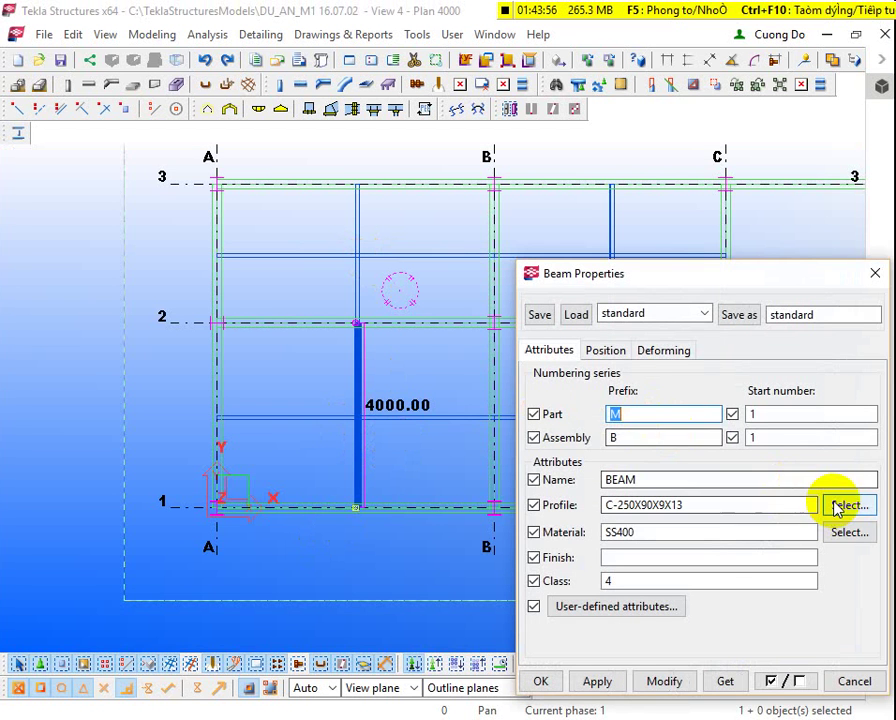
pyautogui.click(849, 505)
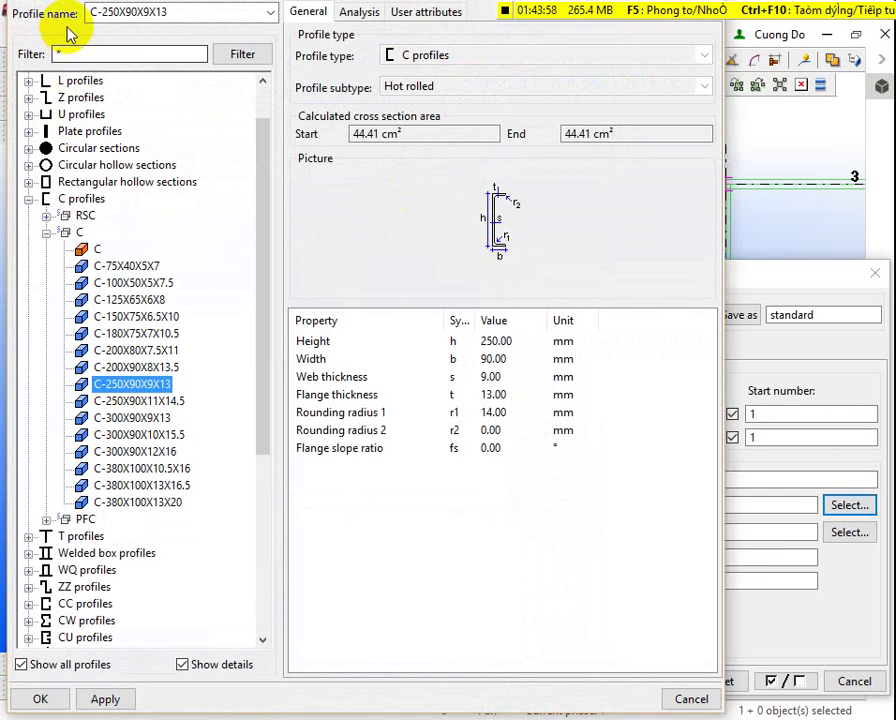
pyautogui.click(53, 50)
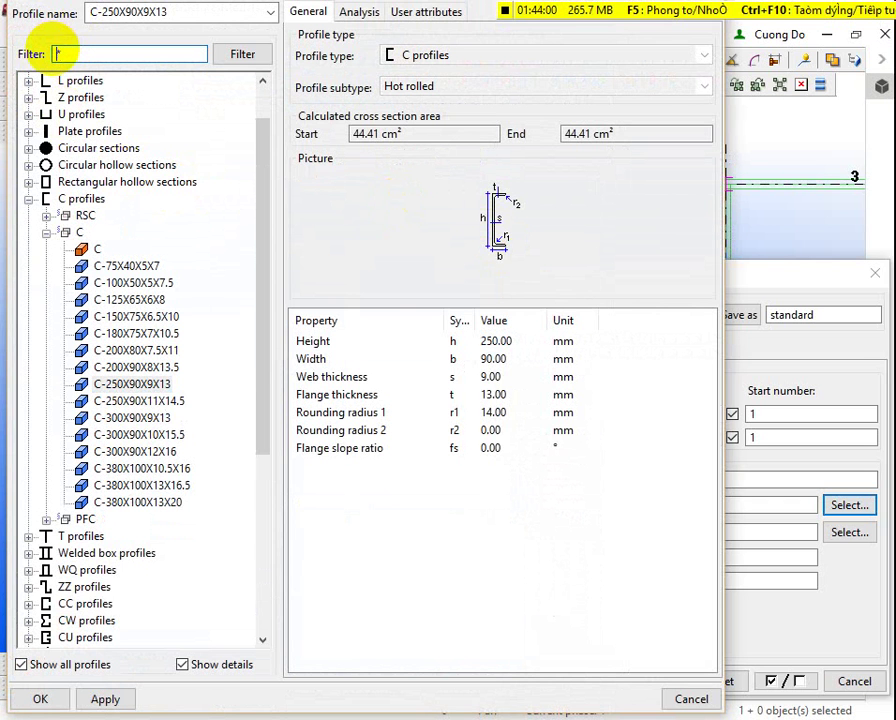
pyautogui.write('H-30*')
pyautogui.press('Return')
pyautogui.doubleClick(36, 82)
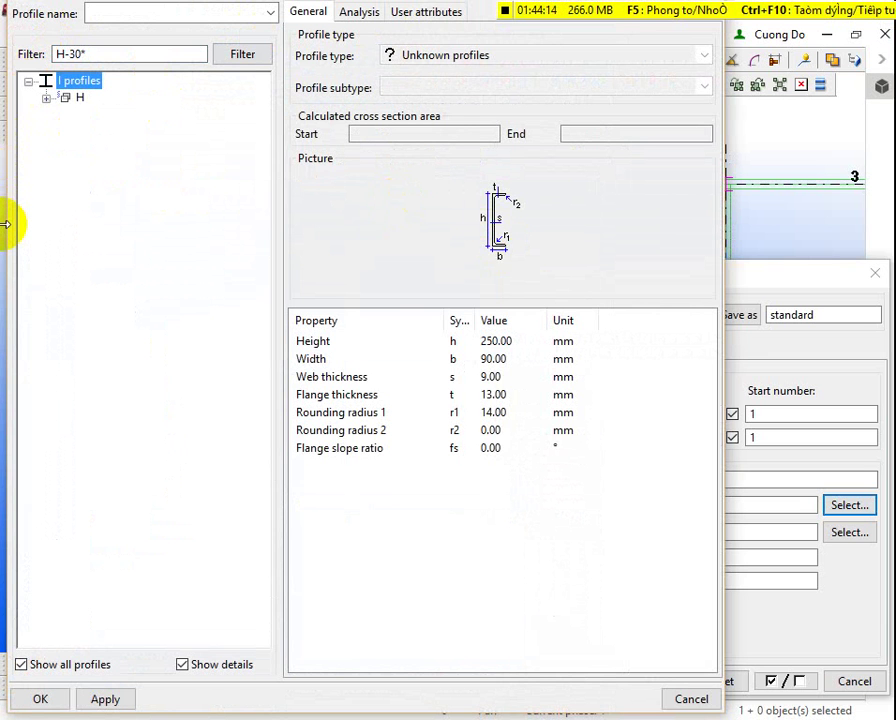
pyautogui.click(45, 99)
pyautogui.click(64, 114)
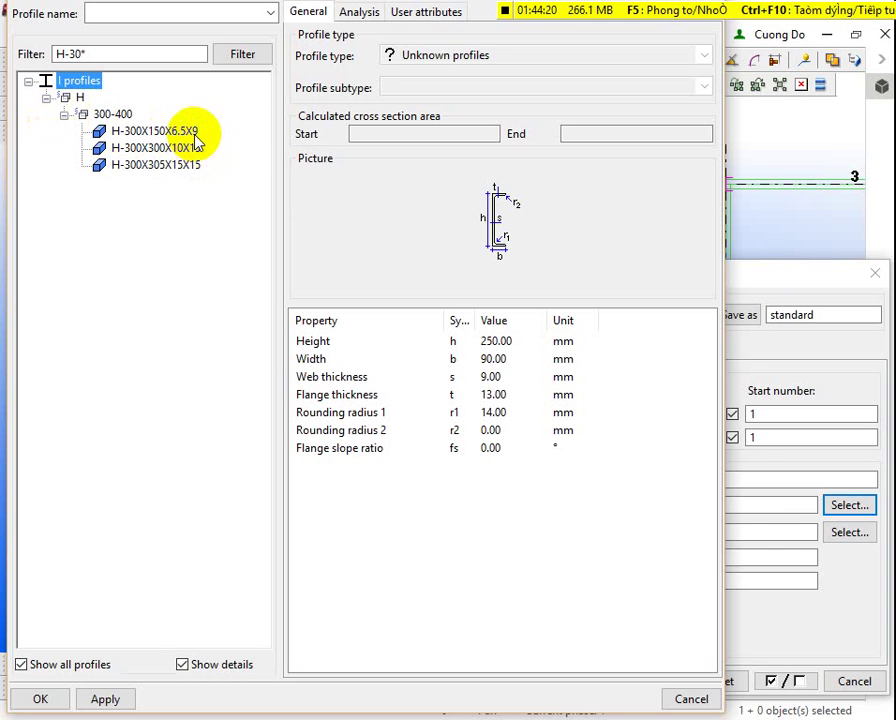
# Step: Compare the profile with the plan drawing and give the mid-bay A-B beam profile H-300X150X6.5X9 and class 5
pyautogui.hotkey('alt', 'Tab')
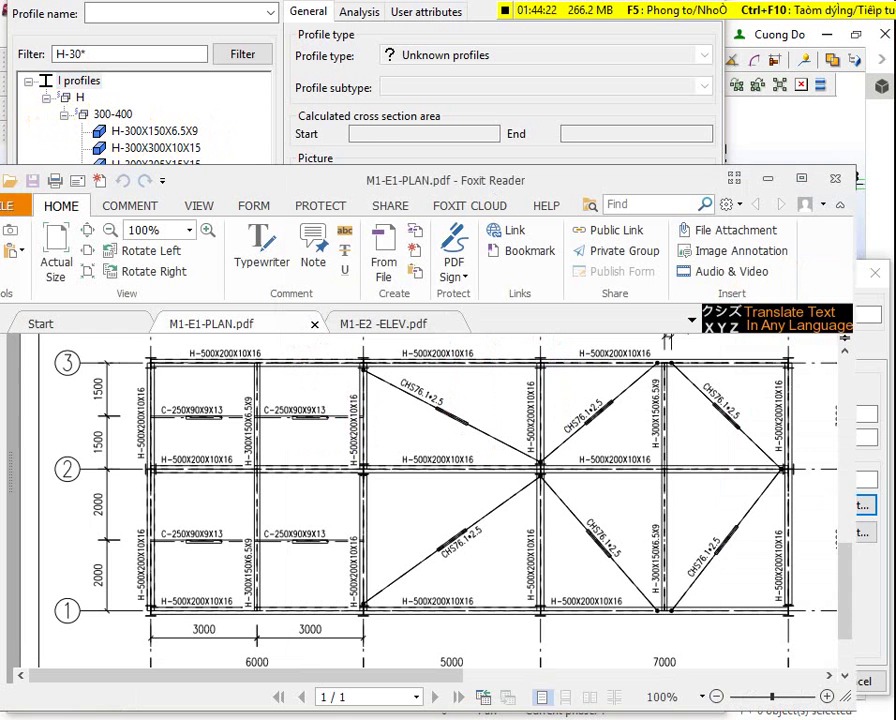
pyautogui.hotkey('alt', 'Tab')
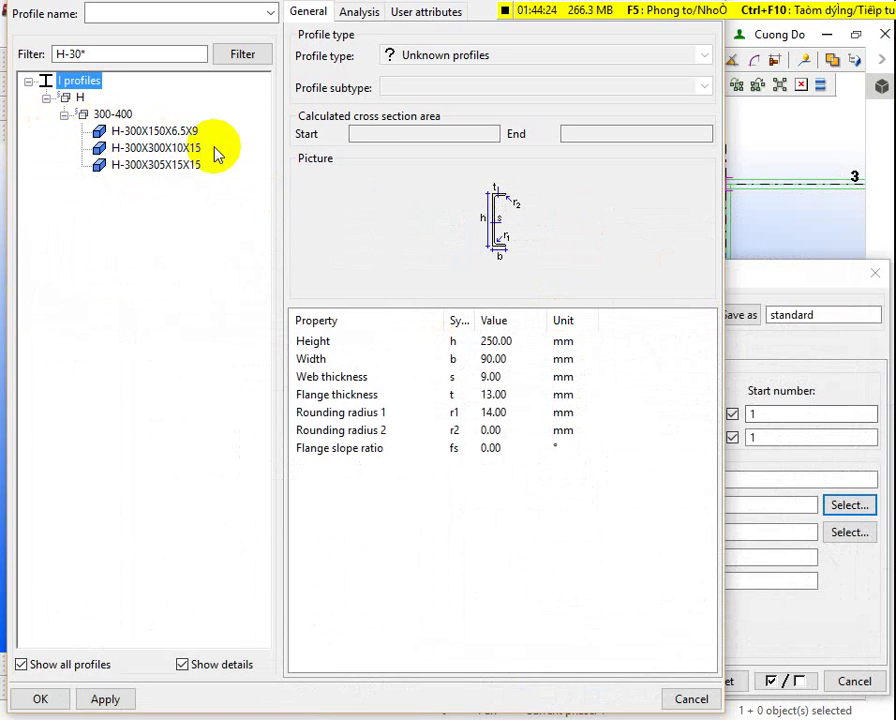
pyautogui.click(183, 131)
pyautogui.doubleClick(183, 131)
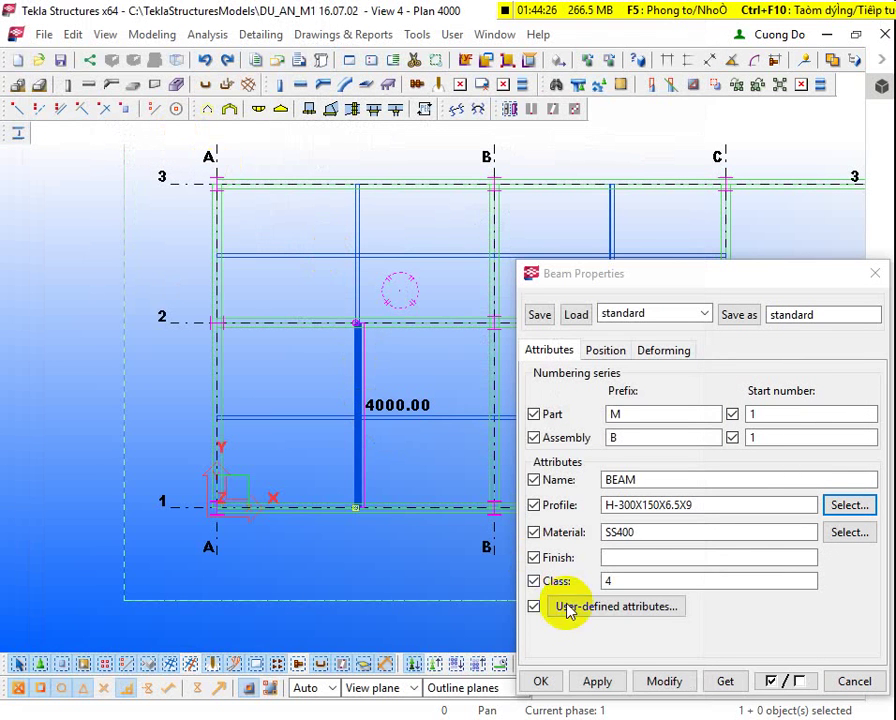
pyautogui.click(664, 681)
pyautogui.doubleClick(626, 579)
pyautogui.write('5')
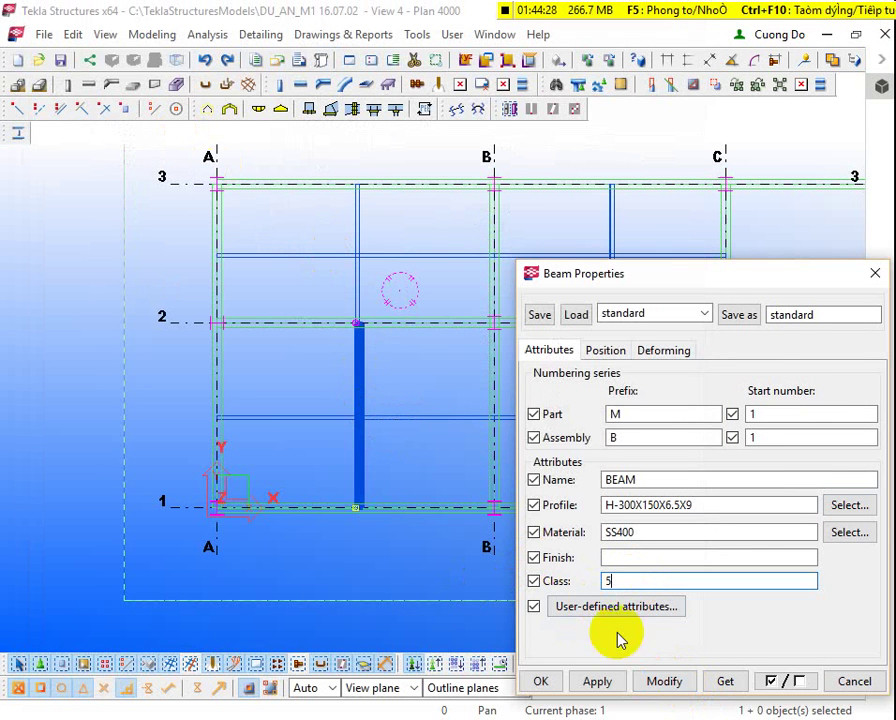
pyautogui.click(668, 681)
# Step: Apply the H-300X150X6.5X9 profile and class 5 to the A-B beam between grids 2 and 3 and both mid-bay B-C beams
pyautogui.keyDown('ctrl'); pyautogui.click(358, 300); pyautogui.keyUp('ctrl')
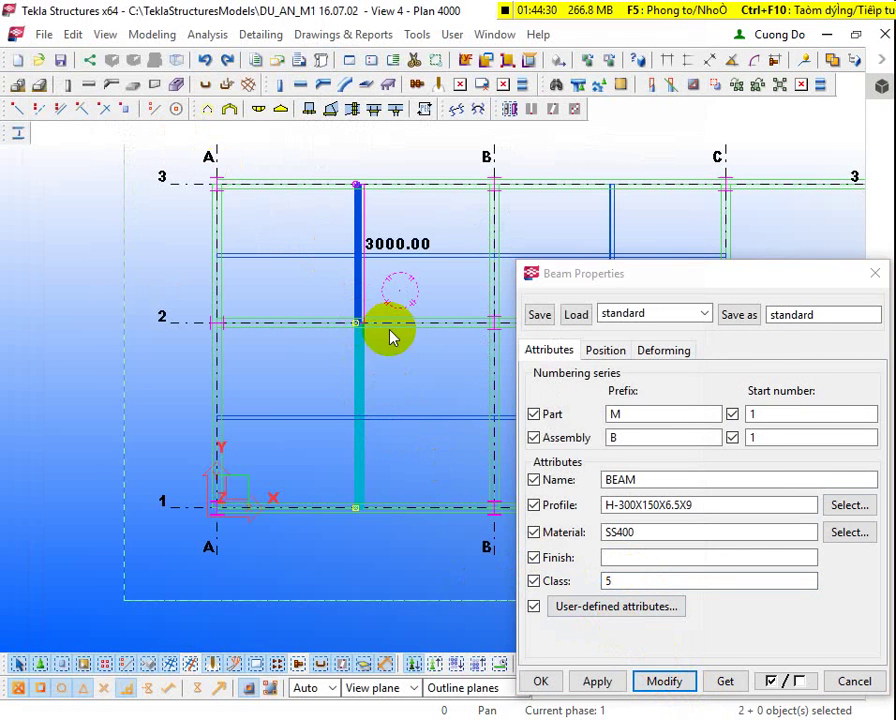
pyautogui.click(664, 681)
pyautogui.moveTo(330, 532); pyautogui.dragTo(180, 540, button='middle')
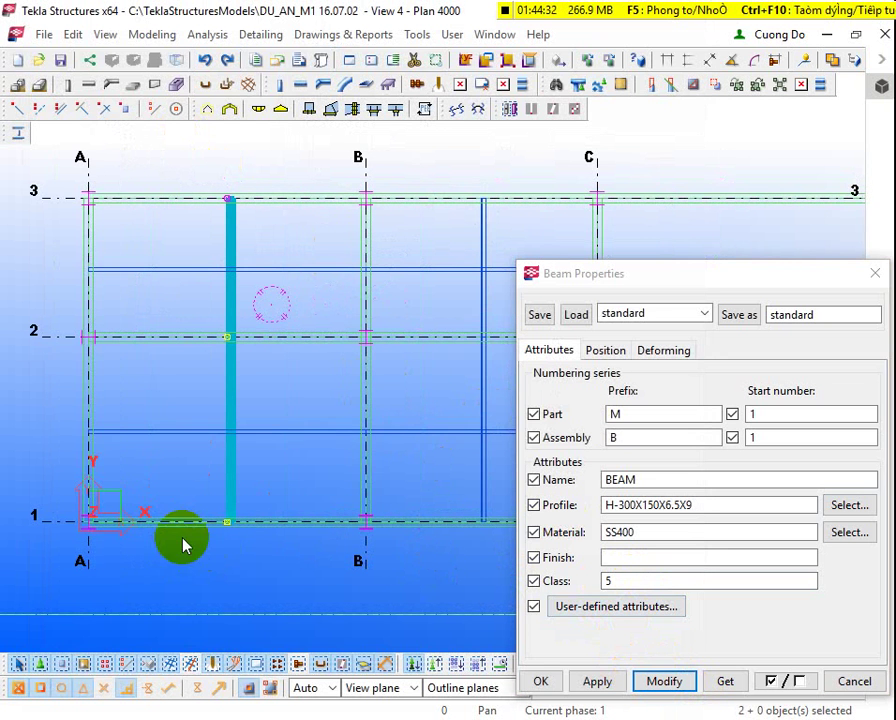
pyautogui.keyDown('ctrl'); pyautogui.click(486, 385); pyautogui.keyUp('ctrl')
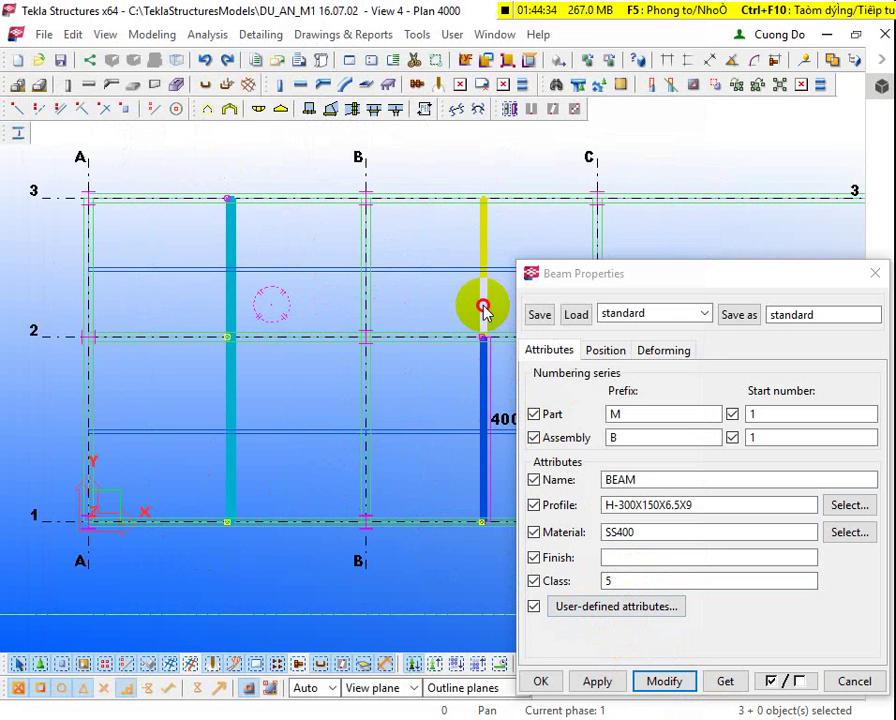
pyautogui.keyDown('ctrl'); pyautogui.click(482, 305); pyautogui.keyUp('ctrl')
pyautogui.click(678, 684)
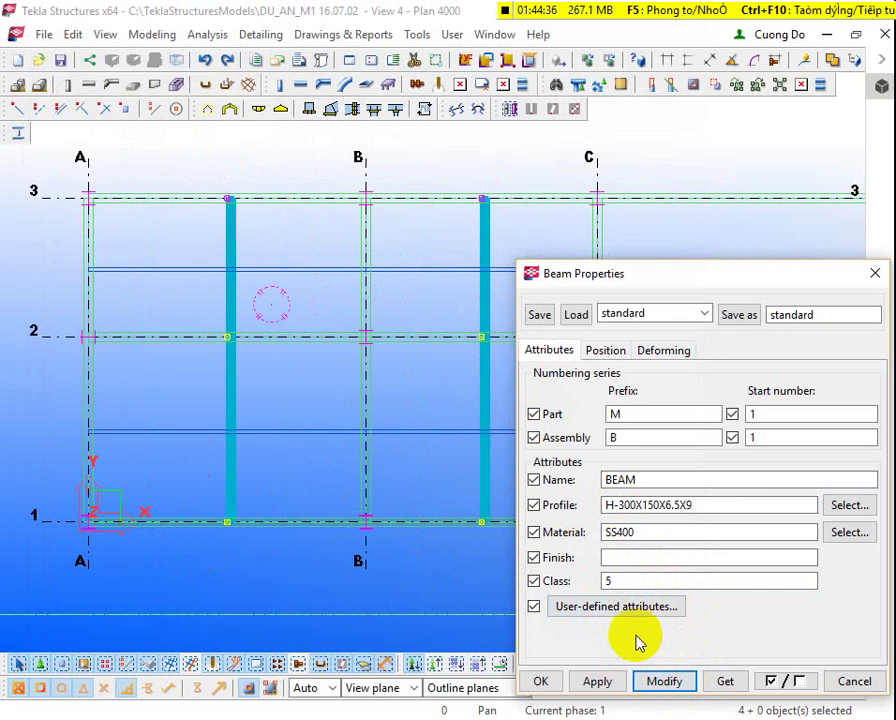
# Step: Set the On plane position of the four mid-bay H-300X150X6.5X9 beams to Middle
pyautogui.click(606, 350)
pyautogui.click(636, 394)
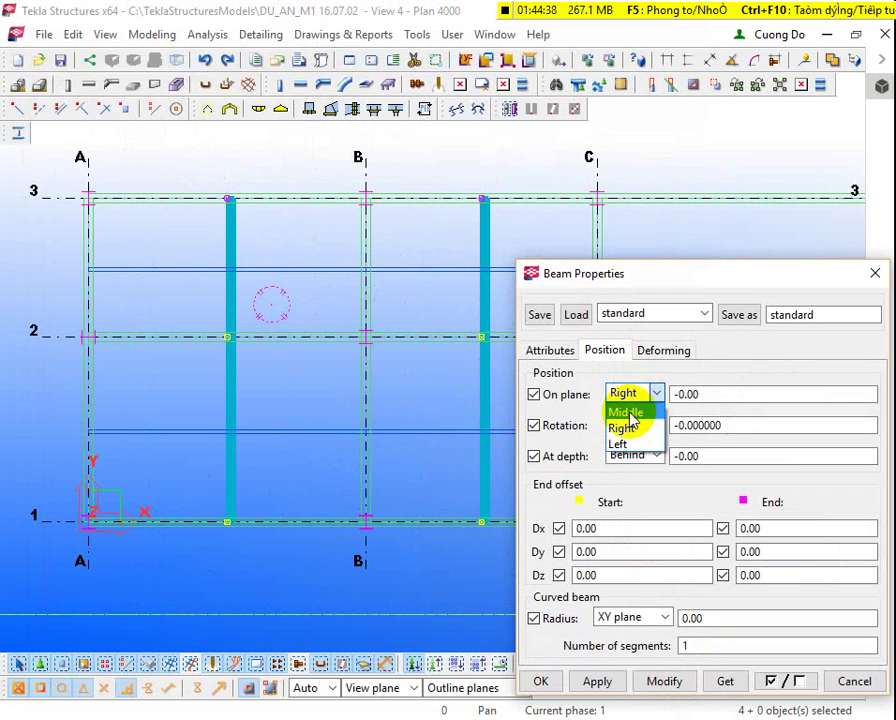
pyautogui.click(634, 410)
pyautogui.click(672, 681)
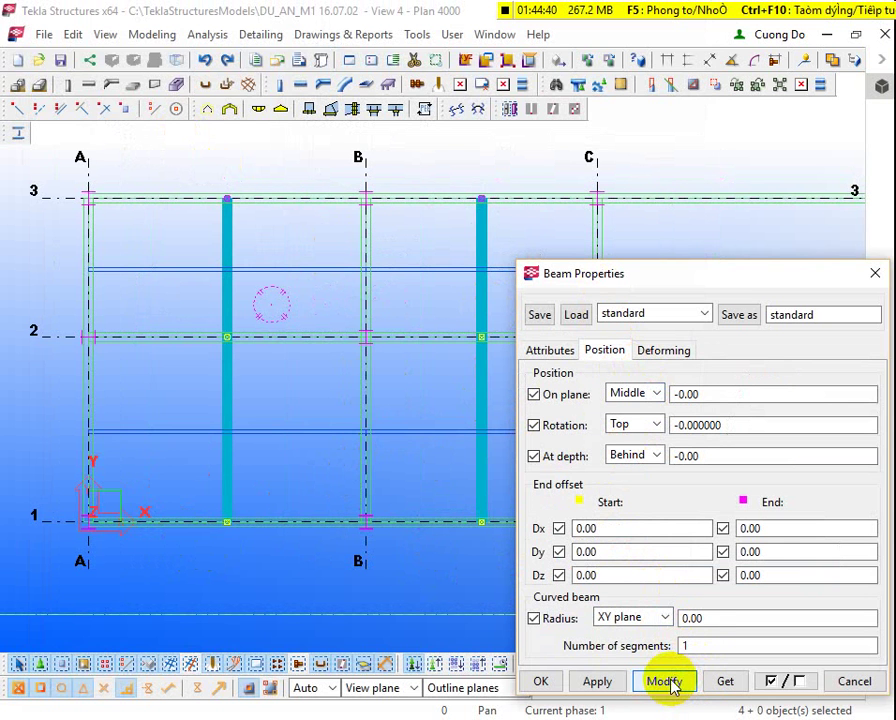
# Step: Inspect the secondary channel that spans A-B between grids 1 and 2 and crosses the mid-bay beam
pyautogui.click(300, 540)
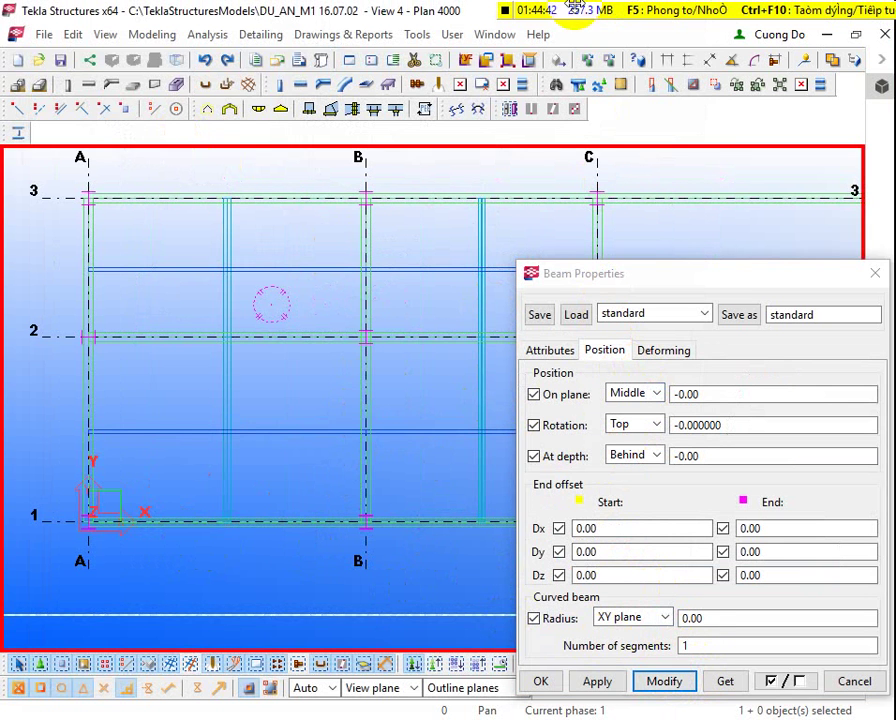
pyautogui.scroll(5, 380, 420)
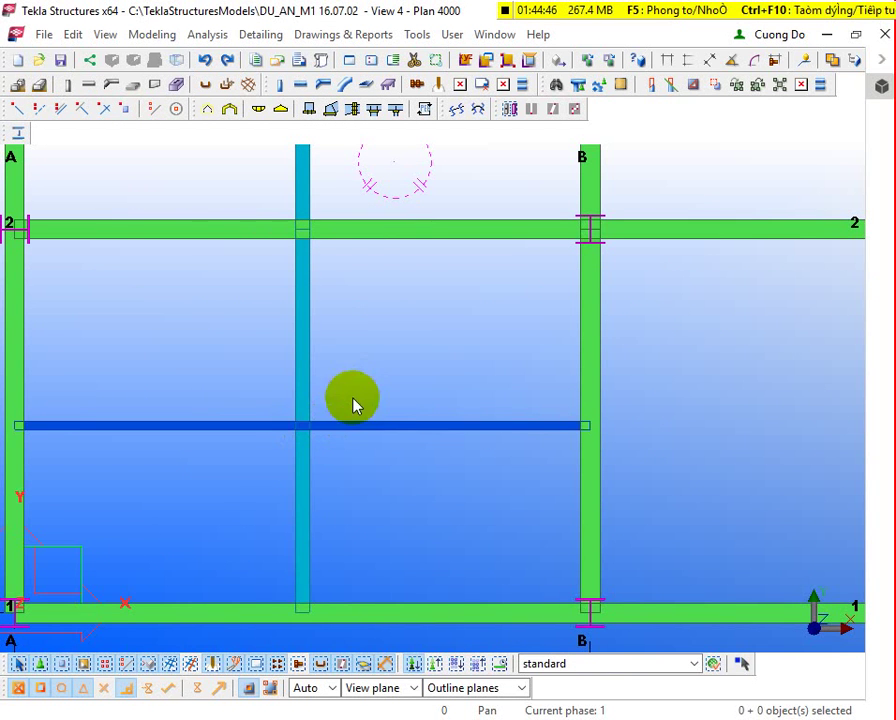
pyautogui.click(377, 426)
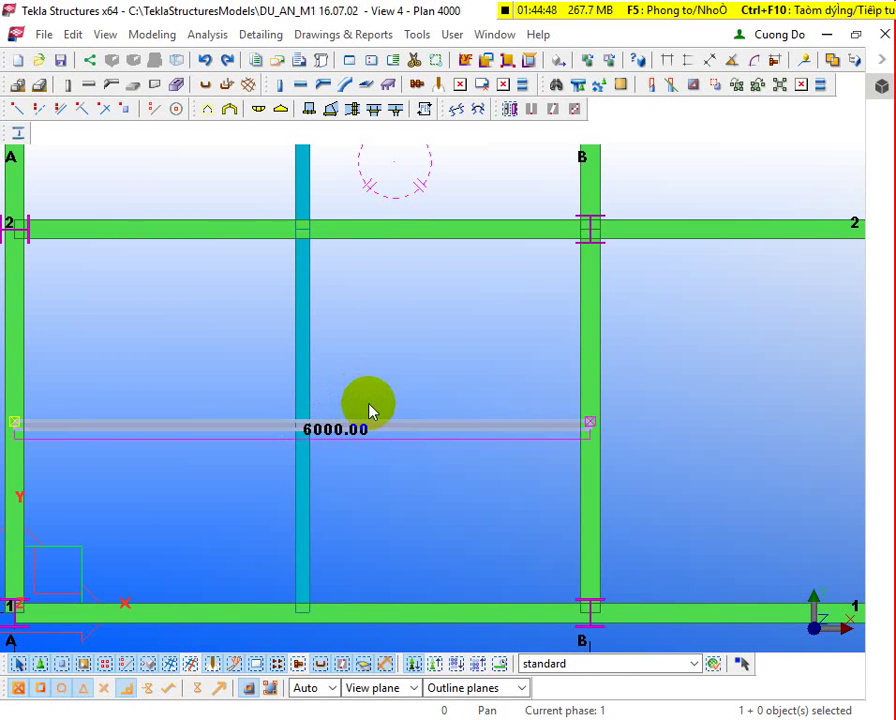
pyautogui.scroll(-3, 414, 380)
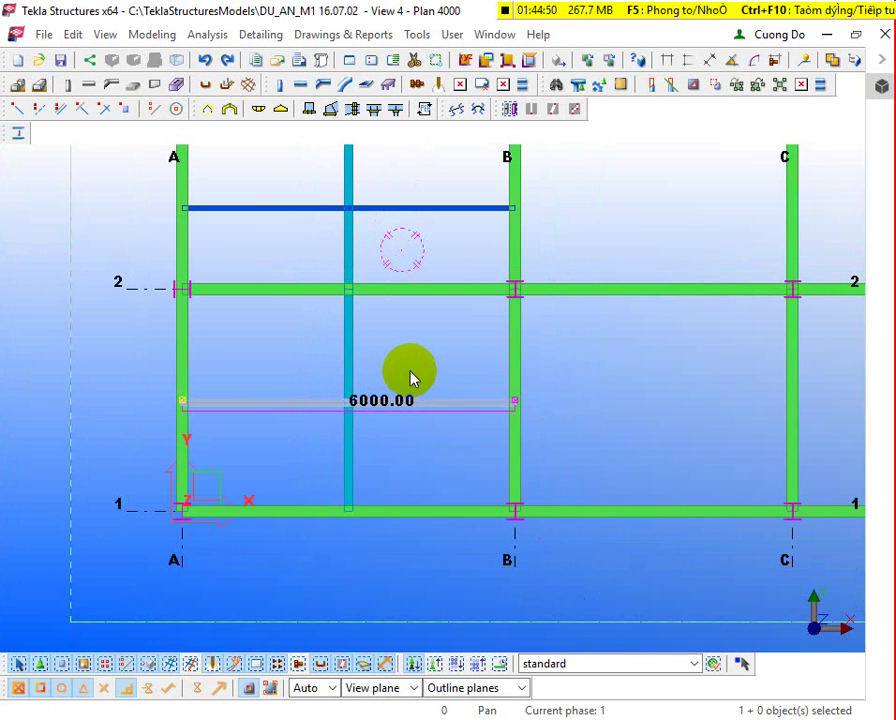
pyautogui.moveTo(382, 400); pyautogui.dragTo(402, 424, button='middle')
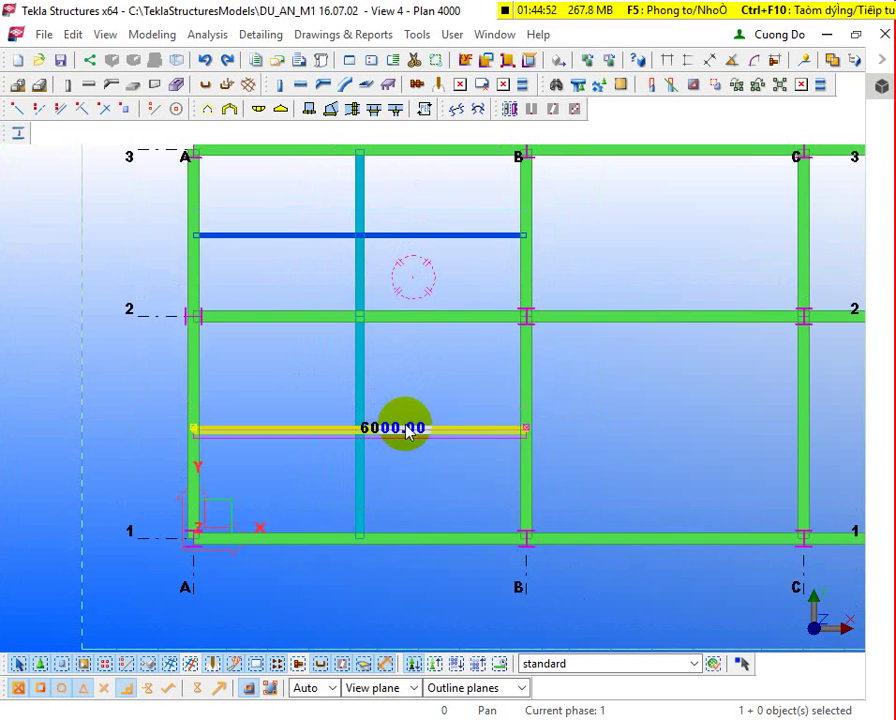
pyautogui.scroll(2, 402, 424)
pyautogui.click(406, 356)
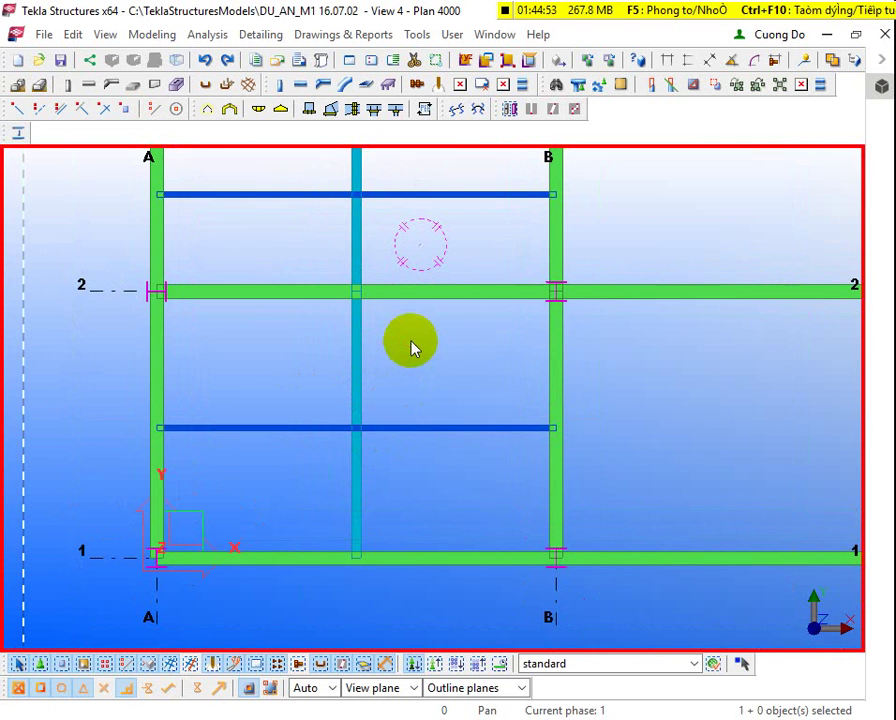
# Step: Split the A-B secondary channel between grids 1 and 2 where it crosses the mid-bay beam
pyautogui.click(73, 36)
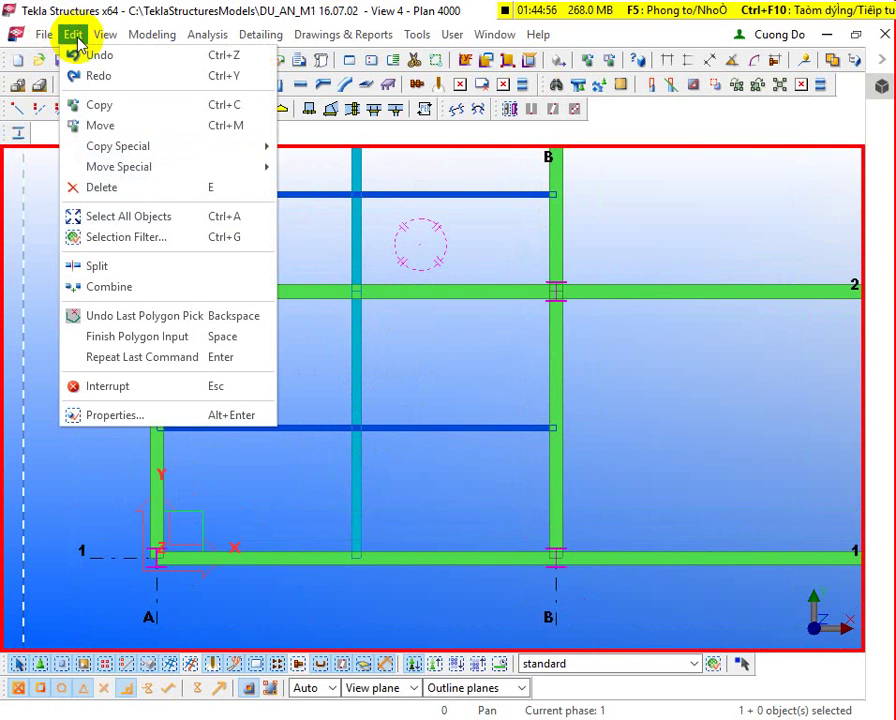
pyautogui.click(110, 266)
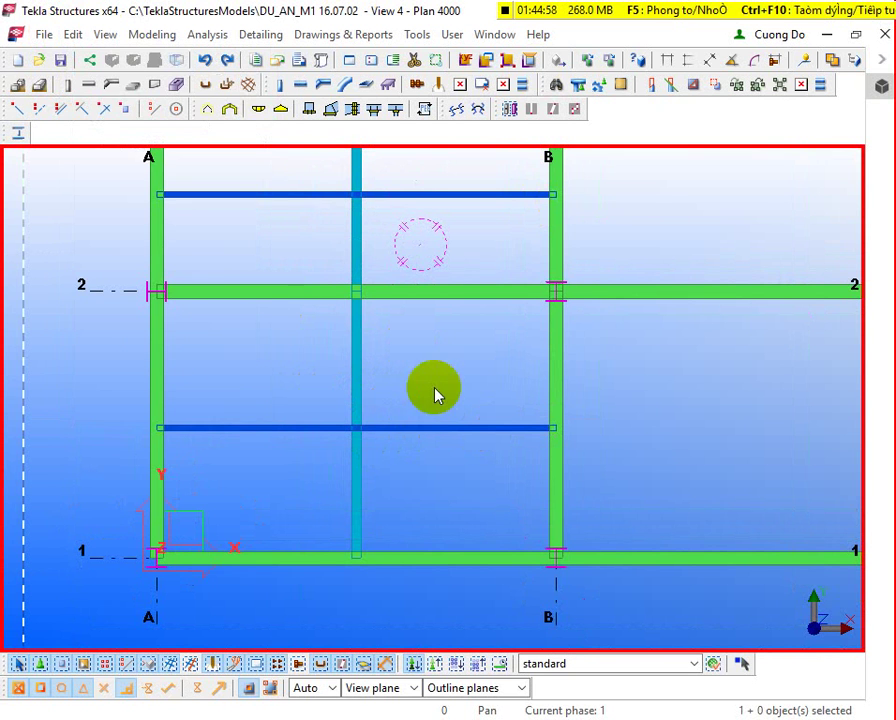
pyautogui.click(73, 34)
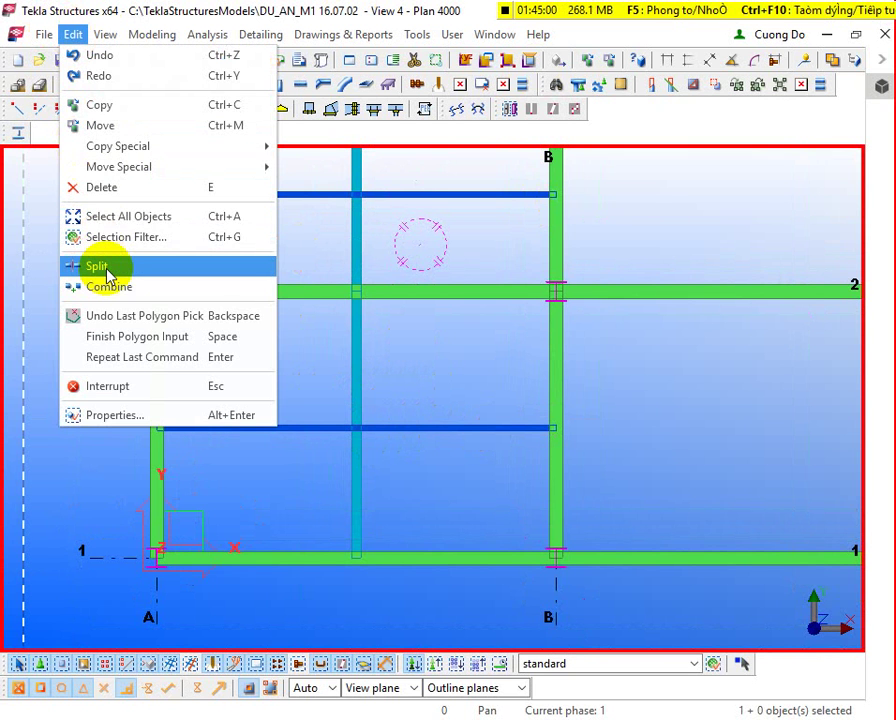
pyautogui.click(100, 266)
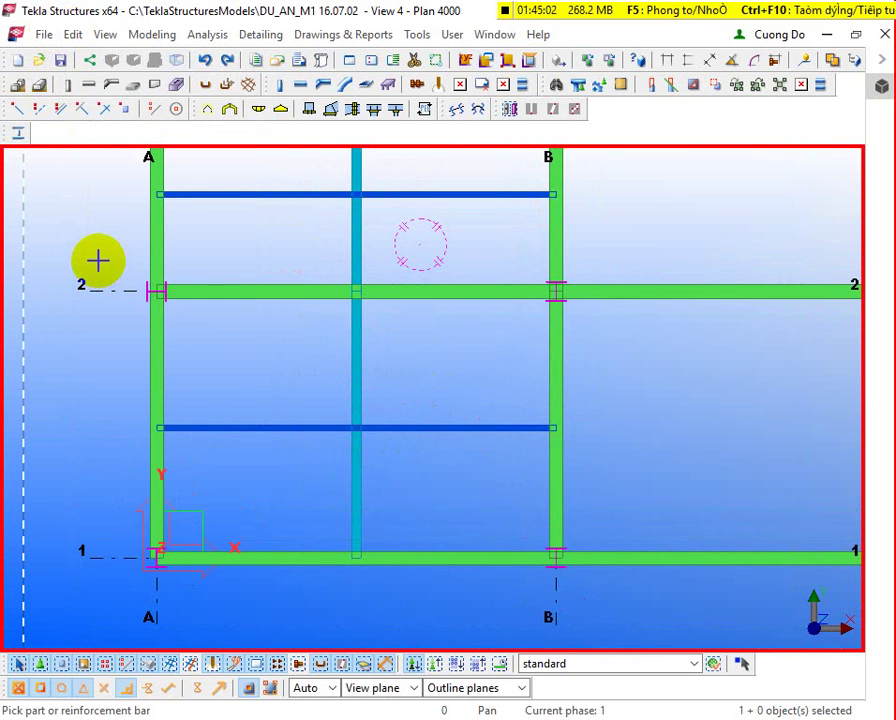
pyautogui.click(357, 429)
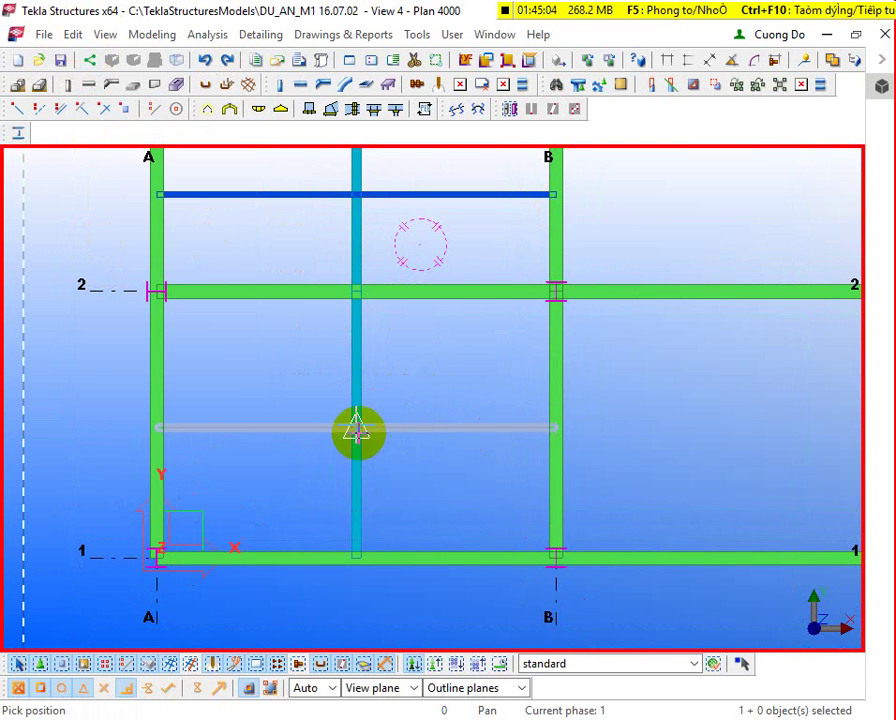
pyautogui.scroll(8, 357, 429)
pyautogui.click(346, 406)
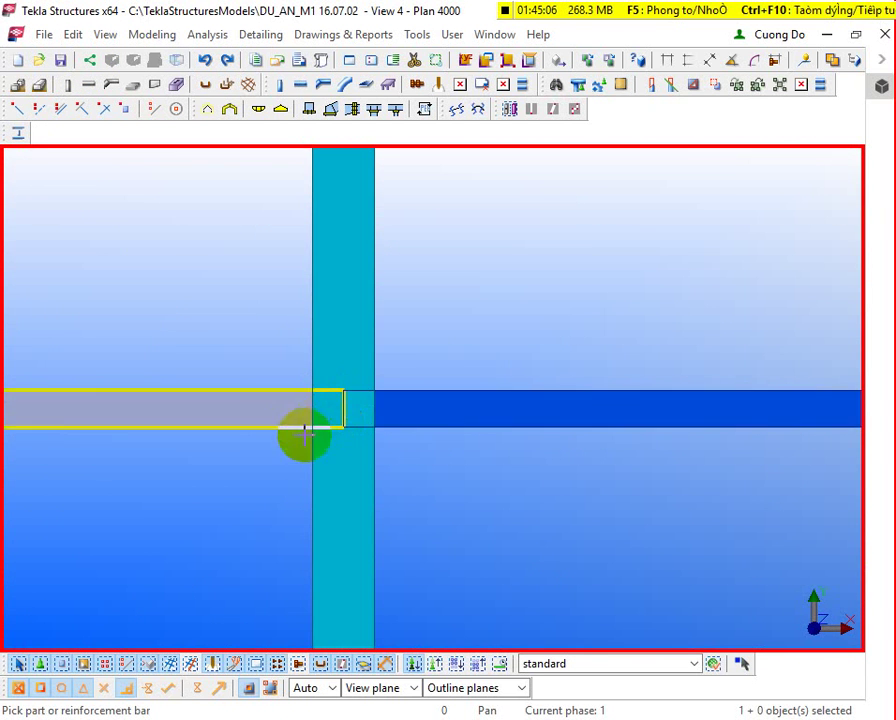
# Step: Split the A-B secondary channel between grids 2 and 3 where it crosses the mid-bay beam
pyautogui.scroll(-8, 305, 432)
pyautogui.scroll(-3, 432, 455)
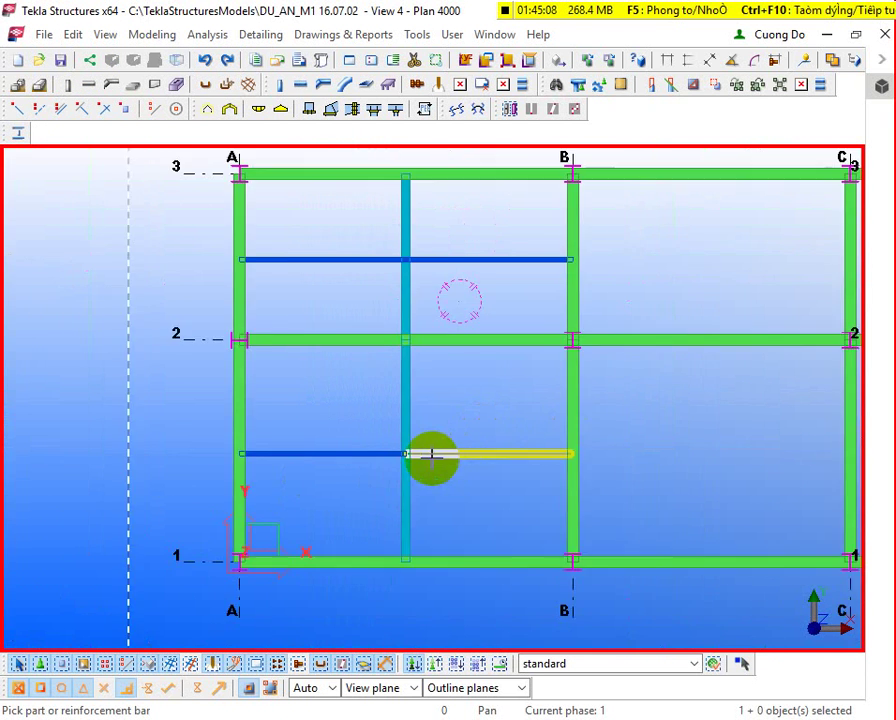
pyautogui.scroll(-2, 426, 440)
pyautogui.scroll(4, 434, 320)
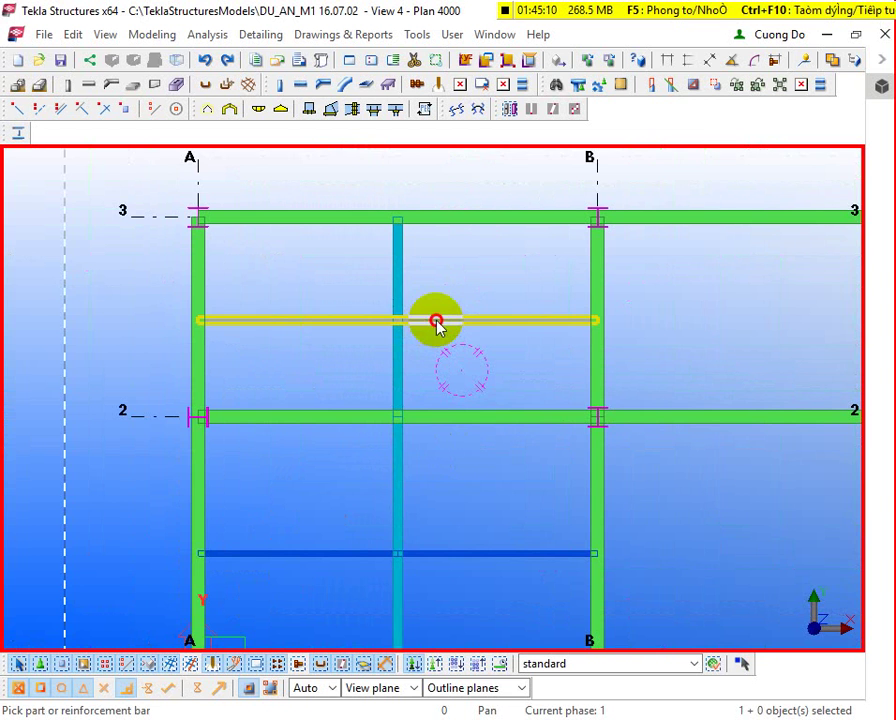
pyautogui.click(436, 322)
pyautogui.scroll(4, 400, 294)
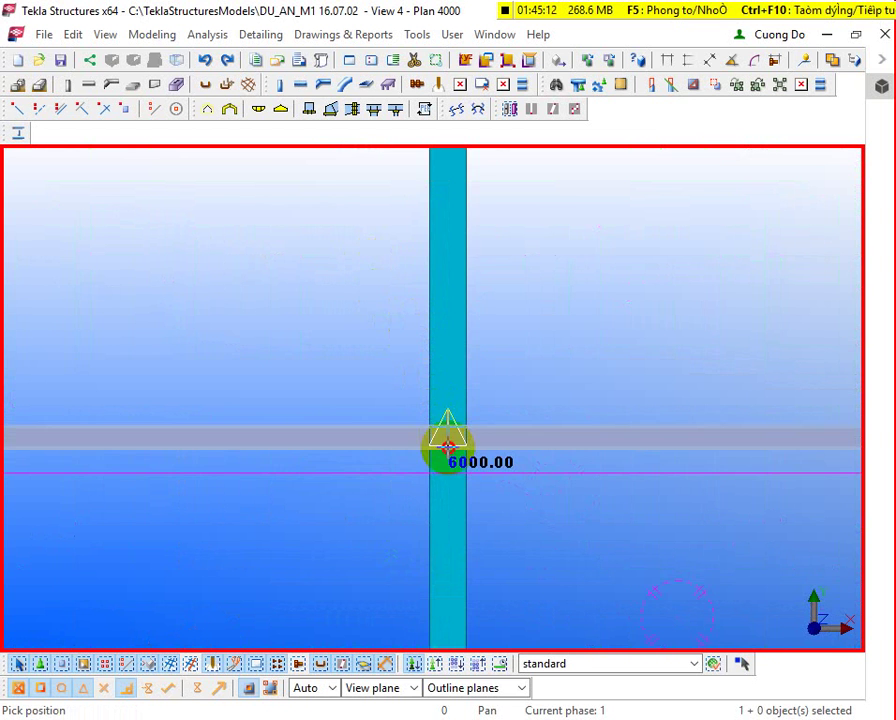
pyautogui.click(448, 447)
pyautogui.scroll(-4, 320, 478)
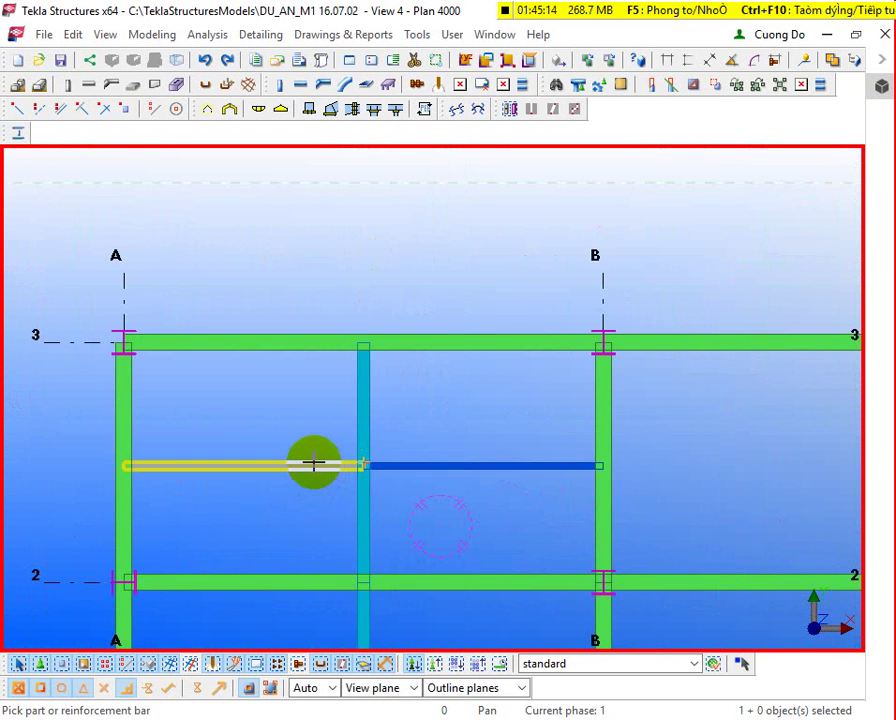
# Step: Split the mid-bay A-B beam between grids 1 and 2 at its crossing with the secondary channel
pyautogui.scroll(2, 342, 434)
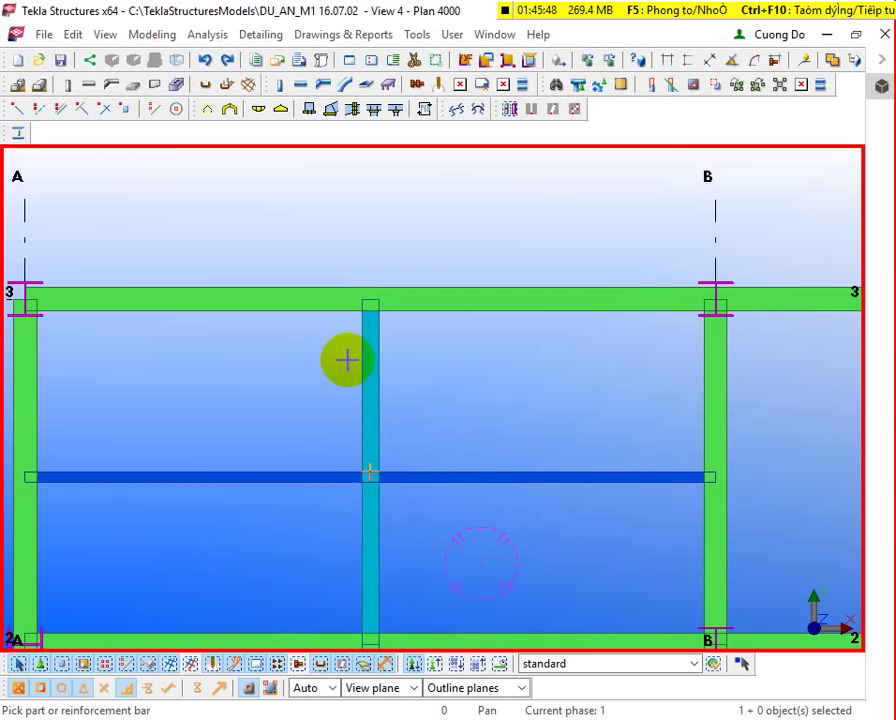
pyautogui.scroll(-5, 436, 270)
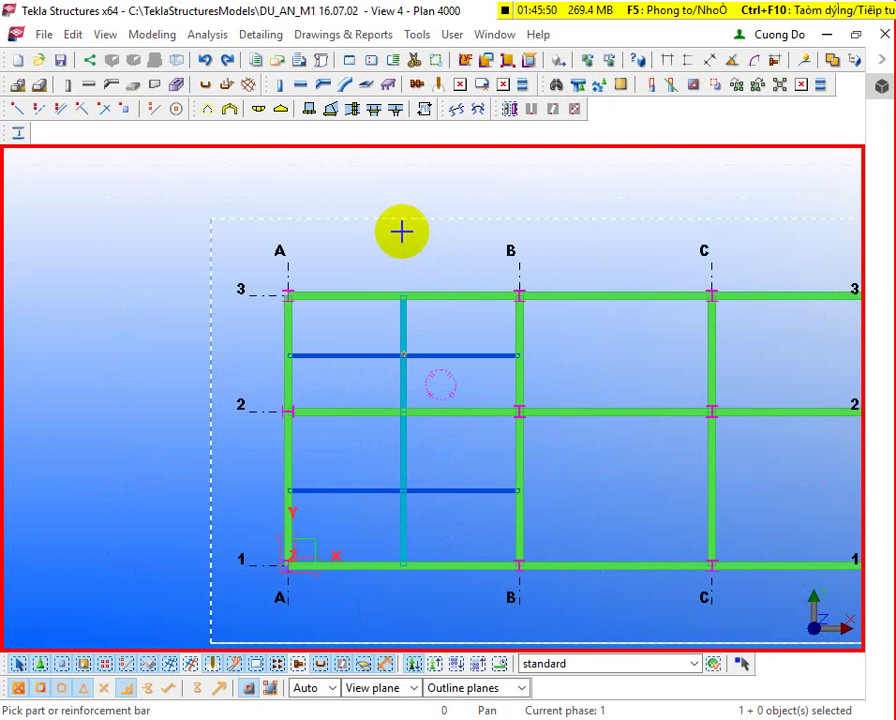
pyautogui.click(80, 38)
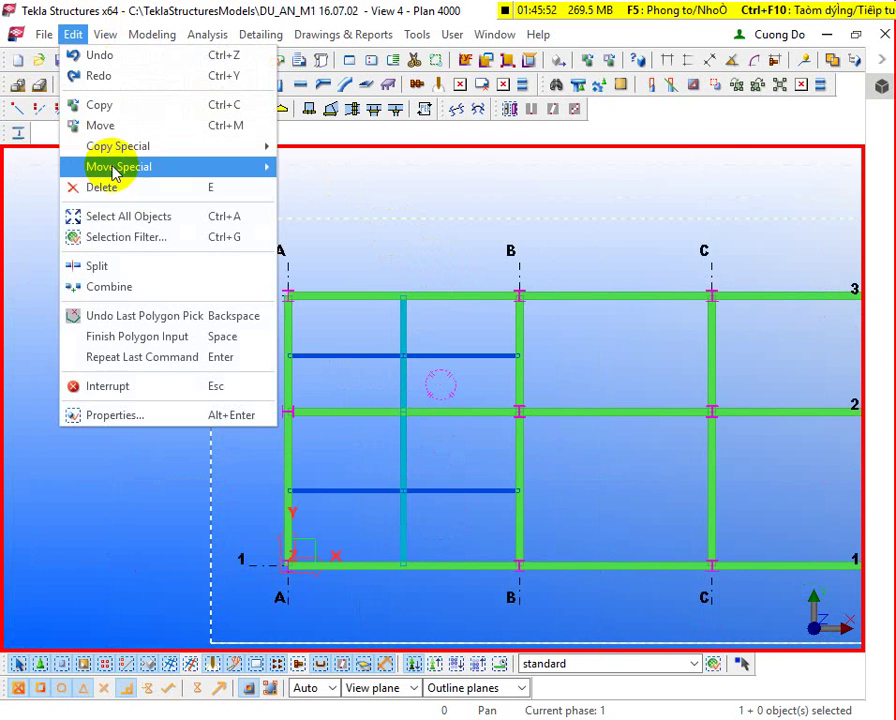
pyautogui.click(124, 270)
pyautogui.scroll(4, 420, 390)
pyautogui.click(324, 500)
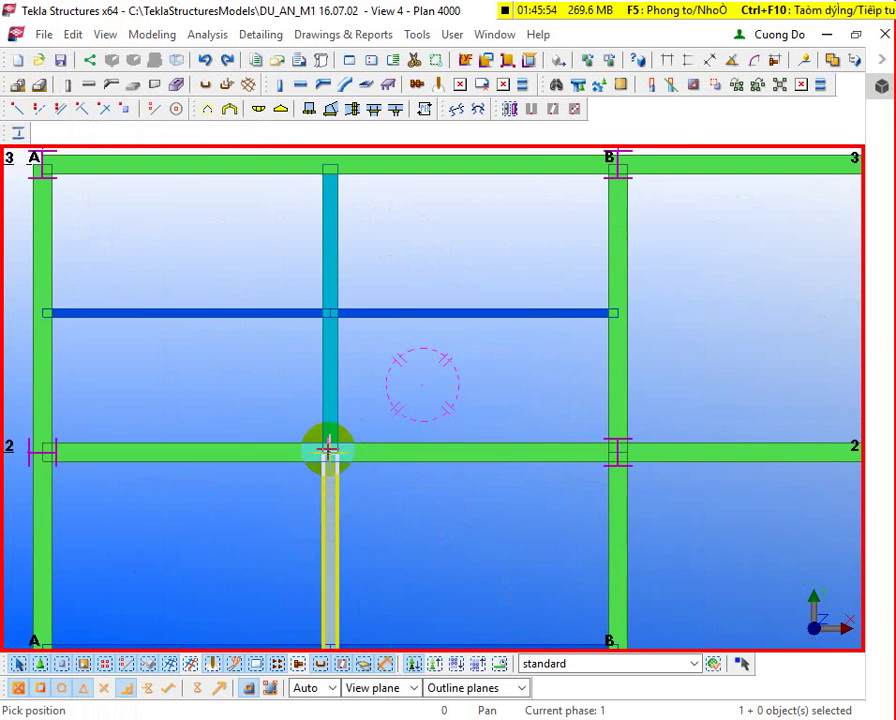
pyautogui.scroll(-3, 324, 526)
pyautogui.scroll(3, 345, 502)
pyautogui.click(346, 504)
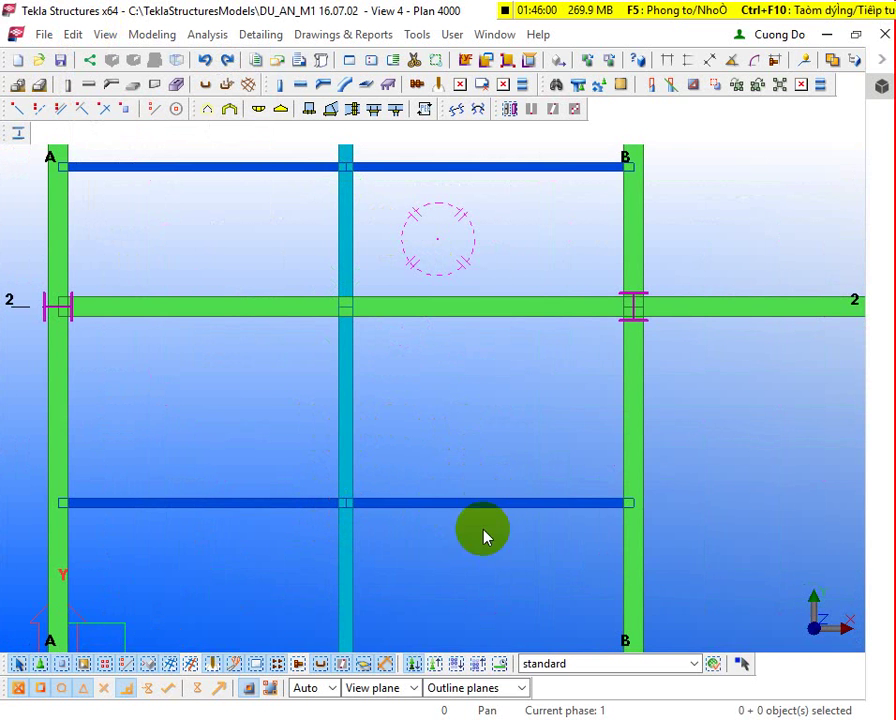
pyautogui.click(73, 34)
pyautogui.click(106, 272)
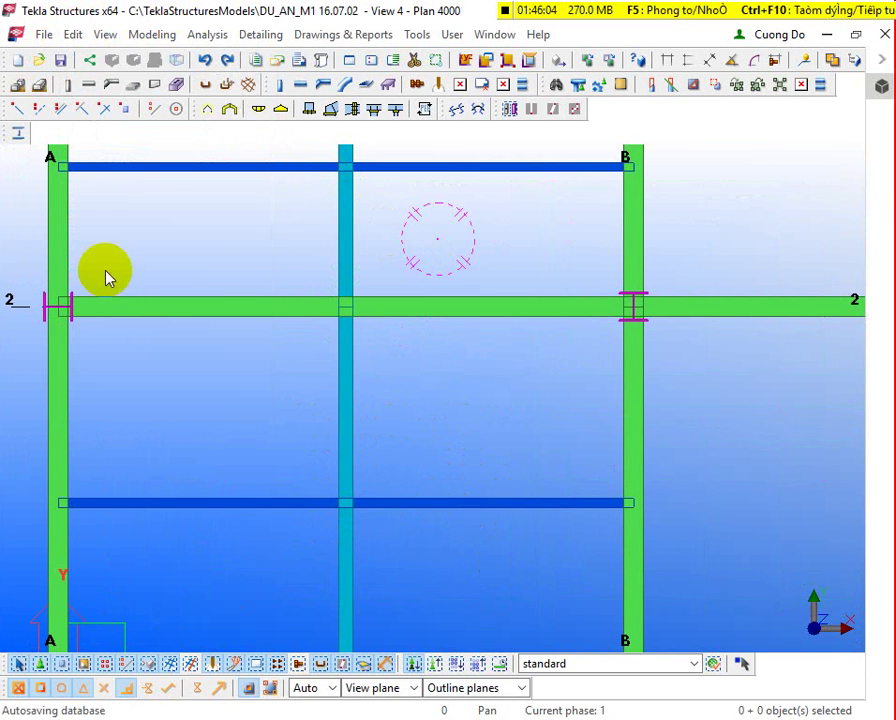
pyautogui.click(408, 500)
pyautogui.scroll(2, 365, 500)
pyautogui.scroll(-3, 392, 445)
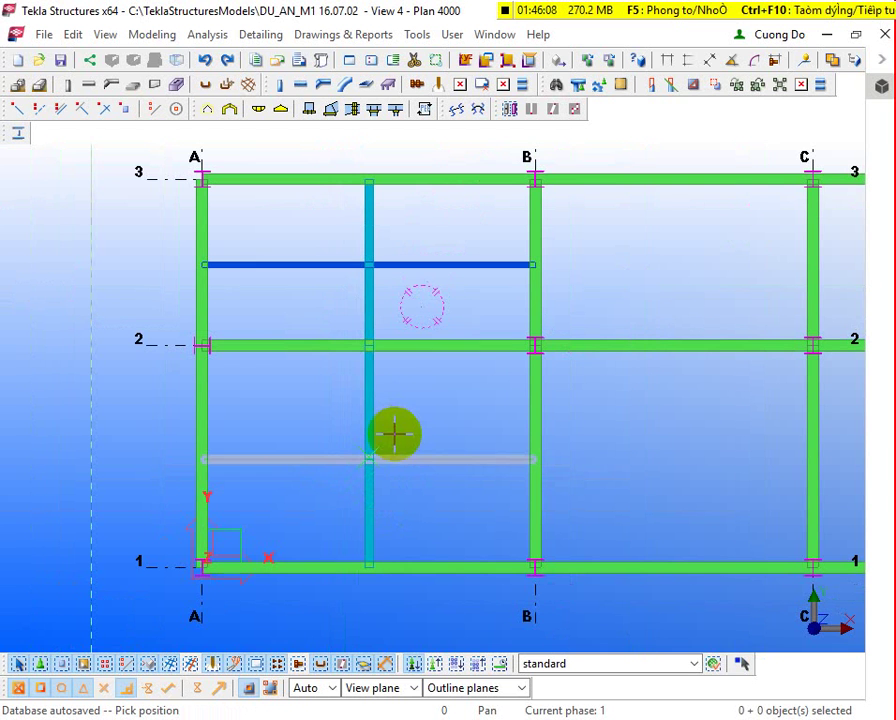
pyautogui.click(495, 384)
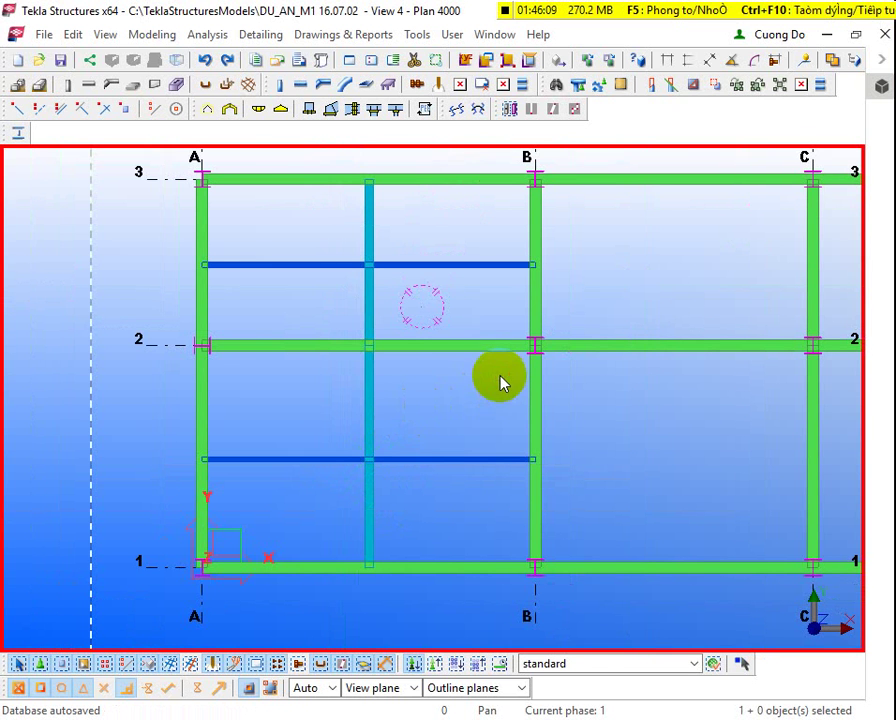
# Step: Split the A-B channel between grids 1 and 2 into two parts at the centre line of the mid-bay beam
pyautogui.click(74, 35)
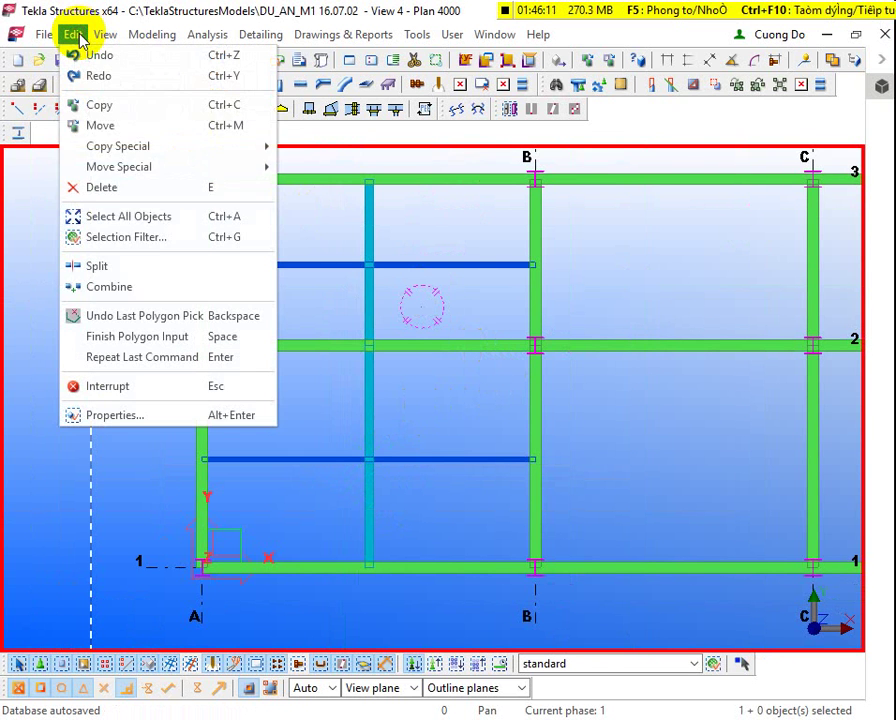
pyautogui.click(120, 268)
pyautogui.click(438, 458)
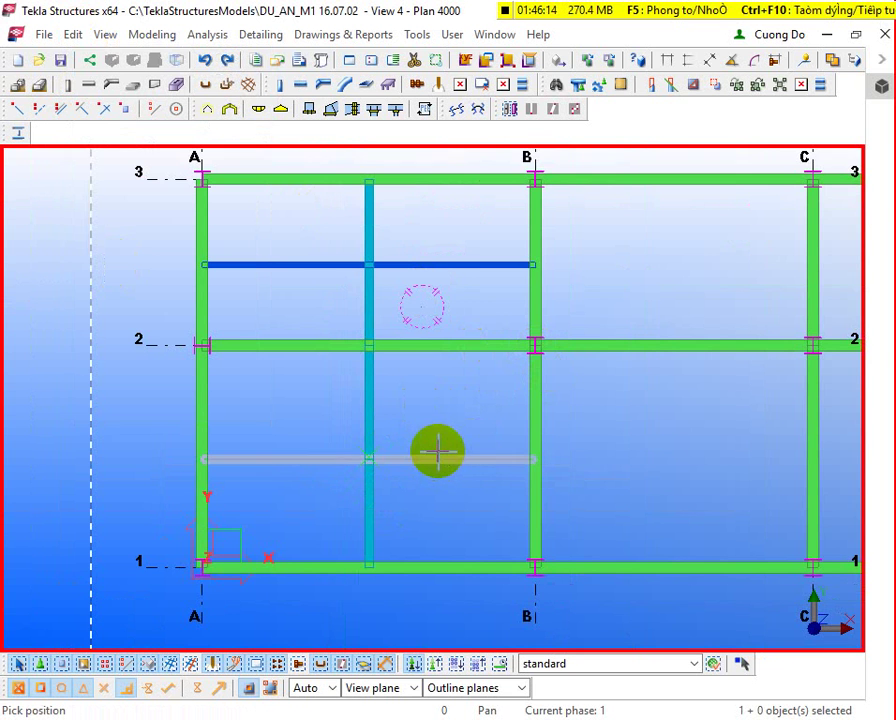
pyautogui.scroll(4, 388, 460)
pyautogui.scroll(1, 332, 460)
pyautogui.scroll(-5, 330, 458)
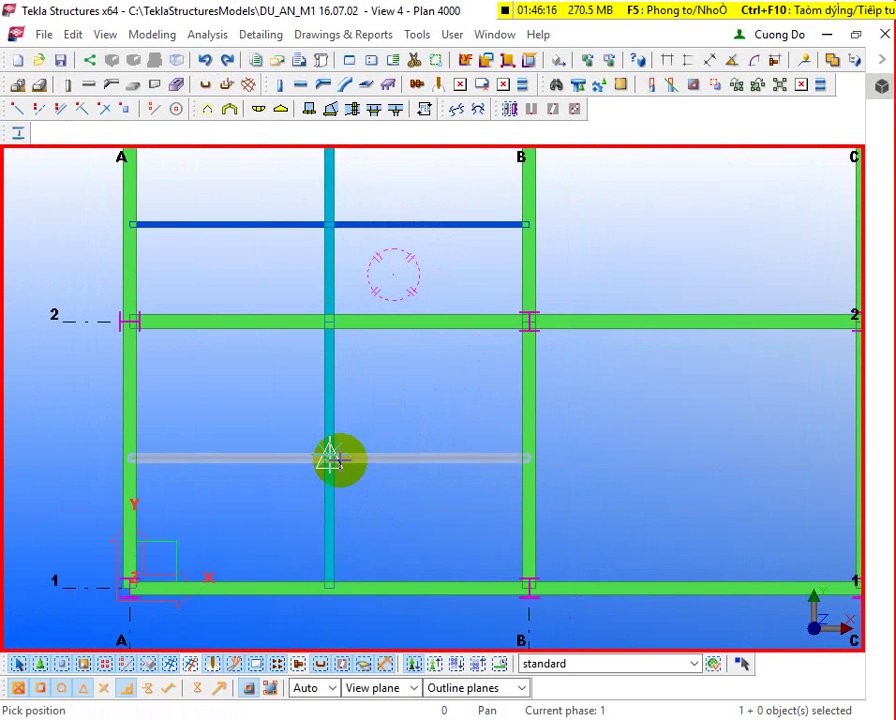
pyautogui.click(329, 455)
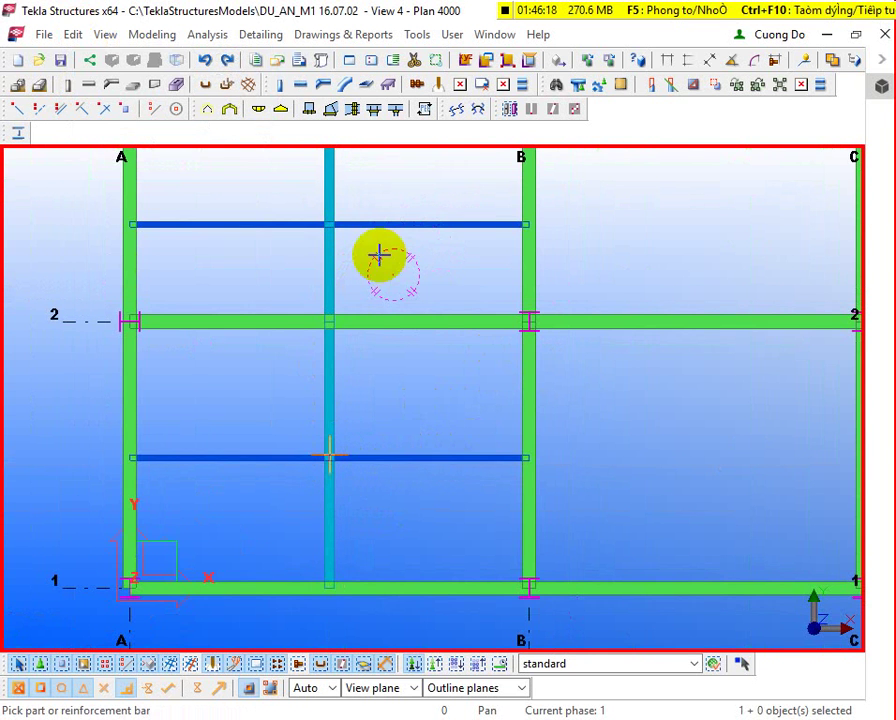
# Step: Split the A-B channel between grids 2 and 3 into two parts at the centre line of the mid-bay beam
pyautogui.click(382, 222)
pyautogui.scroll(2, 339, 211)
pyautogui.scroll(1, 325, 218)
pyautogui.click(325, 233)
pyautogui.scroll(-1, 328, 278)
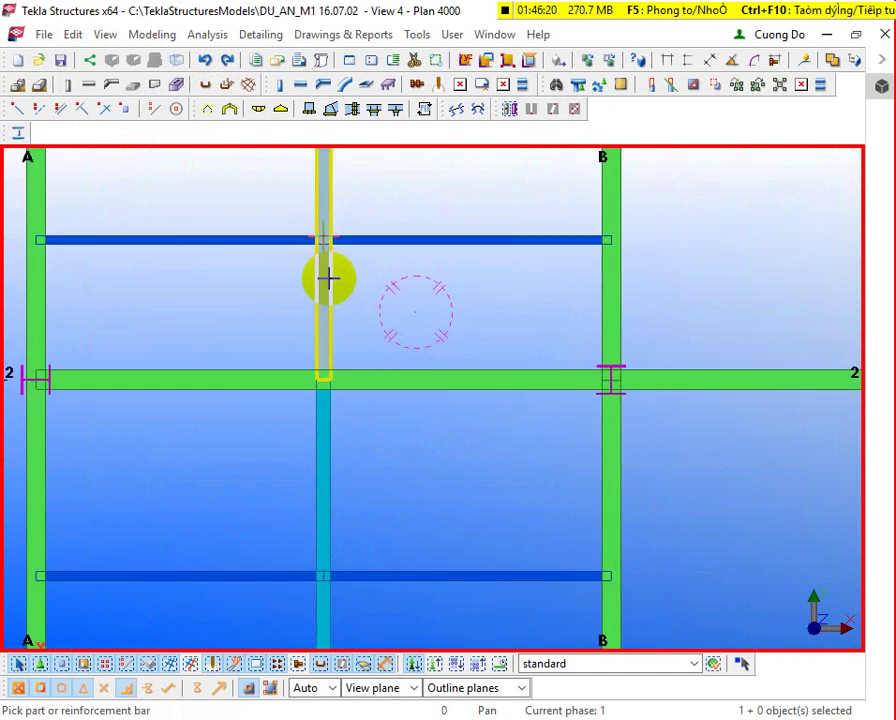
pyautogui.scroll(-4, 328, 278)
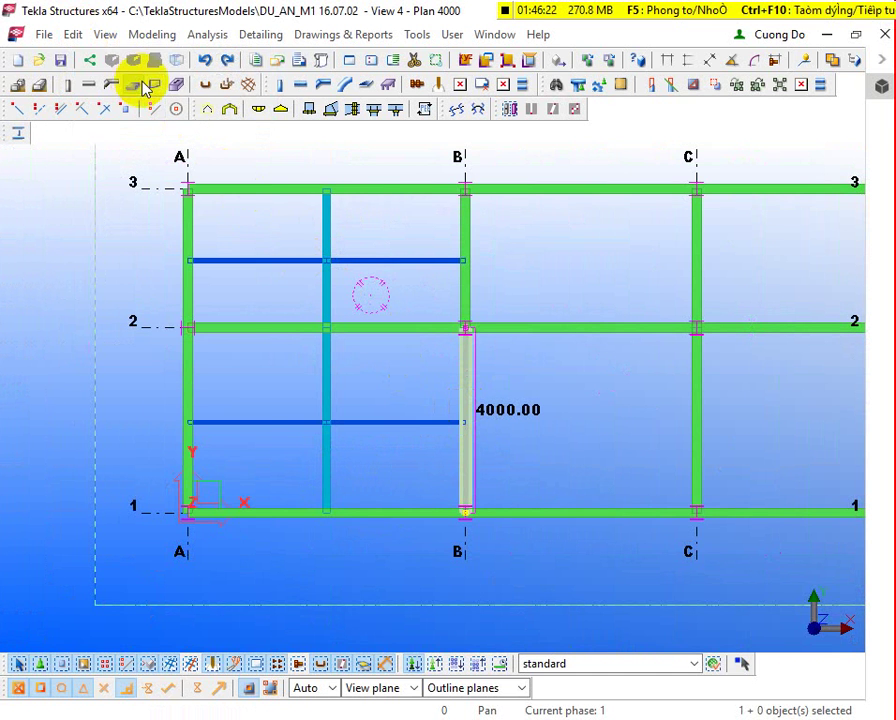
# Step: Combine the two halves of the A-B channel between grids 2 and 3 into one part
pyautogui.click(80, 34)
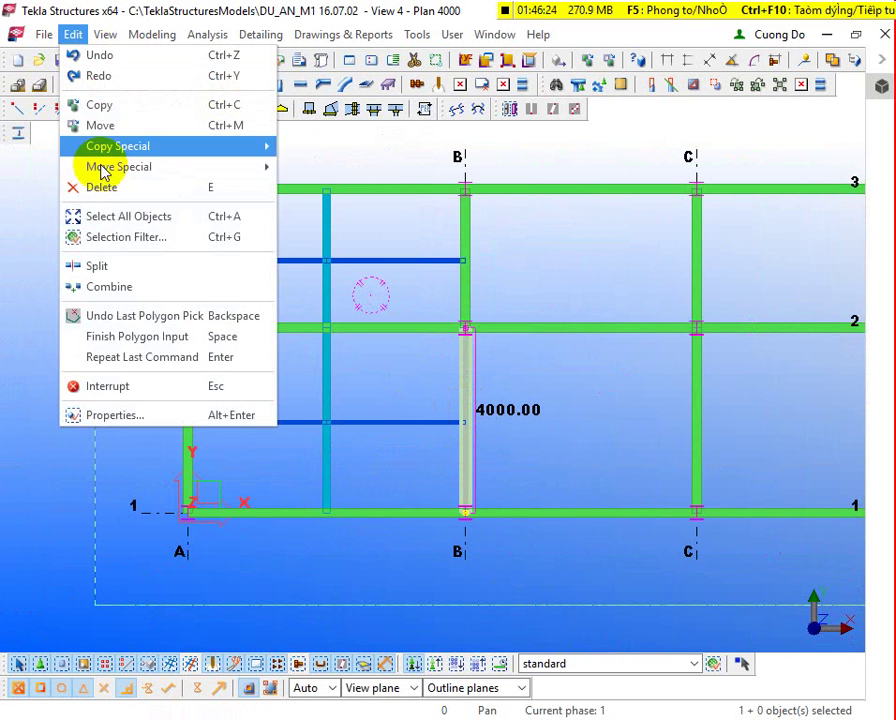
pyautogui.click(108, 286)
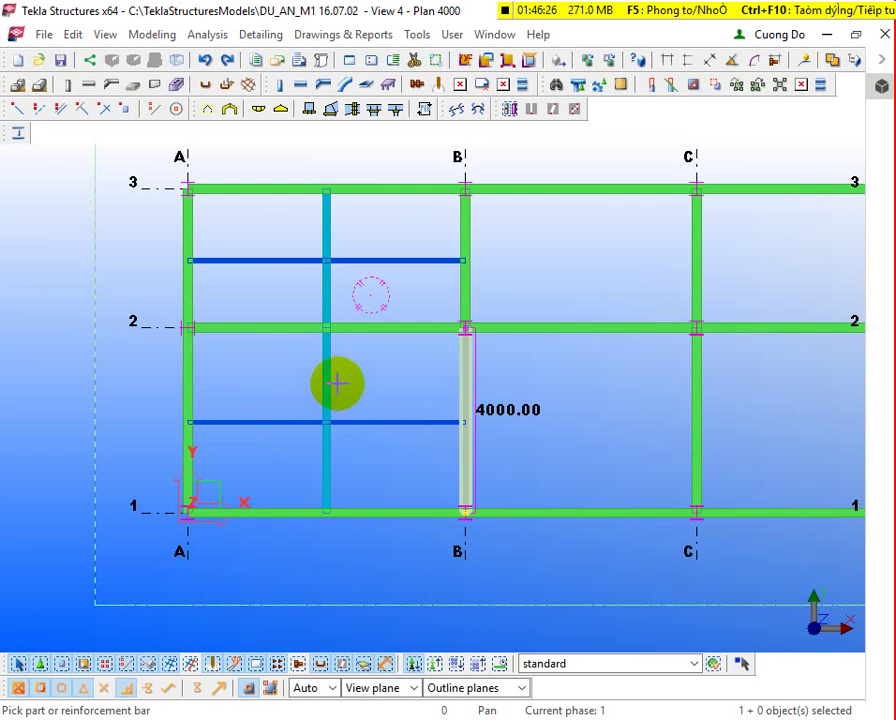
pyautogui.scroll(4, 340, 410)
pyautogui.scroll(-2, 365, 410)
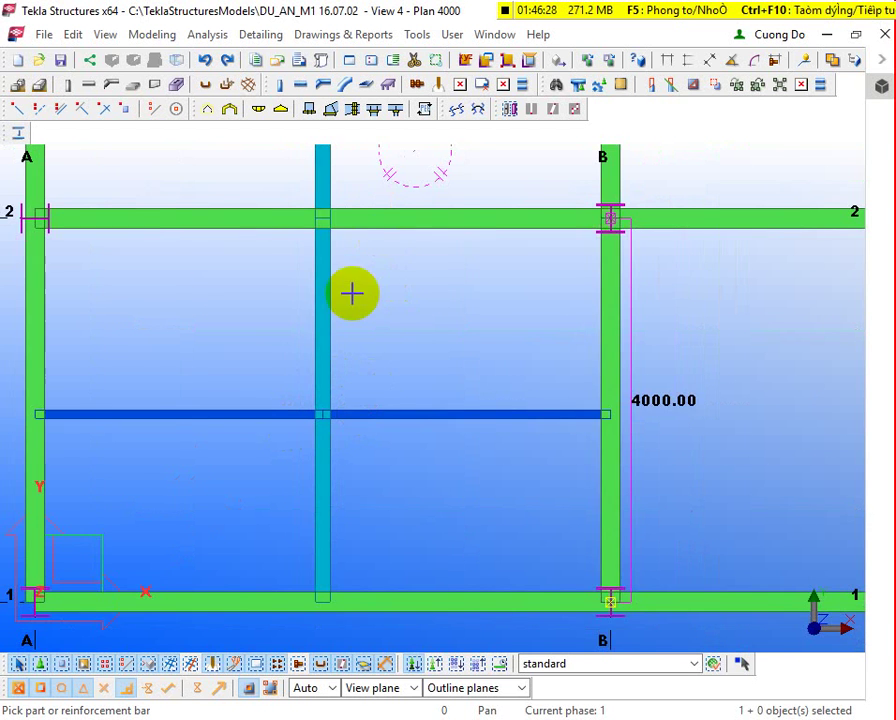
pyautogui.scroll(-2, 352, 294)
pyautogui.click(352, 184)
pyautogui.click(312, 181)
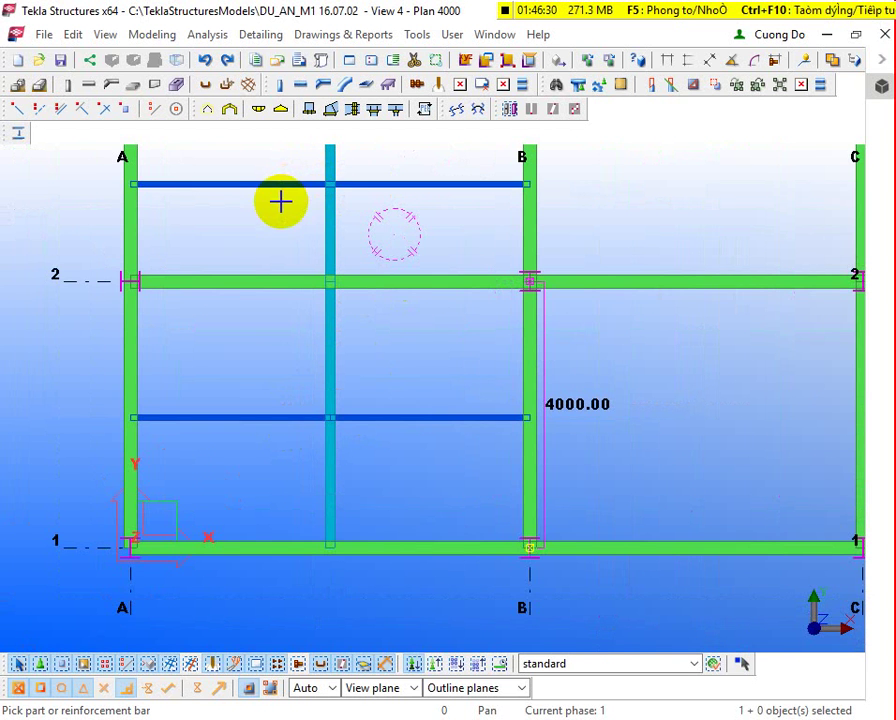
pyautogui.moveTo(280, 200); pyautogui.dragTo(290, 260, button='middle')
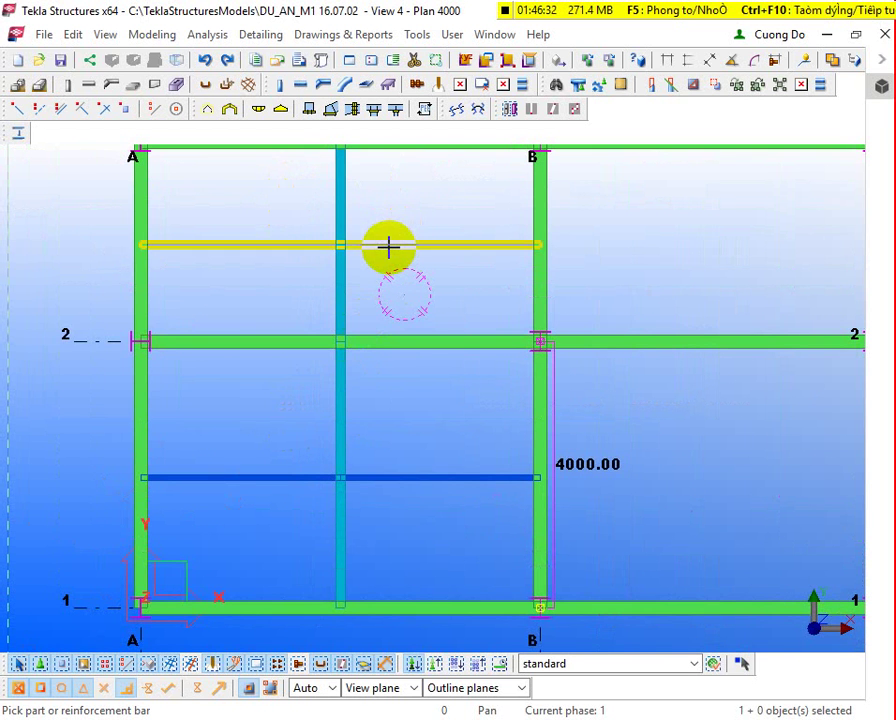
# Step: Undo the combining of the A-B channel halves between grids 2 and 3
pyautogui.hotkey('ctrl', 'z')
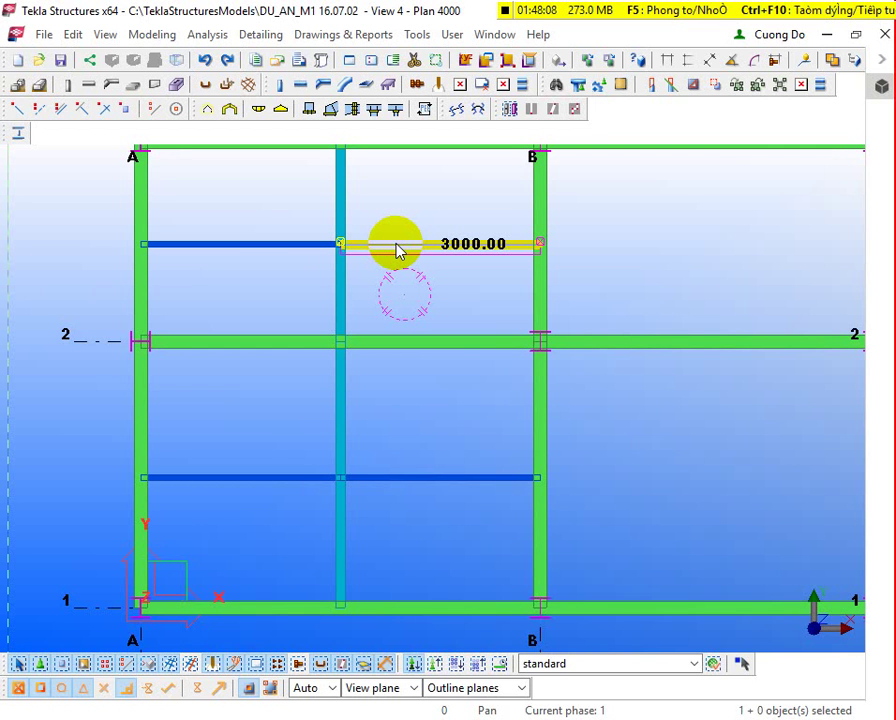
pyautogui.scroll(-3, 386, 318)
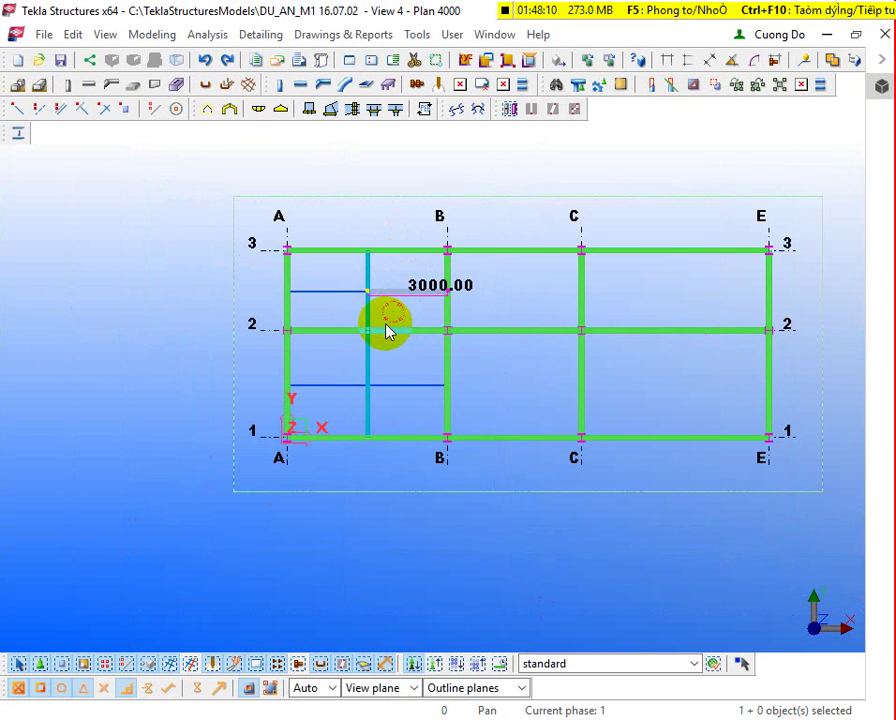
pyautogui.moveTo(612, 382); pyautogui.dragTo(498, 417, button='middle')
pyautogui.scroll(2, 260, 400)
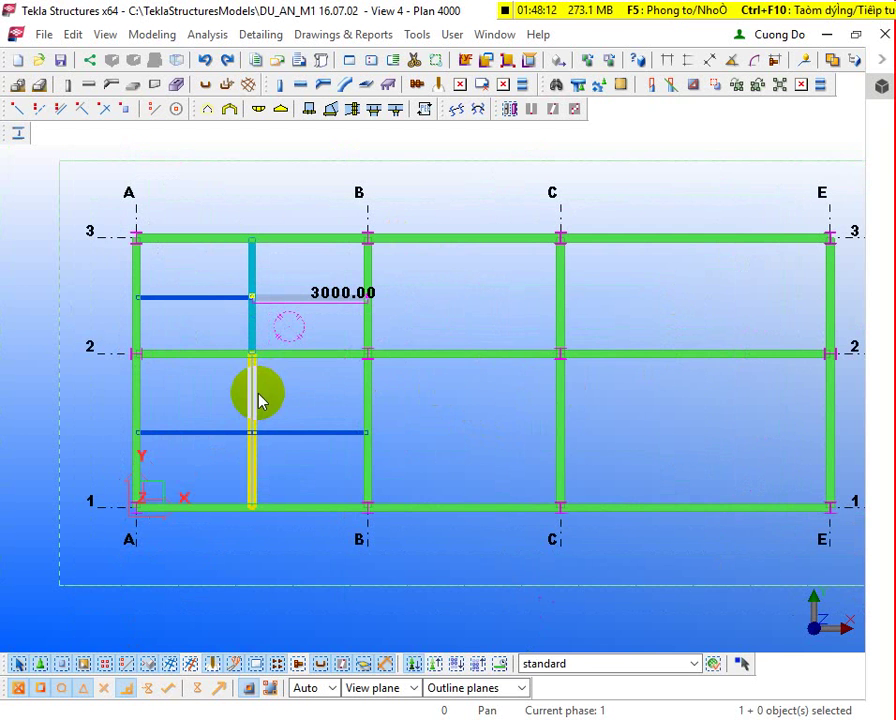
# Step: Check the properties of the A-B channel between grids 2 and 3 and the split of the channel between grids 1 and 2
pyautogui.doubleClick(298, 299)
pyautogui.click(540, 681)
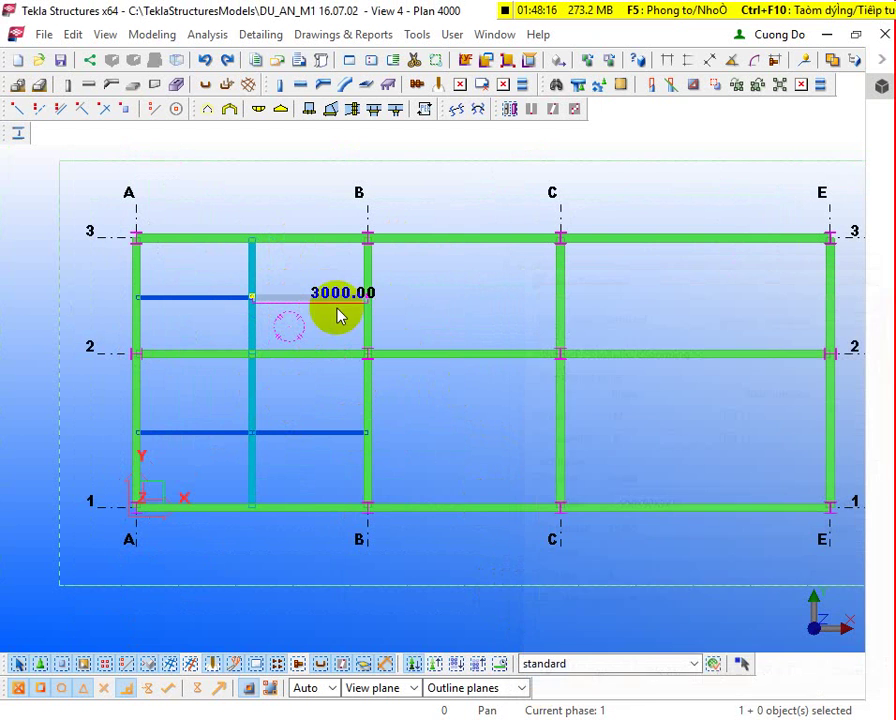
pyautogui.click(288, 434)
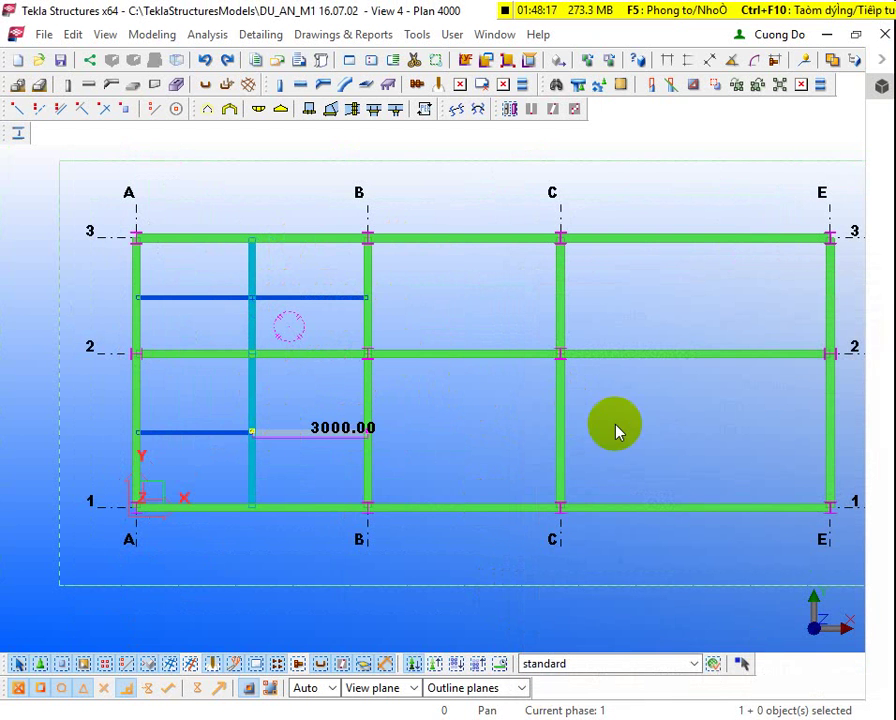
# Step: Load the properties of the mid-bay A-B beam between grids 1 and 2, profile H-300X150X6.5X9, as the current beam settings
pyautogui.click(252, 393)
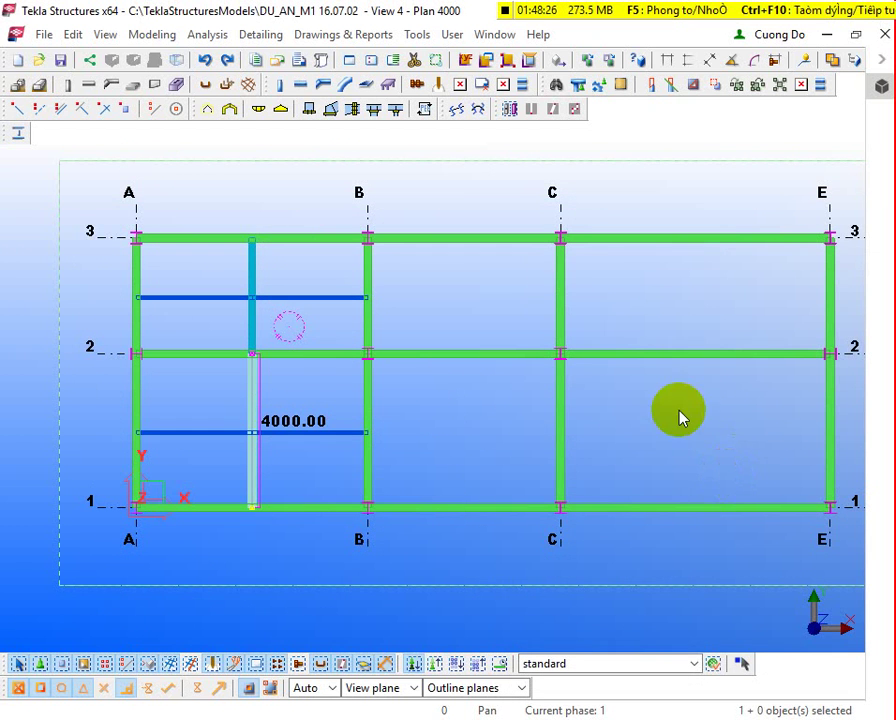
pyautogui.scroll(3, 249, 408)
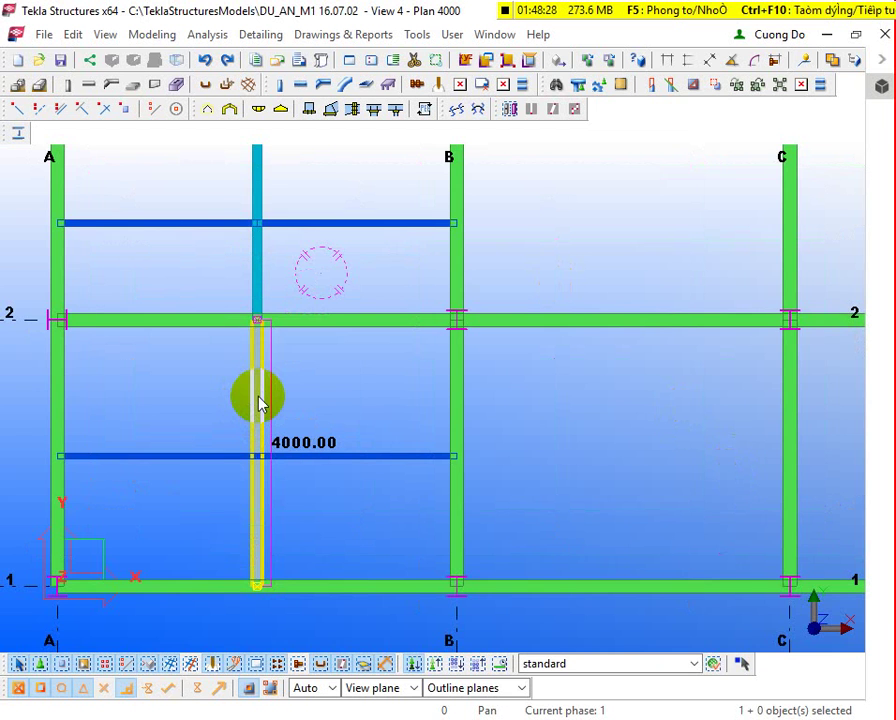
pyautogui.scroll(-1, 258, 403)
pyautogui.doubleClick(258, 399)
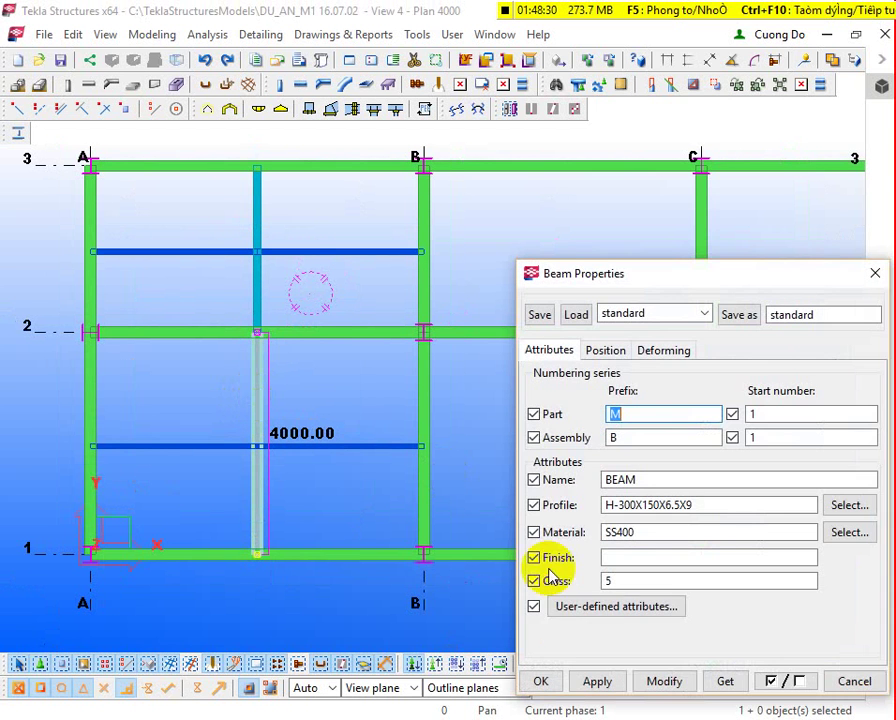
pyautogui.click(541, 681)
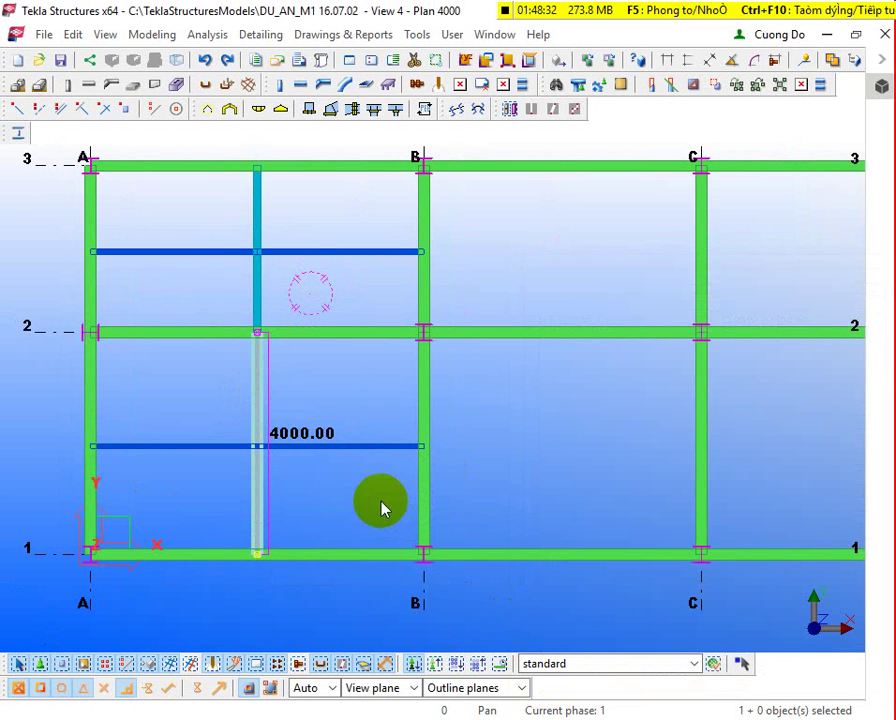
pyautogui.doubleClick(265, 406)
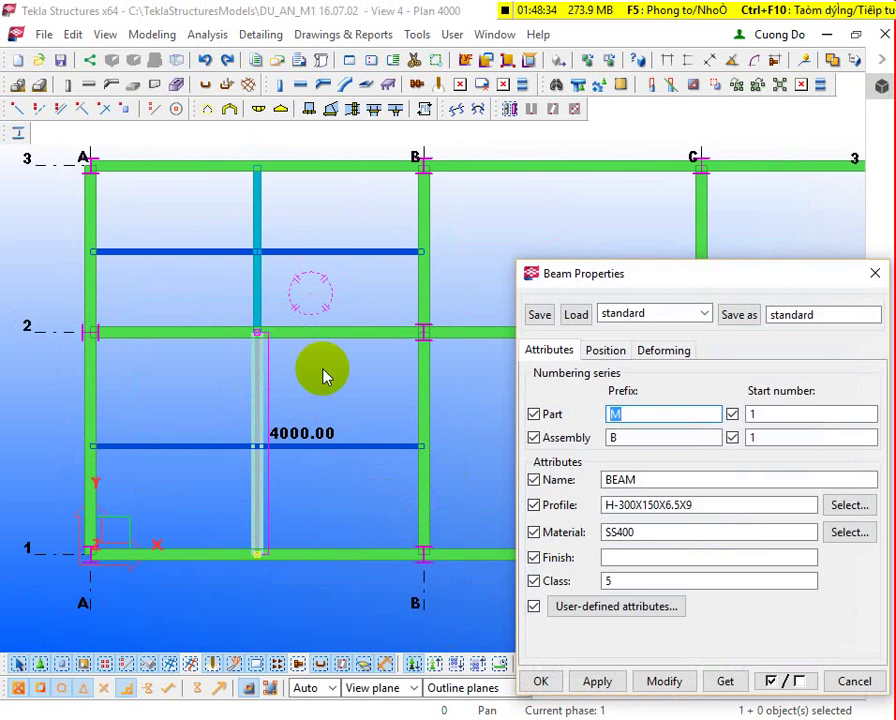
pyautogui.click(540, 682)
# Step: Model H-300X150X6.5X9 beams at the middle of bay C-E, one from grid 1 to 2 and one from grid 2 to 3
pyautogui.scroll(-1, 6, 160)
pyautogui.scroll(-1, 66, 155)
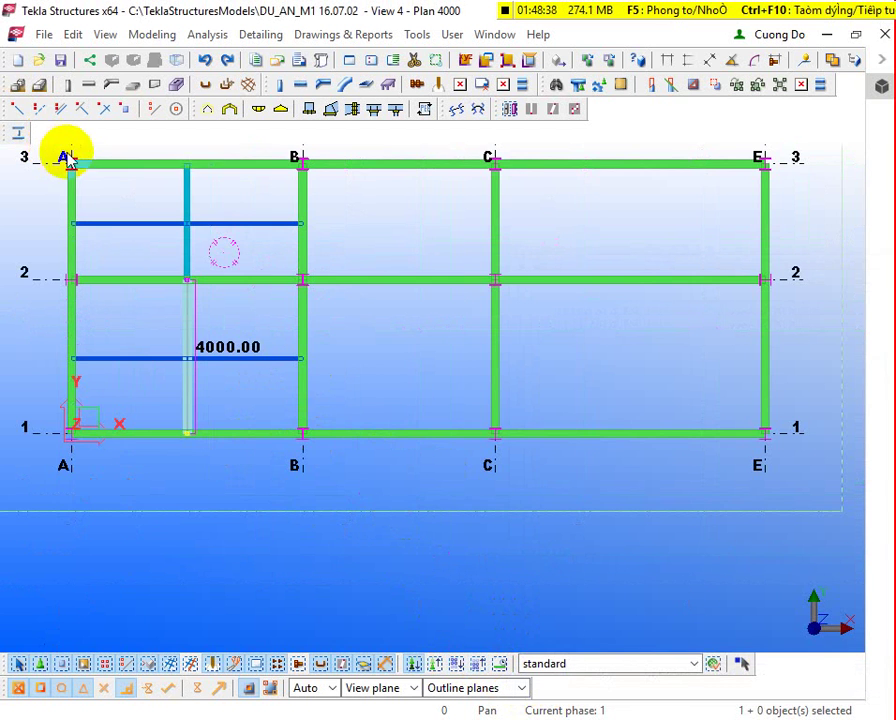
pyautogui.click(518, 558)
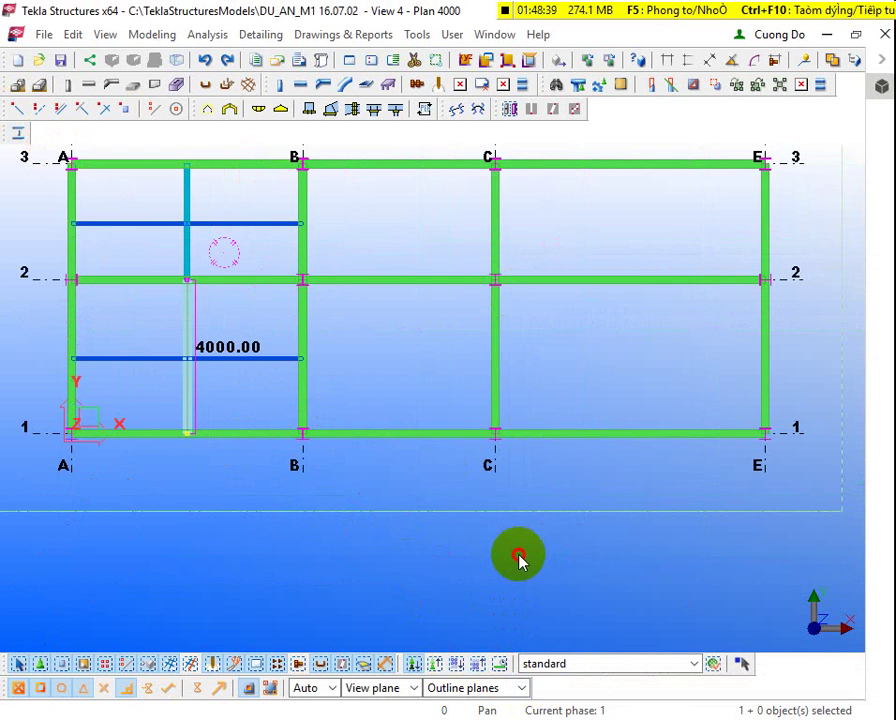
pyautogui.click(300, 84)
pyautogui.click(632, 285)
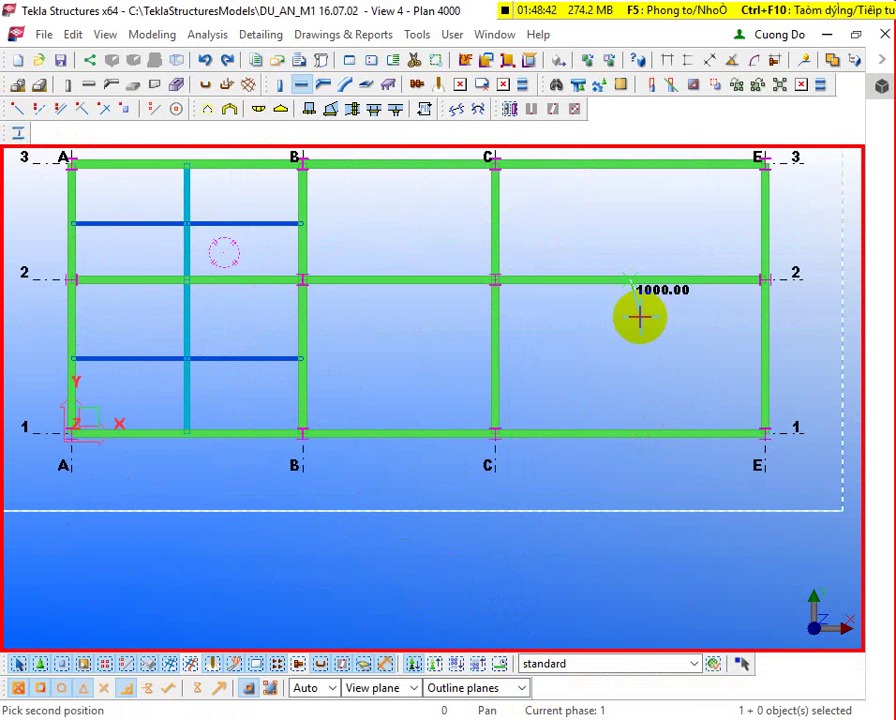
pyautogui.click(302, 86)
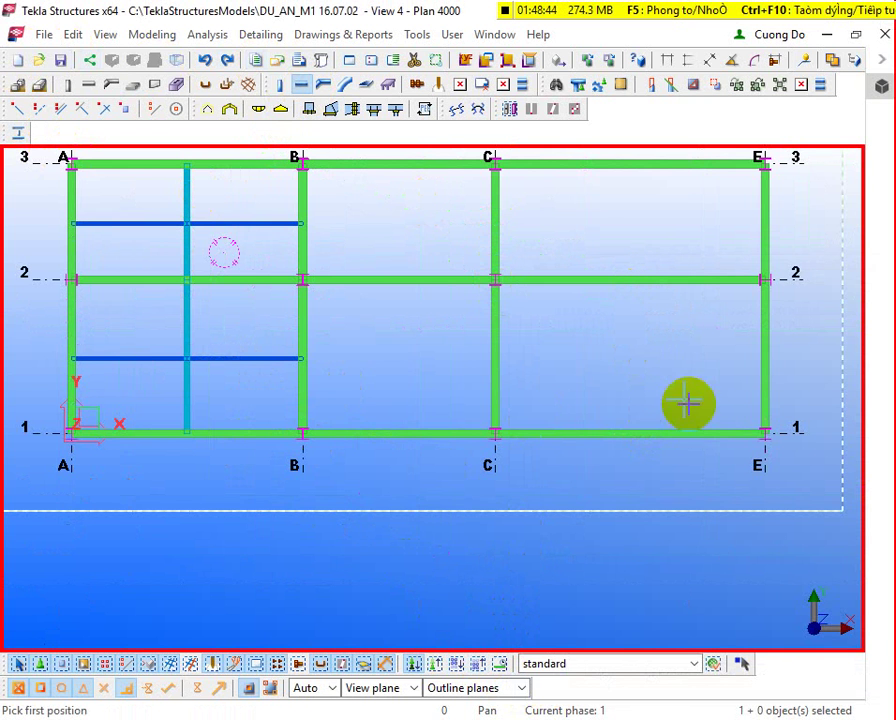
pyautogui.click(629, 279)
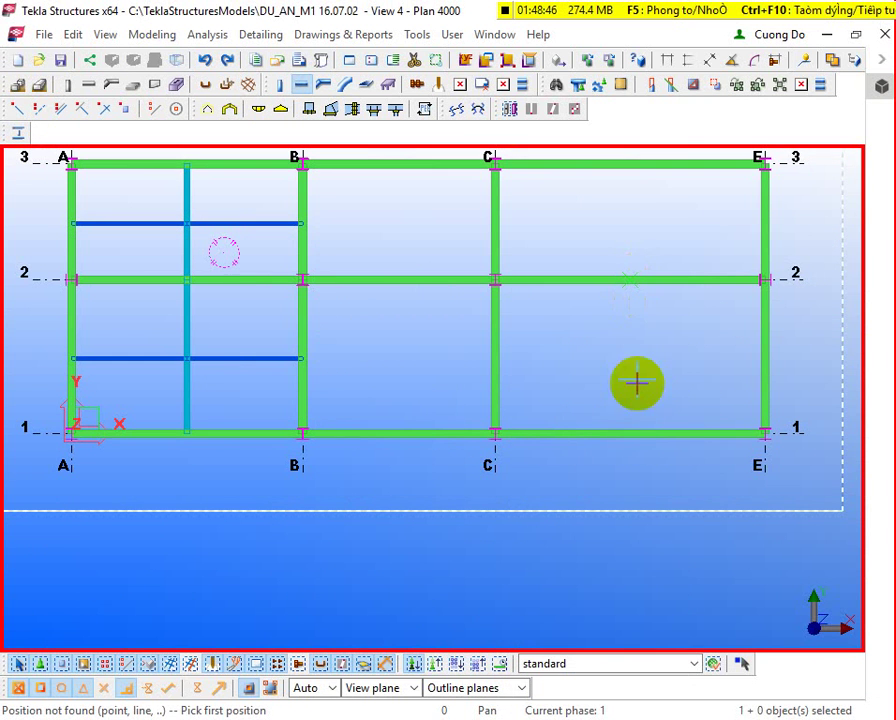
pyautogui.click(630, 432)
pyautogui.click(630, 279)
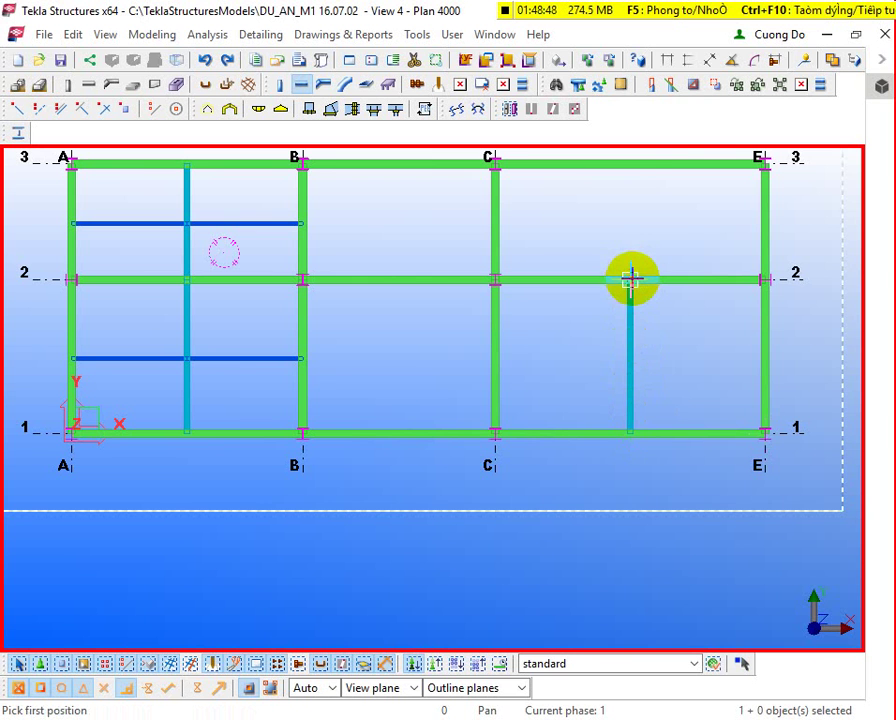
pyautogui.click(630, 279)
pyautogui.click(628, 165)
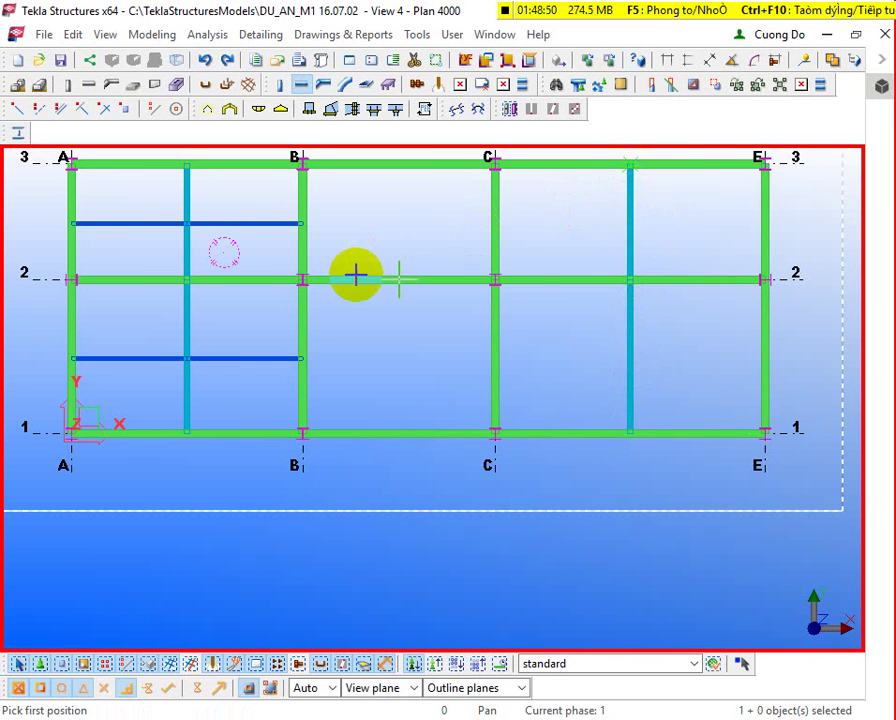
# Step: Model a diagonal beam in bay B-C from the column at B-3 to the column at C-2
pyautogui.scroll(-2, 356, 275)
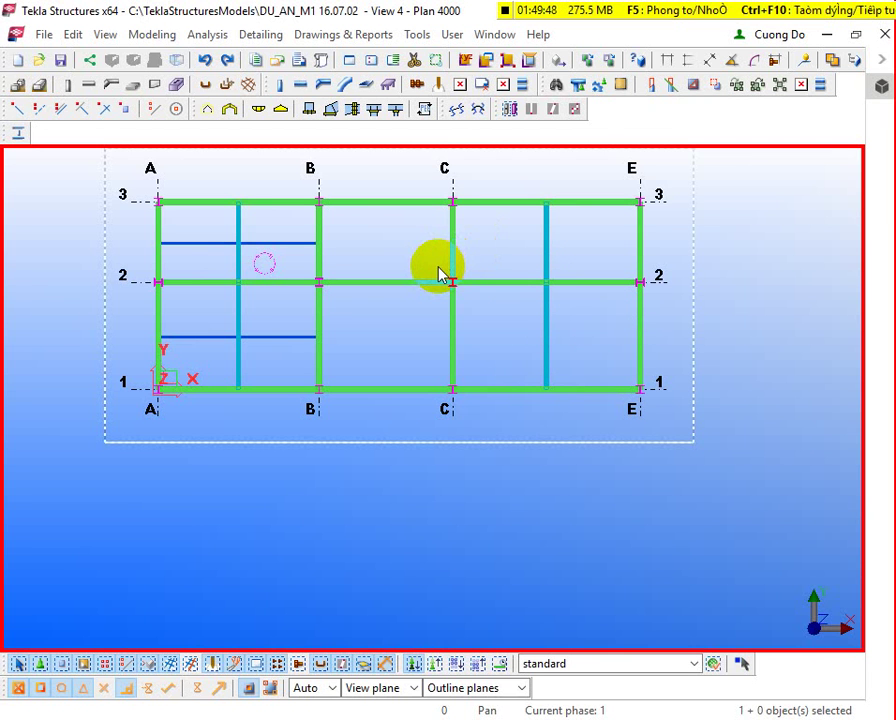
pyautogui.click(300, 84)
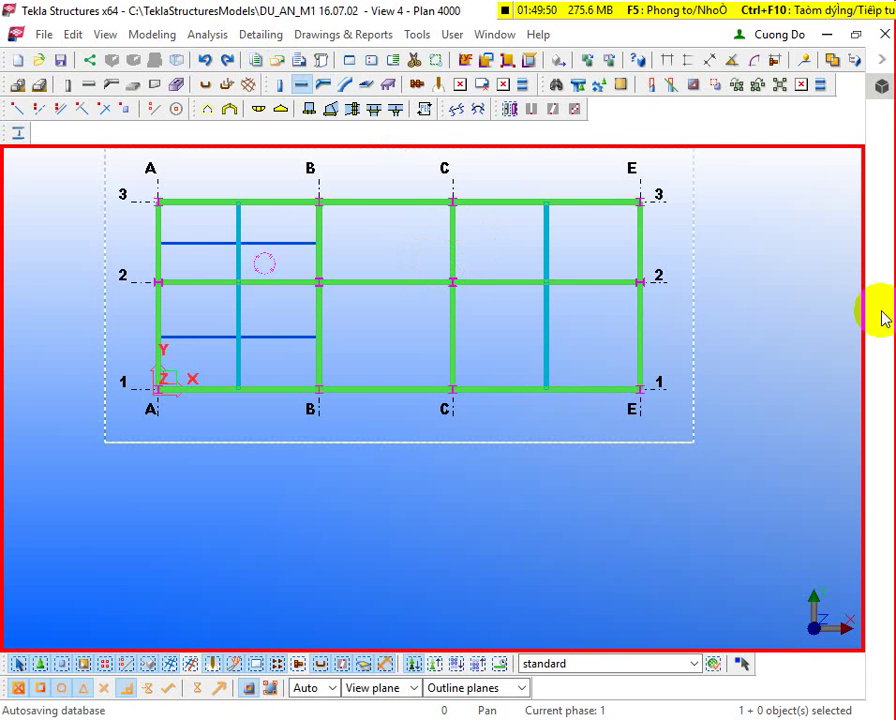
pyautogui.scroll(1, 670, 275)
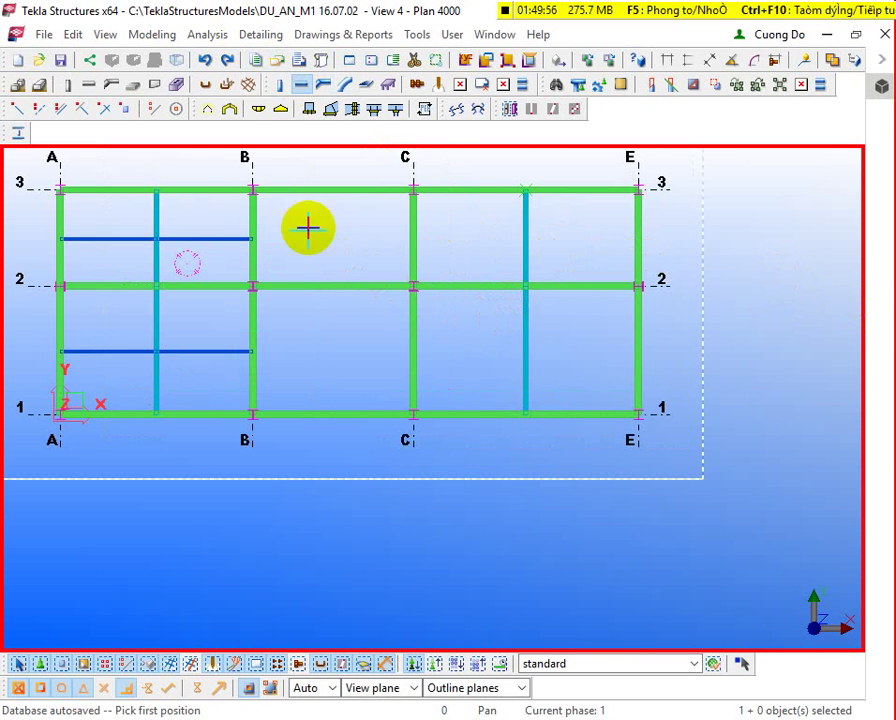
pyautogui.scroll(3, 257, 190)
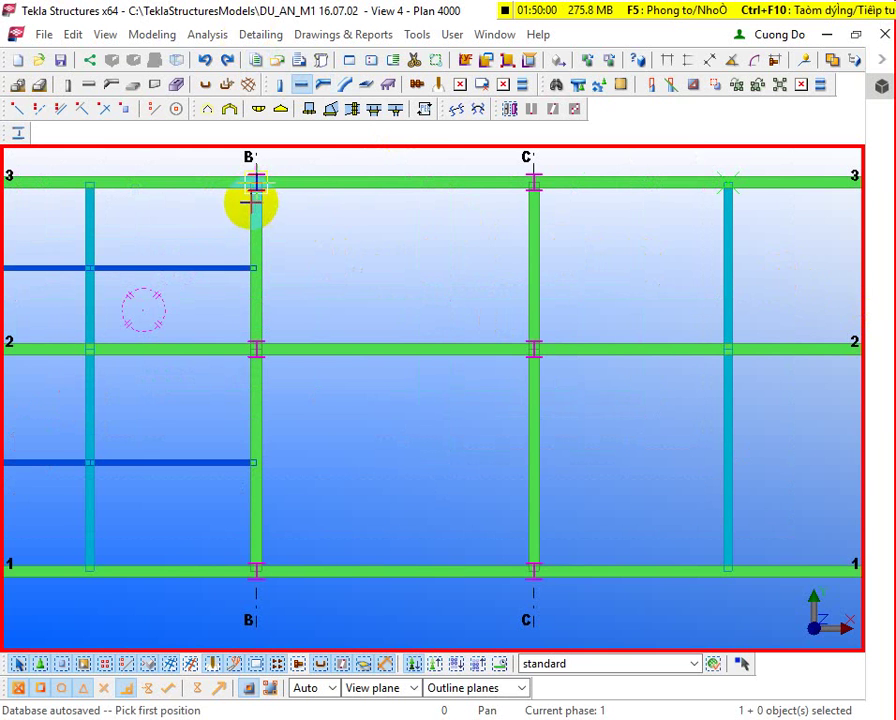
pyautogui.click(256, 180)
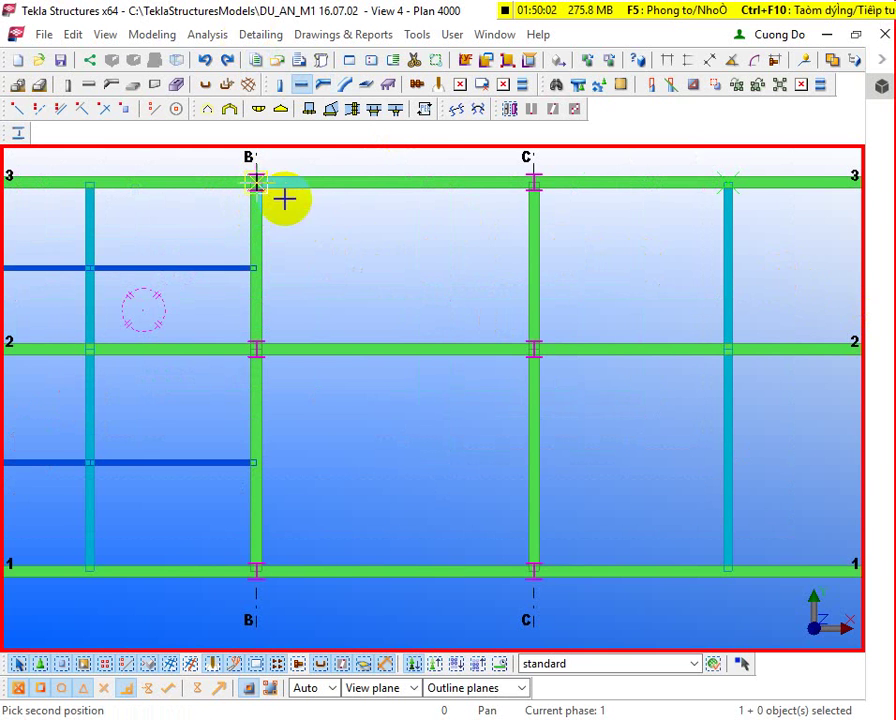
pyautogui.click(533, 350)
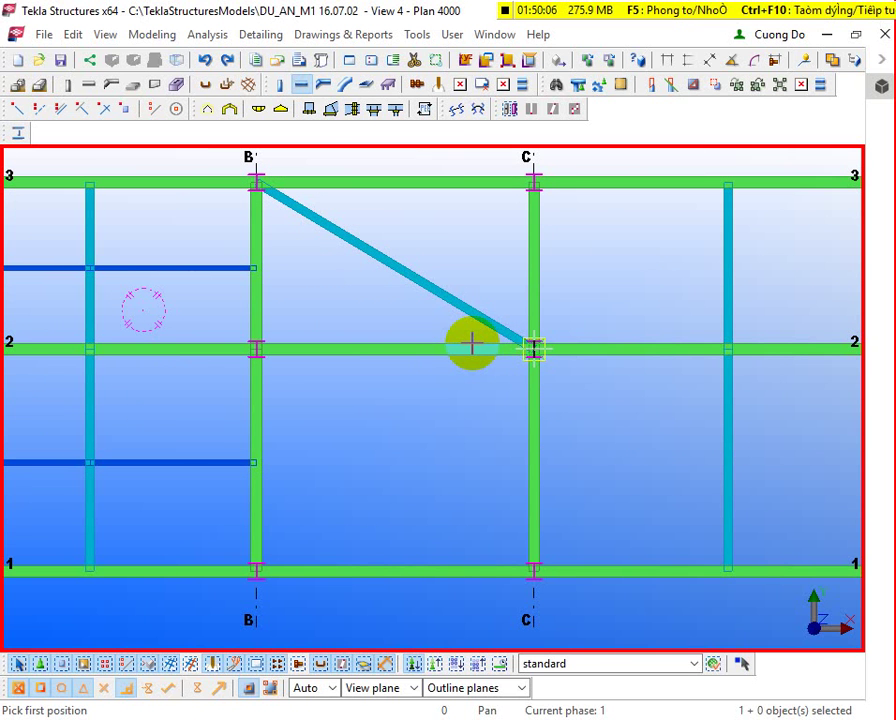
# Step: Choose the circular hollow section CHS76.1*2.5 from the profile catalog for the B-3 to C-2 diagonal, filtering by CHS*
pyautogui.click(440, 290)
pyautogui.doubleClick(440, 290)
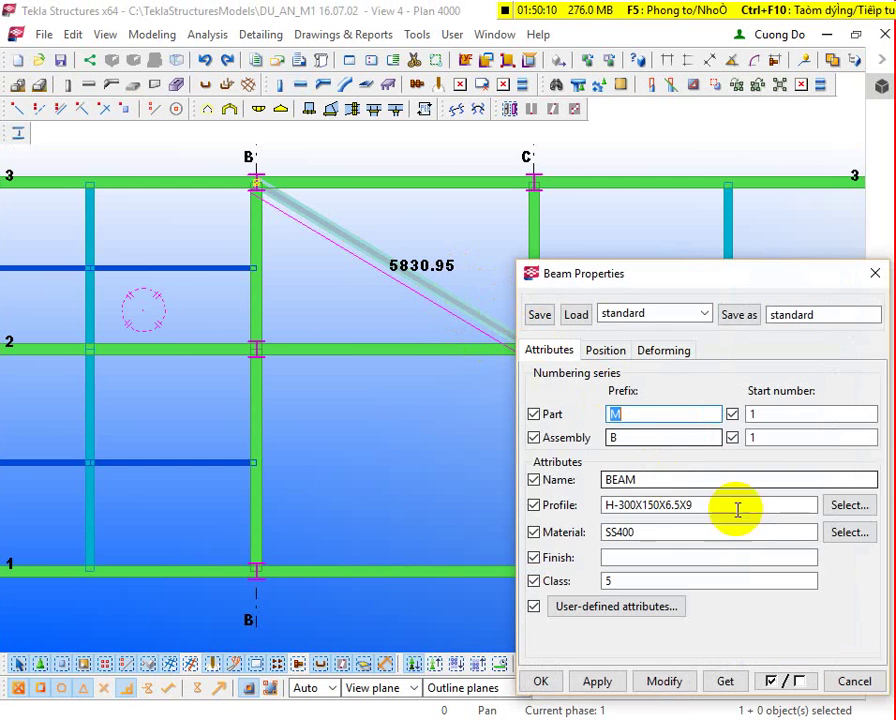
pyautogui.click(850, 506)
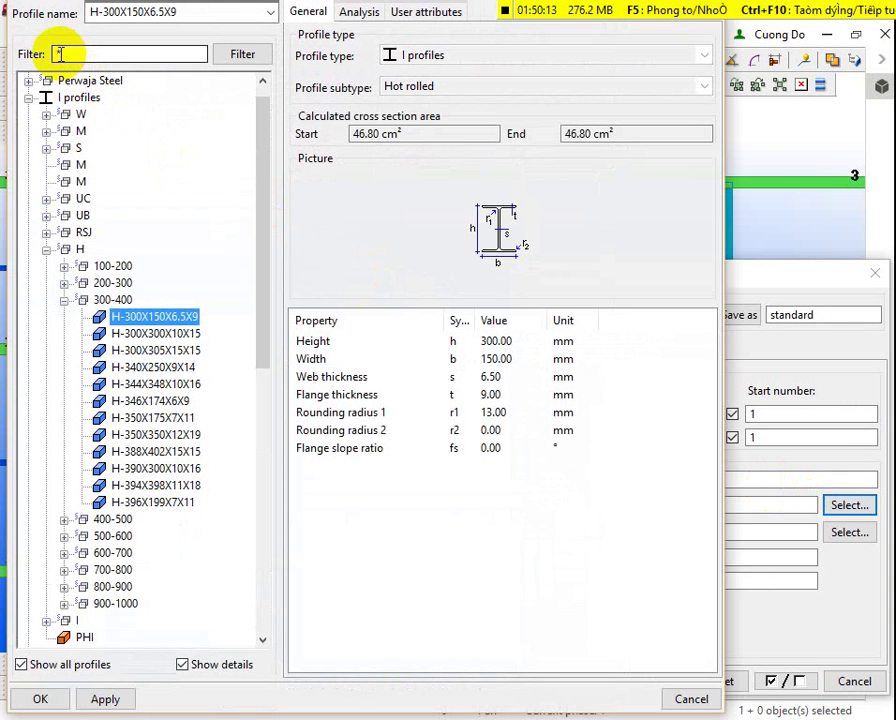
pyautogui.click(60, 54)
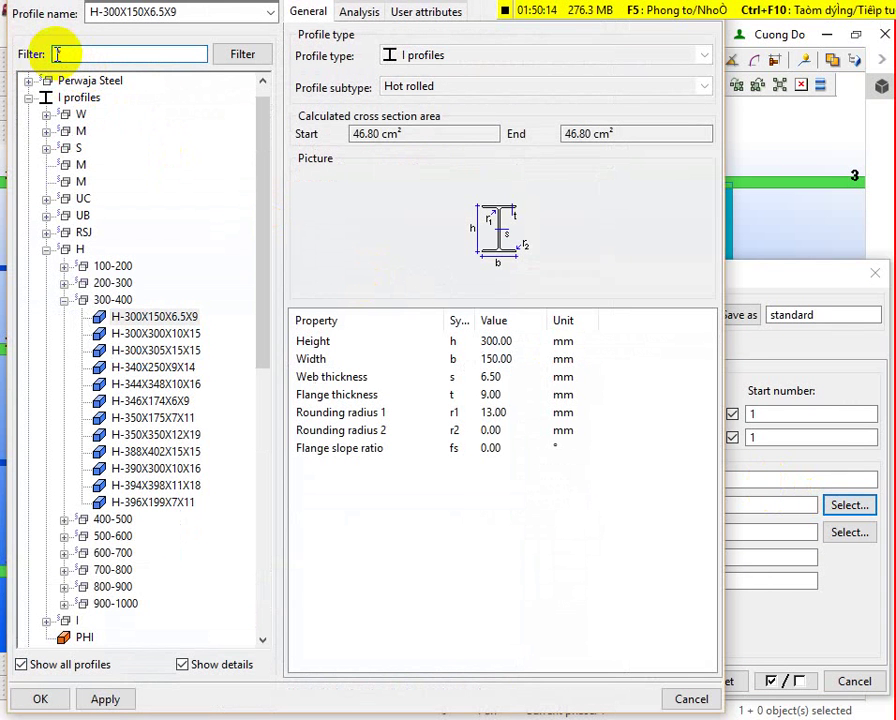
pyautogui.write('CHS*')
pyautogui.press('Return')
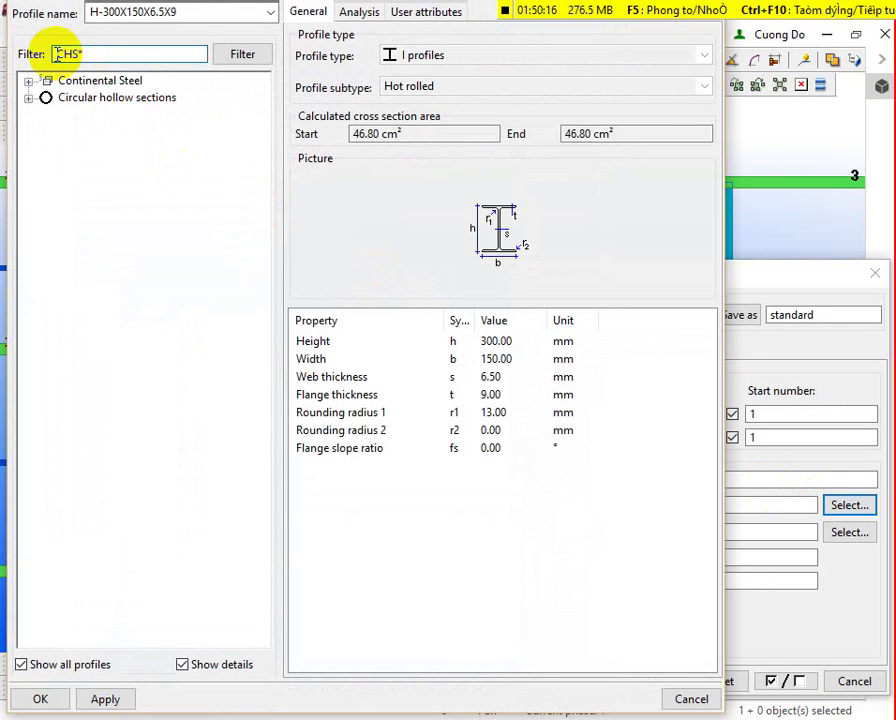
pyautogui.click(30, 104)
pyautogui.click(29, 98)
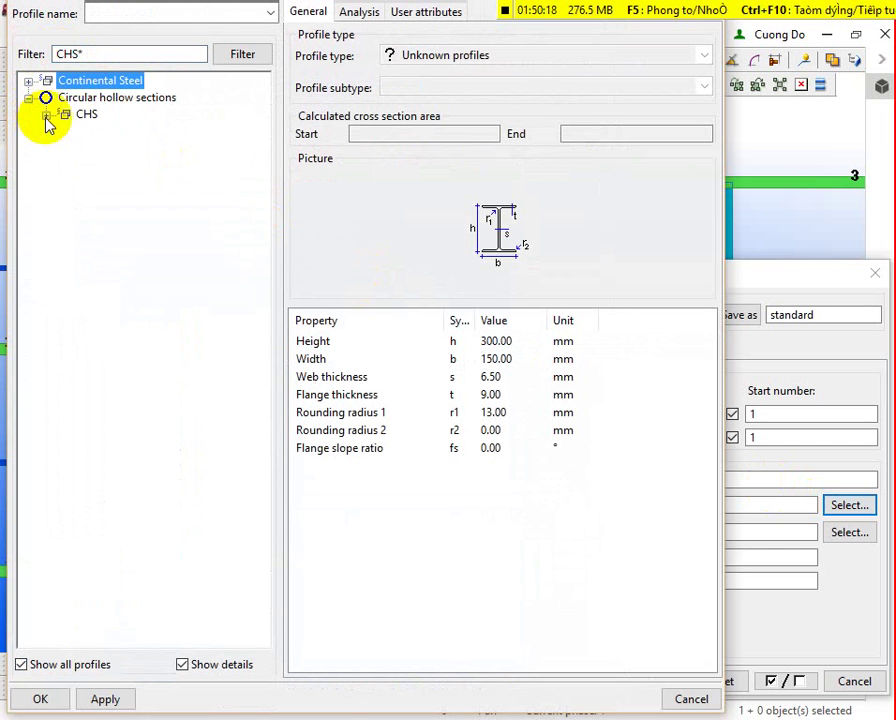
pyautogui.click(46, 113)
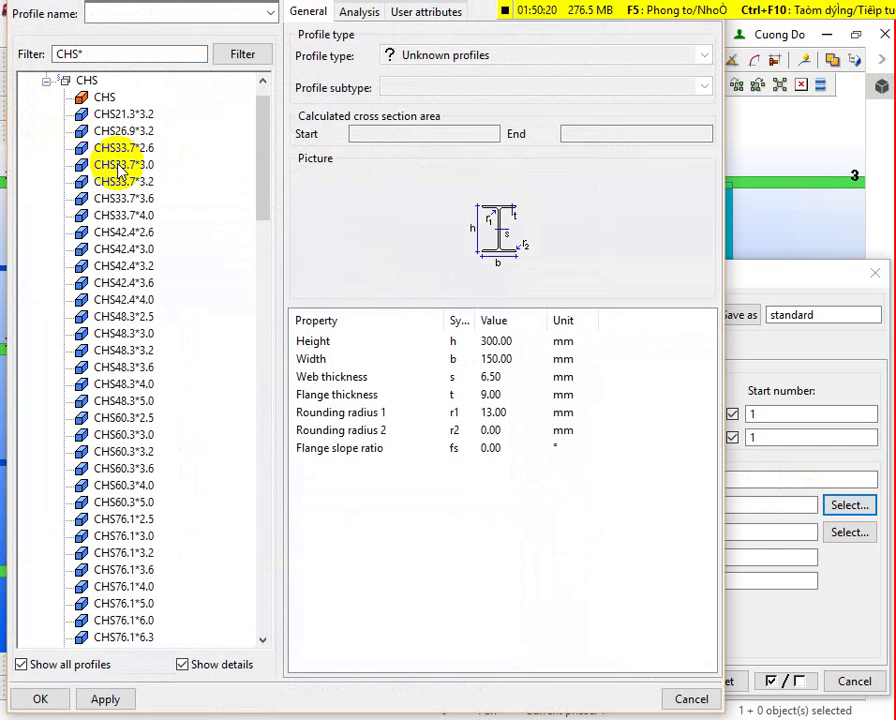
pyautogui.scroll(-5, 110, 178)
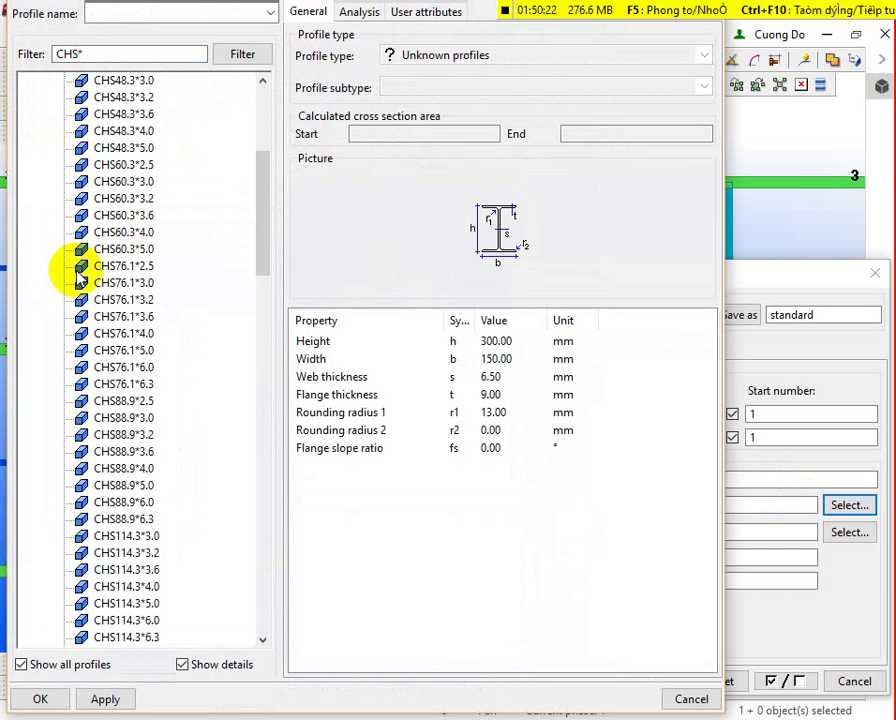
pyautogui.doubleClick(125, 266)
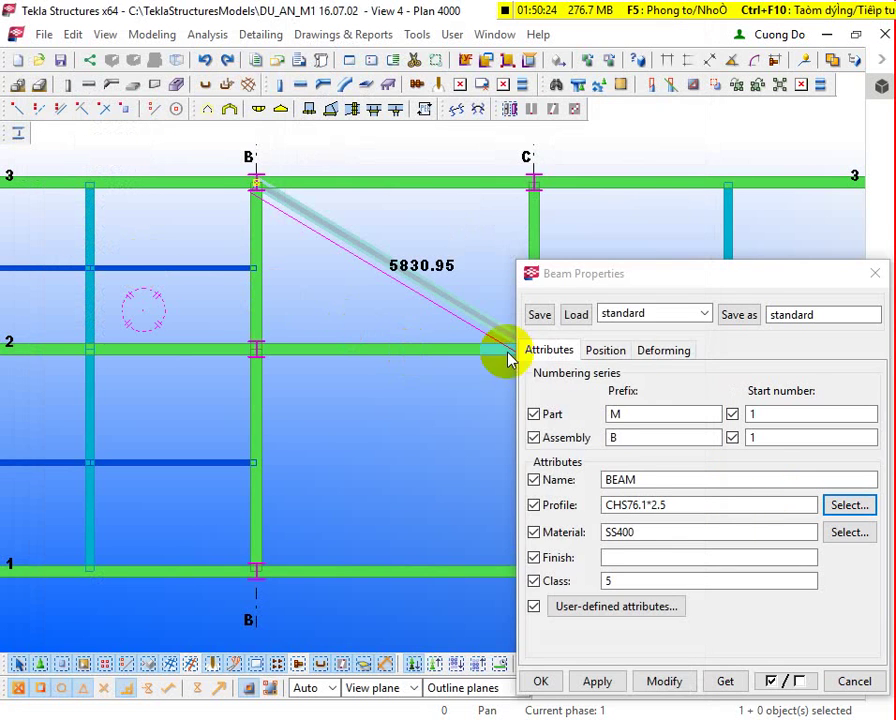
# Step: Set the diagonal's class to 7 and apply the new class and profile to the part
pyautogui.moveTo(670, 282); pyautogui.dragTo(594, 172)
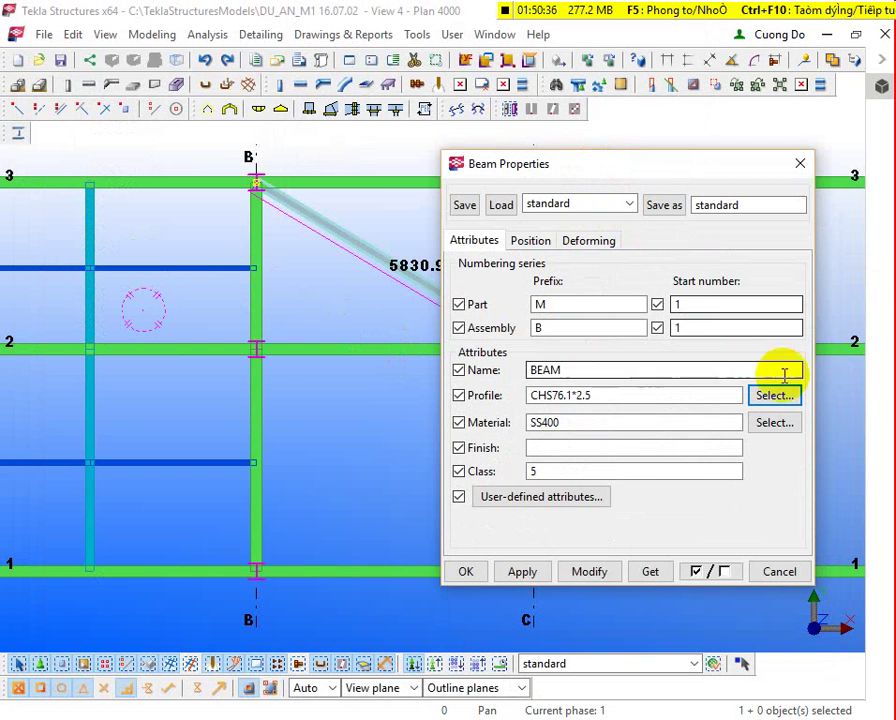
pyautogui.doubleClick(533, 471)
pyautogui.write('7')
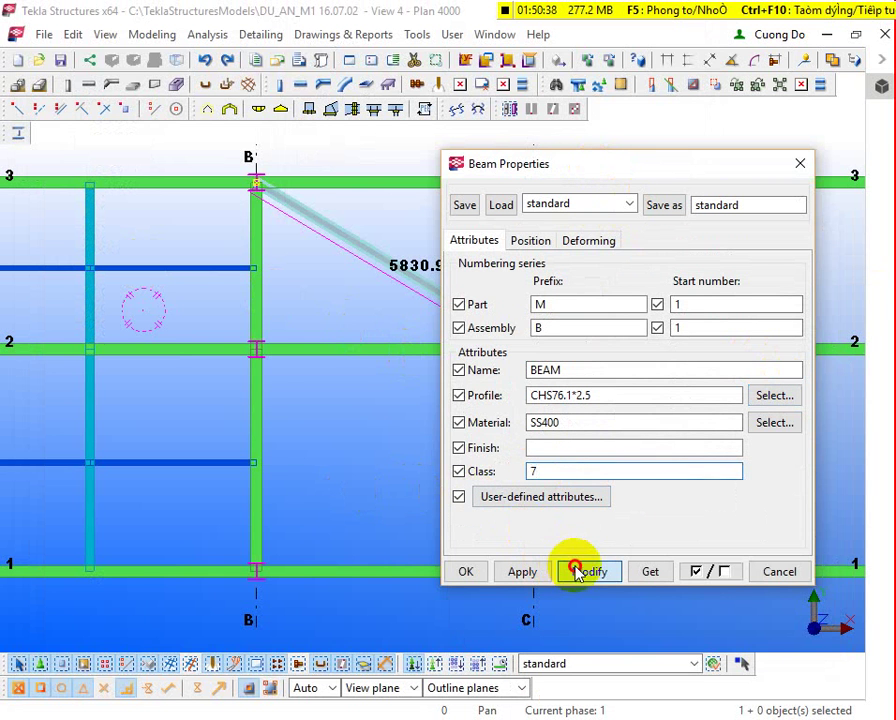
pyautogui.click(588, 571)
pyautogui.scroll(-3, 285, 380)
pyautogui.scroll(2, 285, 380)
pyautogui.click(348, 376)
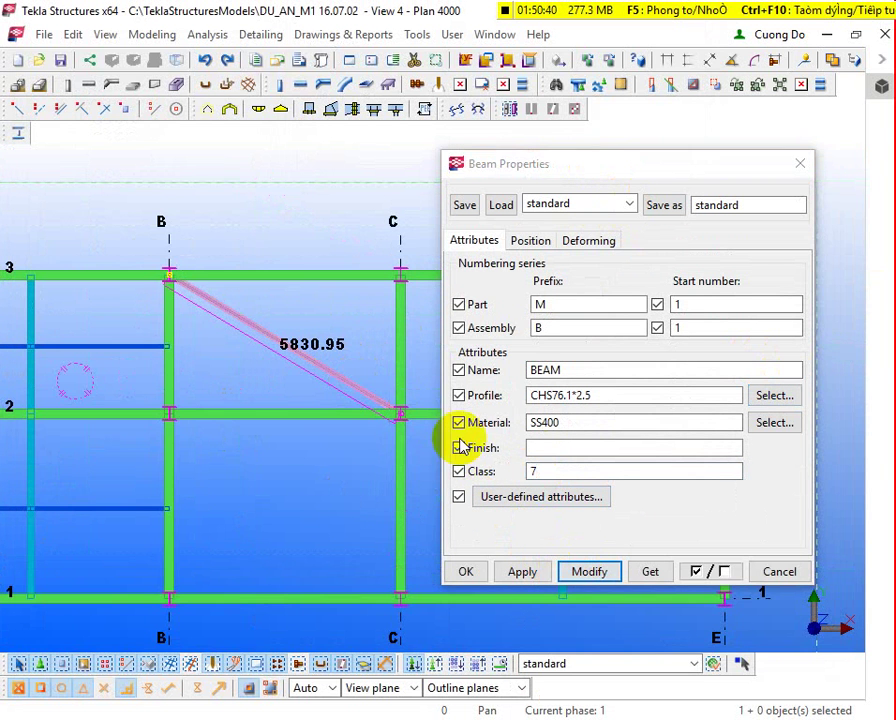
# Step: Change the B-3 to C-2 diagonal's class to 8 and apply it
pyautogui.doubleClick(536, 470)
pyautogui.write('8')
pyautogui.click(590, 572)
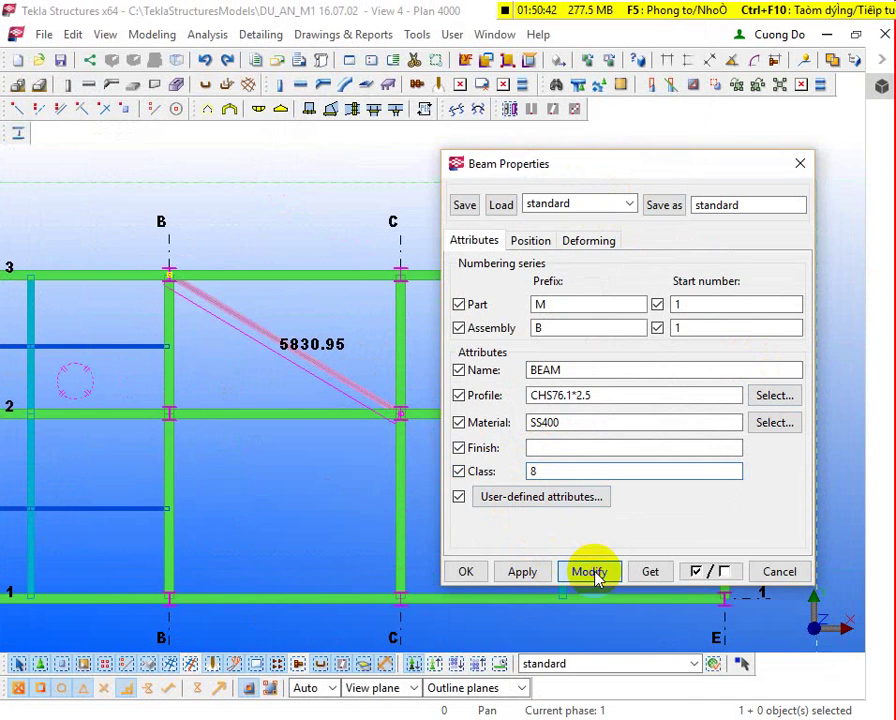
# Step: Inspect the B-3 to C-2 diagonal up close and review its position settings in the beam properties
pyautogui.click(362, 526)
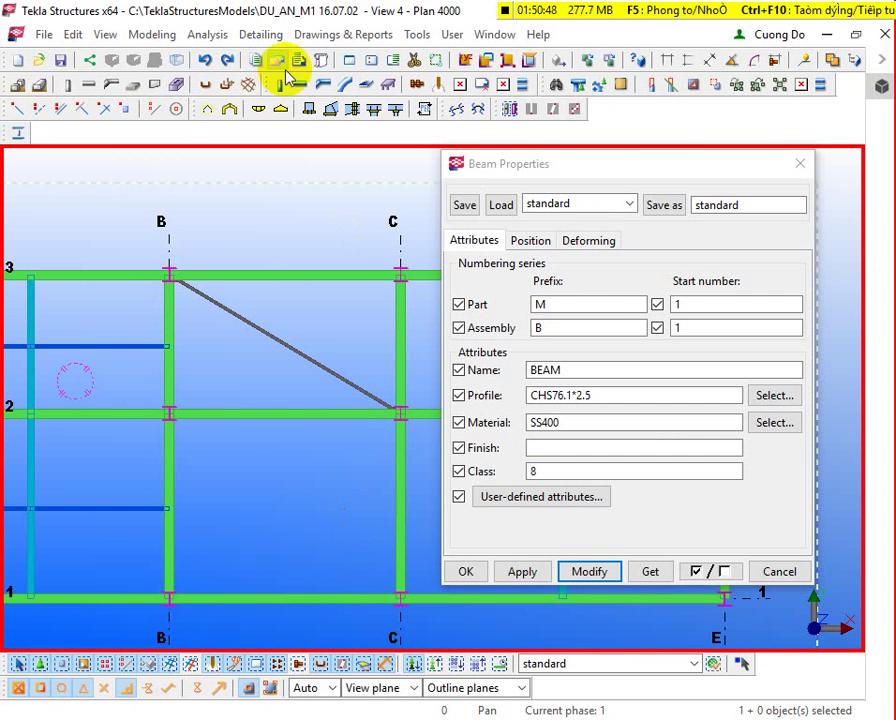
pyautogui.scroll(5, 300, 262)
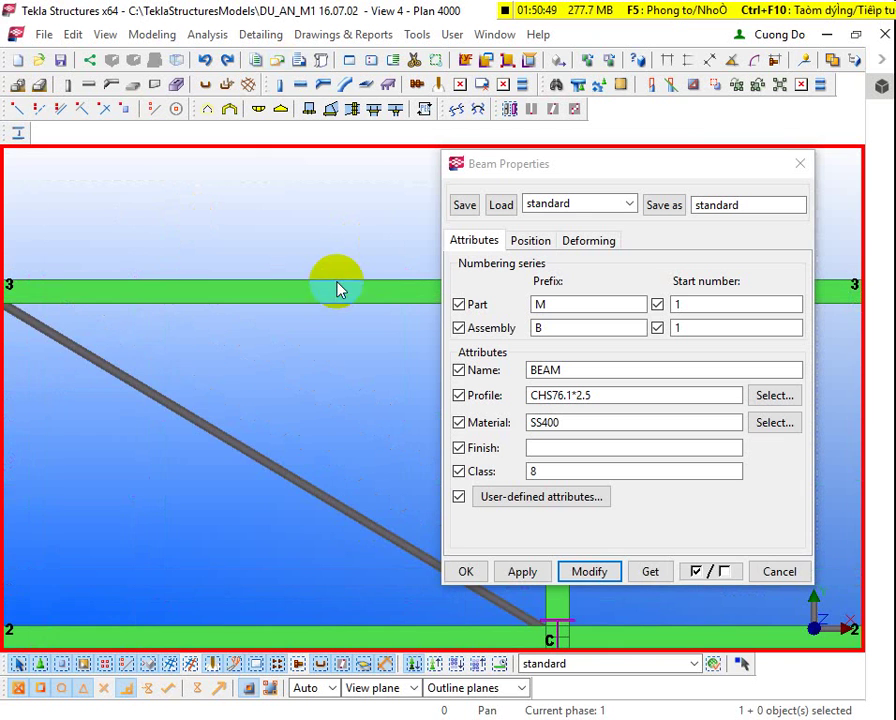
pyautogui.click(196, 424)
pyautogui.click(532, 246)
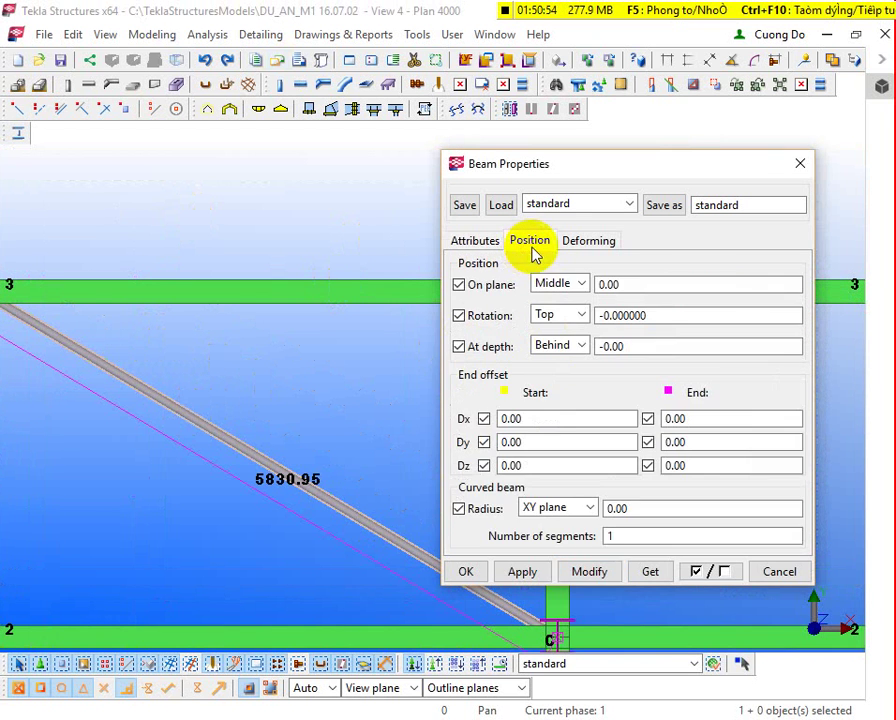
pyautogui.click(487, 244)
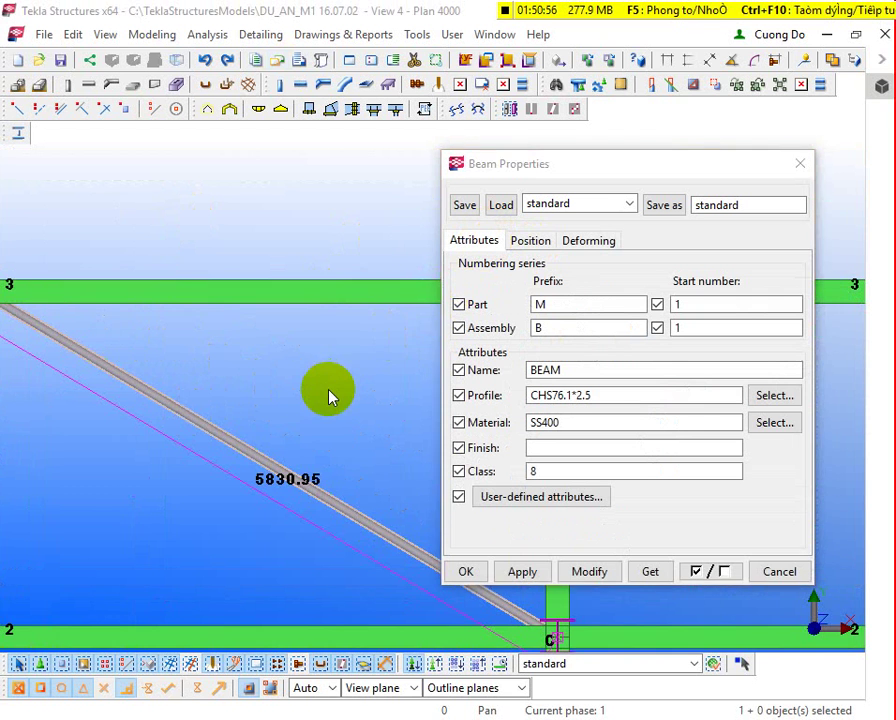
pyautogui.scroll(-3, 330, 396)
pyautogui.scroll(2, 338, 395)
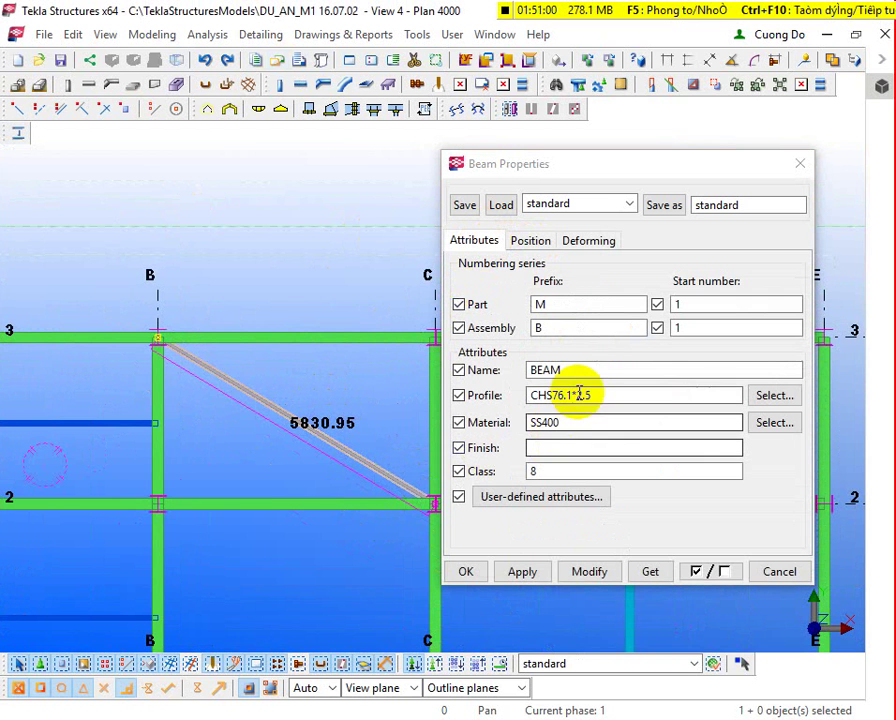
# Step: Open the profile catalog for the B-3 to C-2 diagonal and filter the profiles by CHS*
pyautogui.moveTo(600, 394); pyautogui.dragTo(516, 384)
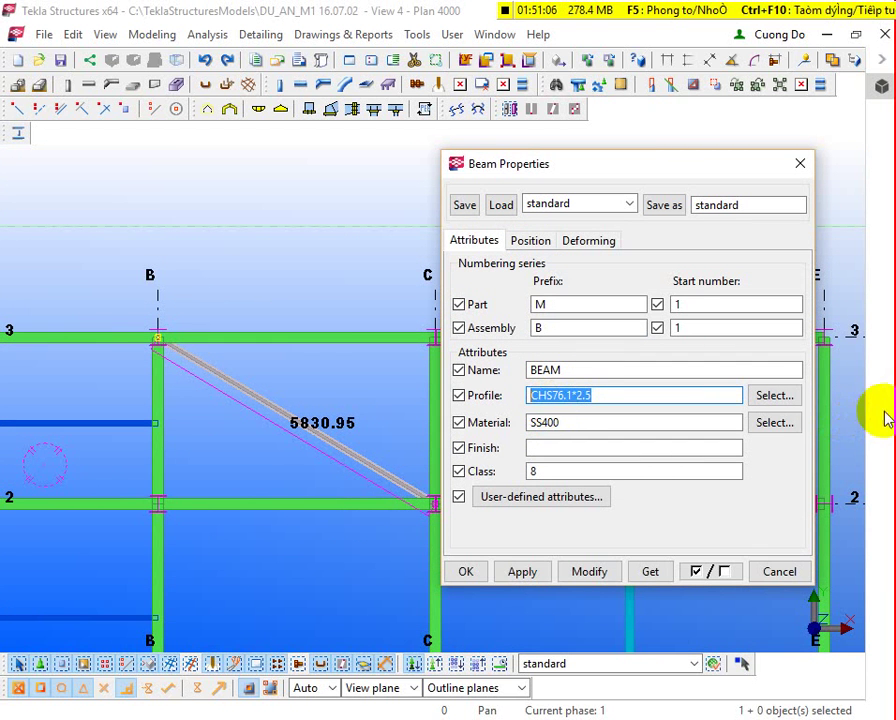
pyautogui.click(776, 394)
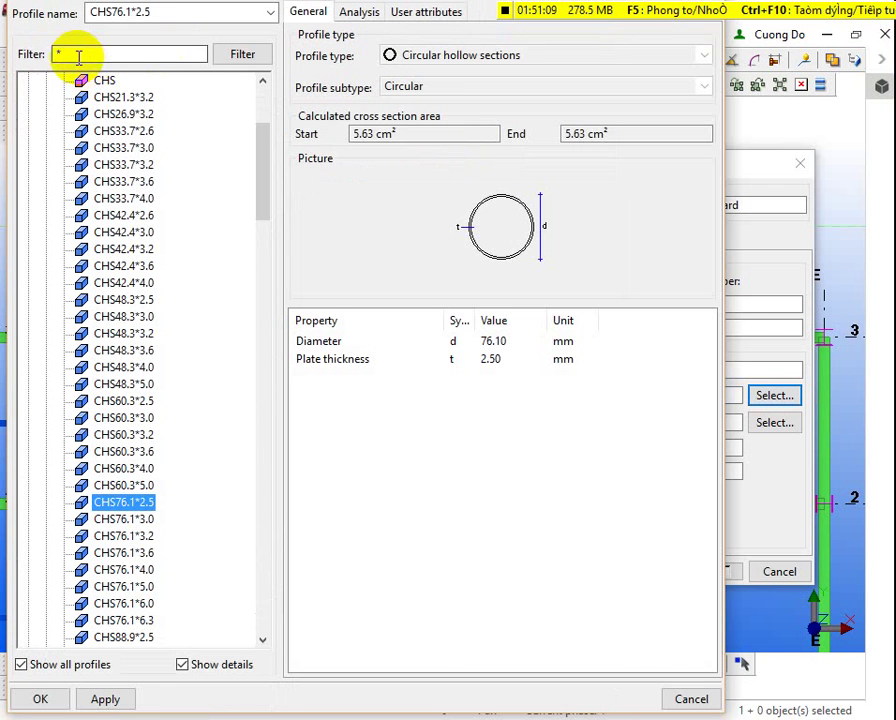
pyautogui.click(58, 52)
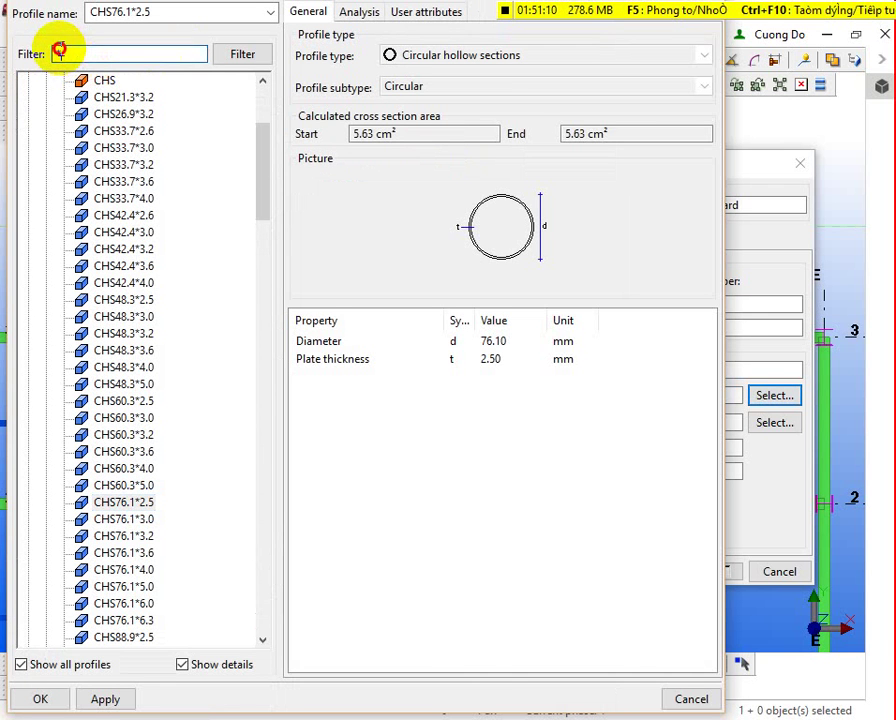
pyautogui.write('CHS*')
pyautogui.press('Return')
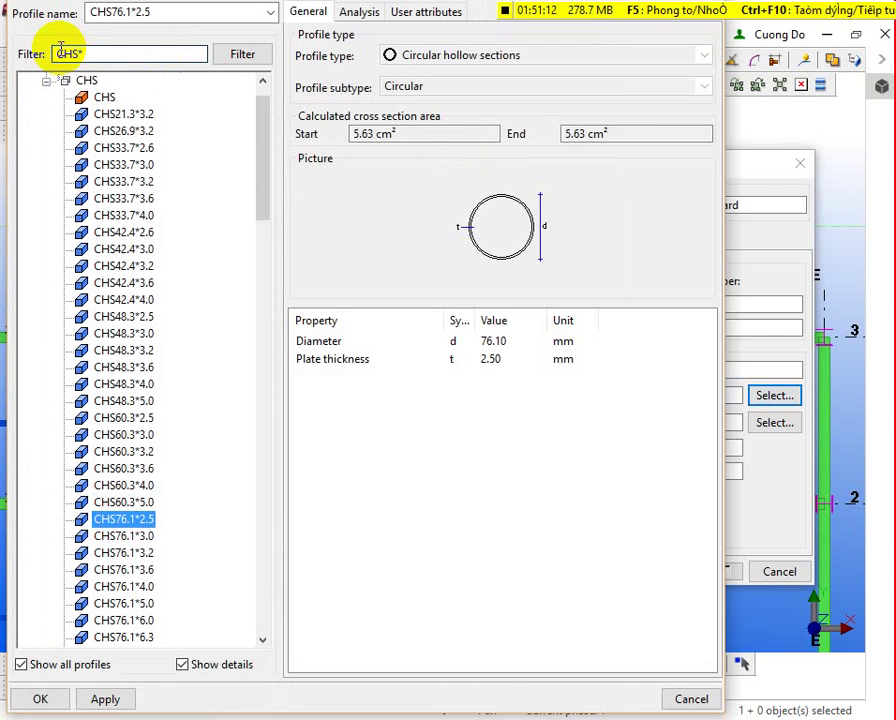